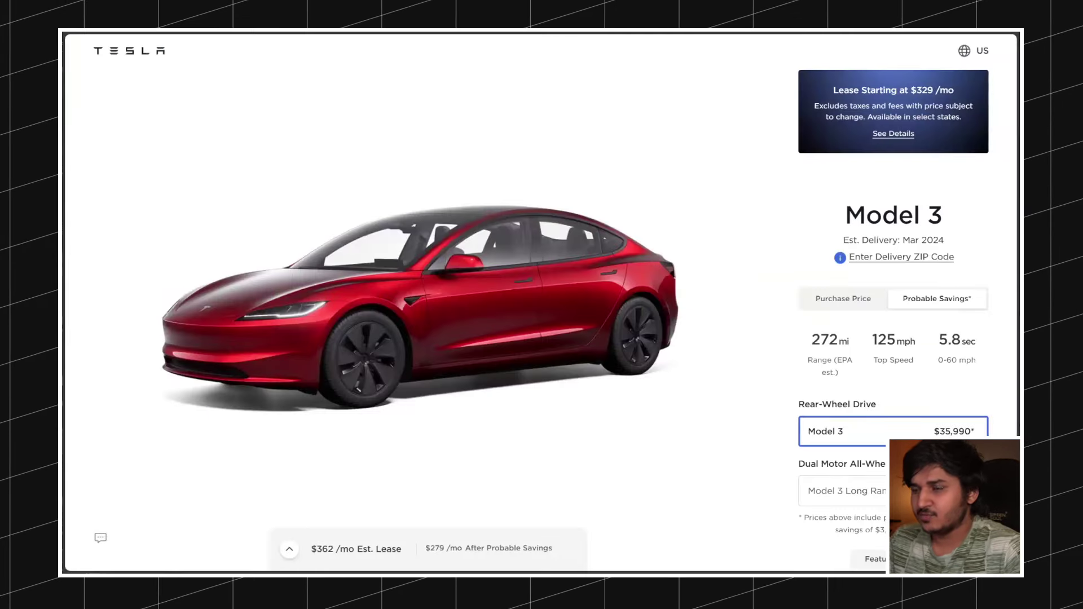
Step: Examine the Model 3 configurator's paint, wheels, interior and Enhanced Autopilot sections and how the preview image changes with each
scroll(530, 300, "down", 5)
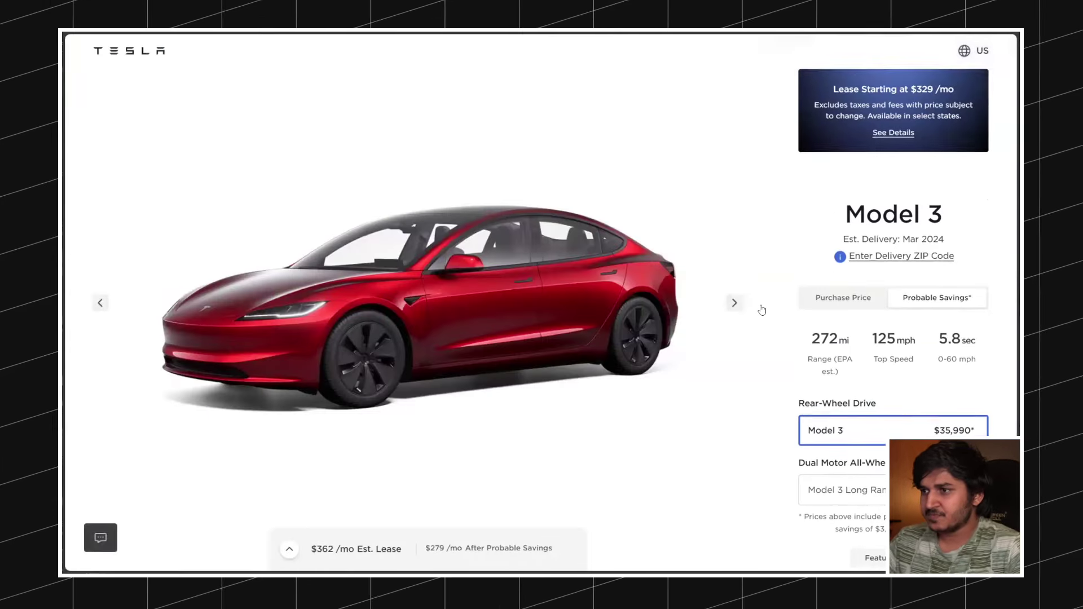
scroll(614, 290, "down", 6)
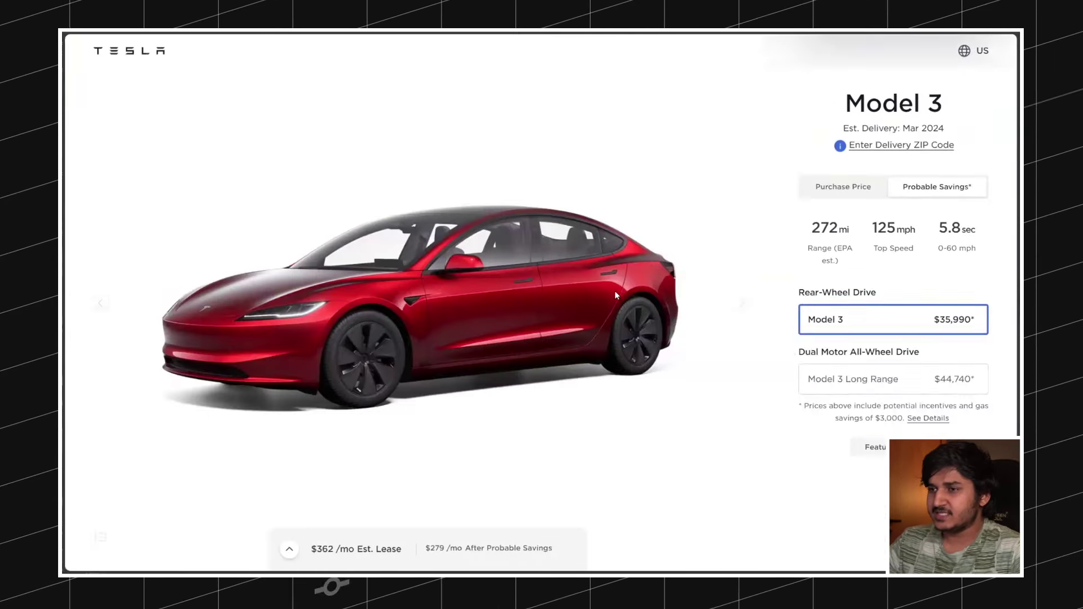
scroll(583, 304, "up", 8)
scroll(685, 319, "down", 12)
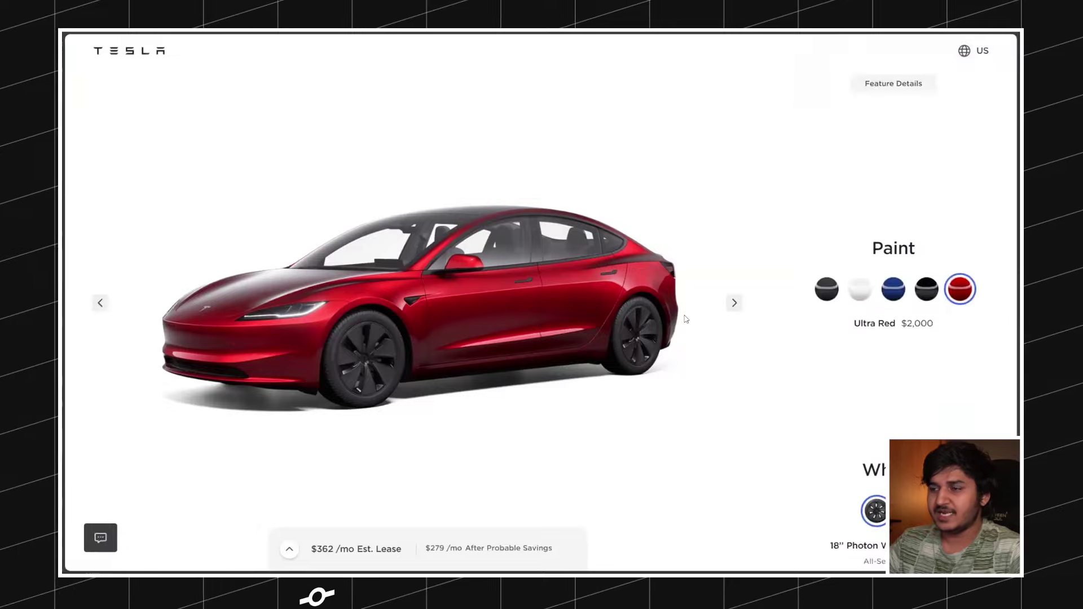
scroll(686, 320, "down", 6)
scroll(685, 320, "up", 8)
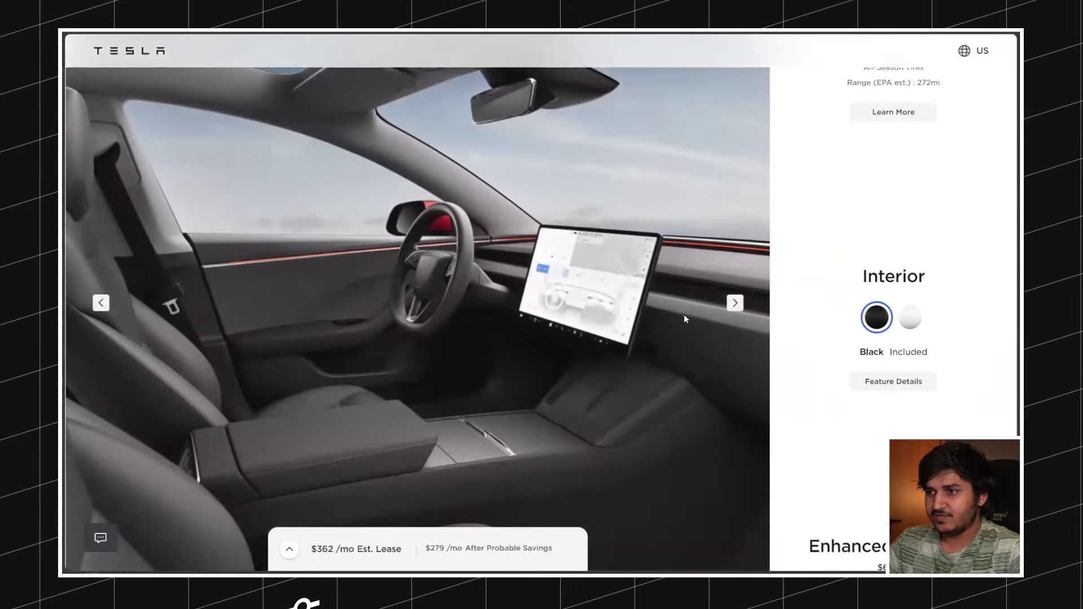
scroll(685, 320, "down", 3)
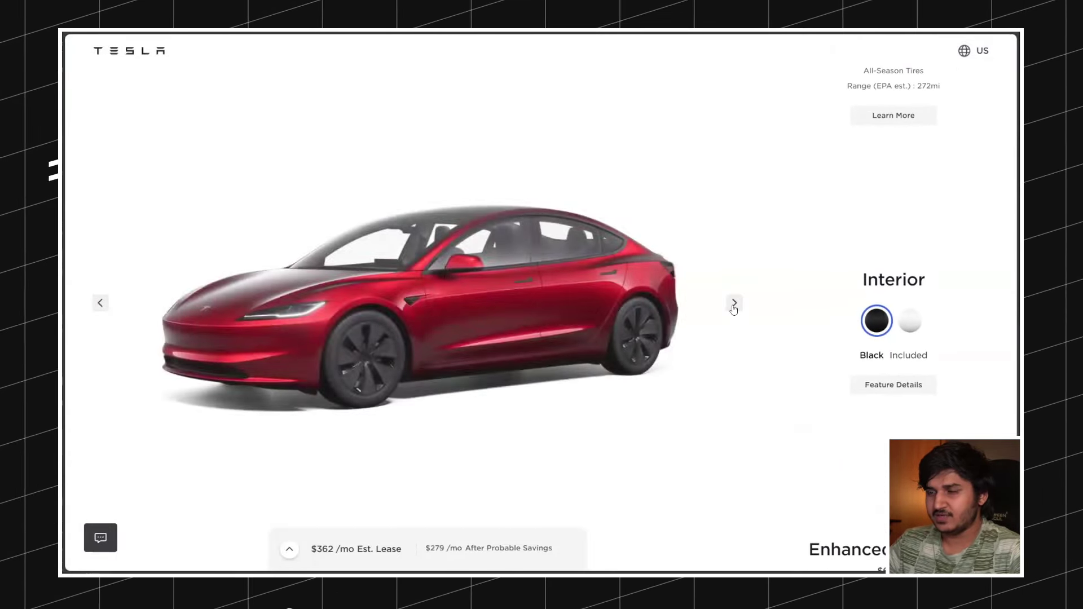
left_click(99, 305)
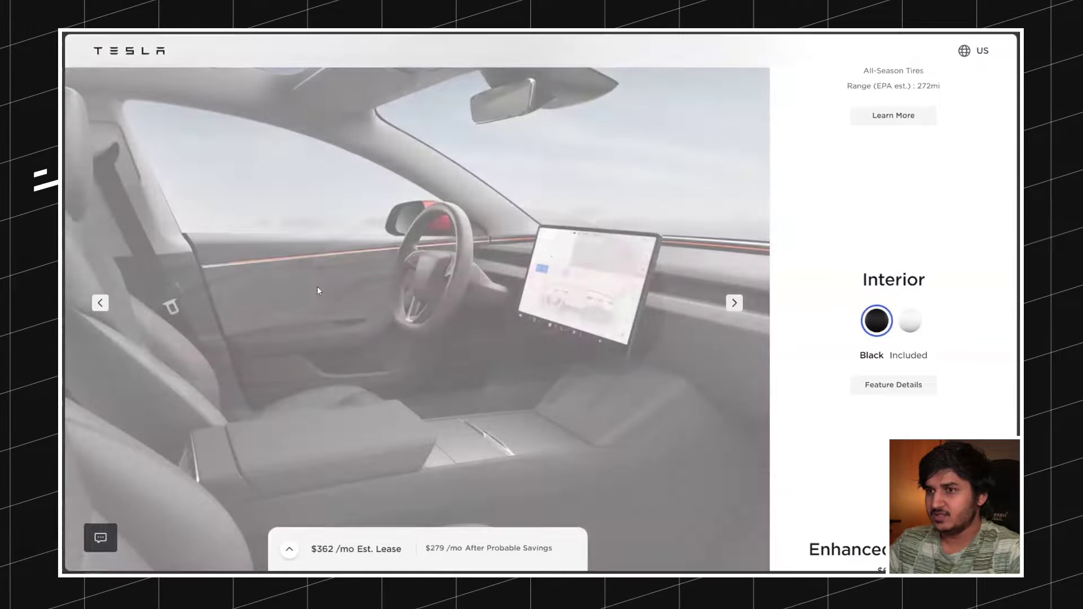
scroll(445, 290, "down", 4)
scroll(445, 289, "down", 3)
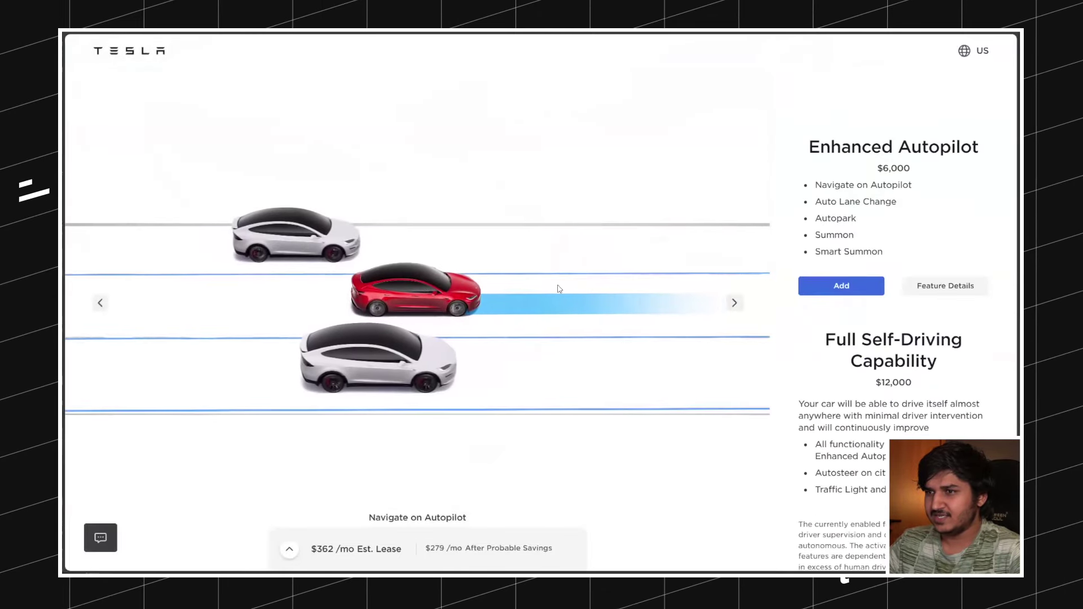
Step: Save the Navigate on Autopilot animation as a webm file and look over the Charging section
scroll(521, 212, "down", 2)
right_click(521, 212)
left_click(504, 277)
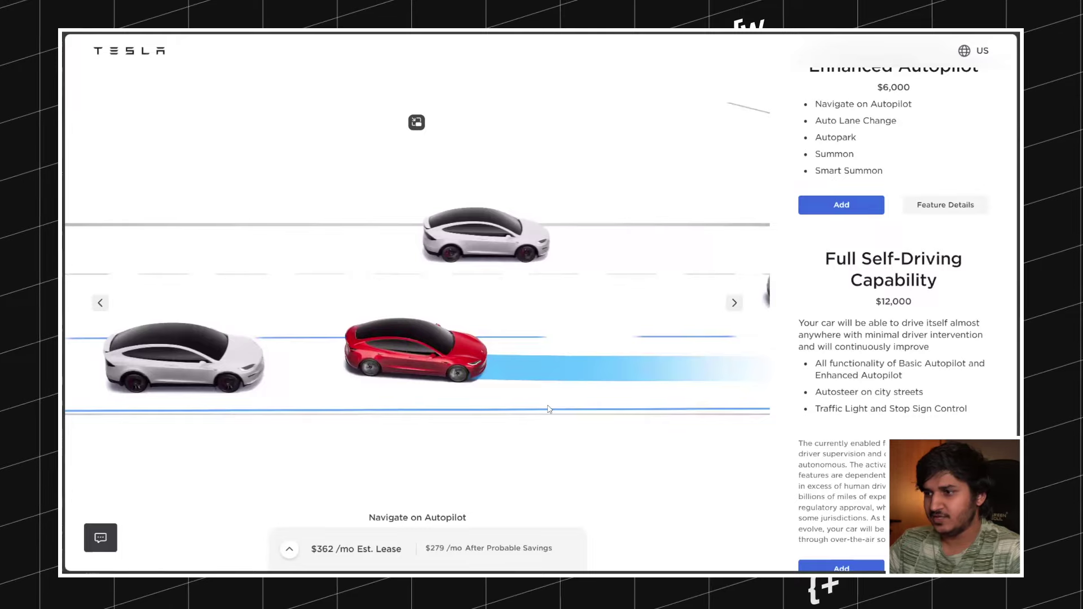
scroll(548, 409, "down", 5)
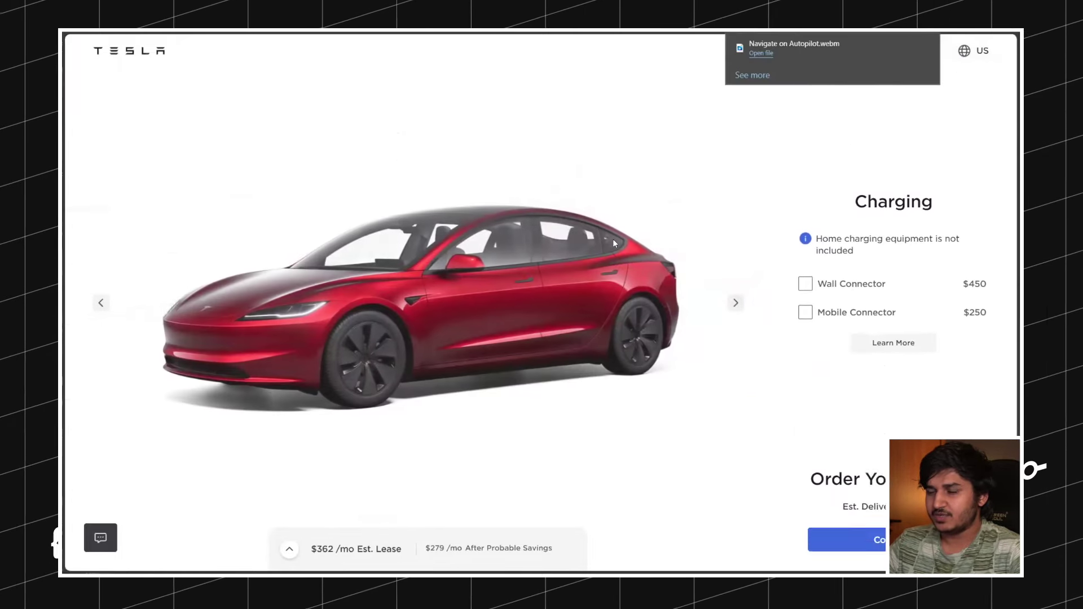
scroll(613, 239, "up", 5)
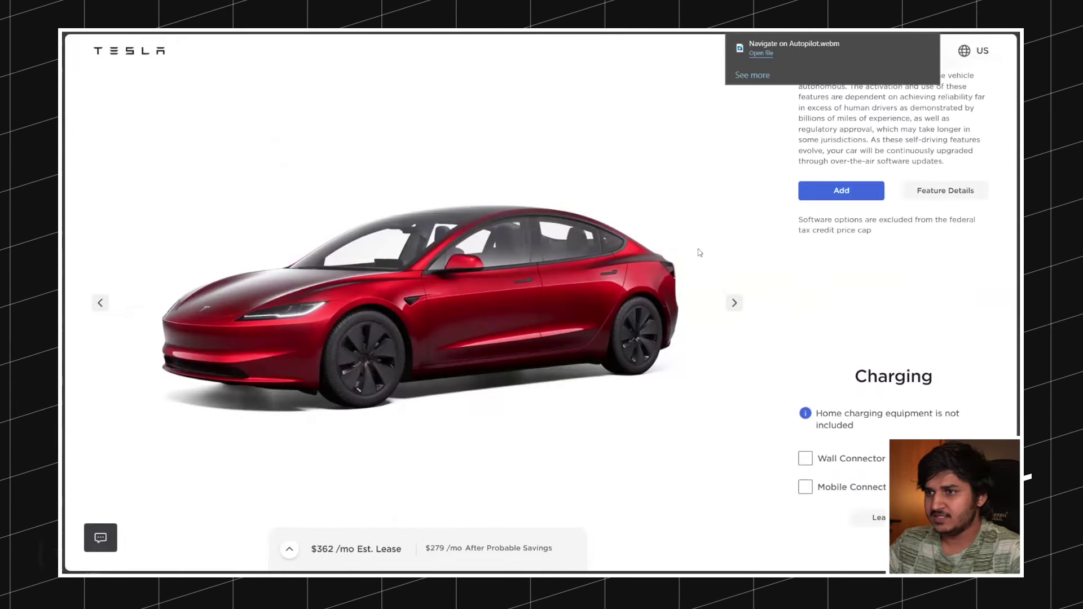
scroll(699, 252, "up", 10)
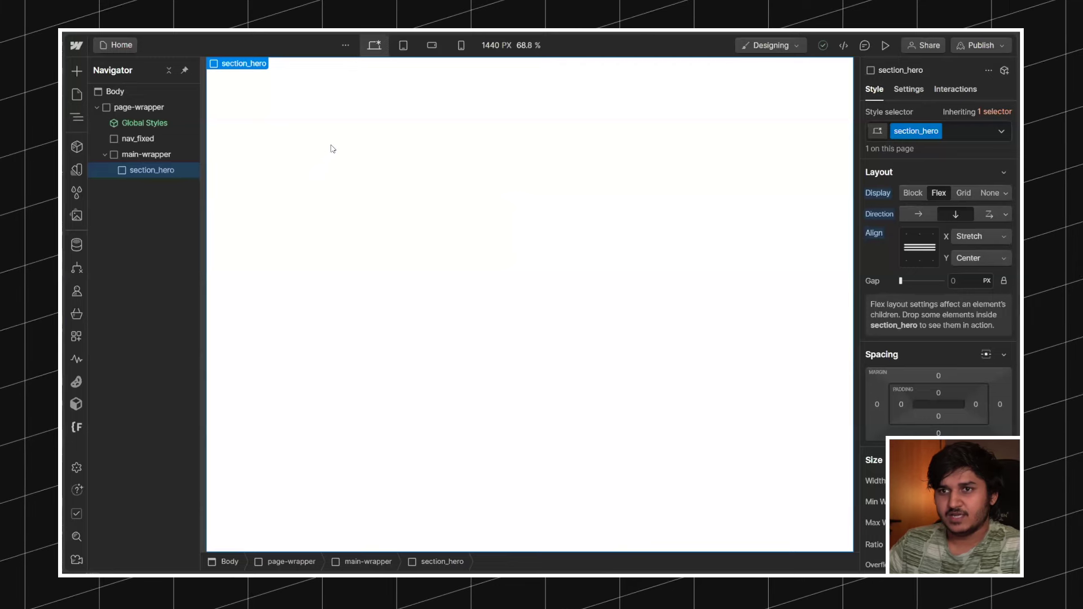
Step: Switch to the Webflow Designer and undo the earlier removals of the navbar and the hero section's contents
key("ctrl+e")
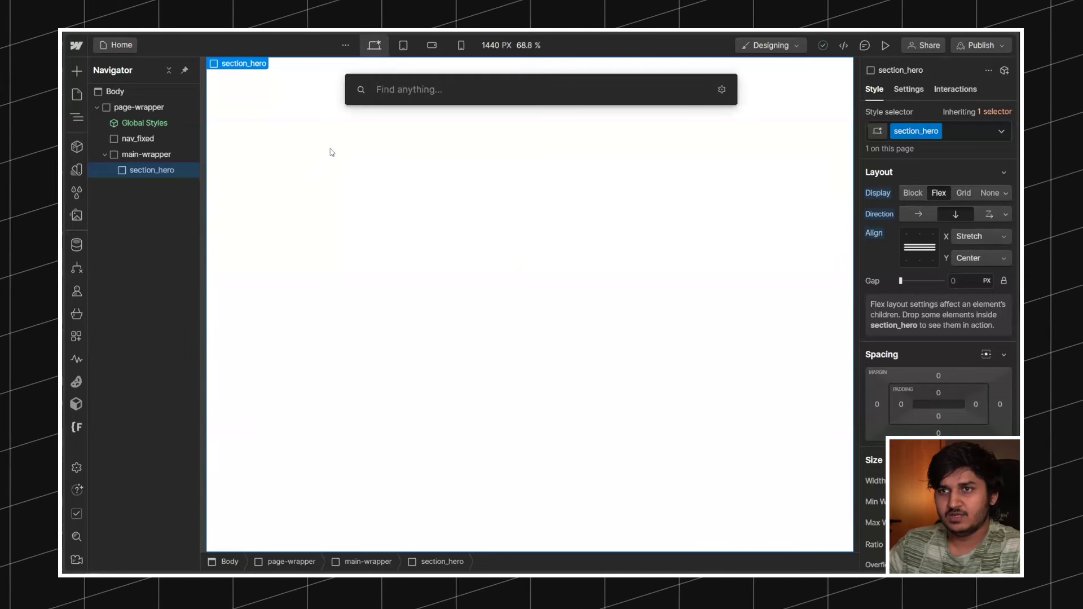
key("Escape")
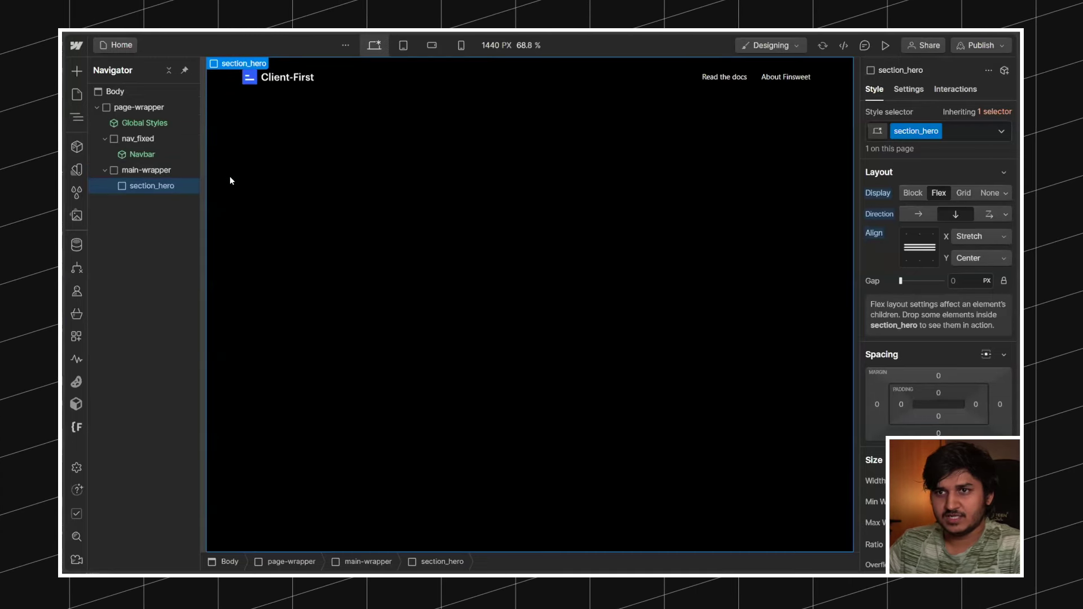
key("ctrl+z")
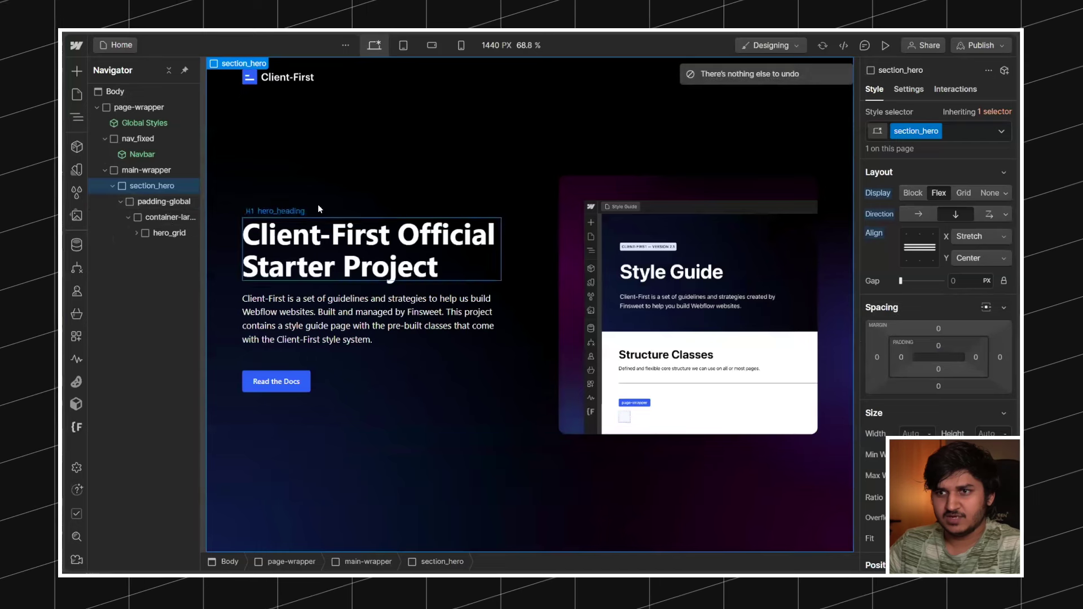
Step: Delete the hero_grid block from the hero container and the Navbar component from nav_fixed
left_click(167, 233)
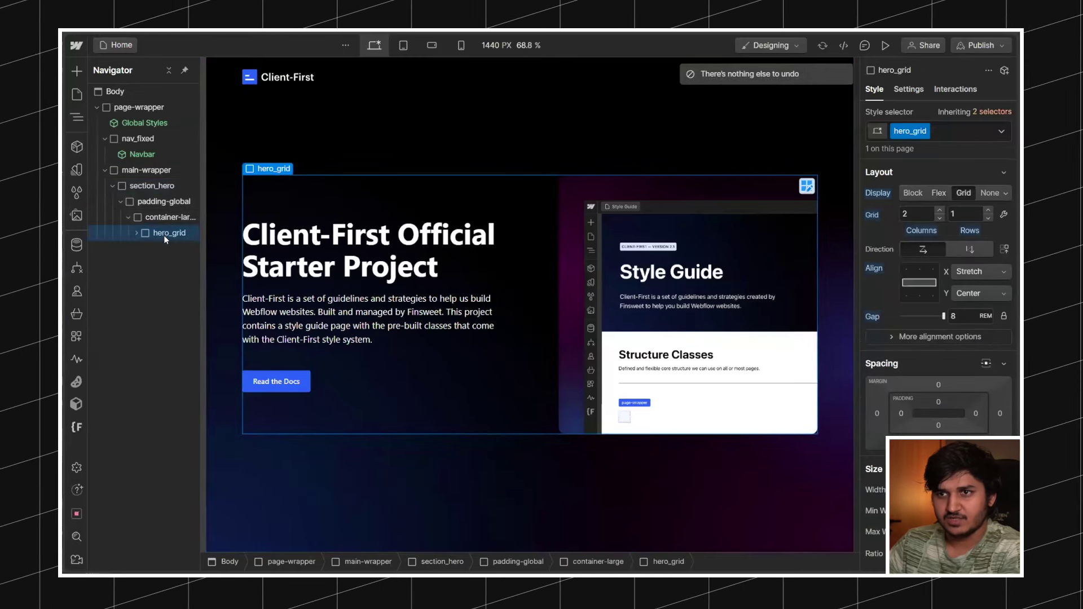
key("Delete")
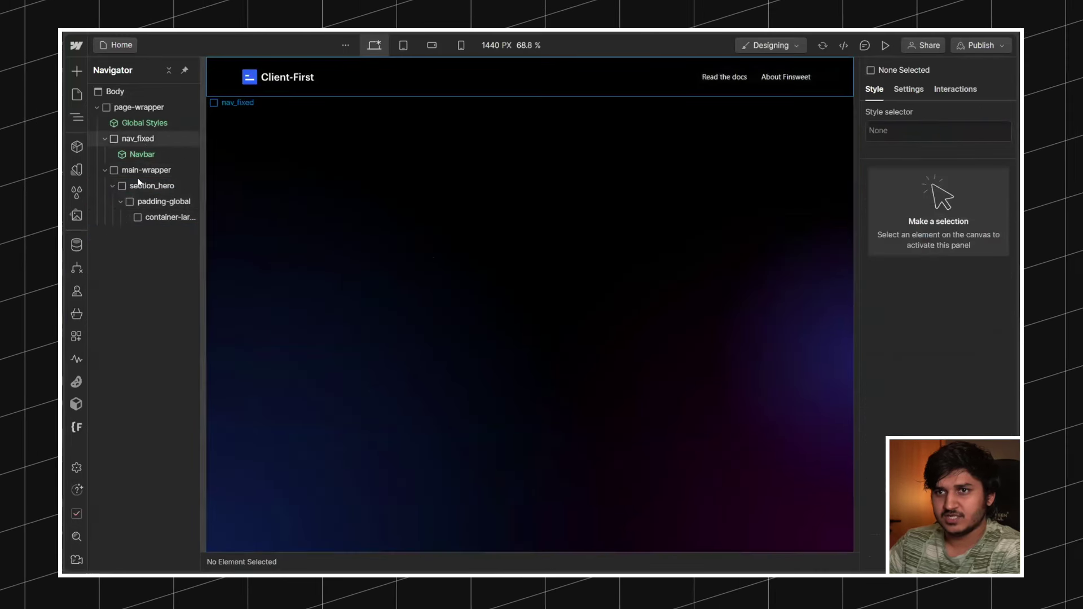
left_click(138, 155)
key("Delete")
Step: Clear section_hero's background by resetting its radial gradients and its black background color
left_click(169, 202)
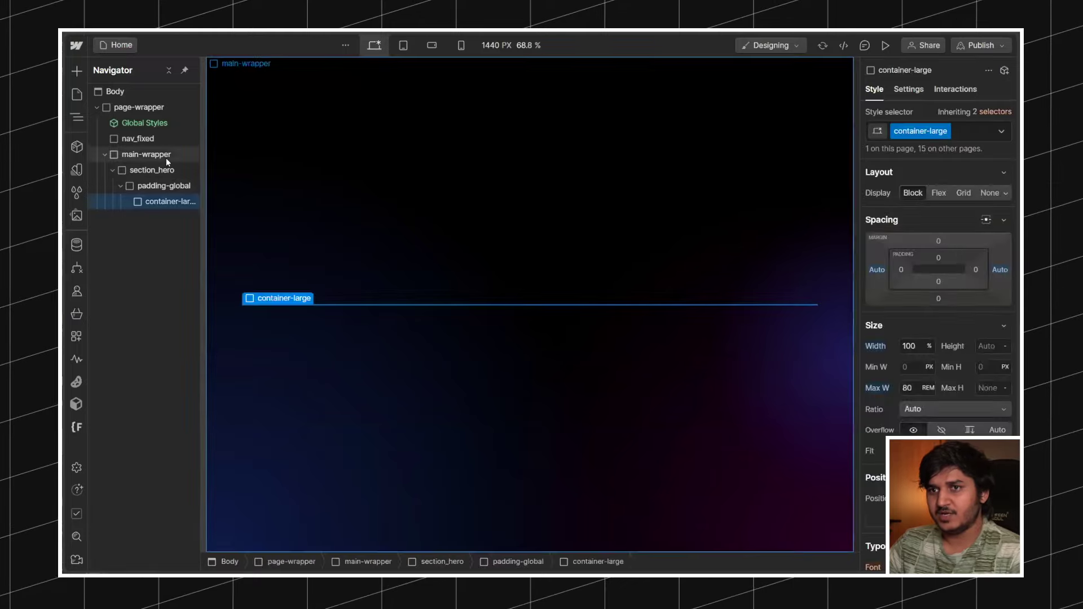
left_click(165, 155)
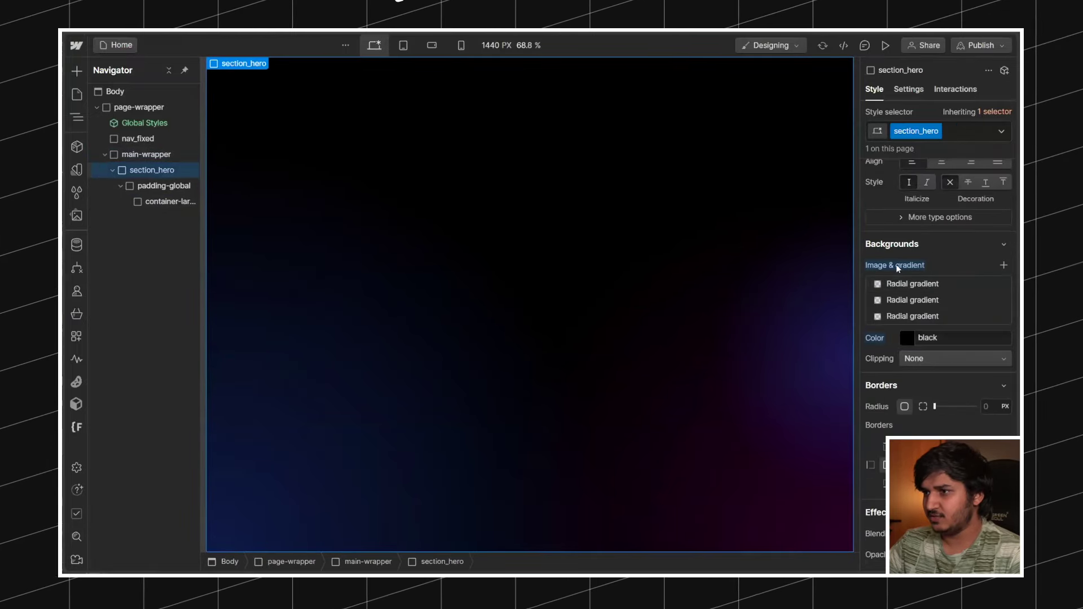
left_click(895, 264, "alt")
left_click(875, 287, "alt")
left_click(423, 254)
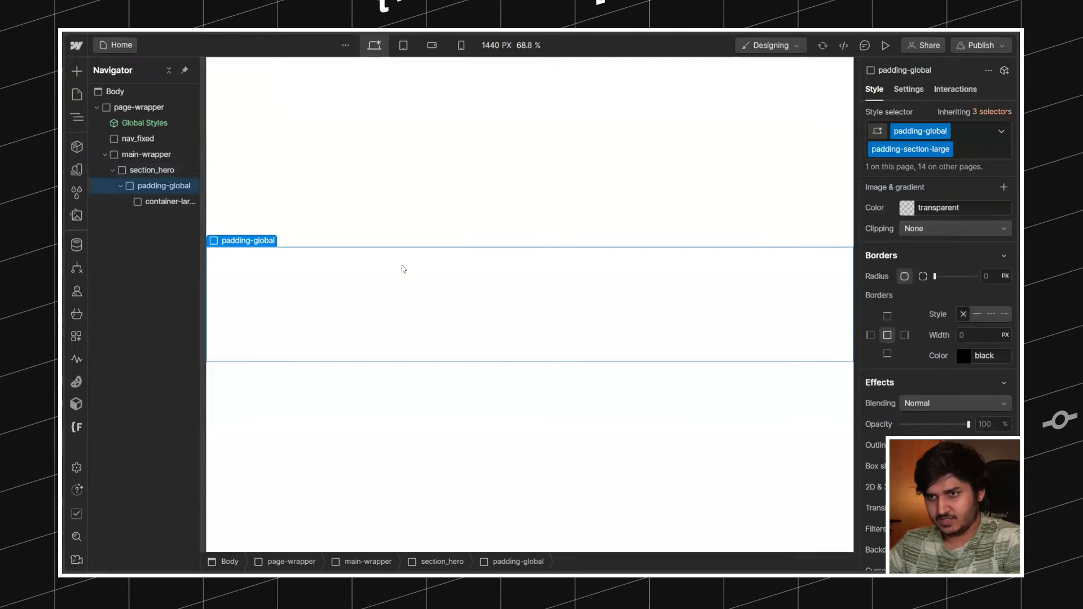
Step: Insert a Div Block inside the container-large element of the hero section
left_click(158, 168)
left_click(174, 194)
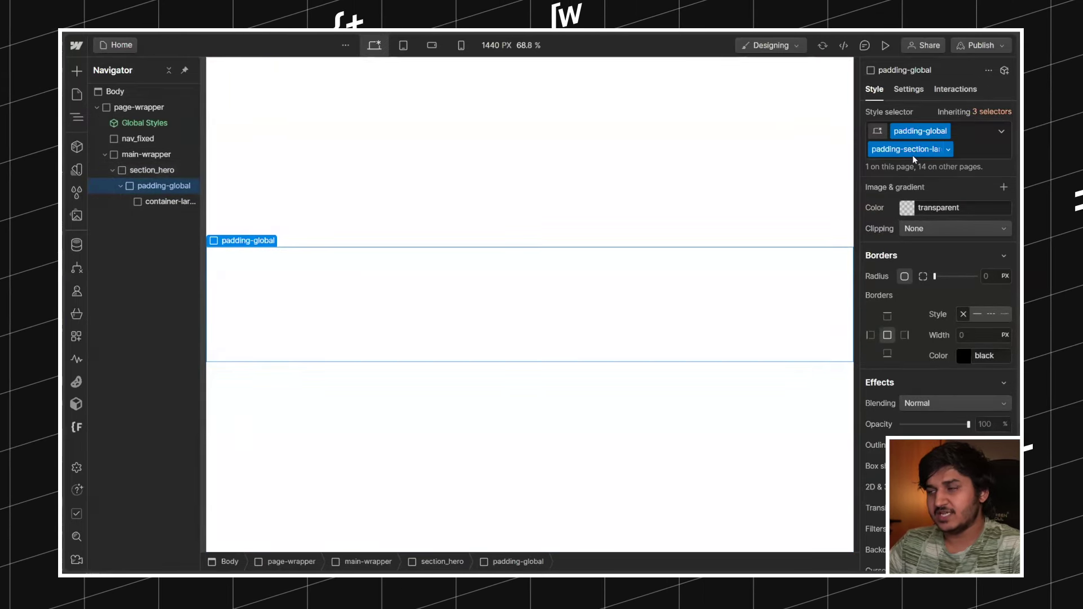
mouse_move(885, 157)
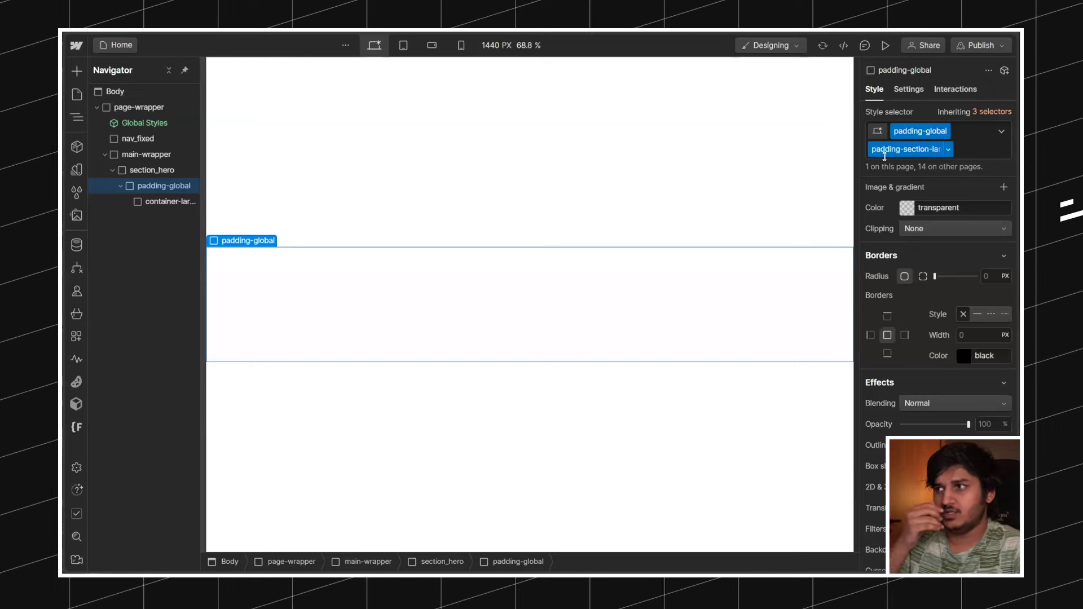
left_click(321, 298)
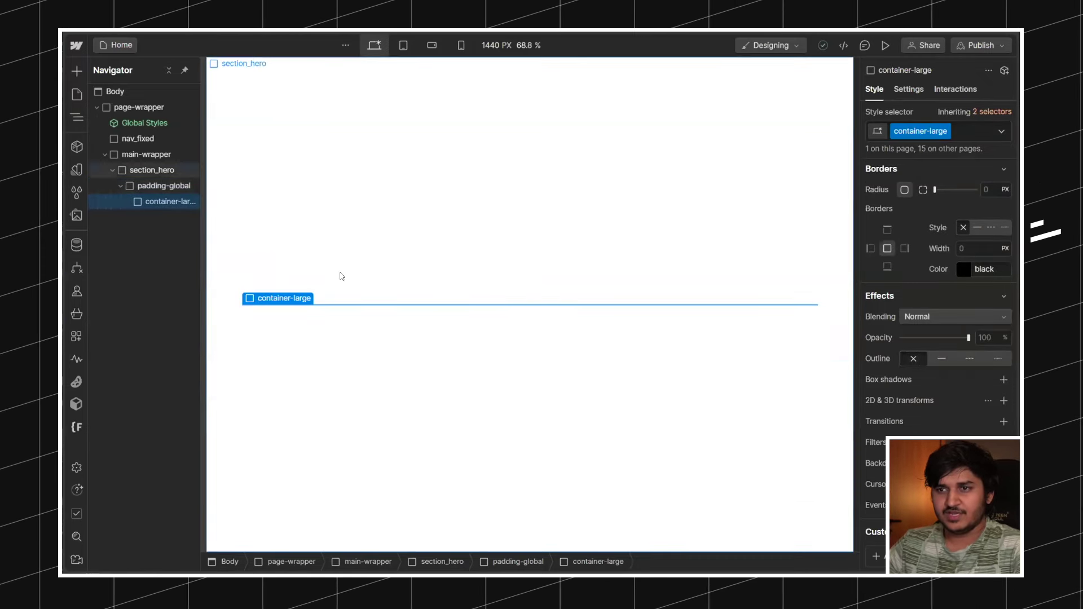
key("ctrl+k")
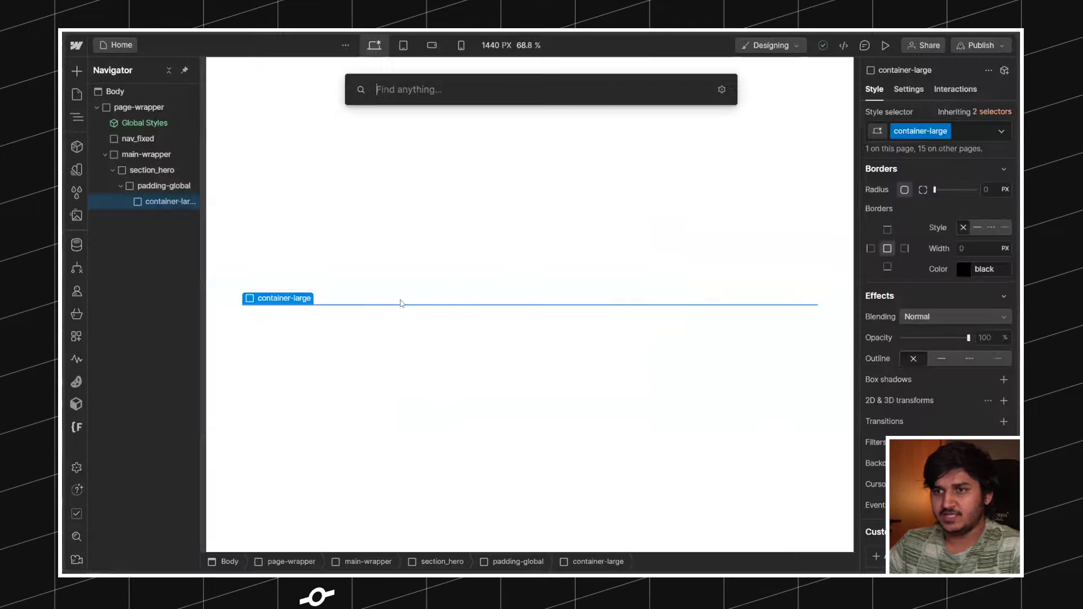
key("Escape")
key("ctrl+e")
type("d")
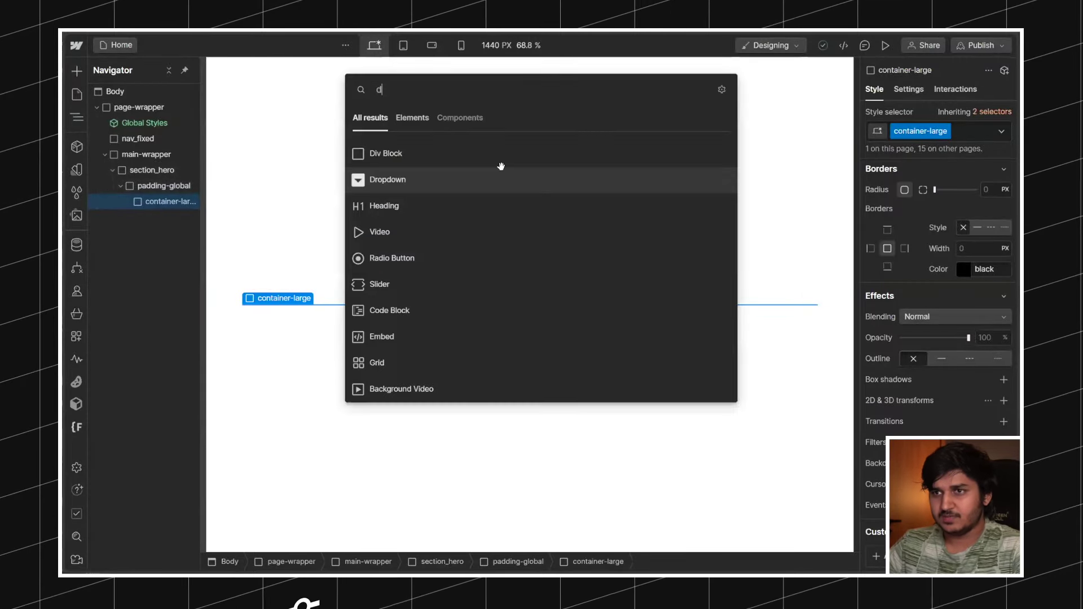
left_click(418, 152)
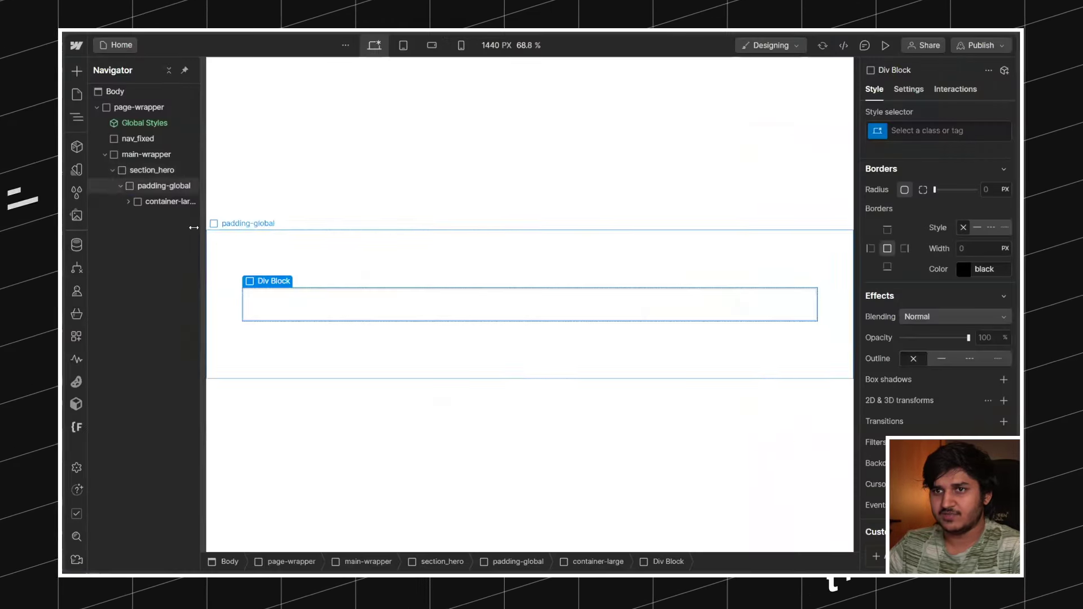
Step: Move the new Div Block directly under padding-global and delete the emptied container-large
left_click(148, 203)
left_click_drag(162, 215, 163, 201)
left_click(167, 220)
key("Delete")
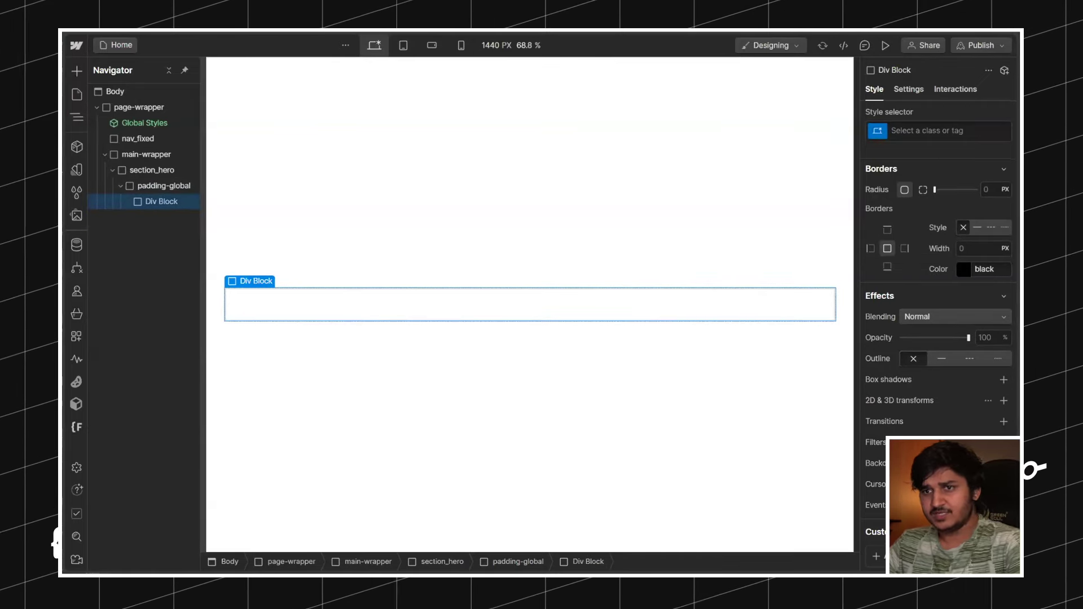
Step: Give the Div Block a new class configurator and rename that class to configurator_wrapper
left_click(958, 131)
type("con")
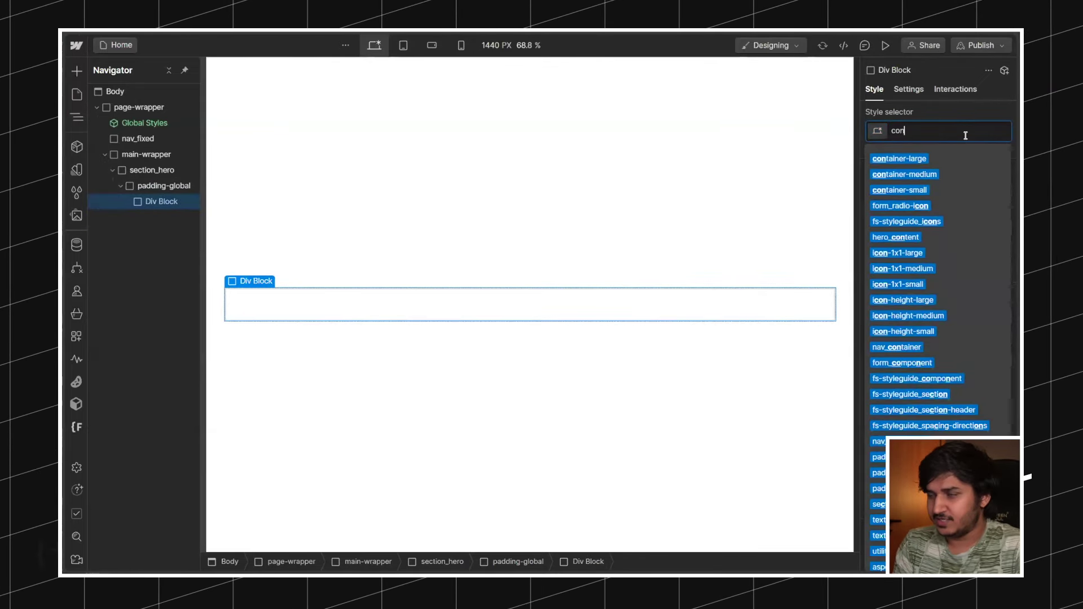
type("figurator")
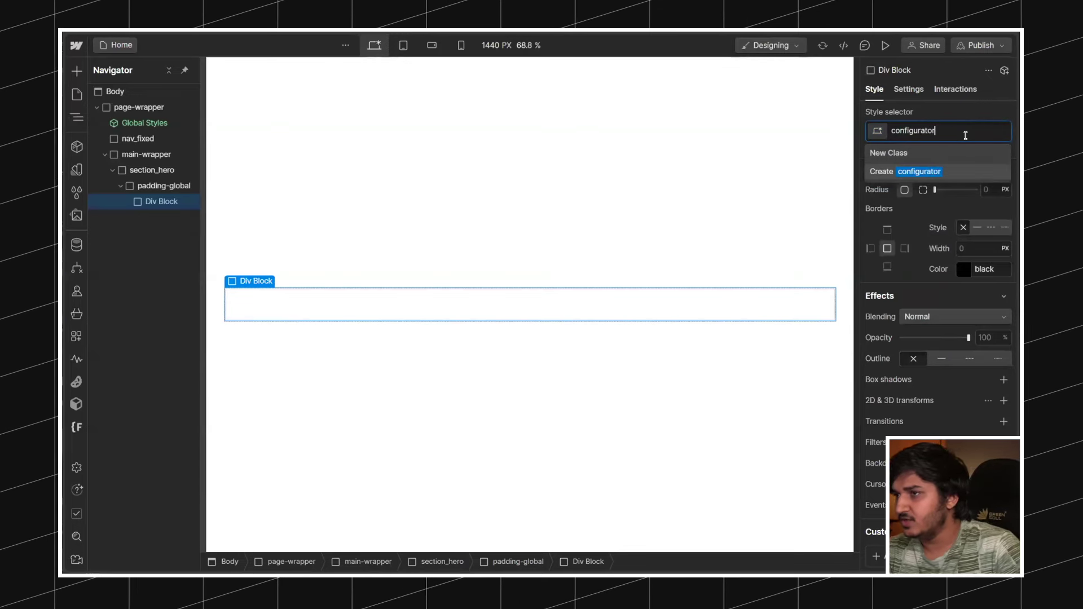
key("Return")
double_click(911, 130)
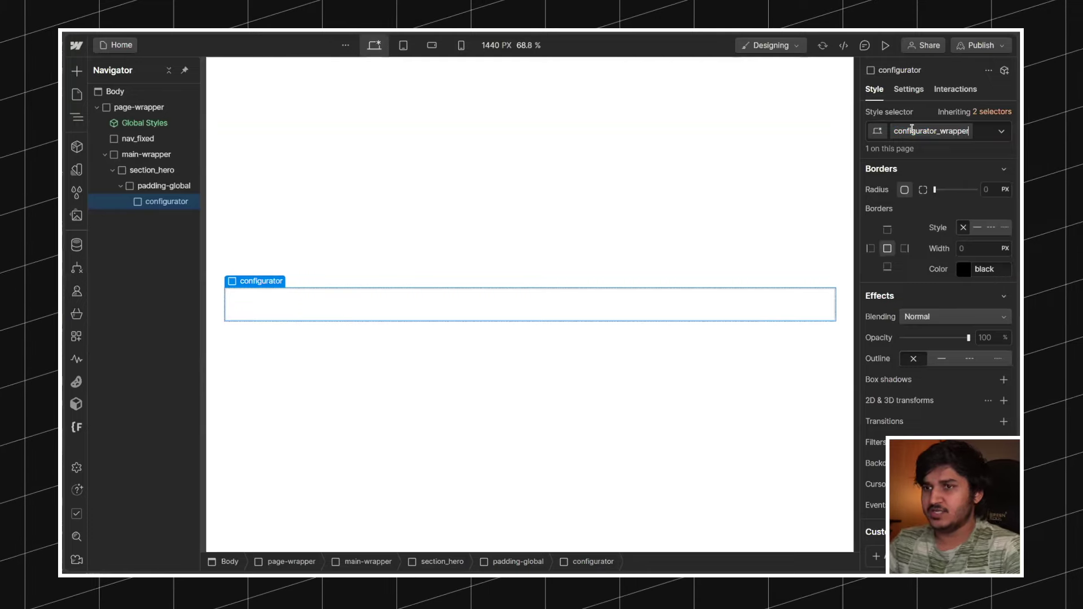
key("Return")
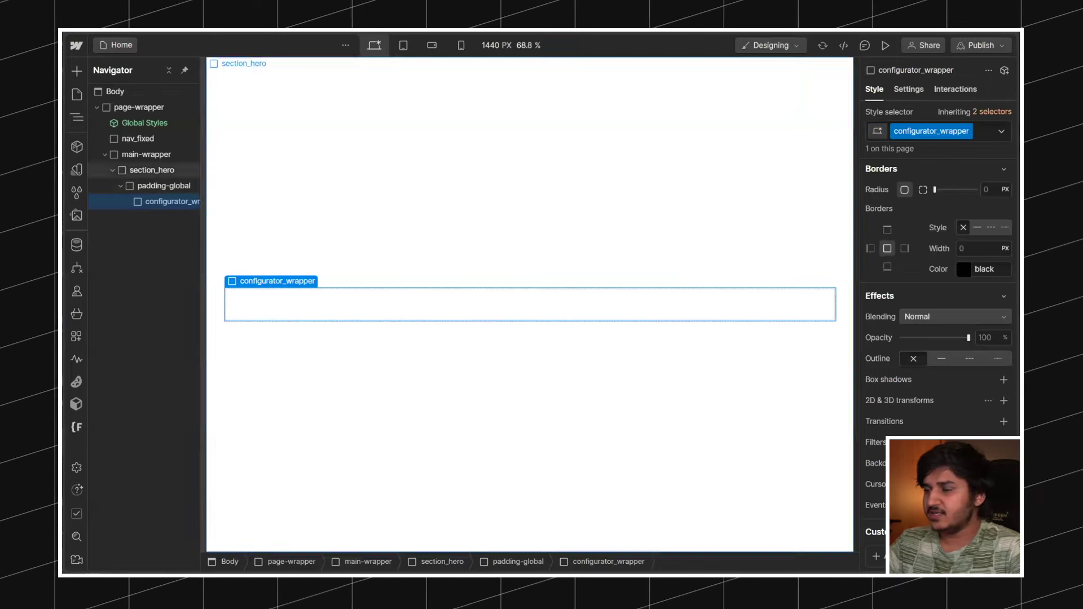
Step: Make configurator_wrapper a grid with a single row and two columns of 1.75fr and 1fr
scroll(934, 212, "up", 10)
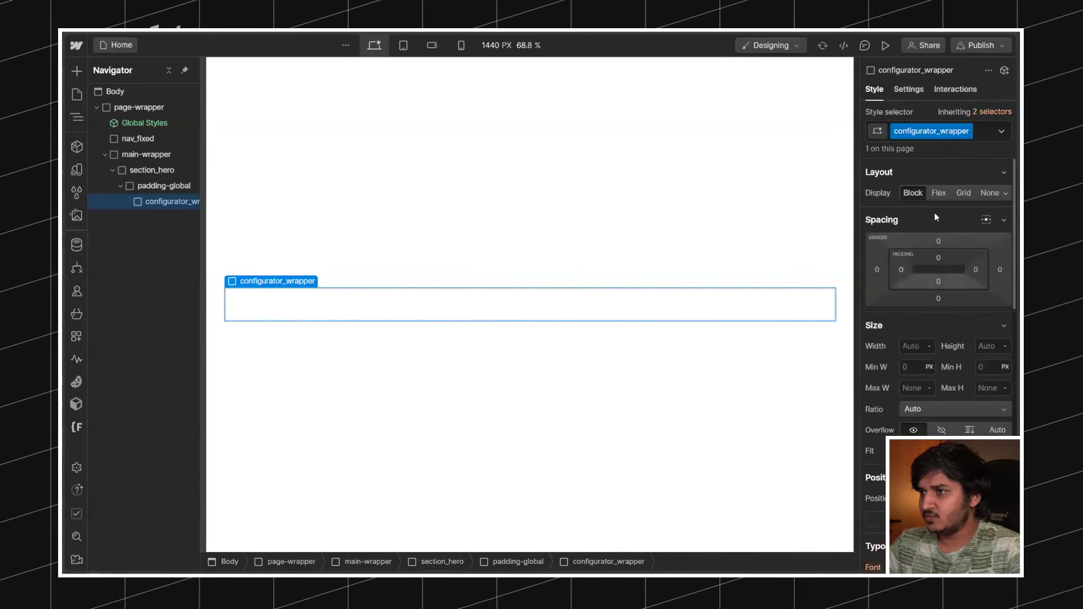
left_click(962, 193)
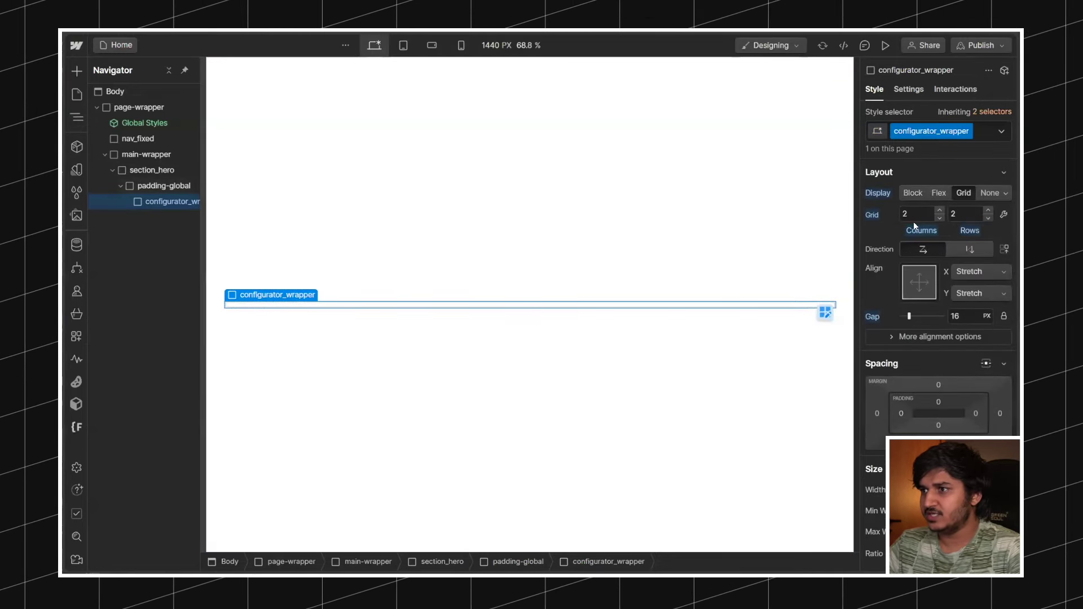
left_click(825, 278)
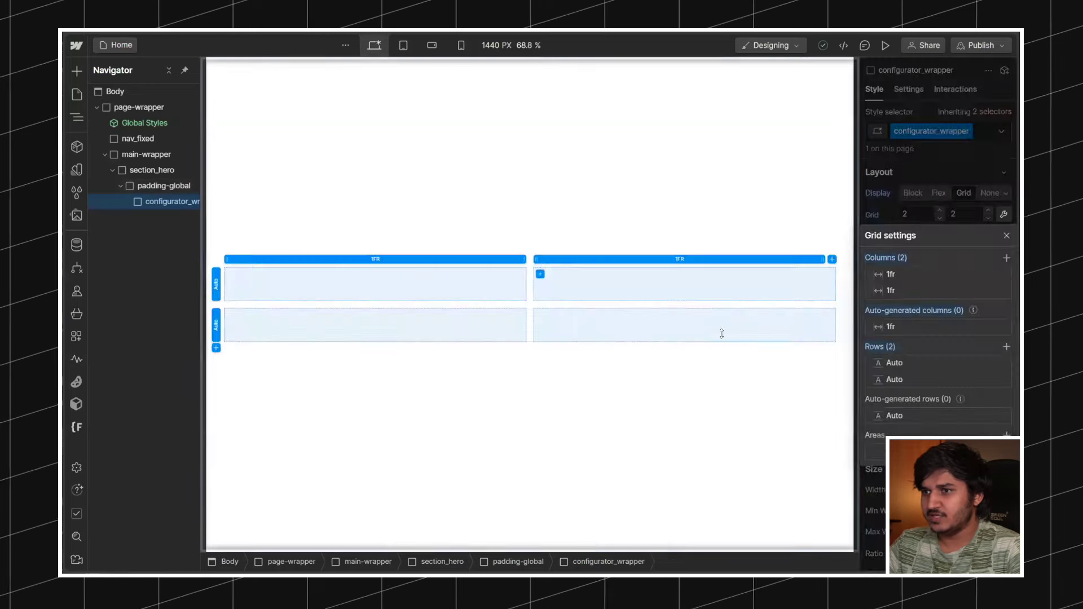
right_click(215, 324)
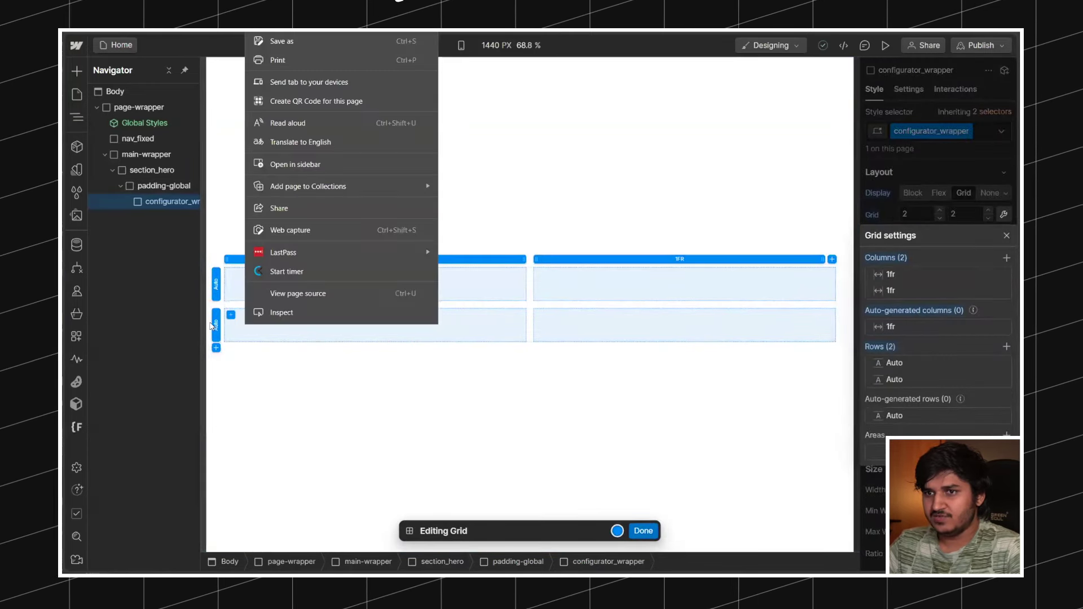
left_click(215, 324)
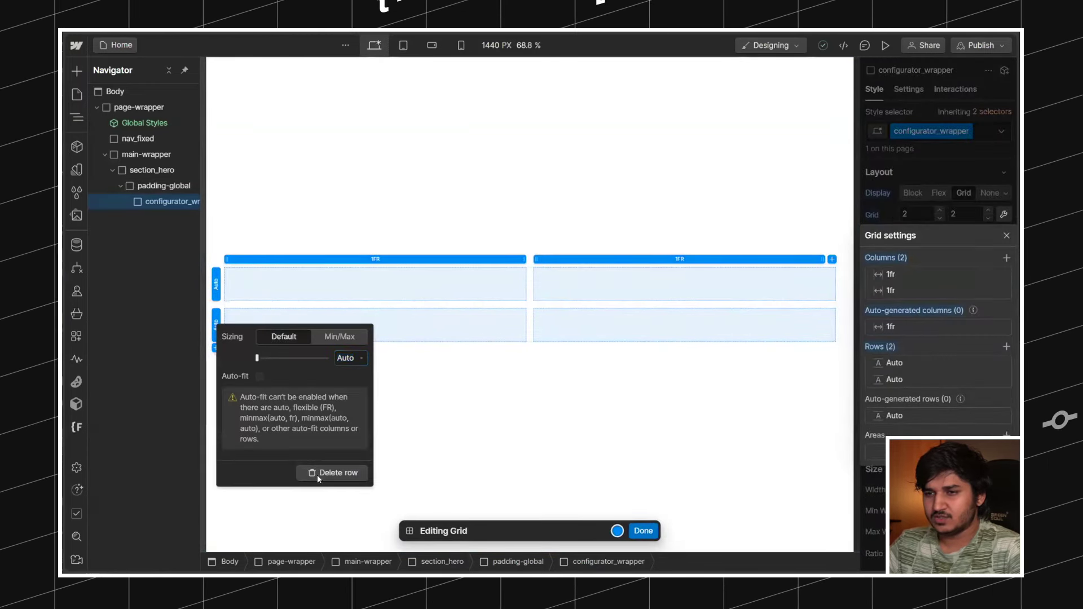
left_click(318, 473)
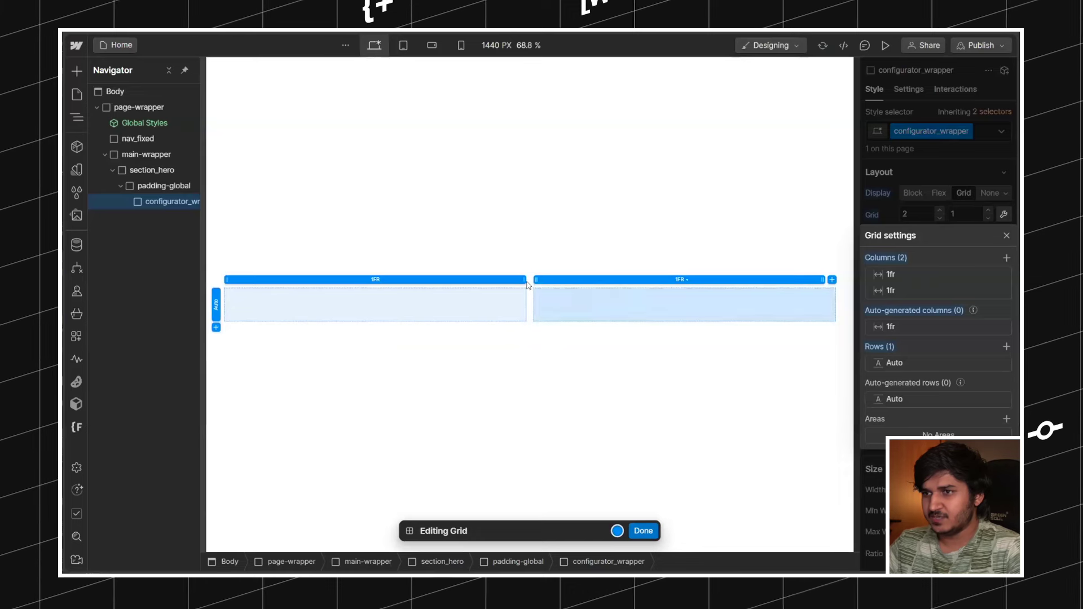
left_click_drag(533, 281, 602, 281)
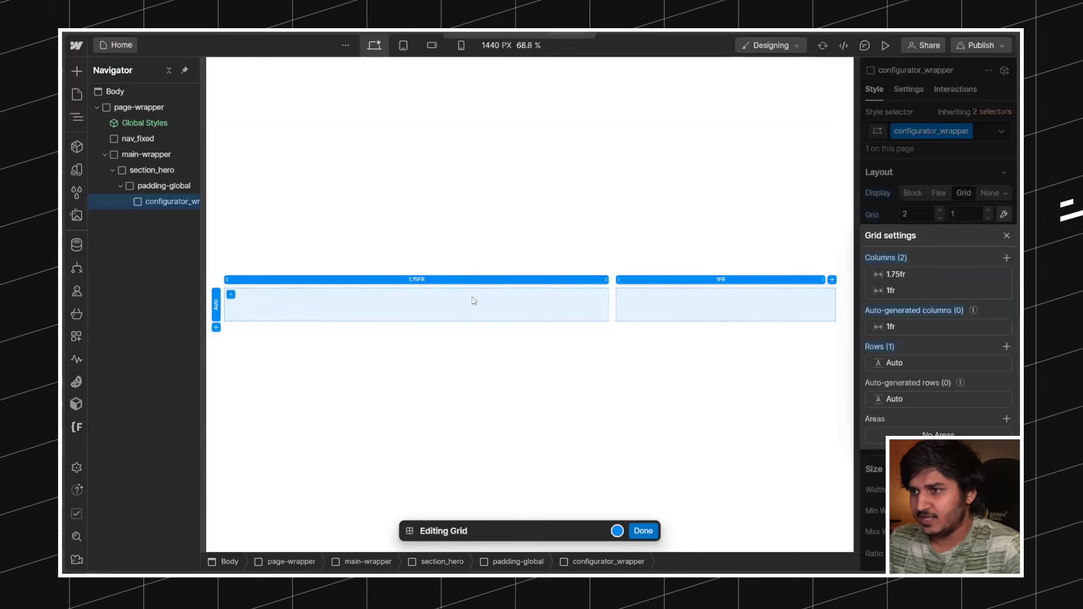
key("Escape")
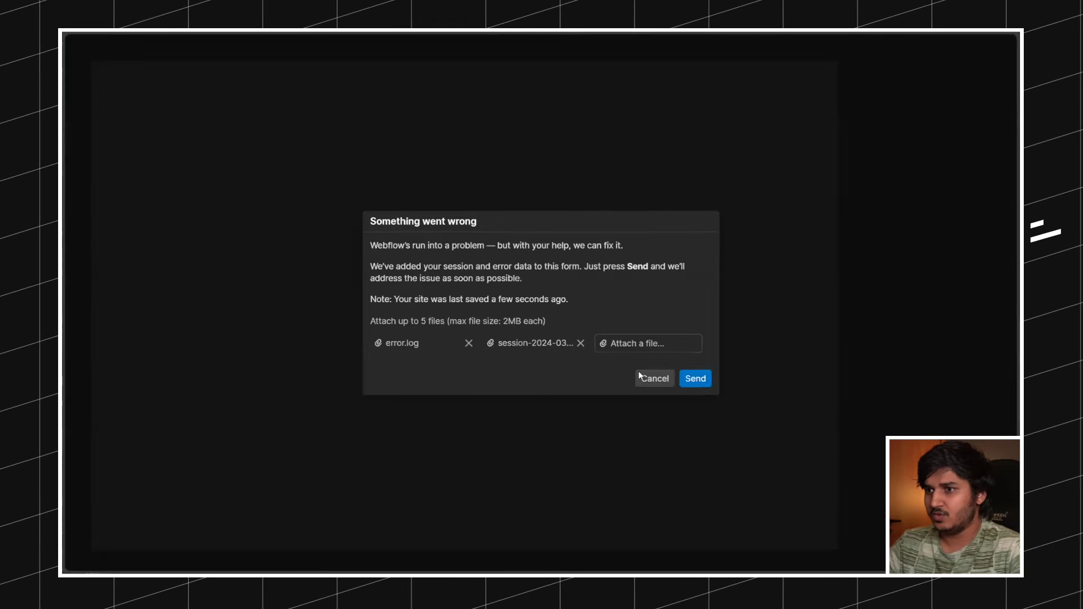
Step: Reload the Designer without sending the error report and reselect configurator_wrapper
left_click(651, 379)
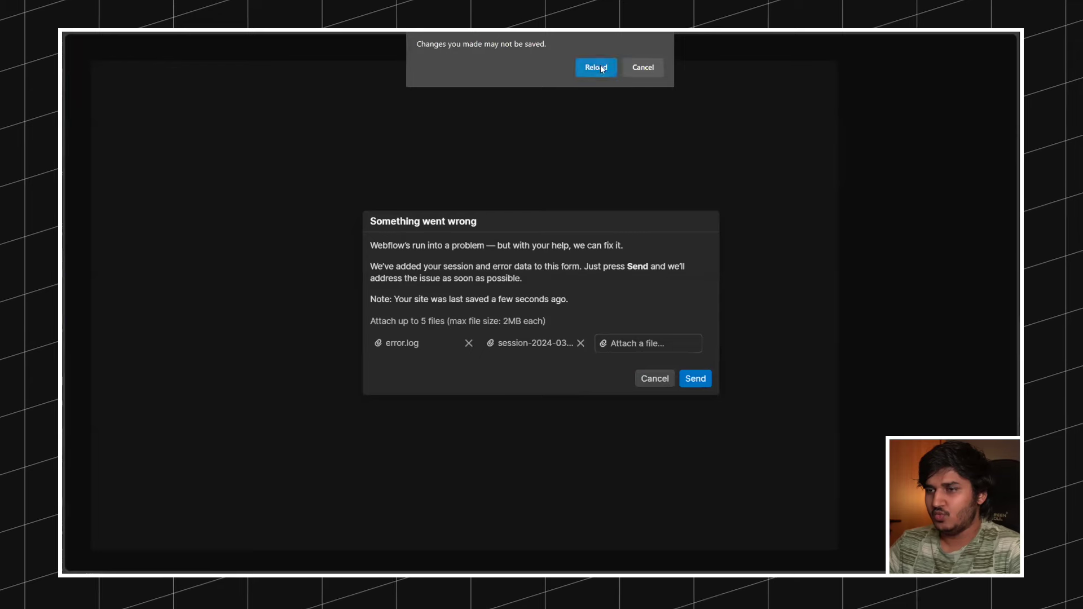
left_click(603, 67)
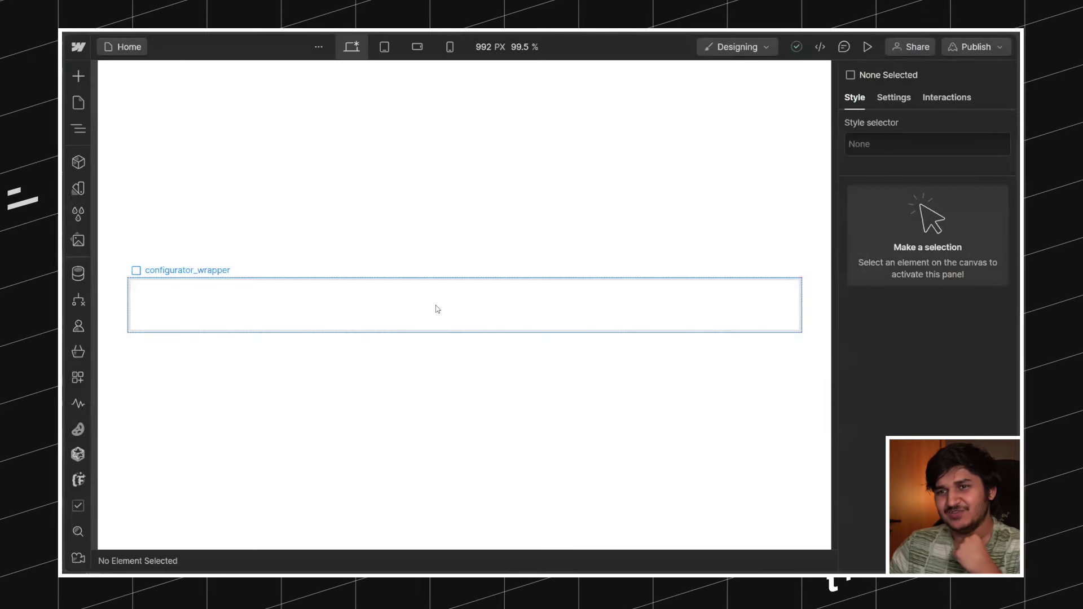
left_click(702, 295)
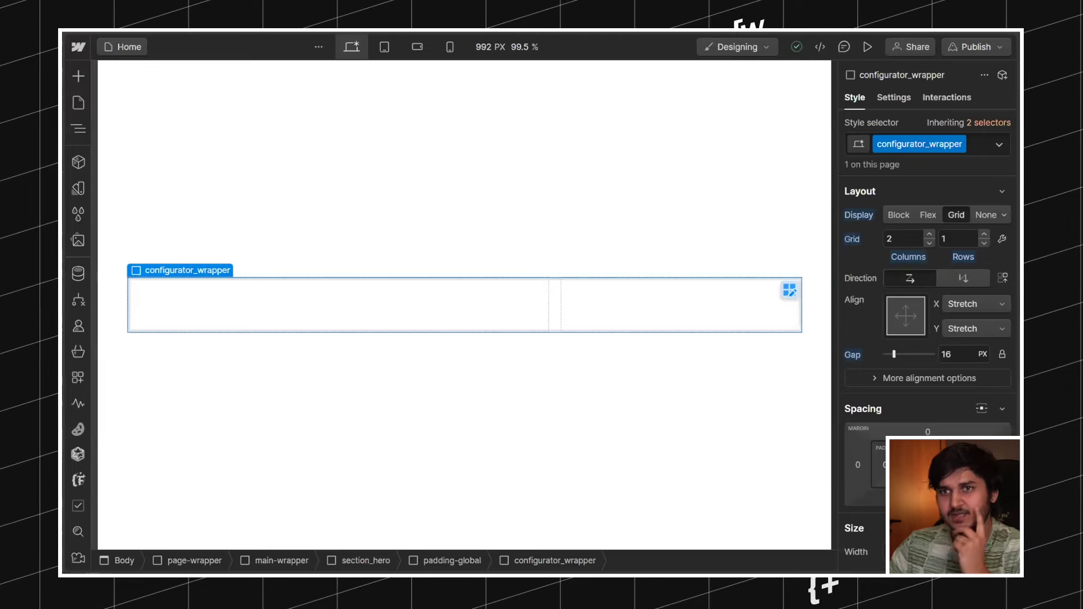
left_click(79, 129)
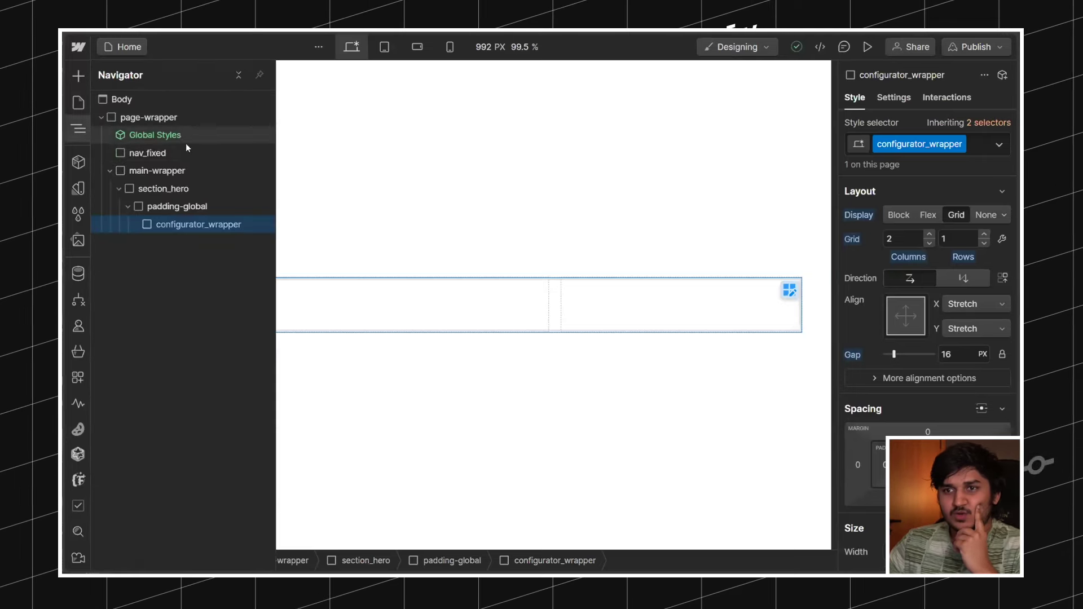
left_click(191, 205)
left_click(191, 224)
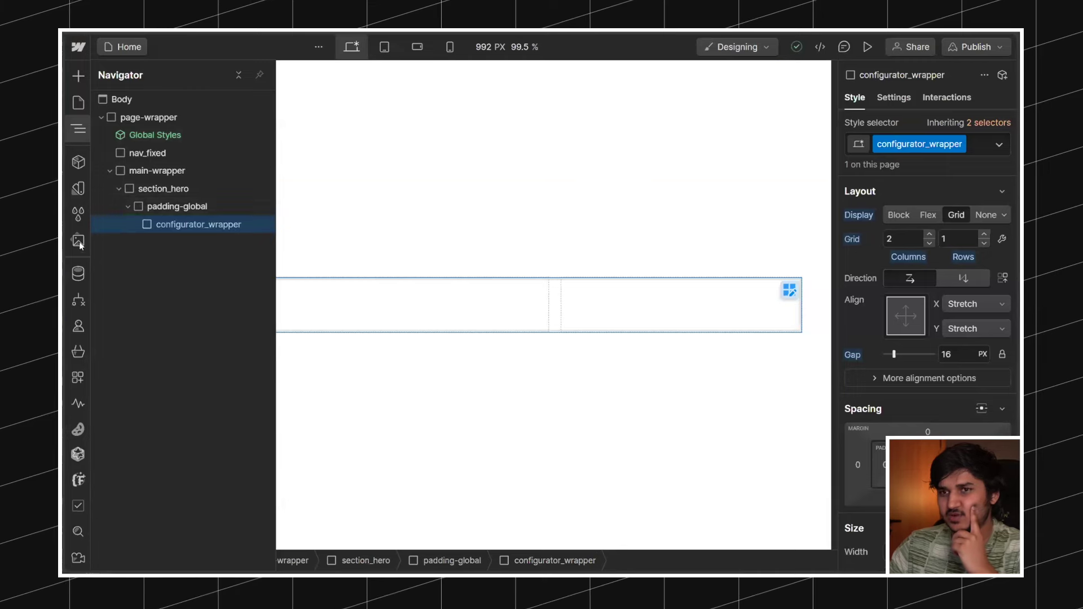
left_click(177, 206)
left_click(178, 226)
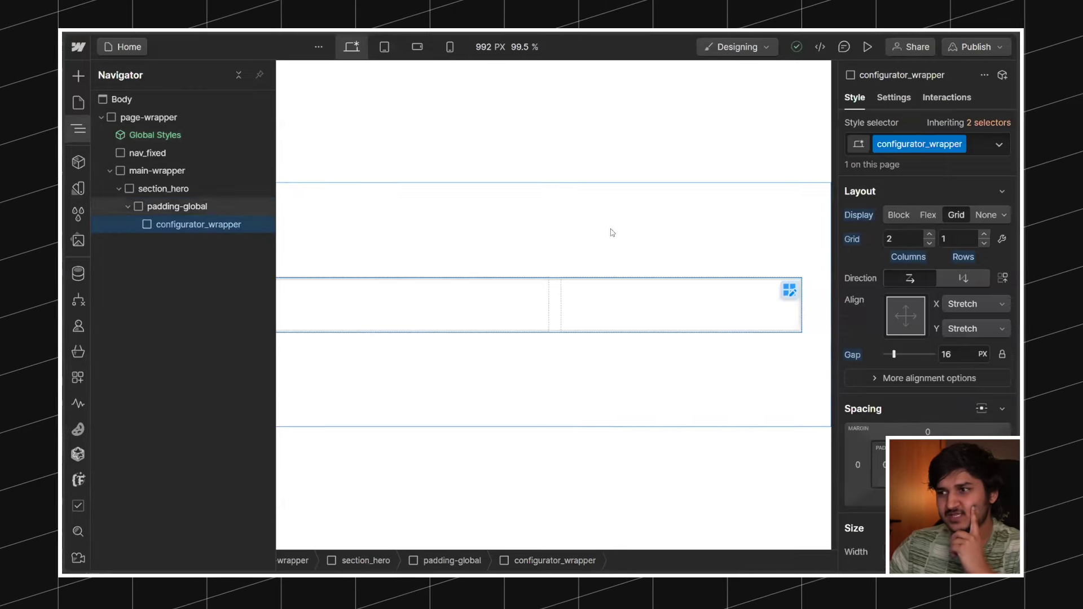
Step: Set the left and right padding of the inherited padding-global class to 1.5rem
left_click(681, 243)
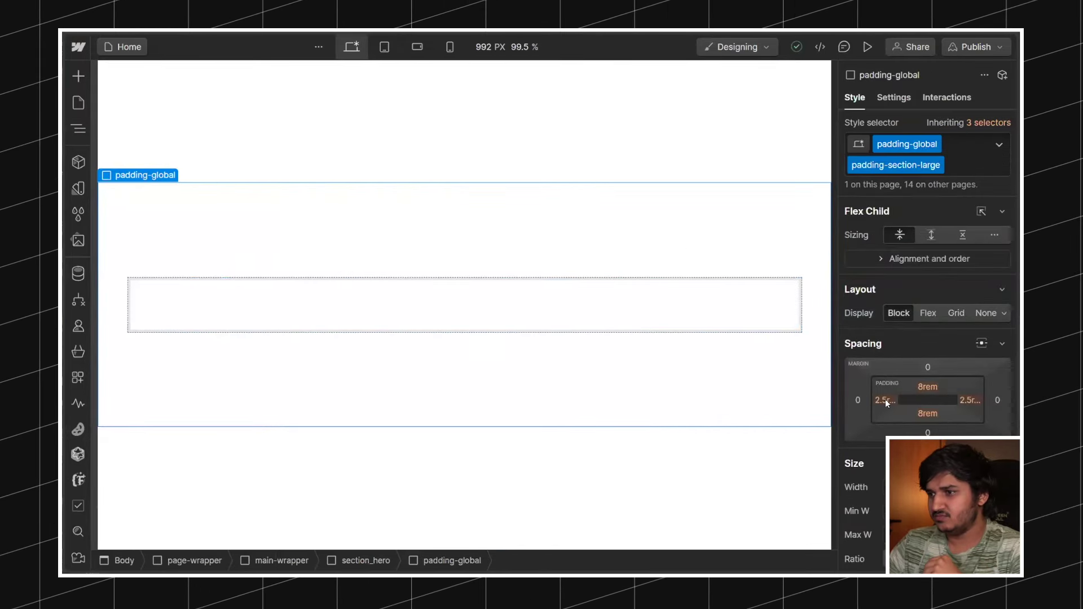
left_click(988, 122)
left_click(923, 254)
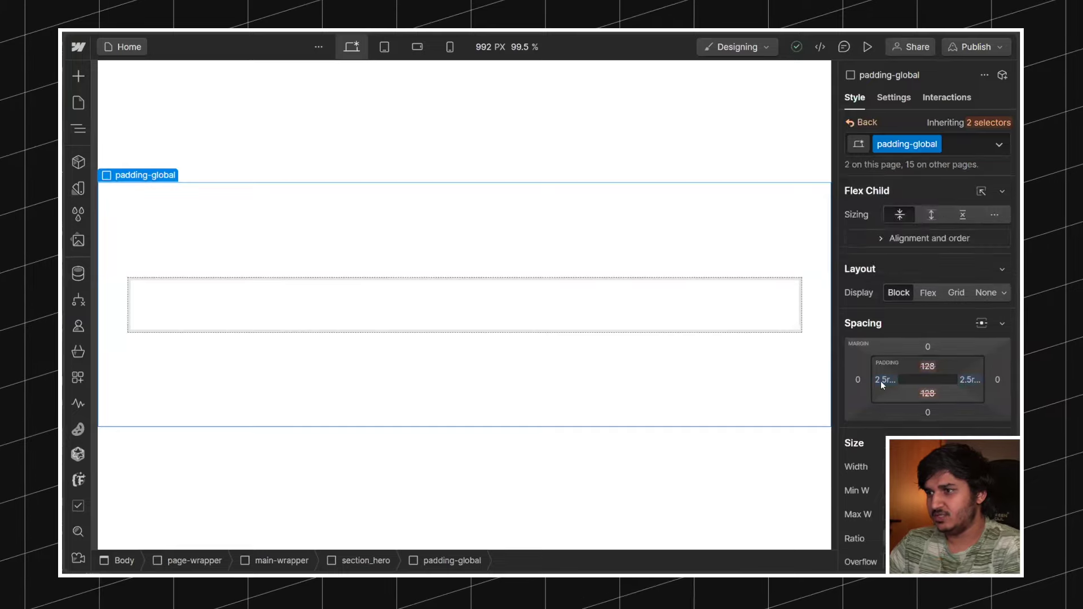
left_click(881, 381)
type("1.5")
key("Return")
left_click(967, 380)
type("1.5")
key("Return")
Step: Place two Div Blocks in configurator_wrapper, one in each grid column
left_click(295, 284)
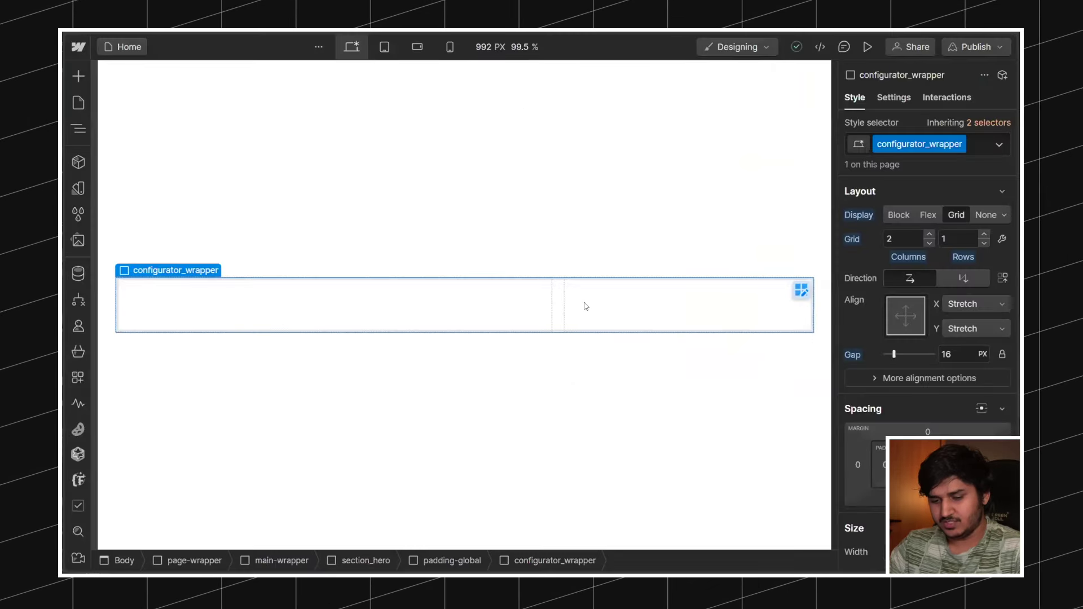
key("ctrl+k")
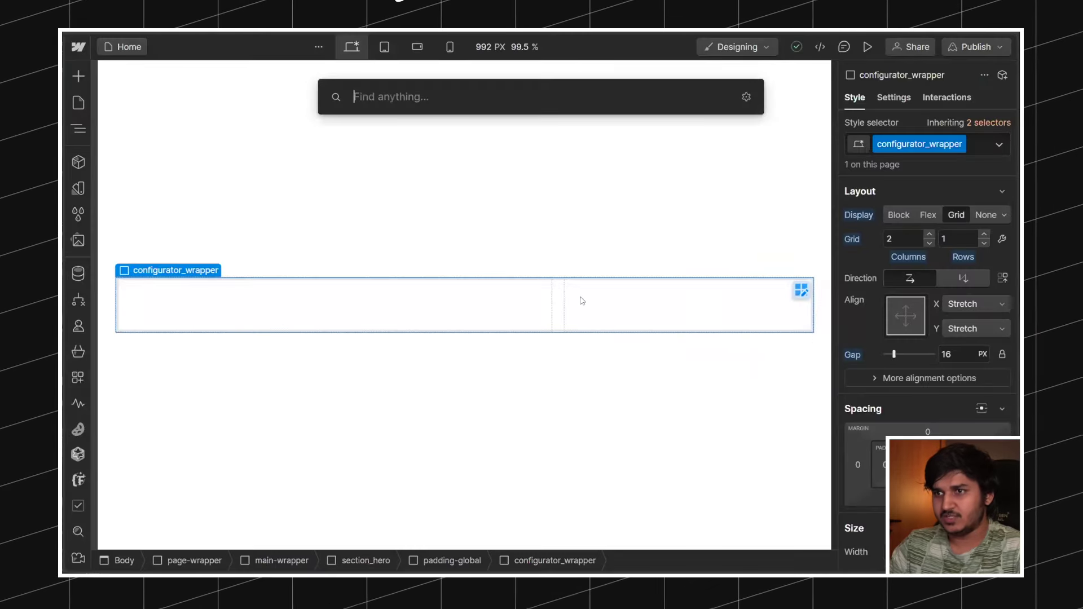
type("d")
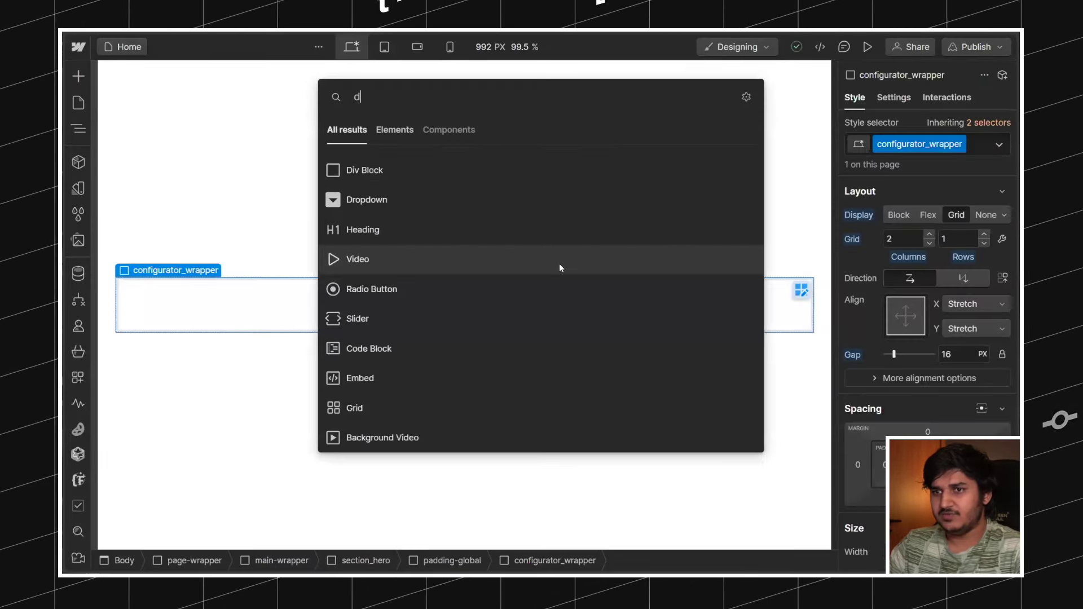
key("Return")
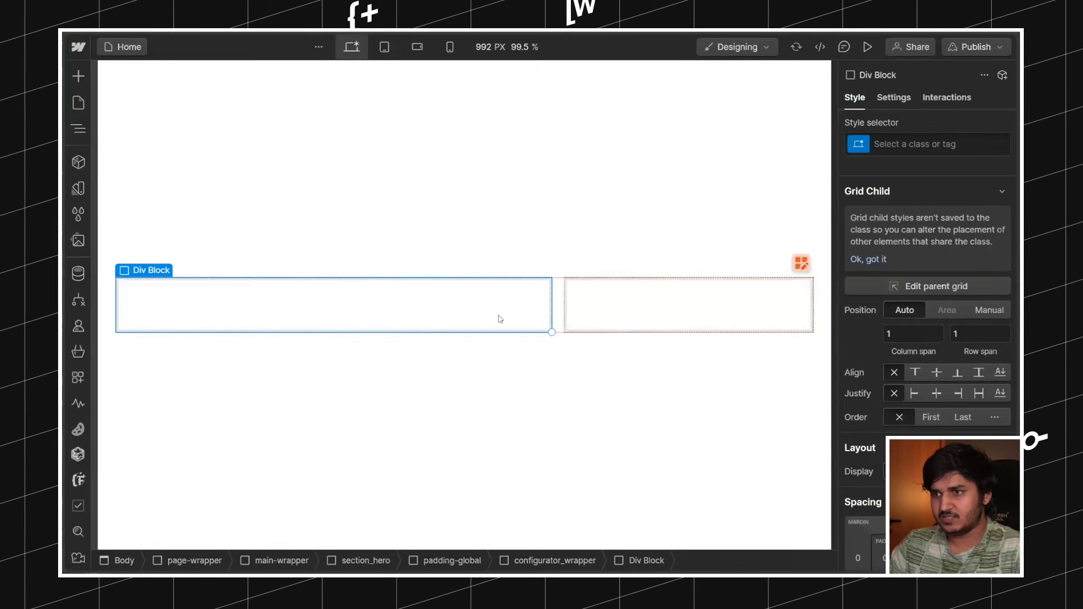
left_click(569, 314)
left_click(527, 308)
left_click(925, 146)
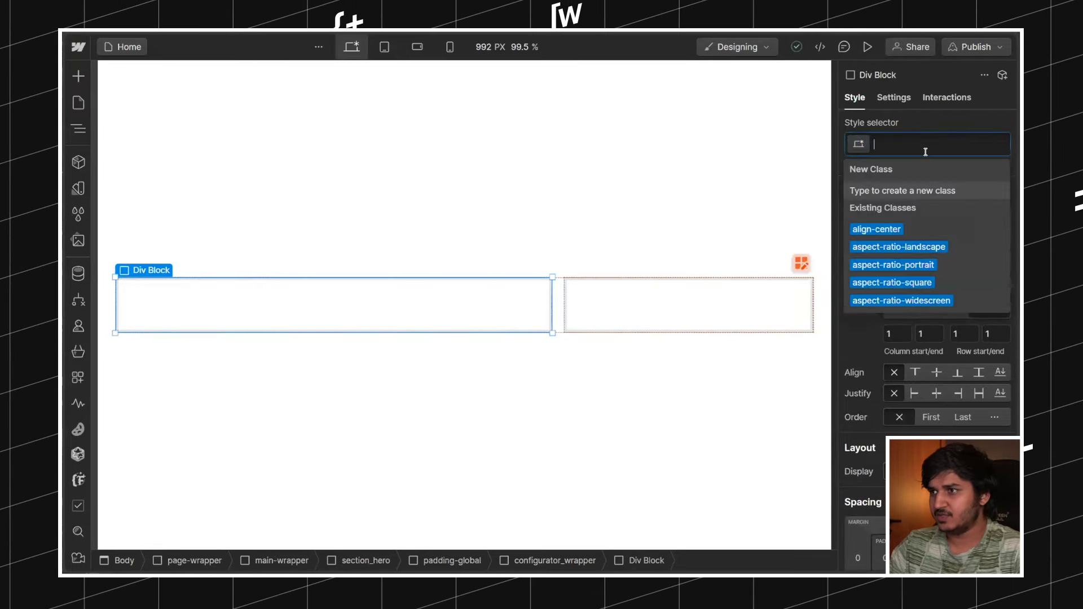
type("confi")
key("Return")
left_click(977, 143)
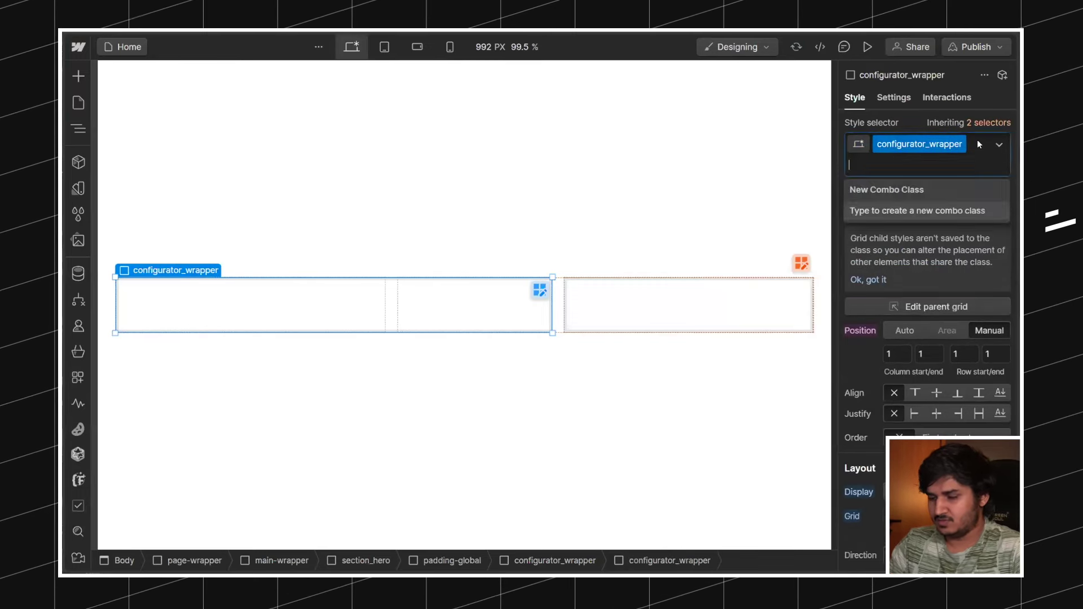
key("BackSpace")
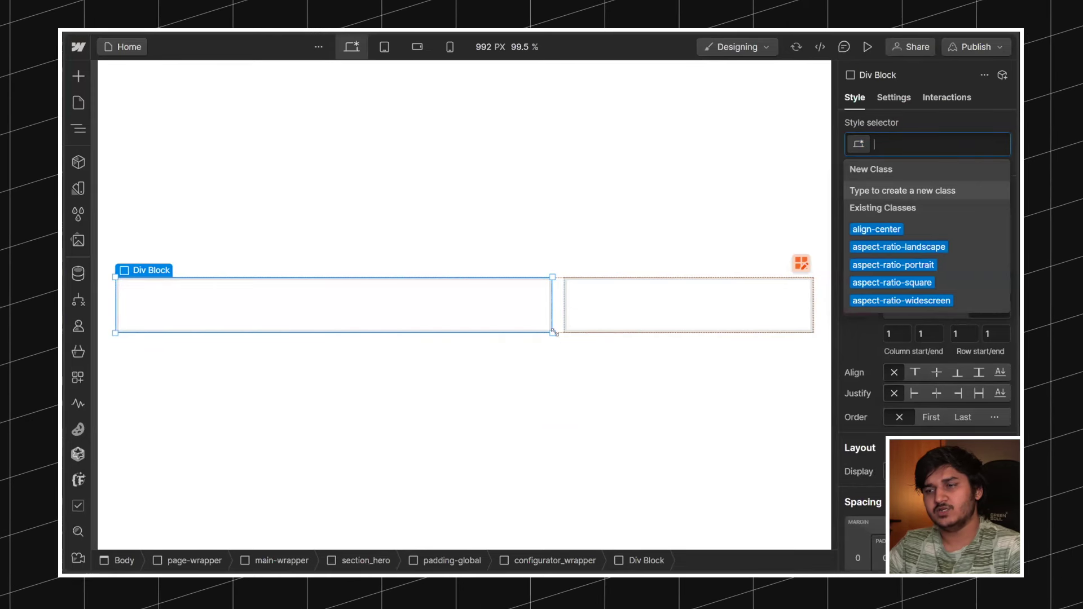
Step: Reset configurator_wrapper's display setting to remove its grid layout
left_click(79, 128)
left_click(177, 226)
left_click(181, 240)
left_click(185, 226)
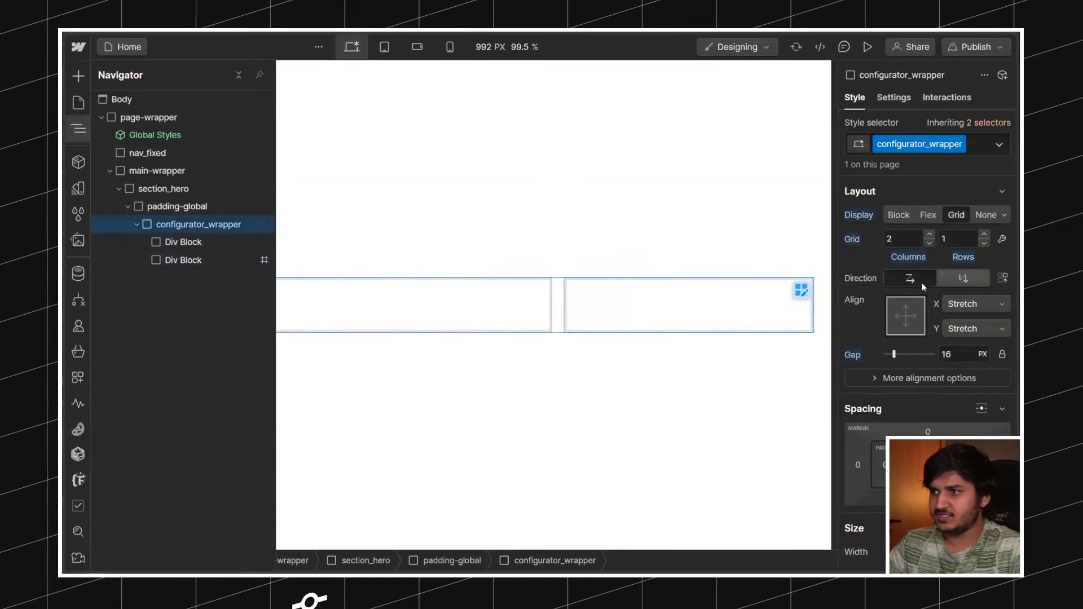
left_click(857, 218, "alt")
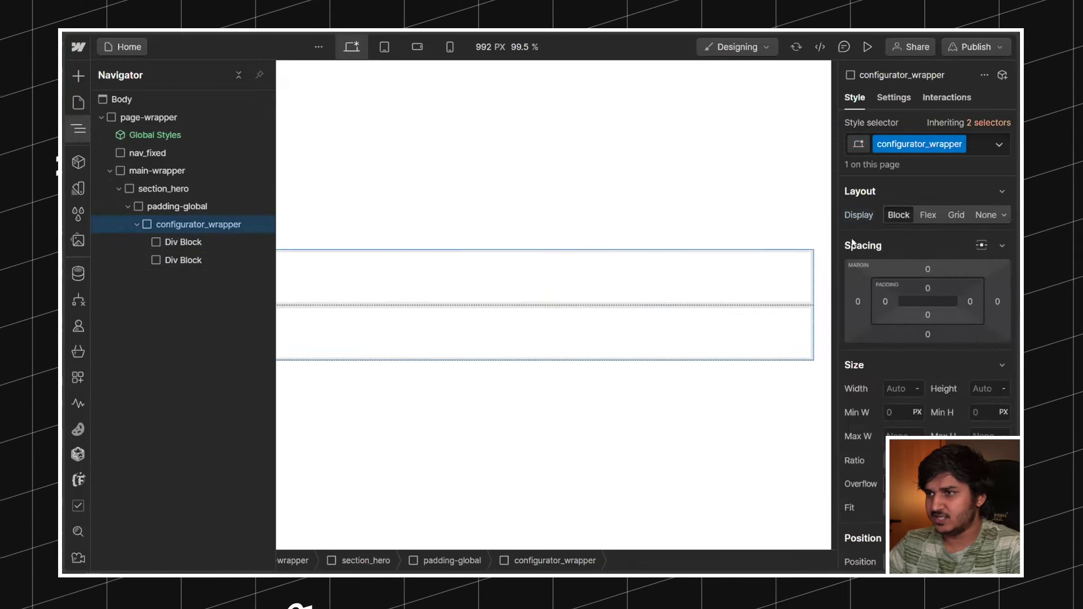
Step: Give the first Div Block inside configurator_wrapper a new class named configurator_item
left_click(211, 242)
left_click(953, 144)
type("configurator_wrapper")
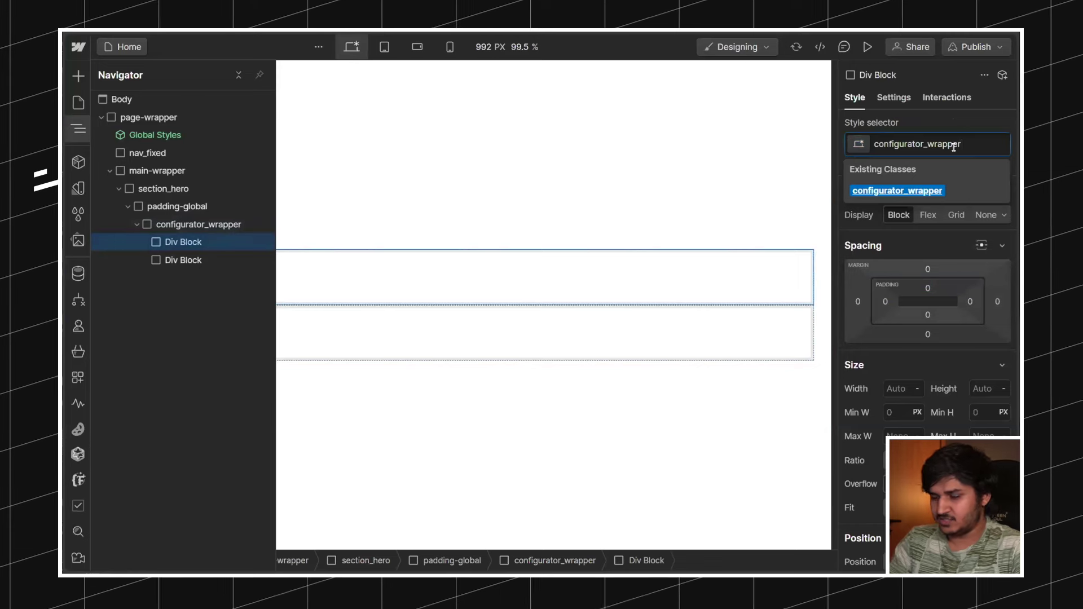
key("BackSpace")
key("BackSpace")
key("BackSpace")
key("BackSpace")
key("BackSpace")
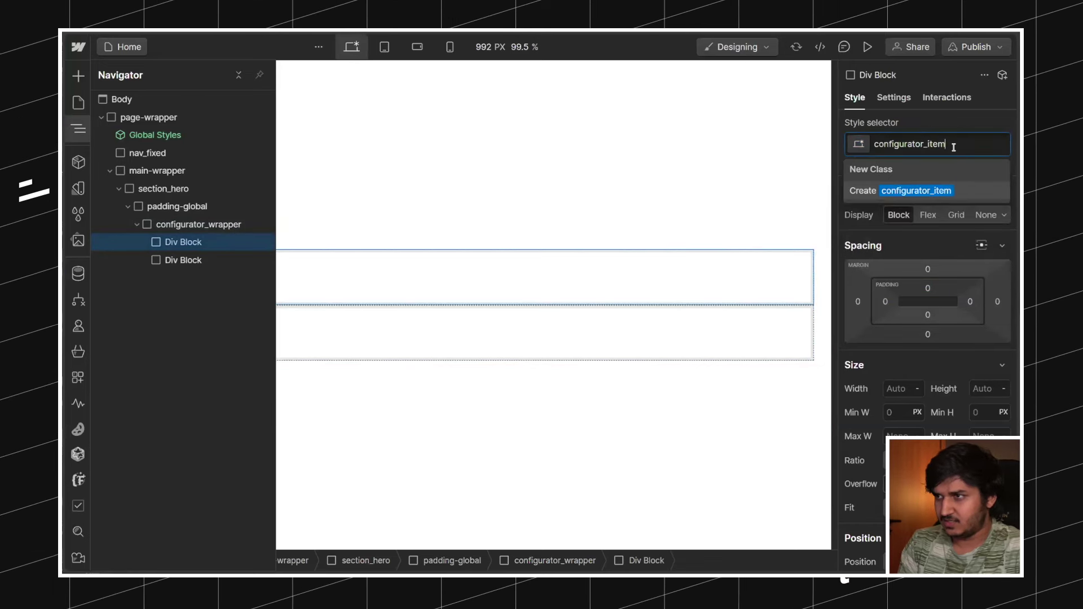
key("Return")
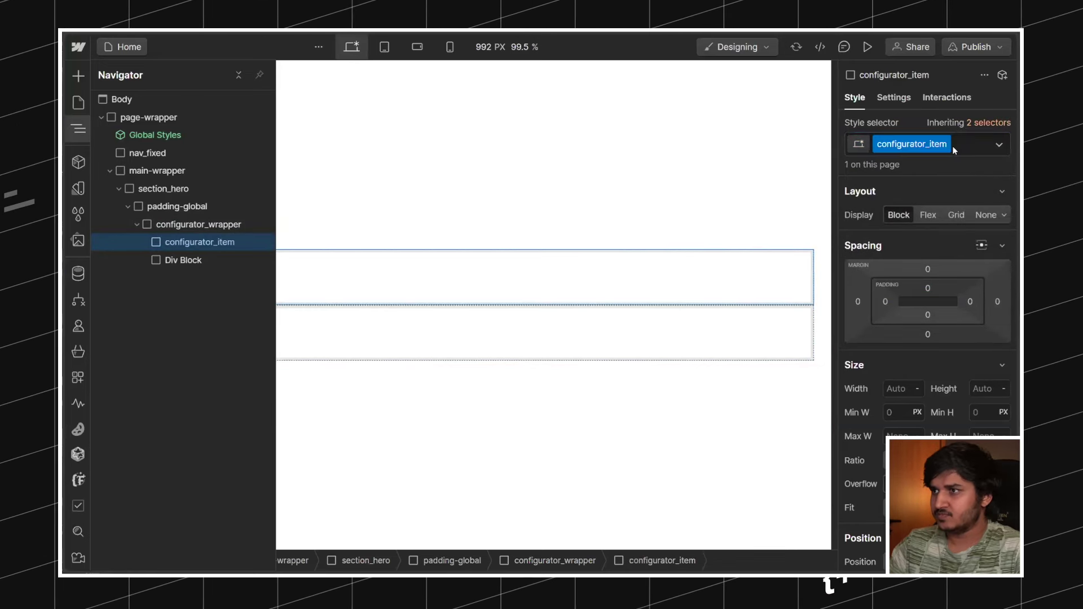
Step: Rename the configurator_item class to configurator_block and delete the unclassed Div Block below it
double_click(923, 142)
double_click(909, 144)
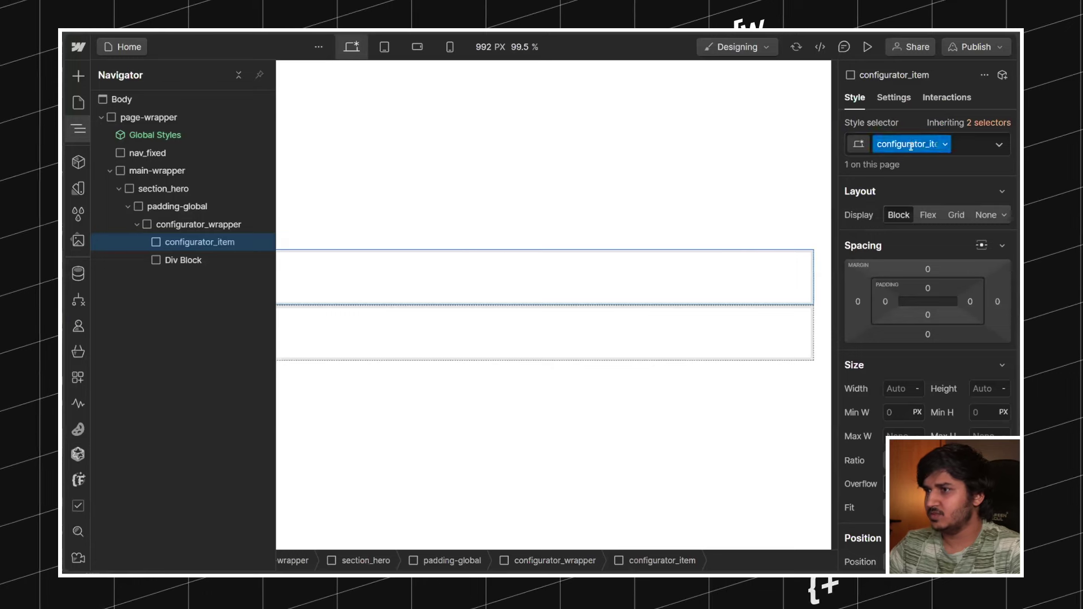
key("Right")
key("BackSpace")
key("BackSpace")
key("BackSpace")
key("BackSpace")
type("block")
key("Return")
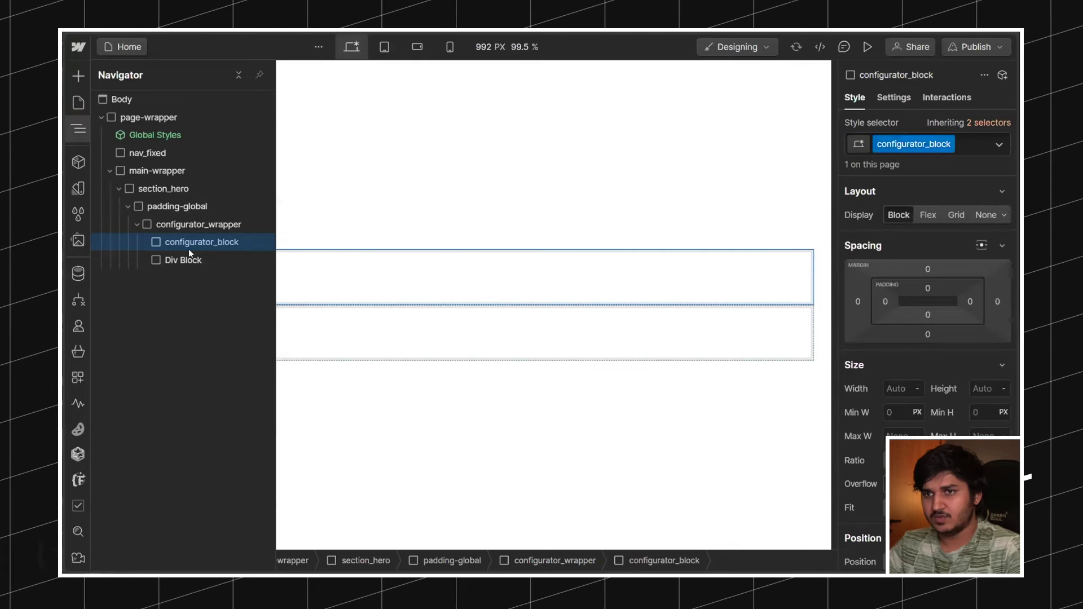
left_click(186, 260)
key("Delete")
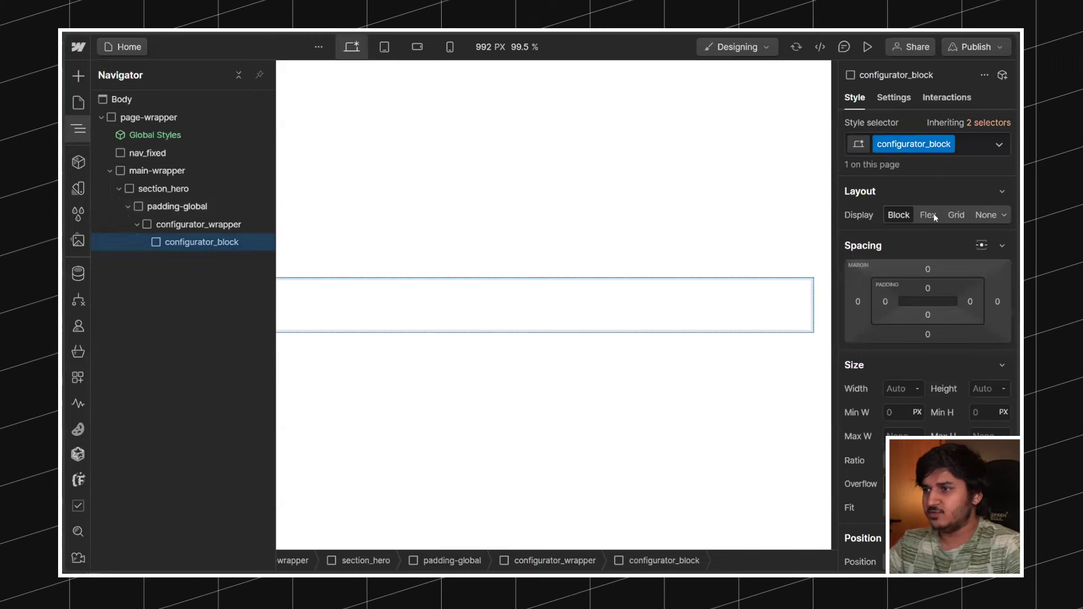
Step: Make configurator_block a one-row, two-column grid with the first column about 1.75 times as wide as the second
left_click(955, 215)
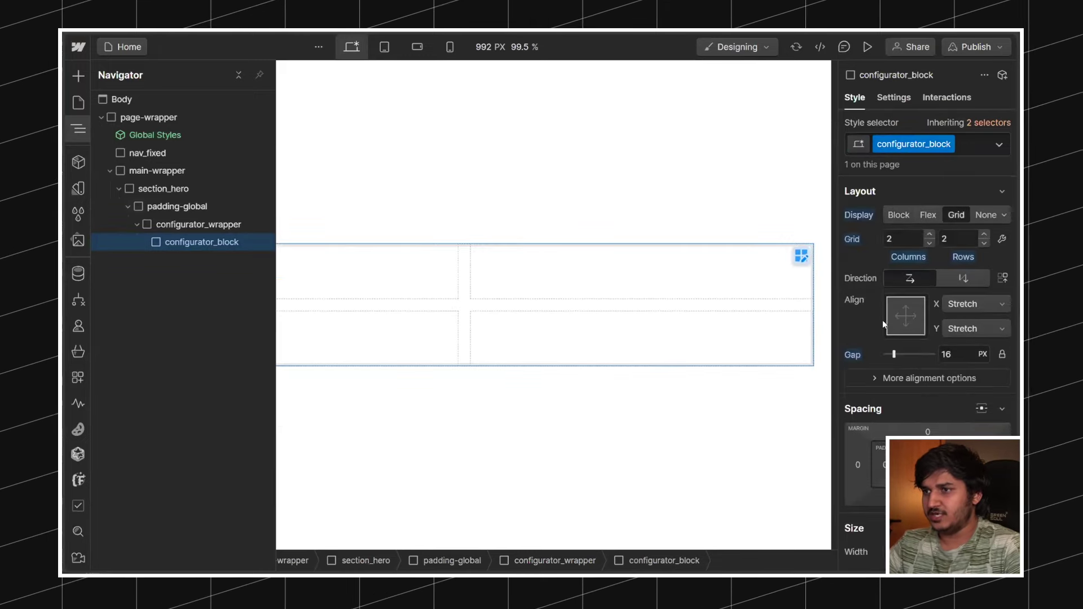
left_click(801, 255)
left_click(998, 408)
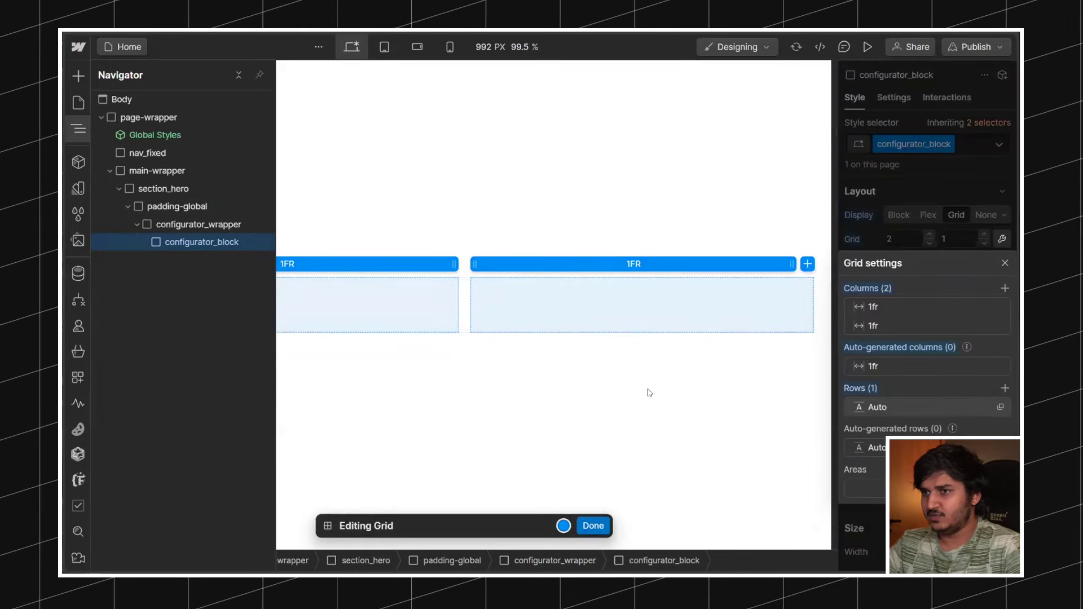
left_click_drag(472, 264, 559, 267)
key("Escape")
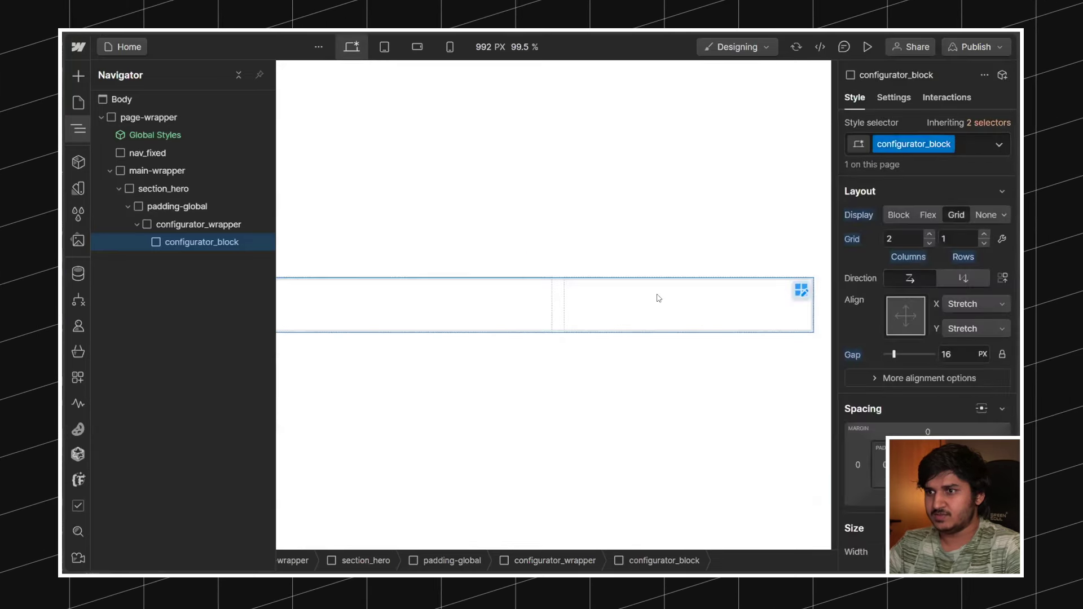
Step: Add a Div Block inside configurator_block and give it the class configurator_block_left
key("ctrl+e")
type("di")
left_click(399, 170)
key("ctrl+Return")
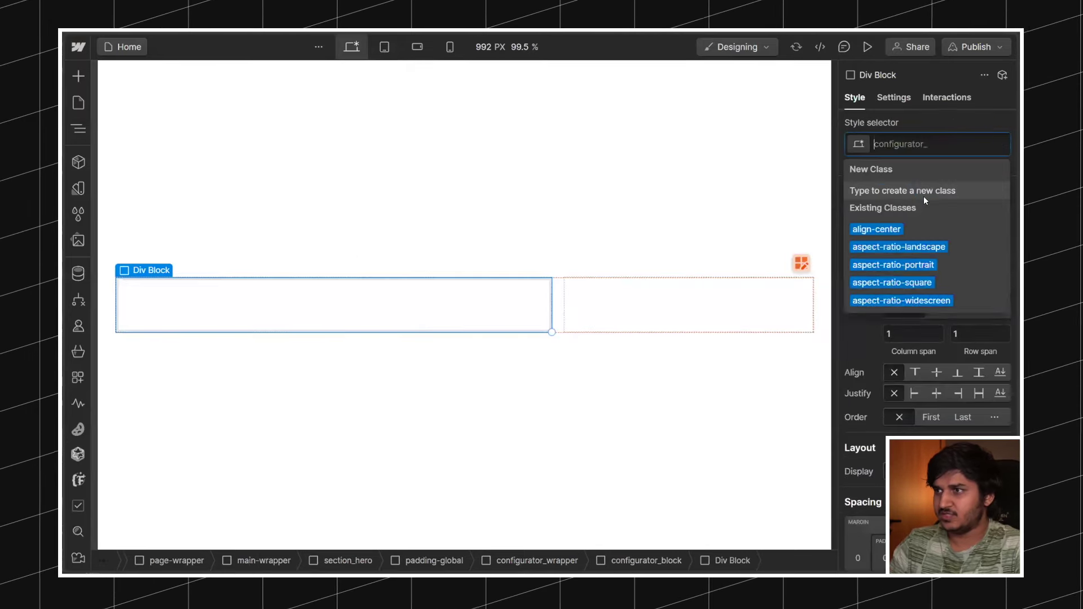
type("configurator_block_left")
key("Return")
Step: Add a second Div Block inside configurator_block and give it the class configurator_block_right
left_click(688, 293)
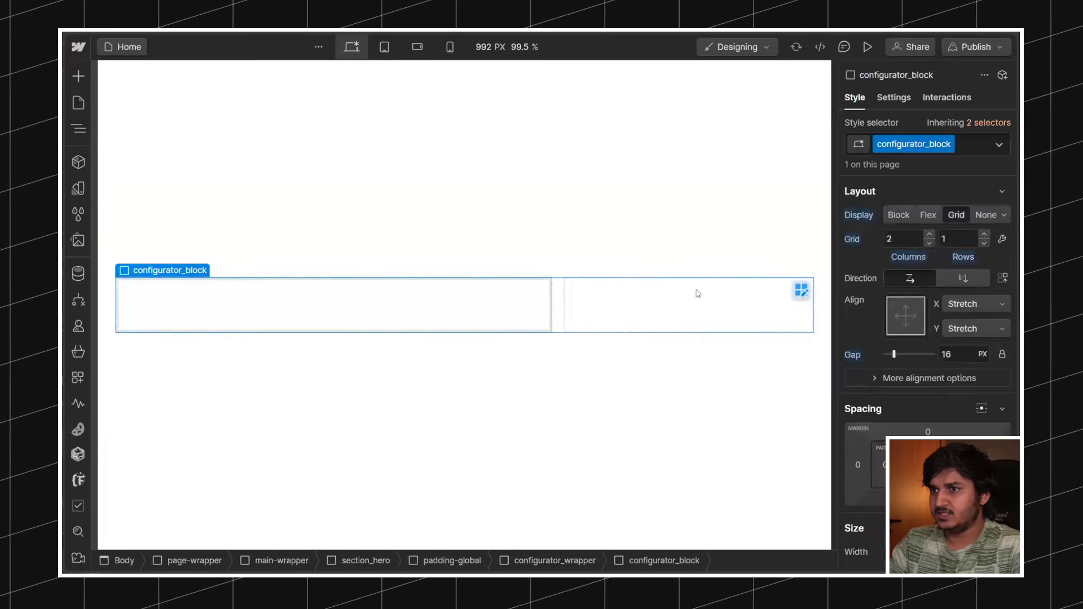
key("ctrl+e")
type("d")
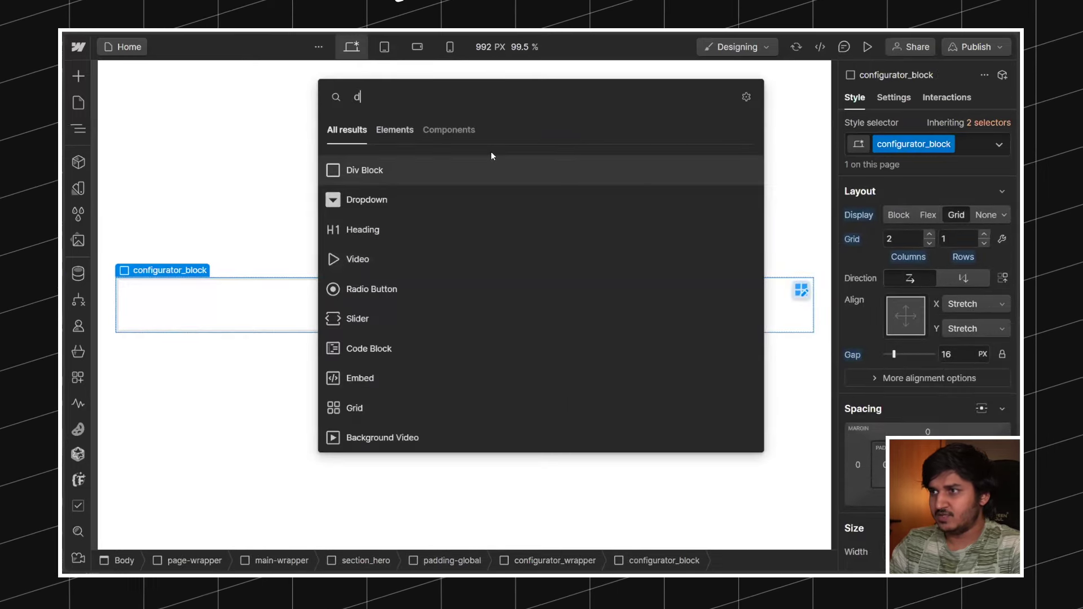
key("Return")
key("ctrl+Return")
type("configurator_block_right")
key("Return")
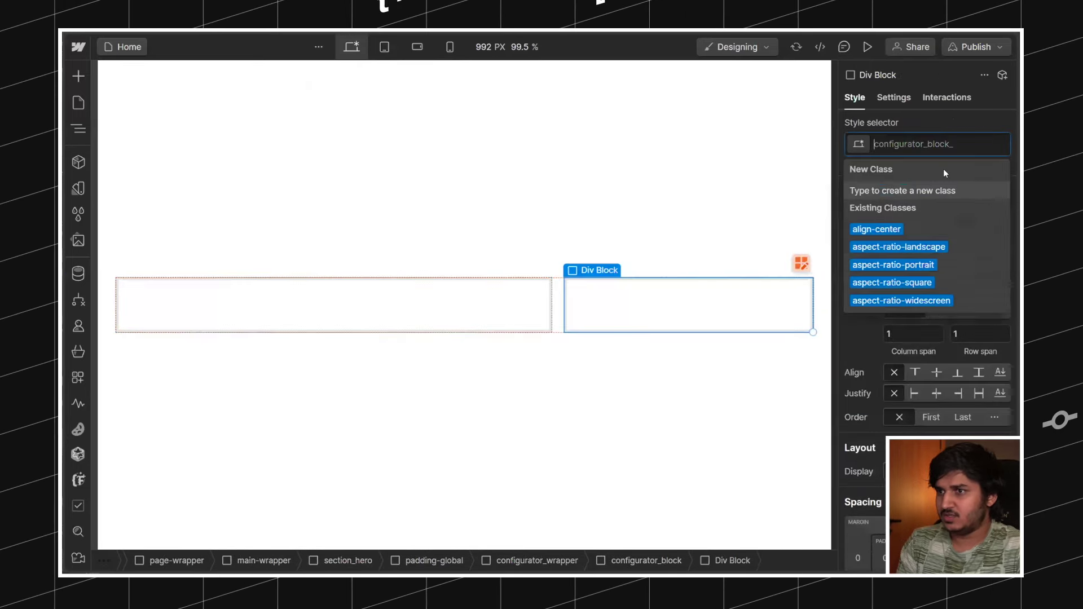
Step: Add a Form Block inside padding-global and move configurator_wrapper into its Form element
left_click(560, 298)
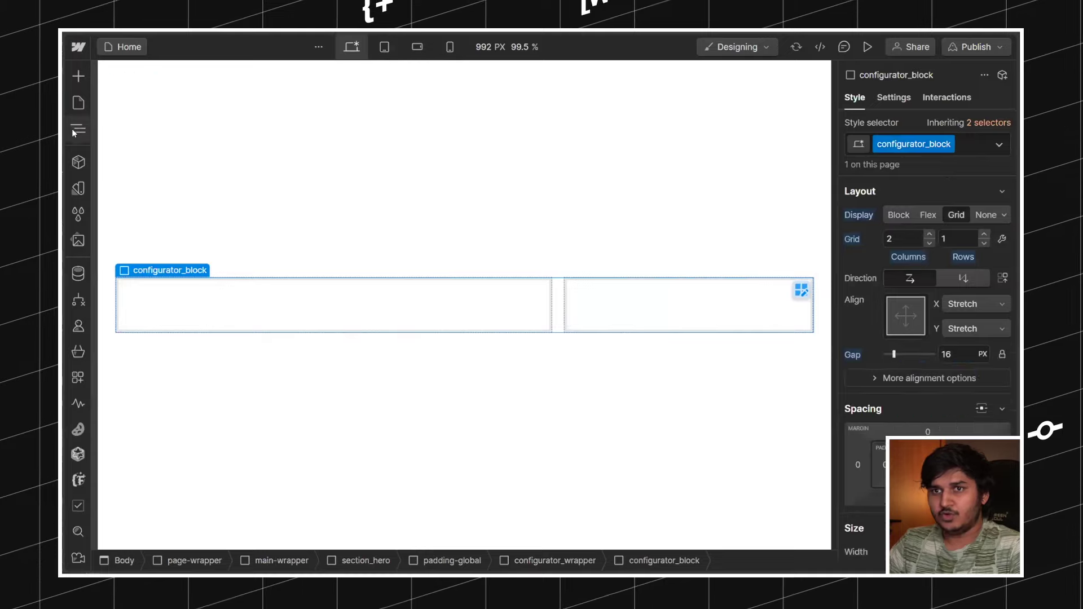
left_click(78, 128)
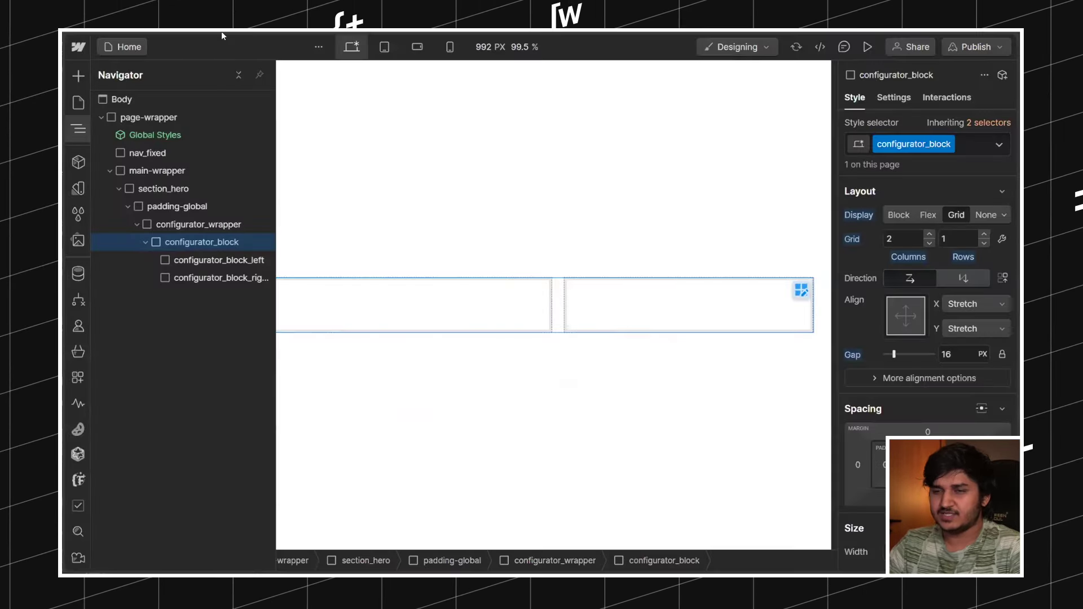
left_click(137, 224)
left_click(174, 209)
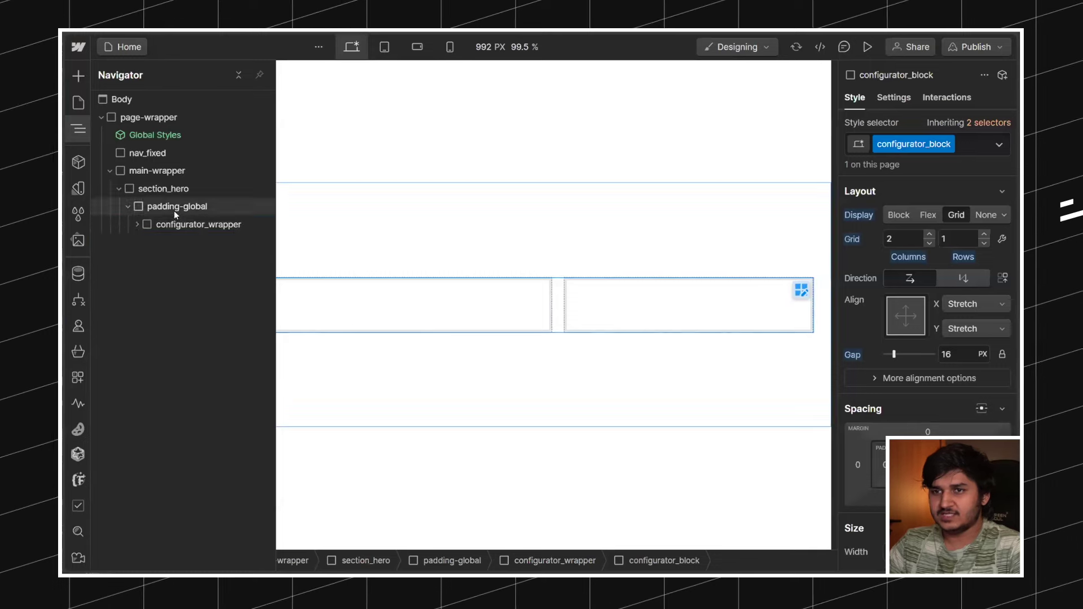
key("ctrl+e")
type("form")
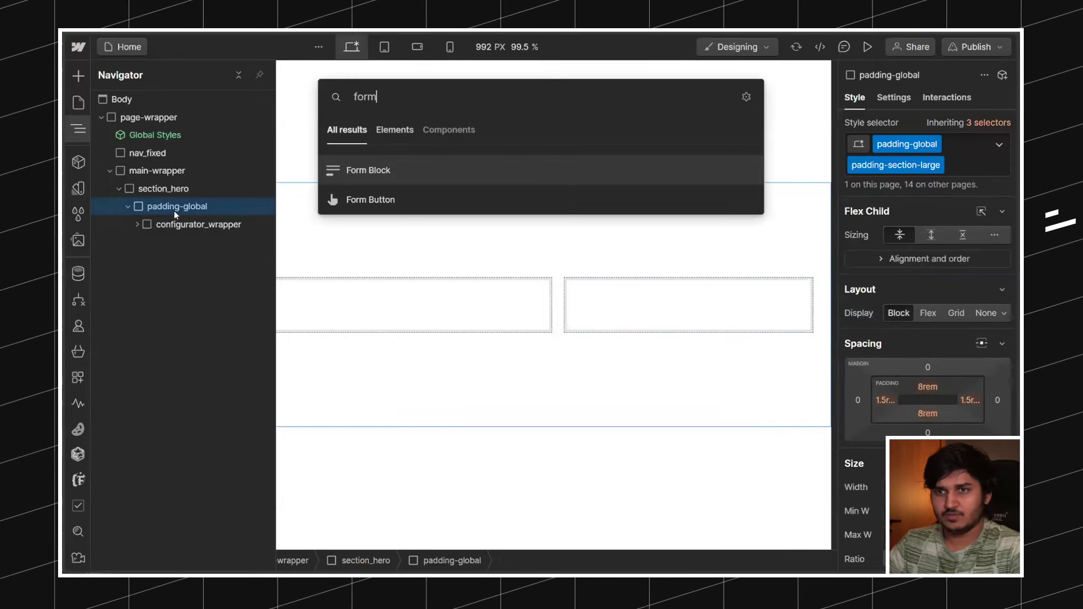
key("Return")
left_click_drag(156, 225, 164, 259)
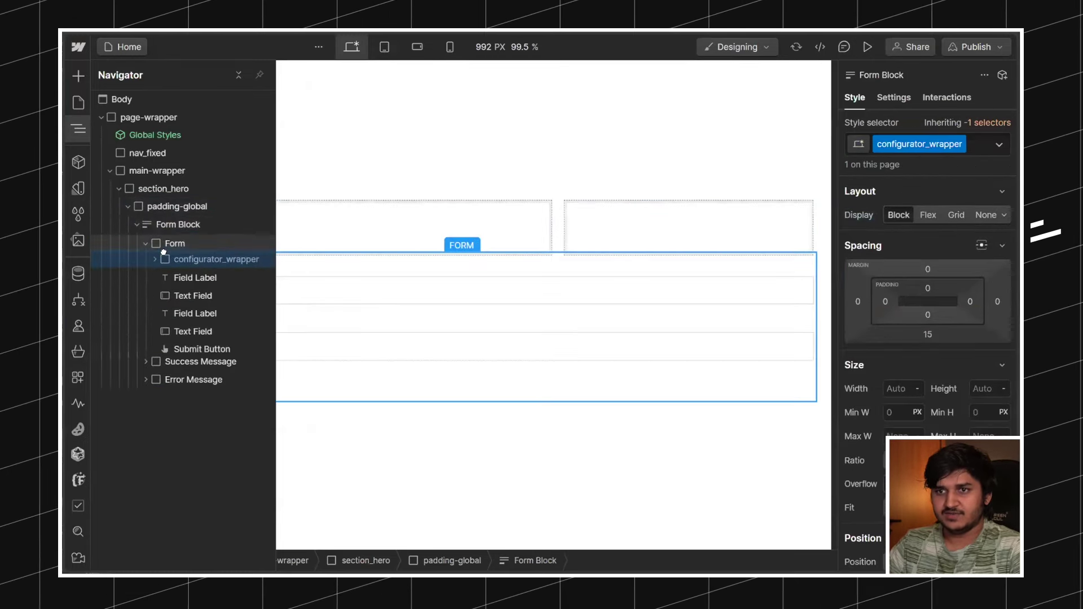
Step: Delete the default field labels, text fields and submit button below configurator_wrapper in the form
left_click(191, 279)
key("Delete")
key("Delete")
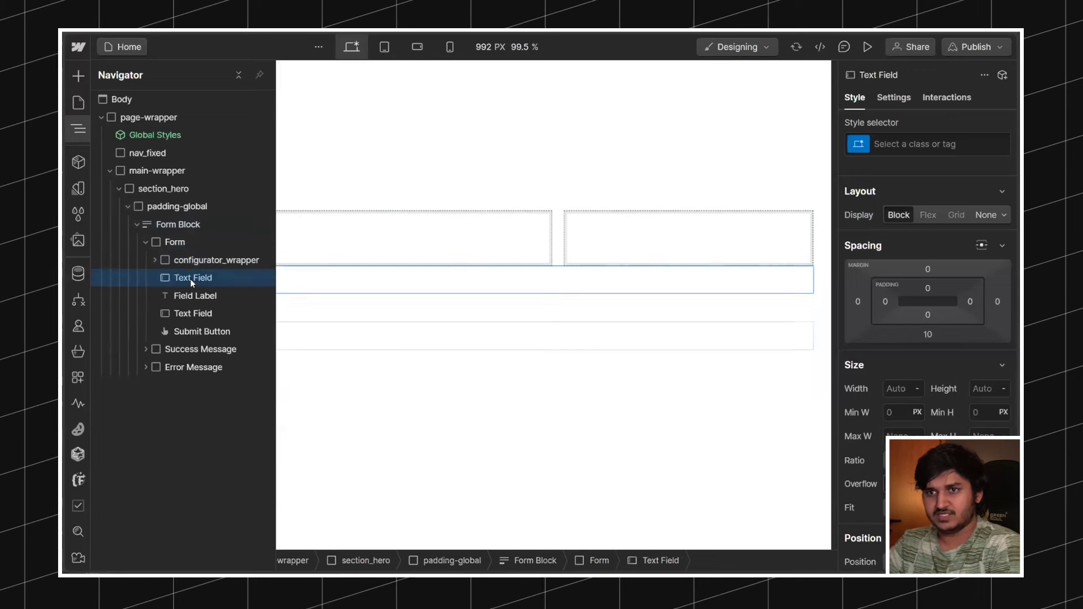
key("Delete")
key("Delete")
key("Delete")
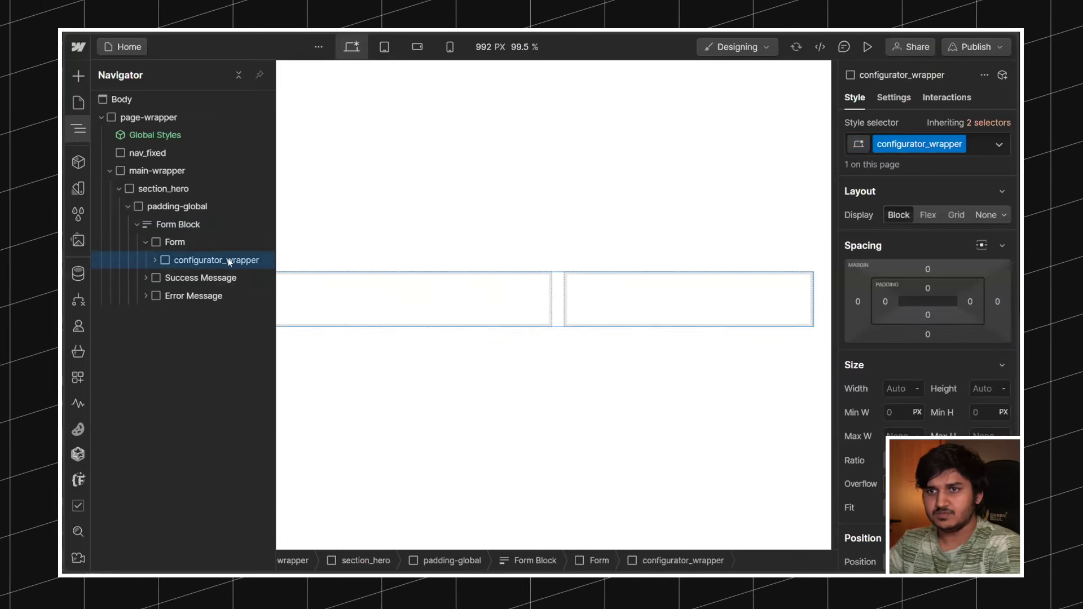
Step: Give the Form Block a new class named configurator_form
left_click(188, 237)
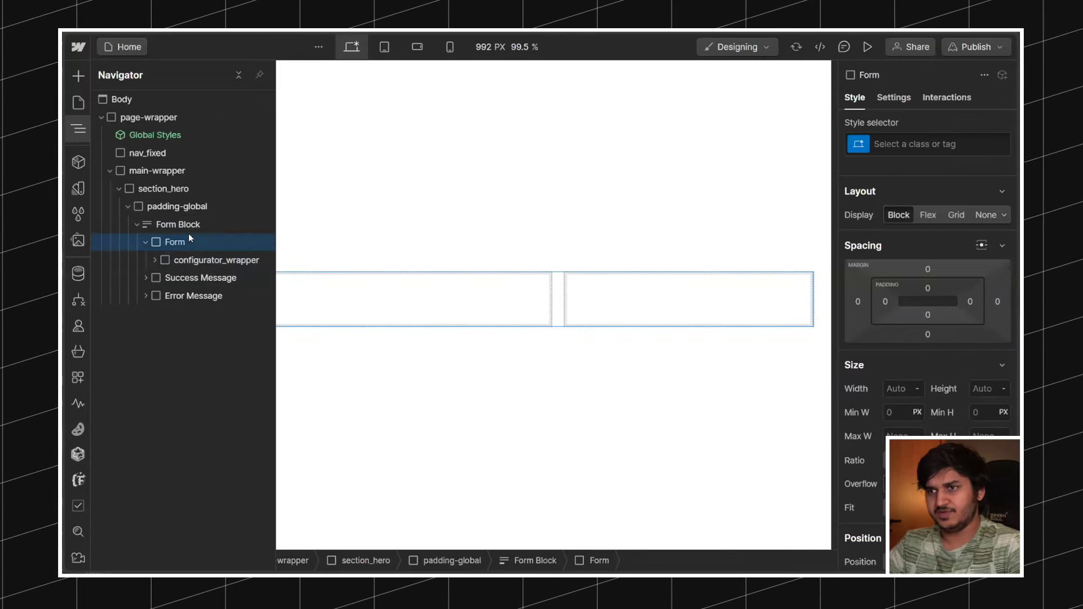
left_click(158, 226)
left_click(937, 135)
type("configurator_block_")
key("BackSpace")
key("BackSpace")
key("BackSpace")
key("BackSpace")
key("BackSpace")
key("BackSpace")
type("form")
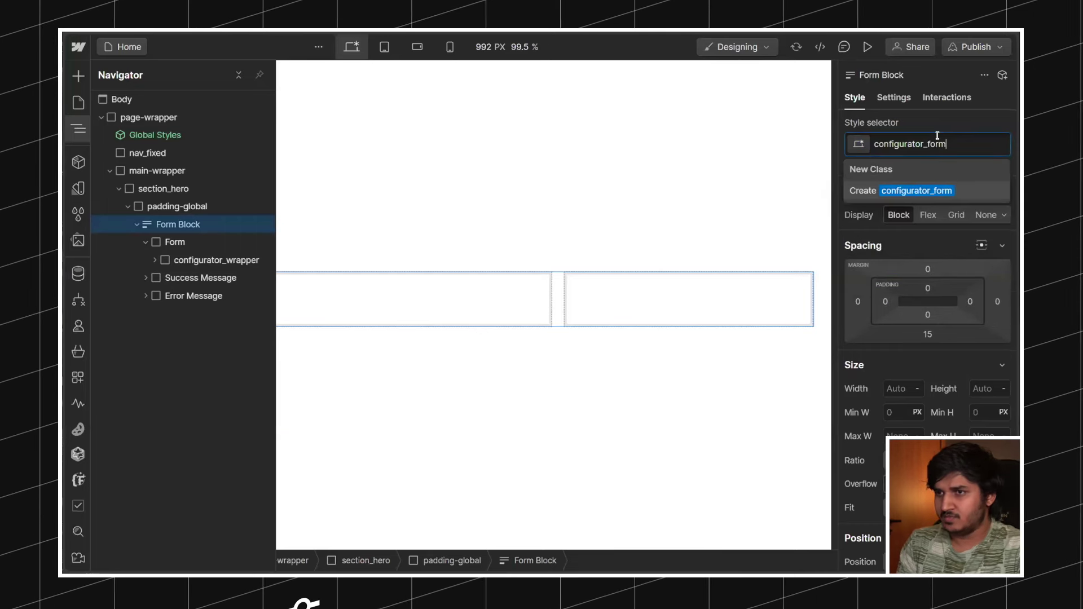
key("Return")
Step: Rename the Form Block's class to configurator_form-block
left_click(154, 260)
left_click(154, 260)
left_click(172, 241)
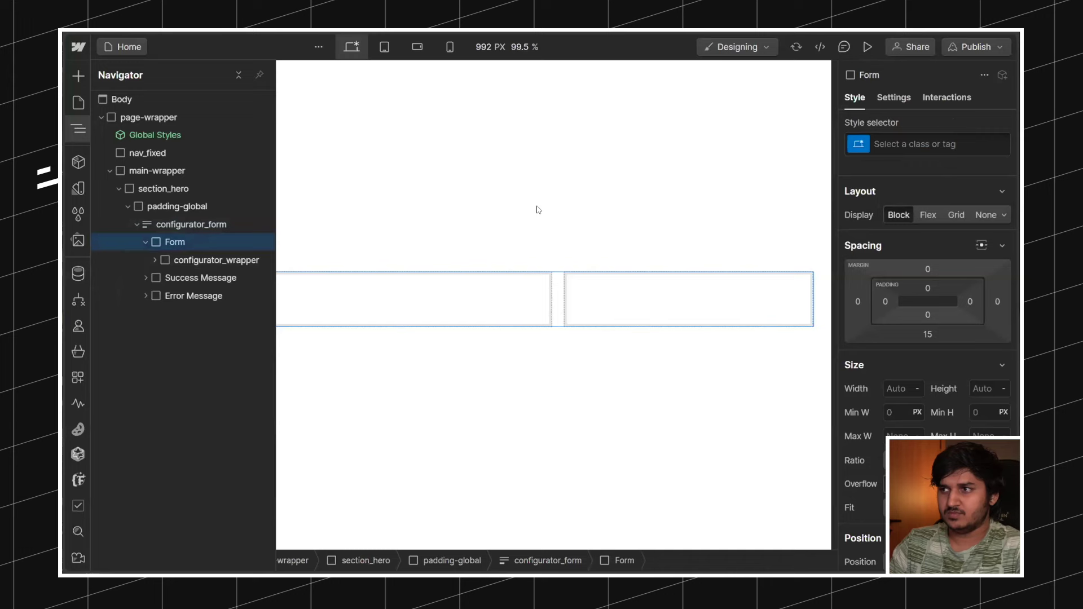
left_click(189, 225)
double_click(912, 143)
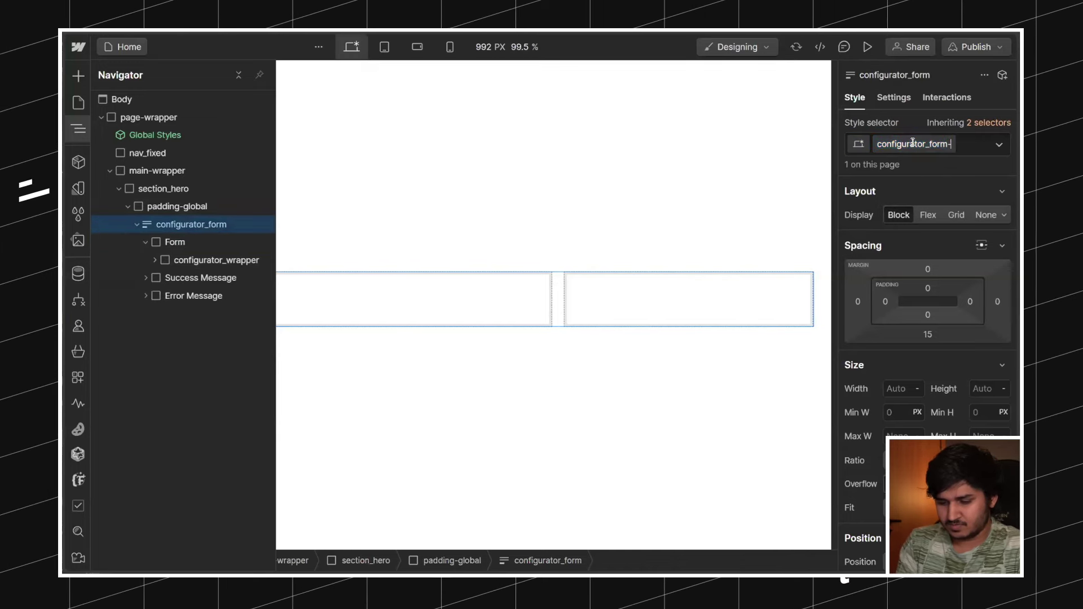
type("-block")
key("Return")
Step: Give the inner Form element a new class named configurator_form-wrapper
left_click(172, 242)
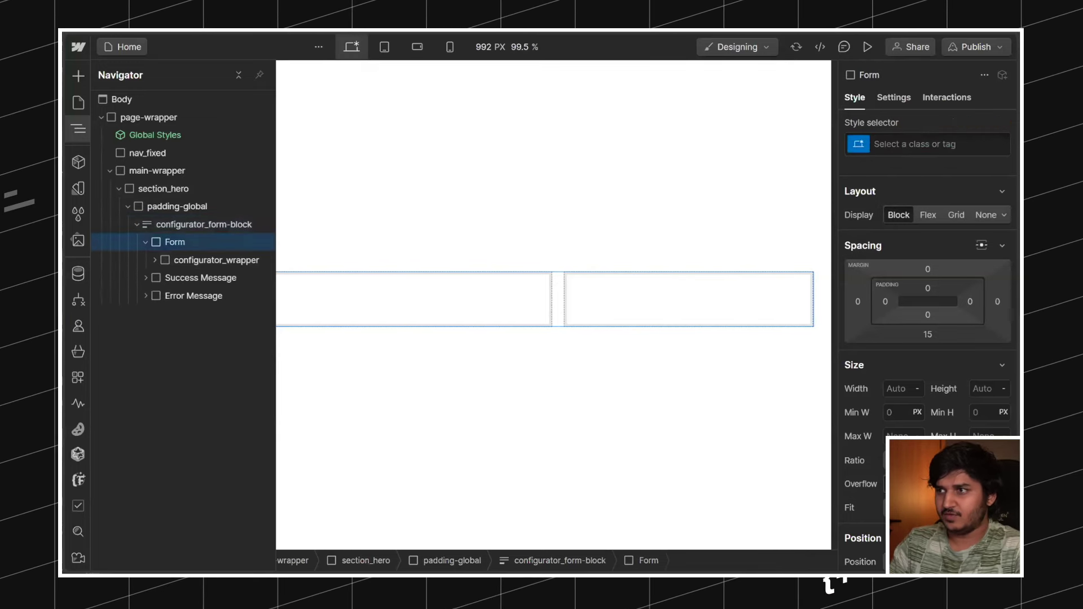
left_click(916, 143)
type("configurator_form-")
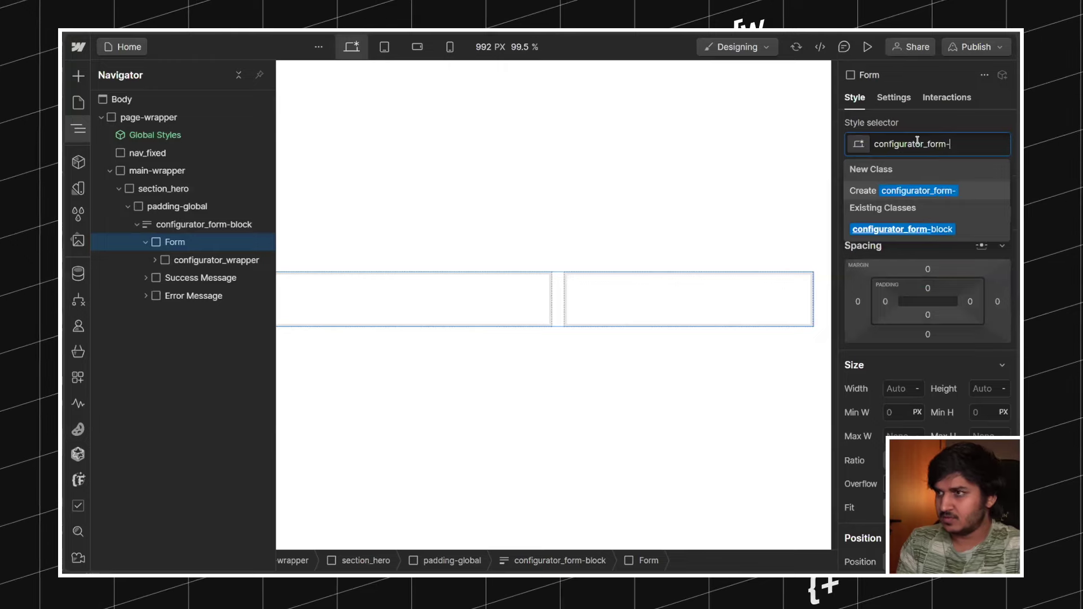
type("wrapper")
key("Return")
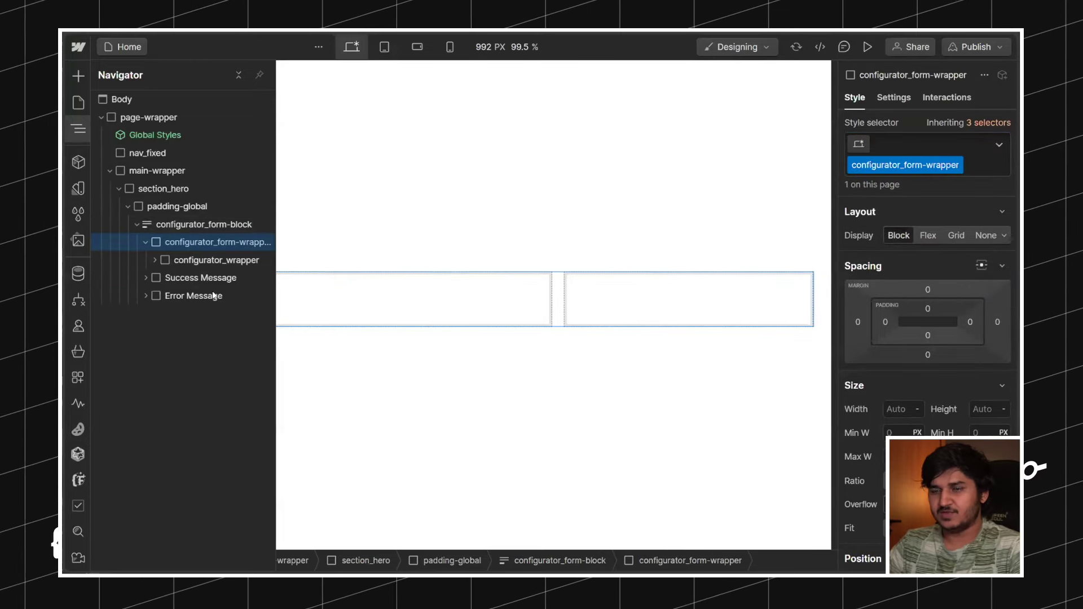
Step: Switch to Tesla's Model 3 configurator page and examine the layout of its car image and options column
left_click(360, 279)
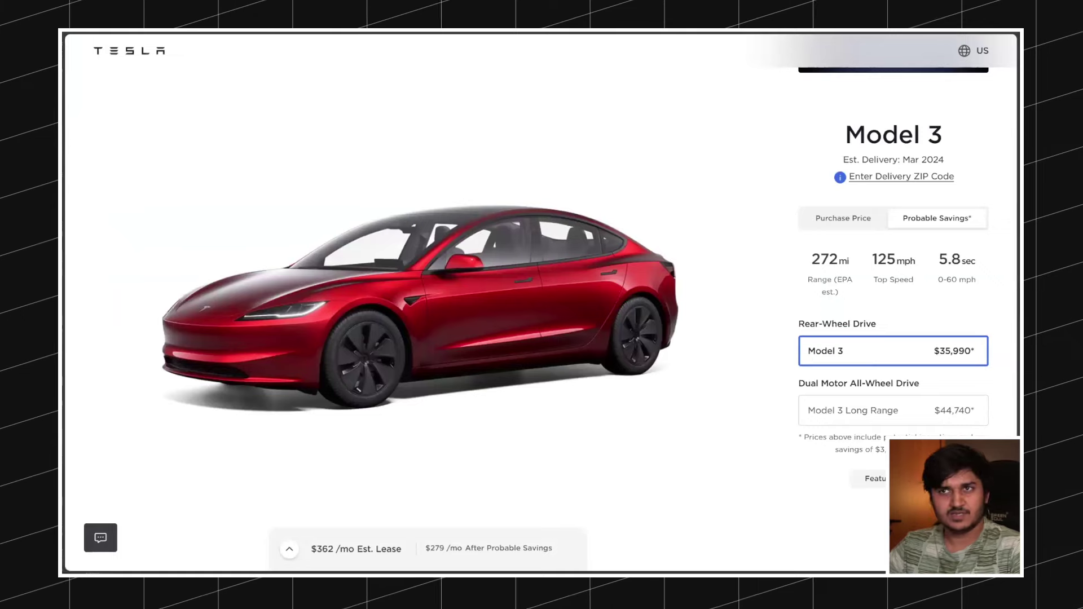
mouse_move(220, 31)
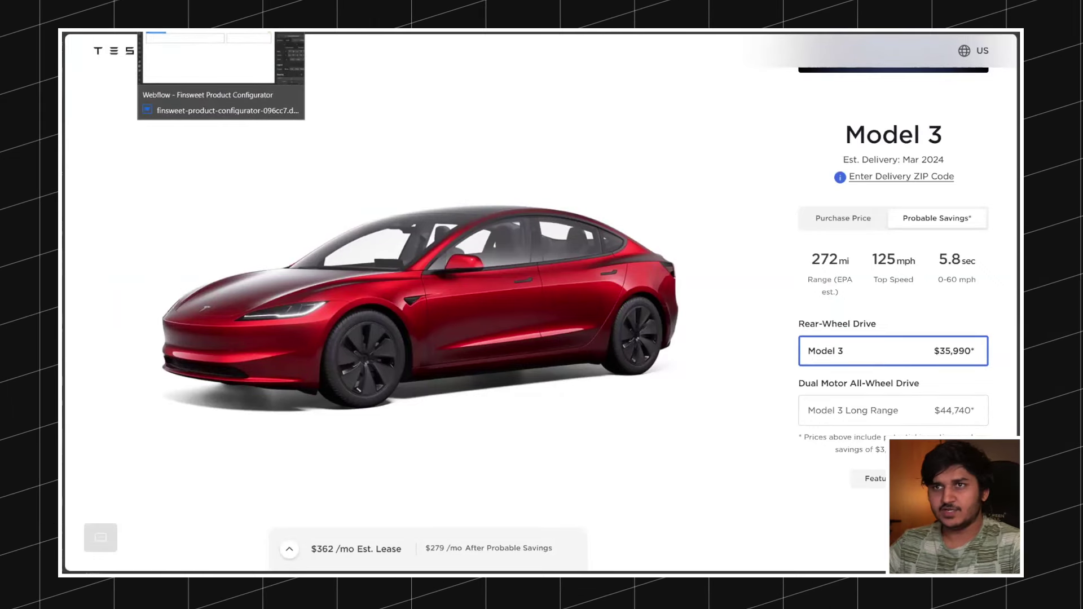
left_click(208, 95)
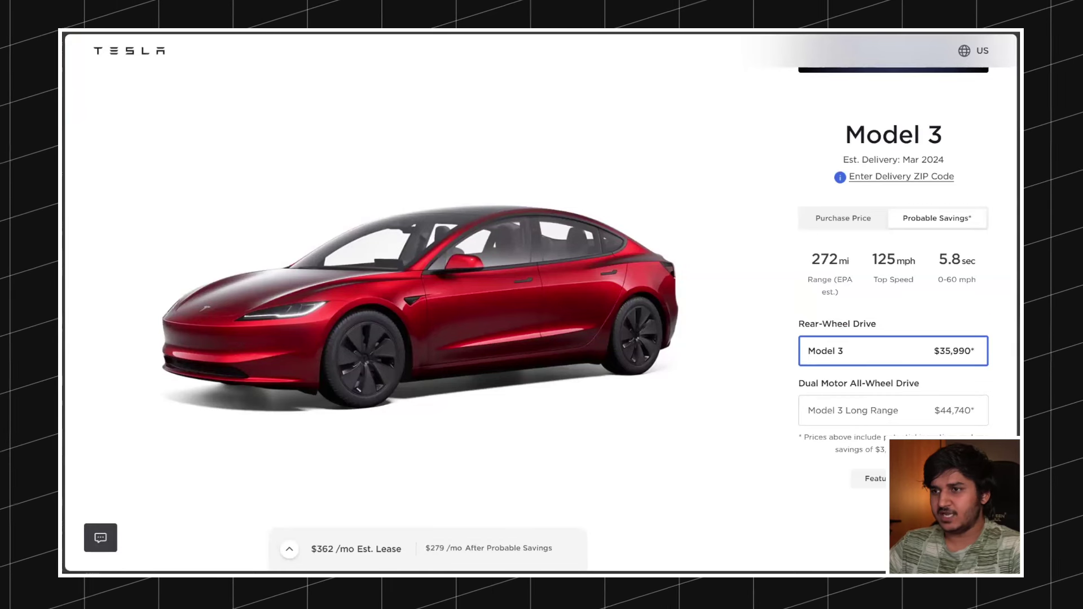
scroll(796, 259, "up", 2)
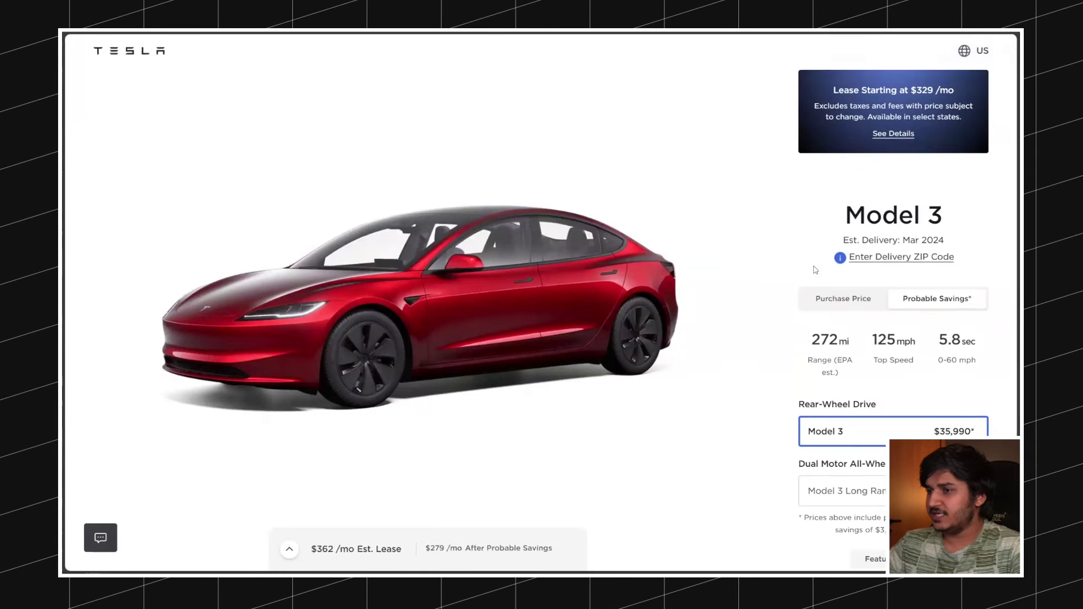
scroll(814, 269, "down", 3)
scroll(815, 270, "up", 3)
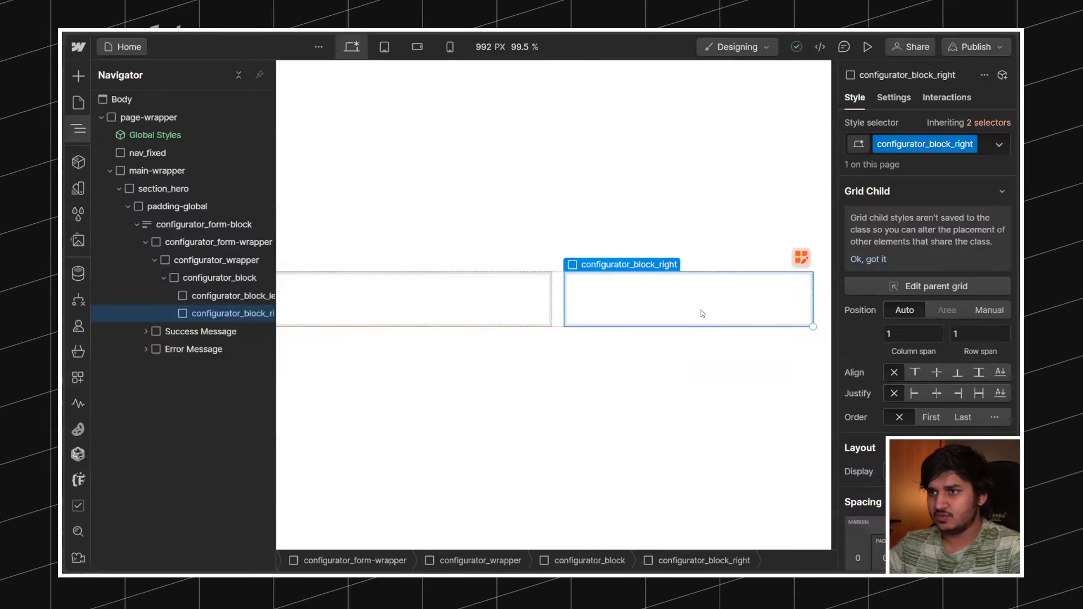
key("z")
key("ctrl+k")
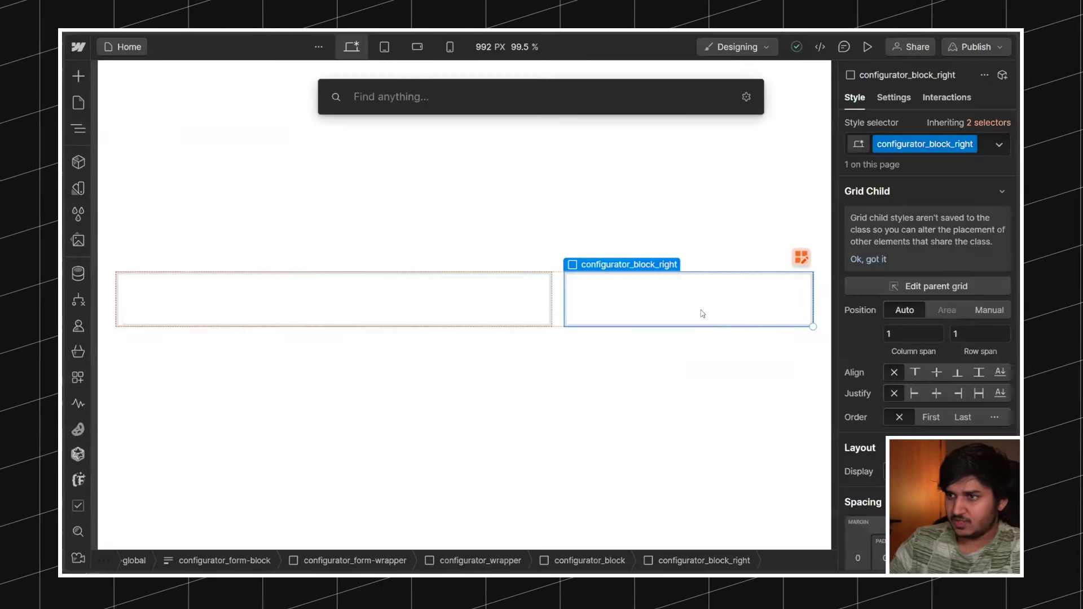
key("Escape")
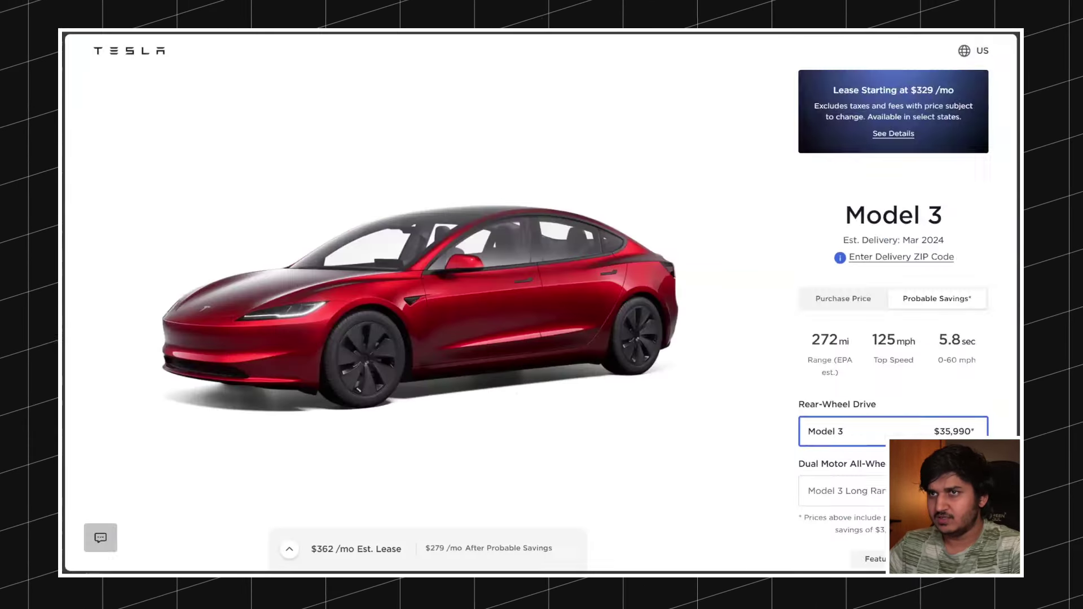
Step: Switch to the Tesla page, show the purchase prices and examine the heading, specs and drivetrain options
scroll(899, 350, "down", 8)
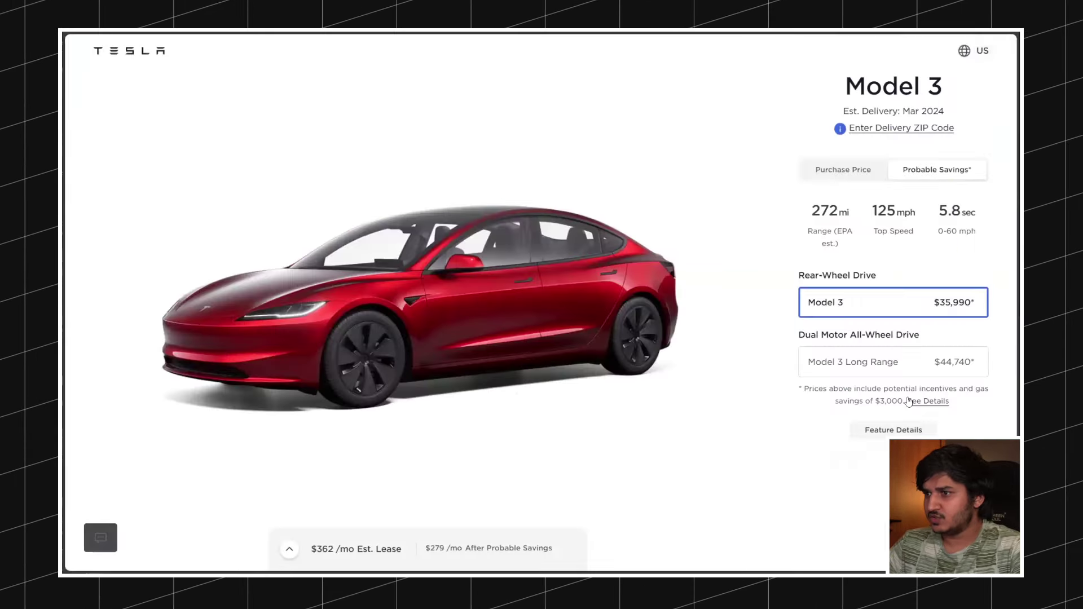
scroll(899, 349, "up", 8)
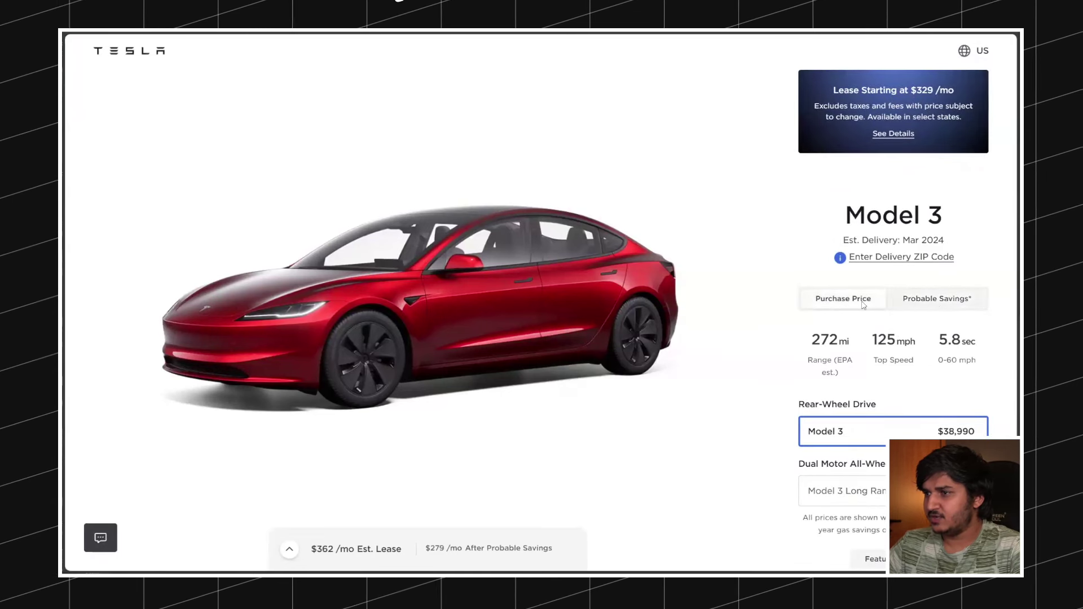
scroll(906, 180, "down", 3)
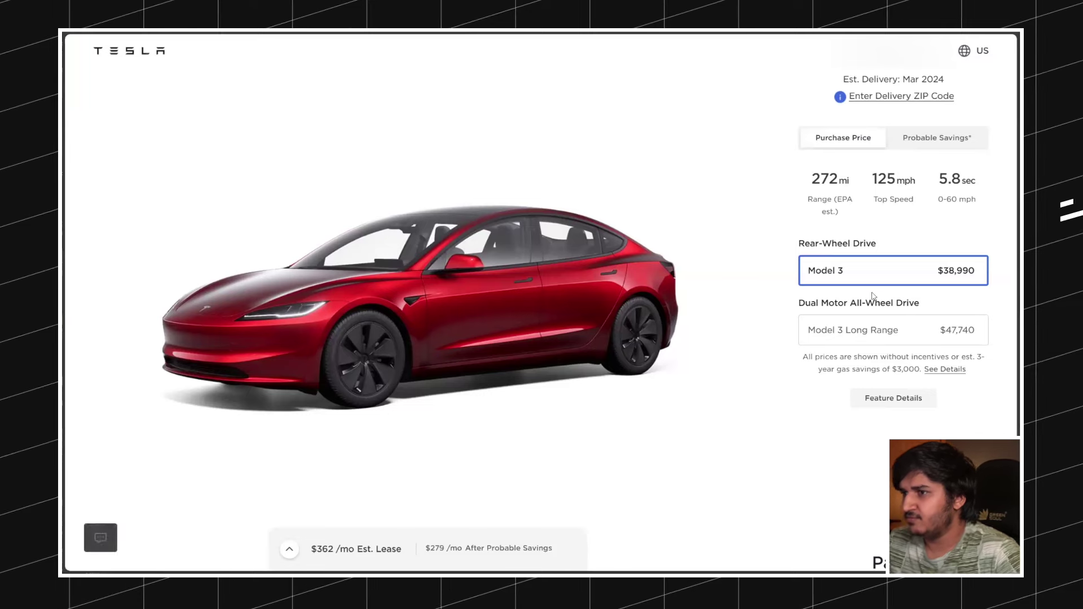
scroll(855, 283, "down", 1)
scroll(872, 248, "up", 1)
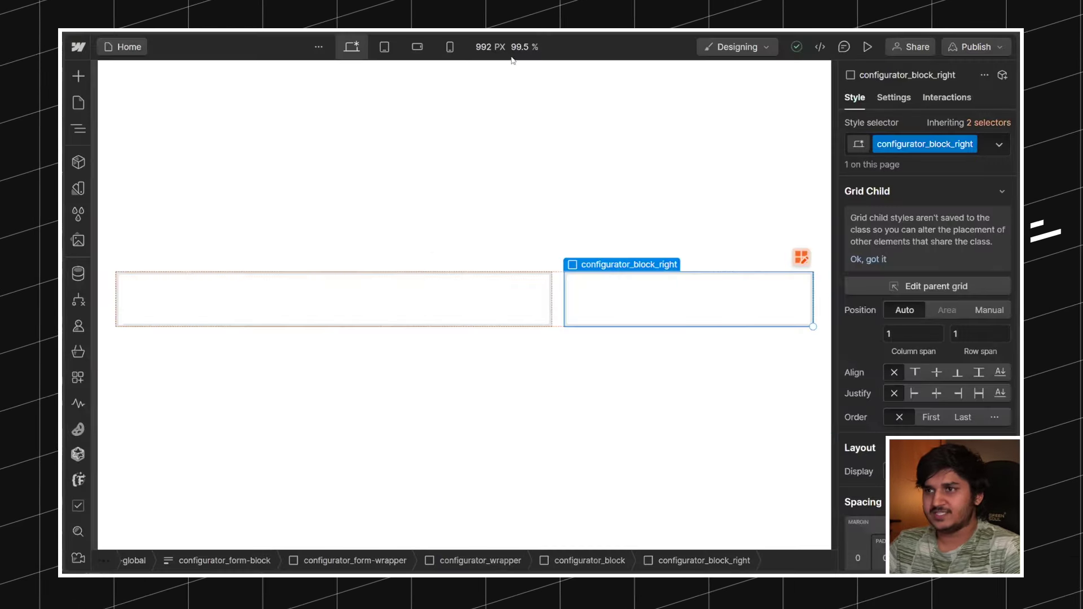
Step: Switch back to Webflow and add a Heading element inside configurator_block_right
key("ctrl+k")
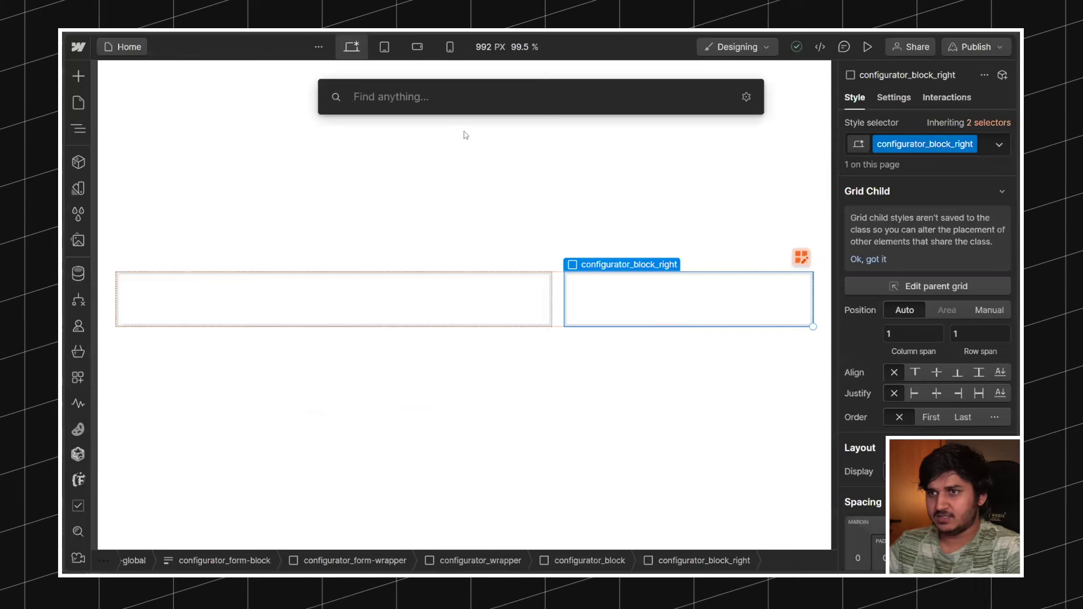
key("Escape")
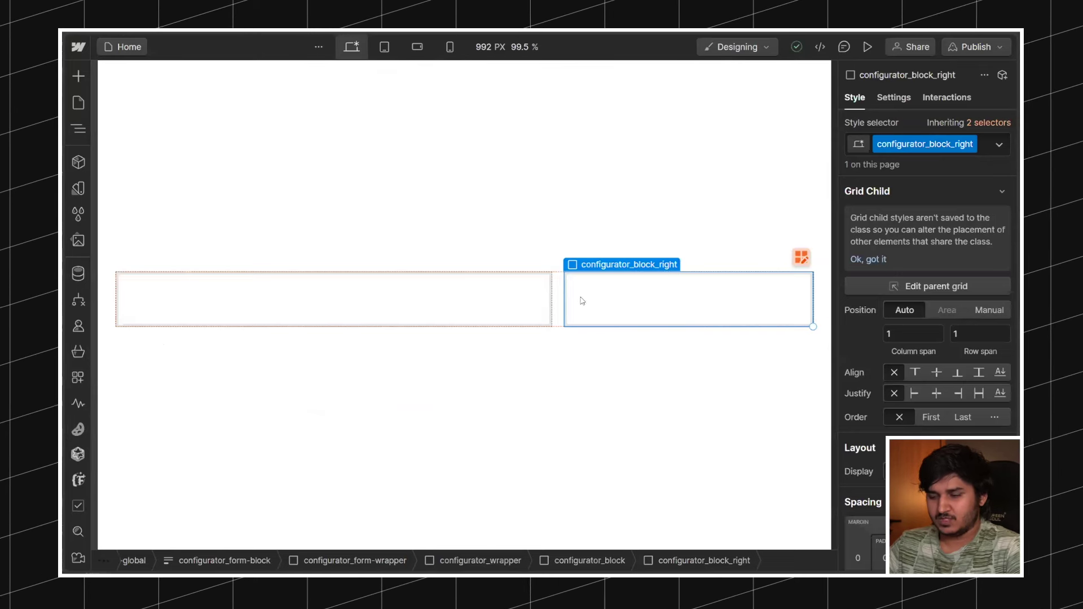
key("ctrl+k")
type("hea")
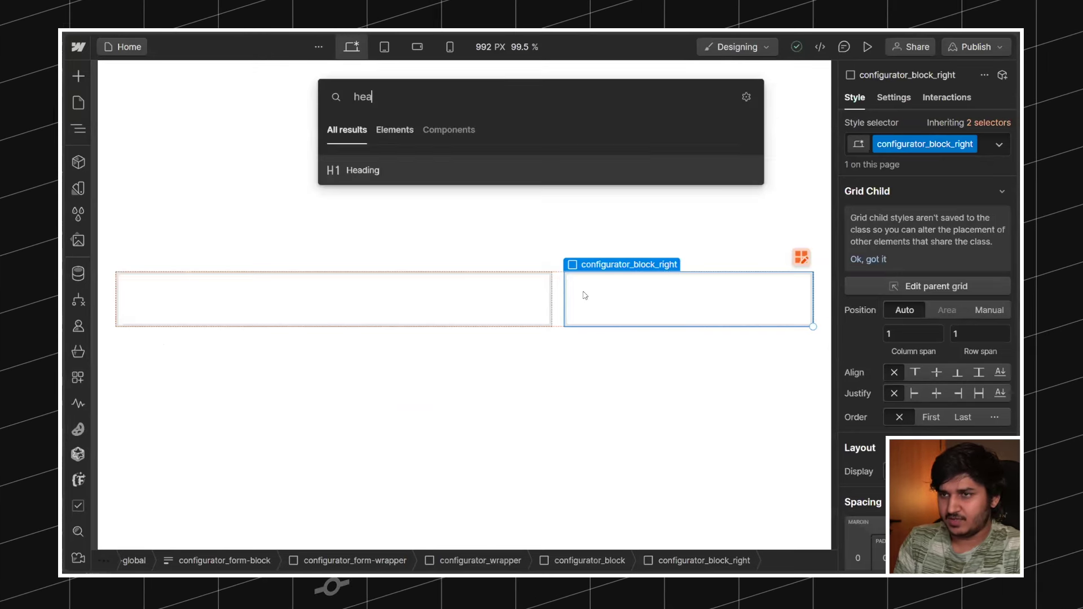
key("Return")
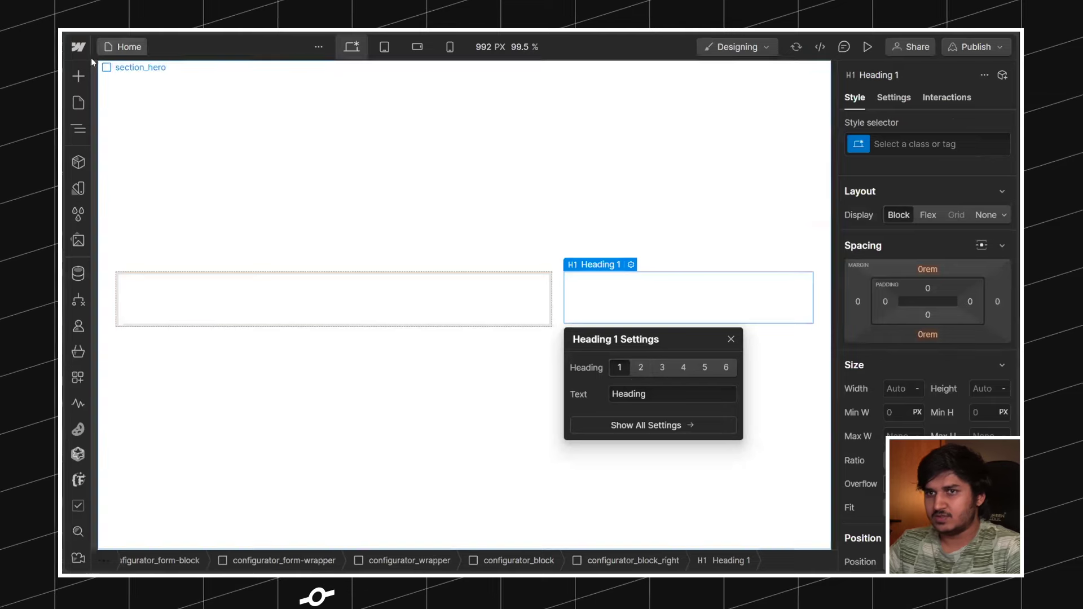
Step: Check the typography of Body (All Pages) and the heading's inherited color, and reset the text color set on section_hero
key("z")
left_click(136, 105)
left_click(880, 144)
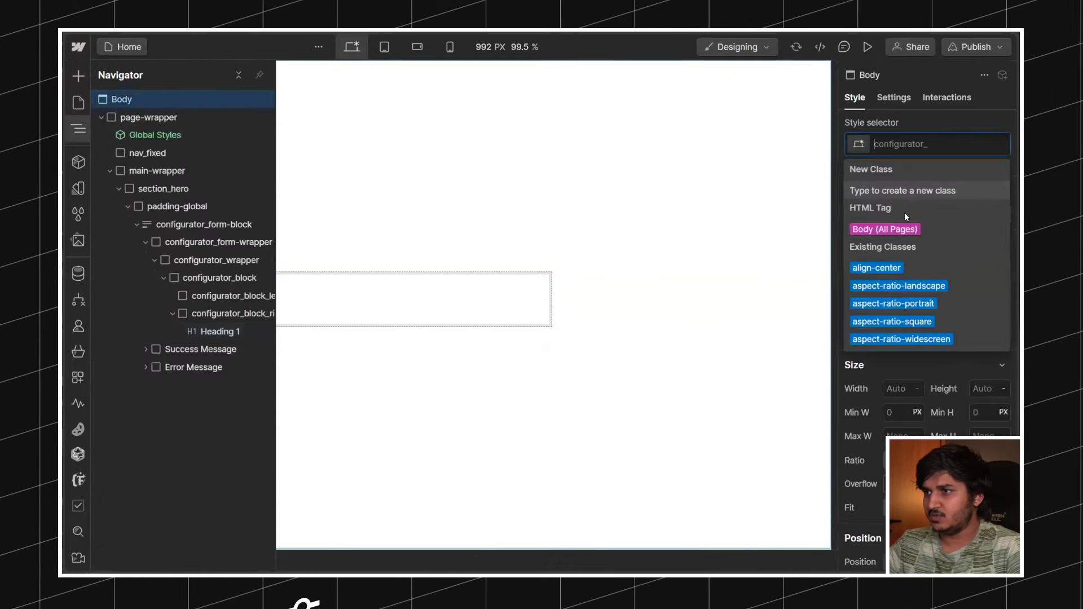
left_click(908, 227)
scroll(933, 257, "down", 10)
scroll(890, 303, "up", 3)
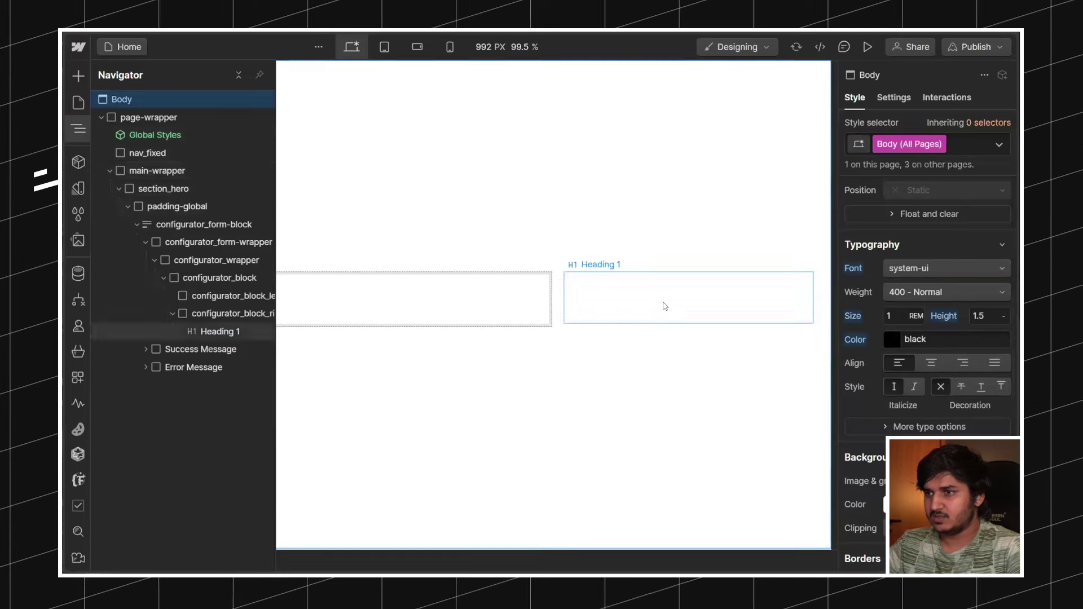
left_click(671, 297)
left_click(851, 342)
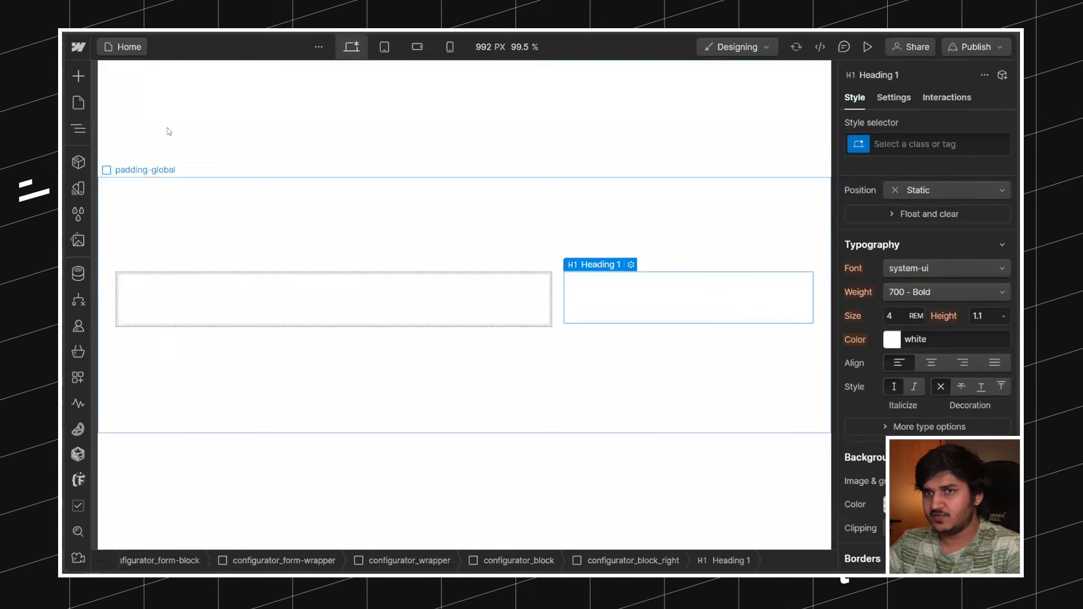
left_click(78, 128)
left_click(163, 188)
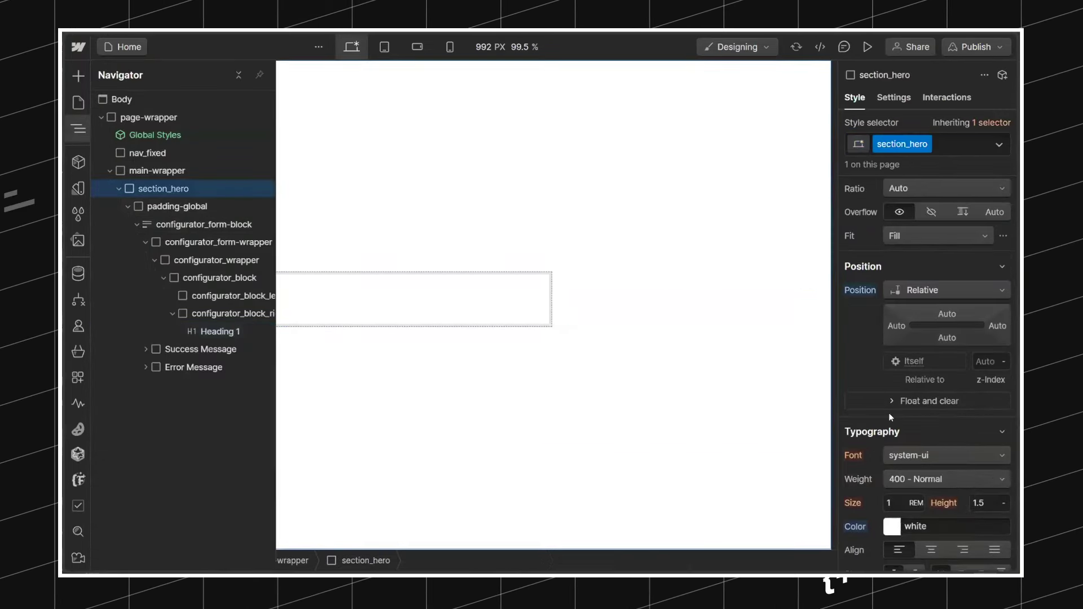
left_click(606, 308)
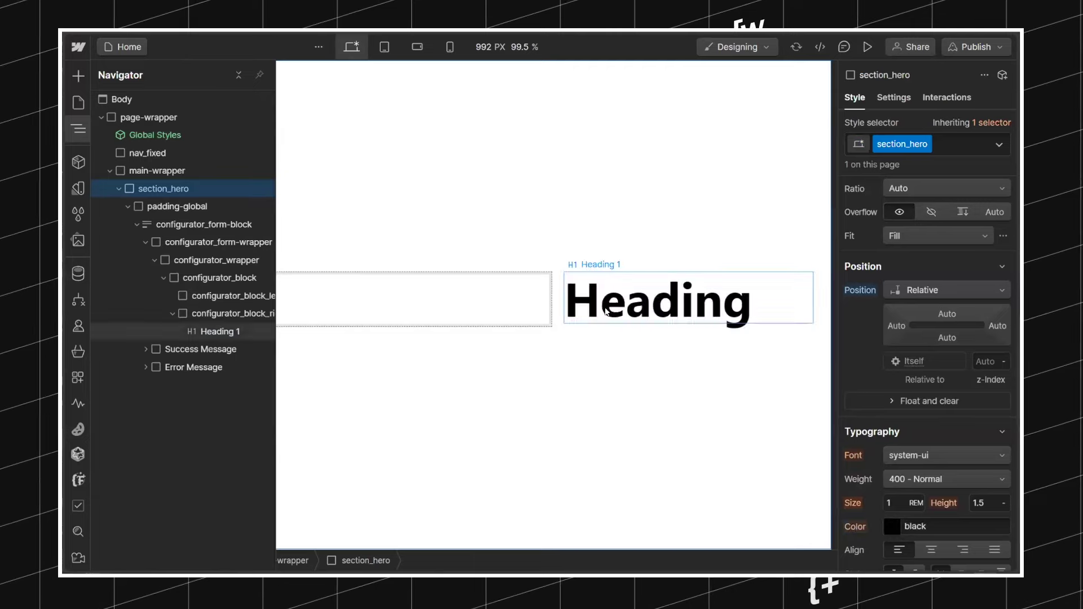
Step: Change the heading text in configurator_block_right to "Model 3" and make it an H2
double_click(605, 308)
type("Model")
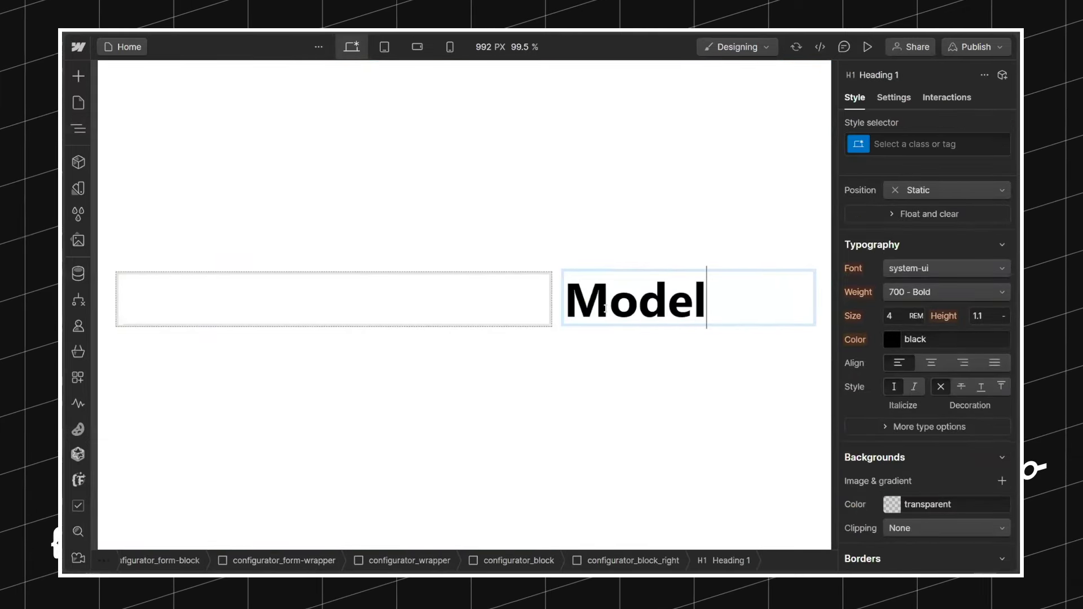
type(" 3")
key("Escape")
left_click(631, 264)
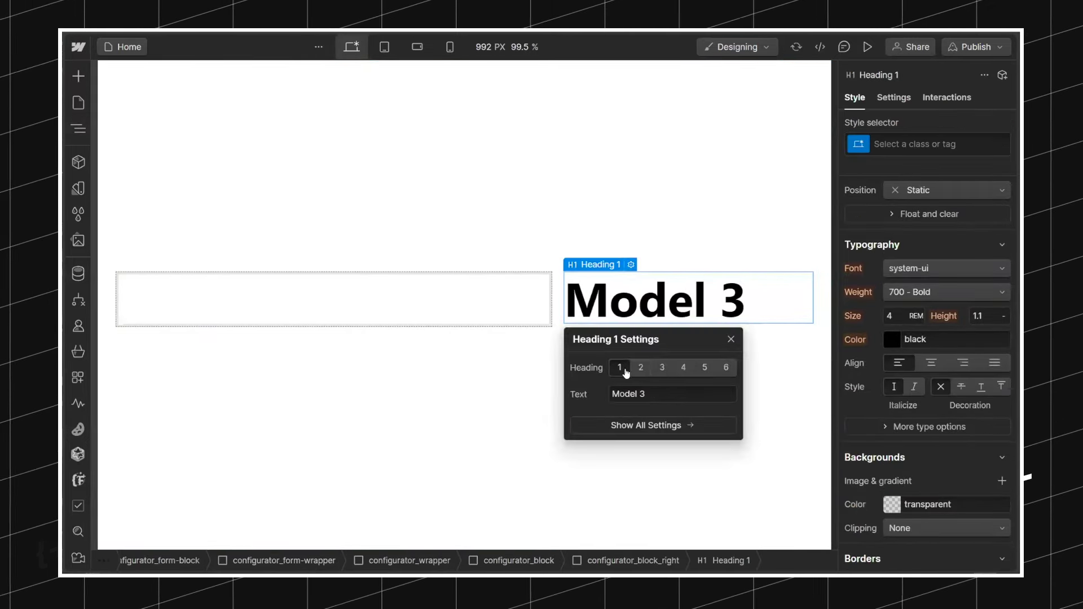
left_click(395, 383)
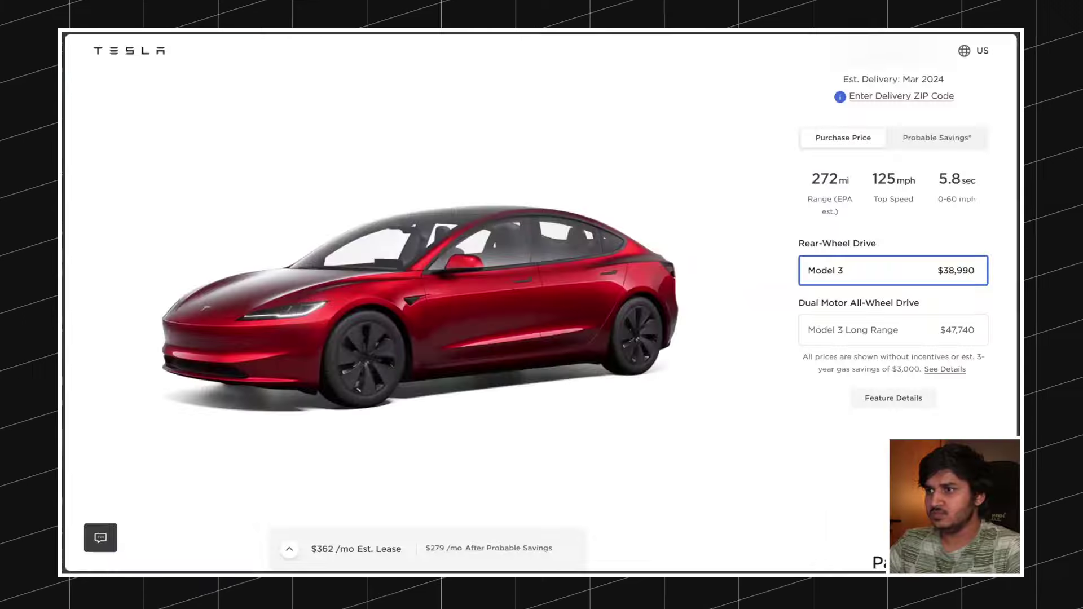
Step: Add a Text Block below the Model 3 heading containing "Est. Delivery: Mar 2024" copied from the Tesla page
scroll(853, 234, "up", 3)
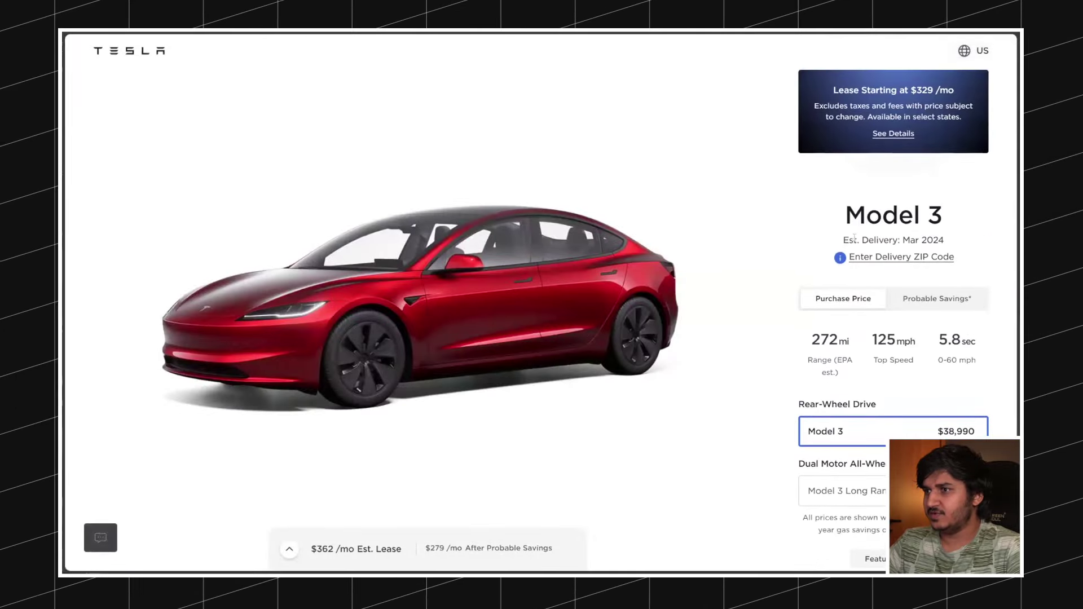
scroll(907, 328, "down", 2)
left_click_drag(843, 158, 943, 160)
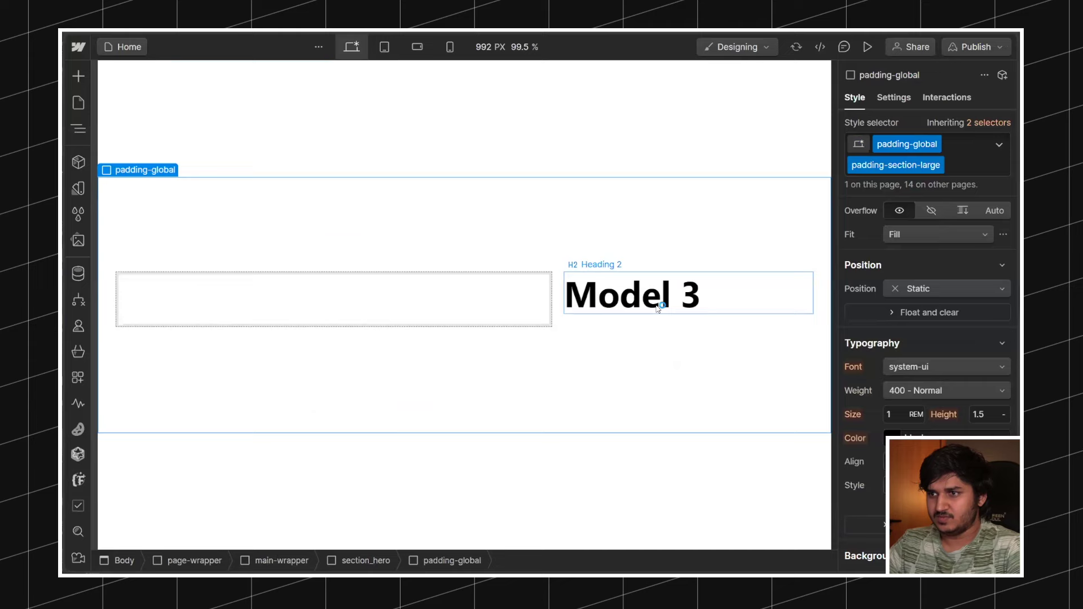
left_click(658, 308)
key("ctrl+e")
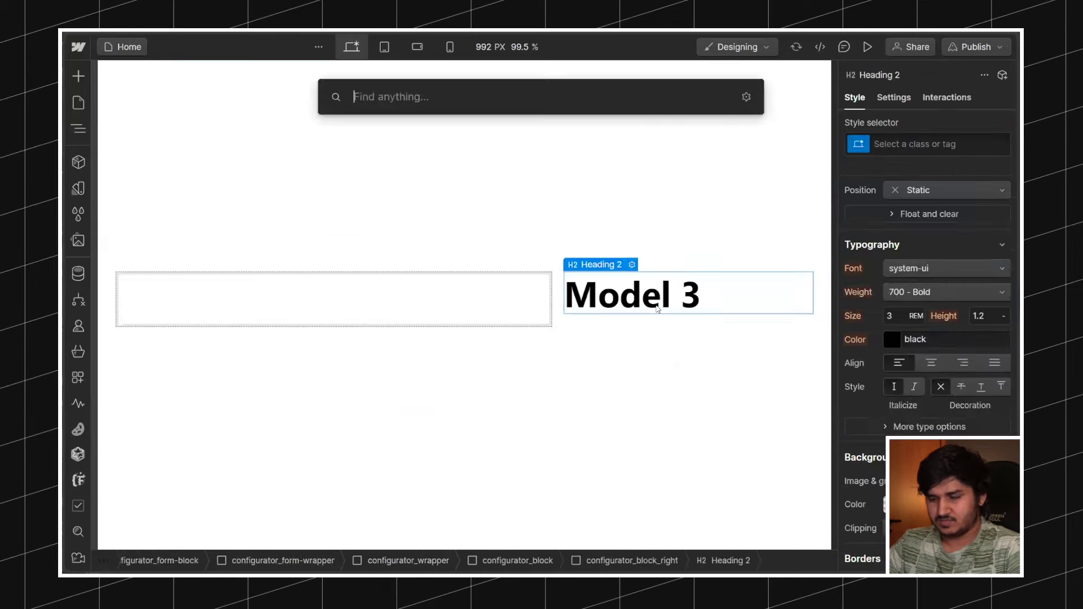
type("te")
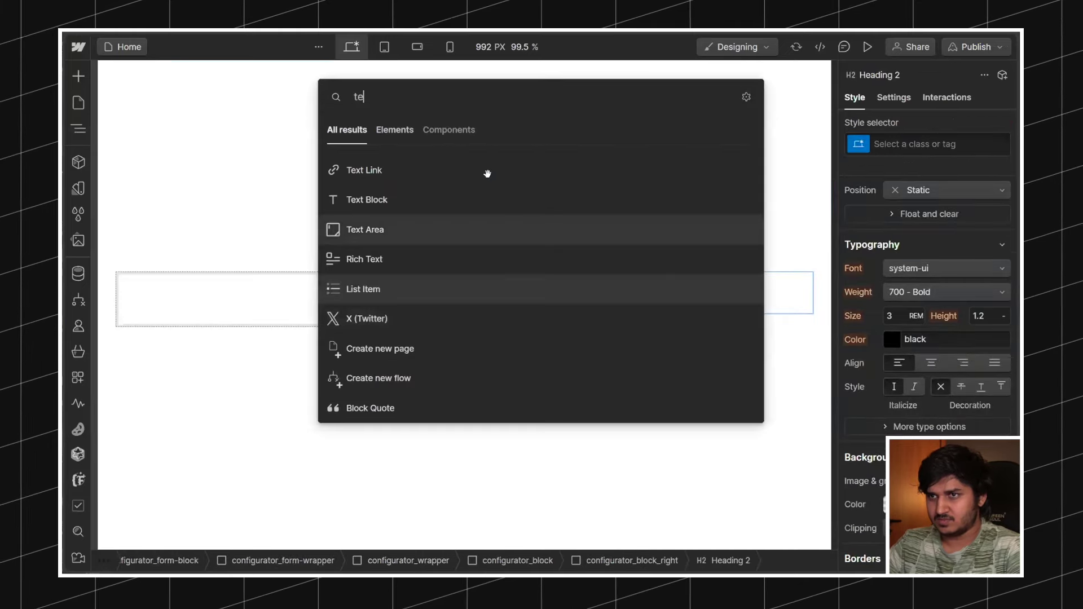
left_click(398, 199)
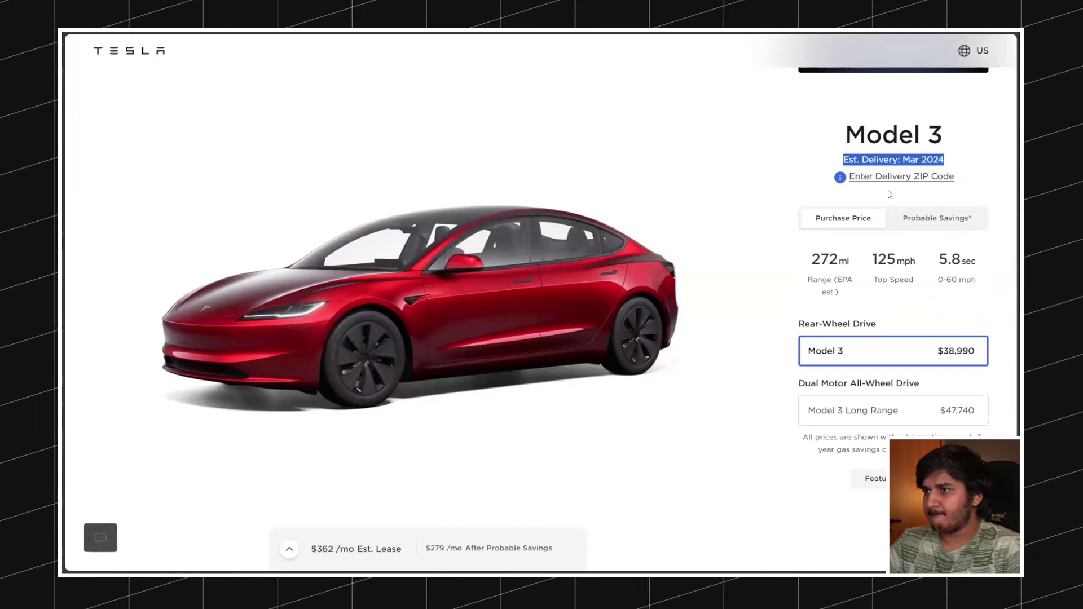
scroll(890, 282, "down", 2)
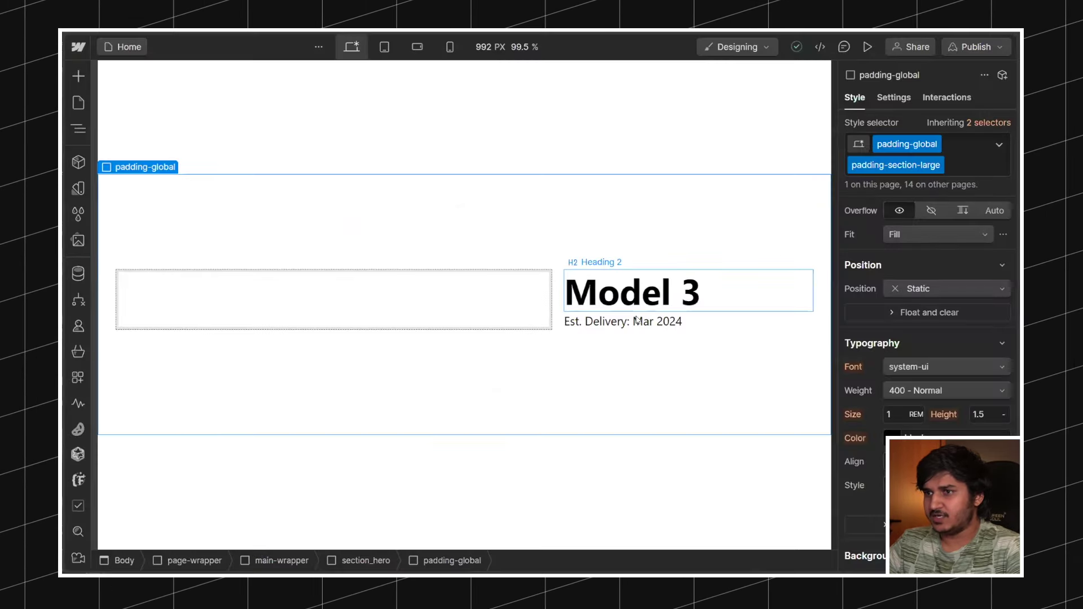
Step: Add a Div Block below the delivery text and give it a new class named configurator_block_input-wrapper
left_click(592, 317)
key("ctrl+e")
type("d")
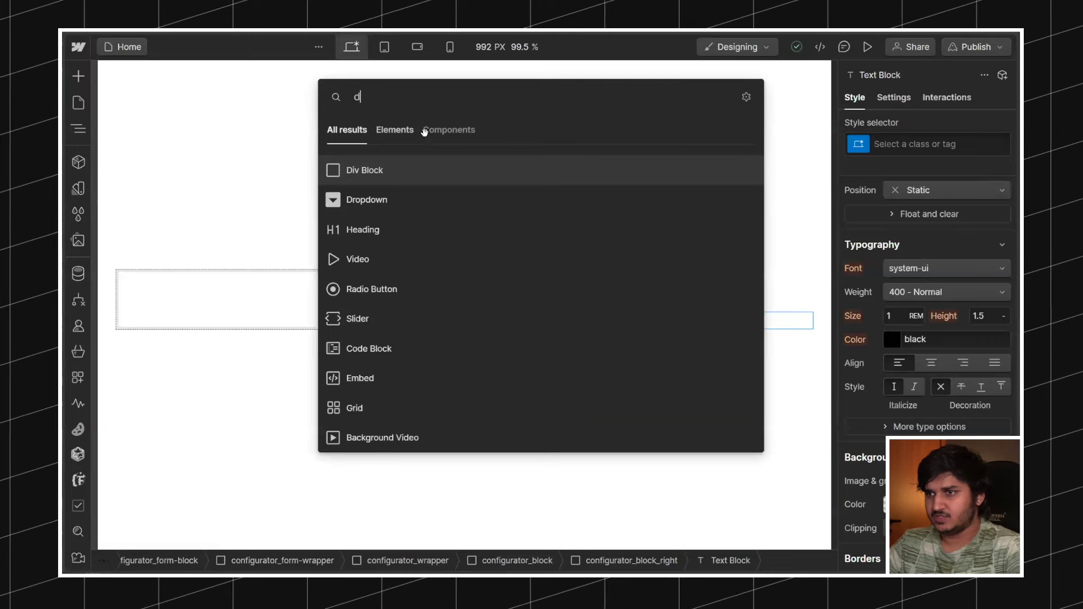
key("Return")
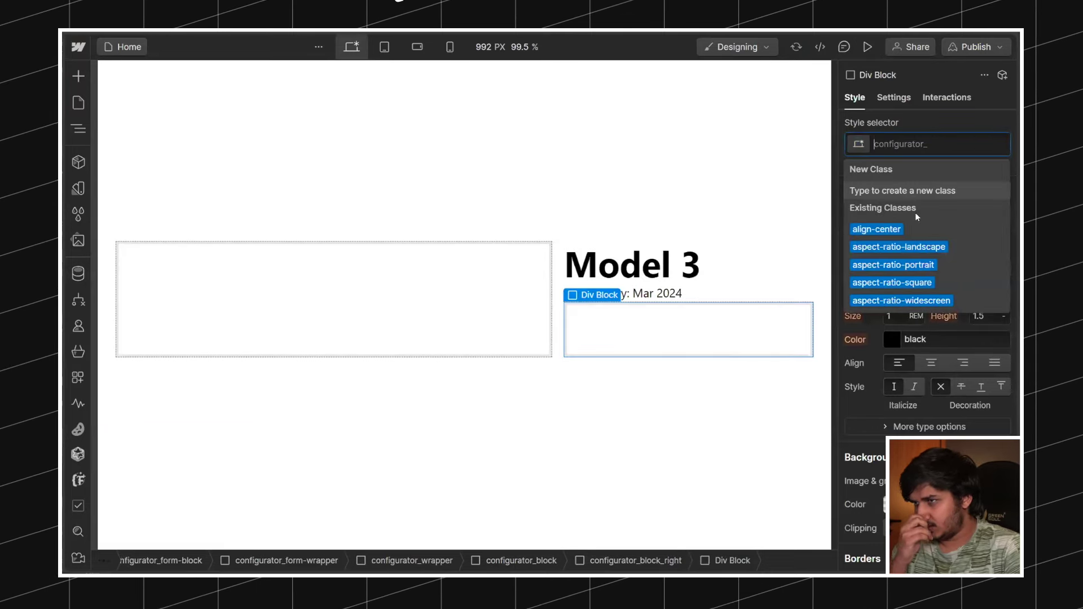
type("block_fi")
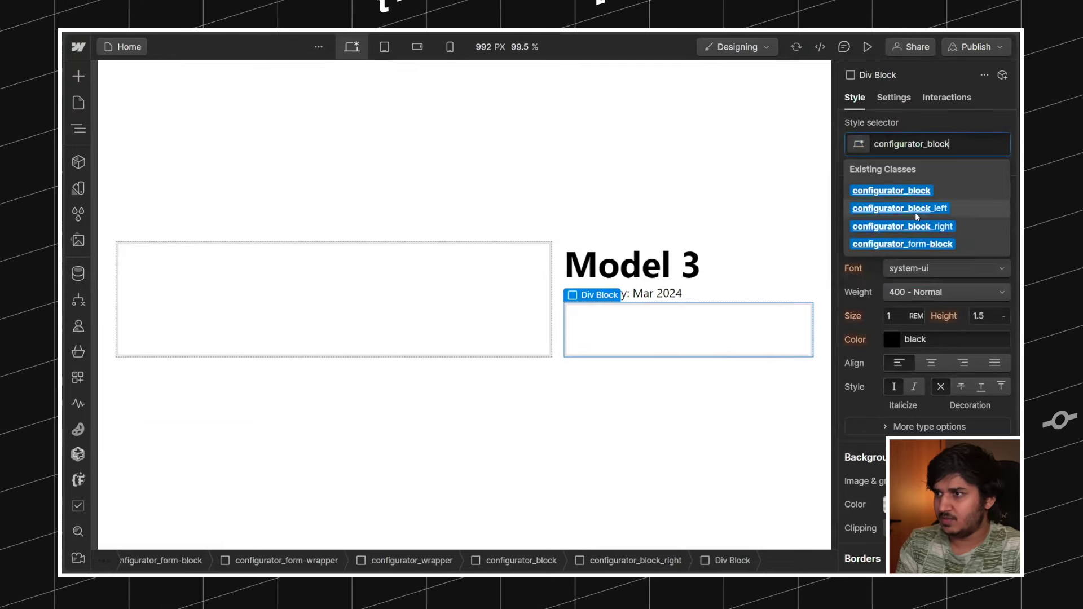
key("BackSpace")
key("BackSpace")
type("input-wrapper")
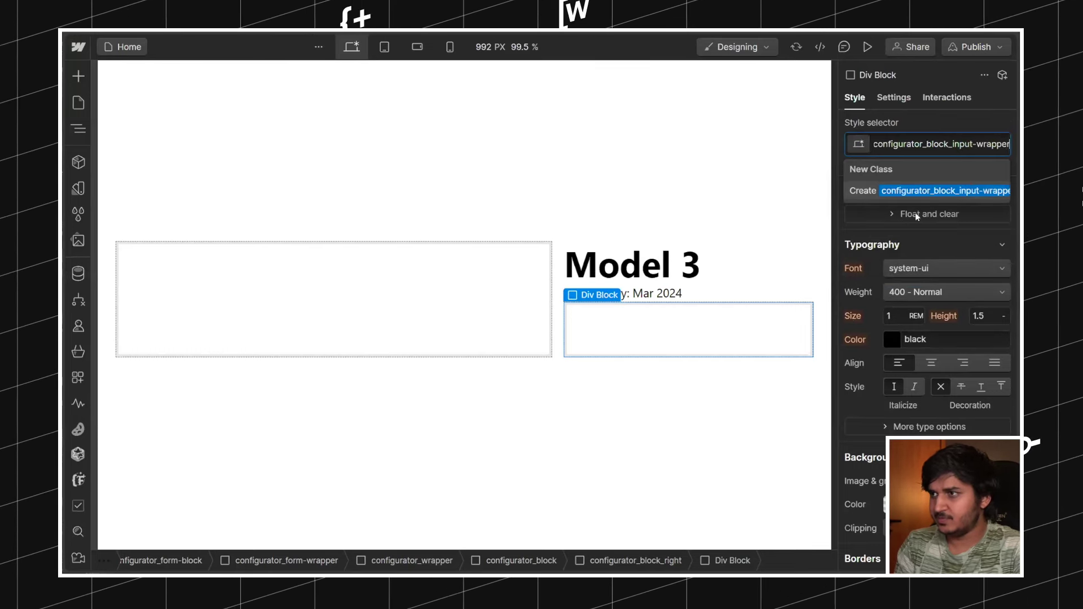
key("Return")
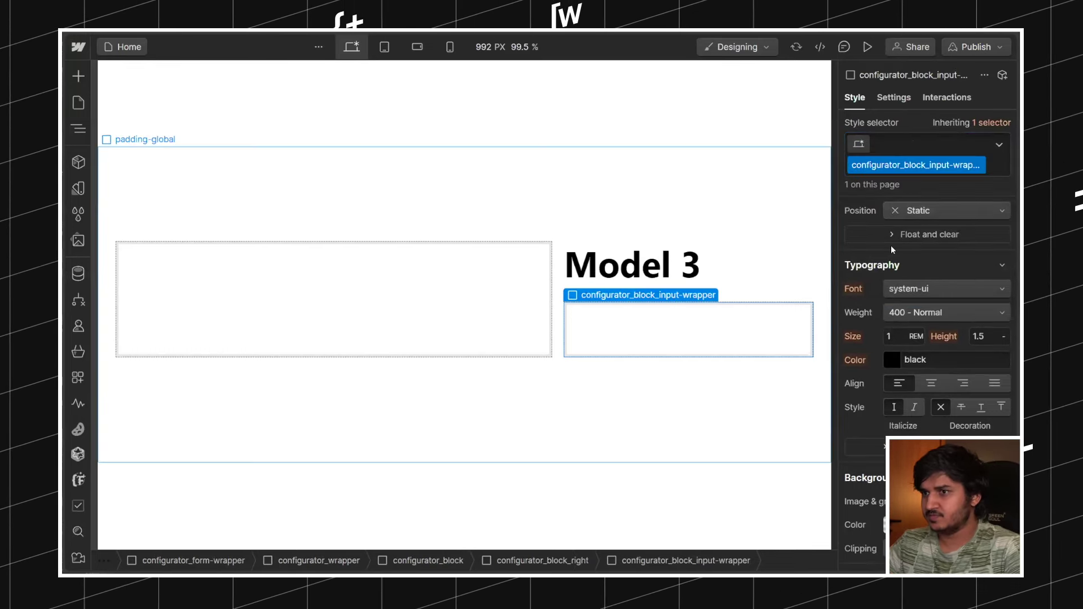
Step: Set the top margin of configurator_block_input-wrapper to 1.5rem and reset its bottom margin
left_click(927, 289)
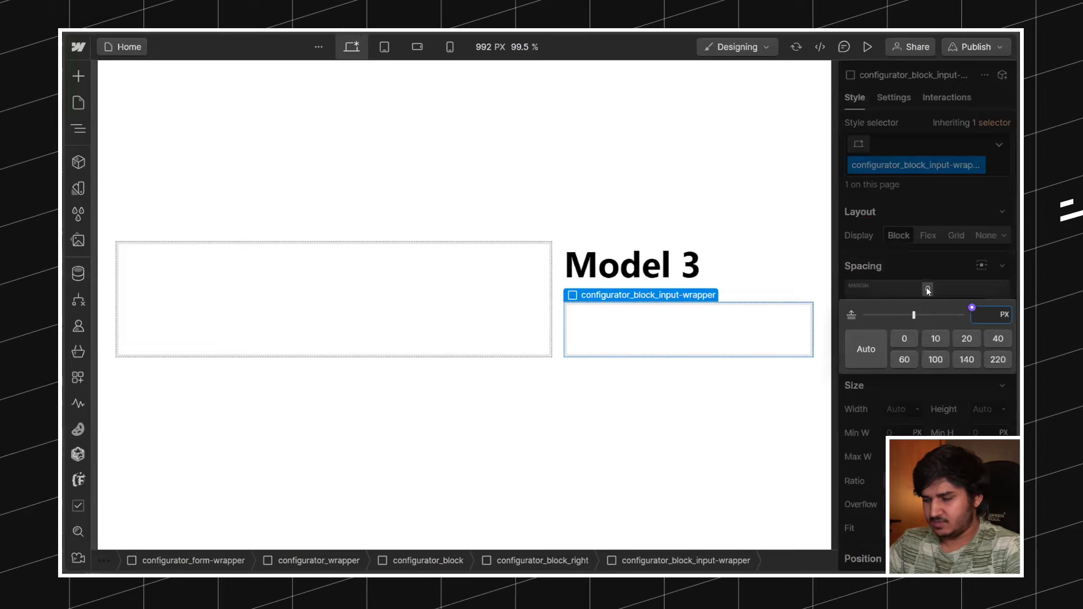
type("1rem")
key("Return")
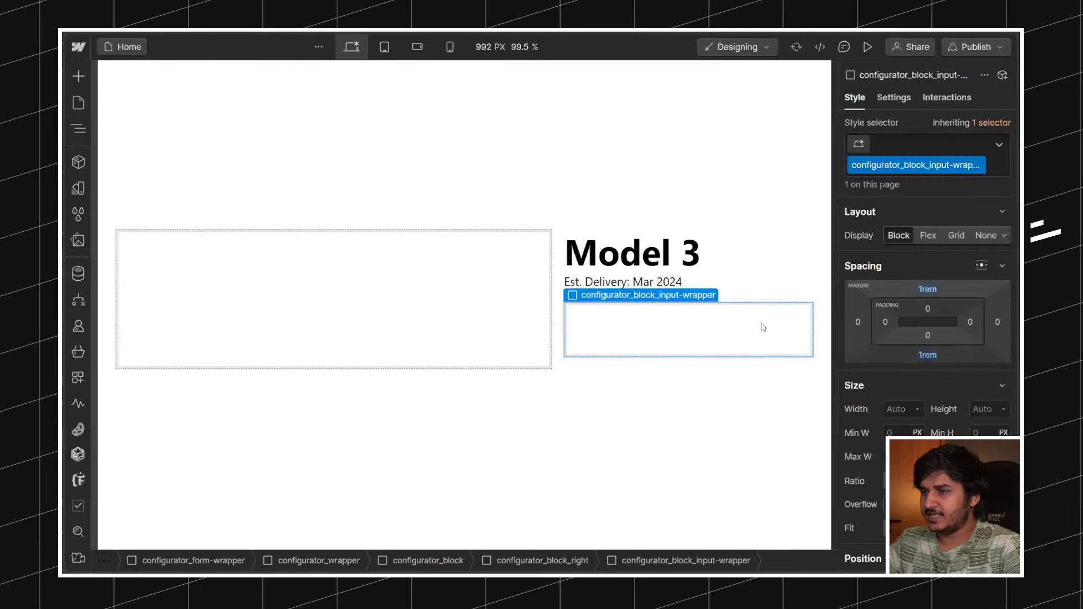
left_click(927, 355, "alt")
left_click(966, 295)
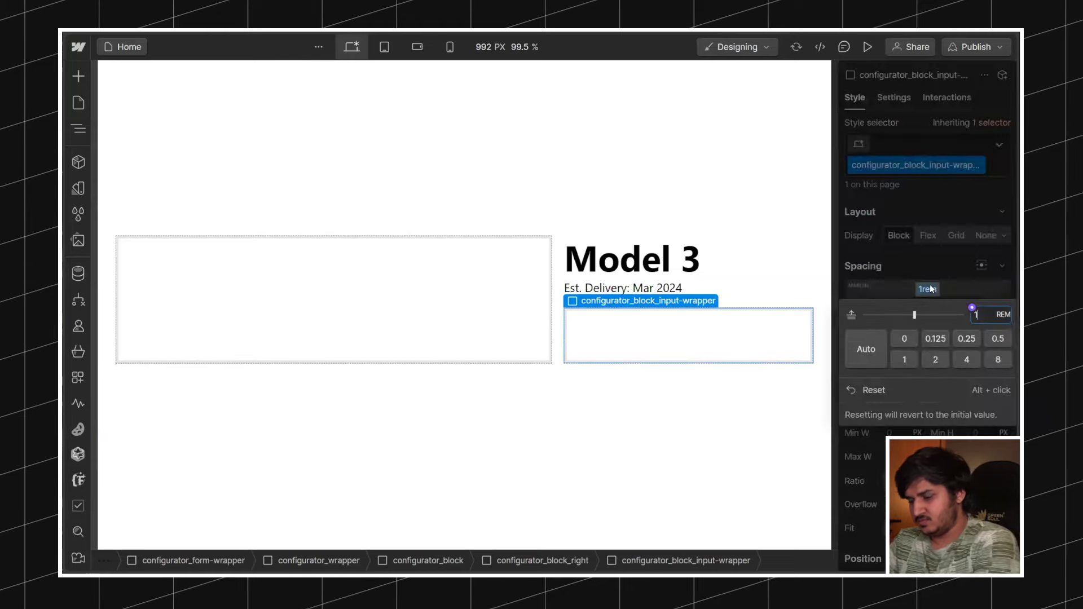
left_click_drag(974, 310, 981, 309)
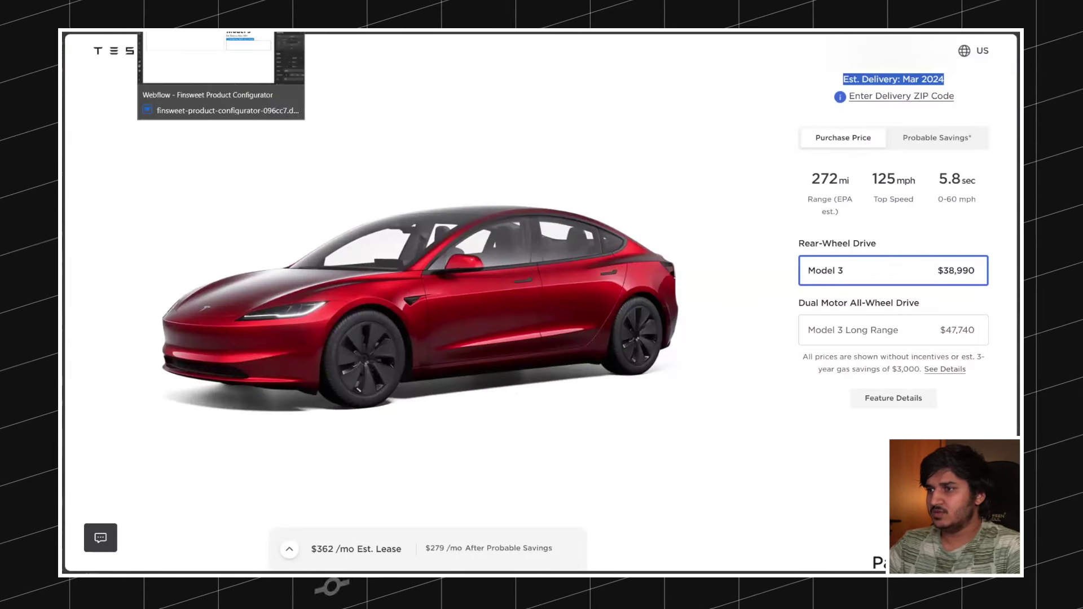
Step: Switch back to Webflow and try to add an Input element inside configurator_block_input-wrapper
left_click(163, 33)
key("ctrl+k")
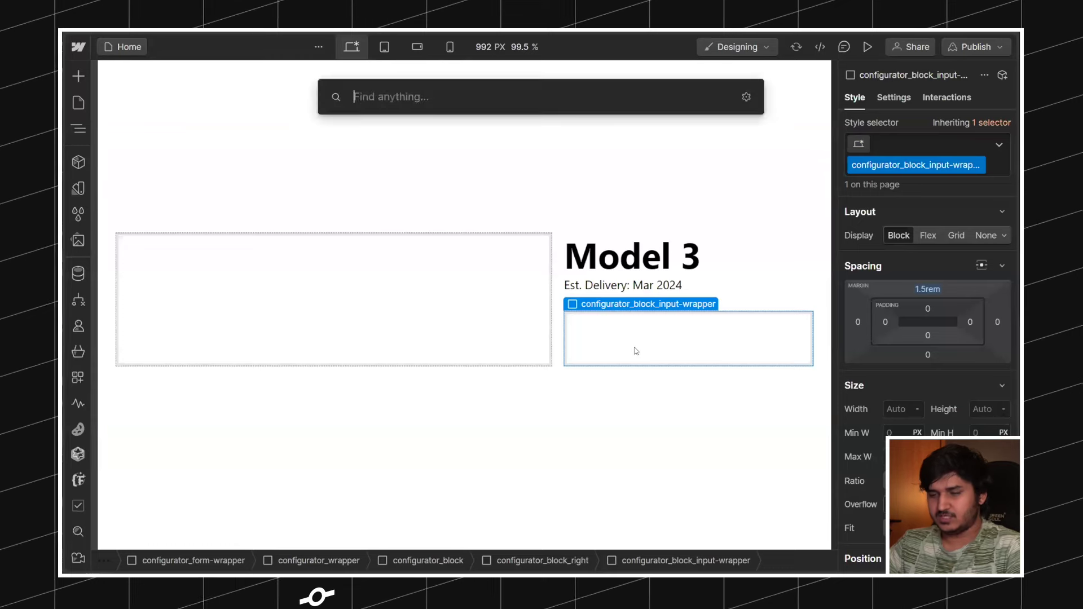
type("inp")
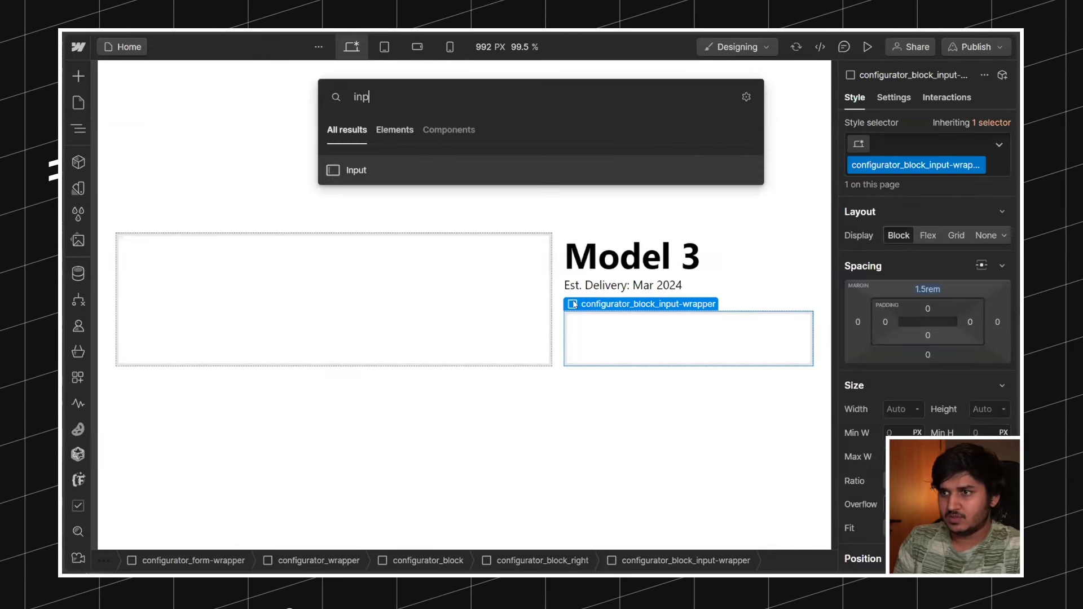
key("Return")
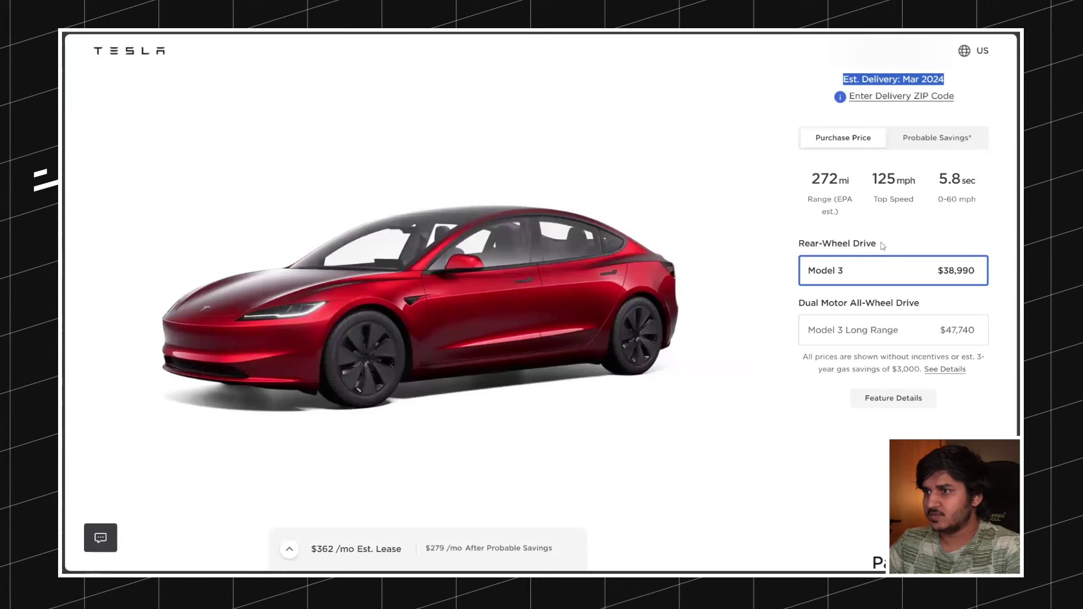
Step: Check Tesla's Rear-Wheel Drive label, and add a Field Label reading "Model Type" inside configurator_block_input-wrapper in Webflow
left_click_drag(883, 246, 795, 243)
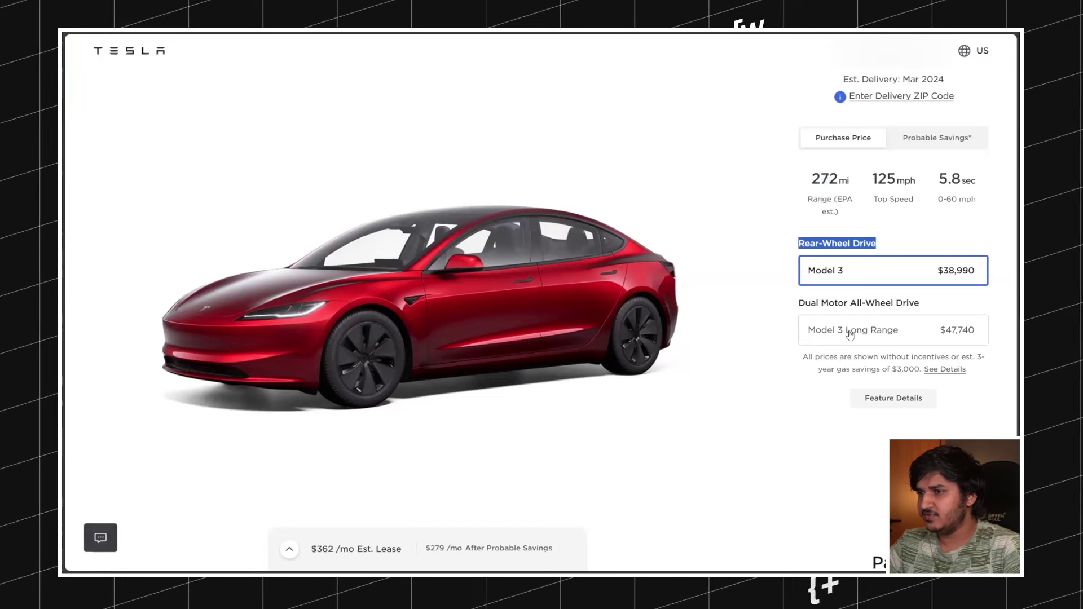
left_click_drag(877, 242, 797, 243)
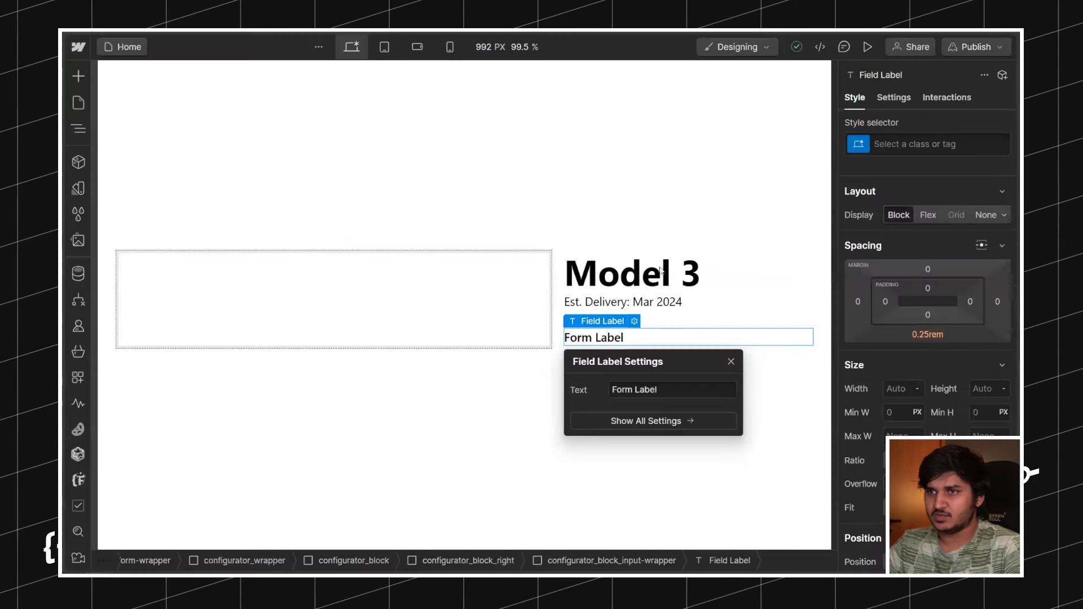
double_click(614, 337)
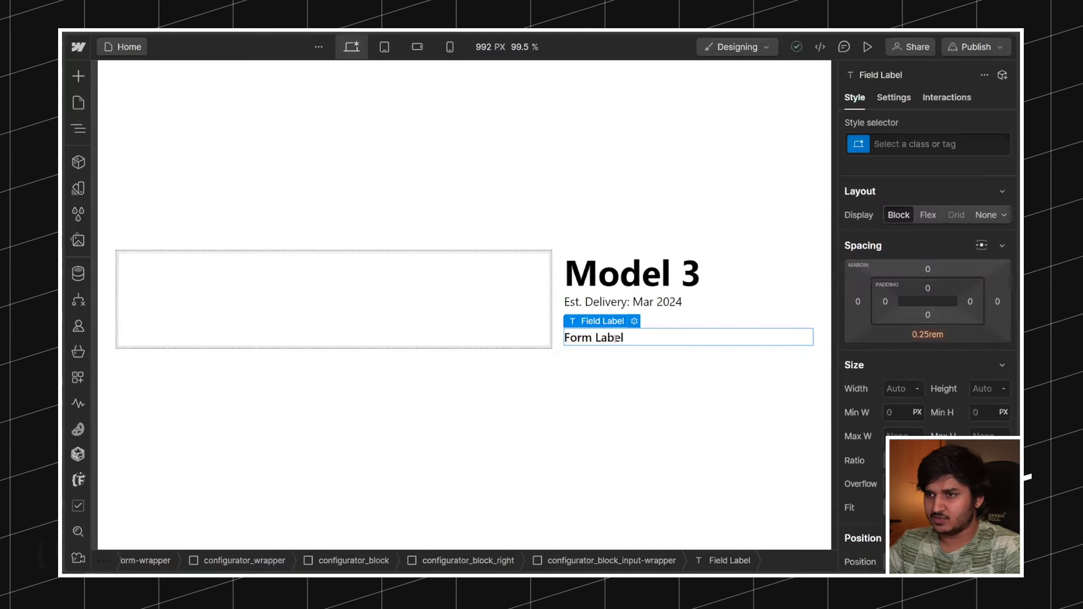
type("Model")
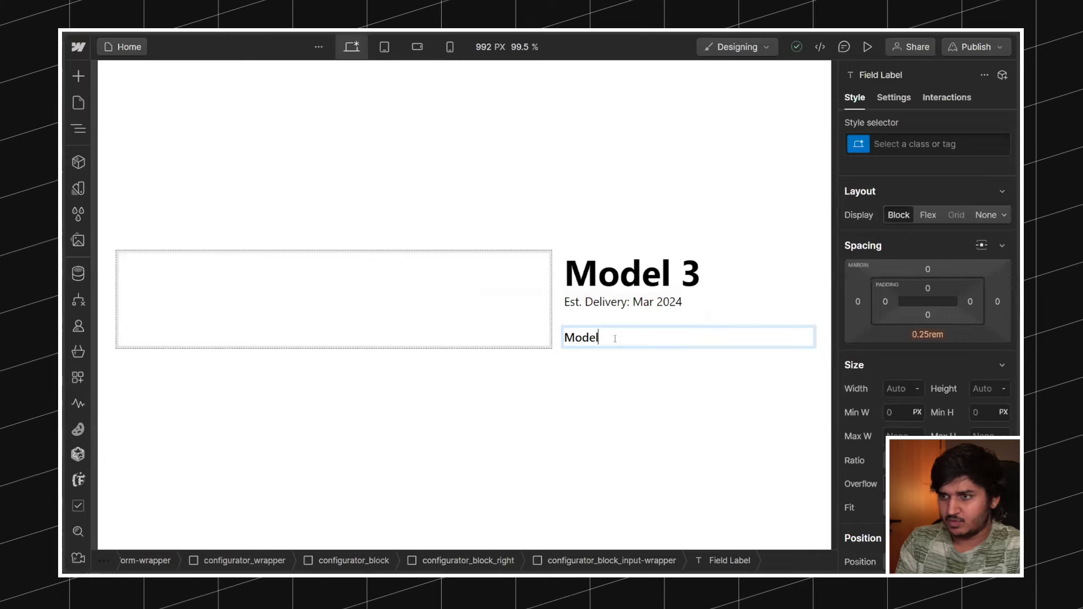
type(" Type")
key("Escape")
key("ctrl+k")
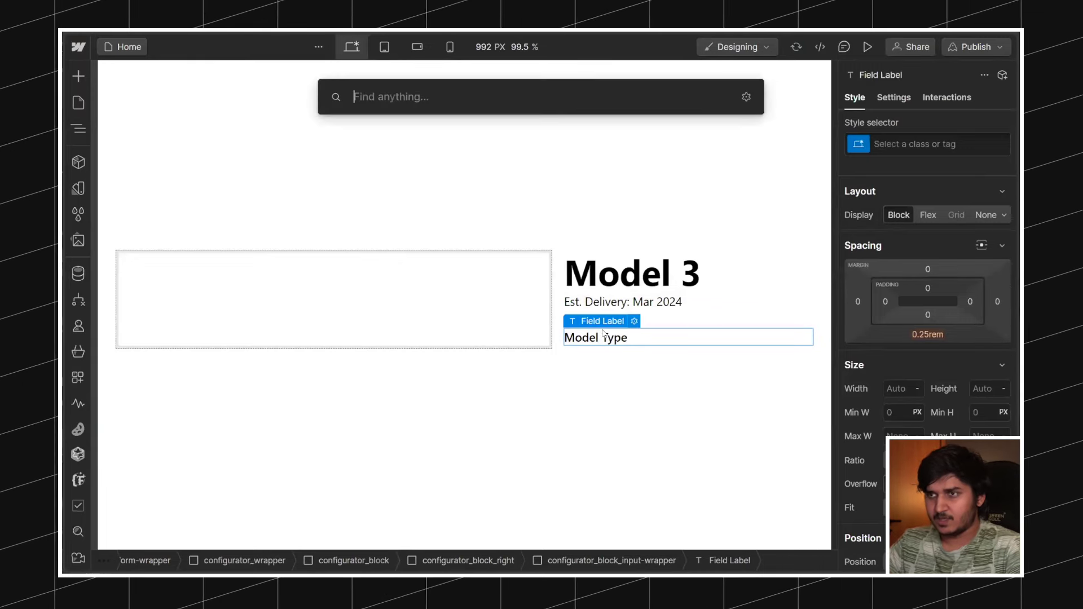
key("Escape")
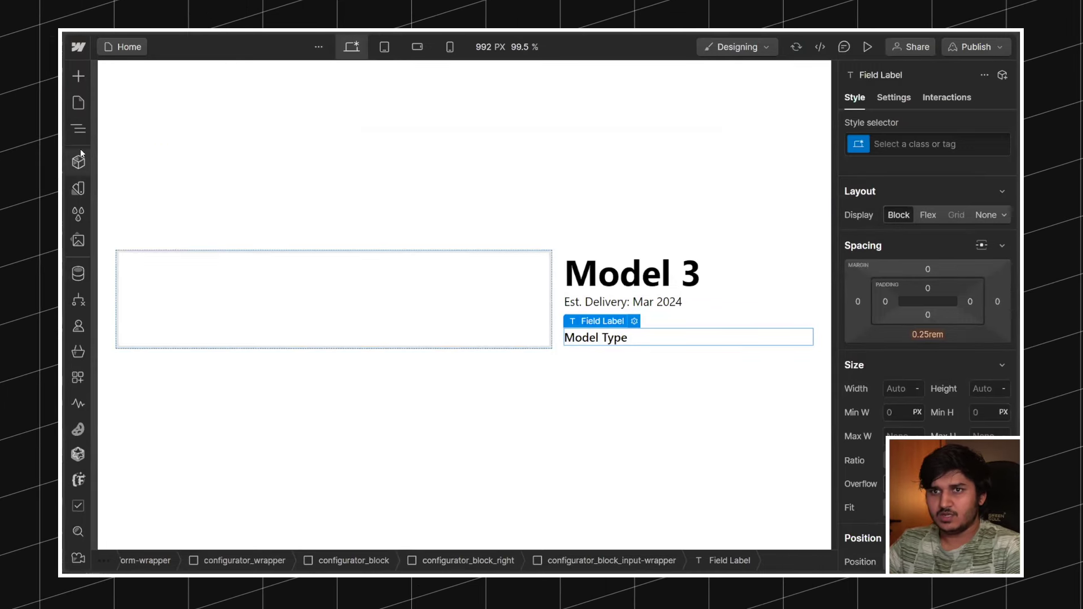
Step: Replace the configurator_block_input-wrapper class on the div around the Model Type label with the margin-top class
left_click(694, 339)
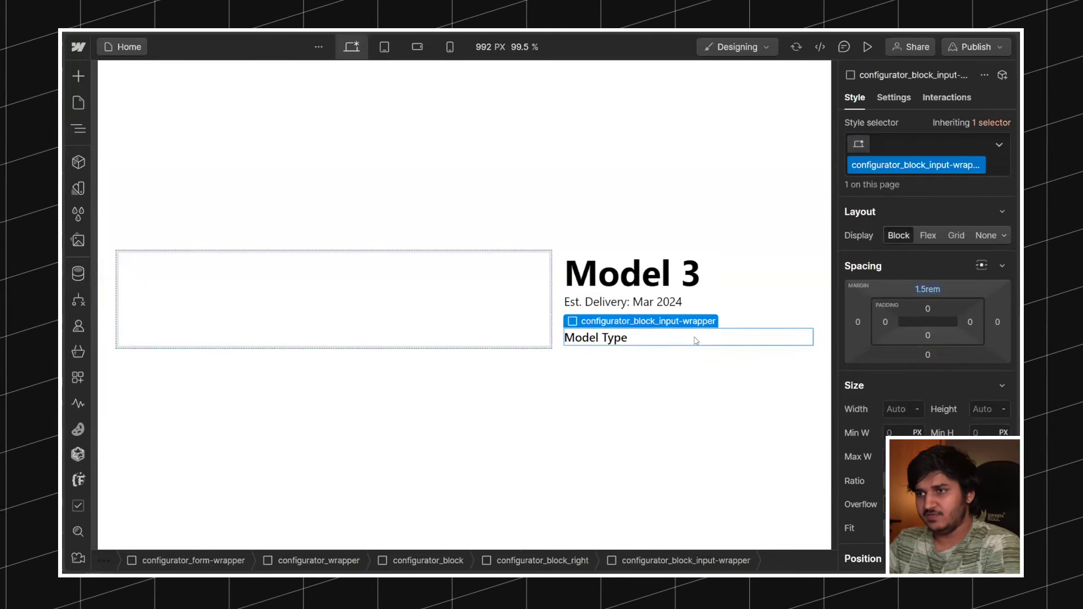
left_click(987, 168)
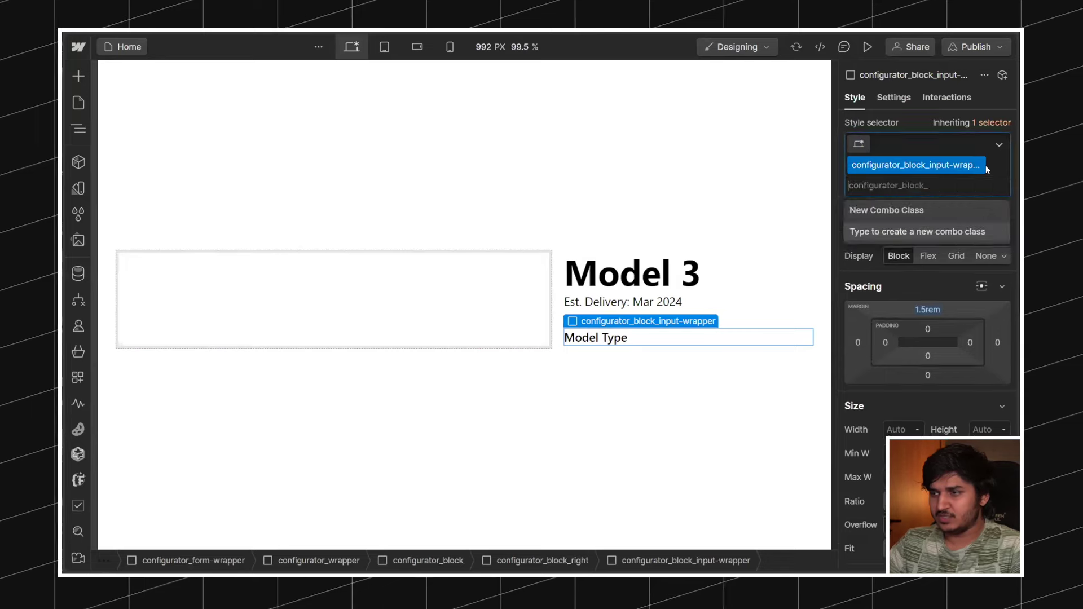
key("BackSpace")
type("mar")
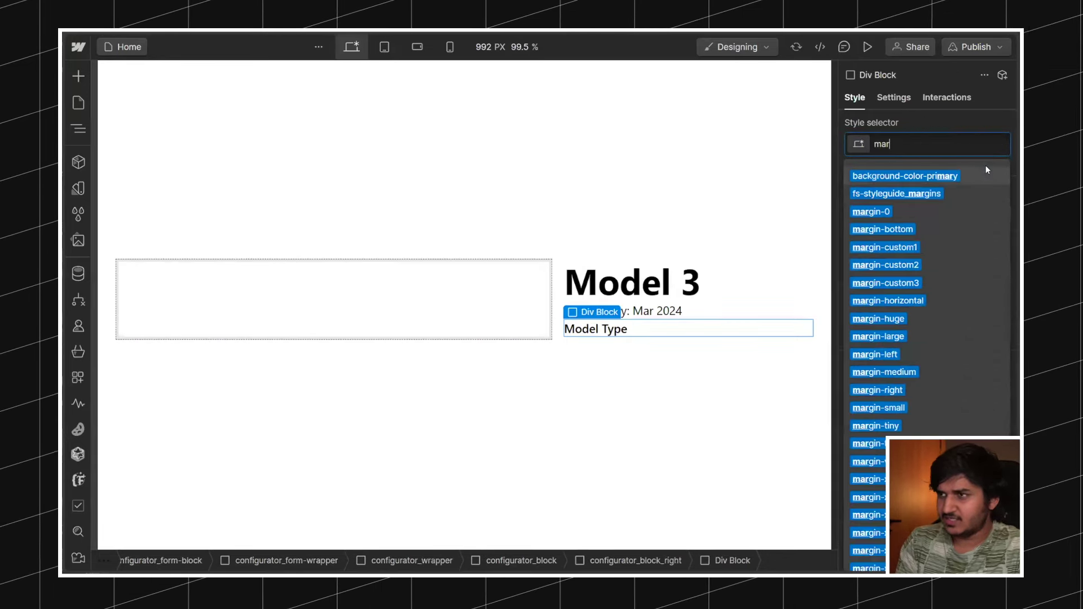
type("gin-to")
type("p")
key("Return")
key("Escape")
Step: Add the margin-large class to the margin-top div around the Model Type label
left_click(978, 135)
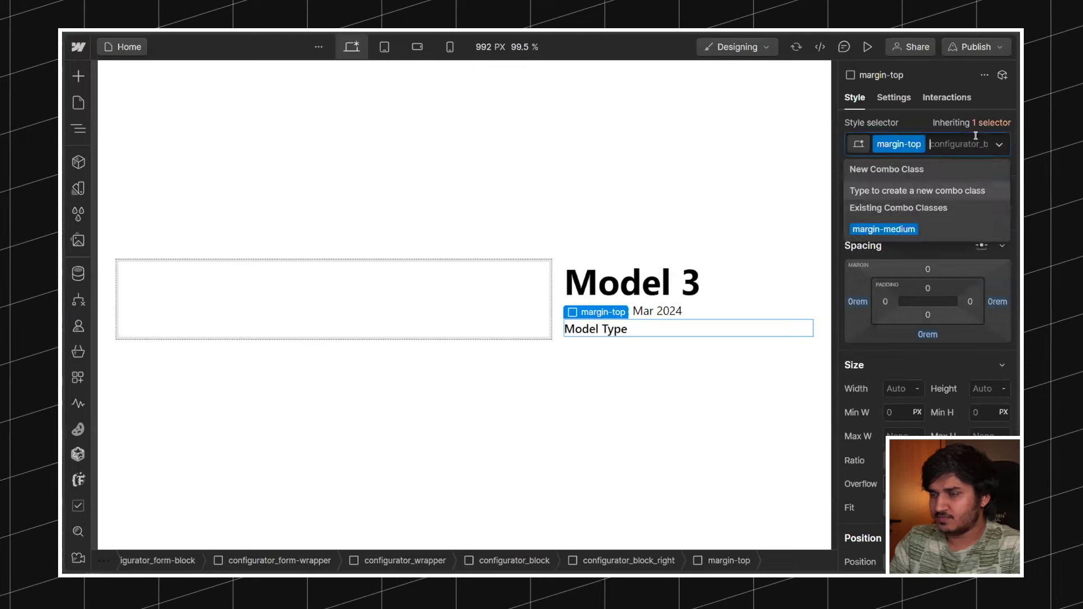
type("marlar")
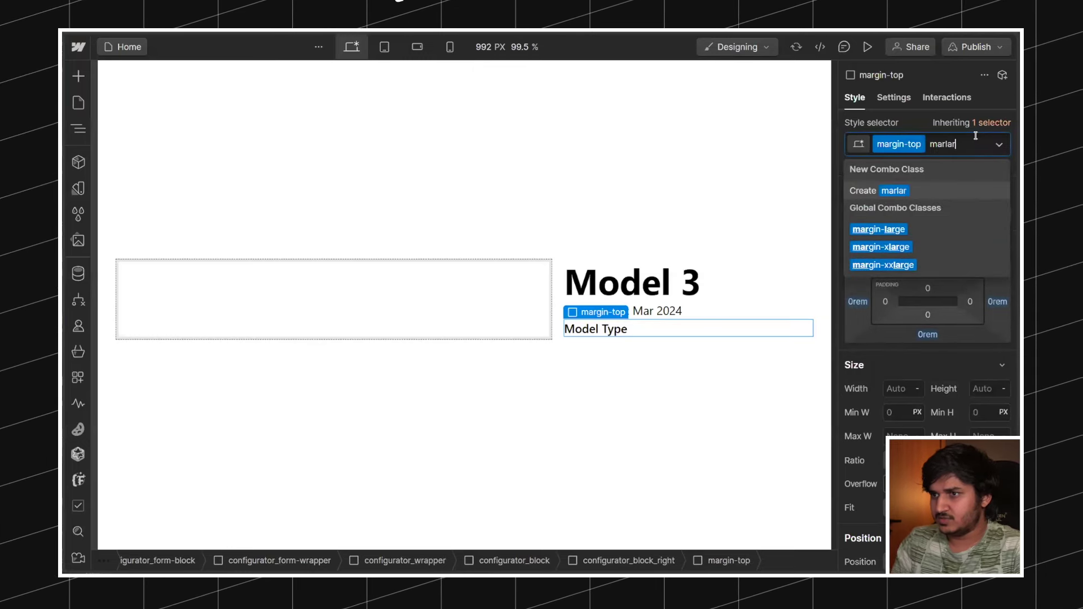
key("Down")
key("Return")
left_click(141, 140)
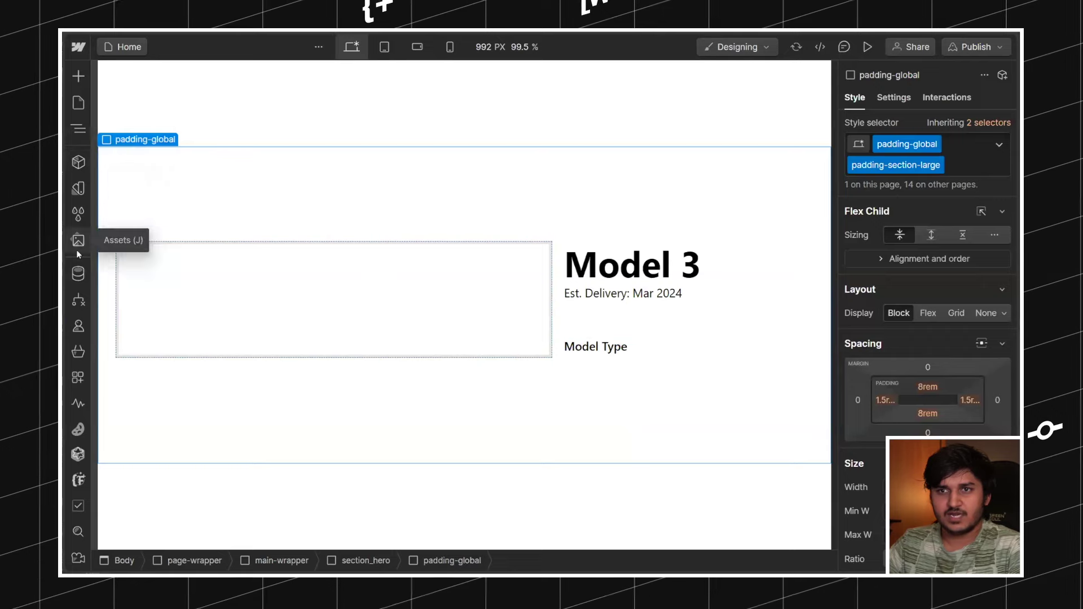
Step: Start a new CMS collection and name it Model Type
left_click(80, 278)
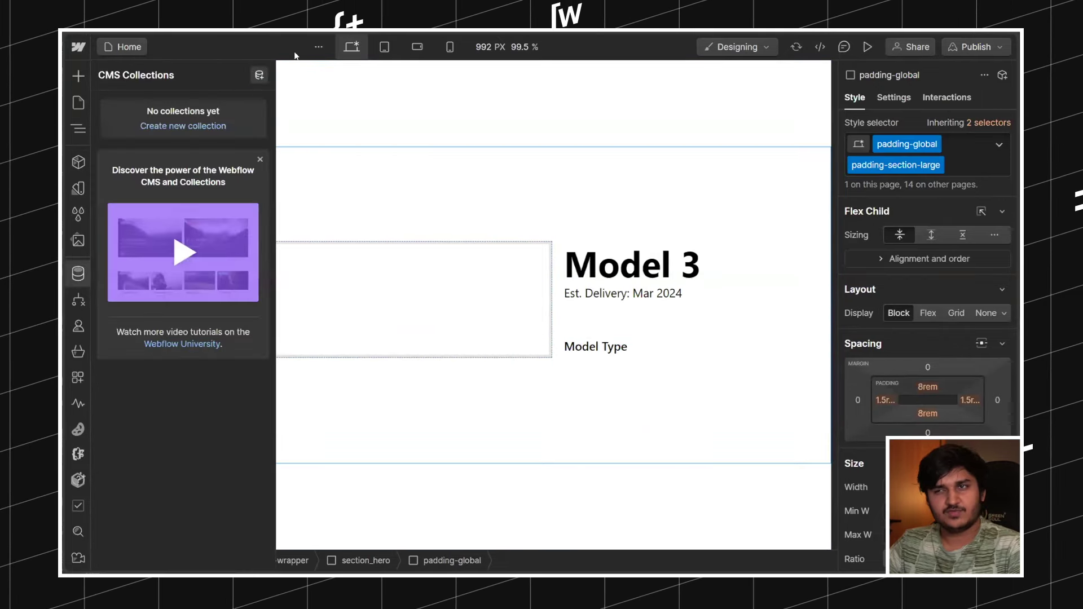
left_click(259, 76)
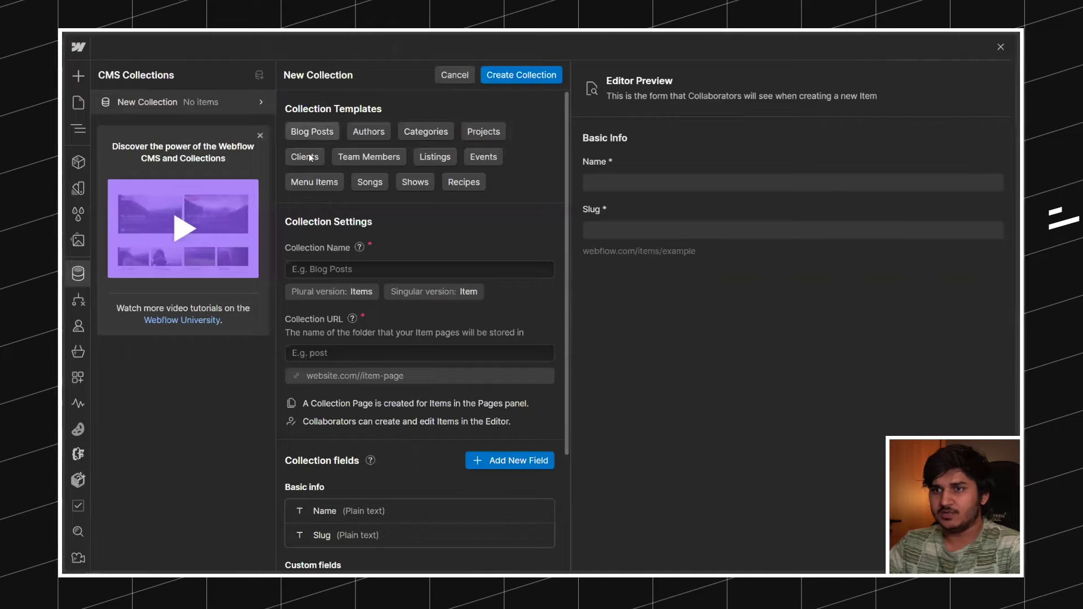
left_click(304, 269)
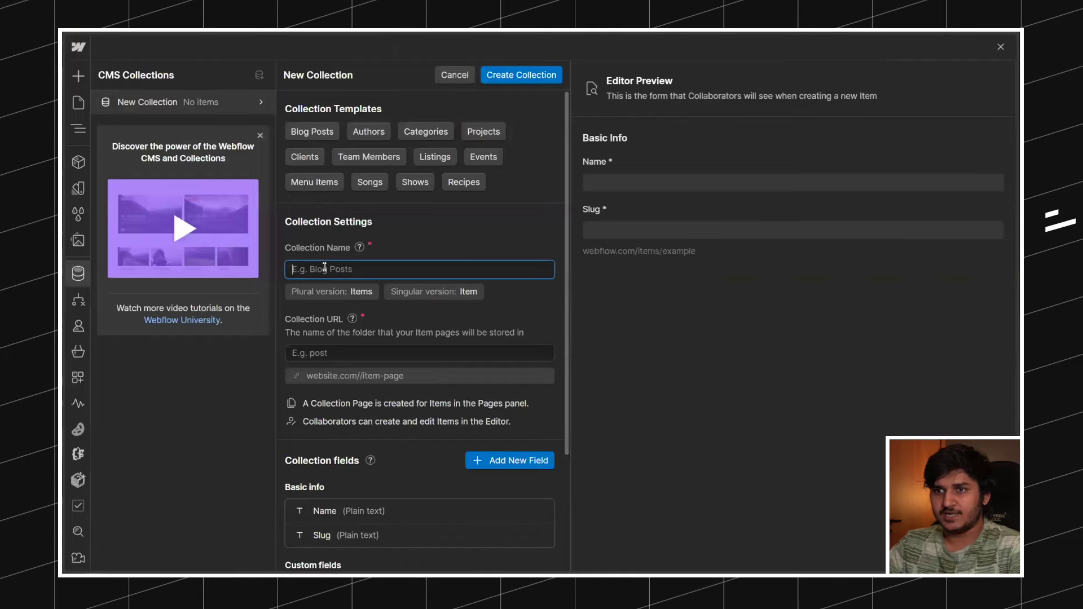
type("Model")
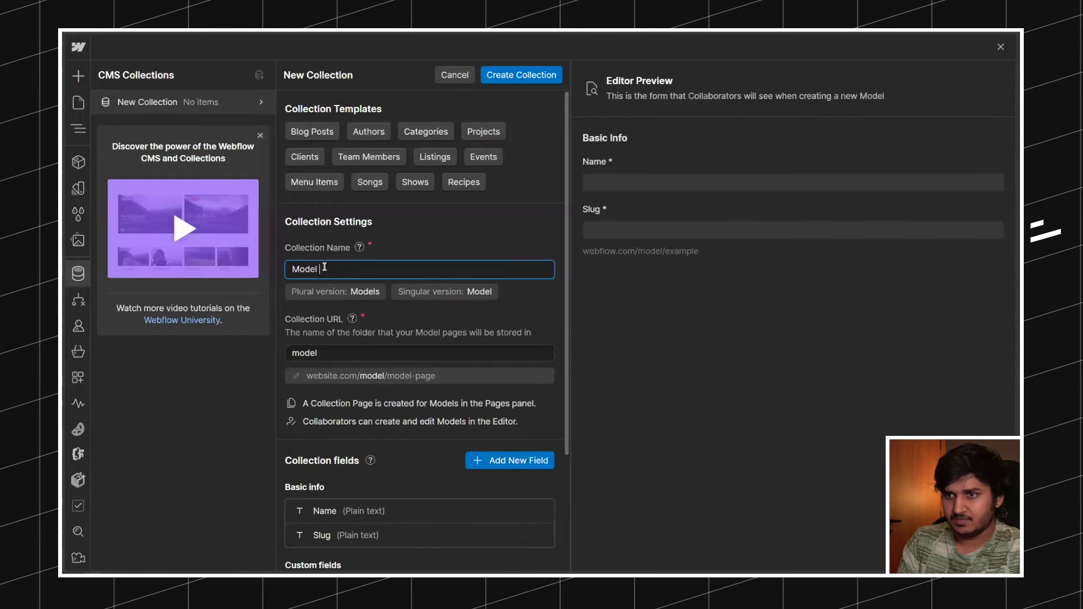
type(" Type")
Step: Check the model options on Tesla's page, and save the Model Type collection in Webflow without custom fields
scroll(432, 308, "down", 2)
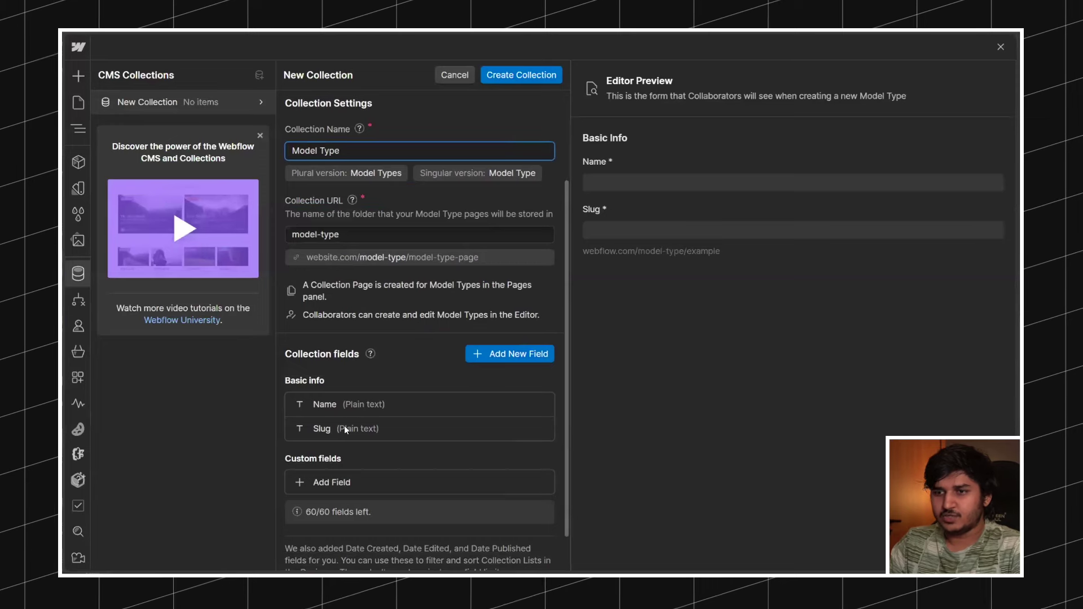
left_click(509, 353)
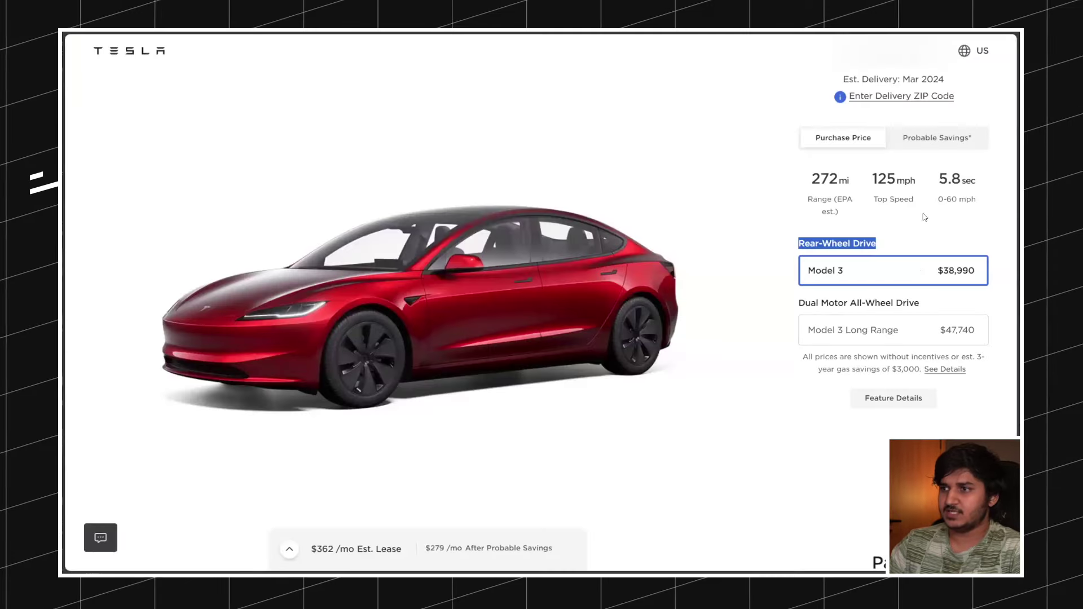
scroll(799, 222, "down", 5)
scroll(799, 222, "down", 2)
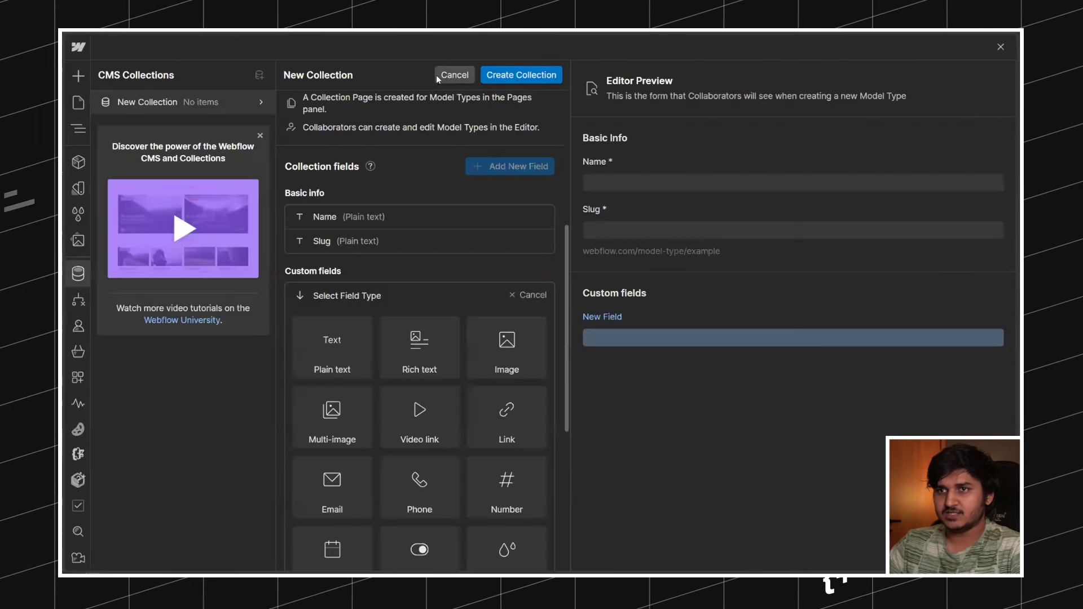
left_click(462, 75)
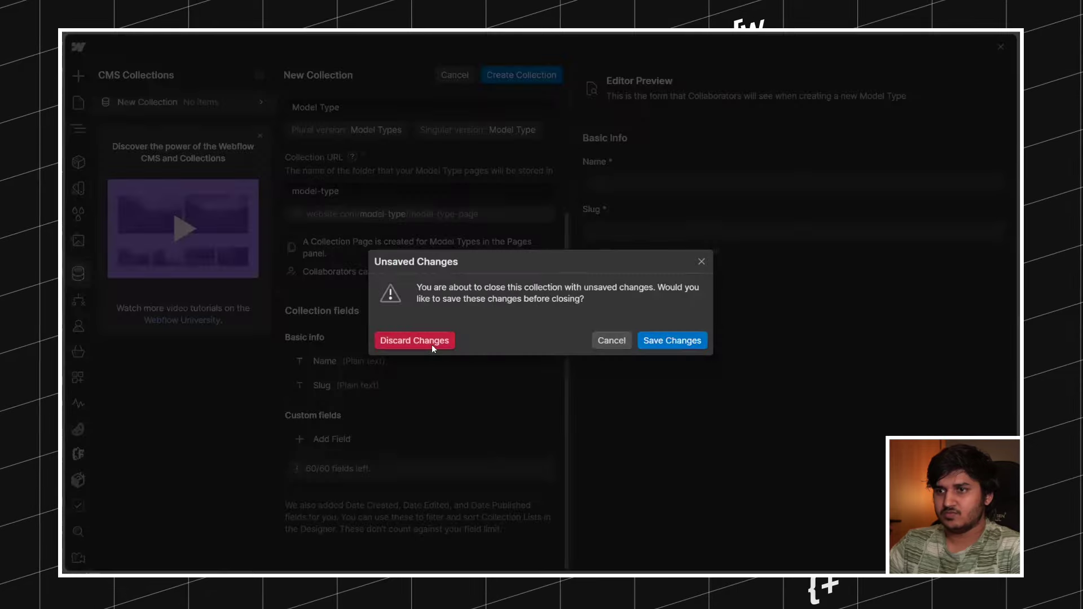
left_click(648, 343)
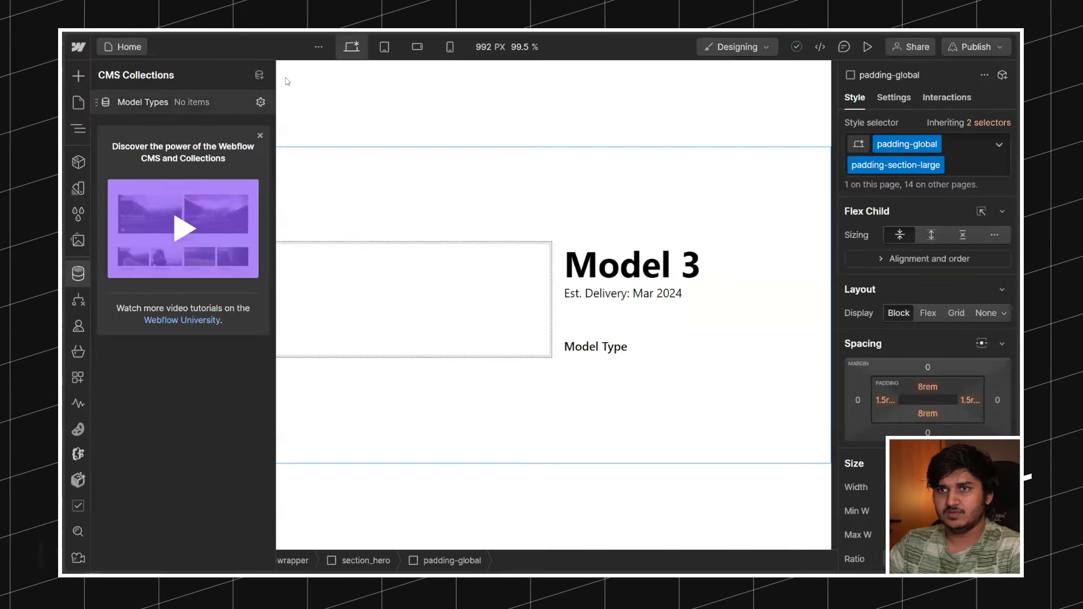
Step: Create another CMS collection named Paint
left_click(258, 75)
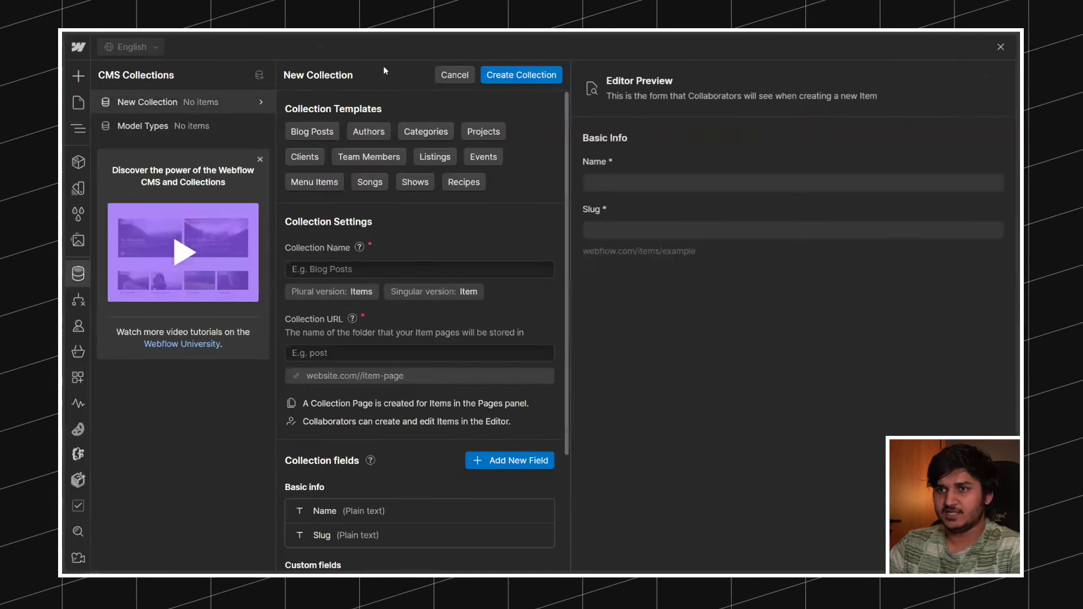
left_click(355, 269)
type("Paint")
left_click(521, 75)
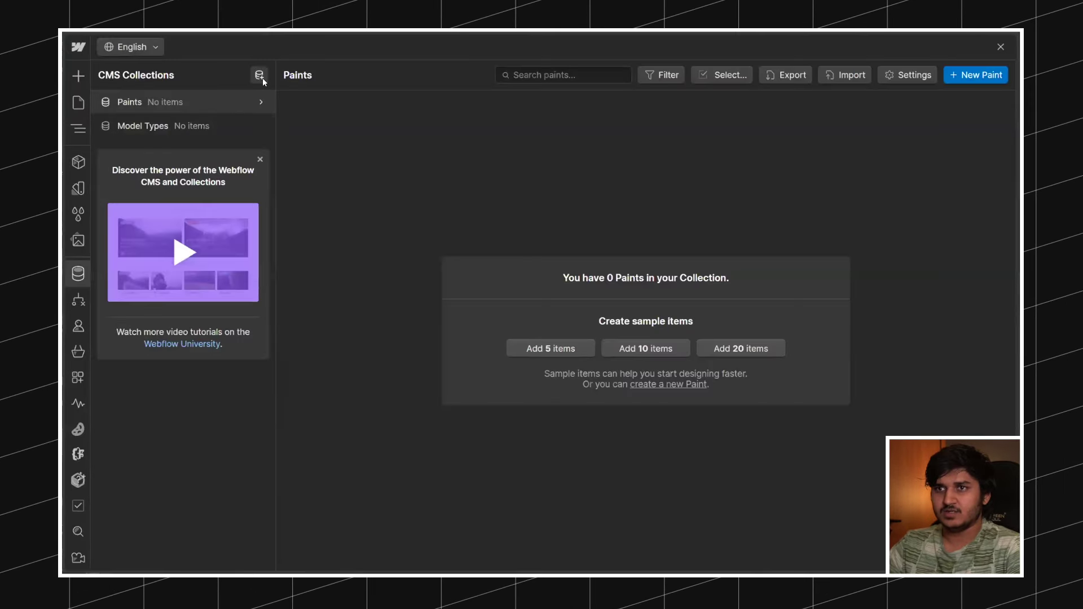
Step: Create a third CMS collection named Wheels
left_click(260, 76)
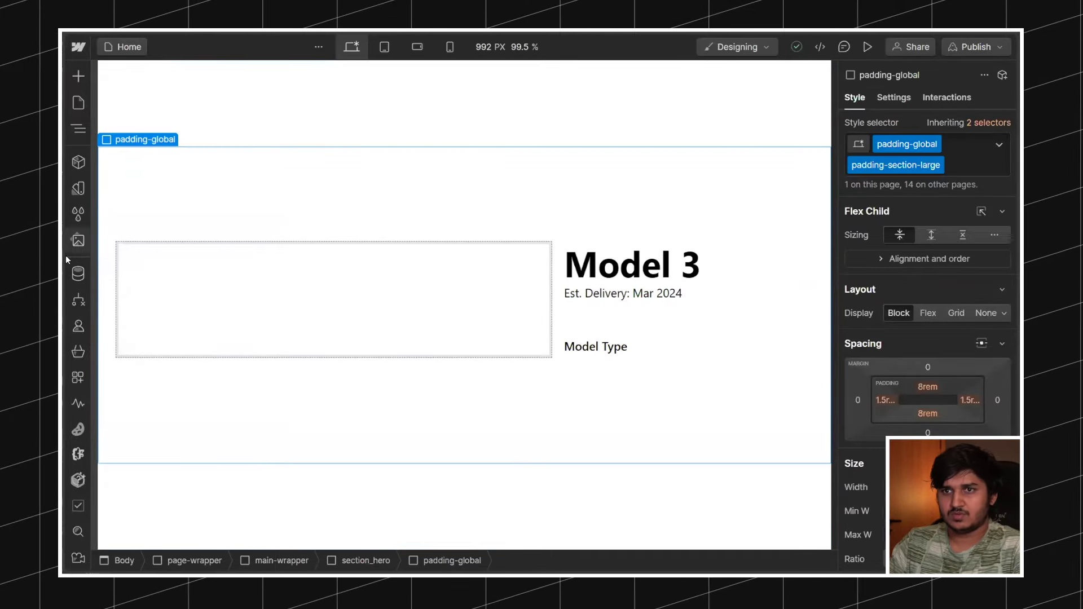
left_click(78, 273)
left_click(259, 75)
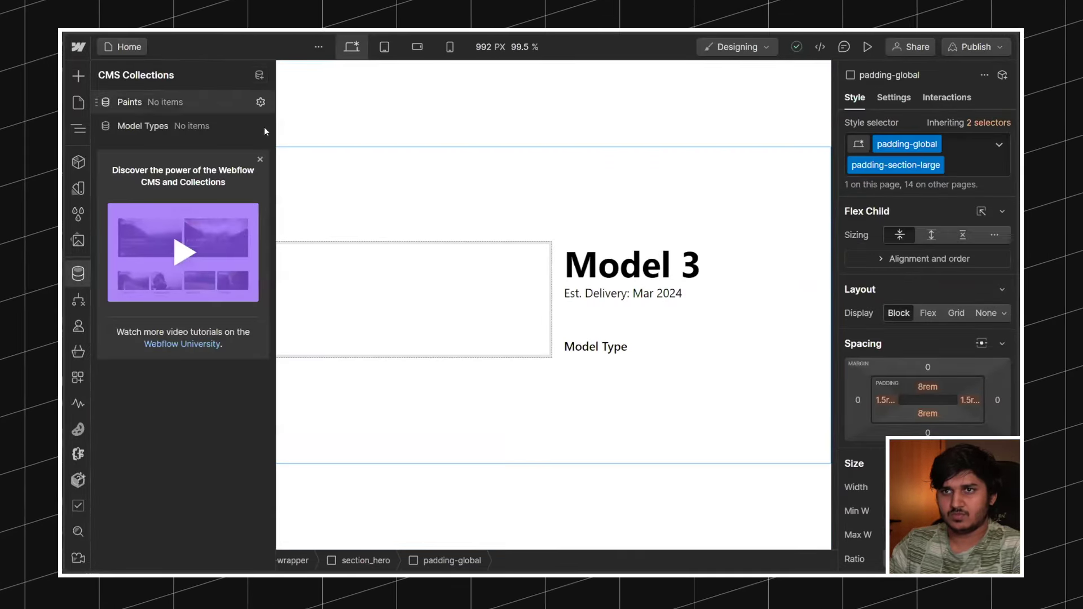
left_click(328, 262)
type("W")
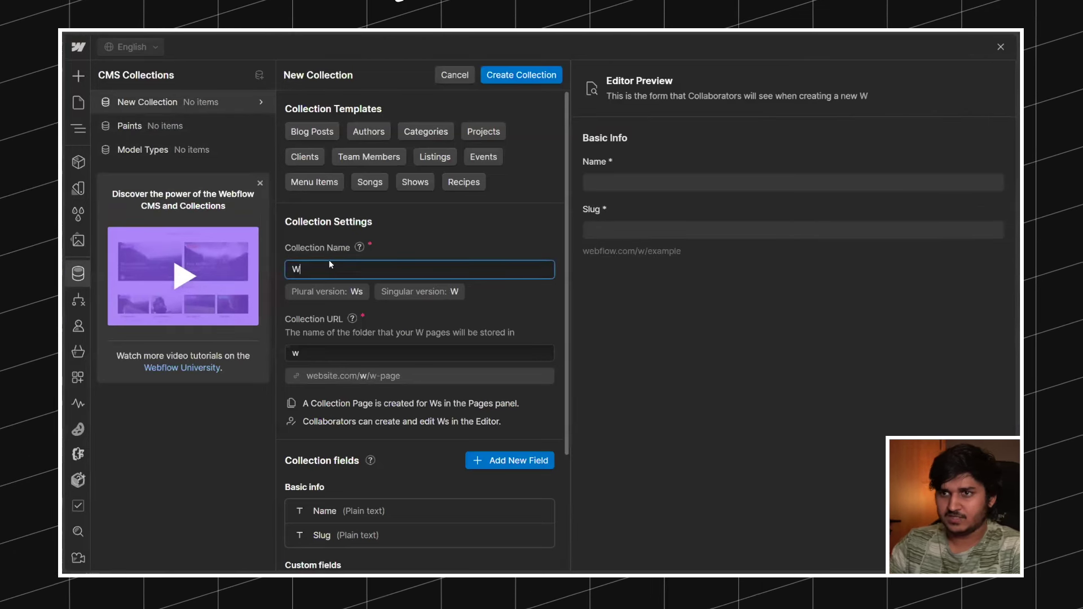
type("heels")
scroll(521, 225, "down", 3)
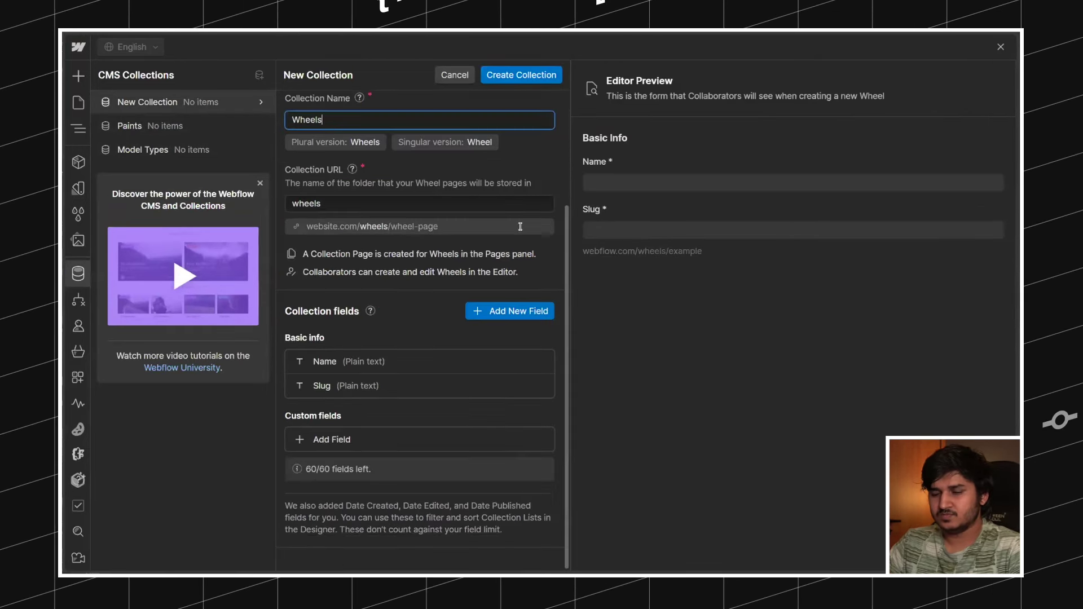
key("Return")
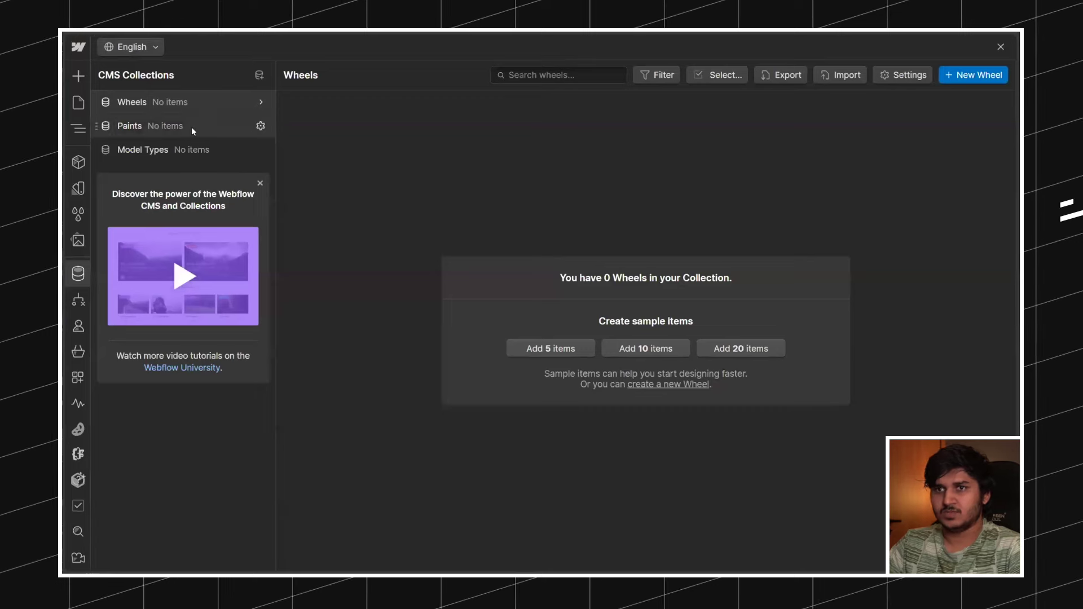
Step: Look through the Paints and Model Types collections and open the Wheels collection's settings
left_click(191, 126)
left_click(188, 150)
left_click(189, 103)
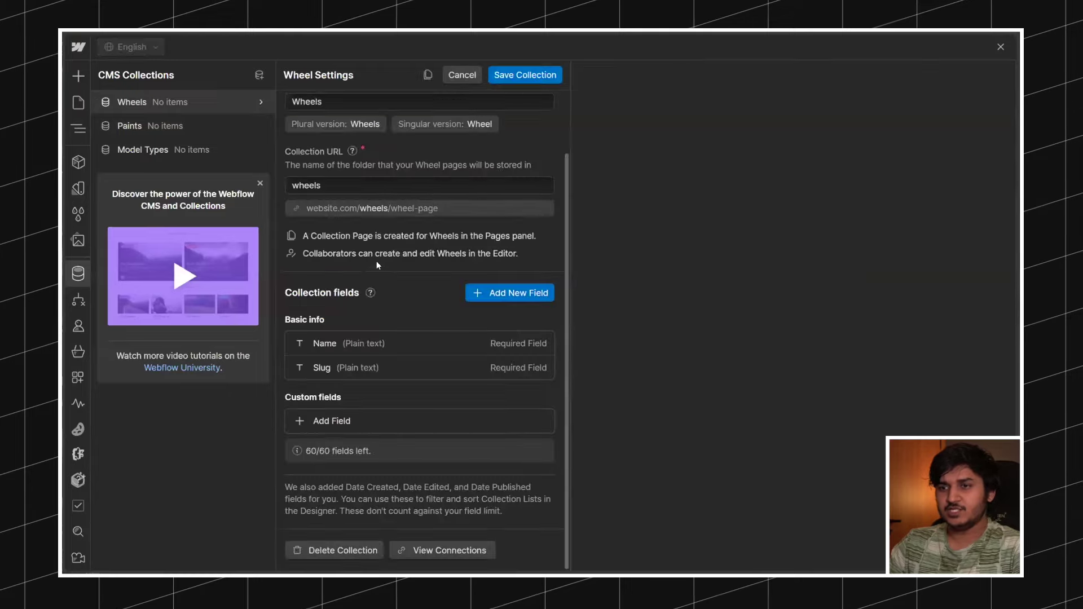
left_click(321, 421)
scroll(367, 395, "down", 3)
mouse_move(350, 333)
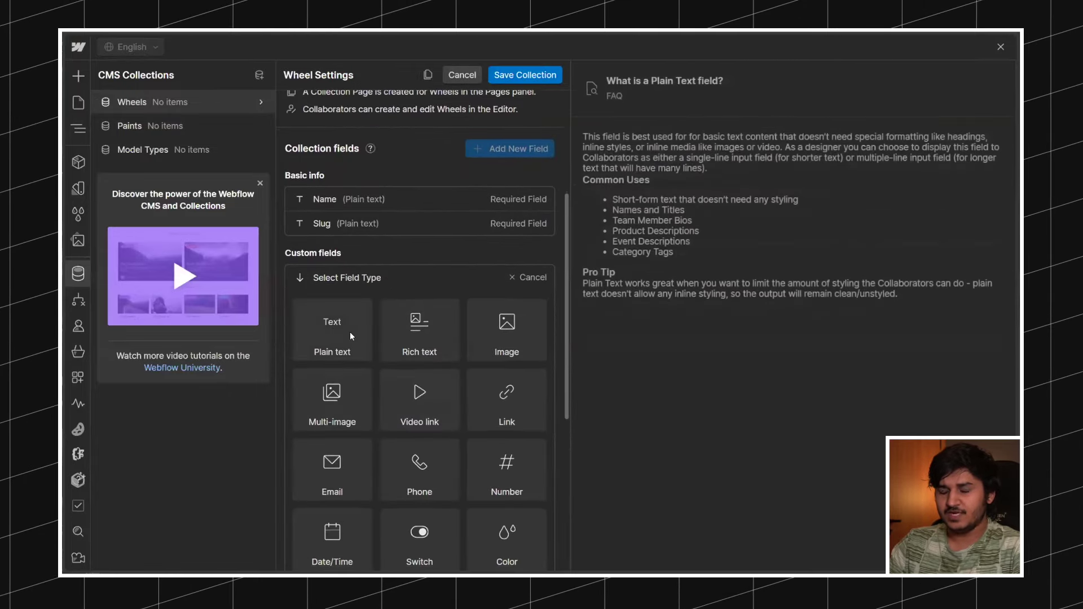
left_click(350, 325)
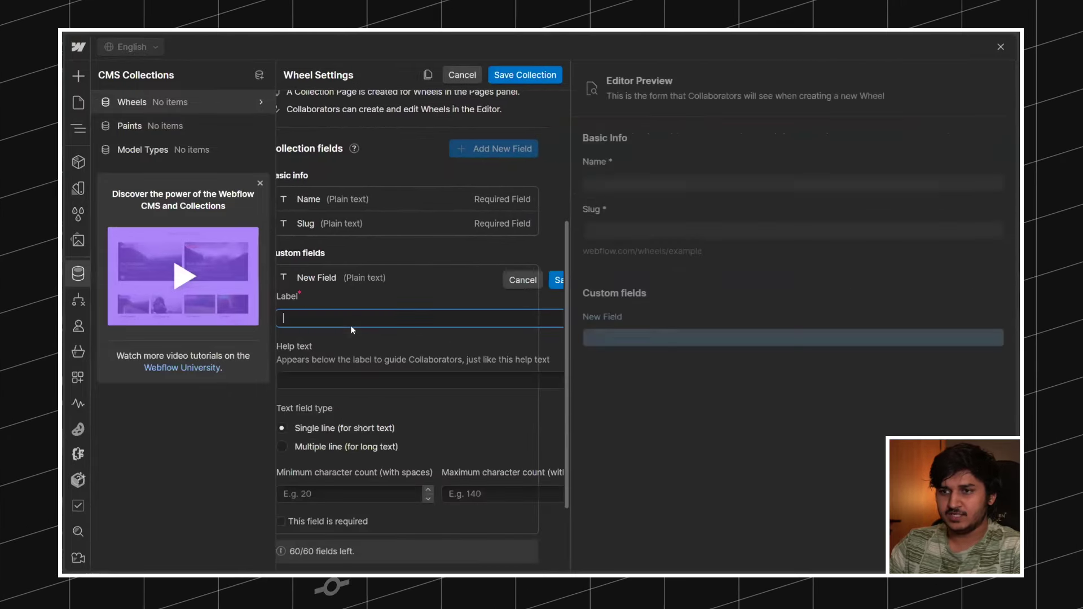
left_click(507, 279)
left_click(658, 339)
Step: Add a Plain text custom field labelled "Checked?" to the Wheels collection and save the collection
left_click(353, 421)
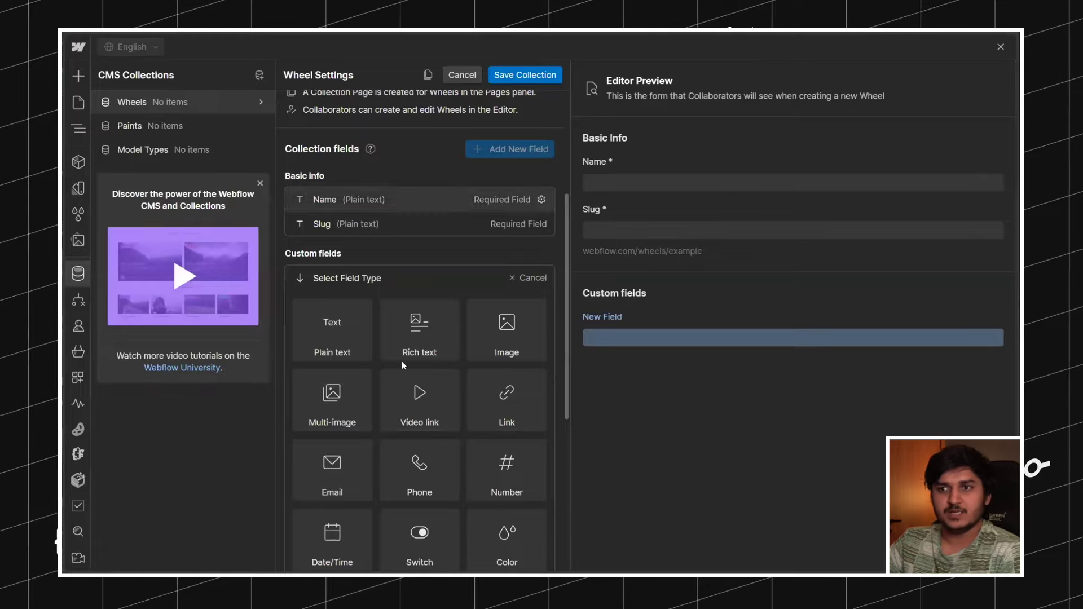
scroll(402, 361, "down", 4)
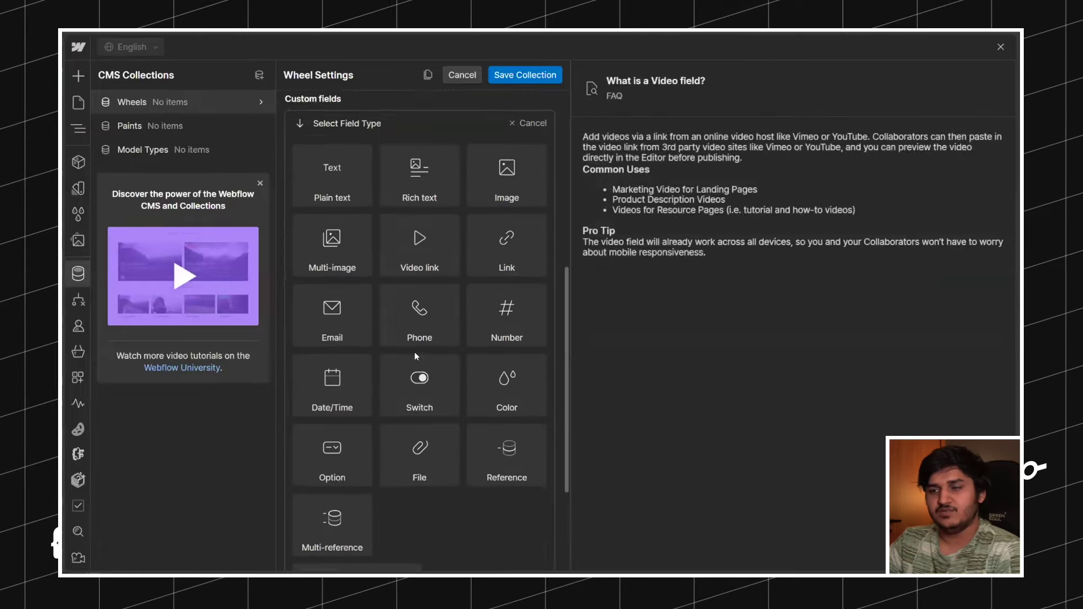
mouse_move(415, 348)
scroll(424, 351, "up", 2)
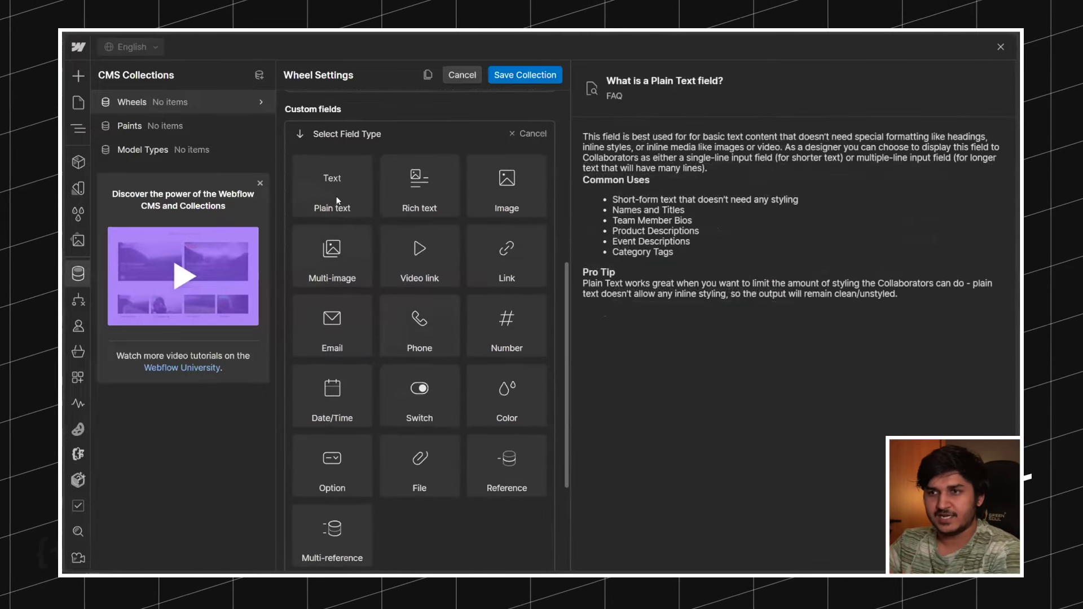
left_click(332, 195)
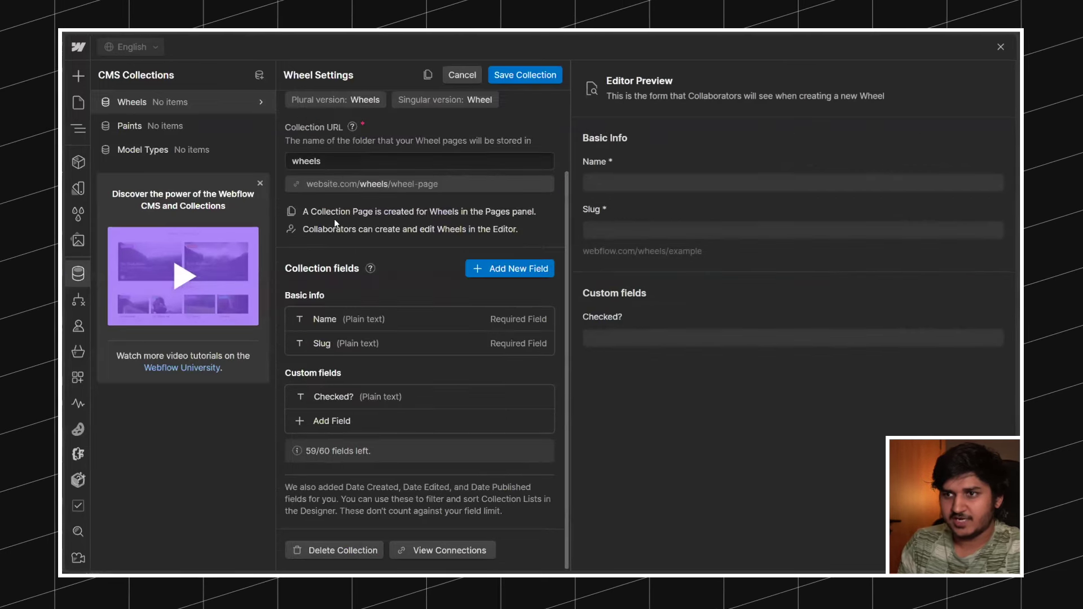
left_click(347, 402)
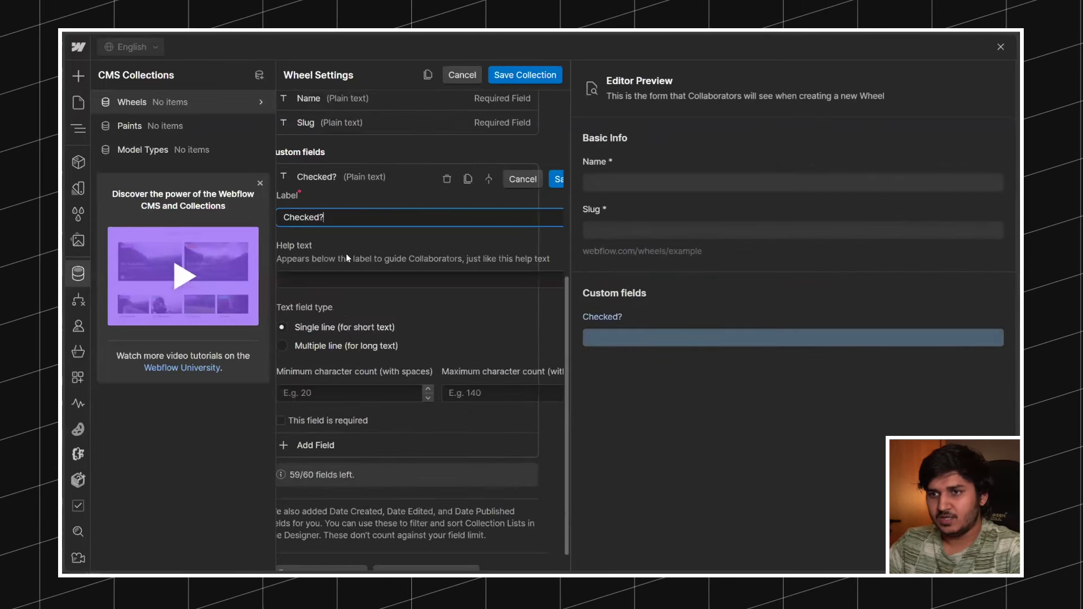
left_click(525, 77)
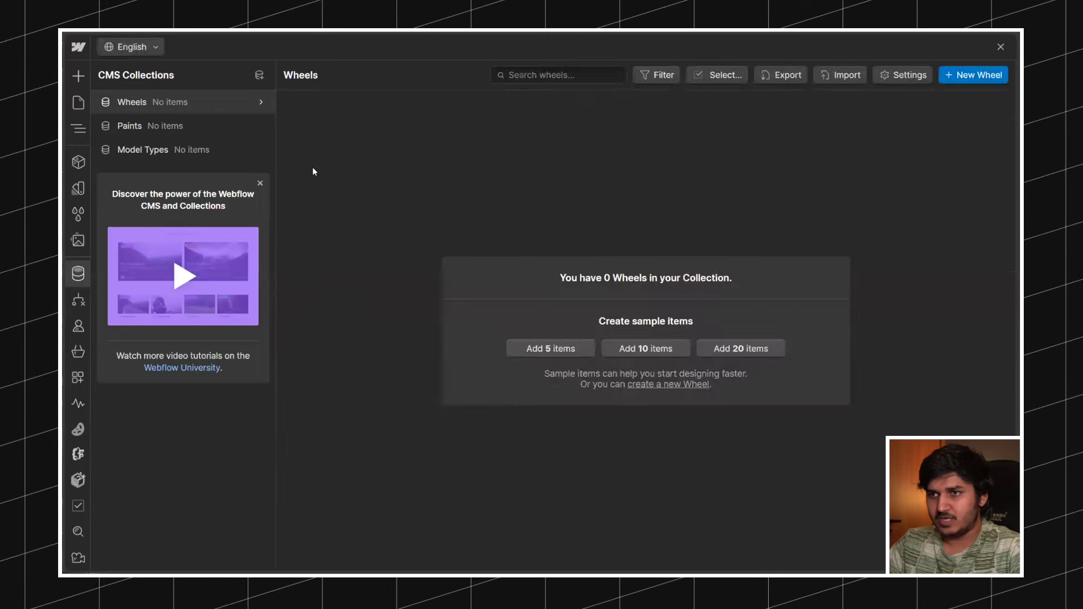
Step: Add a Plain text custom field labelled "Checked?" to the Paints collection and save the collection
left_click(261, 103)
scroll(431, 342, "down", 2)
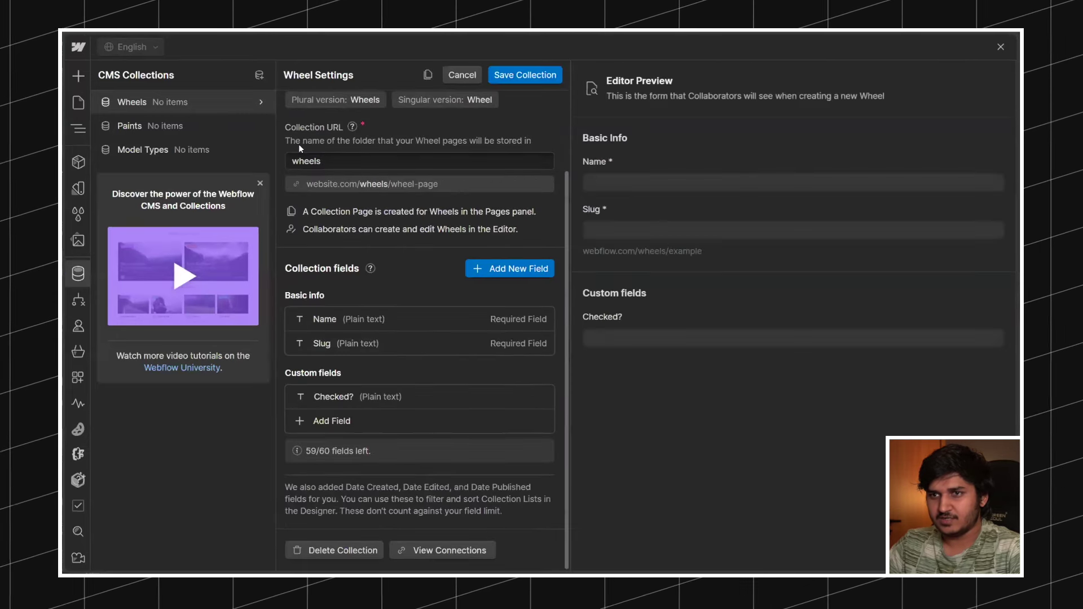
left_click(260, 127)
left_click(383, 422)
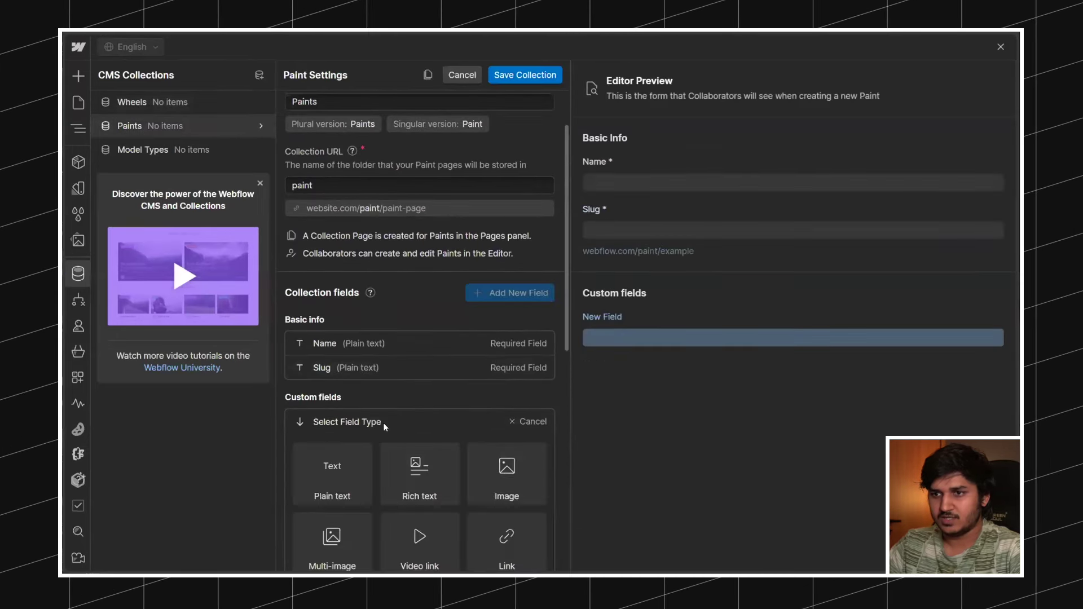
left_click(358, 455)
type("Checked?")
key("Return")
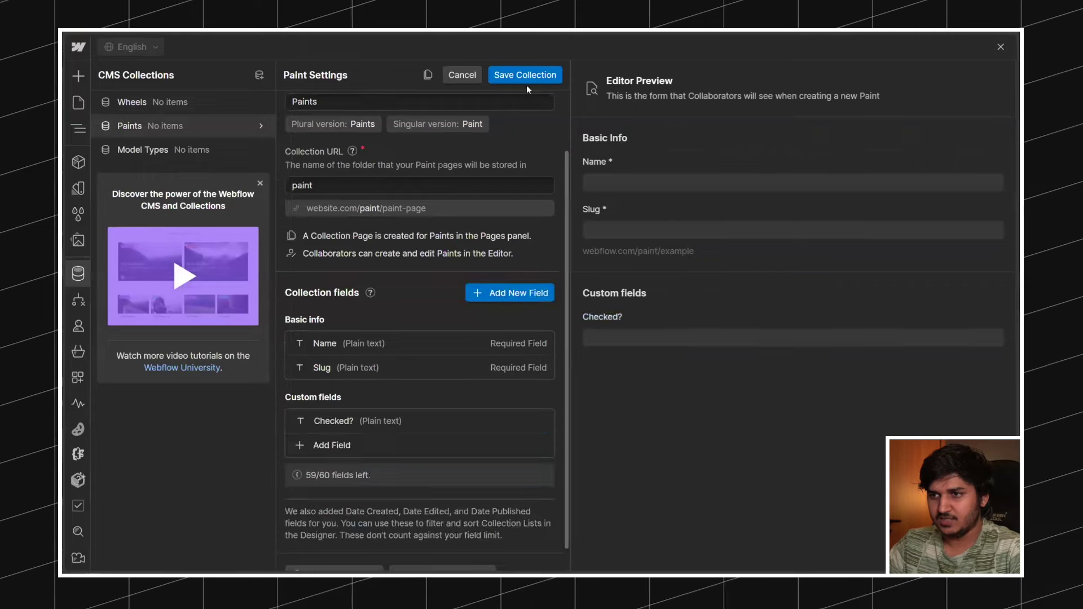
left_click(525, 75)
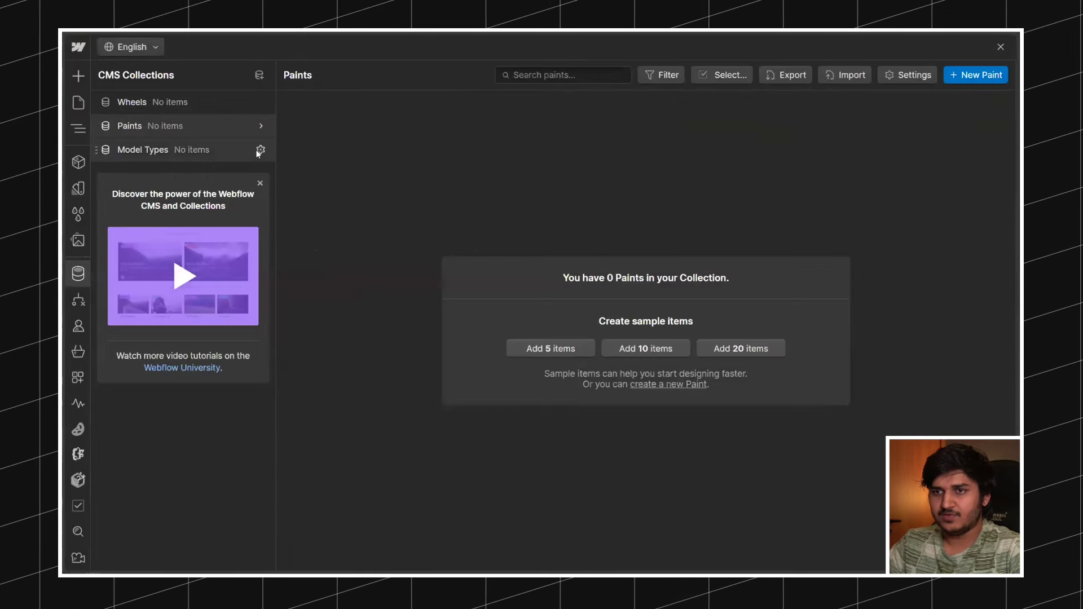
Step: Add a Plain text custom field labelled "Checked?" to the Model Types collection and save the collection
left_click(257, 150)
scroll(418, 293, "down", 2)
left_click(338, 420)
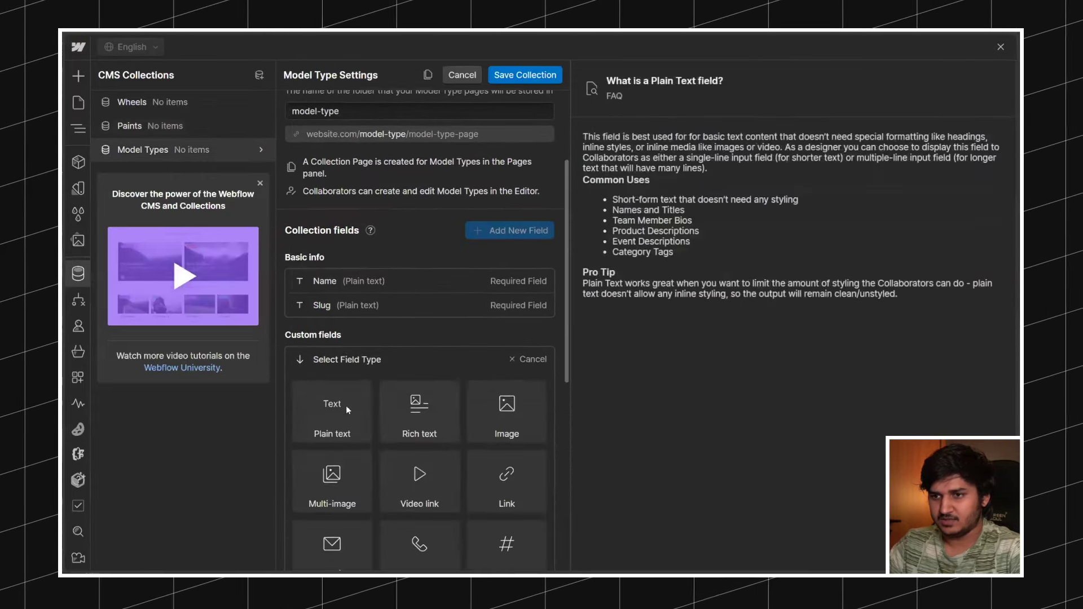
left_click(346, 405)
type("Checked?")
key("Return")
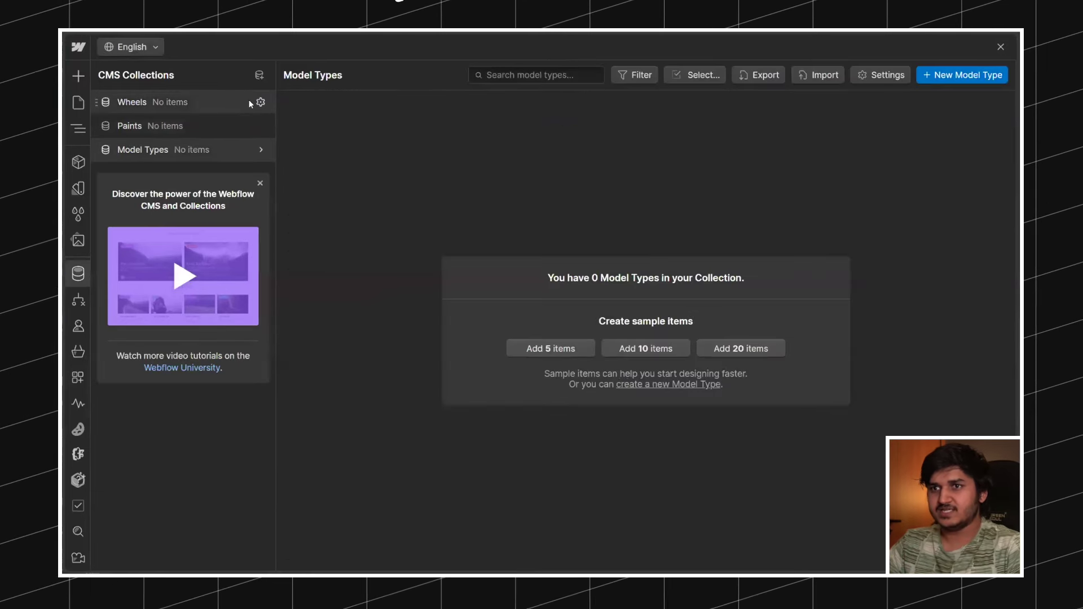
Step: Create an item named Photon in the Wheels collection, consulting the wheel options on the Tesla configurator page
left_click(248, 100)
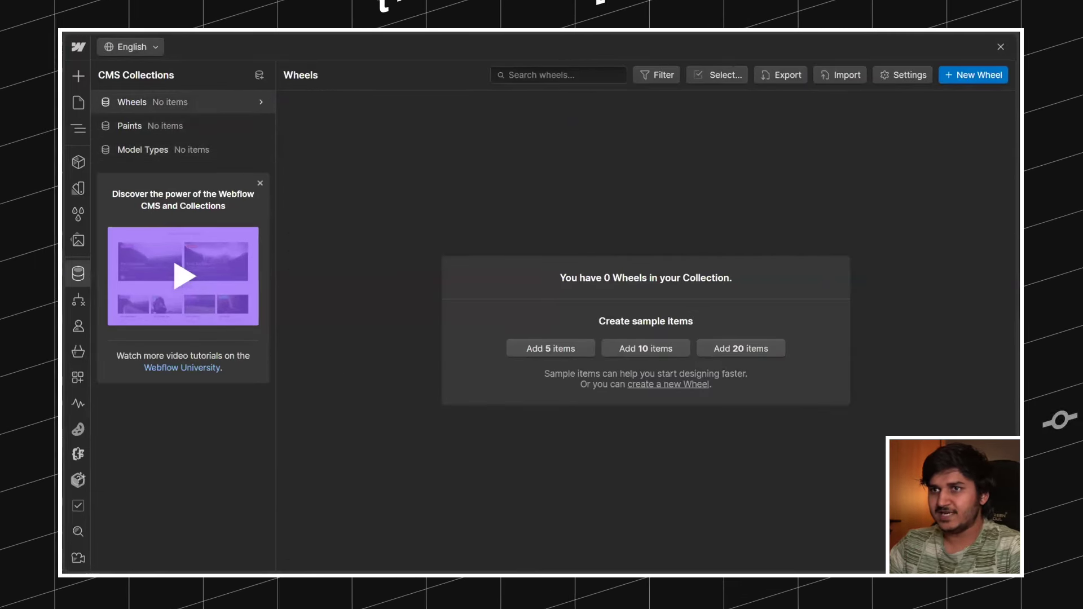
left_click(668, 384)
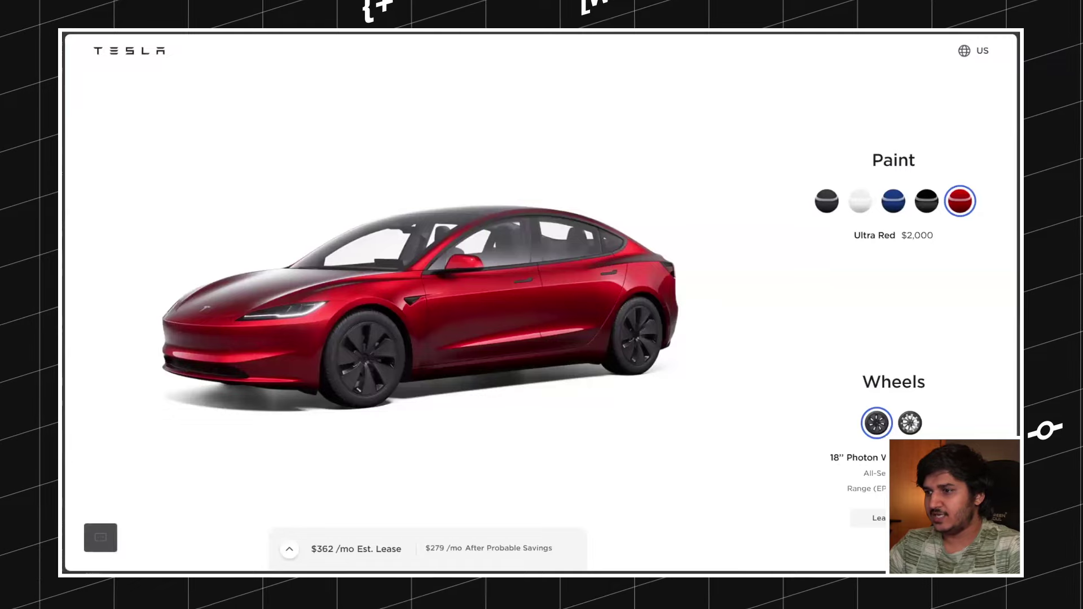
left_click(909, 423)
left_click(876, 423)
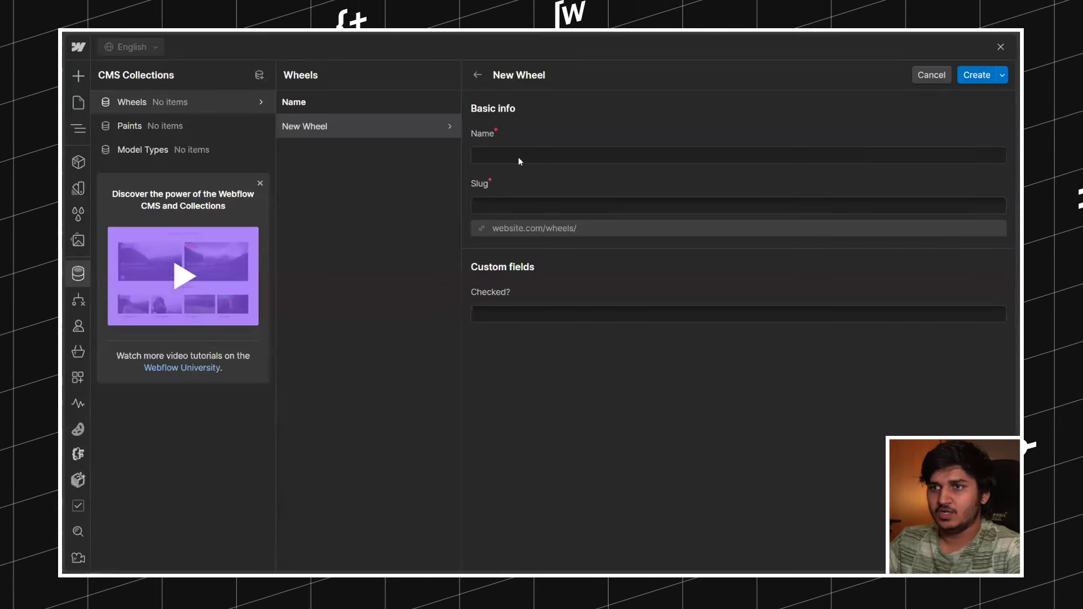
left_click(525, 156)
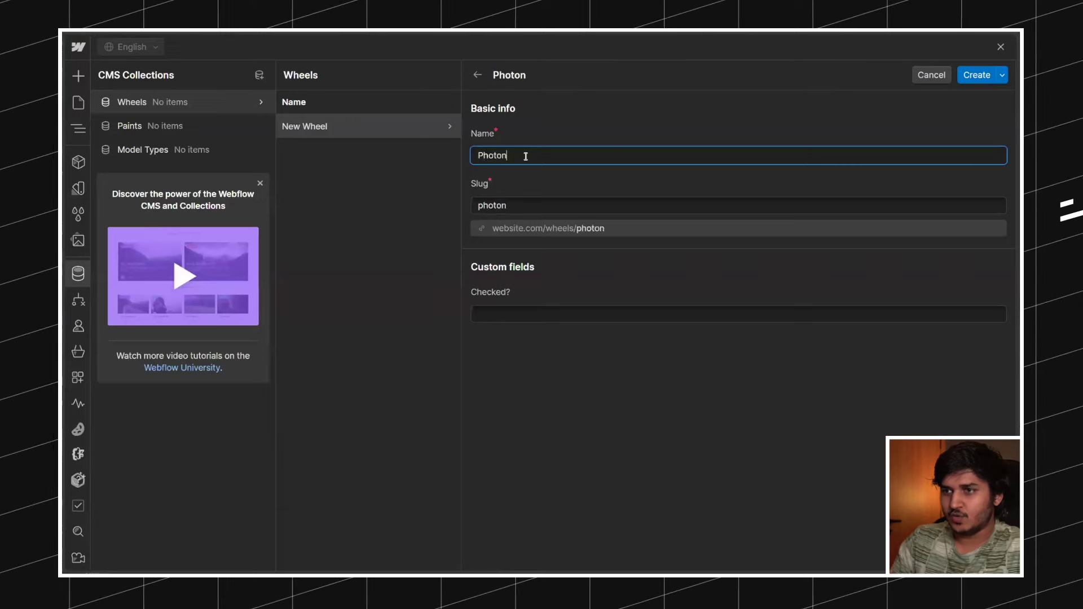
left_click(981, 74)
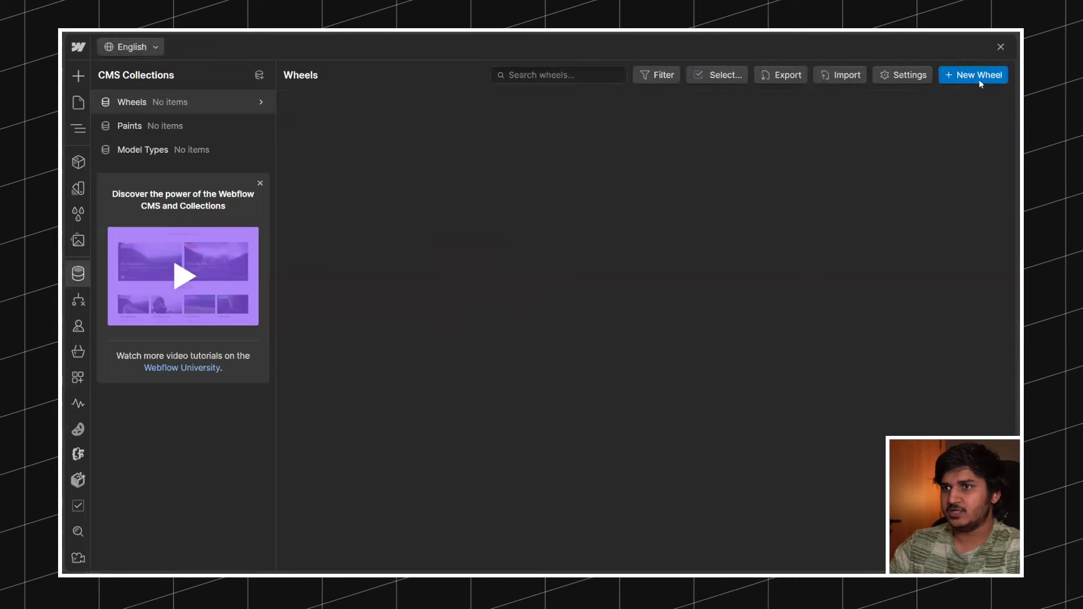
Step: Create a second Wheels item named Nova
left_click(970, 81)
left_click(559, 155)
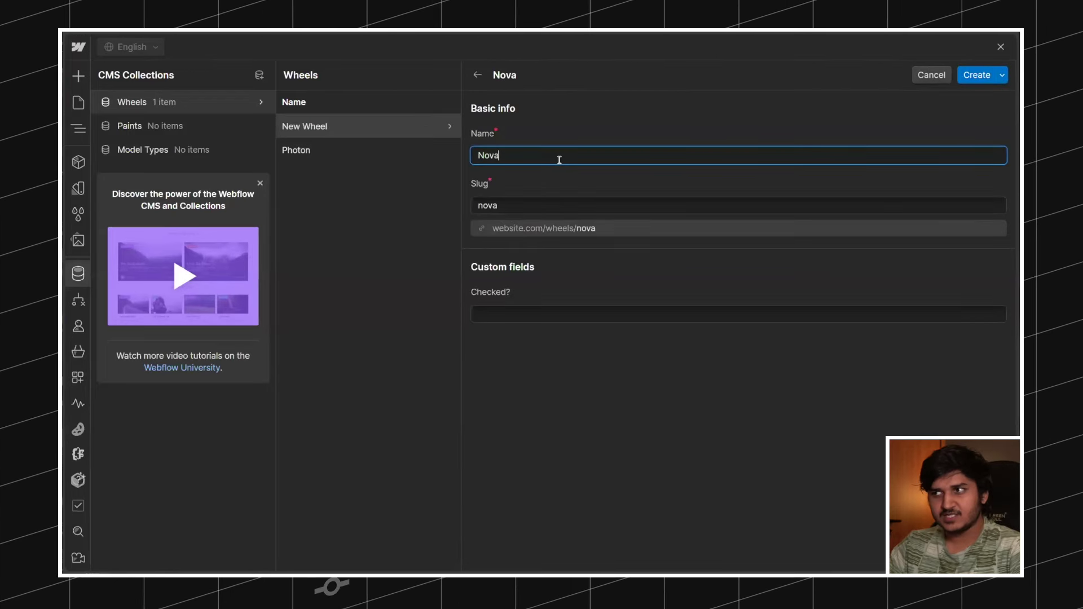
left_click(970, 72)
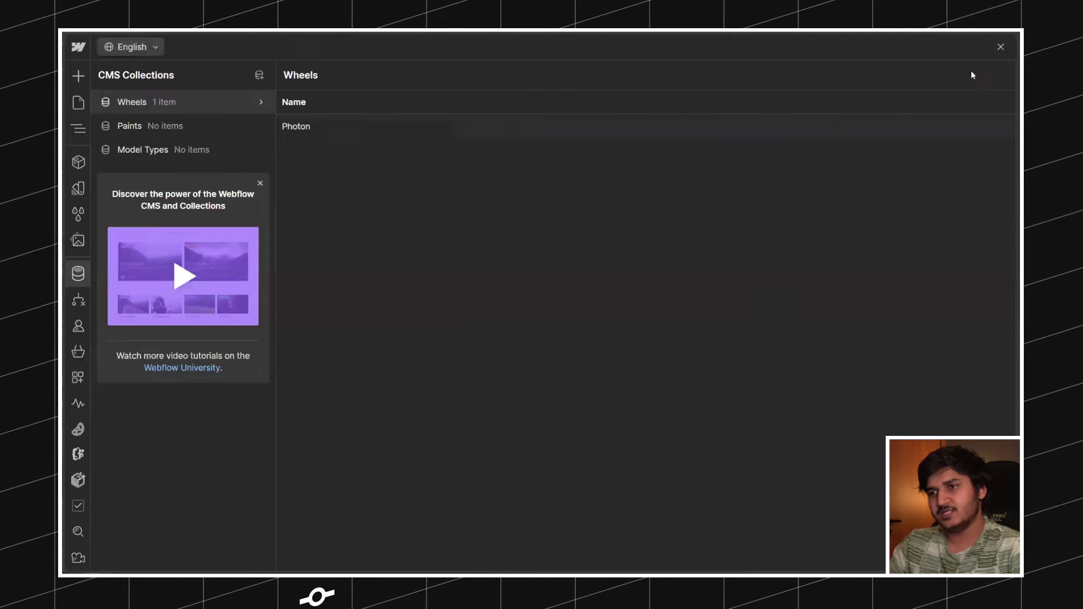
Step: Create three items named Red, Blue and White in the Paints collection
left_click(167, 129)
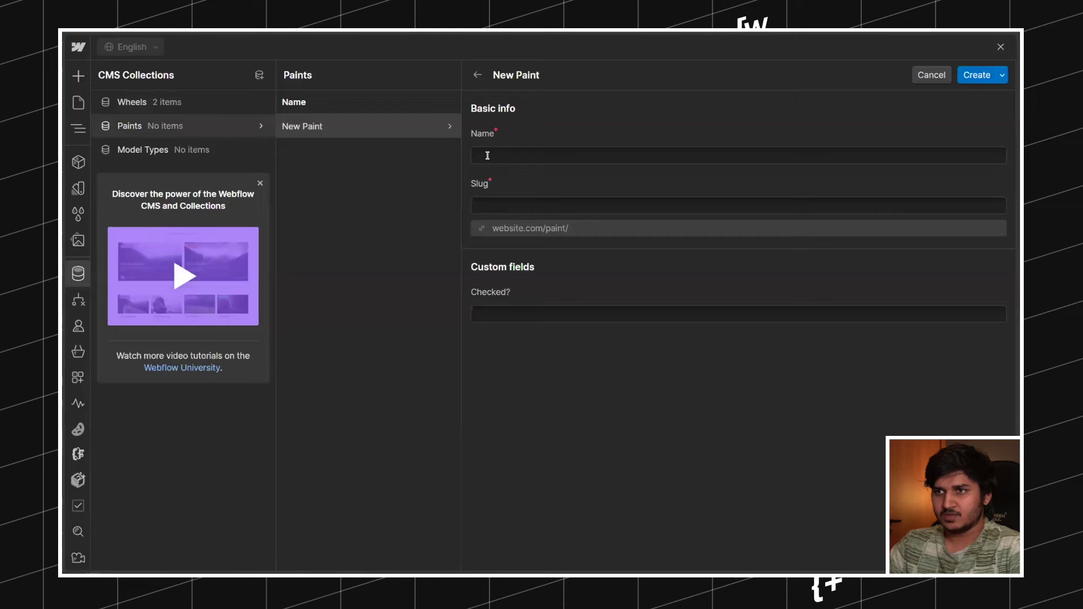
left_click(487, 156)
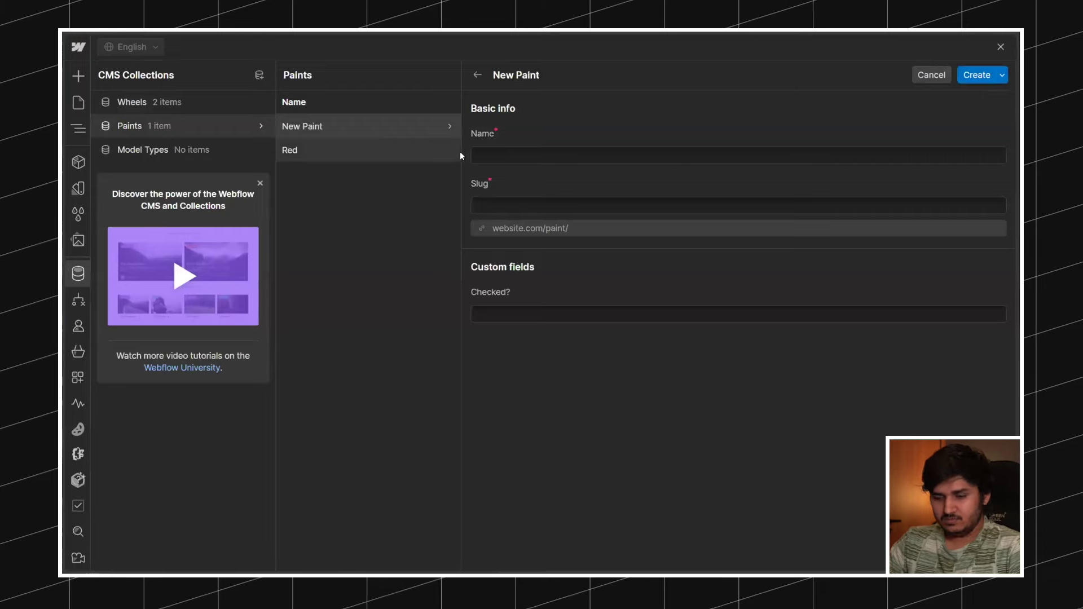
left_click(480, 156)
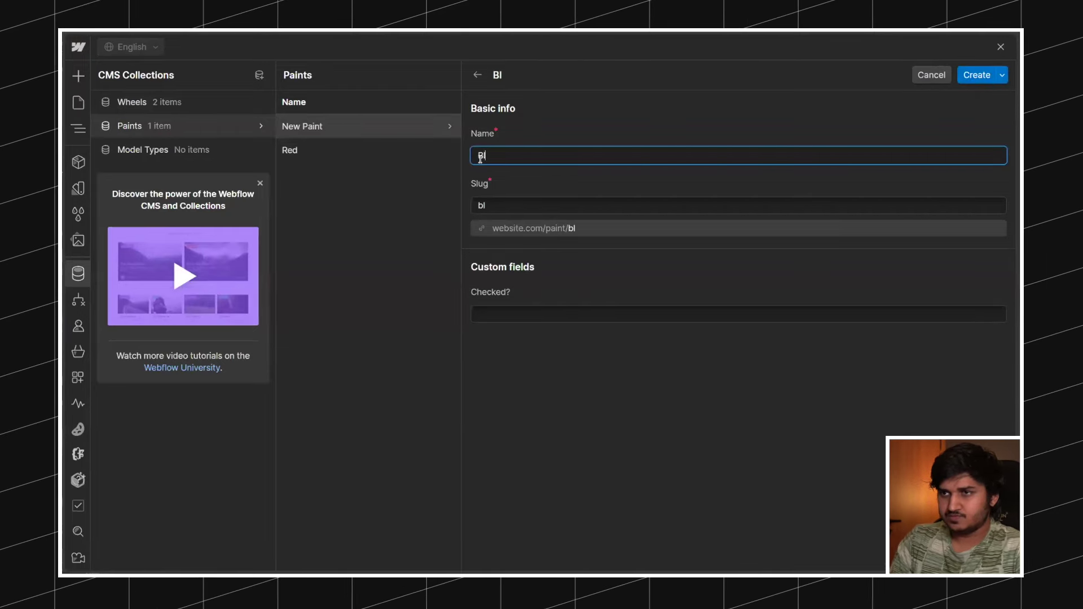
left_click(996, 73)
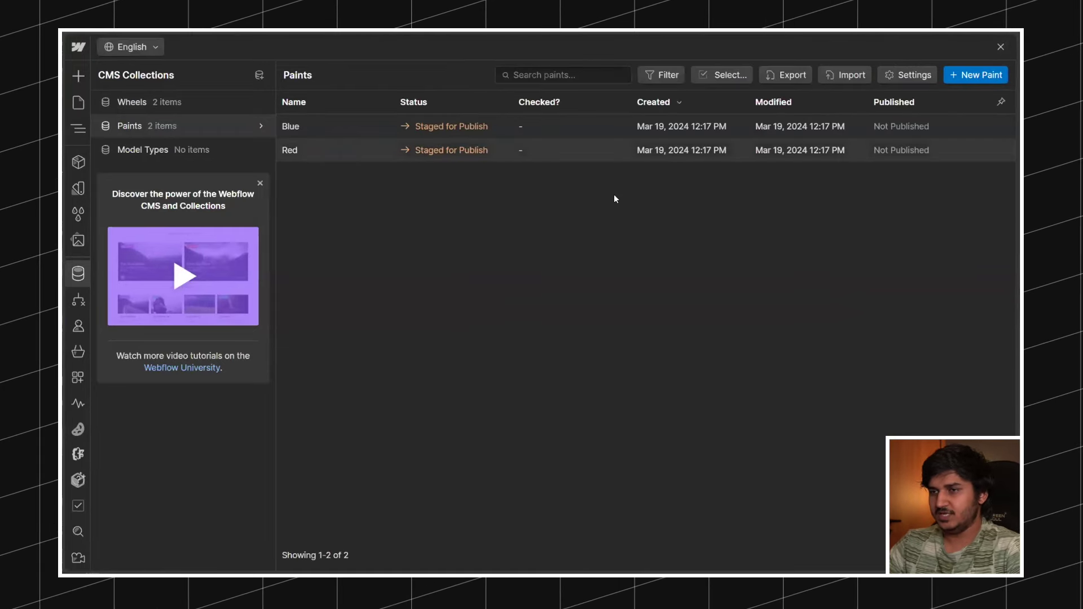
left_click(494, 153)
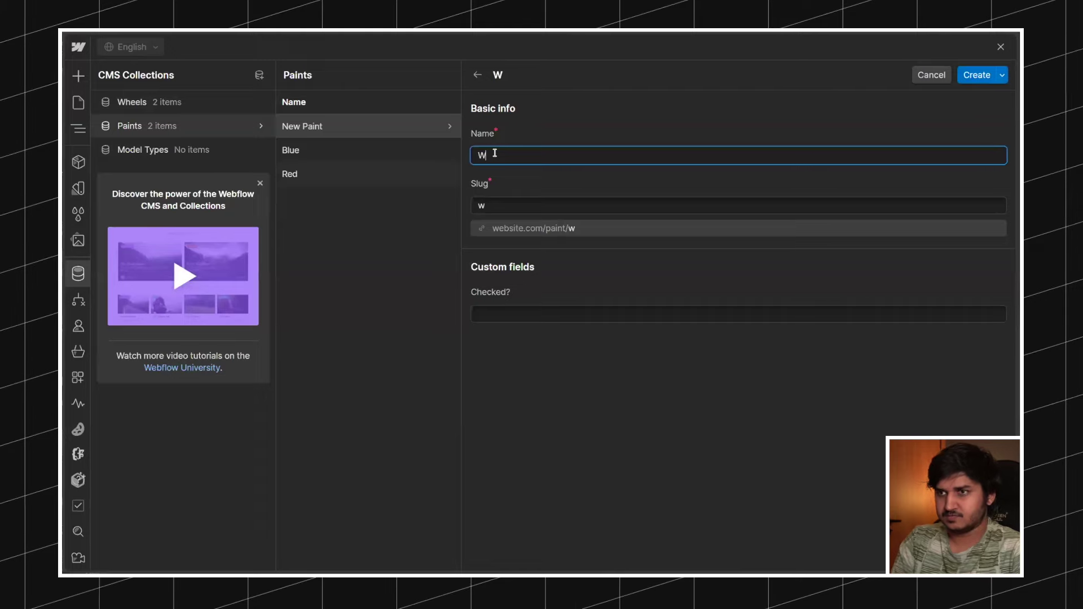
key("Return")
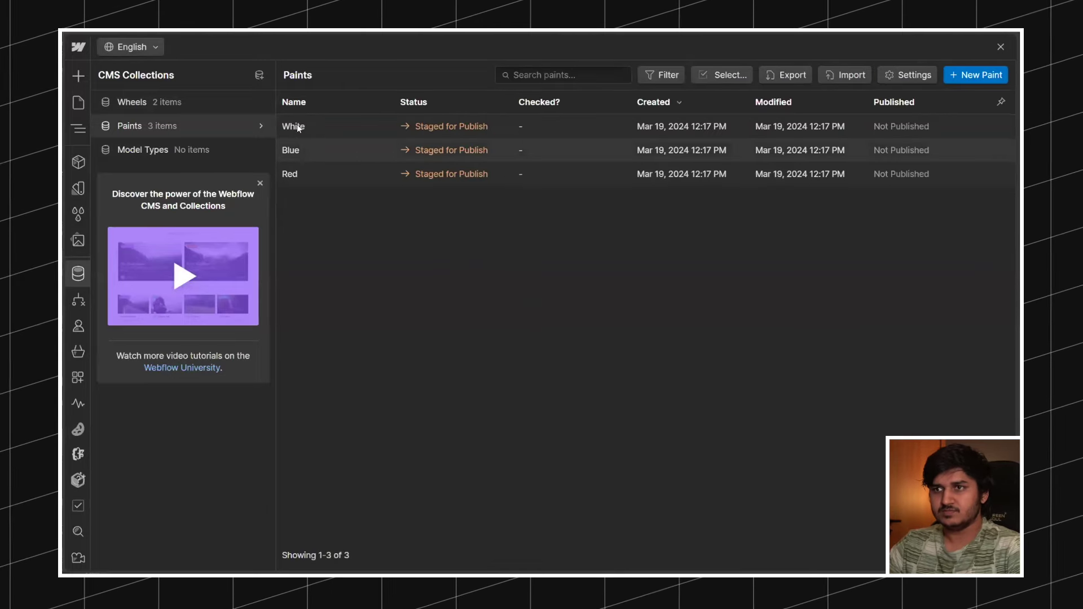
left_click(206, 108)
left_click(202, 125)
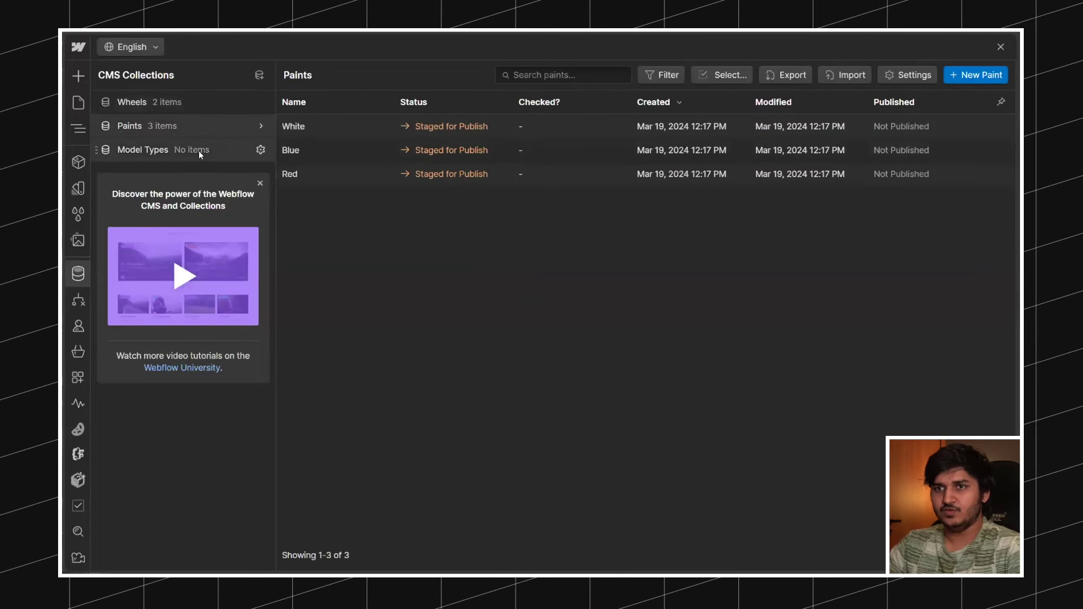
Step: Create an item named Rear Wheel Drive in the Model Types collection, consulting the Tesla configurator page for the options
left_click(198, 150)
left_click(961, 75)
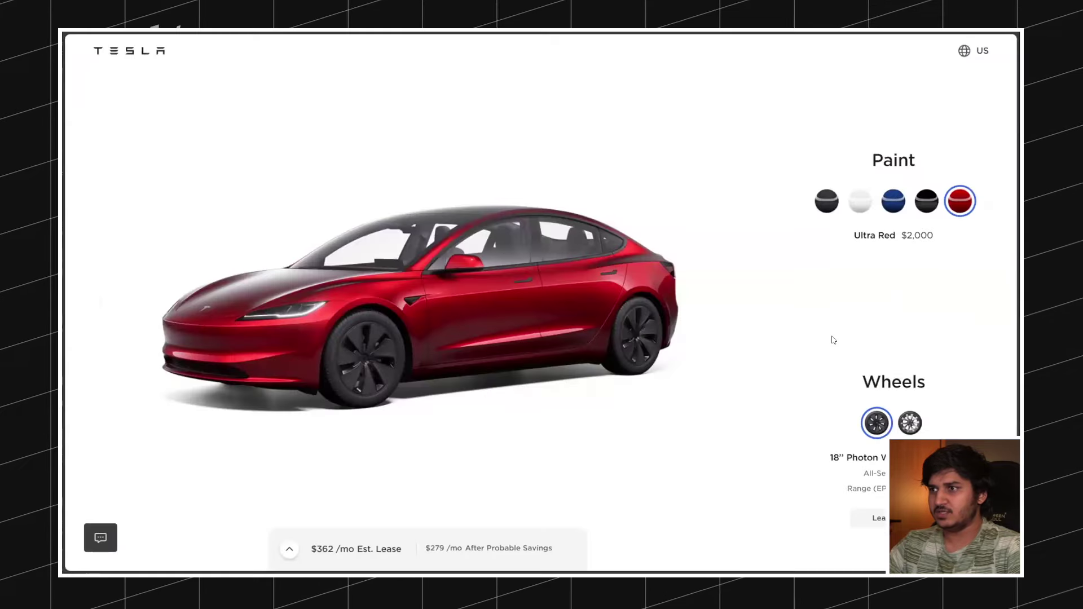
scroll(833, 339, "up", 5)
scroll(833, 339, "up", 5)
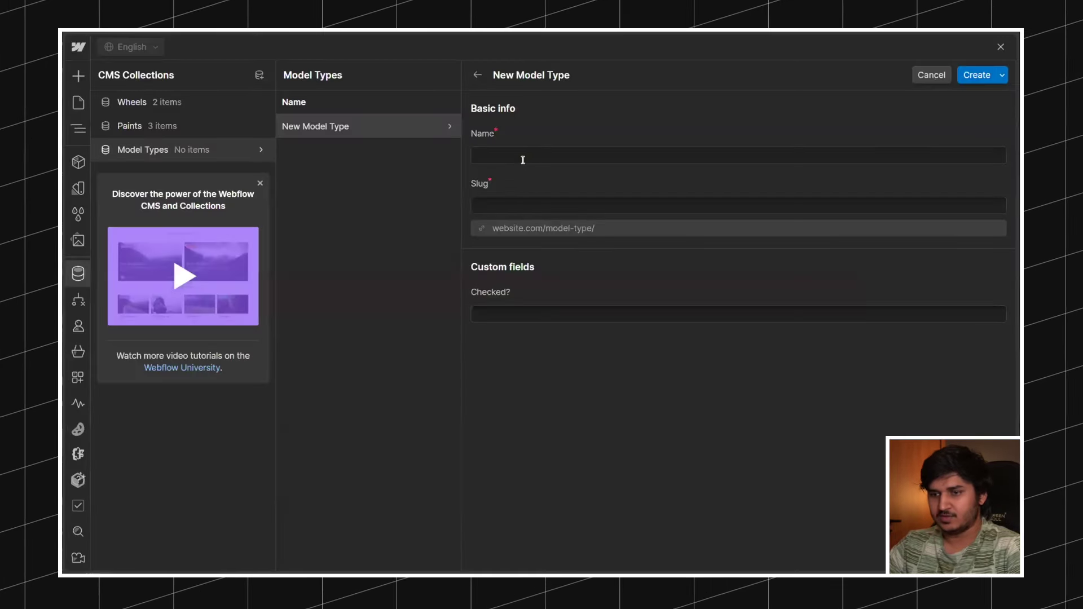
left_click(523, 160)
type("Rear")
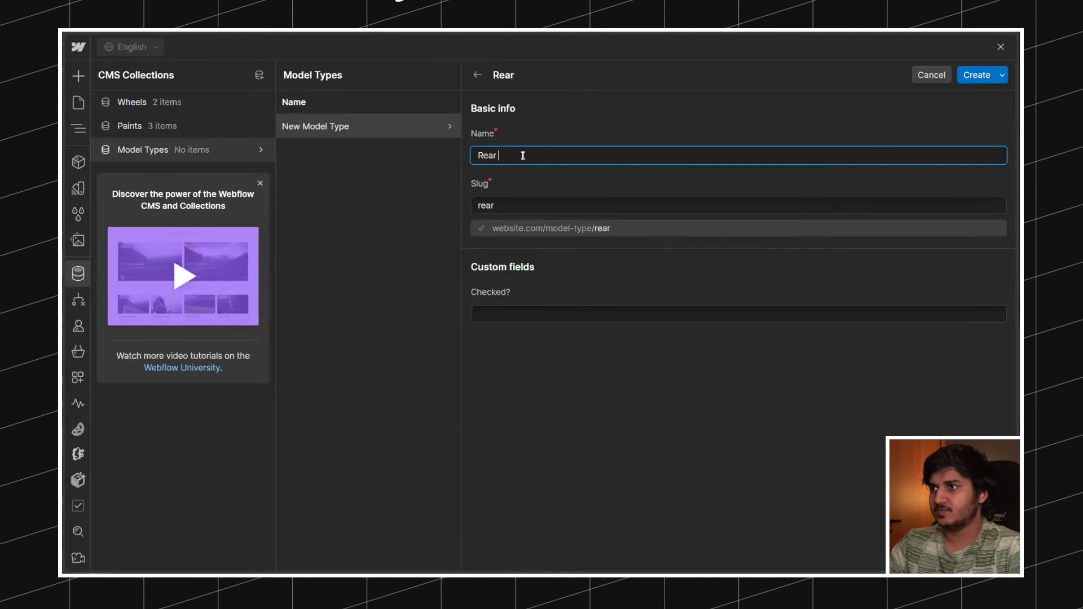
type("Wheel Drive")
left_click(811, 124)
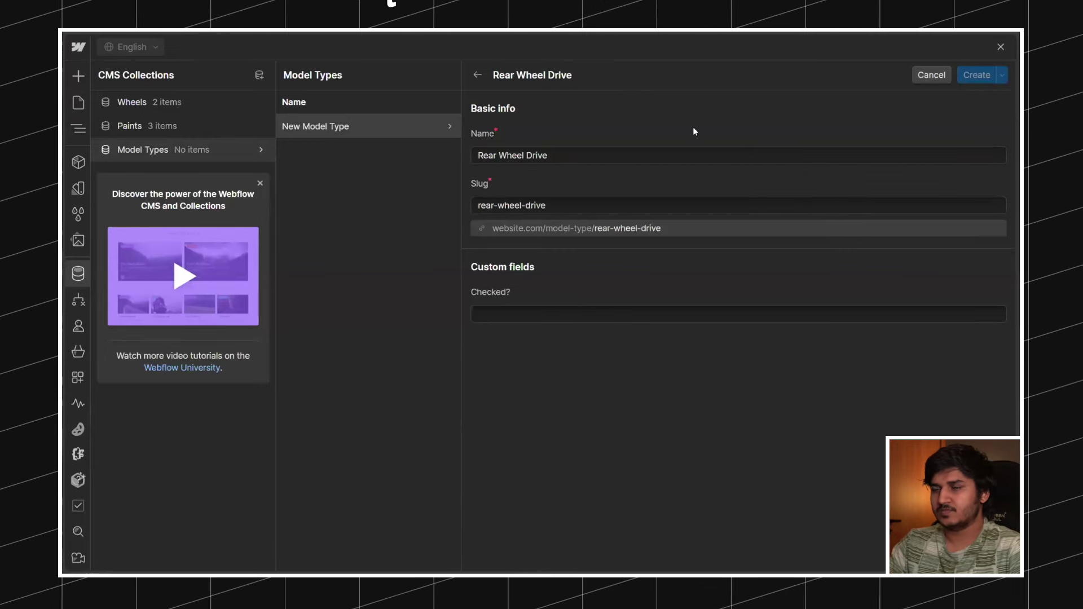
left_click(976, 75)
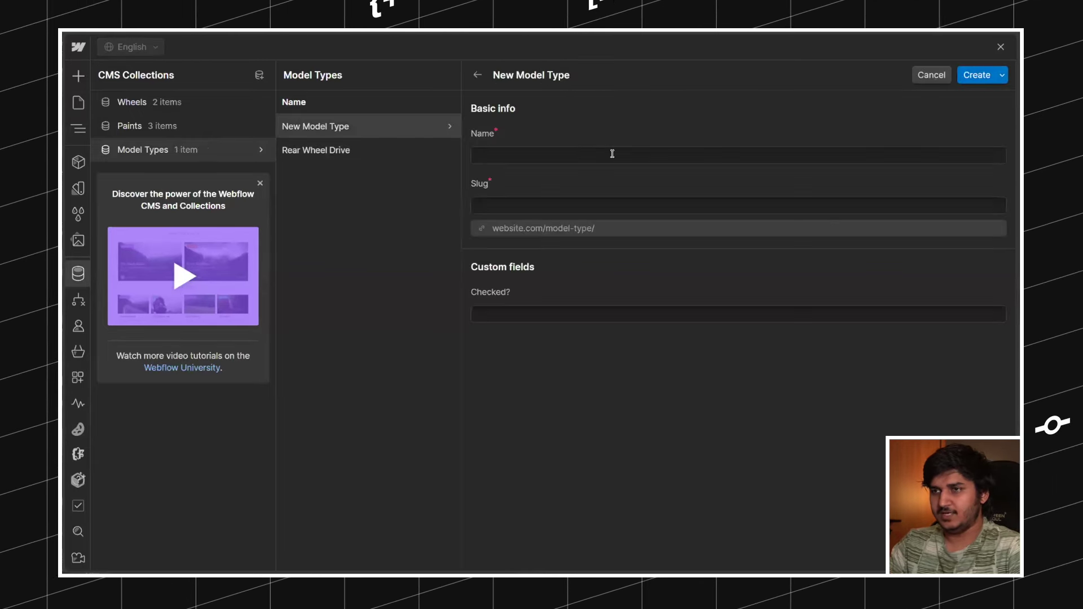
Step: Create a second Model Types item named All Wheel Drive
left_click(564, 154)
type("A")
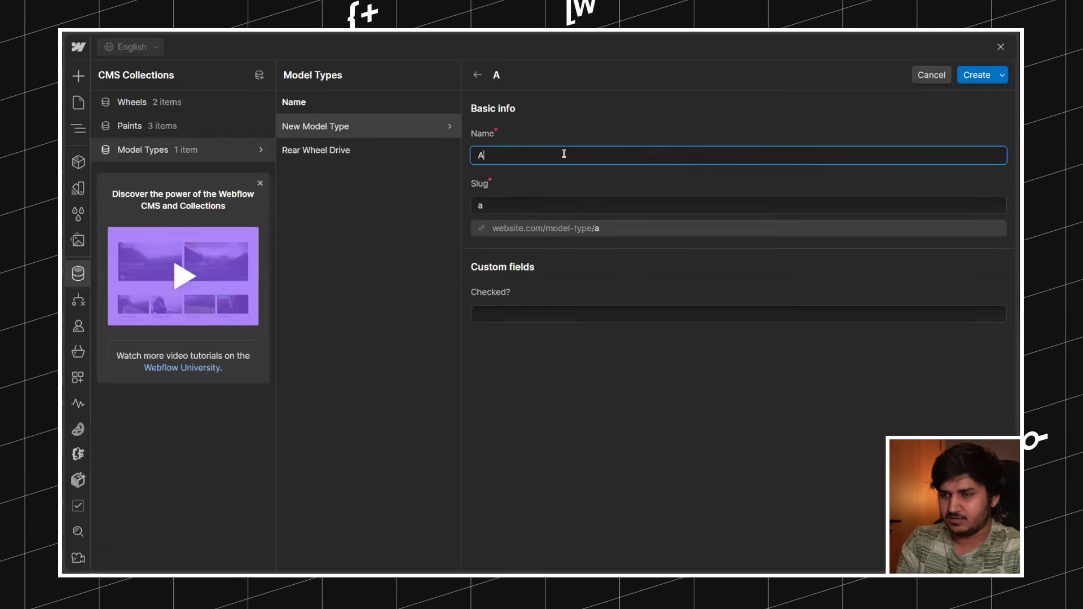
type("ll Wheel Drive")
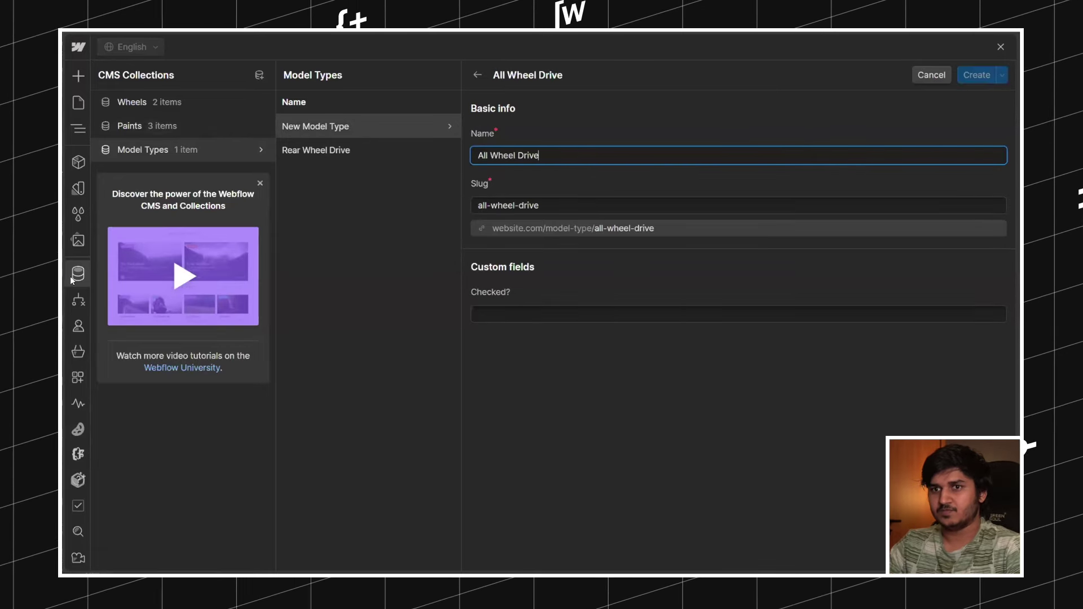
key("Return")
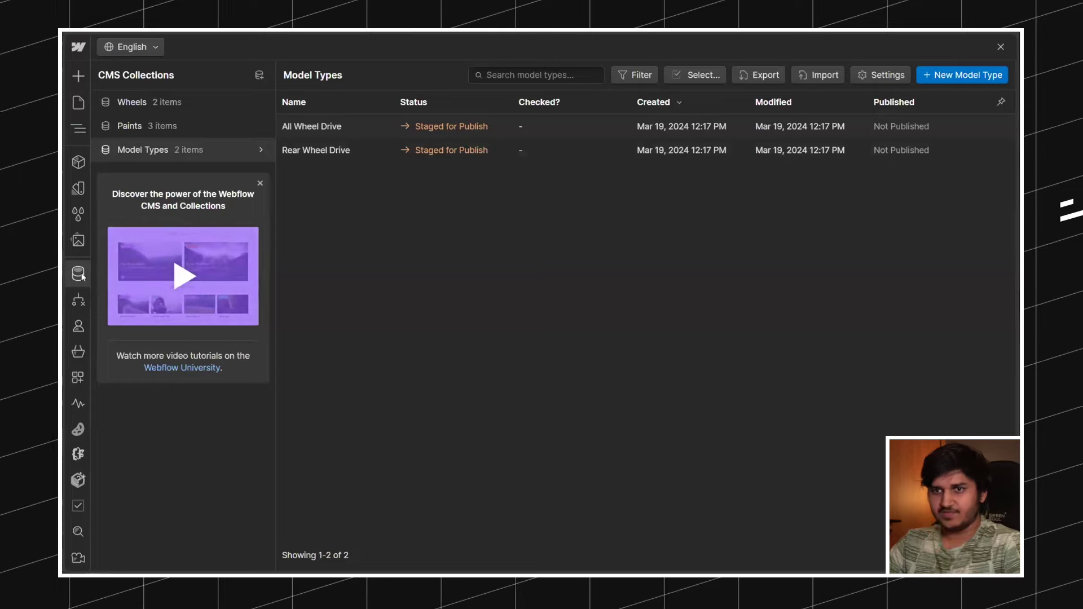
Step: Return to the Home page canvas and insert a Collection List below the Model Type field label
left_click(79, 274)
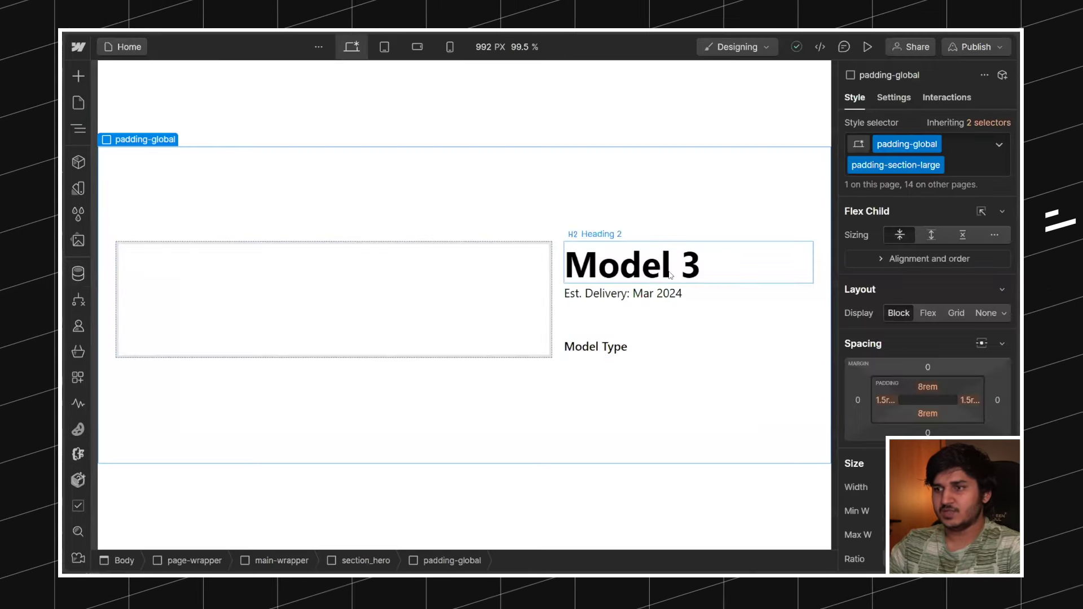
left_click(620, 358)
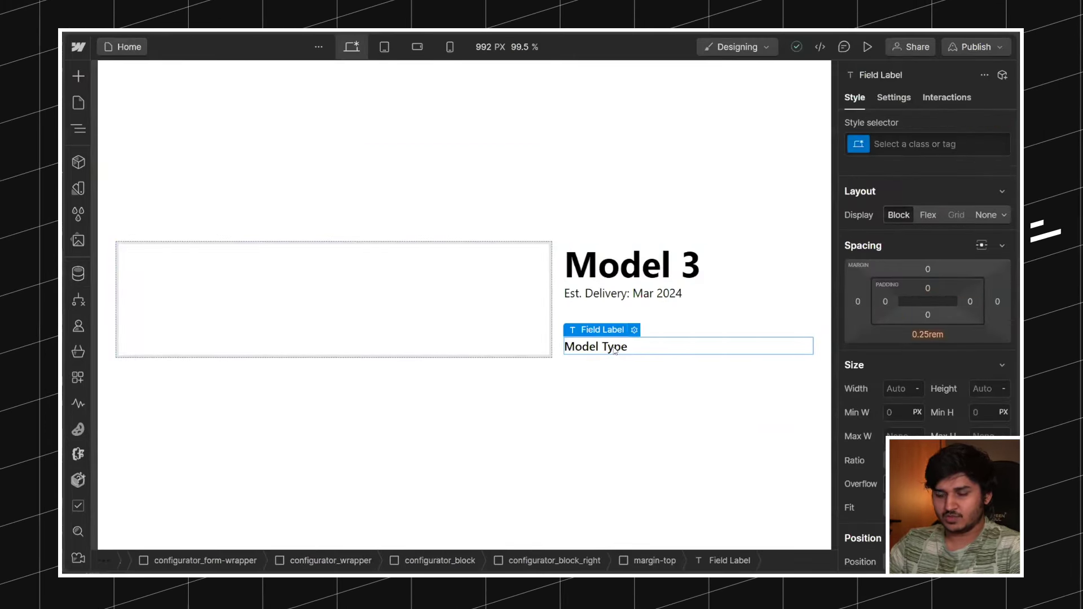
key("ctrl+k")
type("coll")
key("Return")
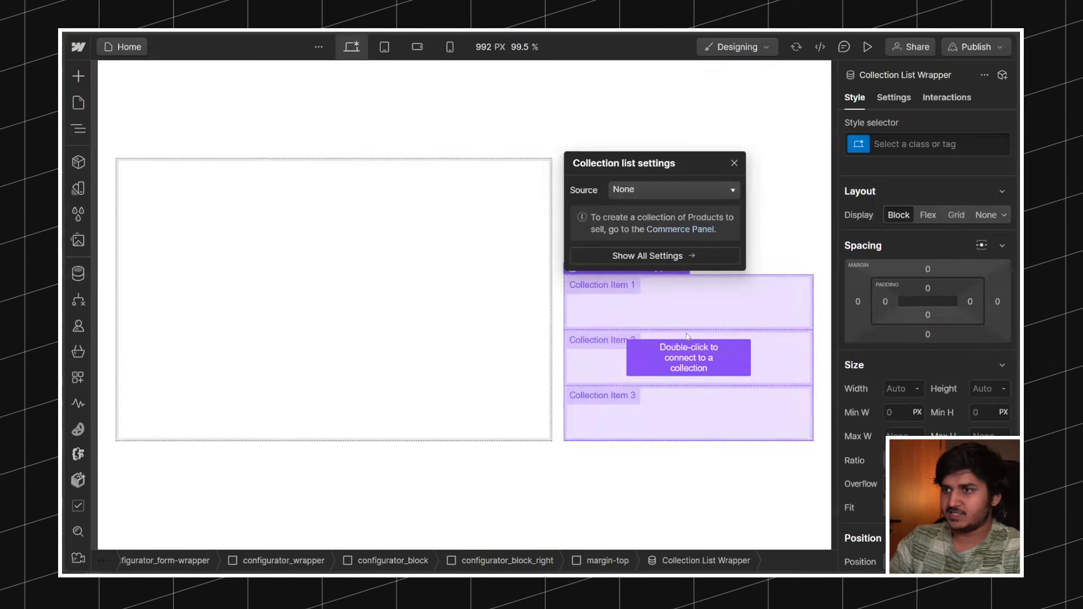
Step: Give the new Collection List Wrapper the class configurator_input-collection
left_click(925, 144)
type("configurator_block_")
key("BackSpace")
key("BackSpace")
key("BackSpace")
key("BackSpace")
key("BackSpace")
key("BackSpace")
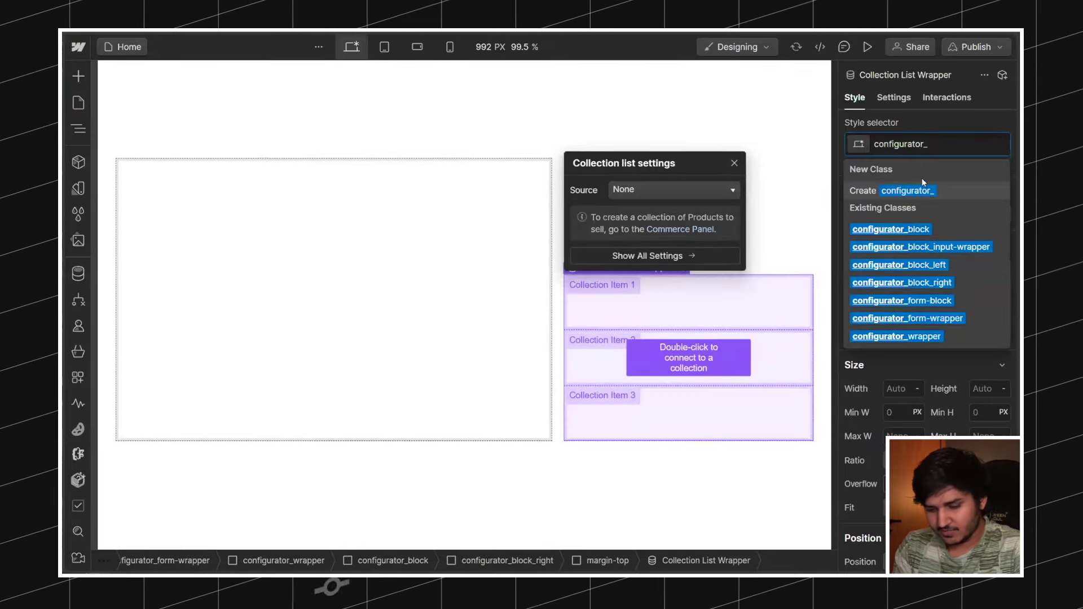
type("in")
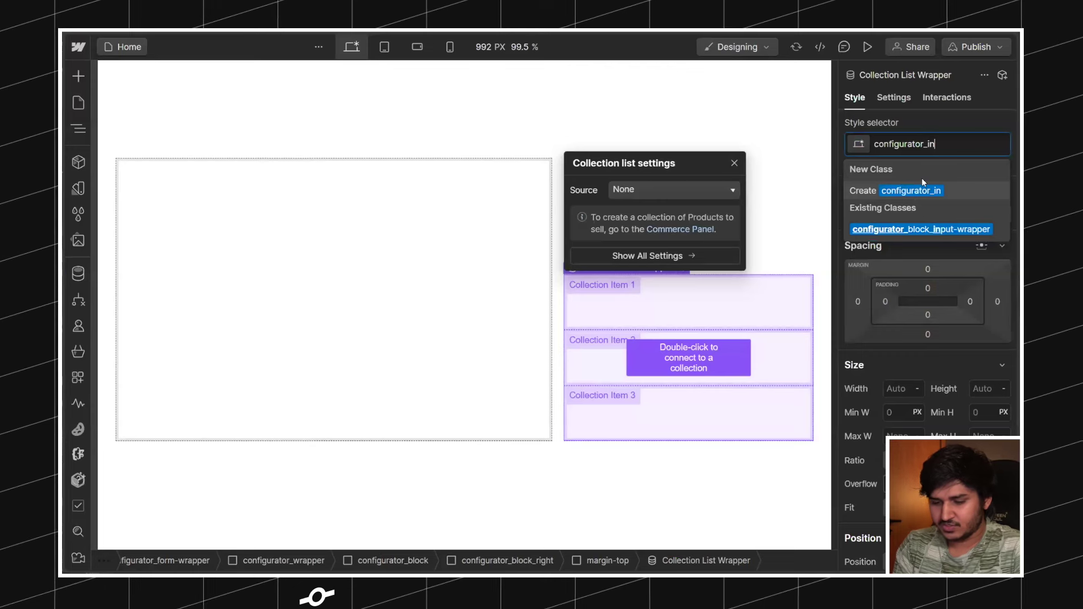
type("put-collection")
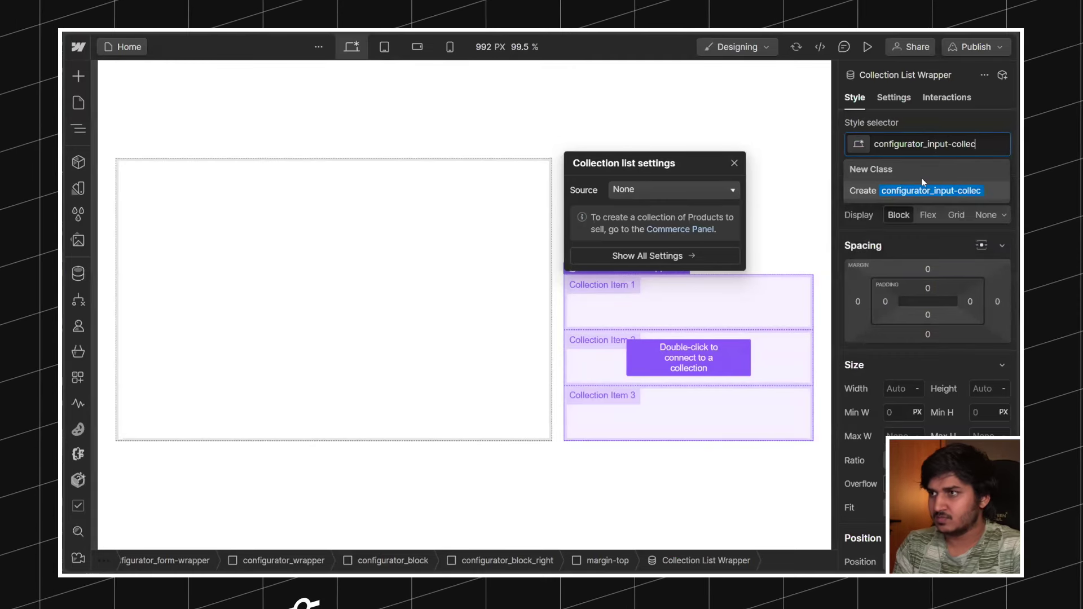
key("Return")
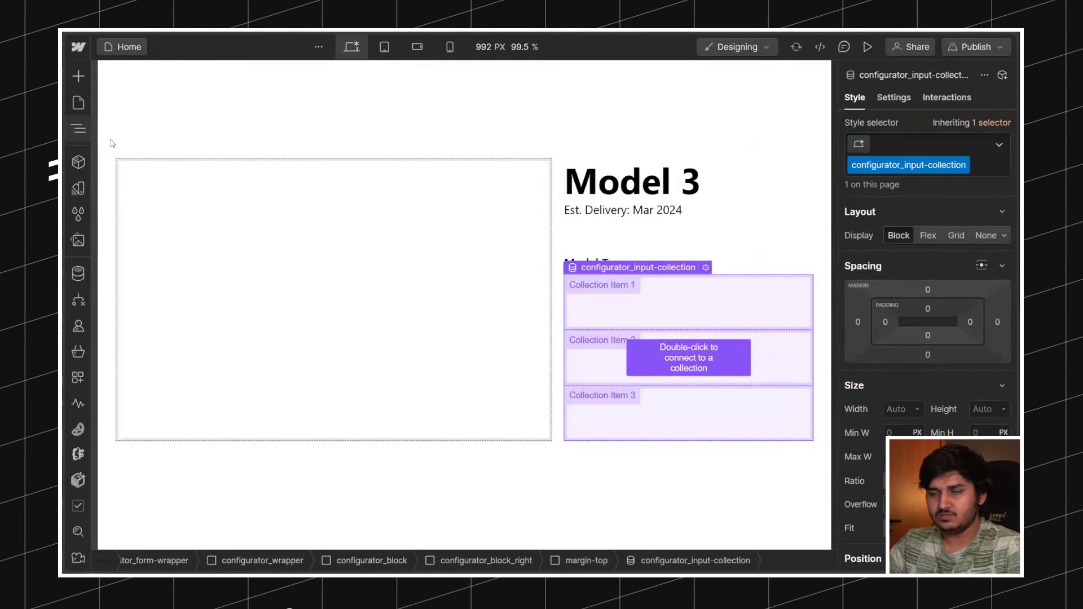
Step: Set the source of the configurator_input-collection list to the Model Types collection
key("z")
left_click(894, 98)
left_click(903, 287)
left_click(903, 286)
left_click(904, 307)
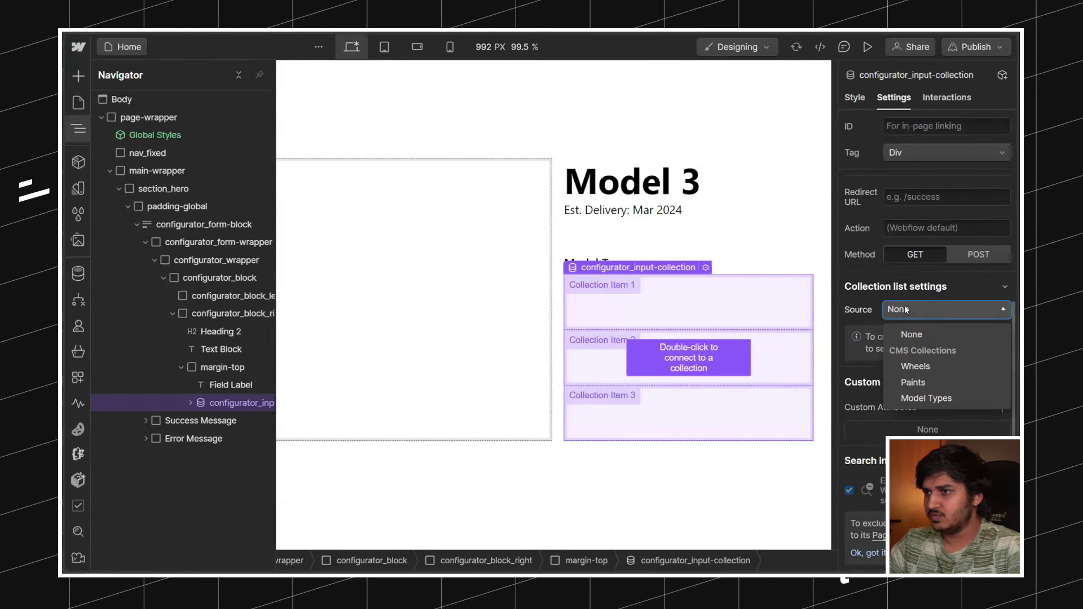
left_click(922, 398)
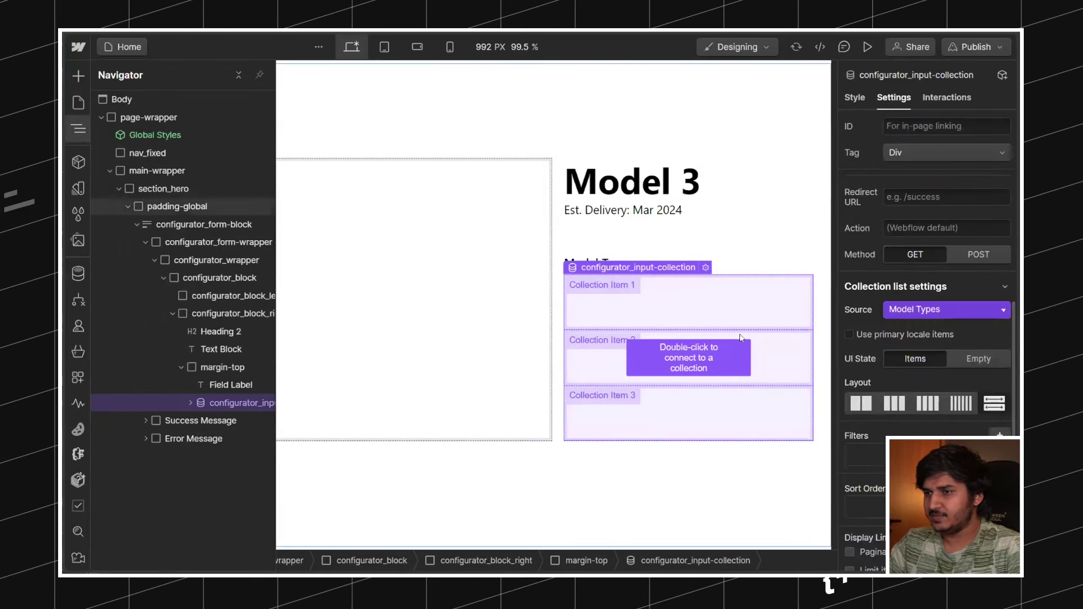
Step: Give the Collection List inside the configurator_input-collection wrapper the class configurator_input_list
left_click(643, 329)
left_click(598, 289)
left_click(643, 329)
left_click(231, 420)
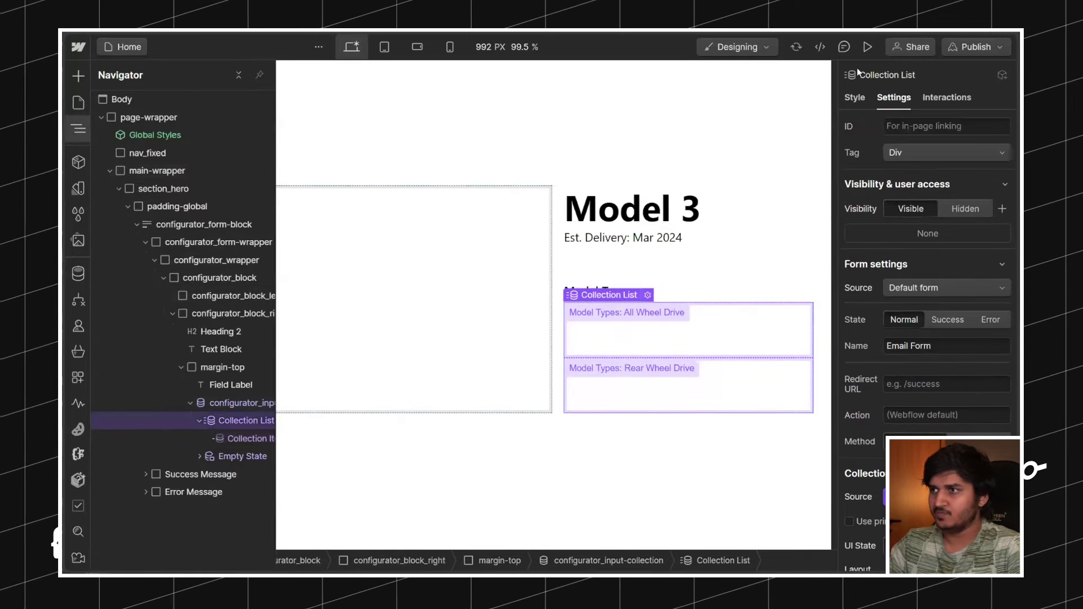
key("s")
left_click(934, 142)
type("configurator_")
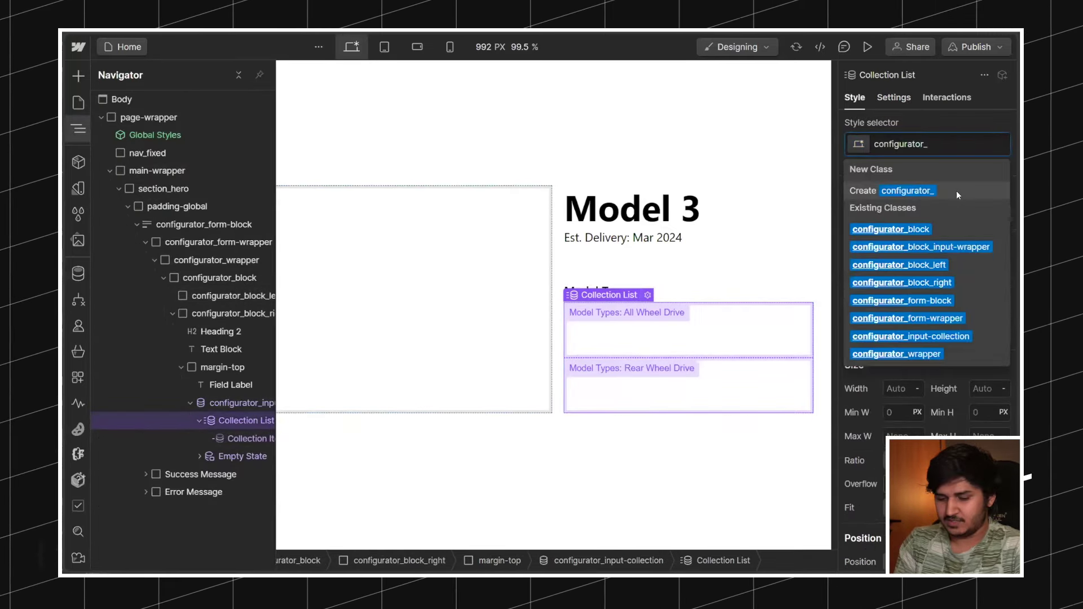
type("inp")
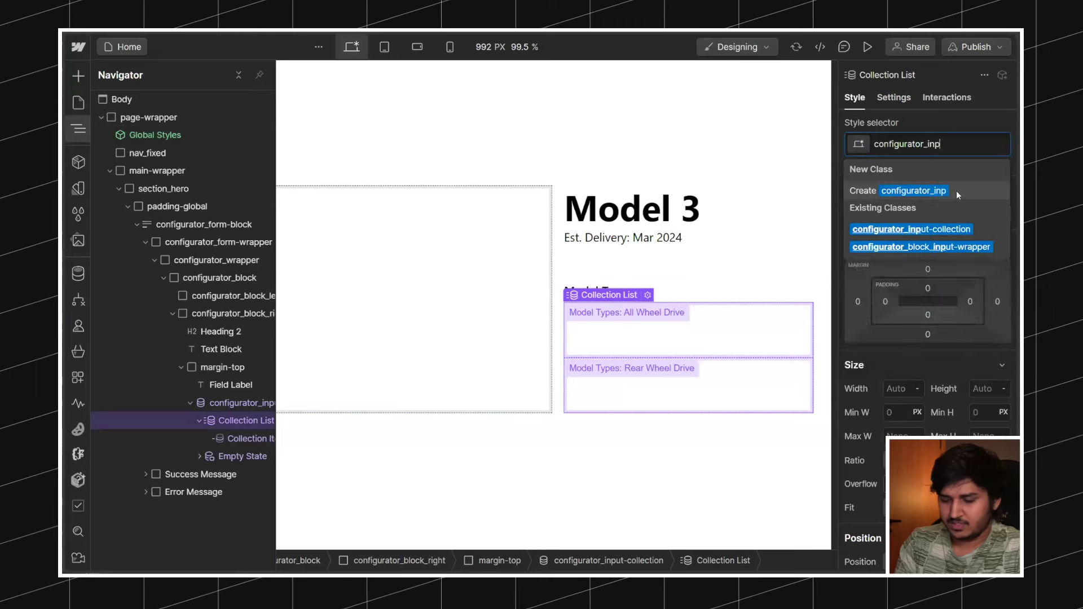
type("ut_col")
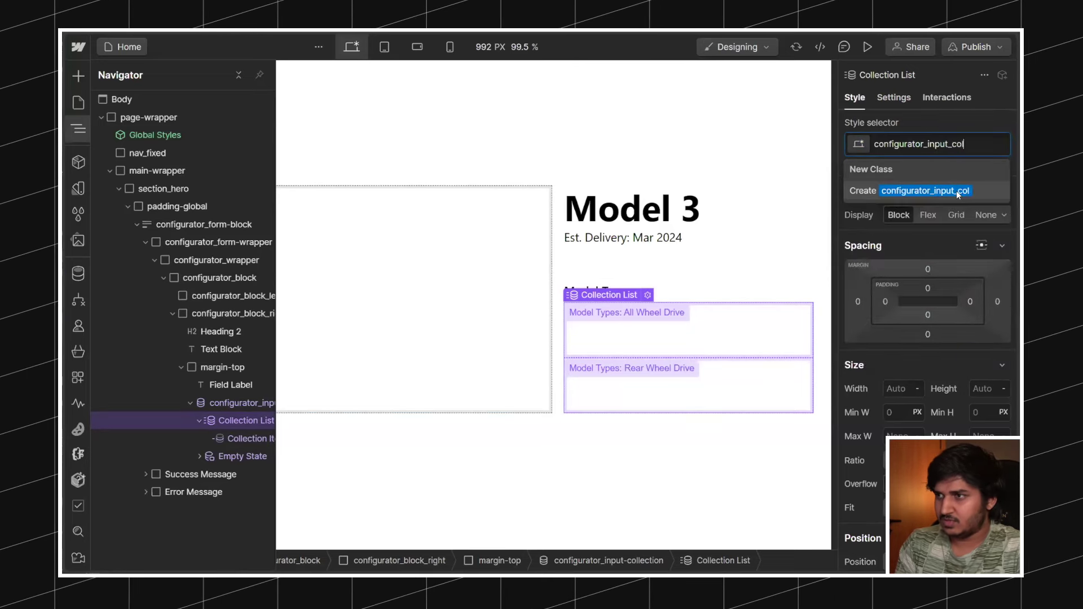
key("BackSpace")
key("BackSpace")
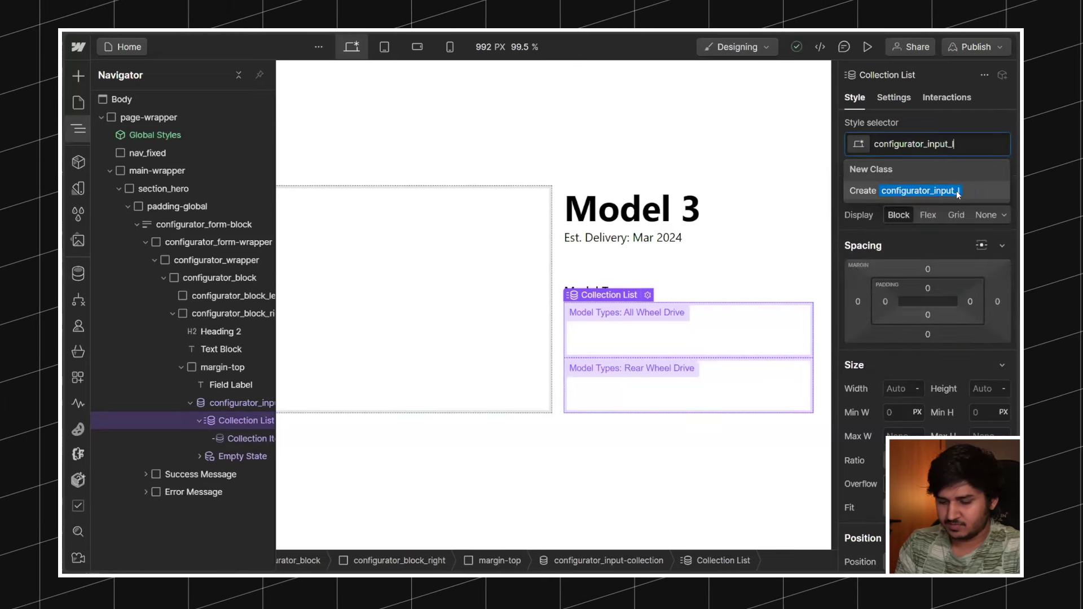
type("list")
key("Return")
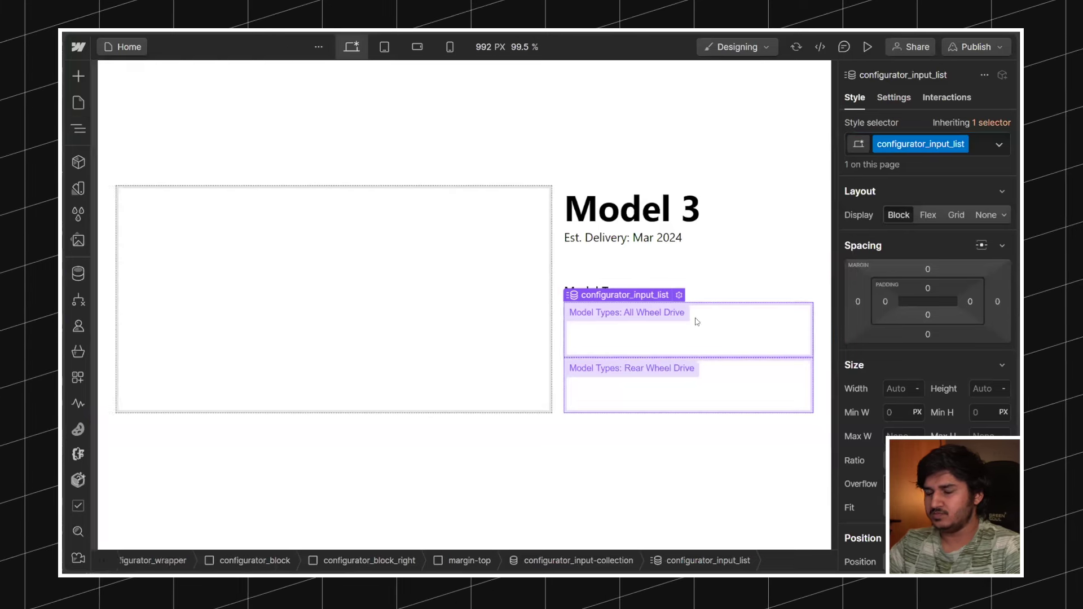
Step: Insert a Radio Button field into the Collection Item of the Model Types list
left_click(701, 315)
key("ctrl+k")
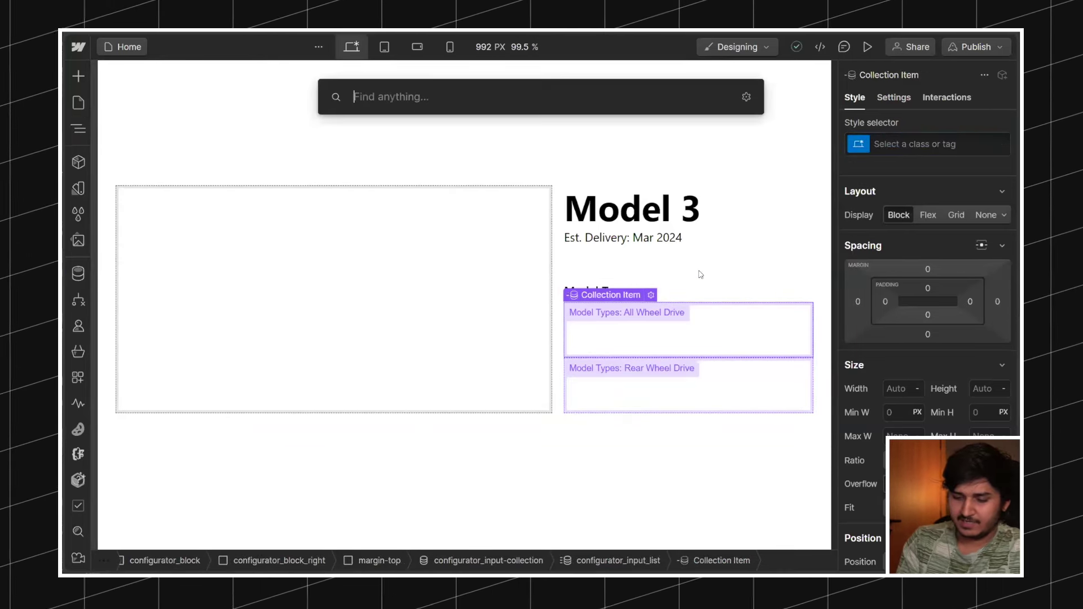
type("c")
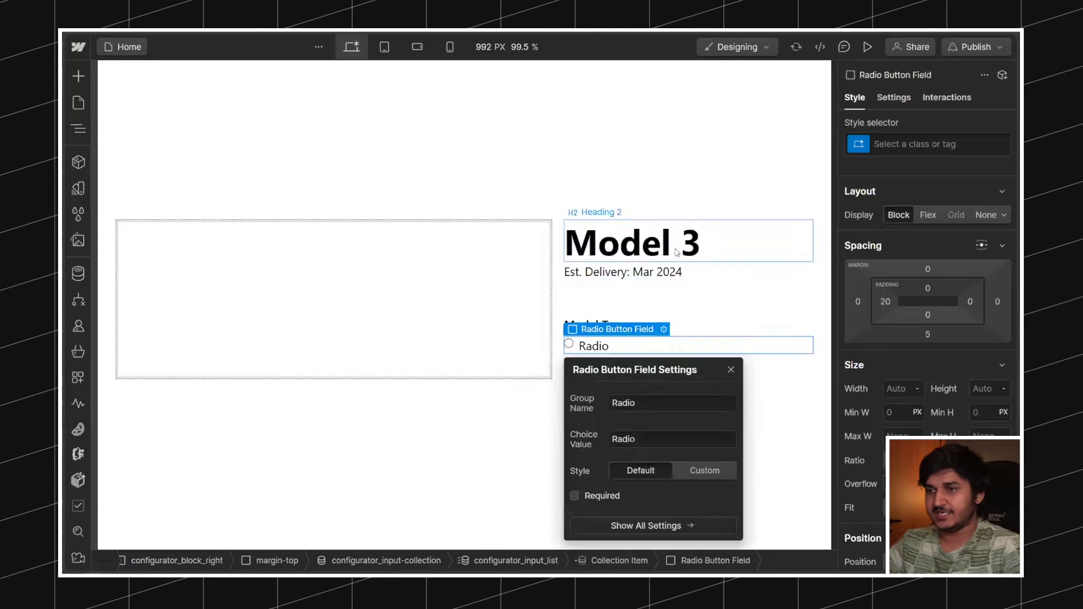
Step: Bind the Radio Button Label's text to the Name field of the Model Types collection
left_click(599, 347)
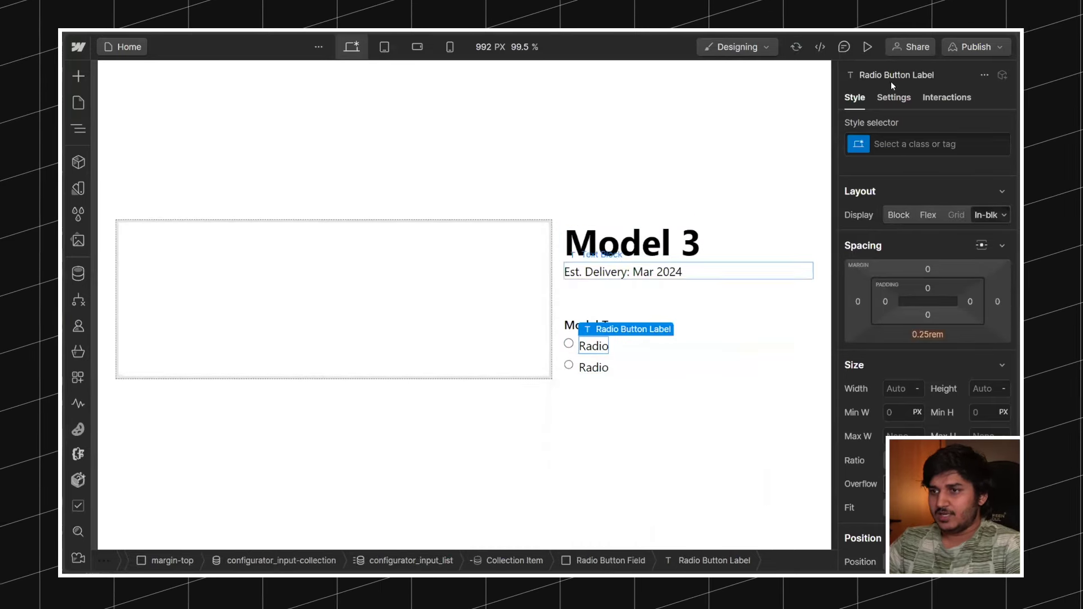
left_click(893, 97)
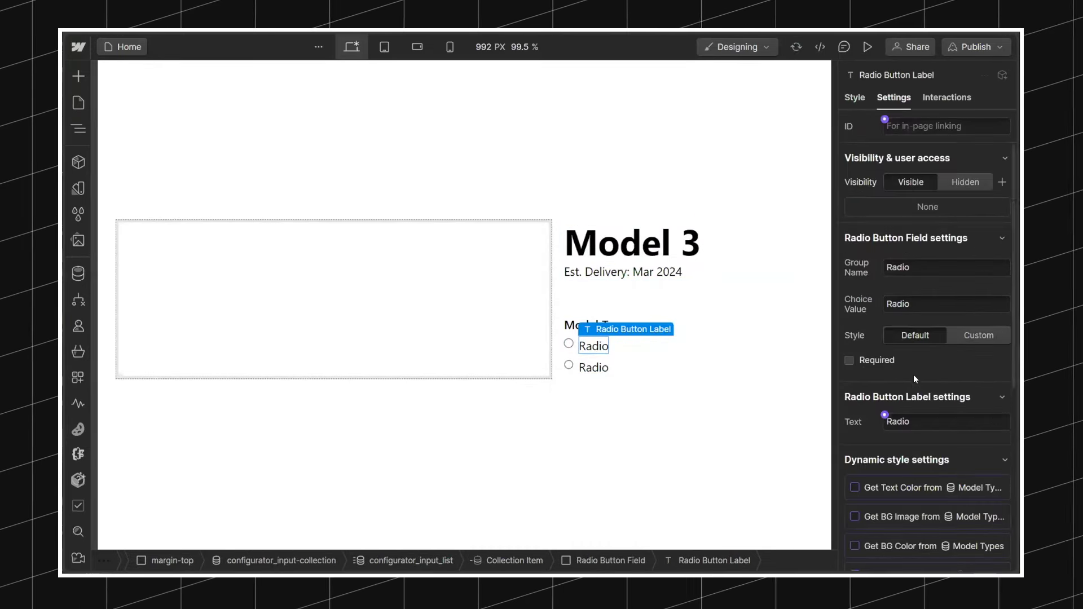
left_click(885, 418)
left_click(887, 467)
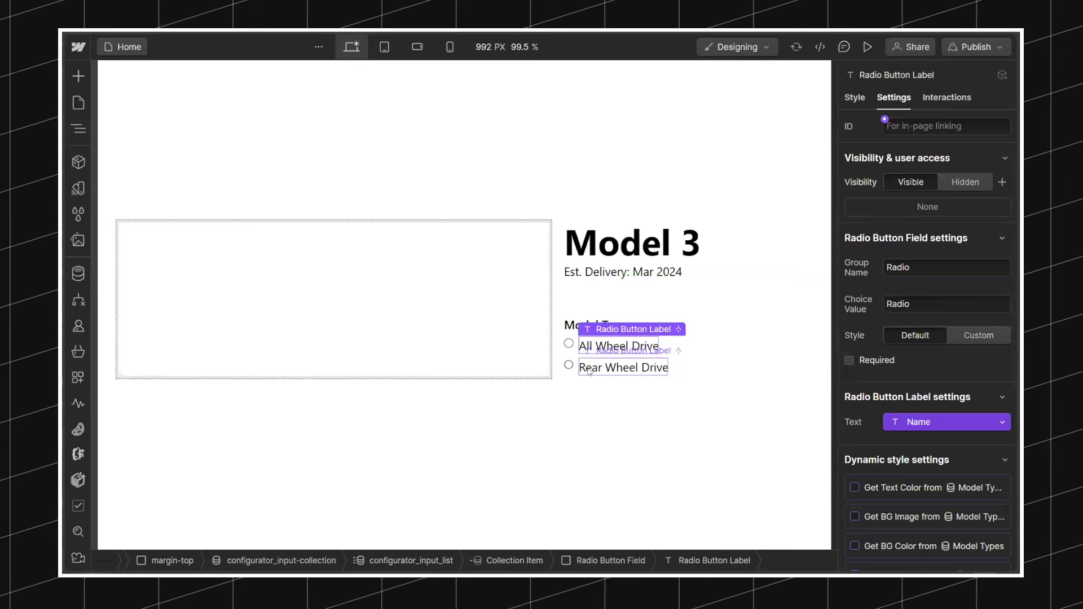
Step: Examine the group name and choice value settings of the radio button fields and labels in both collection items
left_click(568, 365)
left_click(598, 368)
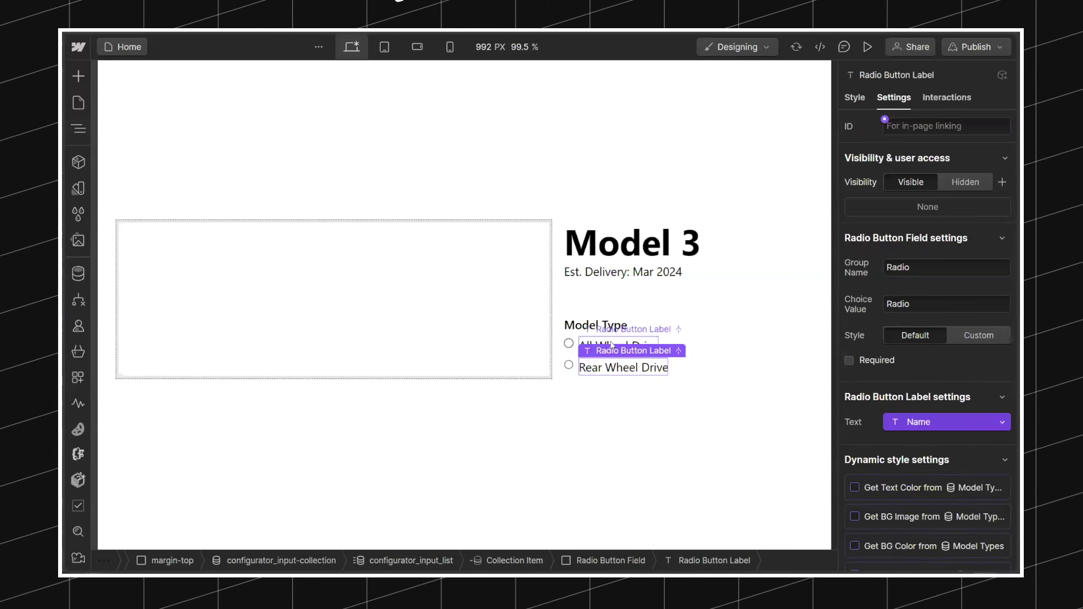
left_click(612, 345)
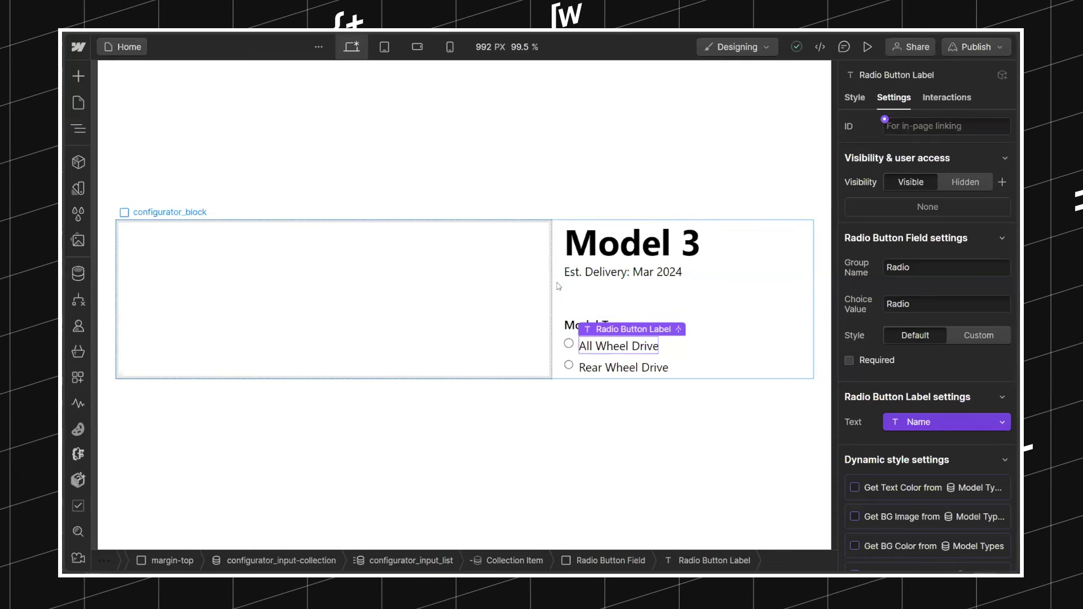
left_click(575, 350)
left_click(575, 370)
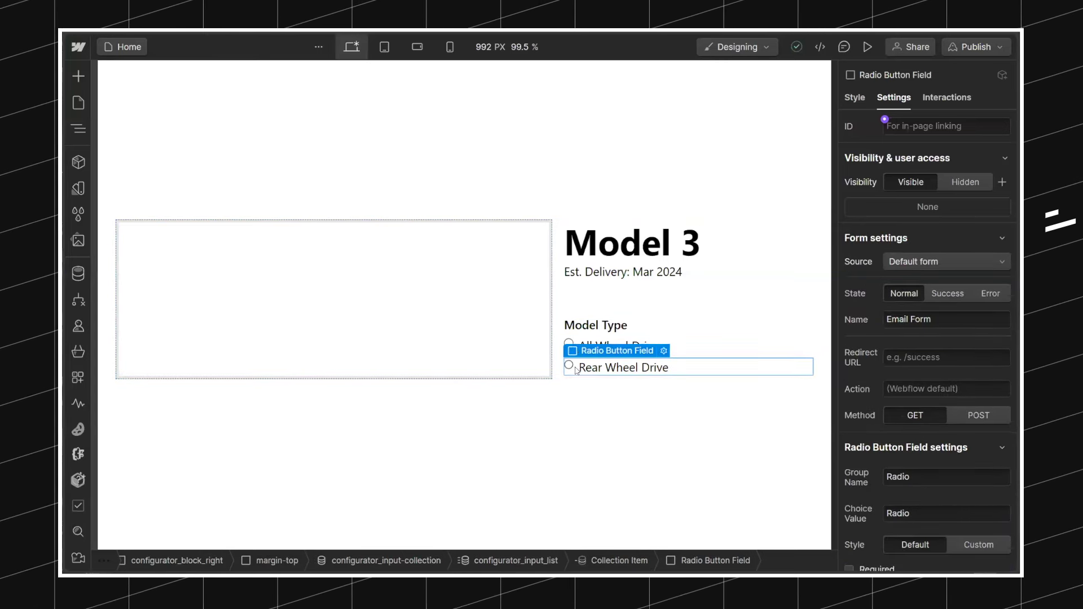
left_click(574, 345)
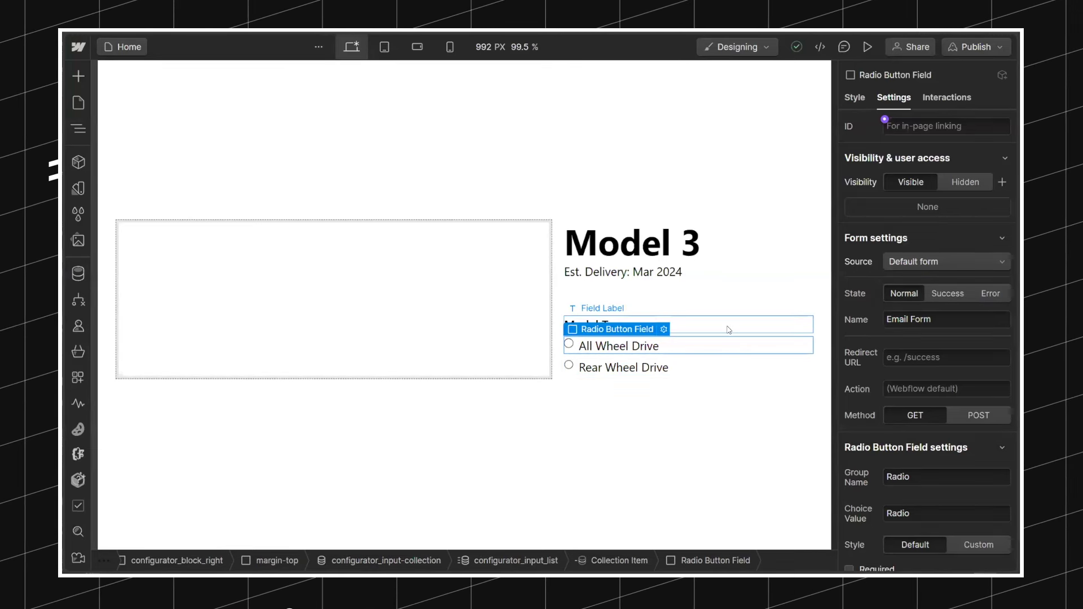
scroll(965, 488, "down", 5)
left_click(919, 258)
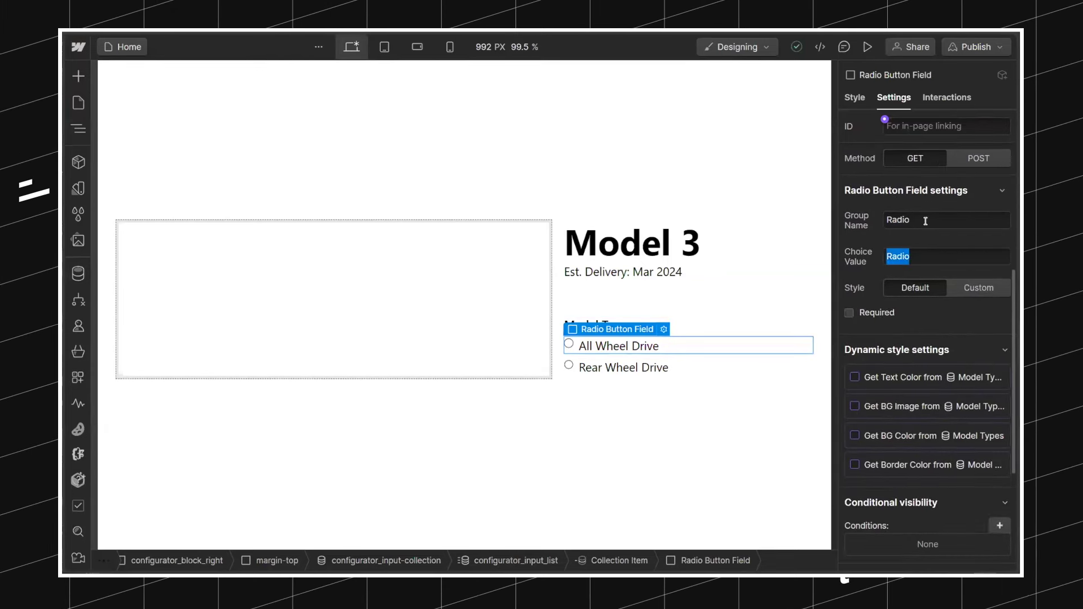
left_click(590, 345)
left_click(590, 346)
left_click(576, 345)
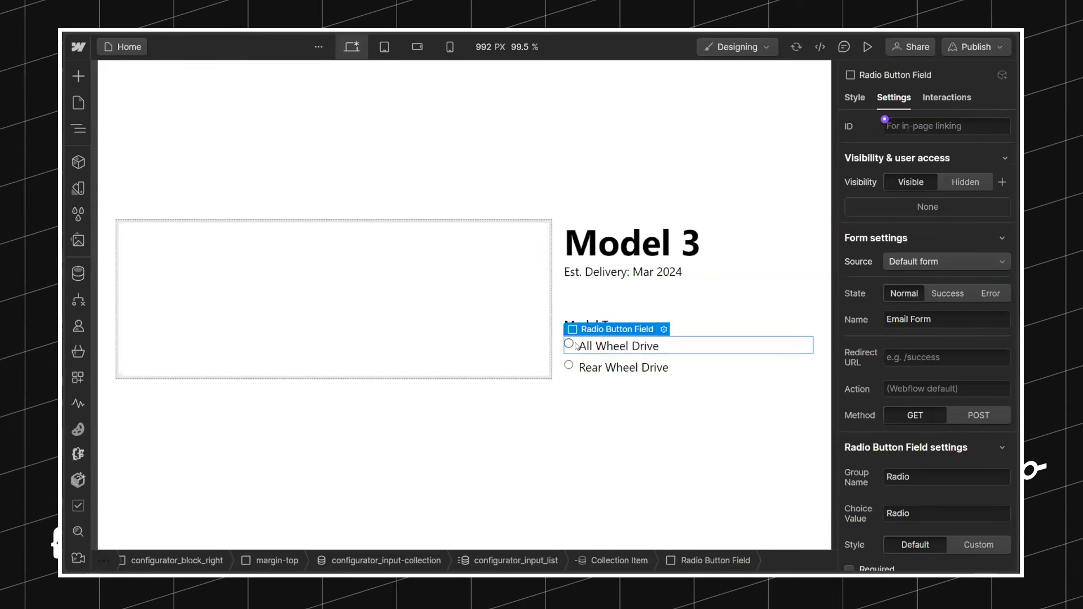
left_click(580, 345)
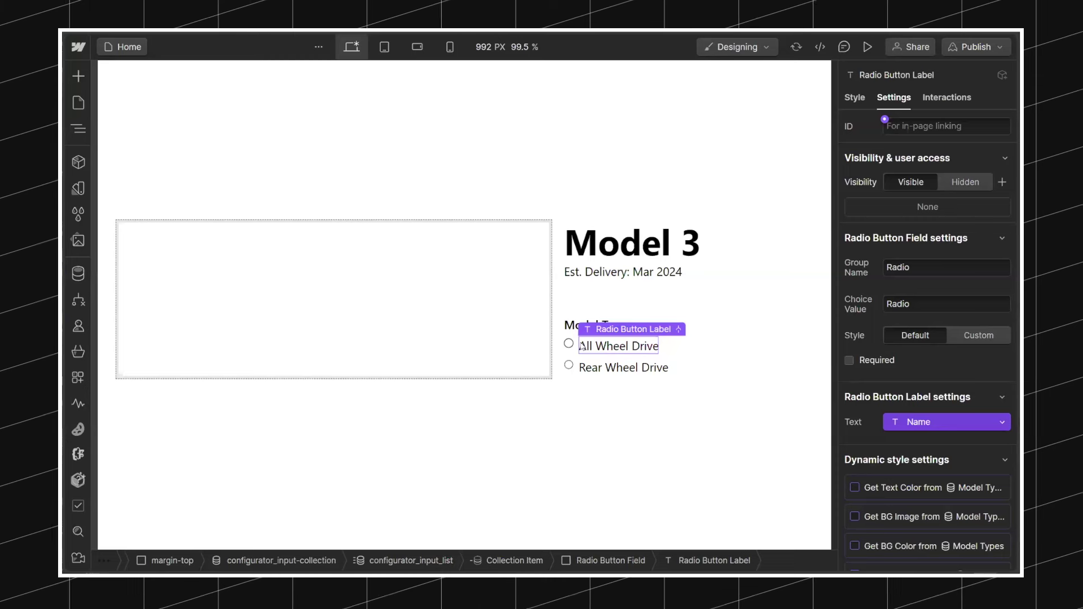
double_click(905, 303)
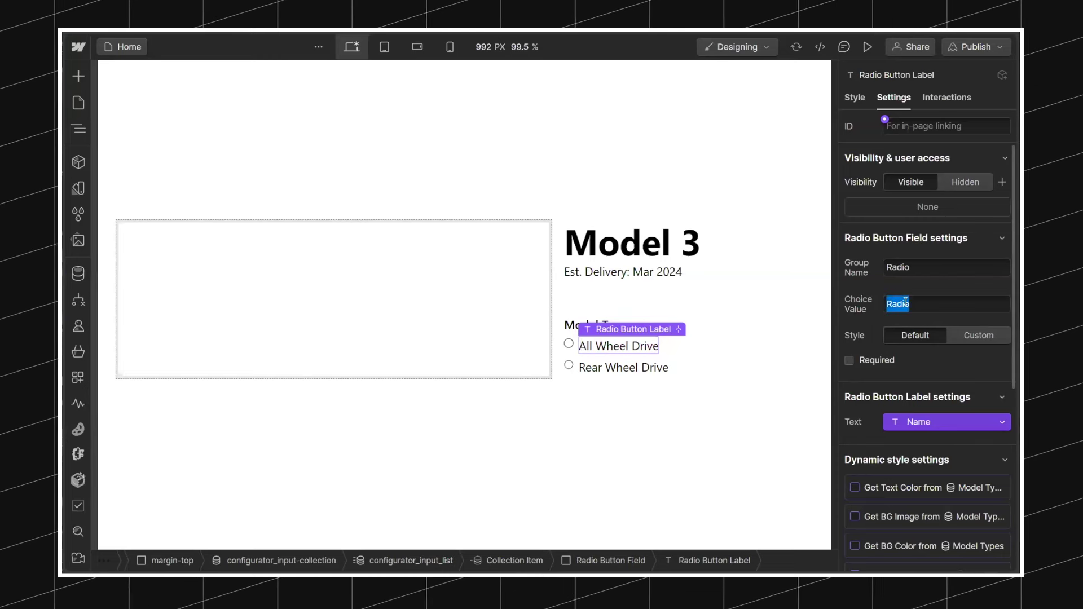
scroll(906, 301, "down", 2)
scroll(906, 300, "up", 2)
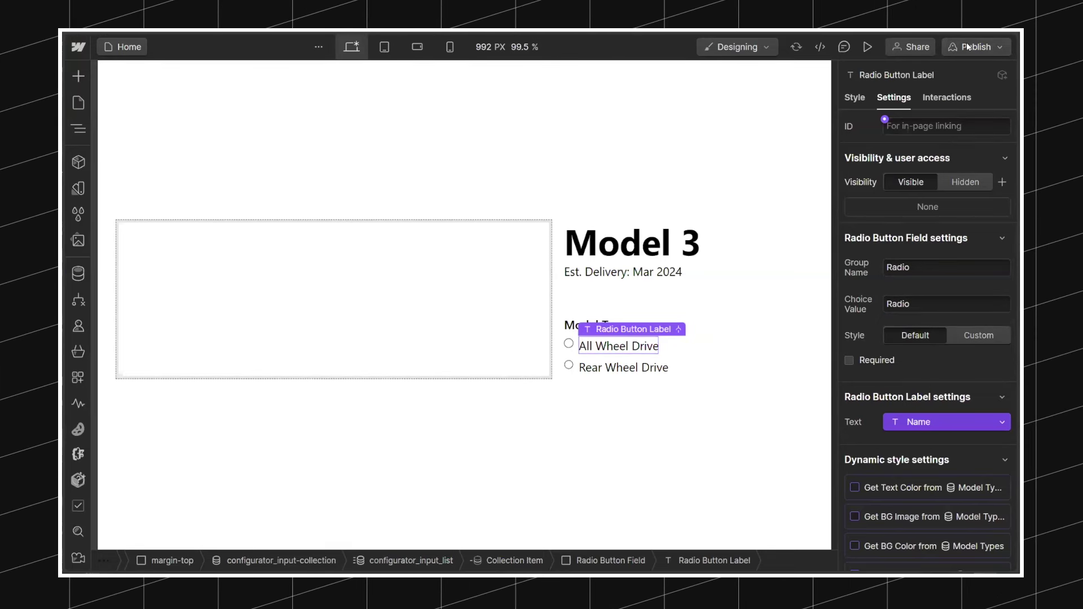
Step: Publish the site to staging and open the published webflow.io page in the browser
key("ctrl+shift+p")
left_click(370, 354)
key("Escape")
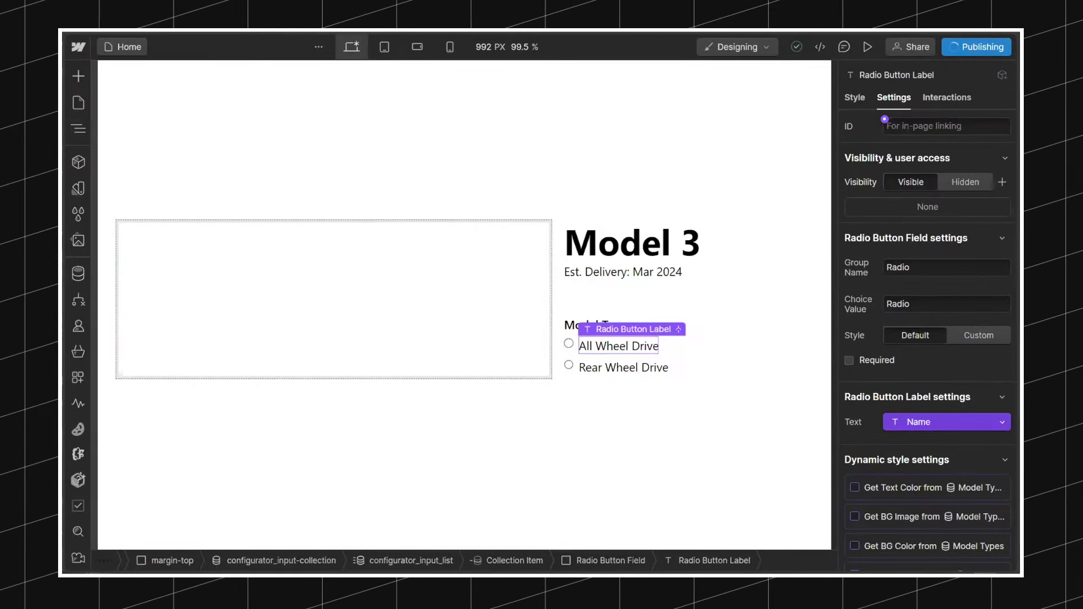
left_click(981, 49)
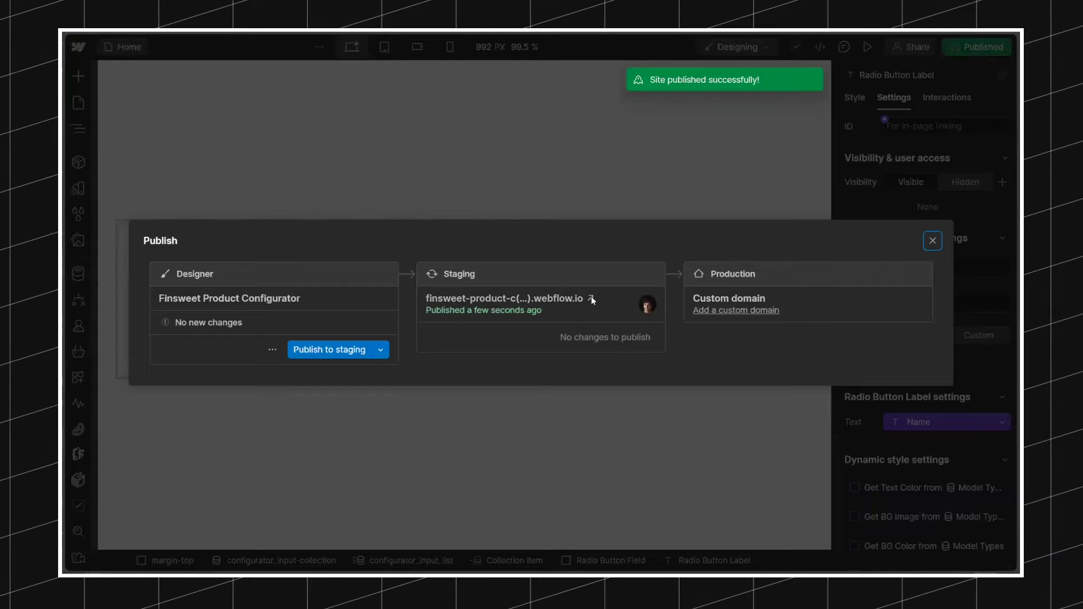
left_click(591, 297)
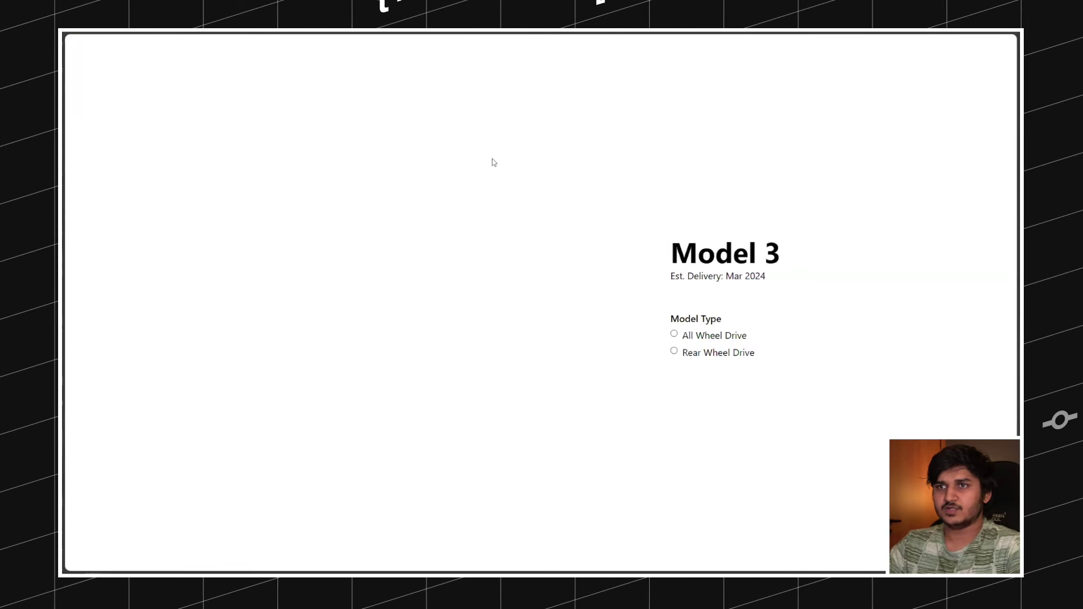
Step: Inspect the All Wheel Drive radio in the browser's developer tools and copy the w-radio label element's HTML
right_click(878, 307)
left_click(856, 533)
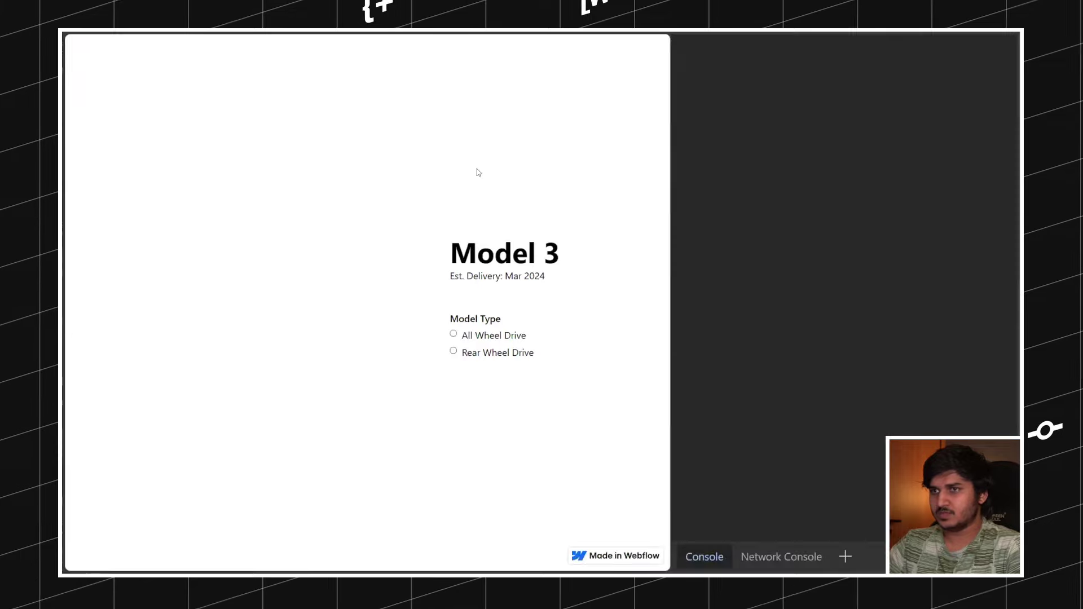
left_click(688, 49)
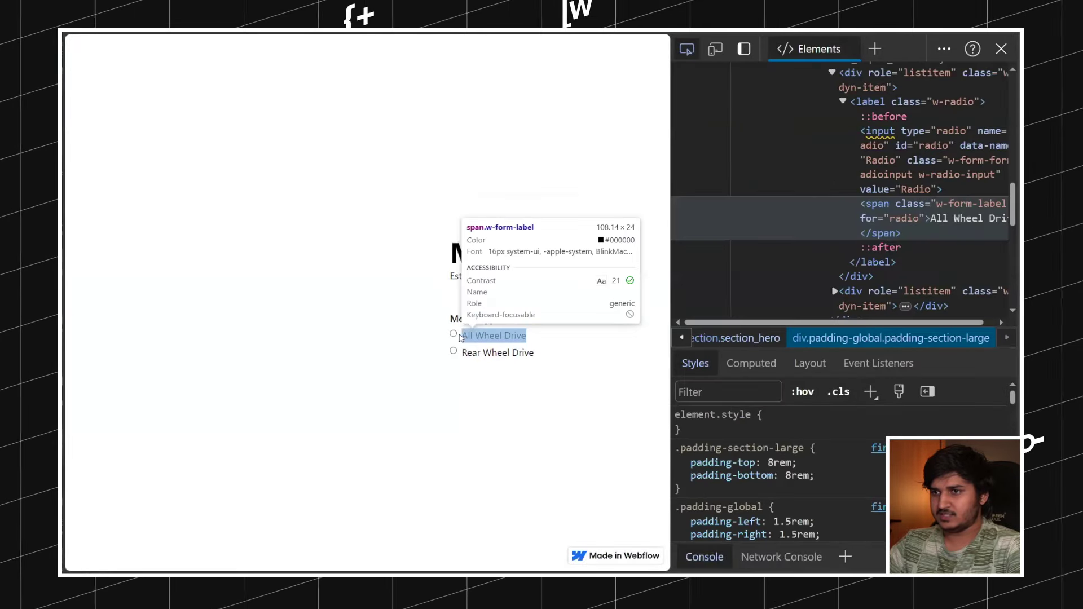
left_click(474, 335)
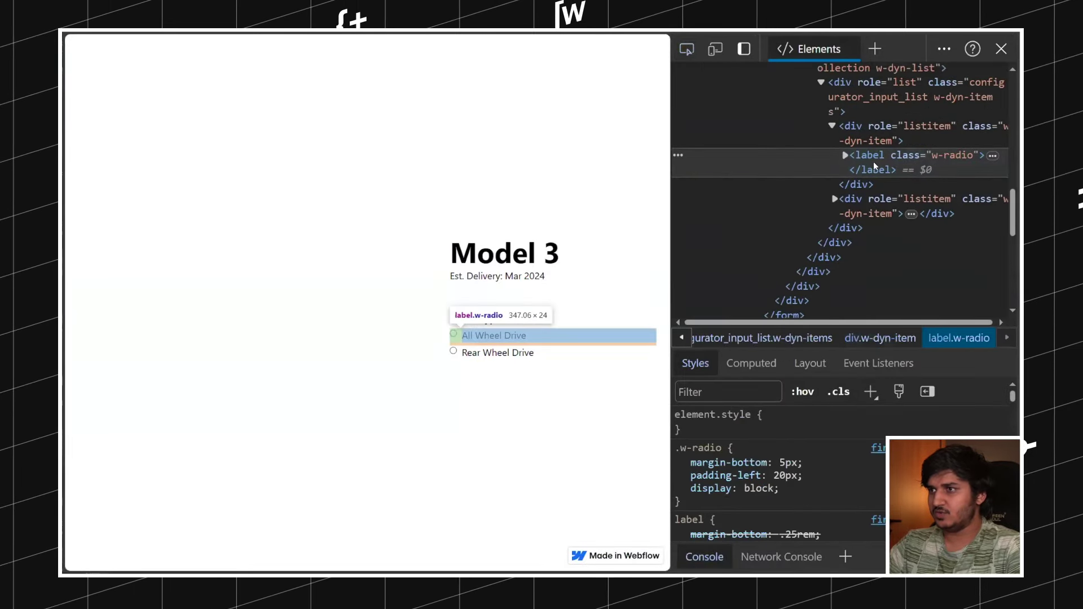
left_click(871, 127)
scroll(874, 127, "up", 1)
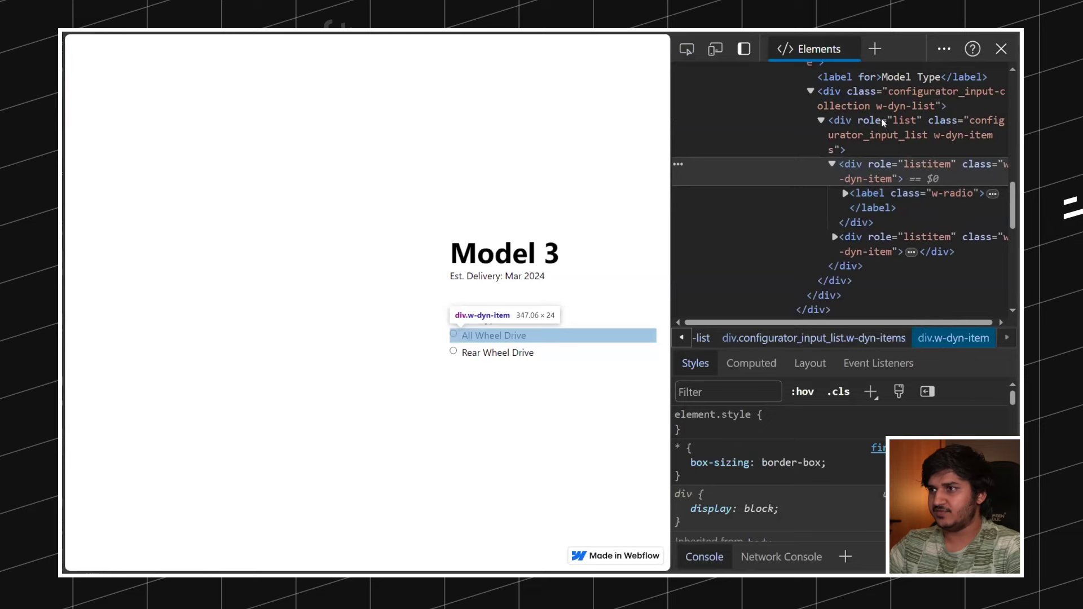
left_click(879, 190)
right_click(881, 190)
left_click(927, 222)
key("ctrl+c")
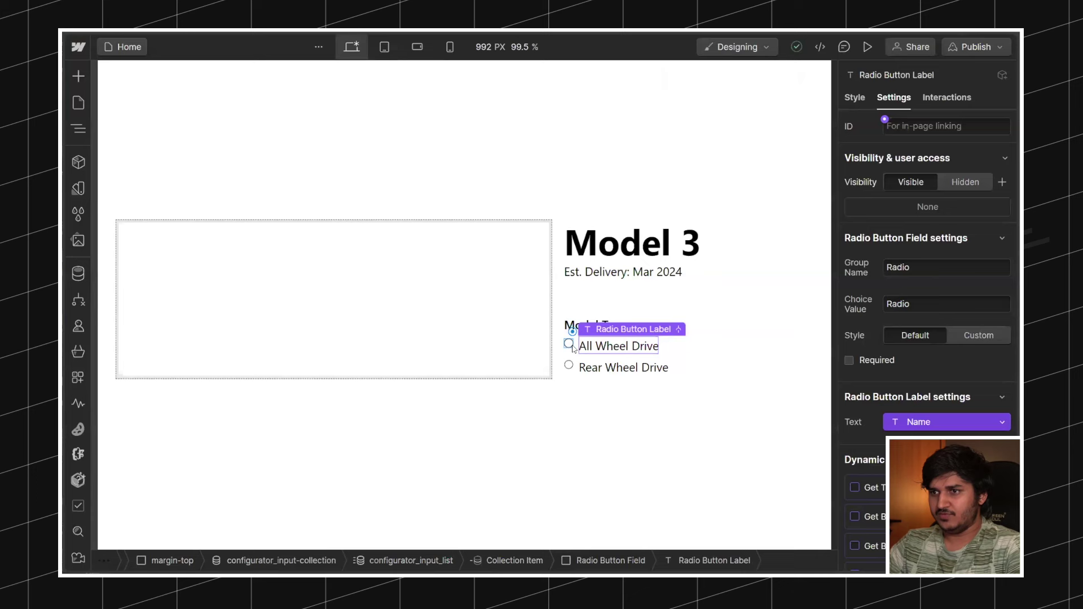
Step: Return to the Webflow Designer, add an HTML Embed inside the configurator_input_list Collection Item, and paste the copied radio markup into it
left_click(570, 345)
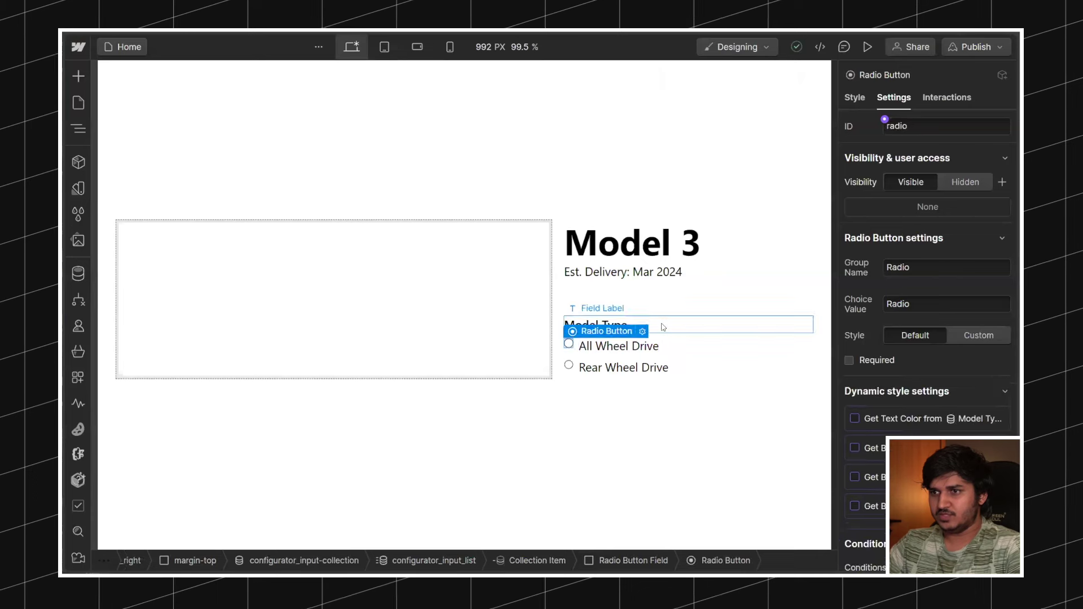
left_click(657, 326)
left_click(89, 129)
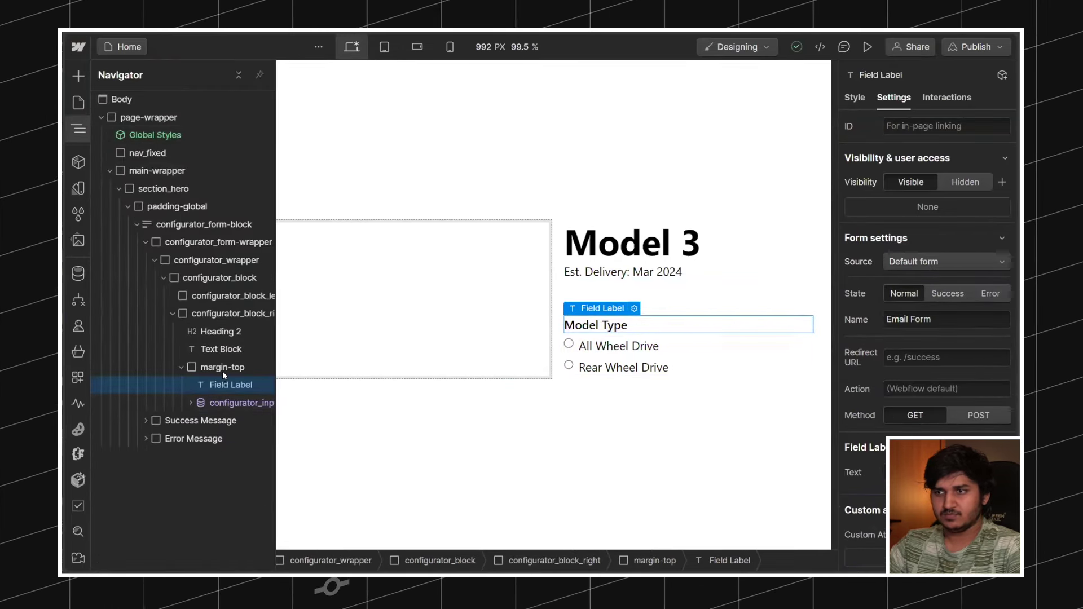
left_click(187, 404)
left_click(188, 404)
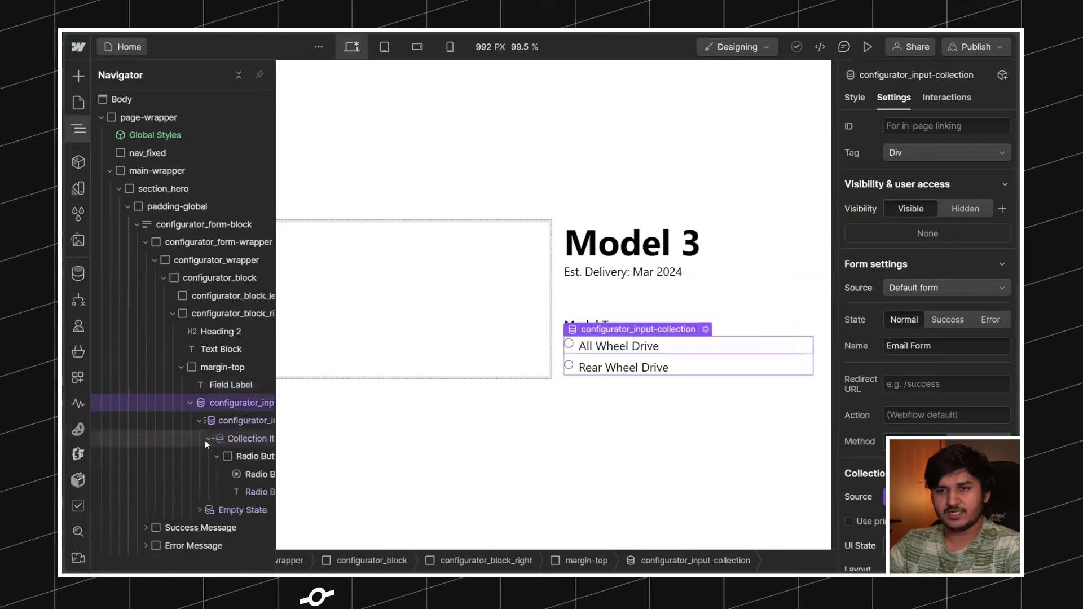
left_click(206, 439)
left_click(231, 422)
left_click(215, 435)
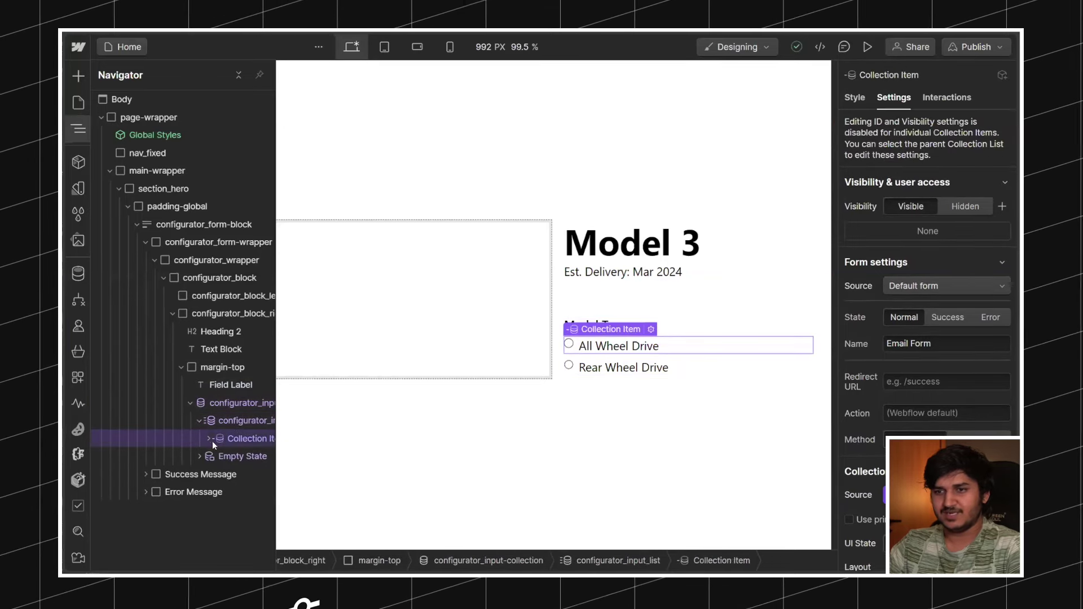
left_click(210, 439)
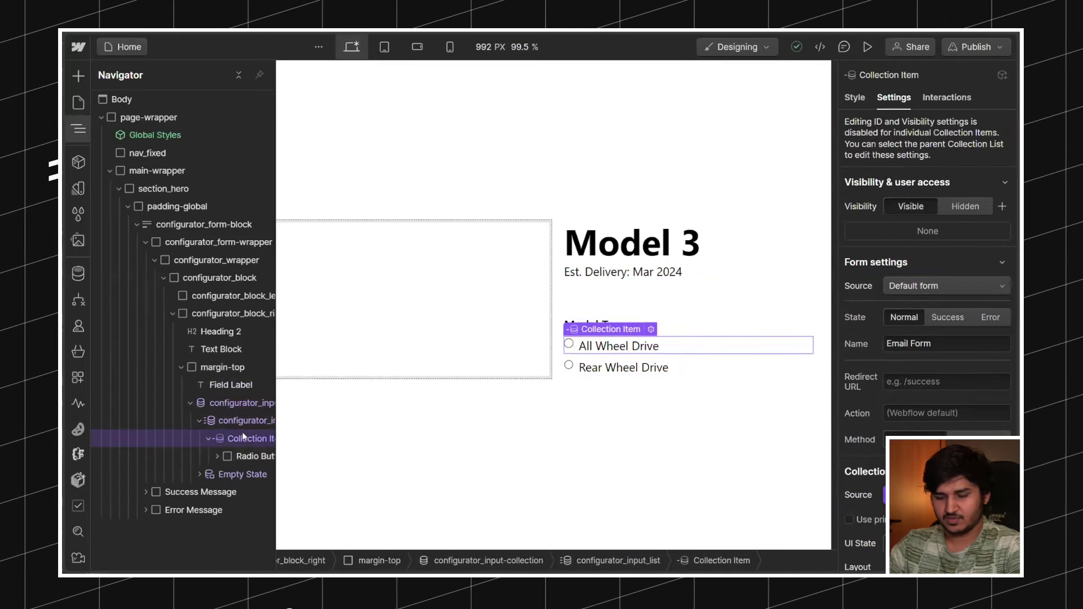
key("ctrl+e")
type("e")
key("Return")
key("ctrl+v")
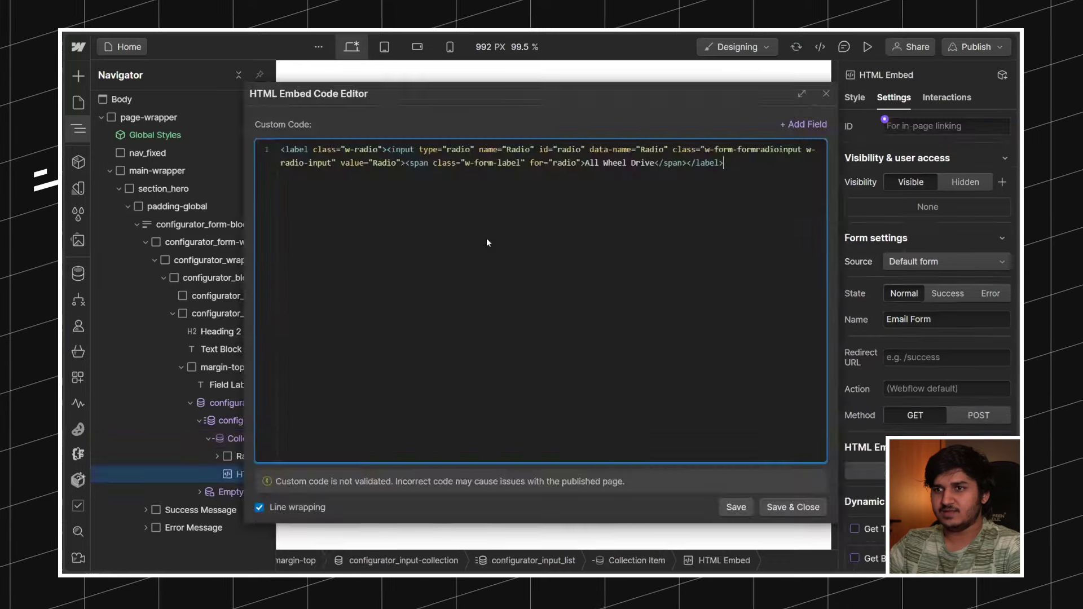
Step: Split the pasted radio markup in the embed so the label, input, span and closing label tags each sit on their own line
left_click(386, 149)
key("Return")
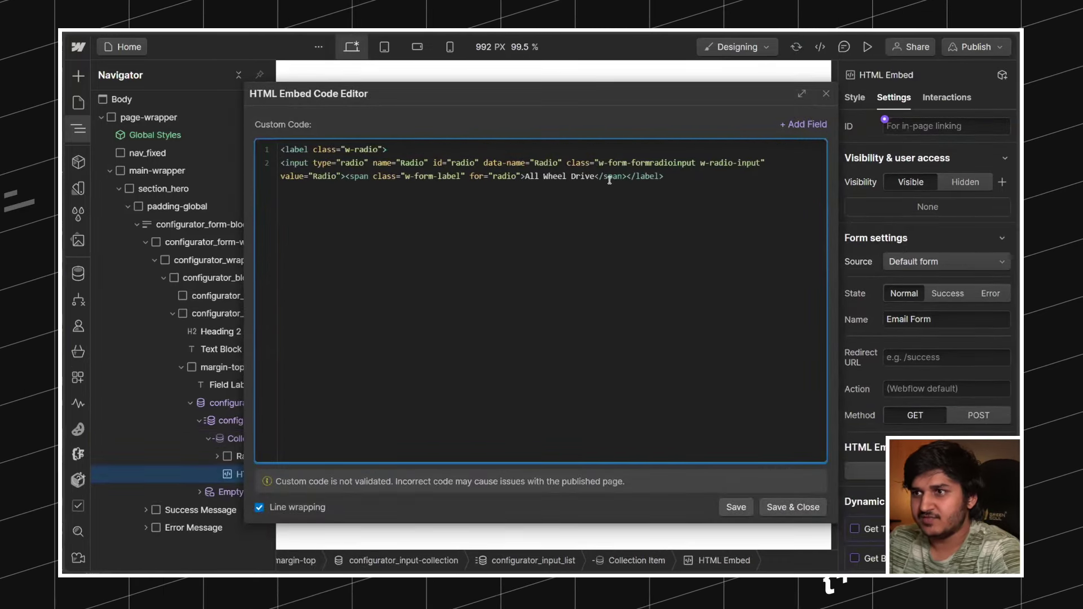
left_click(345, 177)
key("Return")
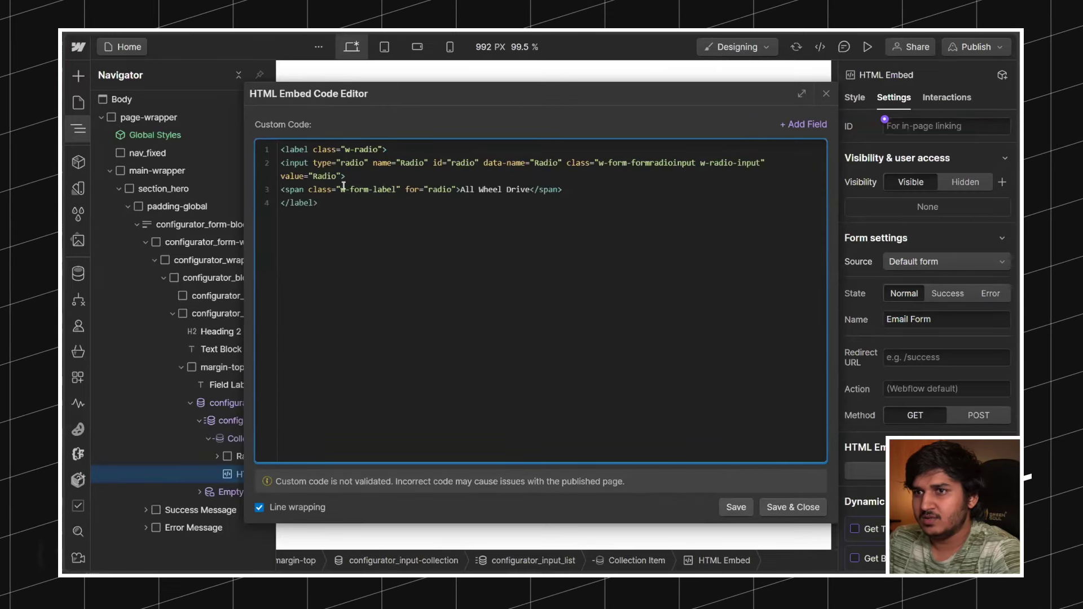
Step: Try removing the class attribute from the label tag, and undo the removal
left_click_drag(358, 179, 380, 149)
left_click(376, 163)
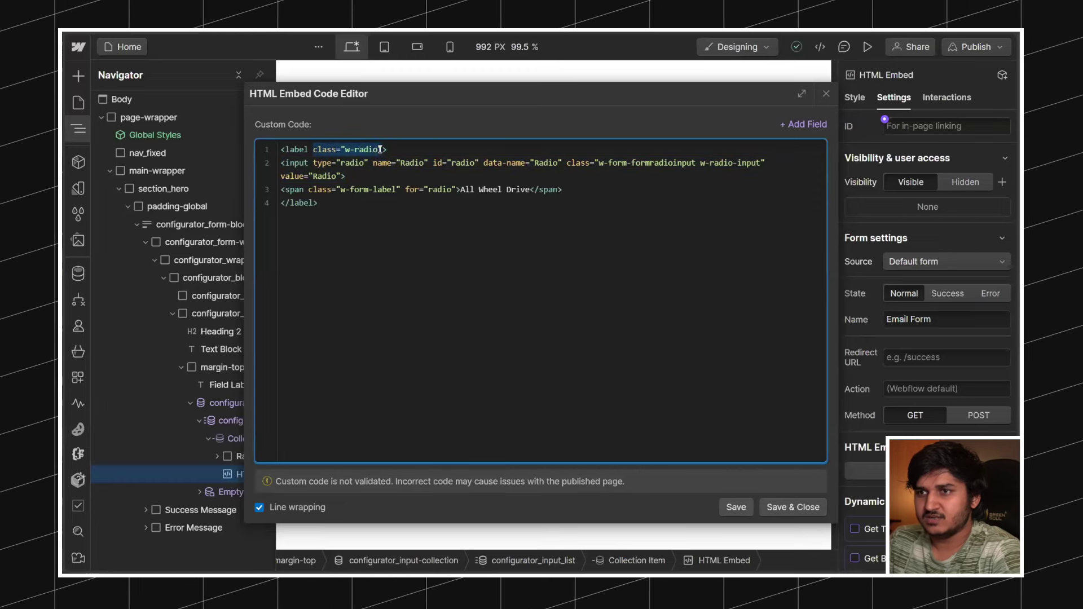
key("BackSpace")
key("BackSpace")
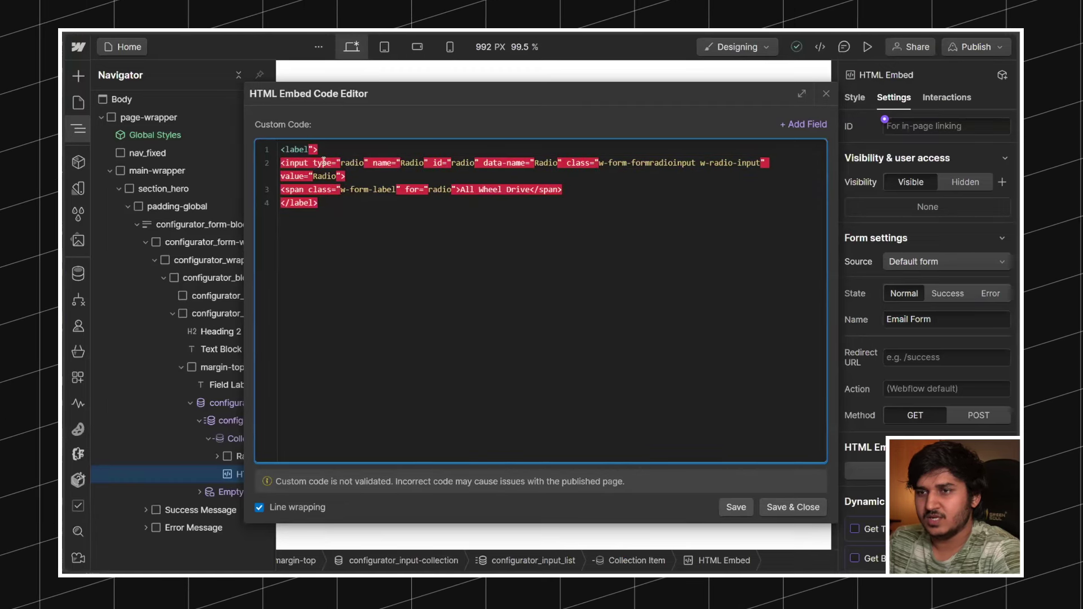
key("BackSpace")
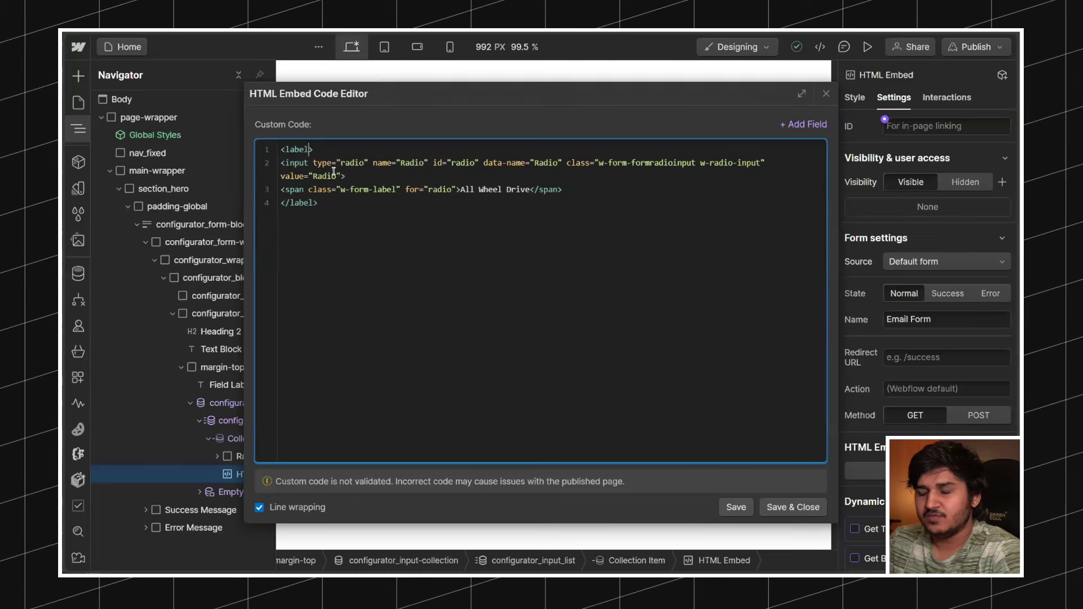
key("ctrl+z")
left_click(379, 149)
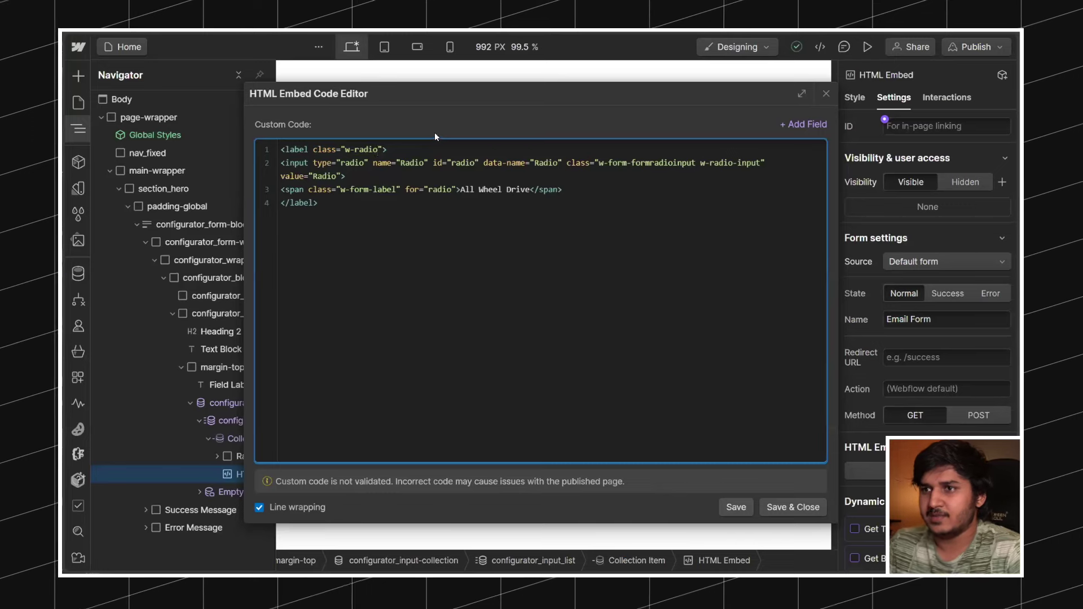
Step: Set the radio input's name attribute to "Model Type" and its id to "modelType"
double_click(403, 163)
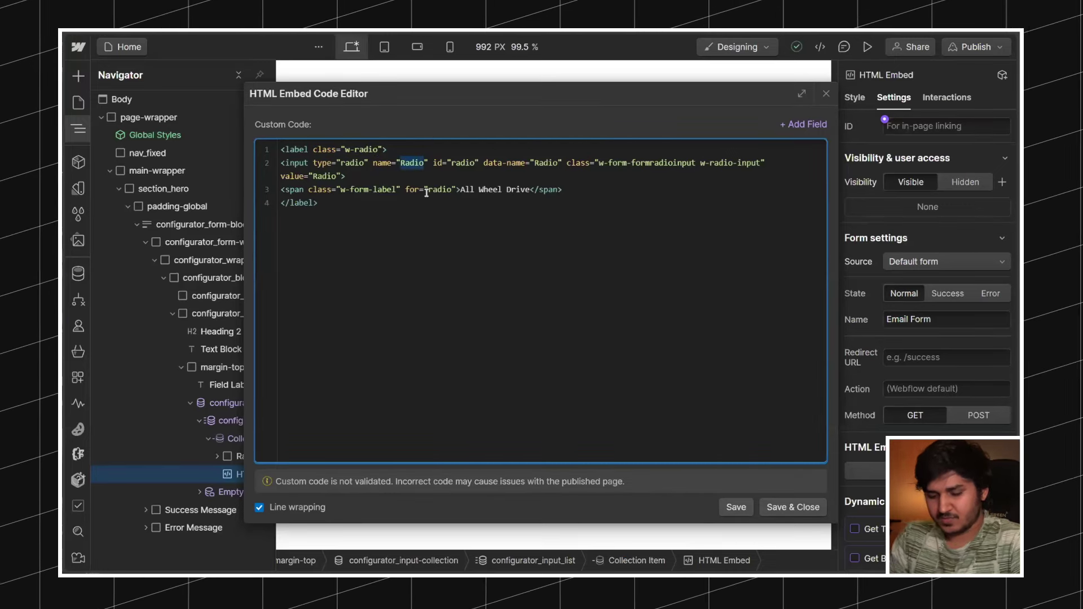
type("w")
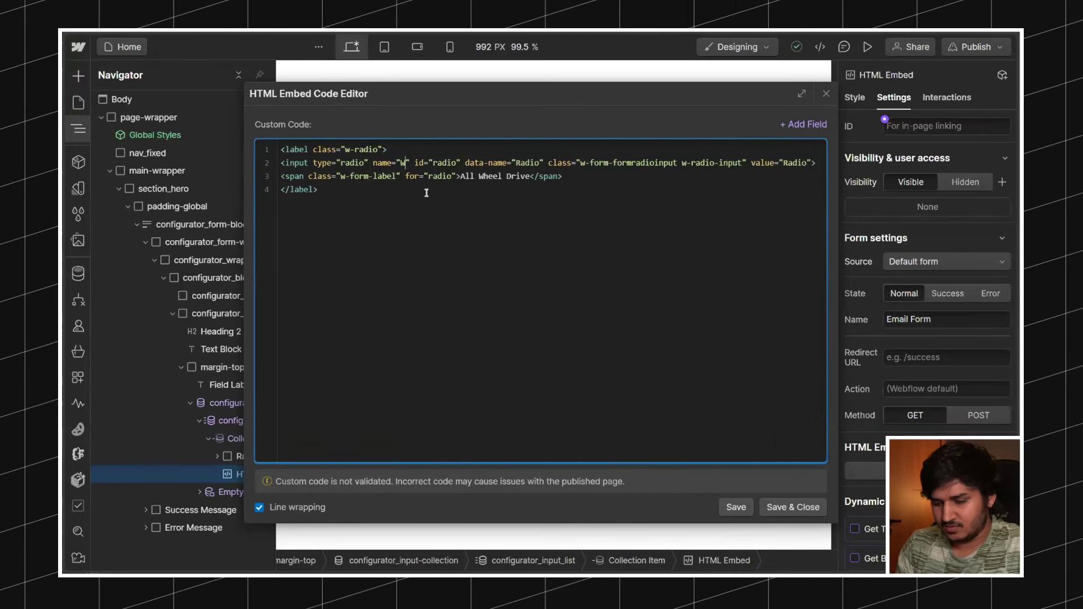
type("heel")
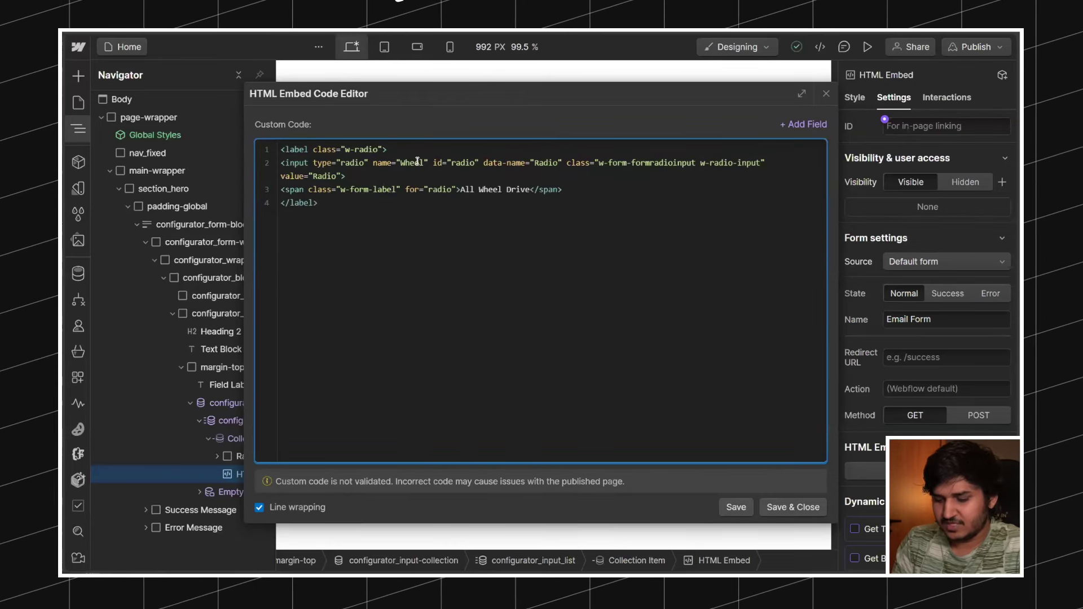
double_click(417, 163)
type("Model Type")
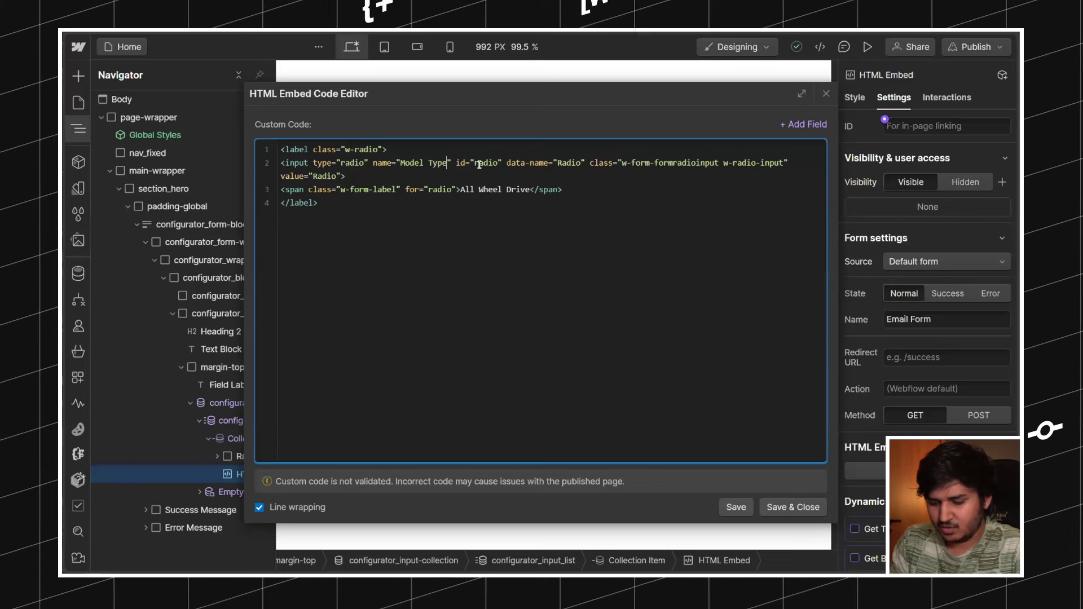
double_click(479, 163)
type("model")
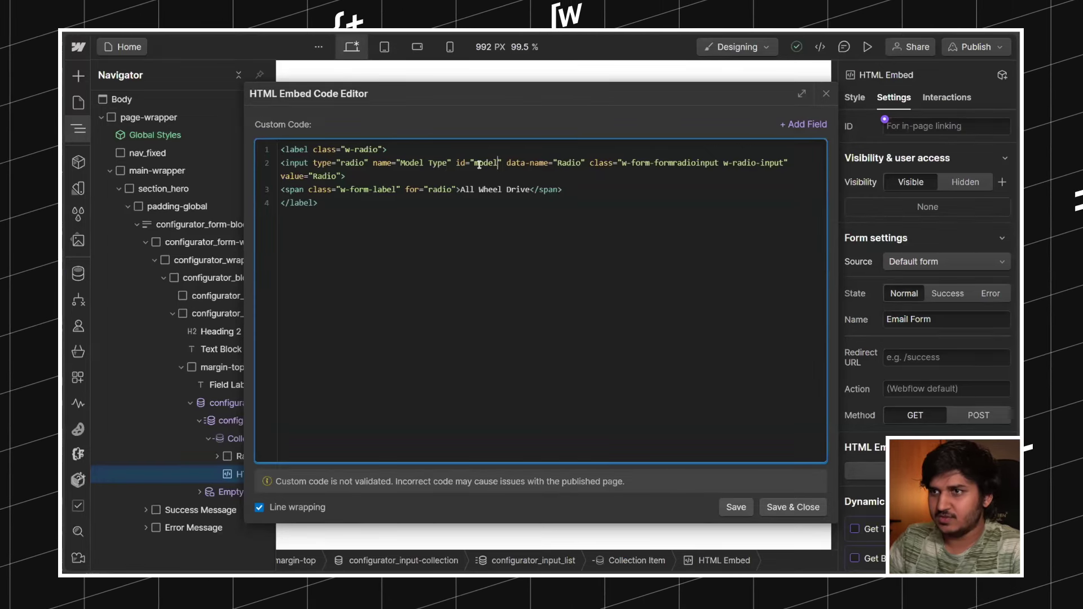
type("Type")
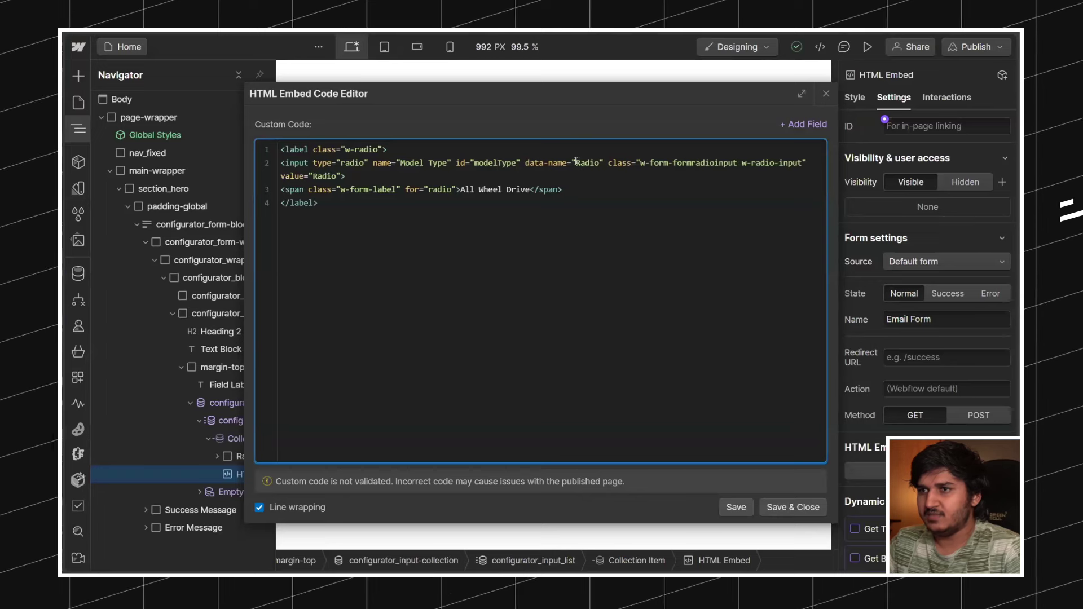
Step: Try removing the data-name attribute from the radio input, and undo the removal
left_click_drag(527, 163, 601, 161)
key("BackSpace")
key("BackSpace")
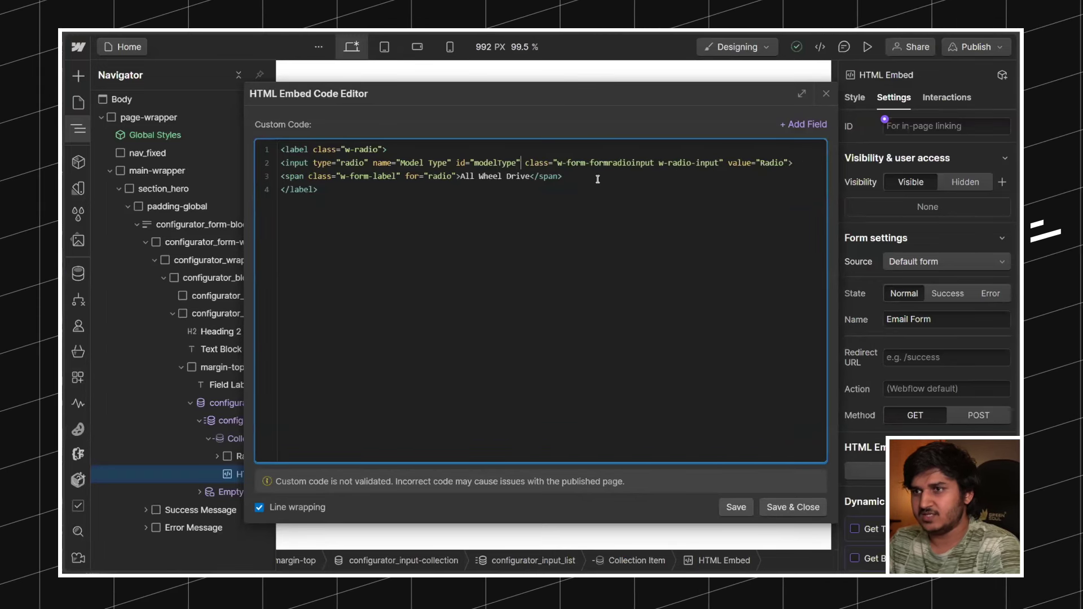
key("ctrl+z")
left_click_drag(493, 176, 281, 148)
left_click(440, 162)
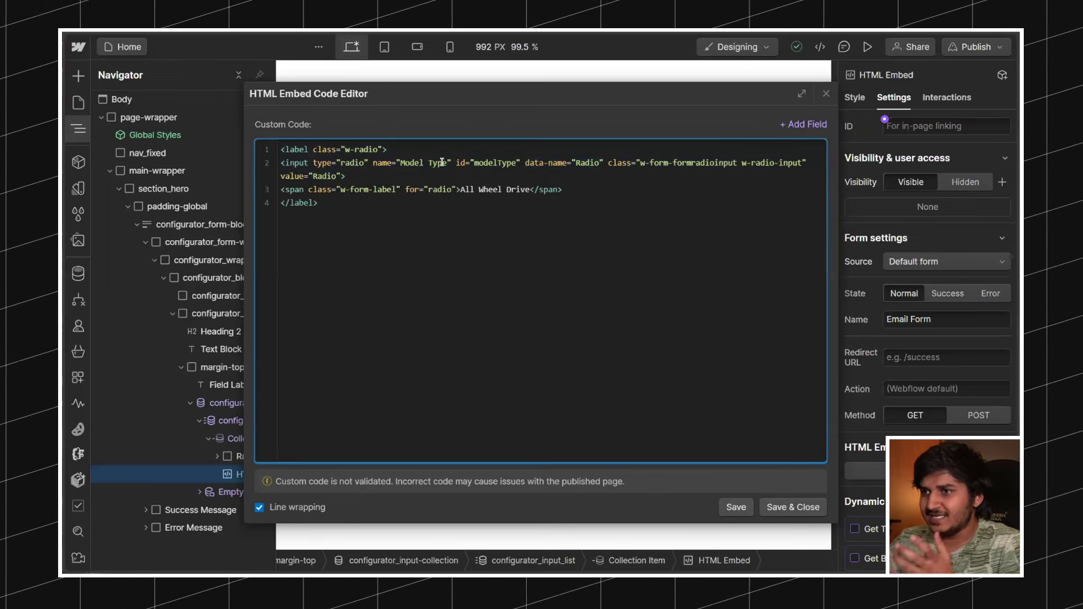
left_click_drag(690, 165, 763, 163)
left_click(690, 182)
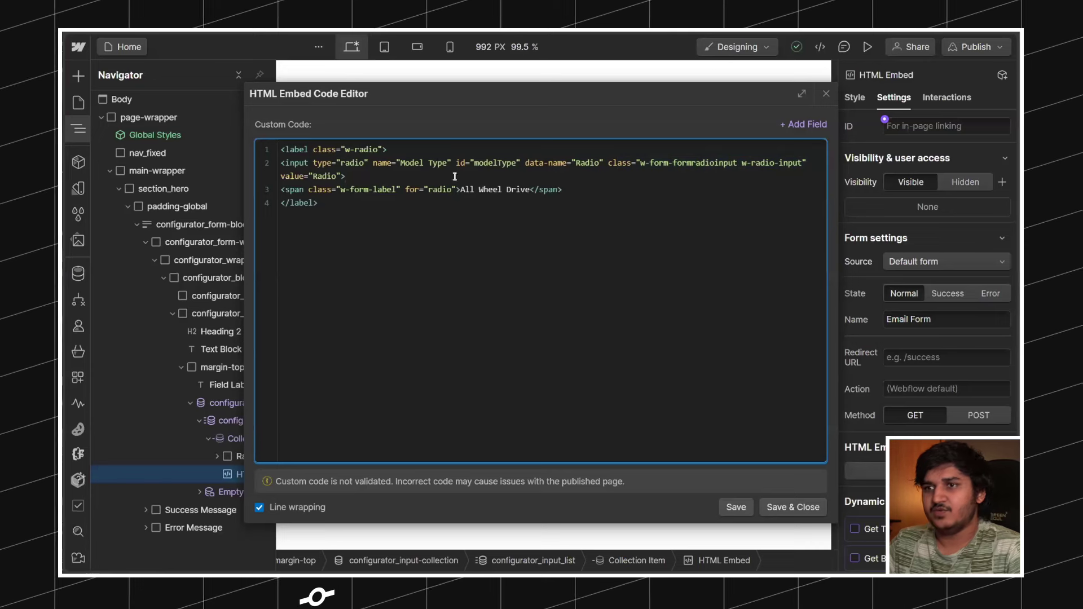
Step: Replace the "All Wheel Drive" text in the span with the dynamic Name field and save the embed
left_click(400, 189)
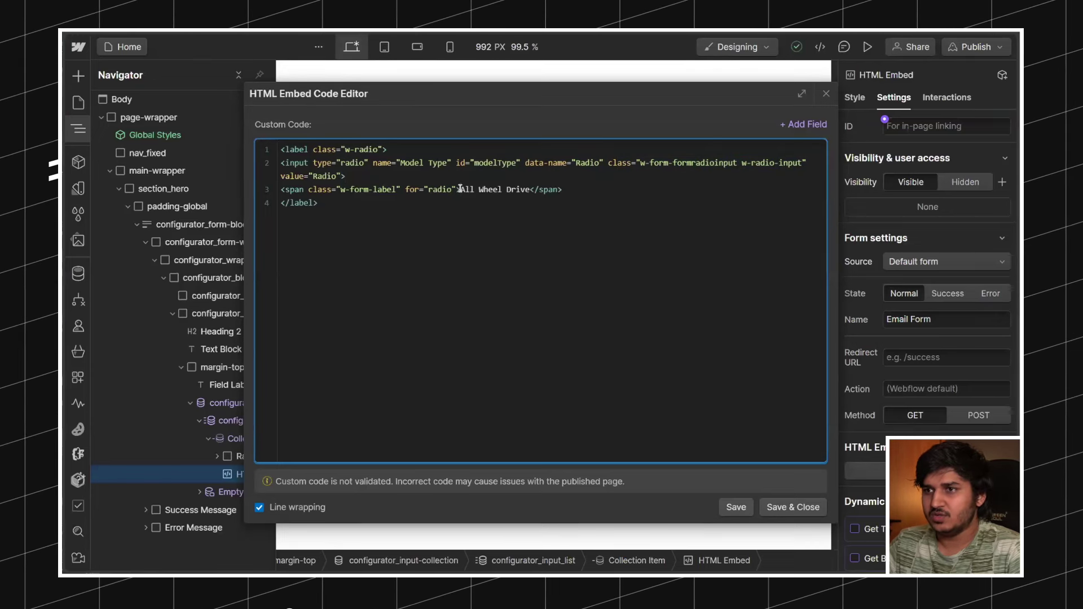
key("BackSpace")
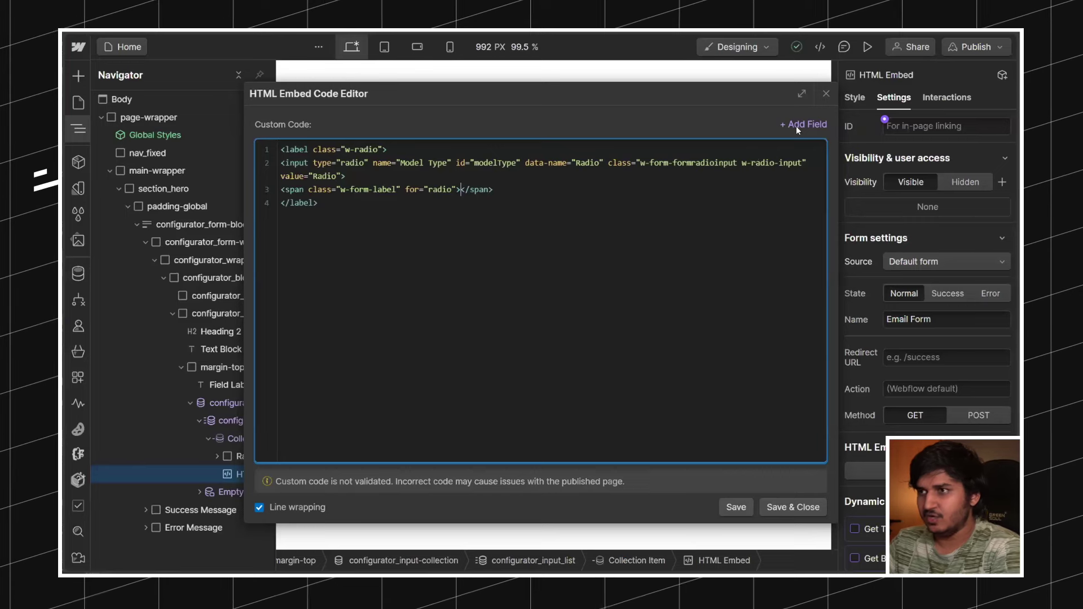
left_click(797, 127)
left_click(733, 152)
left_click(784, 509)
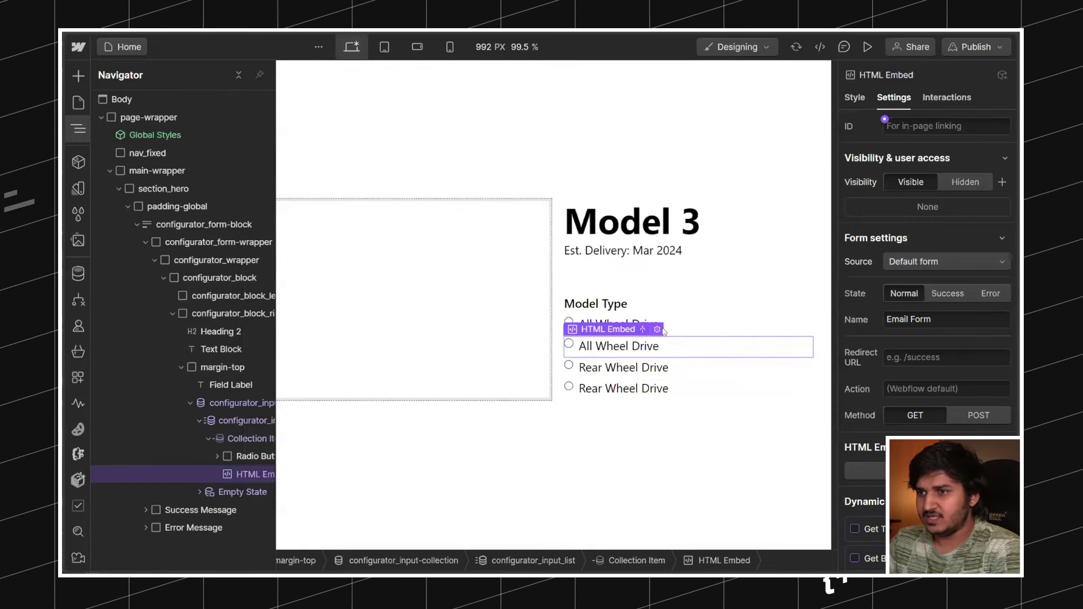
double_click(728, 327)
left_click(781, 506)
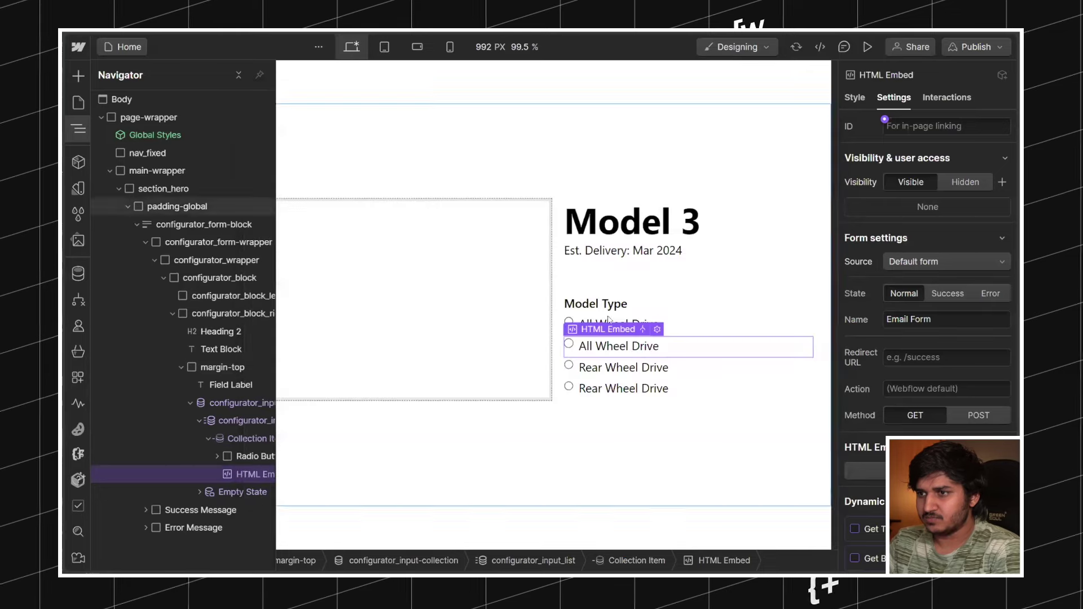
Step: Reopen the embed code, replace the input's value attribute with the dynamic Slug field, and save and close it
key("z")
double_click(564, 324)
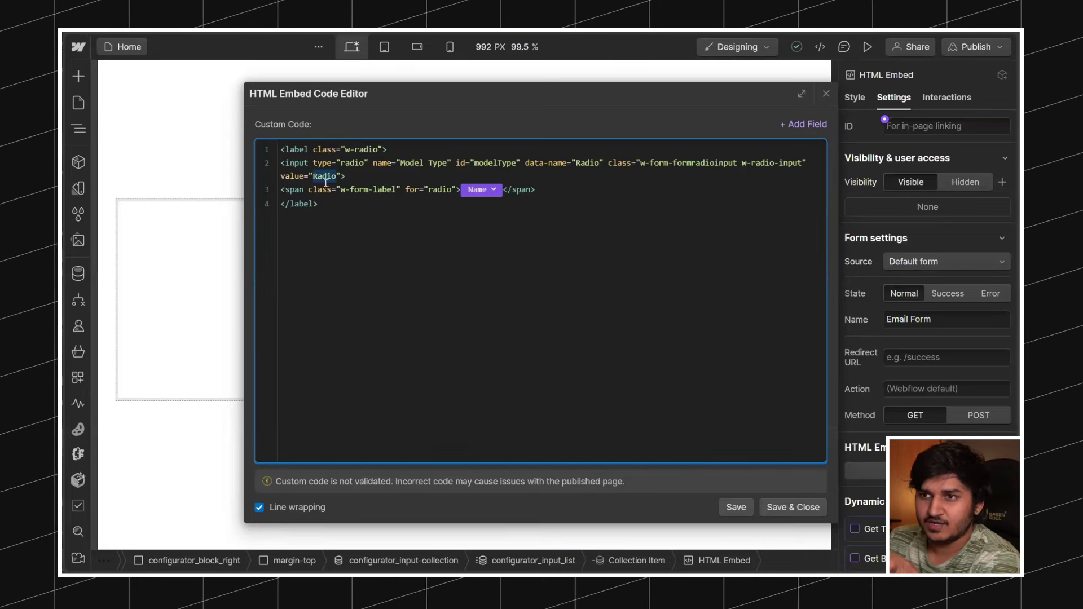
key("BackSpace")
left_click(801, 124)
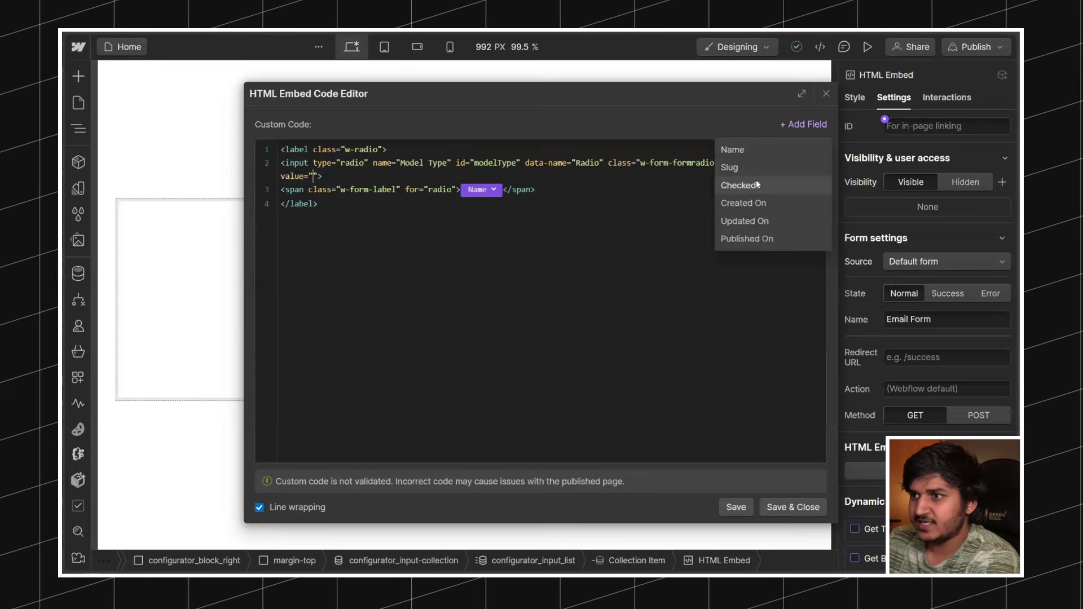
left_click(754, 168)
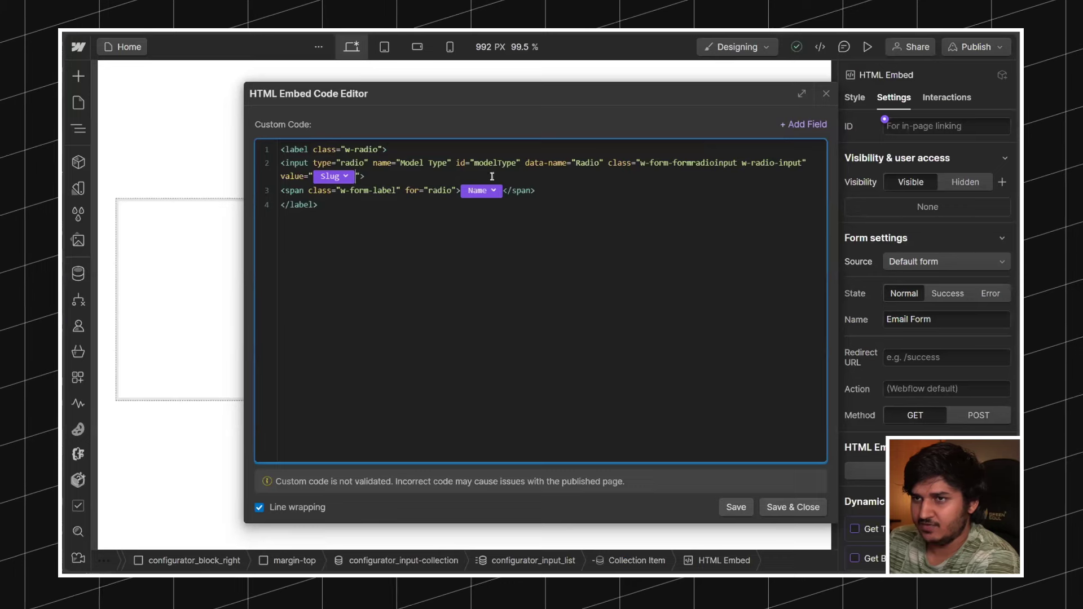
left_click_drag(491, 177, 280, 149)
left_click(534, 210)
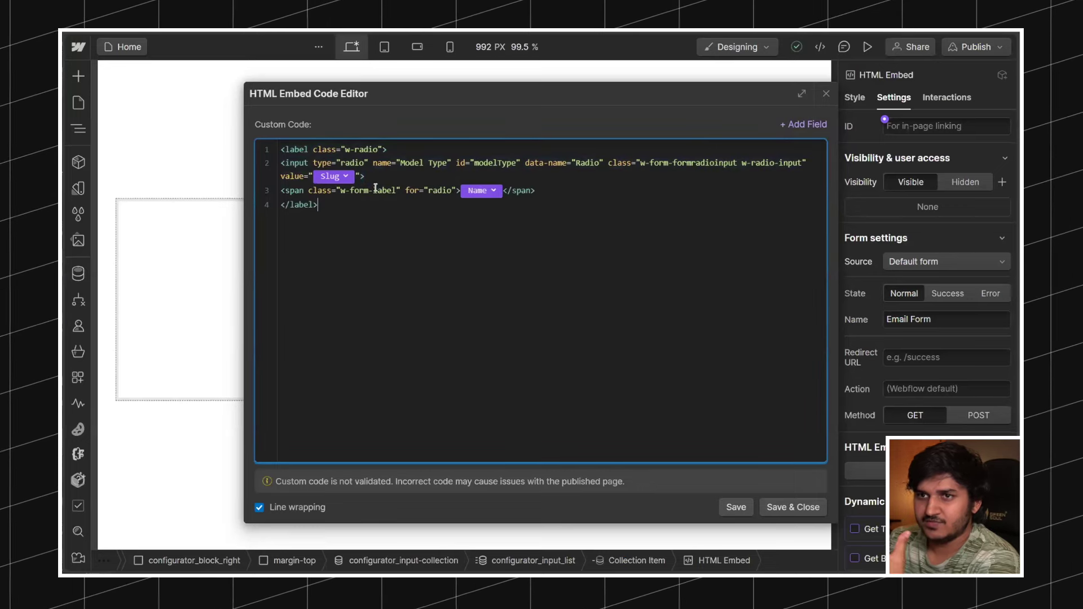
left_click(792, 507)
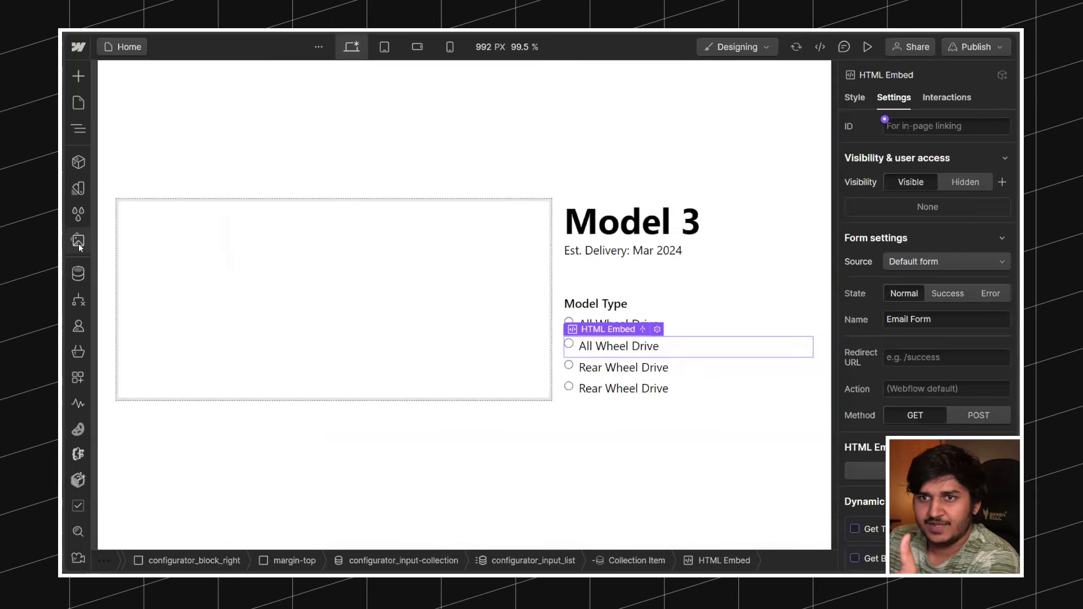
Step: Examine the slugs of the items in the Wheels CMS collection
left_click(78, 274)
left_click(143, 101)
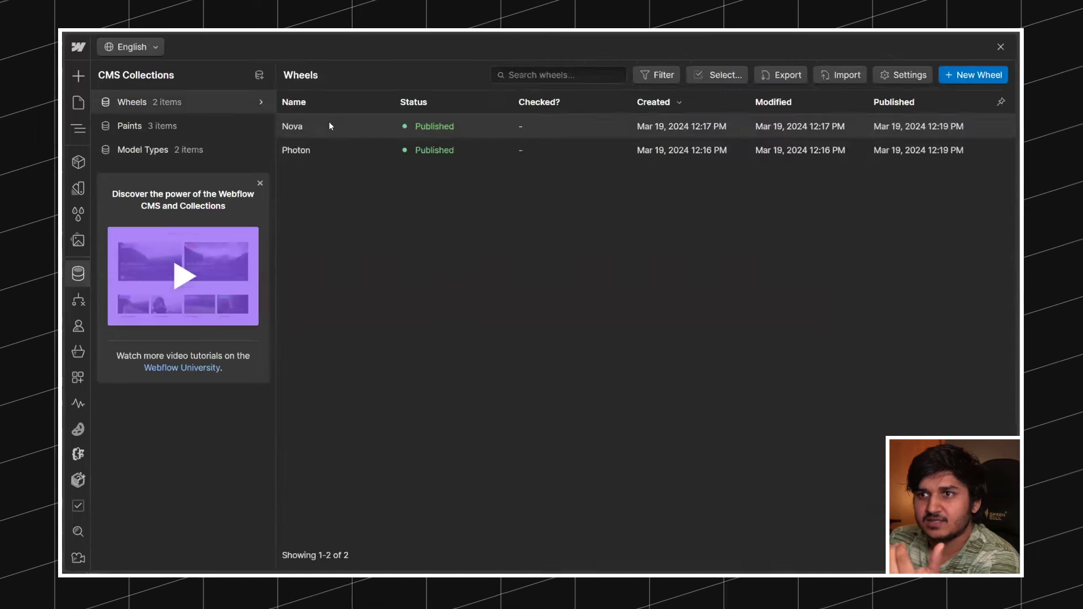
left_click(357, 133)
left_click_drag(500, 206, 469, 205)
left_click(350, 153)
left_click(338, 128)
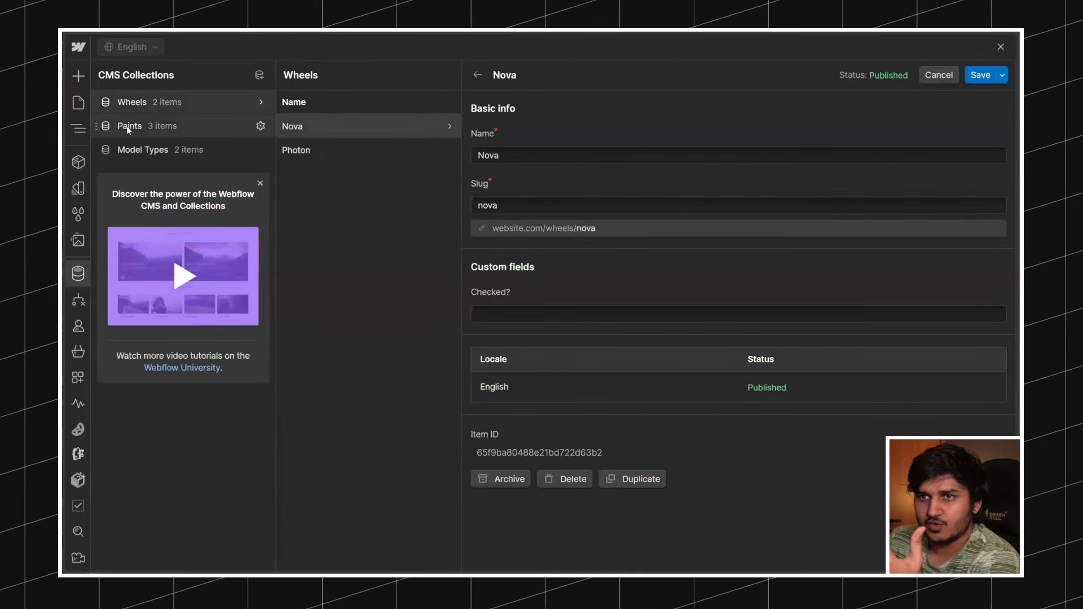
Step: Examine the slugs of both Model Types items, close the CMS, and look over the reference Tesla Model 3 configurator page
left_click(127, 126)
left_click(143, 150)
left_click(467, 133)
left_click_drag(539, 206, 474, 207)
left_click(316, 150)
left_click_drag(545, 206, 471, 198)
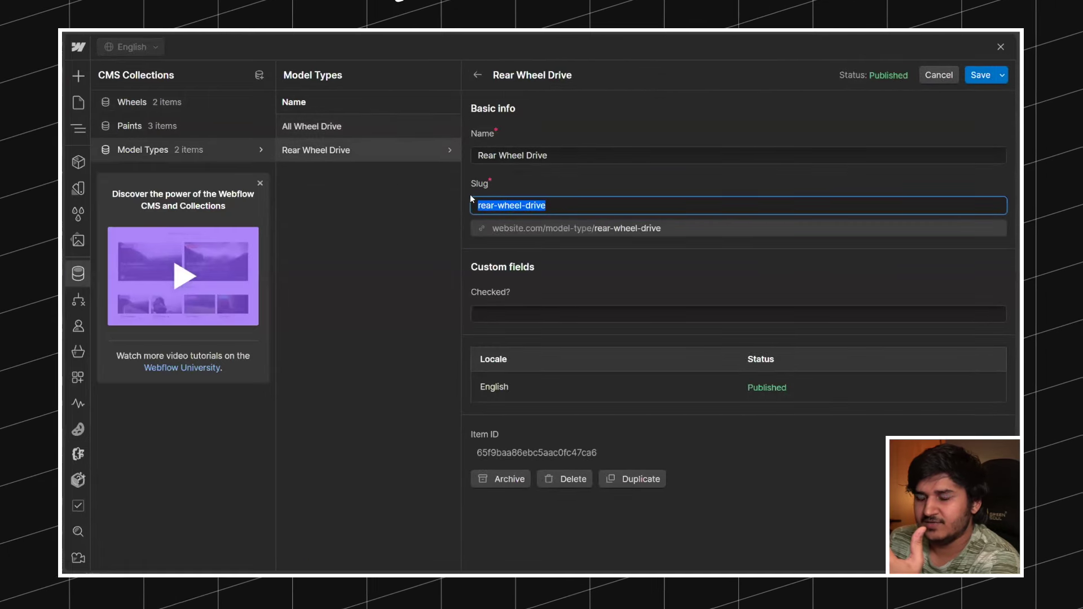
left_click(602, 271)
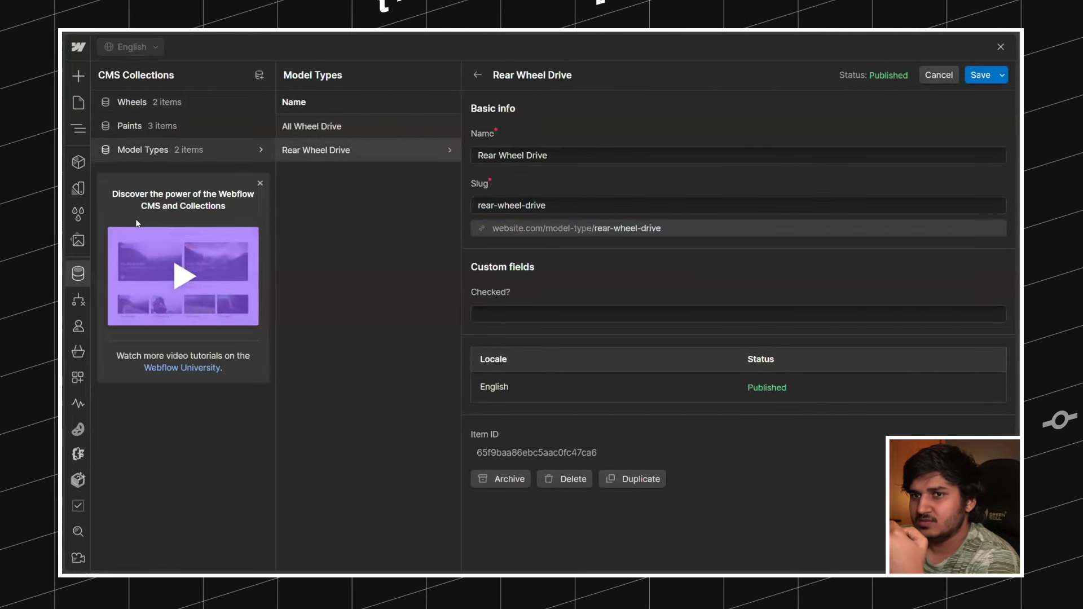
left_click(78, 273)
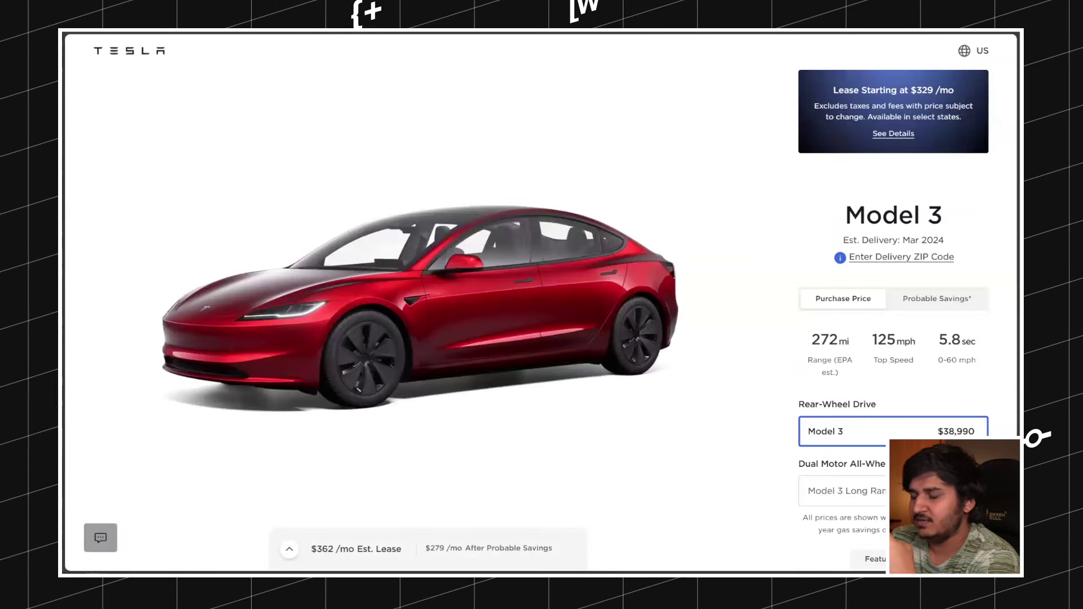
scroll(893, 254, "down", 3)
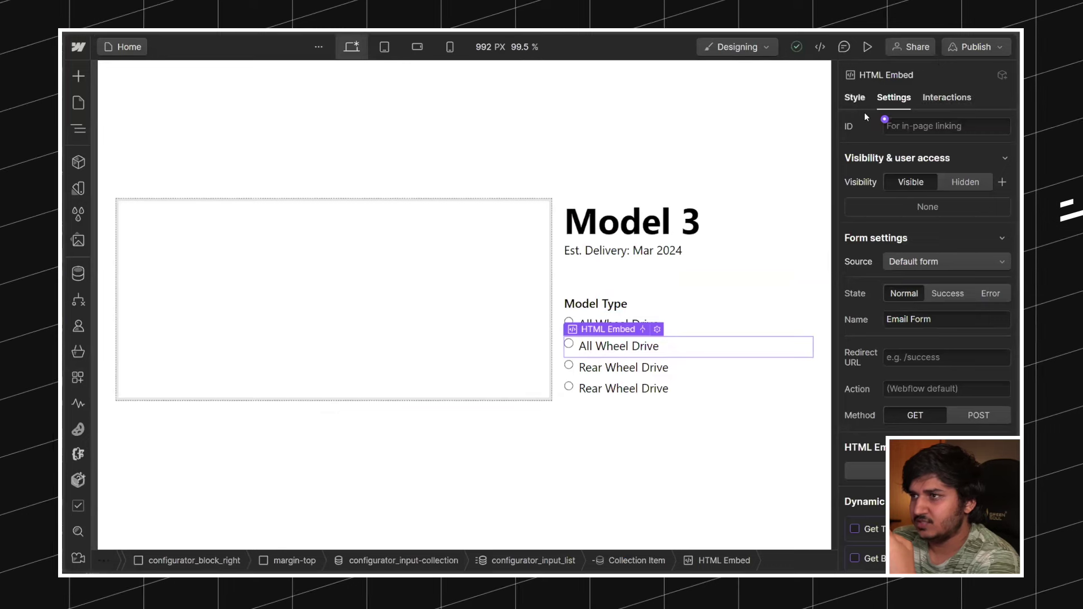
Step: Apply the existing form_radio-icon class to the native radio button in the Rear Wheel Drive item
left_click(854, 99)
left_click(620, 367)
left_click(673, 355)
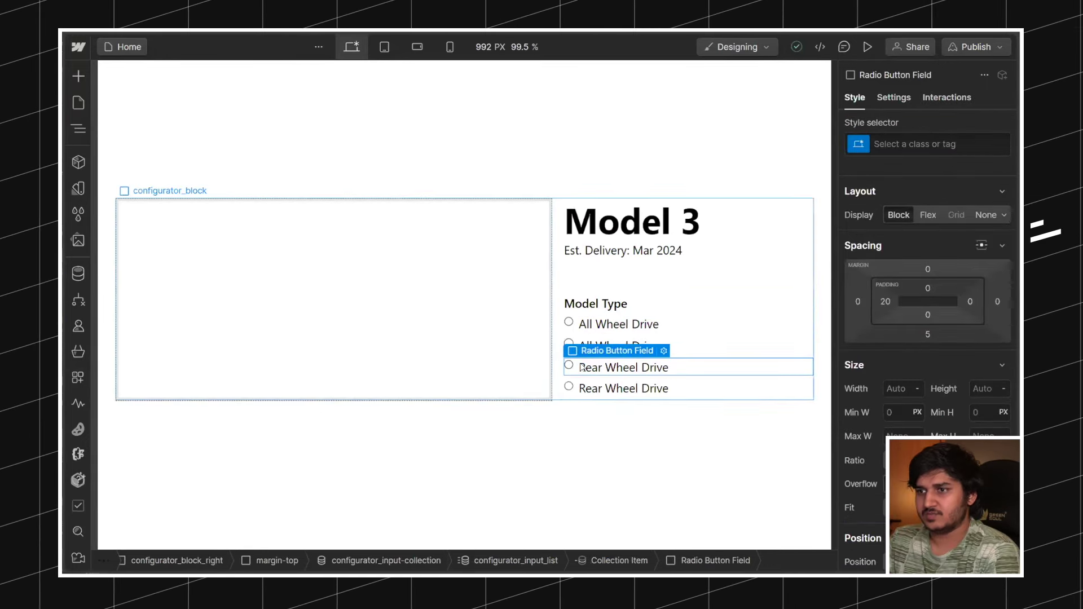
left_click(569, 365)
left_click(879, 144)
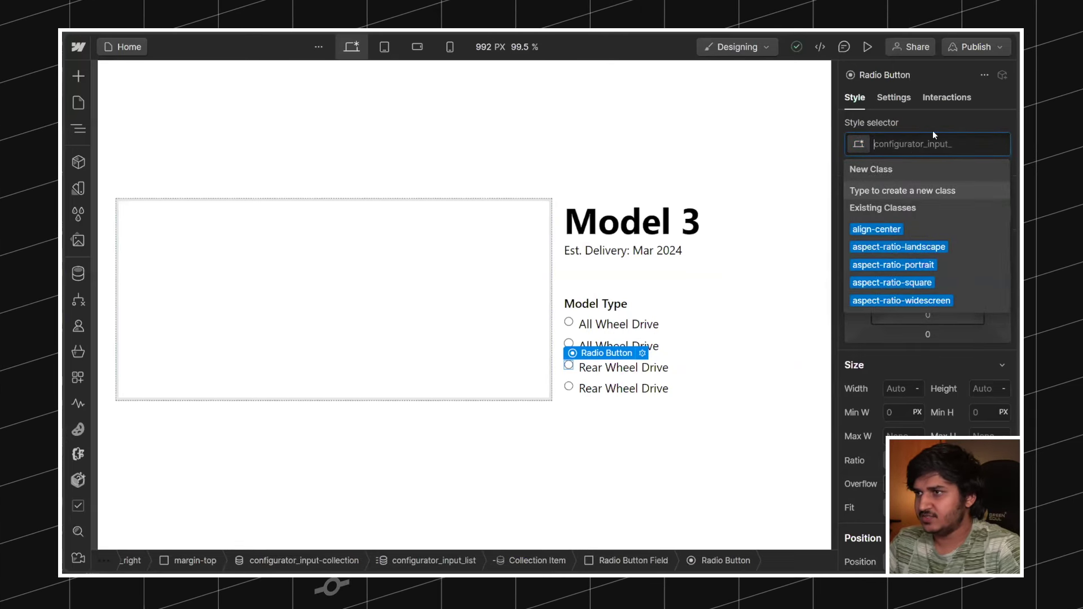
type("form_input")
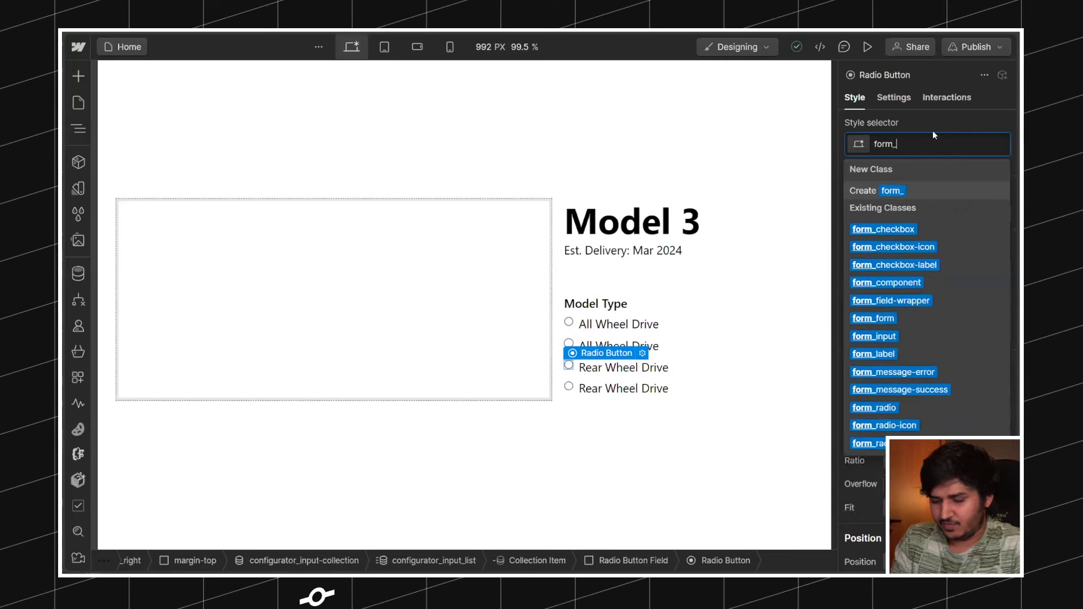
key("BackSpace")
key("BackSpace")
key("BackSpace")
key("BackSpace")
key("BackSpace")
key("BackSpace")
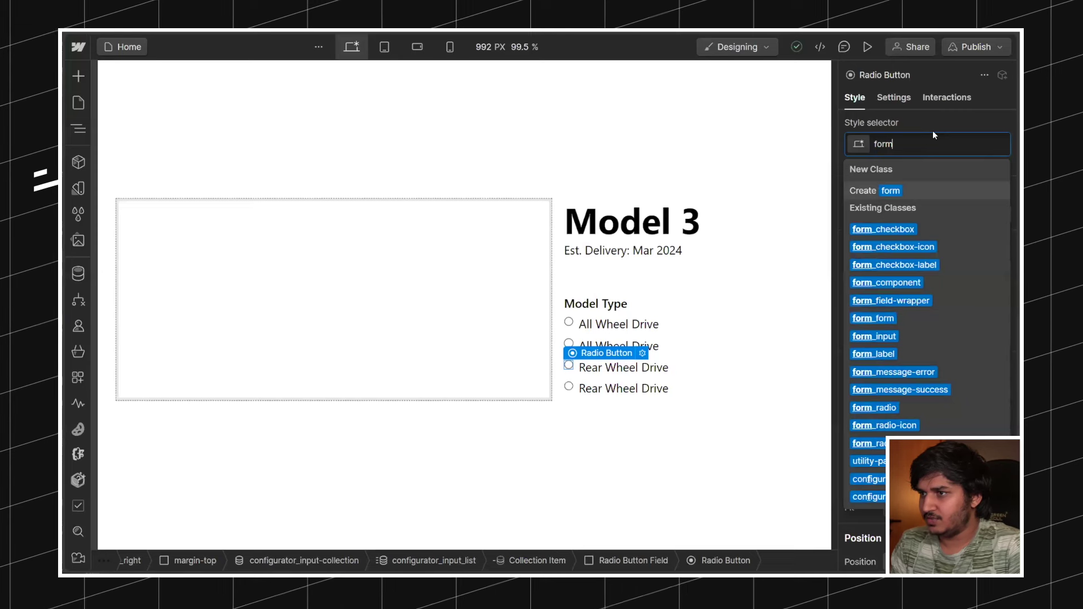
key("BackSpace")
key("BackSpace")
key("BackSpace")
key("BackSpace")
type("raDIO")
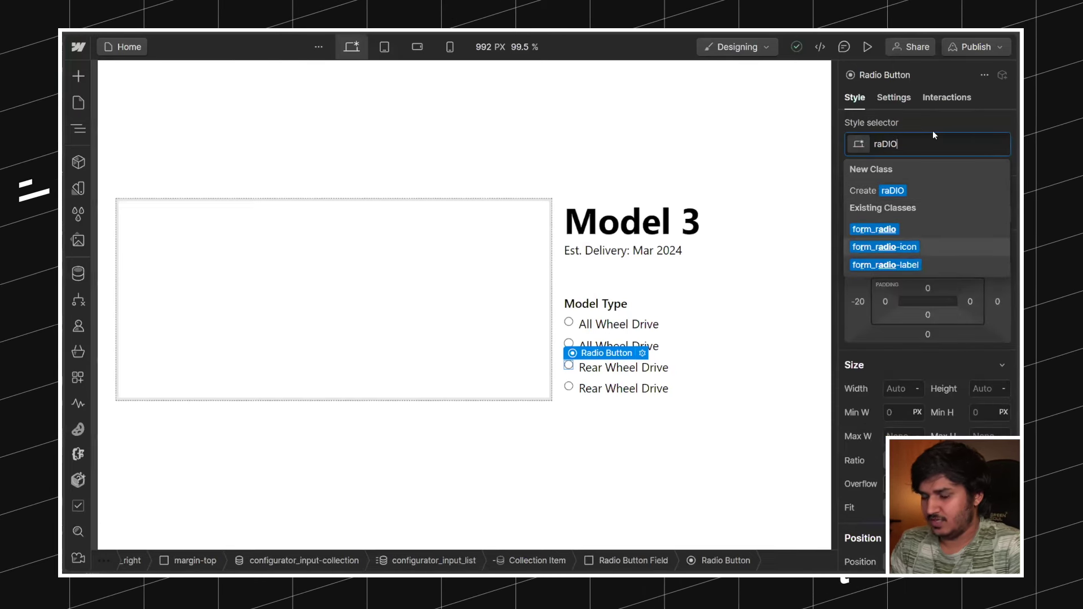
key("Return")
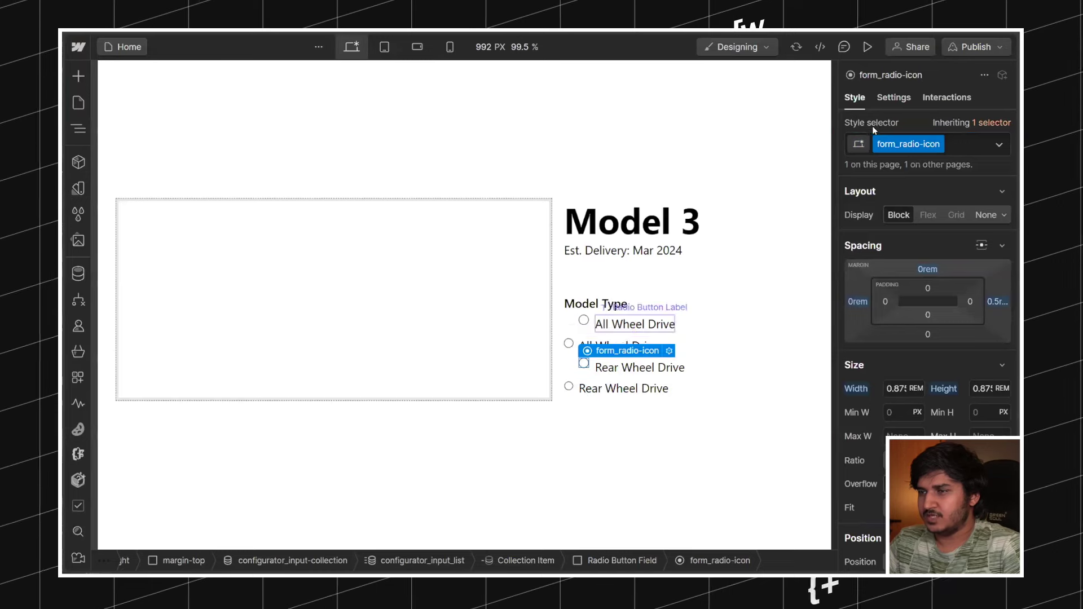
Step: Copy the form_radio-icon class name into the class attribute of the embed's radio input, then save and close the code
double_click(883, 144)
key("ctrl+c")
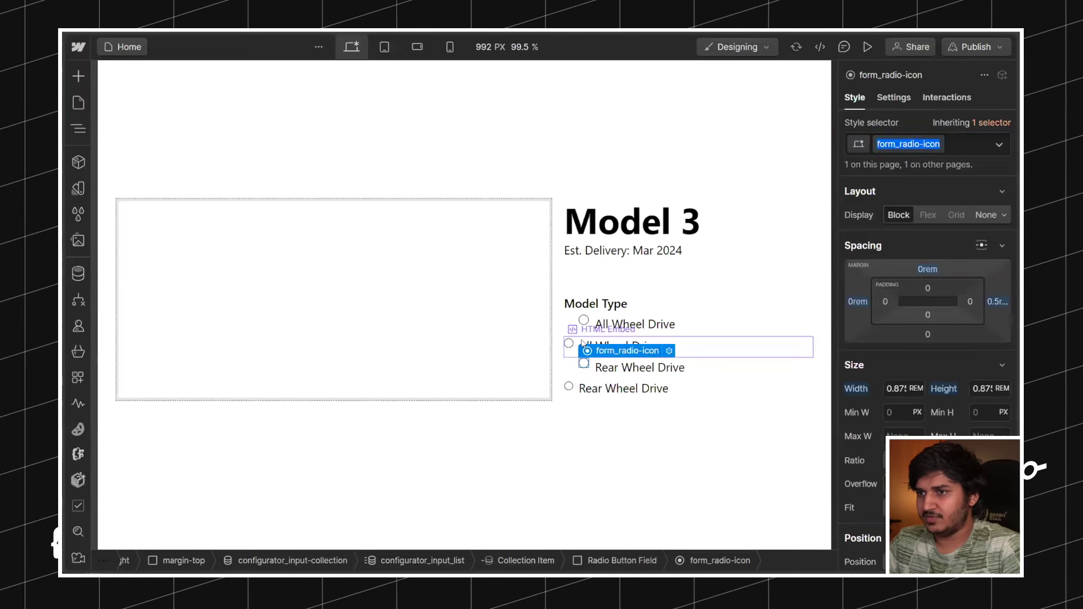
double_click(621, 325)
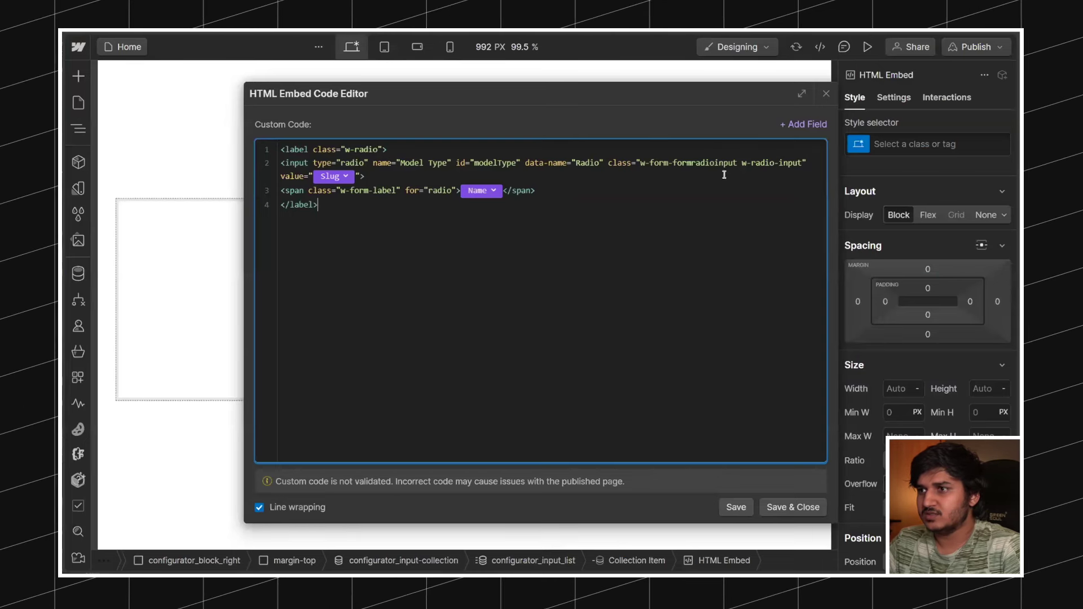
key("ctrl+v")
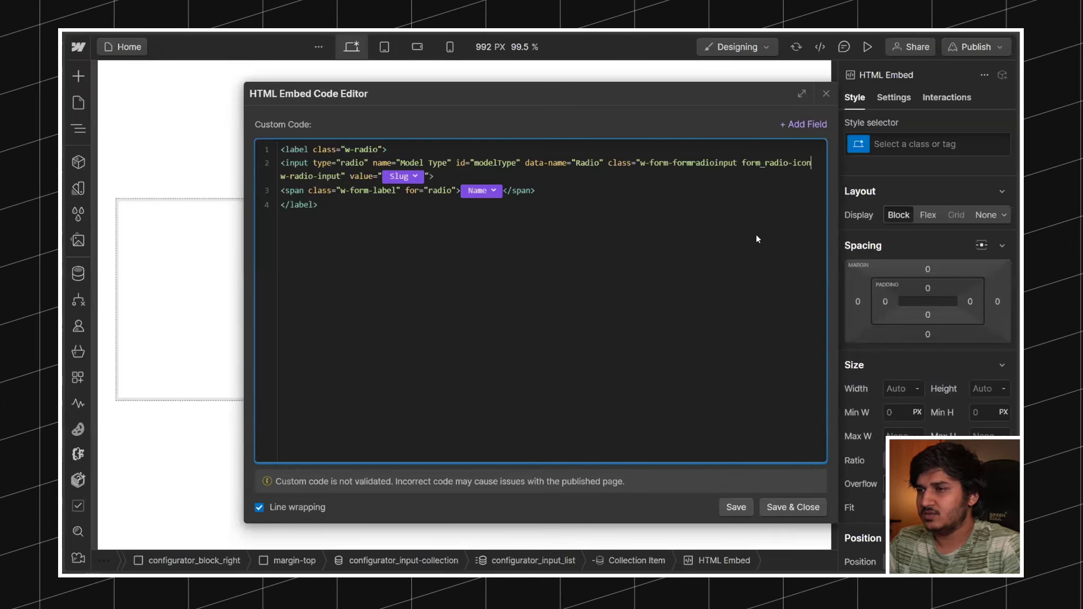
left_click(777, 508)
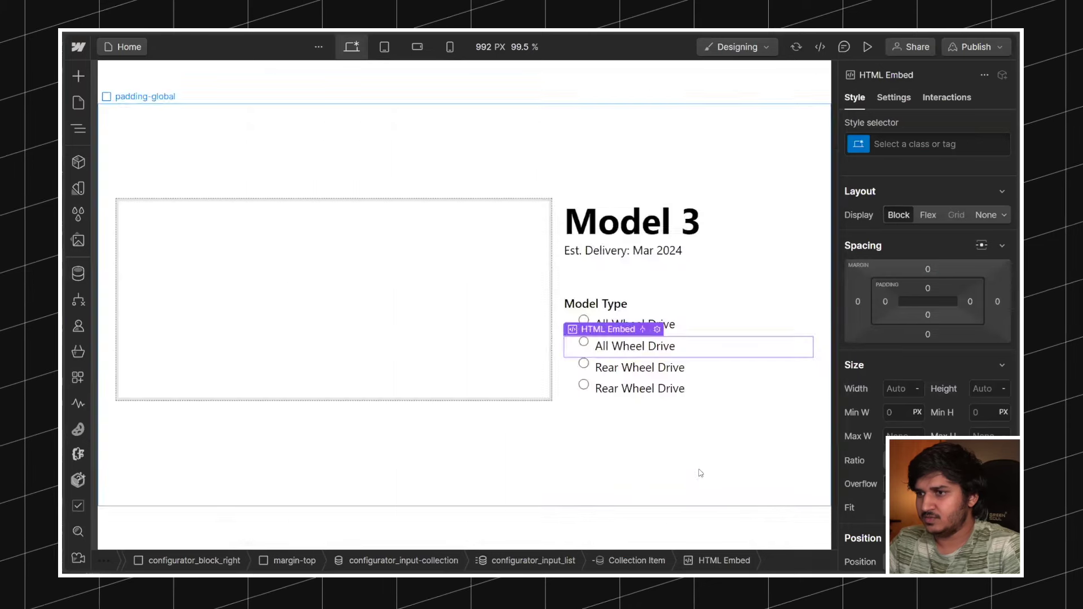
Step: Apply the existing form_radio-label class to the native Radio Button Label in the Rear Wheel Drive item
left_click(600, 373)
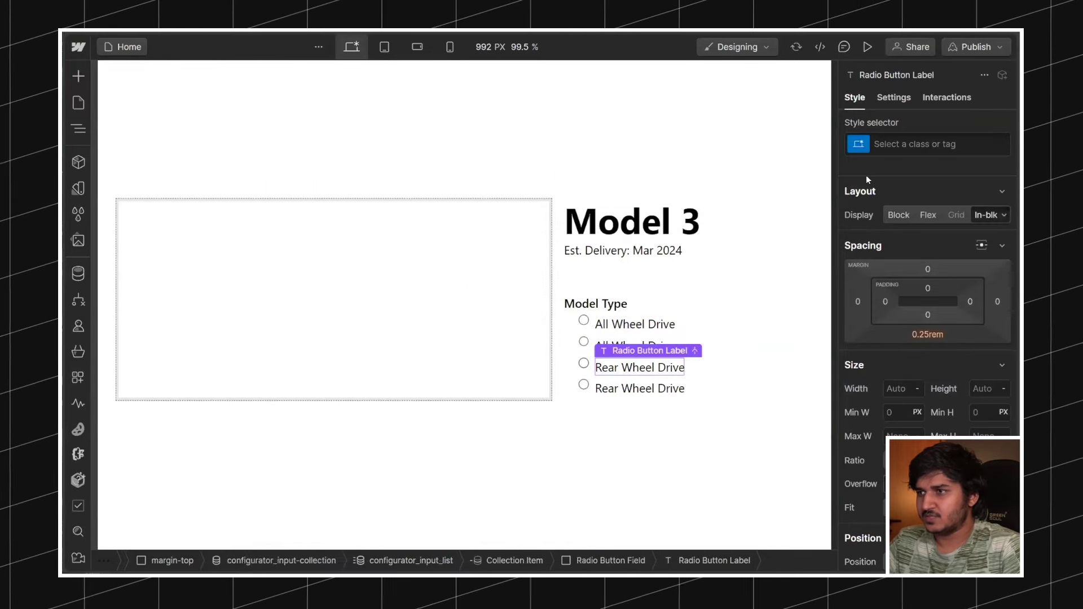
left_click(892, 144)
type("form_")
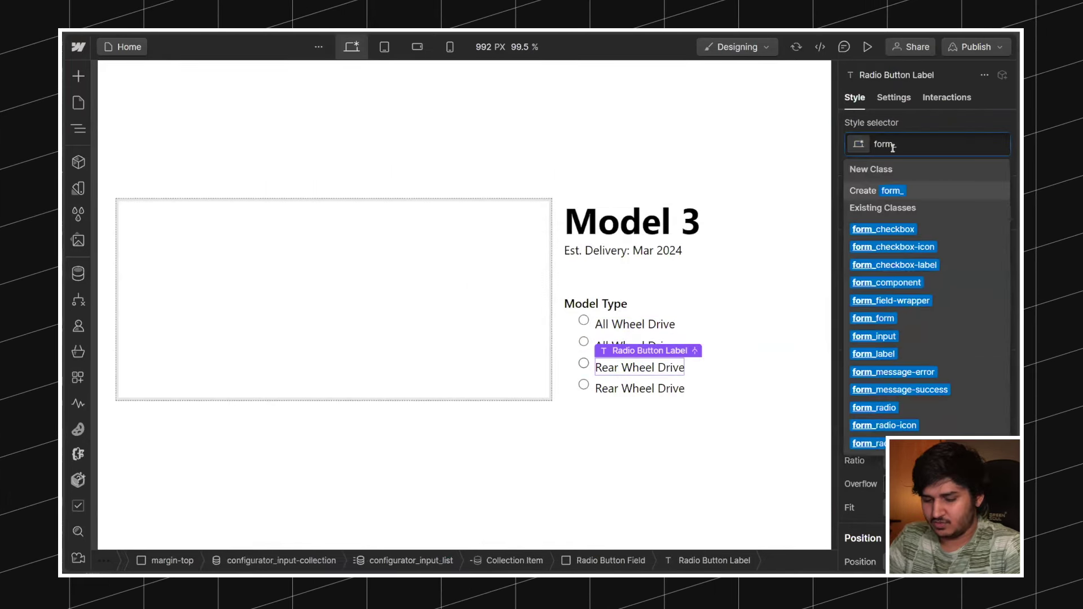
type("radio")
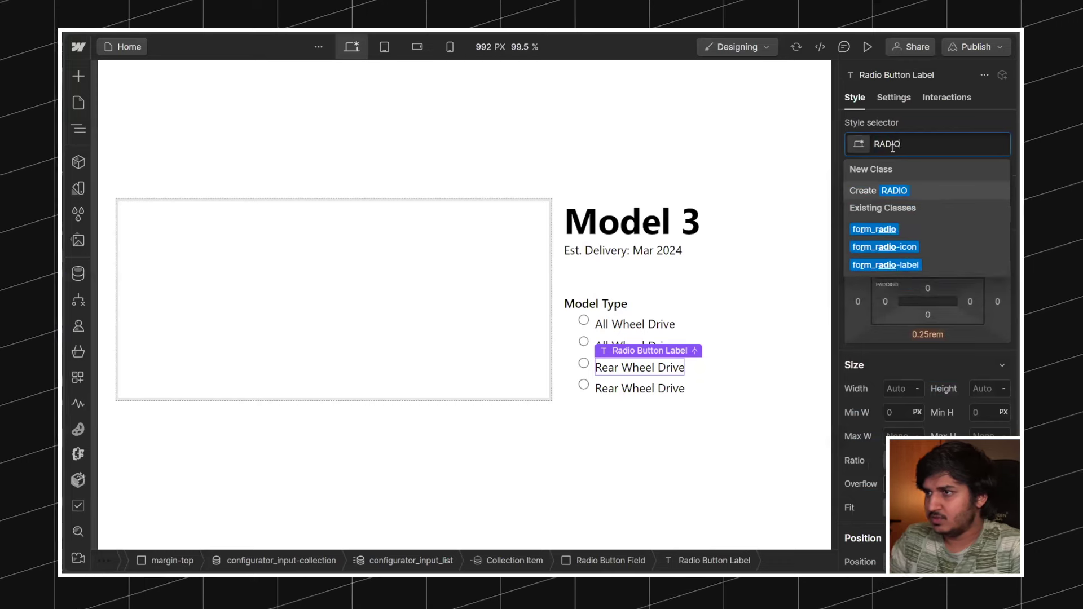
key("ctrl+a")
key("BackSpace")
key("Escape")
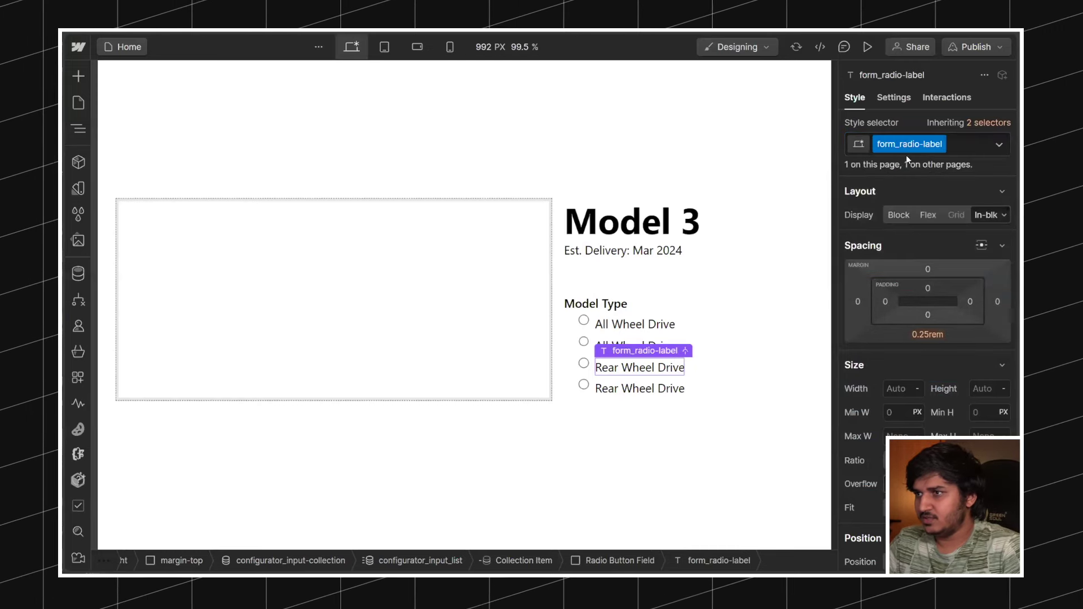
Step: Apply the existing form_radio class to the native Radio Button Field wrapping the Rear Wheel Drive option
left_click(591, 374)
left_click(935, 143)
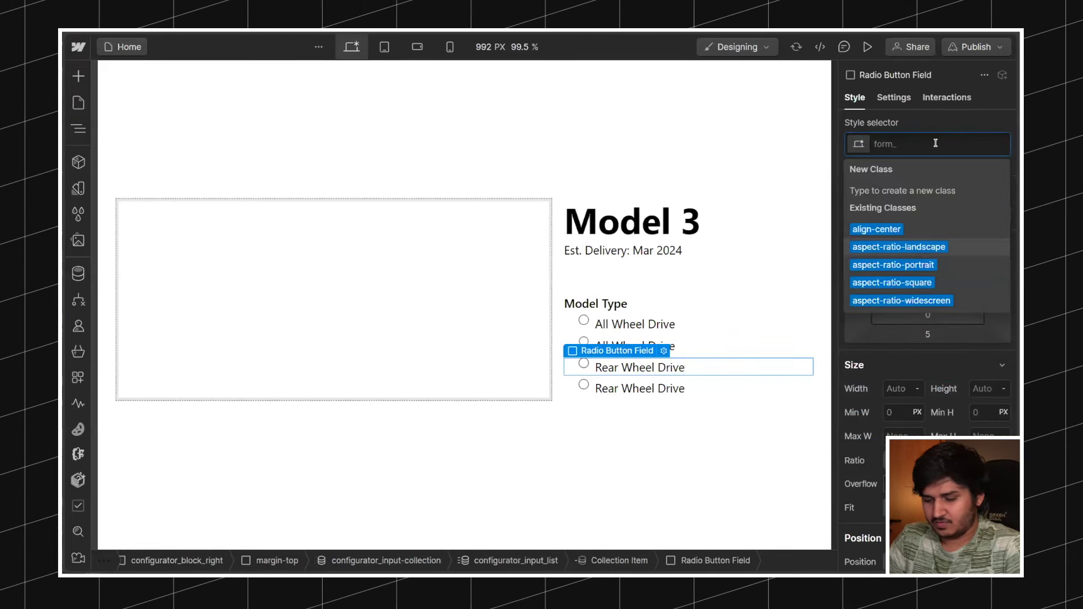
type("radio")
key("BackSpace")
key("BackSpace")
key("BackSpace")
key("BackSpace")
key("BackSpace")
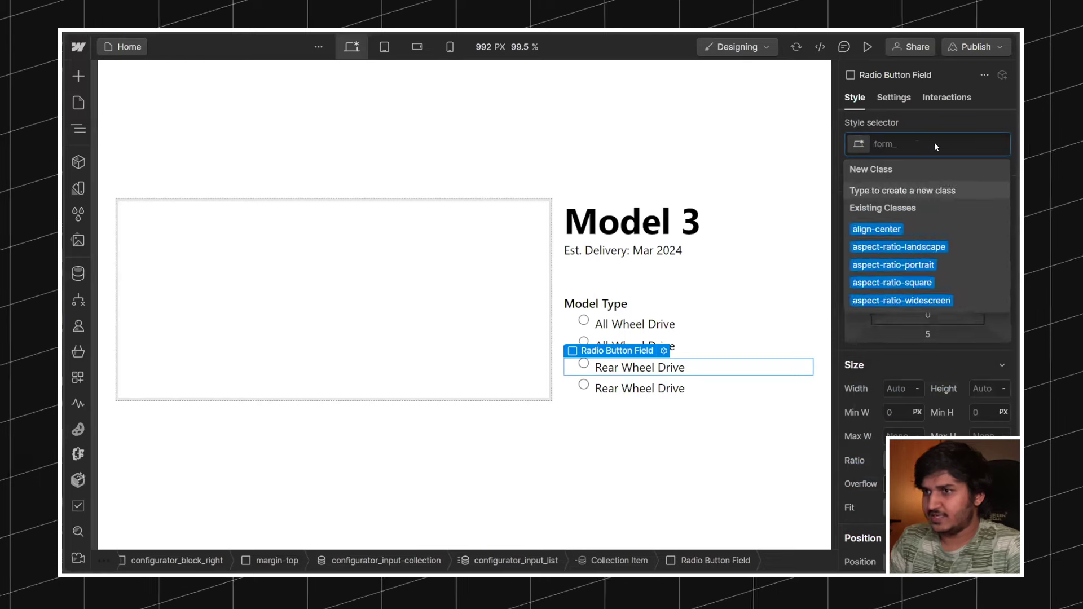
type("radio")
key("Return")
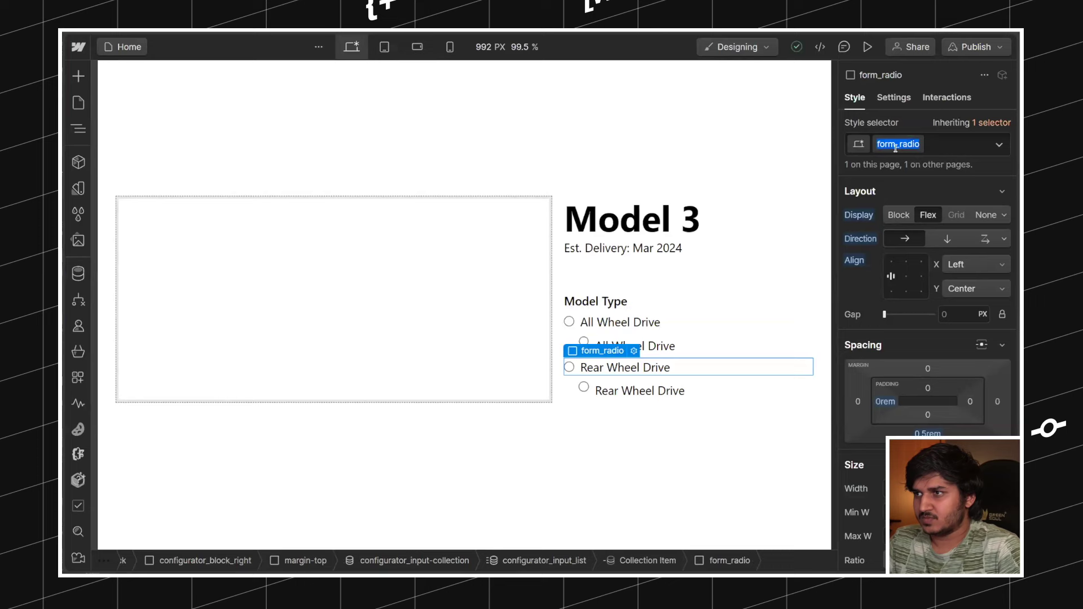
Step: In the embed code, add form_radio to the label's classes and form_radio-LABEL to the span's classes, and save
double_click(668, 350)
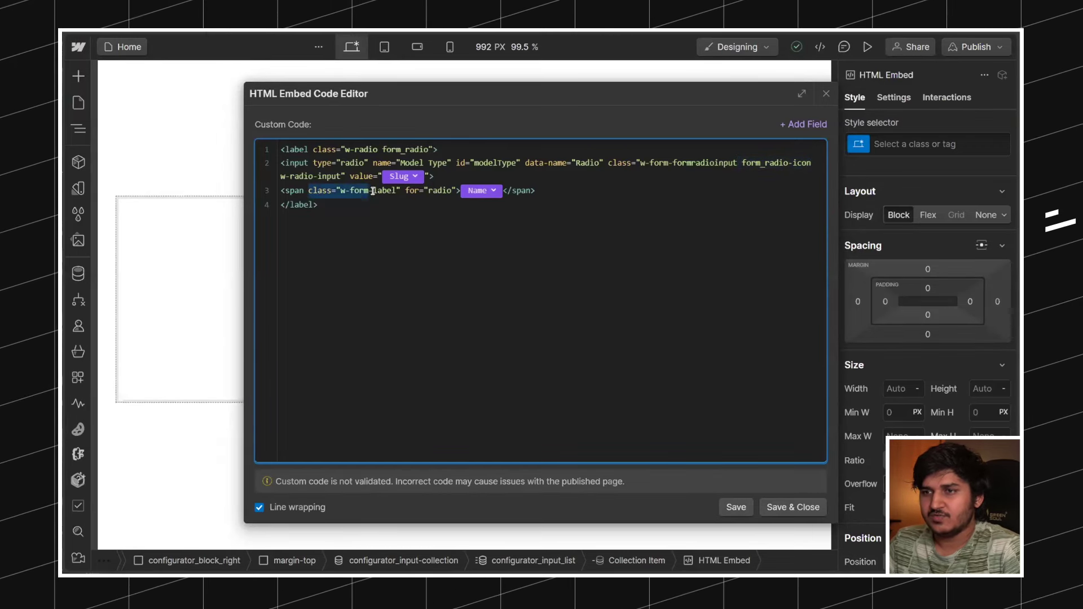
left_click(405, 195)
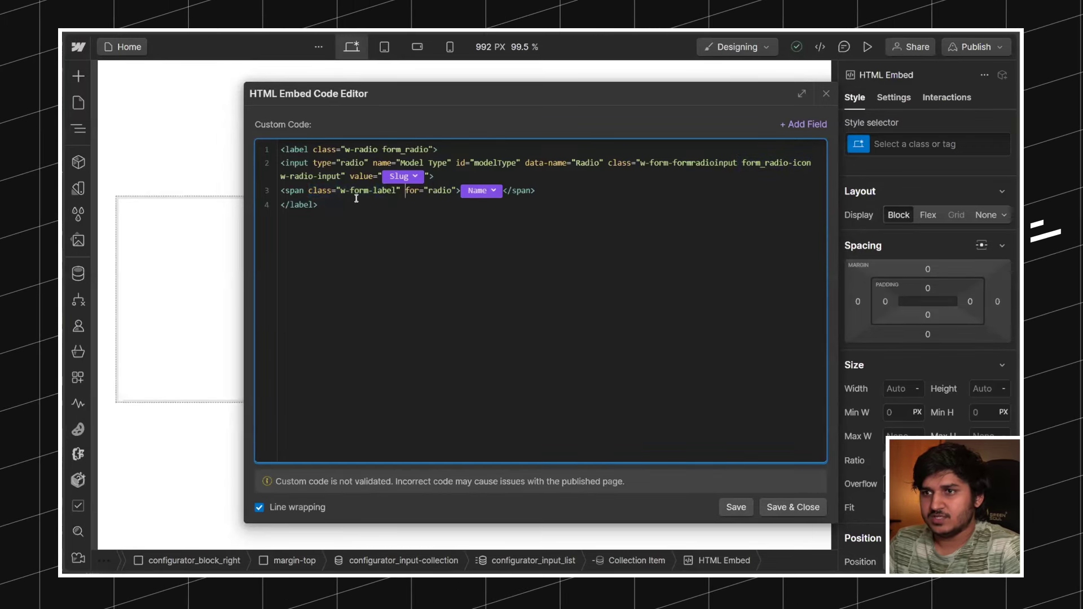
type("form_radio")
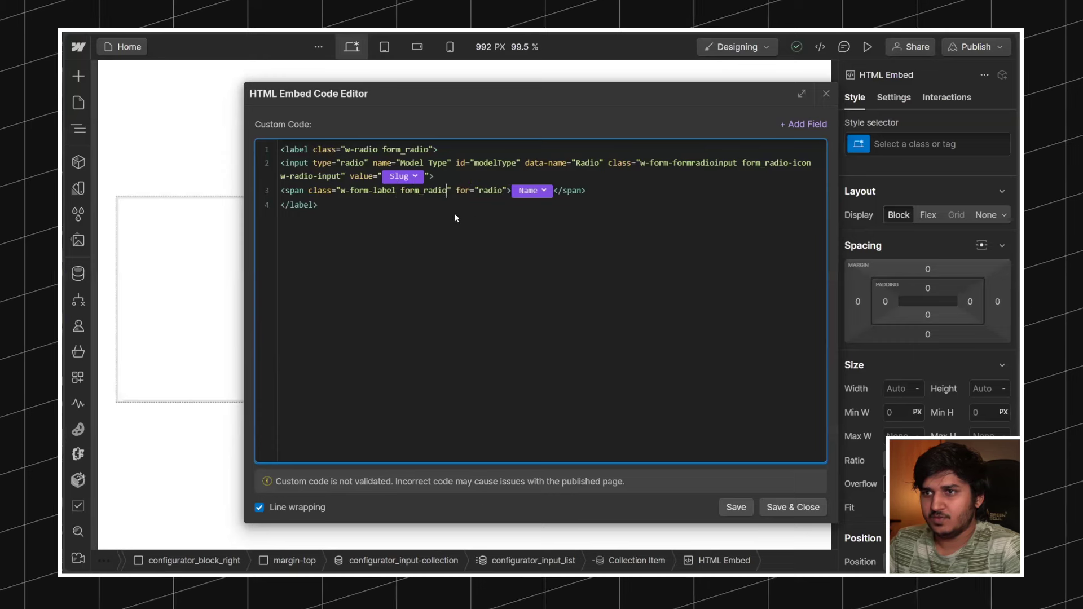
type("-LABEL")
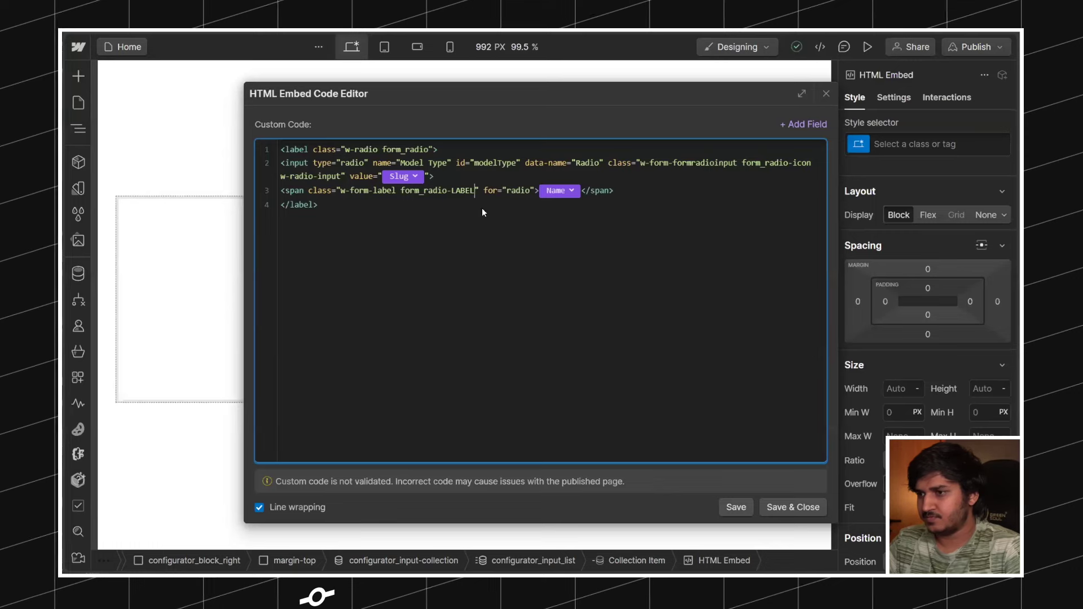
key("ctrl+s")
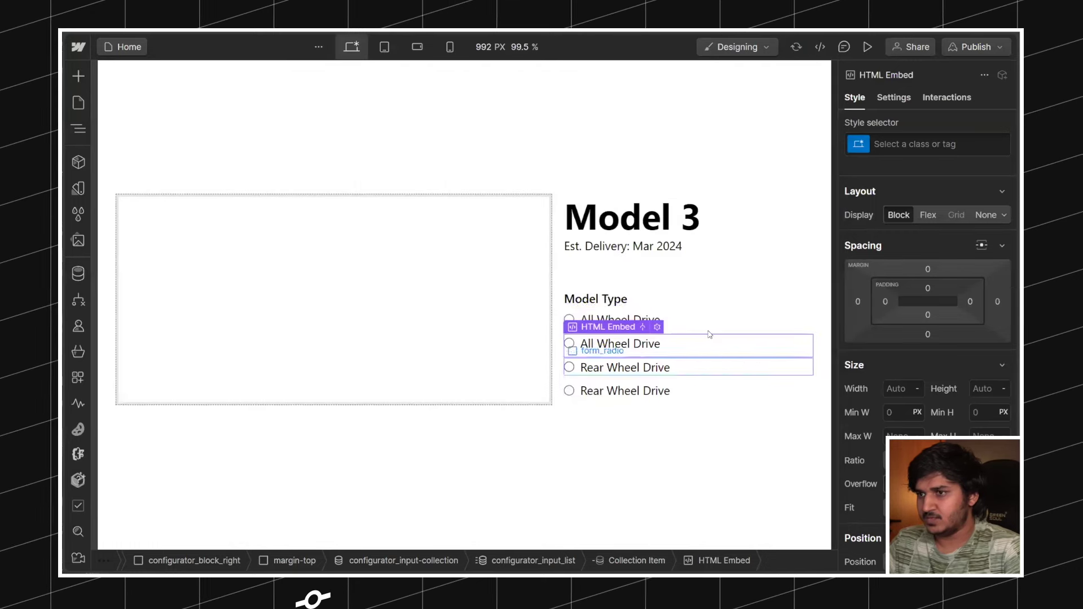
Step: Preview the page with the styled radio buttons at a different canvas width and return to the designer
left_click(668, 321)
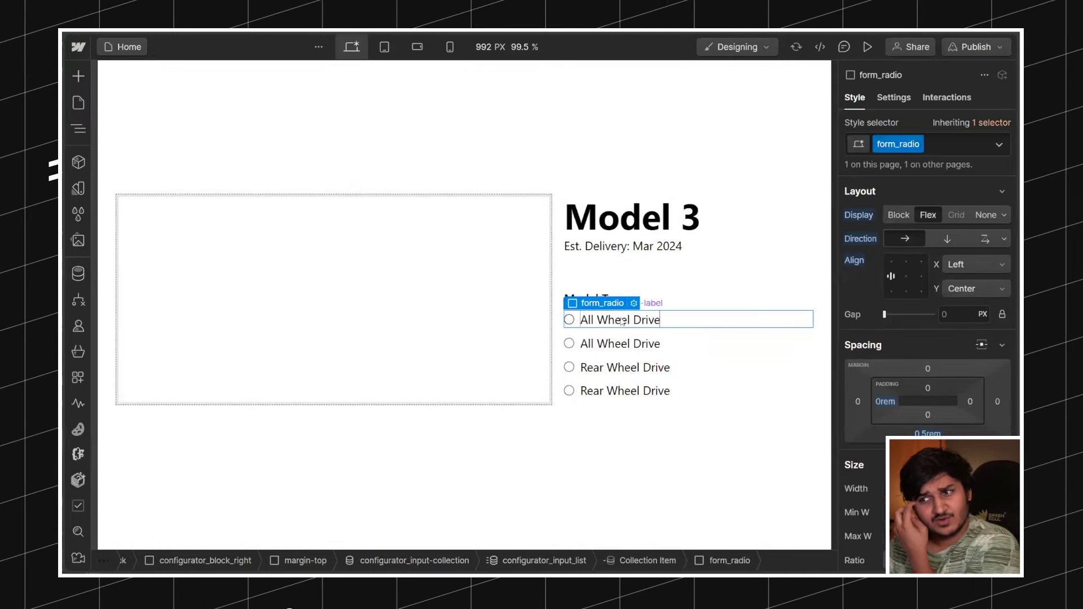
left_click(867, 47)
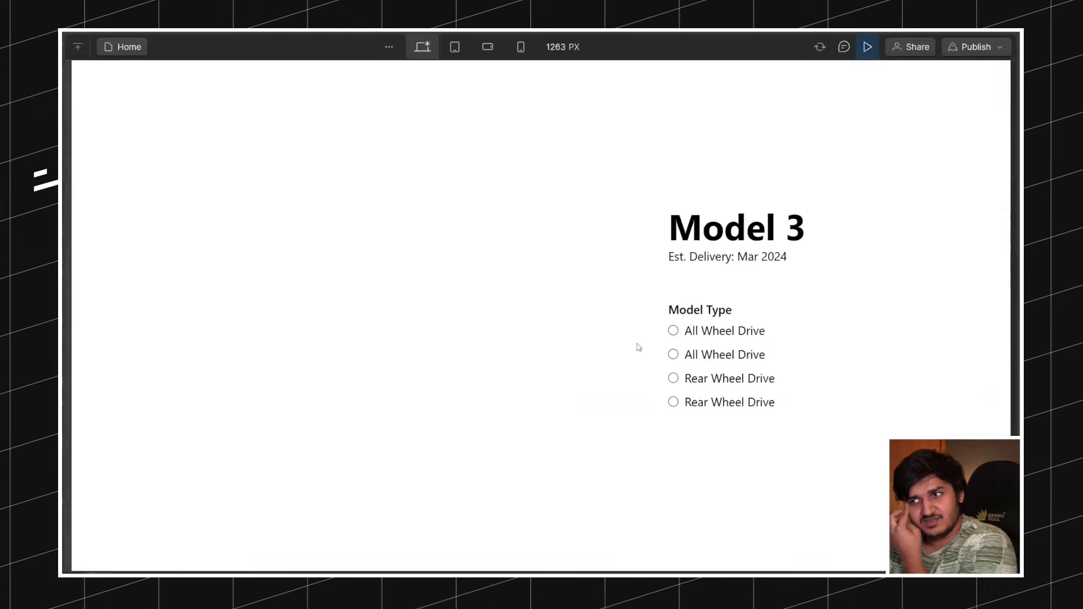
left_click_drag(1010, 79, 840, 77)
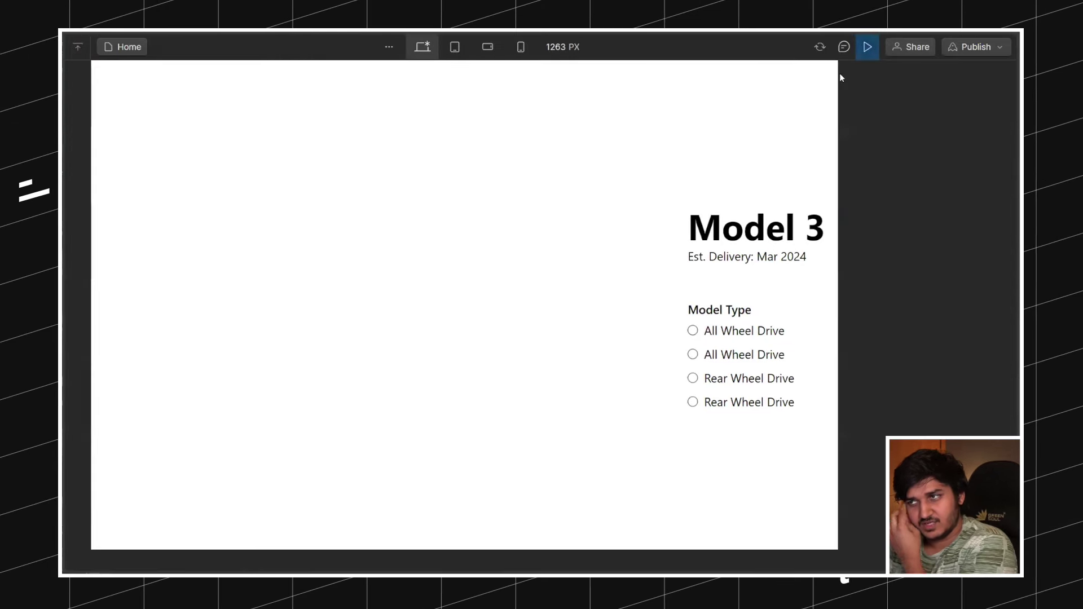
left_click(868, 47)
Step: Switch the native form_radio-icon radio button's style to Custom and compare it with the embedded radio buttons
left_click(568, 320)
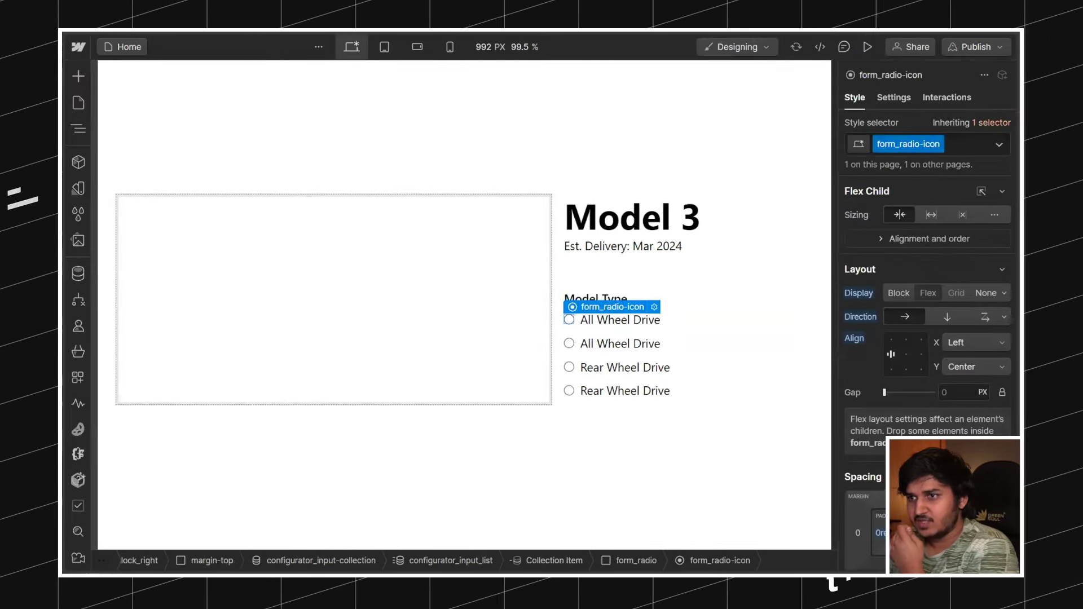
left_click(1002, 147)
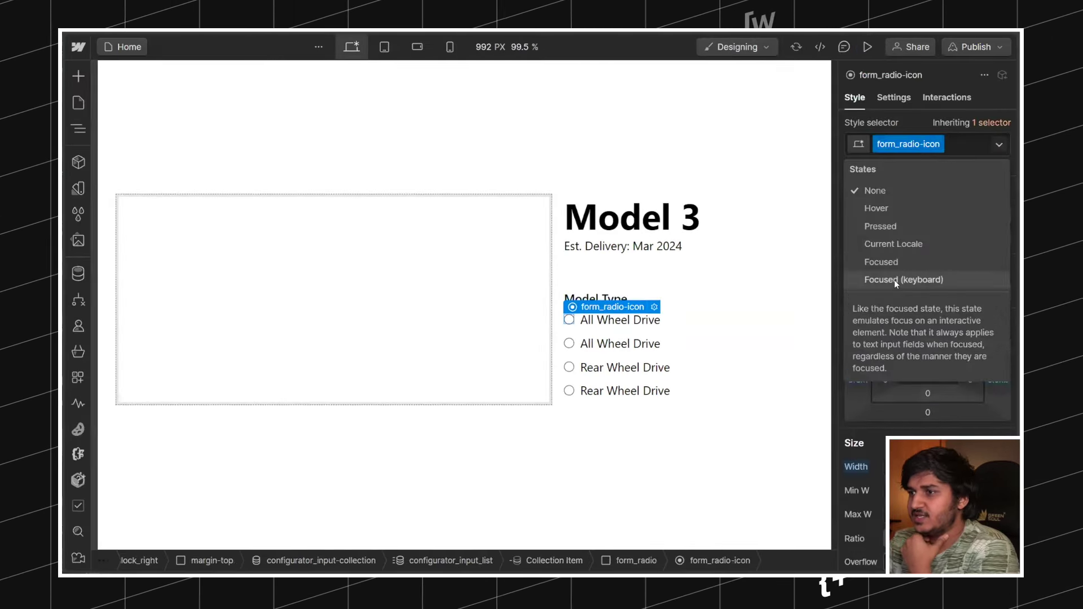
left_click(894, 63)
left_click(893, 97)
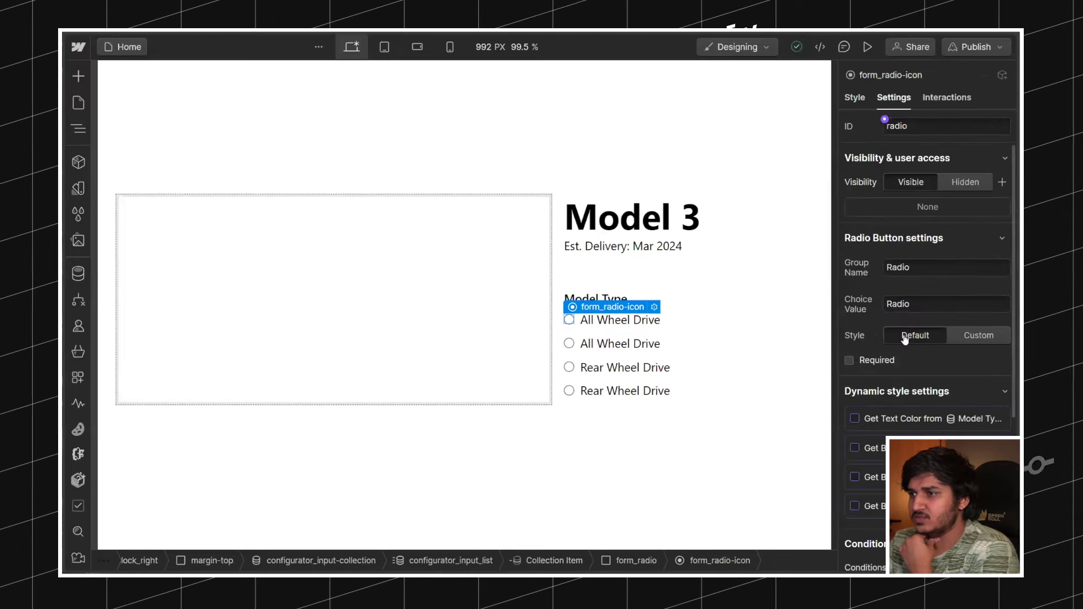
left_click(993, 337)
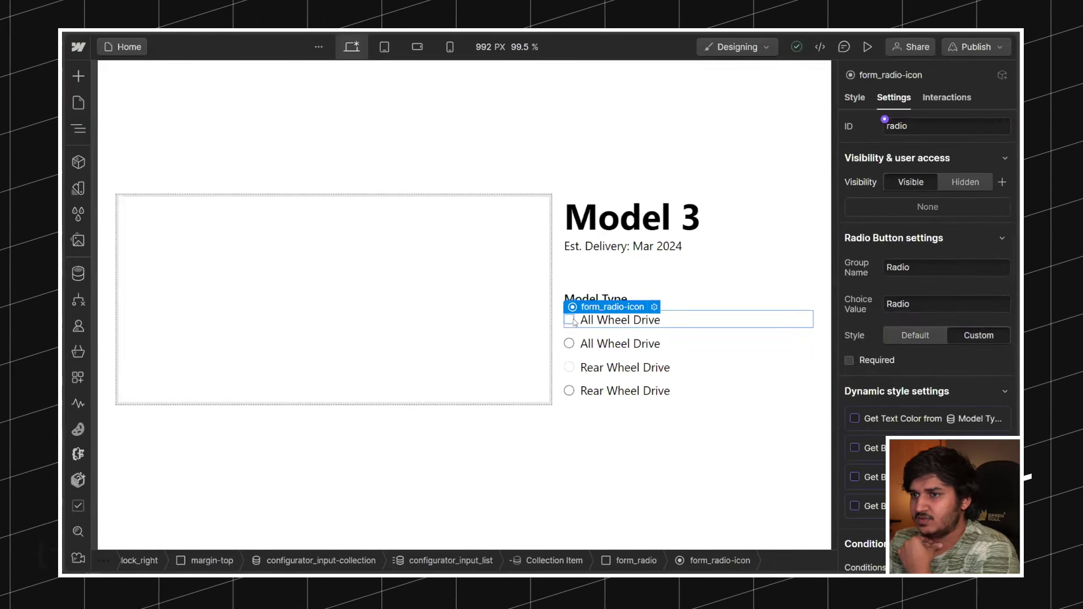
left_click(576, 389)
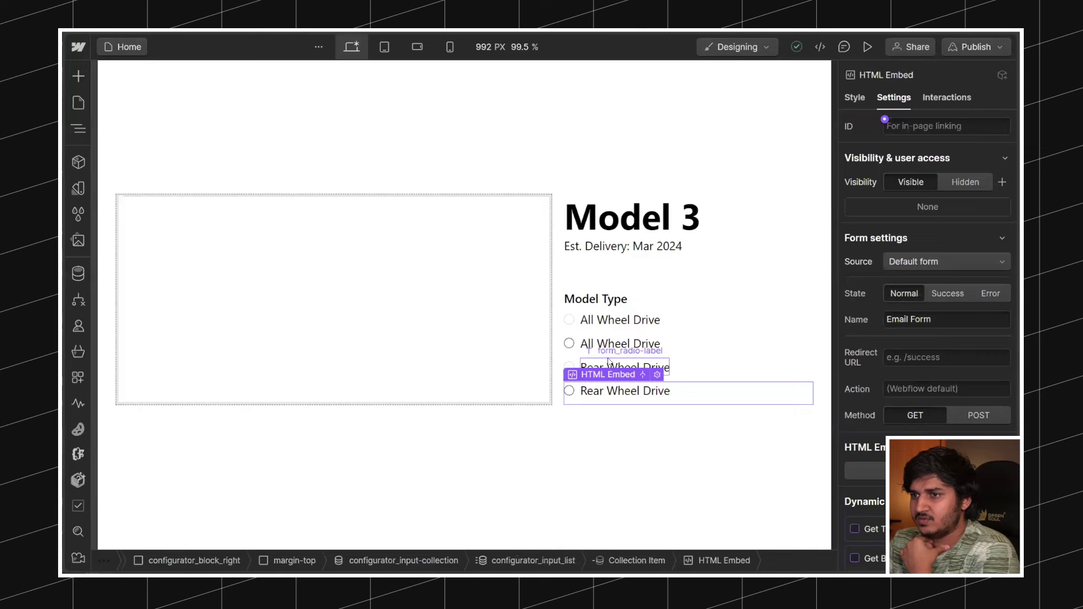
left_click(569, 343)
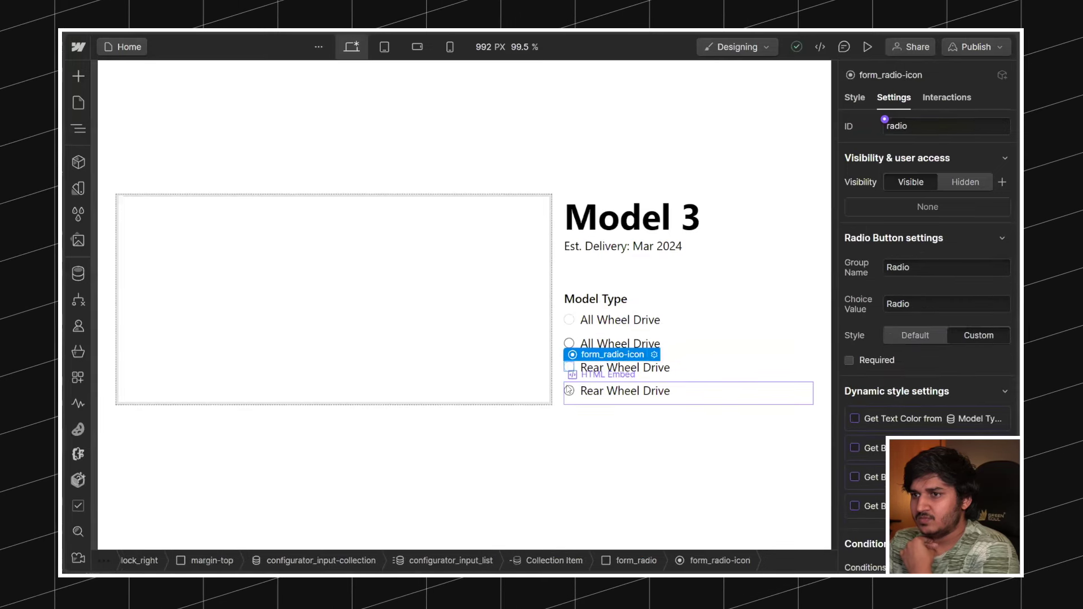
Step: Publish the site to staging and close the publish dialog
left_click(975, 47)
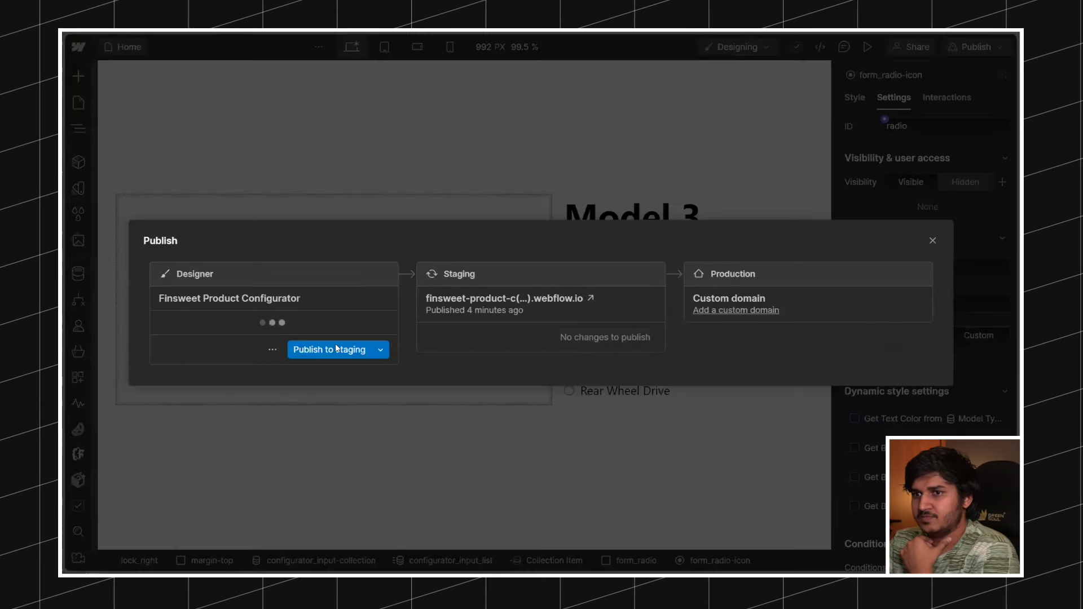
key("Return")
left_click(932, 215)
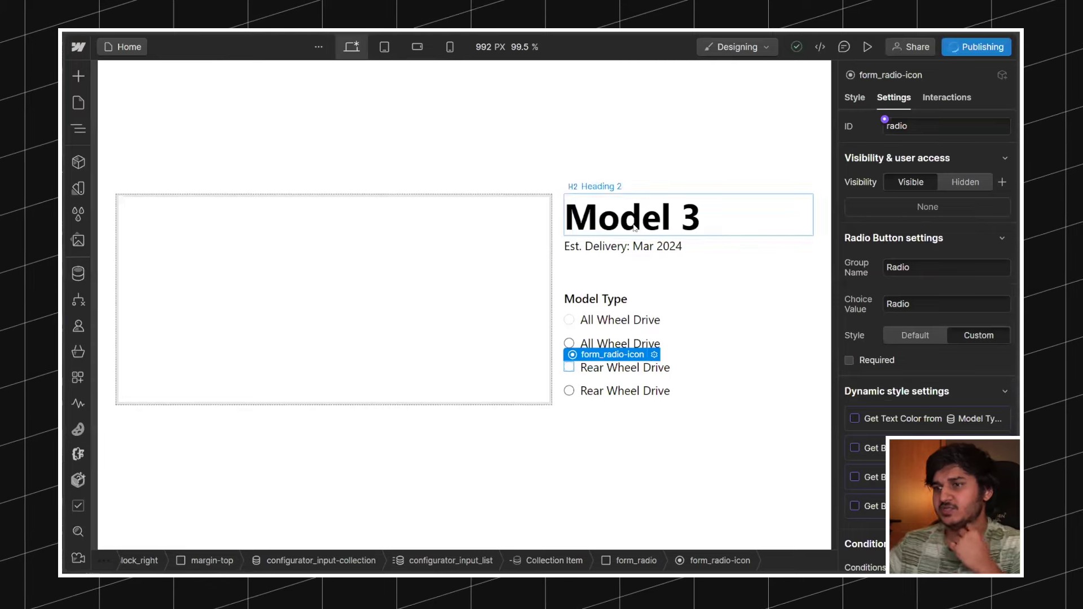
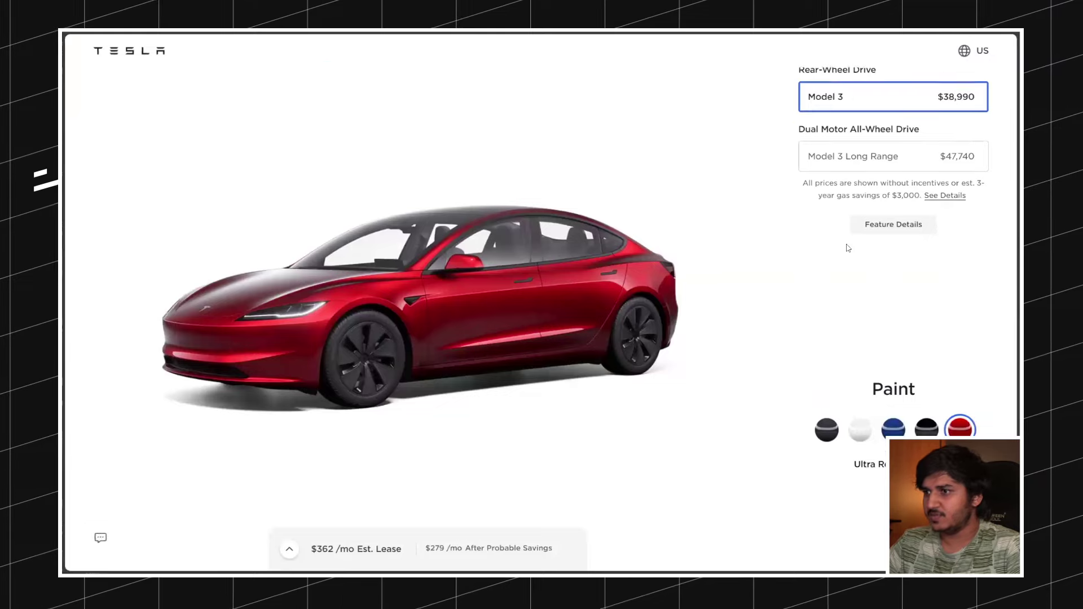
Step: Look over the drive options and their prices on the reference Tesla Model 3 page
scroll(846, 246, "up", 6)
scroll(846, 244, "up", 3)
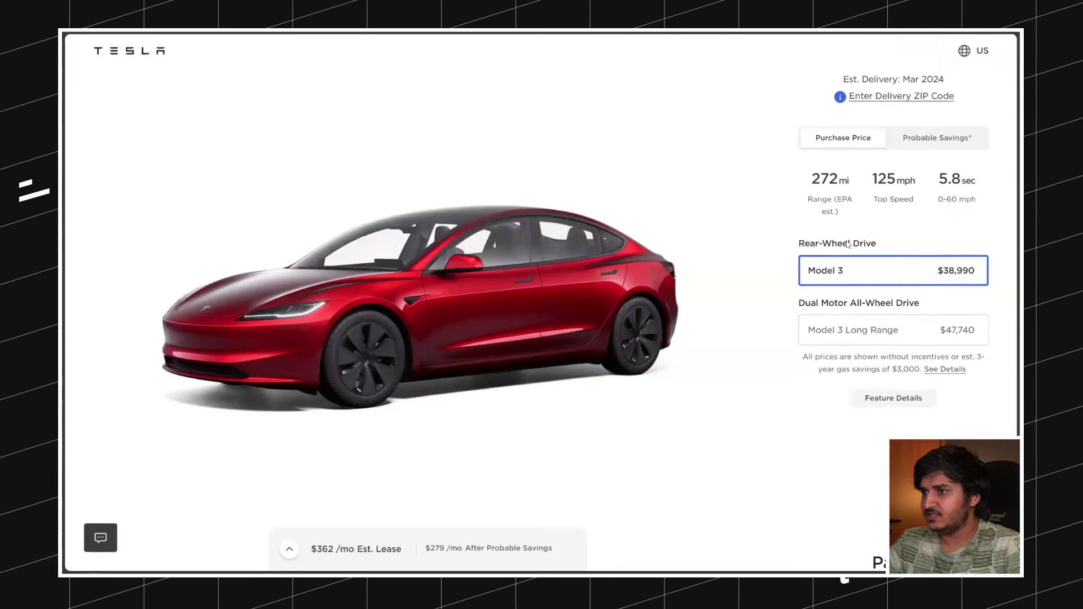
Step: Select the configurator_block_right div in the element tree with its margin-top block collapsed
scroll(846, 243, "down", 5)
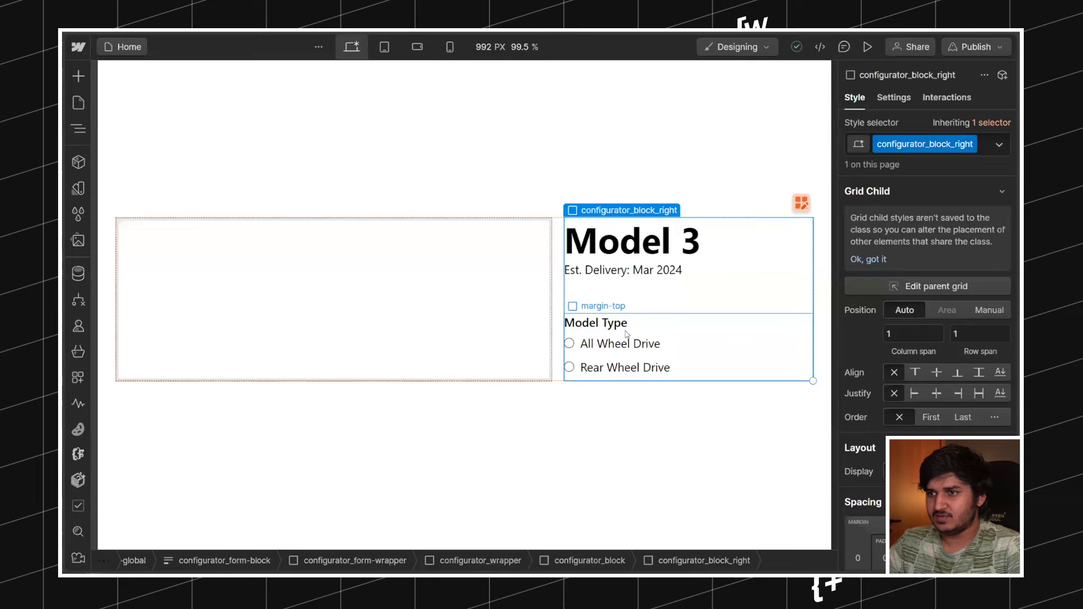
left_click(624, 334)
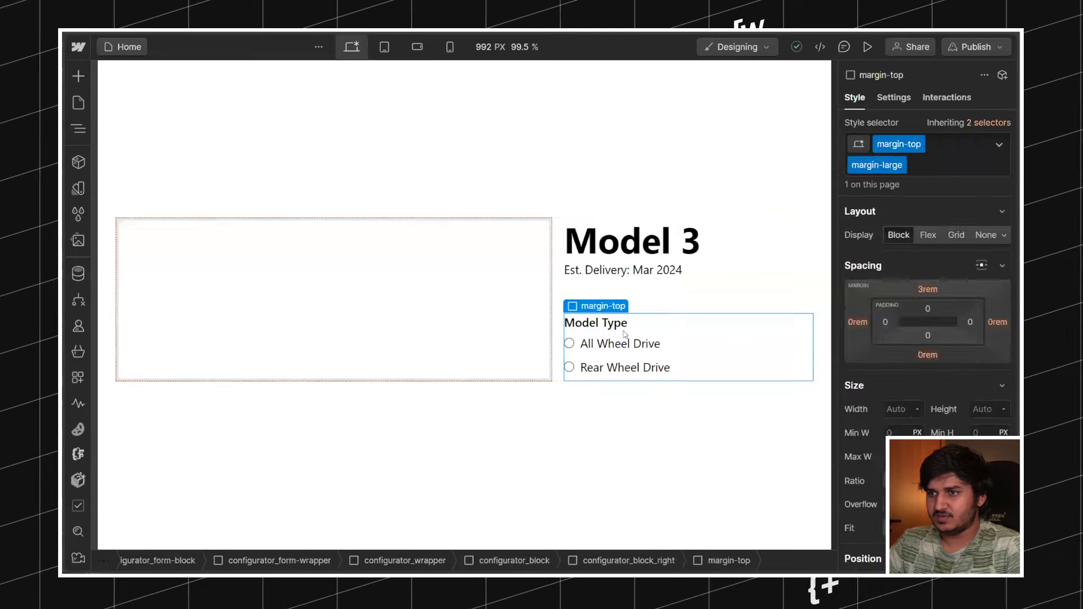
key("z")
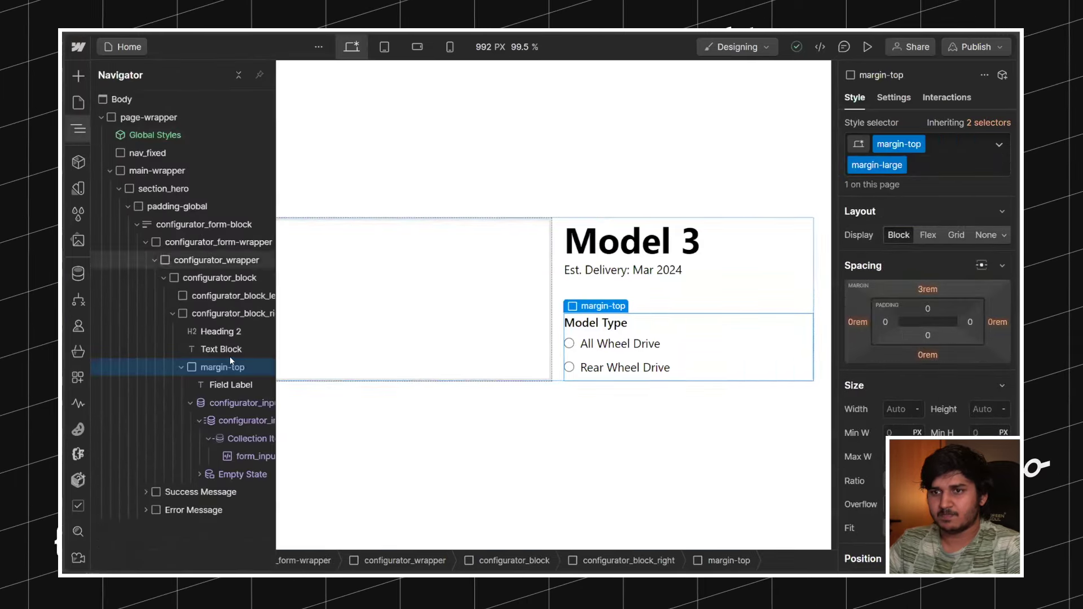
left_click(181, 367)
left_click(195, 314)
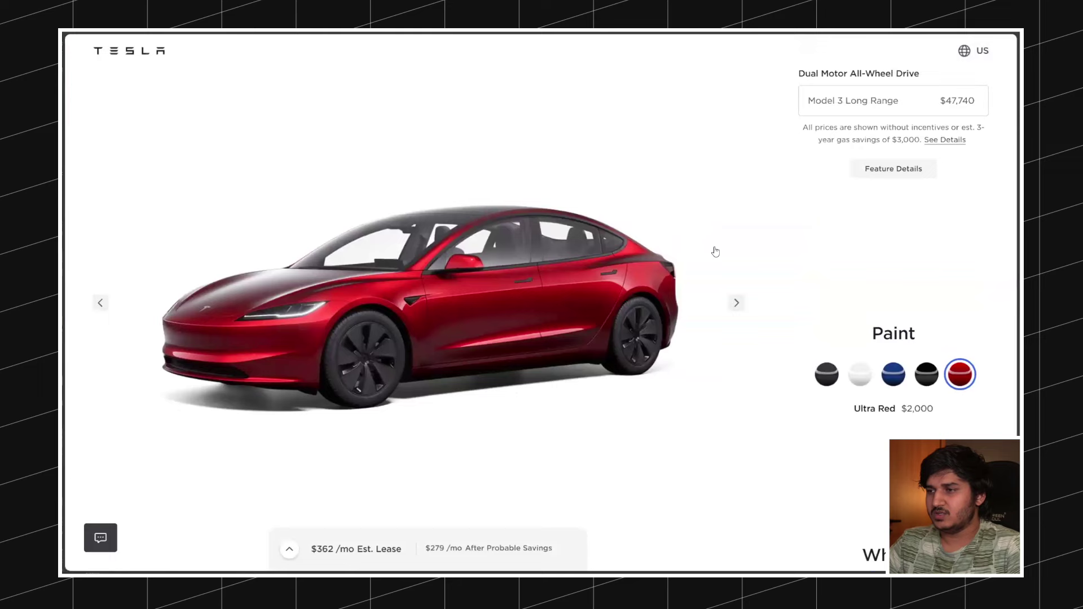
Step: Examine how the model, drive and Paint sections are spaced on the reference Tesla Model 3 page
scroll(713, 249, "down", 2)
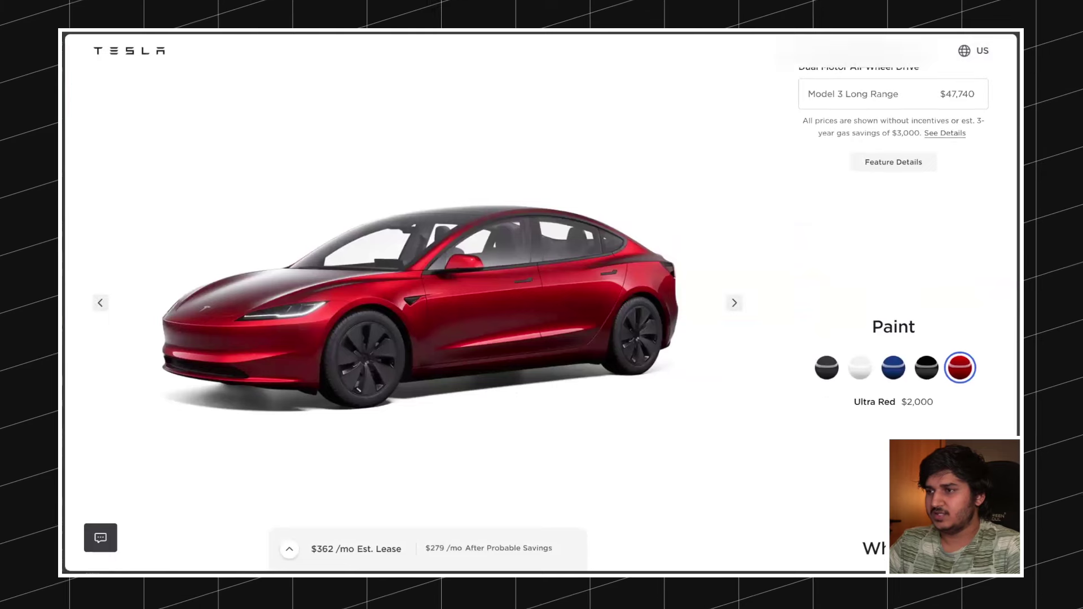
scroll(893, 281, "down", 3)
scroll(893, 282, "up", 4)
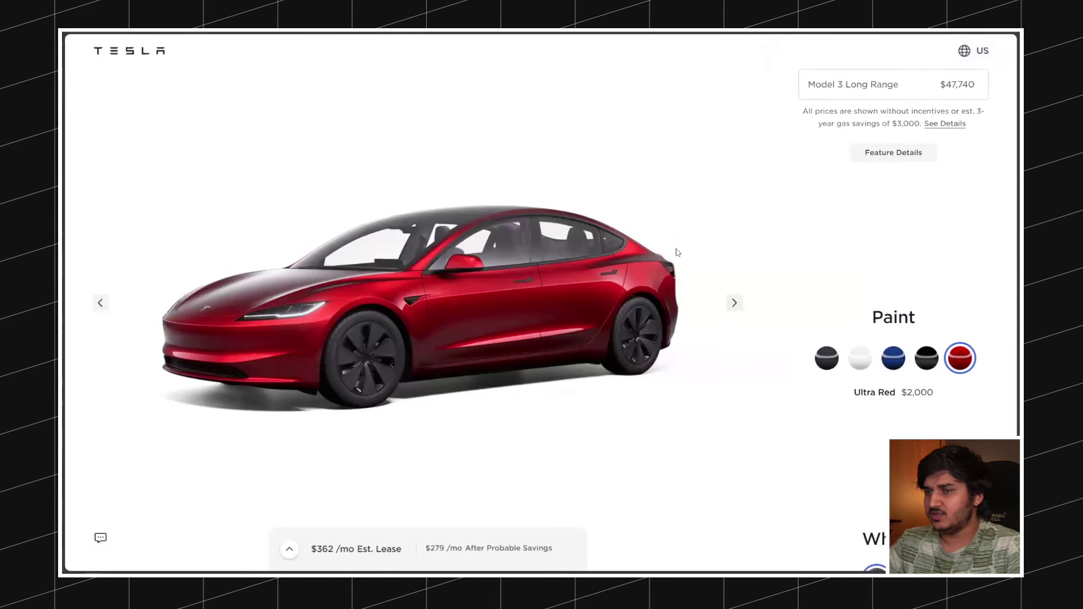
scroll(765, 235, "down", 4)
scroll(768, 235, "up", 5)
scroll(770, 235, "up", 5)
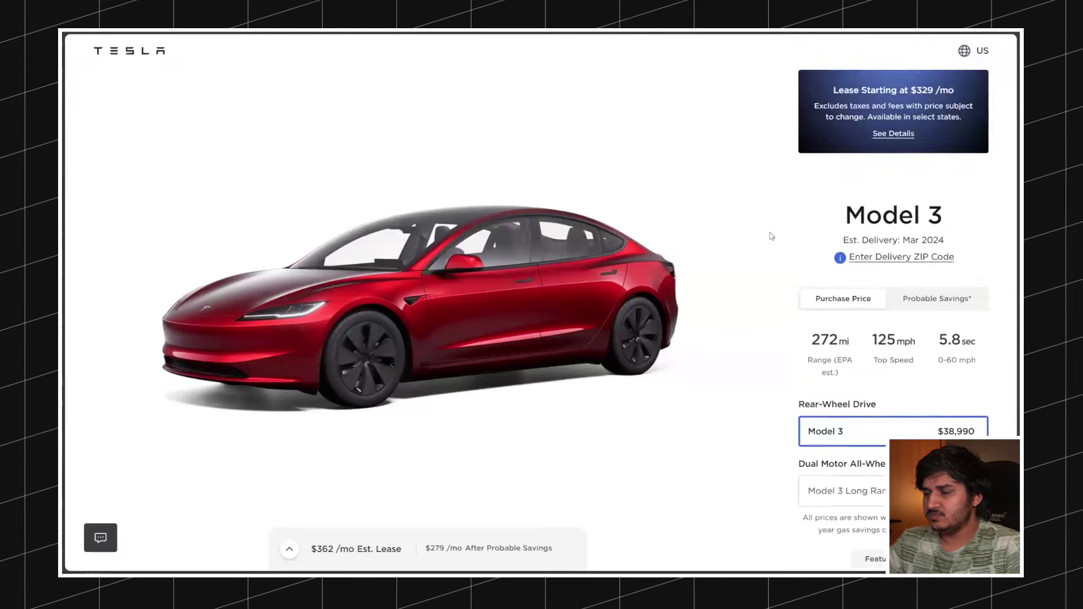
scroll(768, 235, "down", 5)
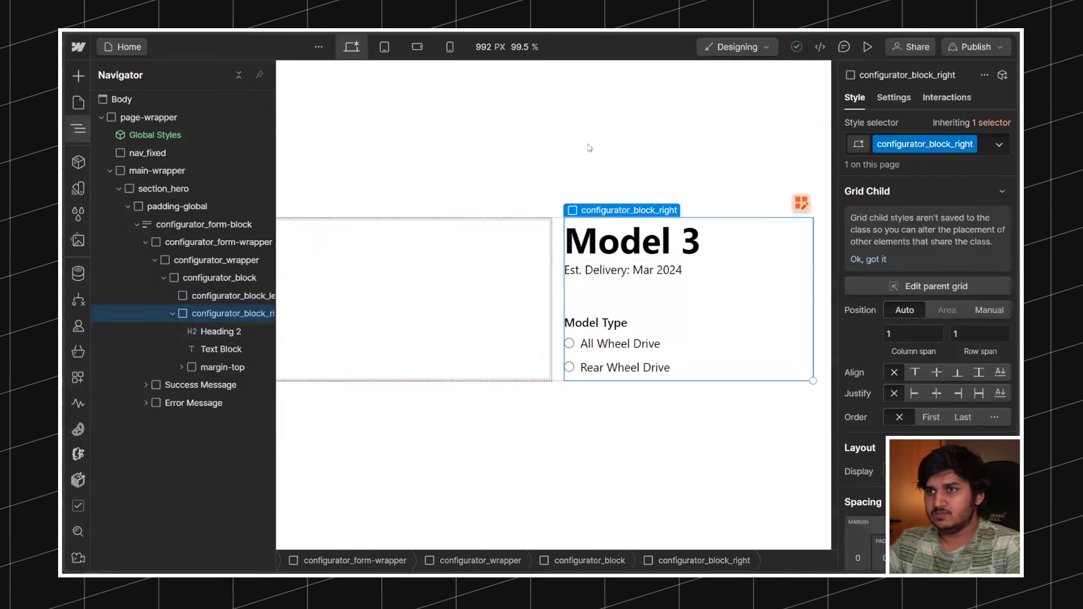
Step: Set the minimum height of configurator_block_right to 50 VH
scroll(928, 338, "down", 5)
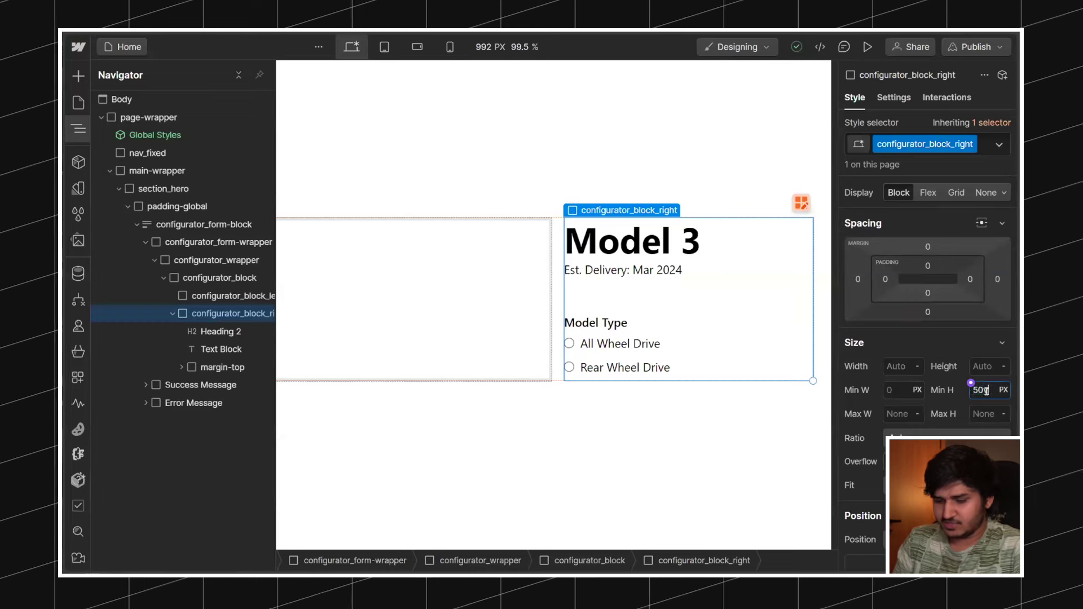
type("vh")
key("Return")
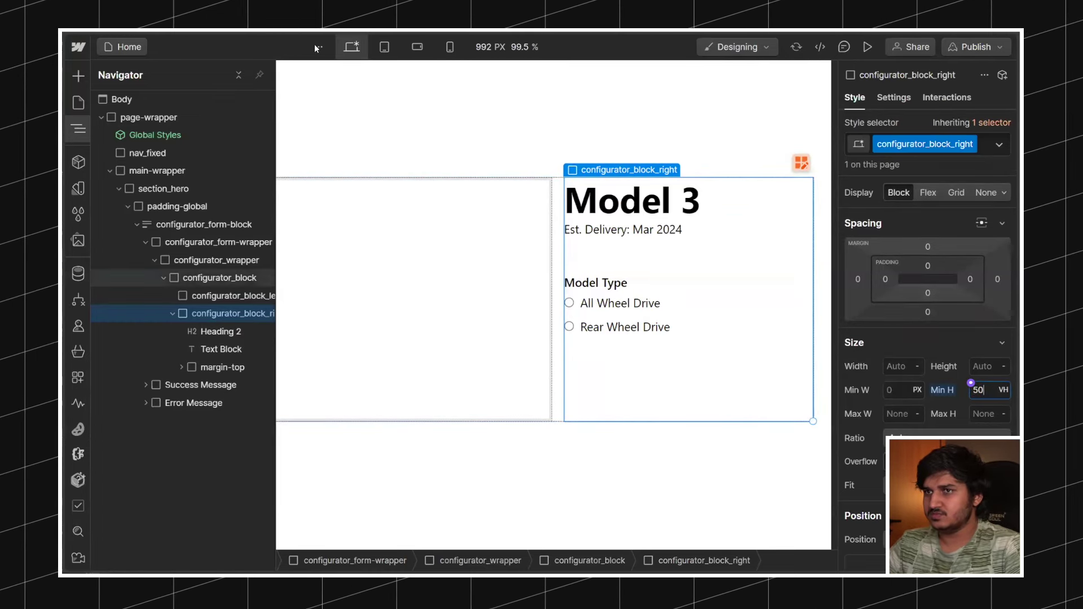
Step: Duplicate the configurator_block inside configurator_wrapper
left_click(172, 313)
left_click(225, 294)
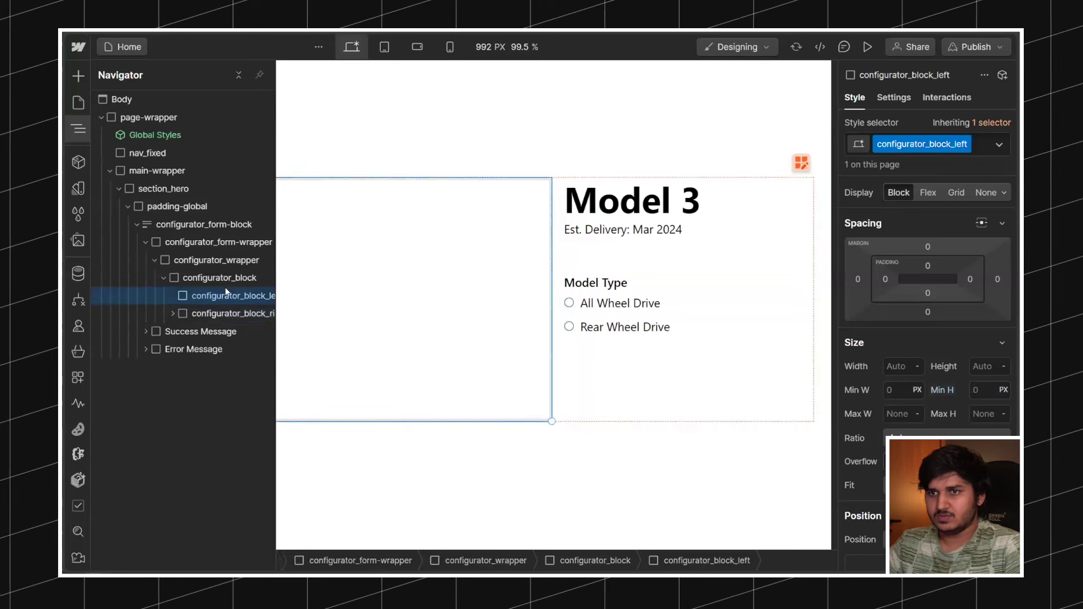
left_click(171, 278)
left_click(215, 275)
key("ctrl+d")
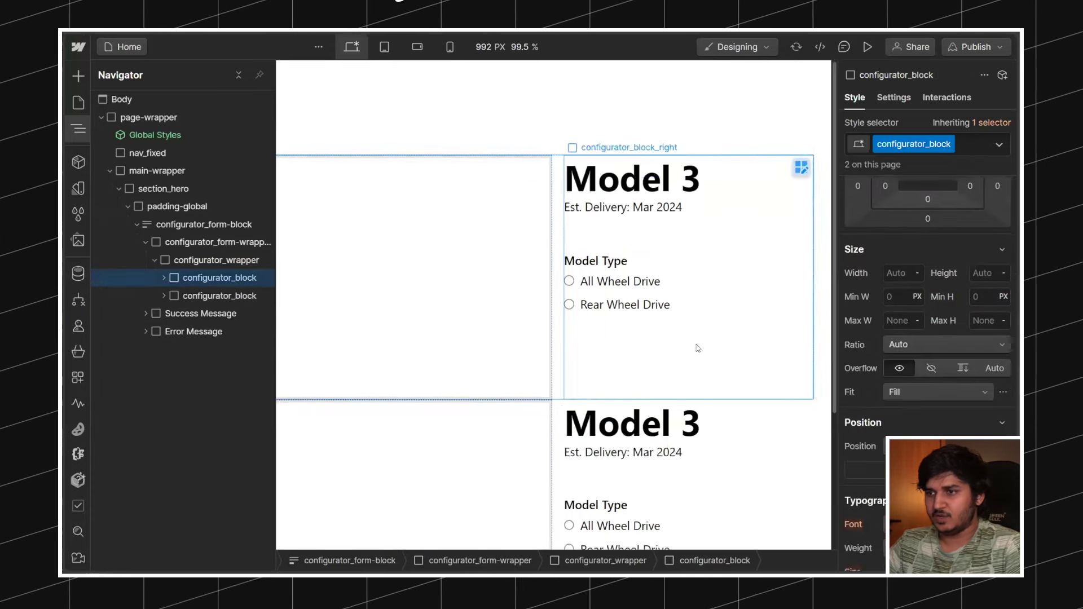
Step: Delete the heading and delivery text from the duplicated block and strip the margin-top and margin-large classes from its Model Type div
left_click(635, 342)
key("Delete")
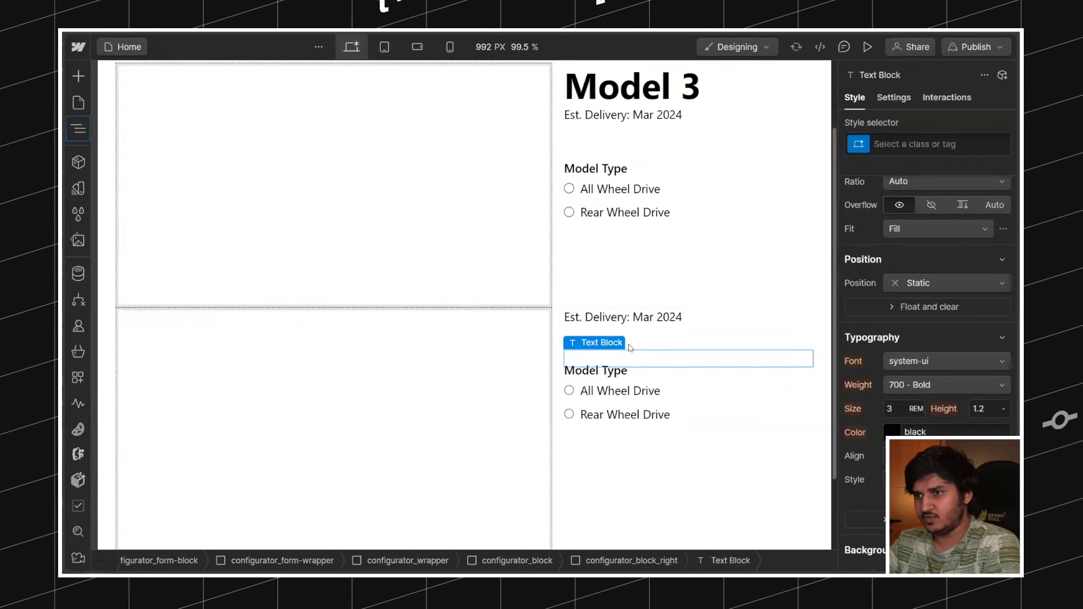
key("Delete")
left_click(944, 165)
key("BackSpace")
key("BackSpace")
key("Escape")
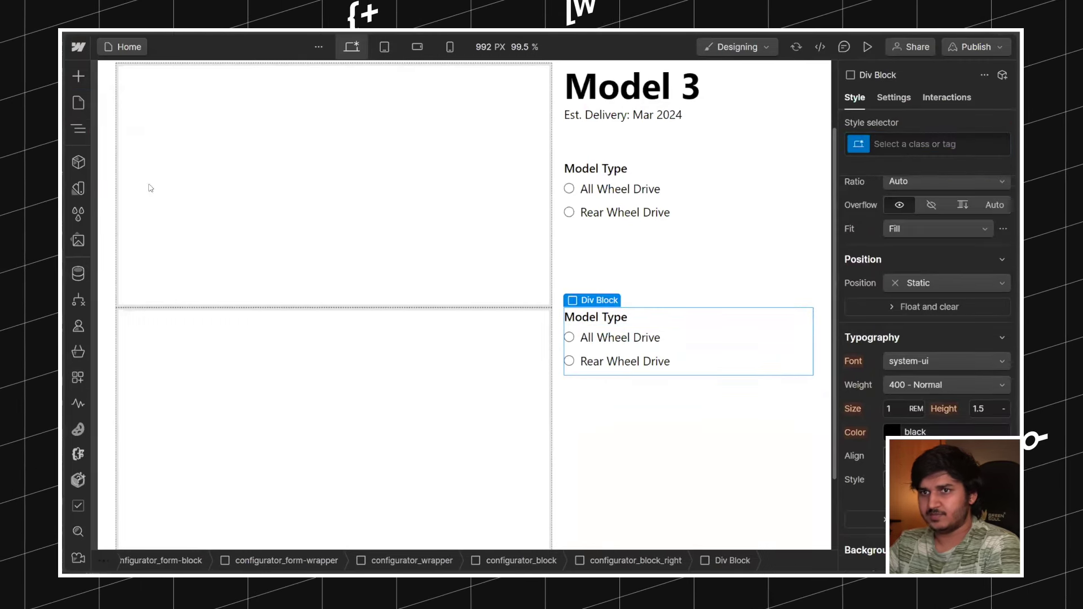
Step: Try the align-center class on the second block's Model Type div and remove it
left_click(76, 130)
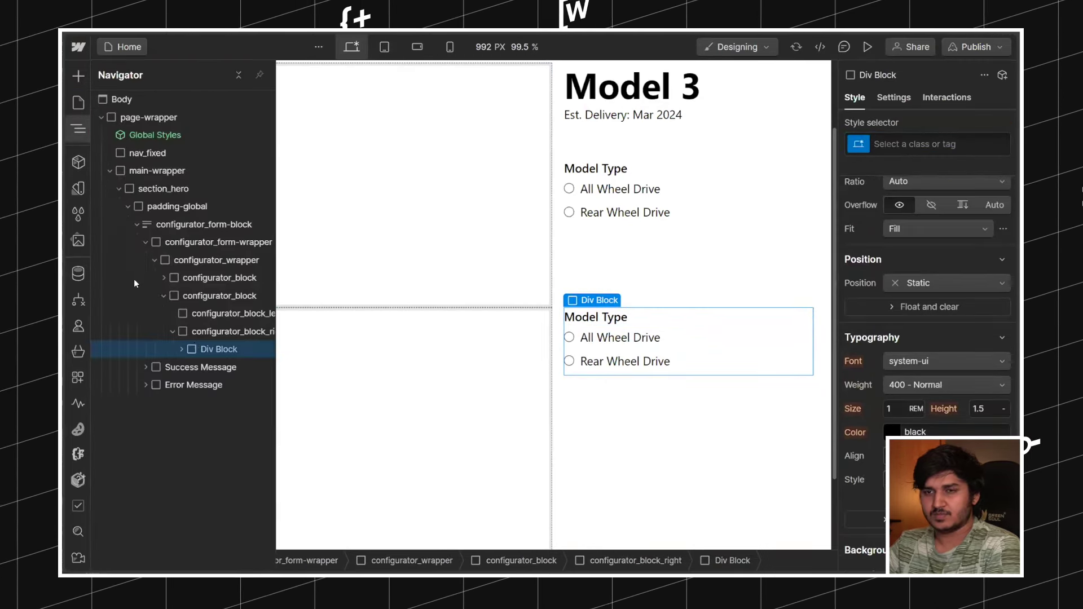
left_click(939, 140)
type("ali")
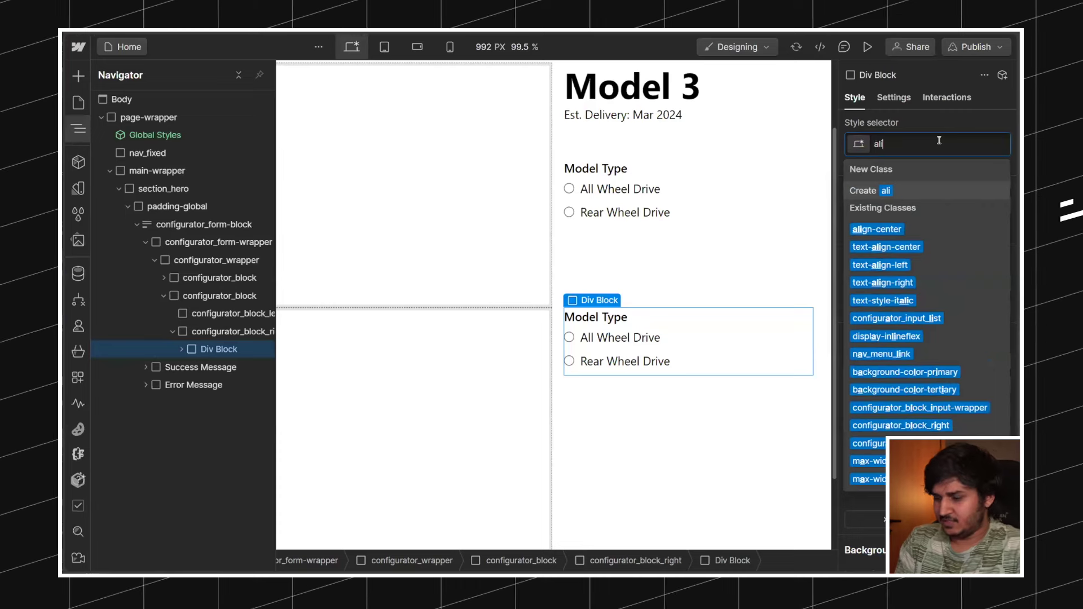
key("Return")
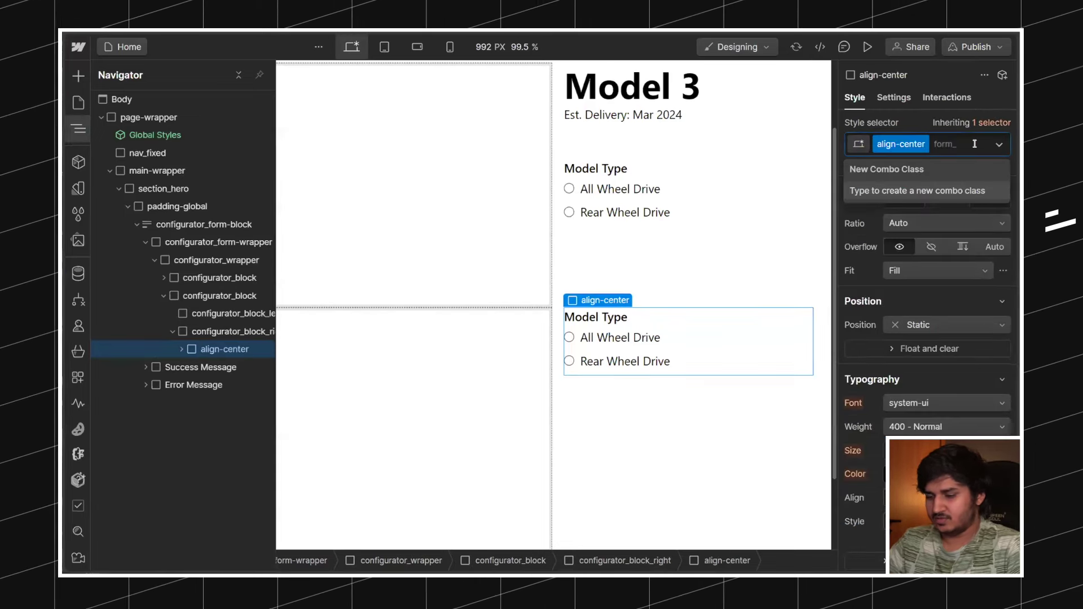
key("BackSpace")
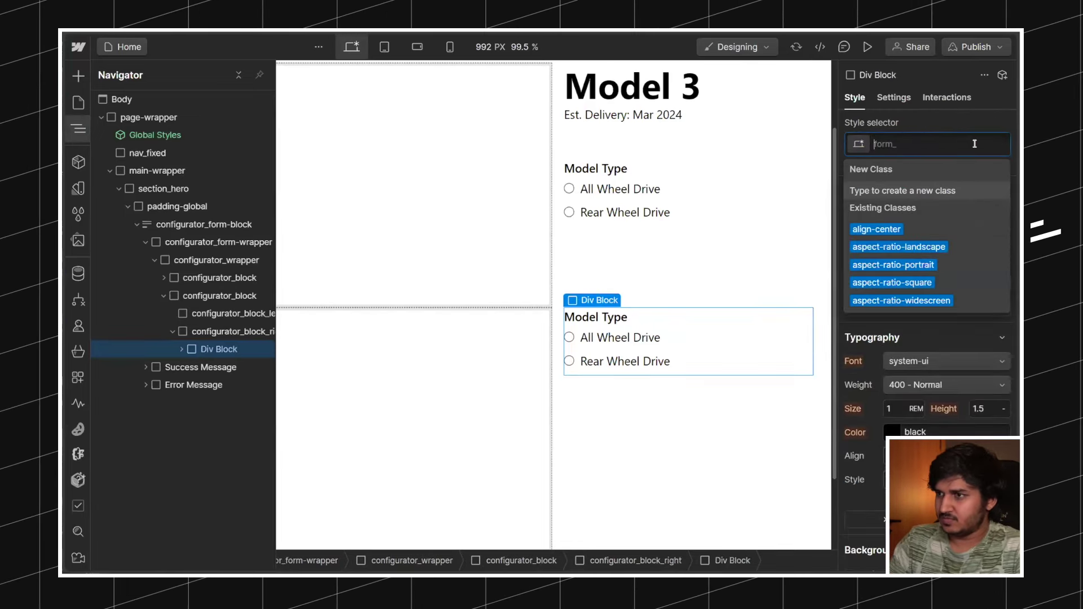
left_click(912, 227)
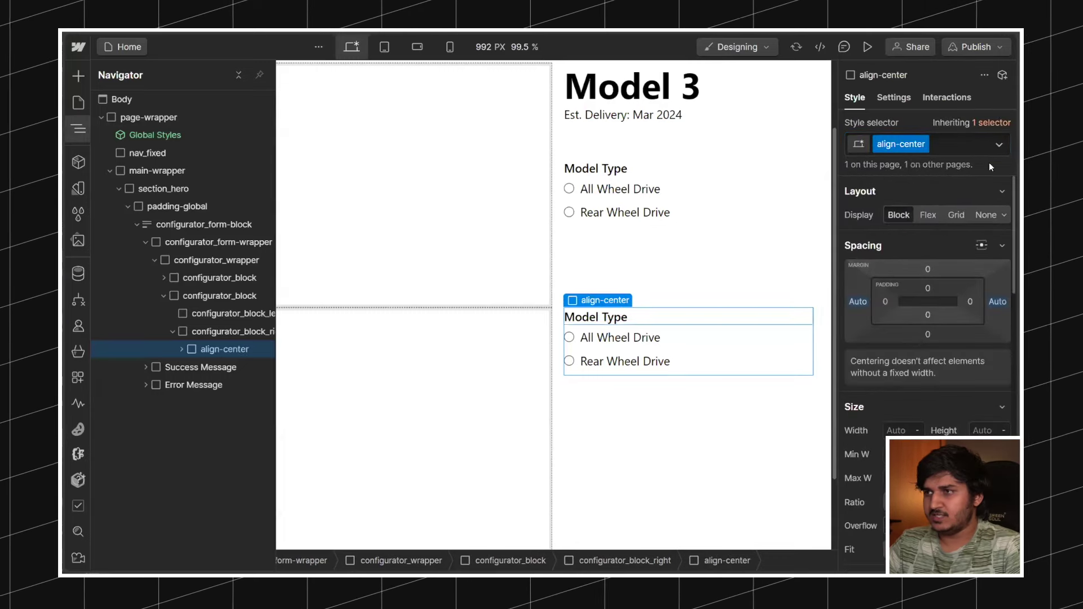
left_click(967, 144)
key("BackSpace")
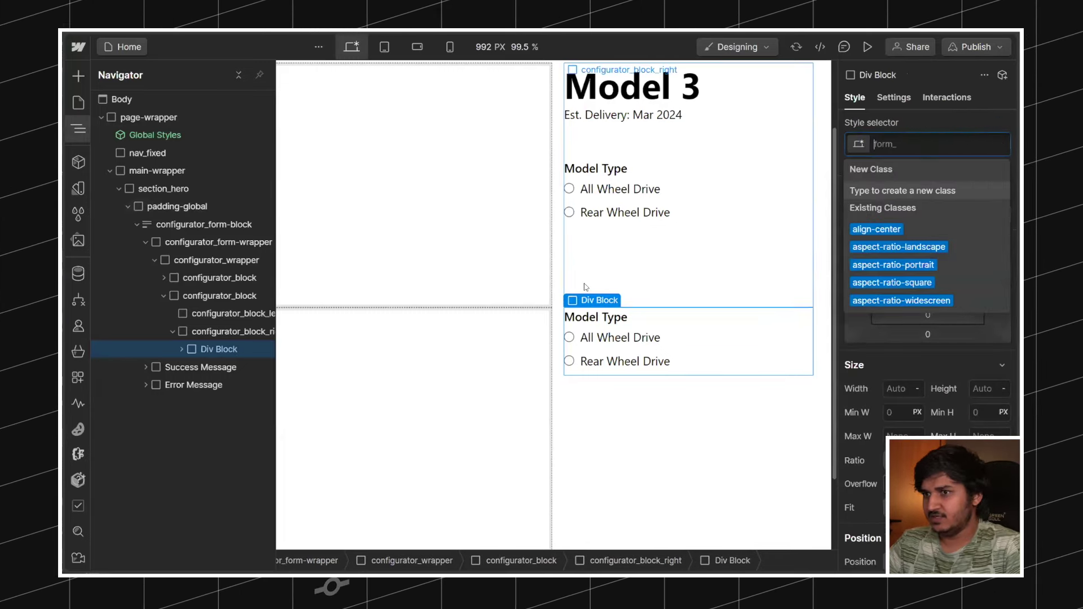
Step: Inspect the classes of the first block's radio embed, input collection and configurator_block_right, then collapse that block in the element tree
left_click(685, 172)
left_click(594, 183)
key("z")
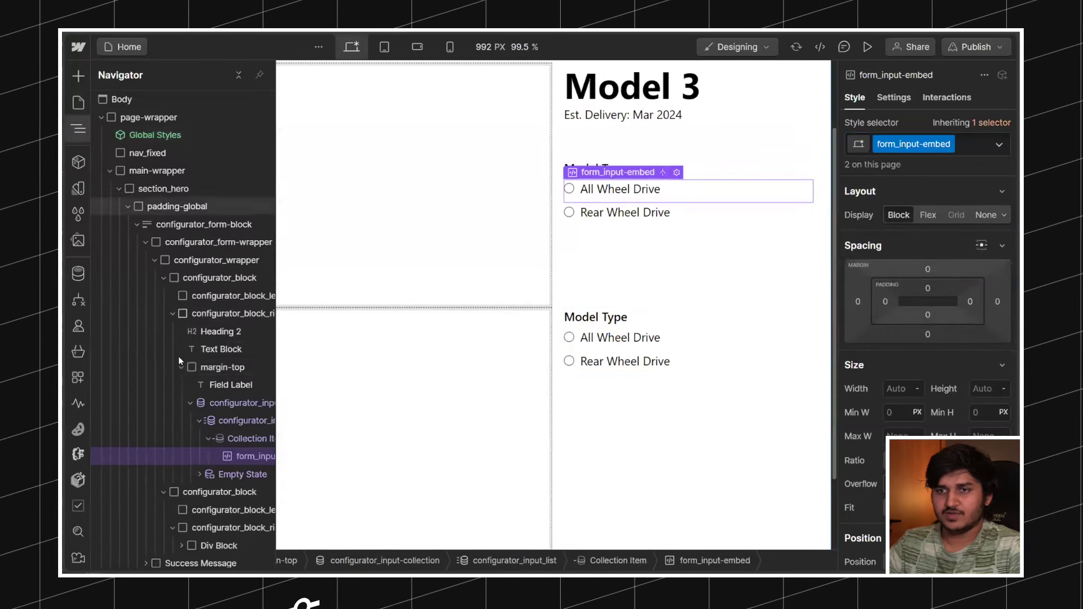
left_click(231, 402)
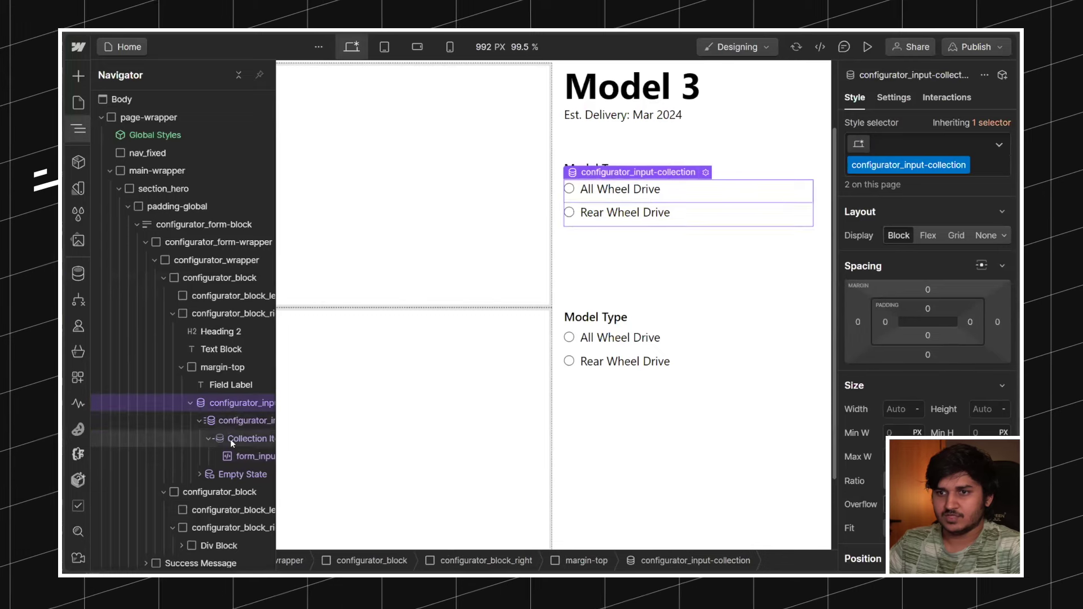
left_click(218, 314)
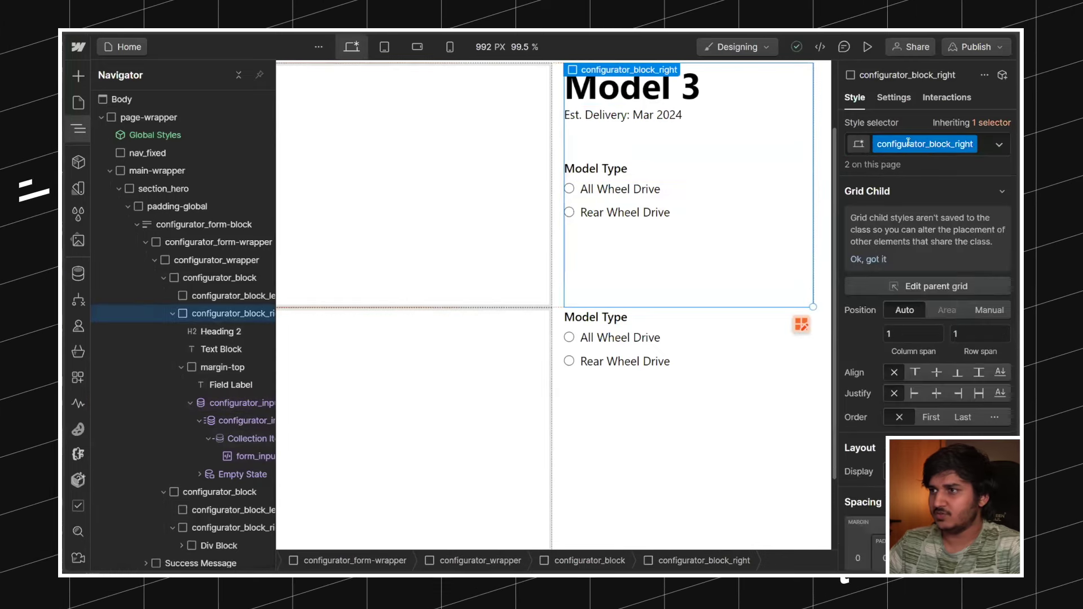
double_click(912, 143)
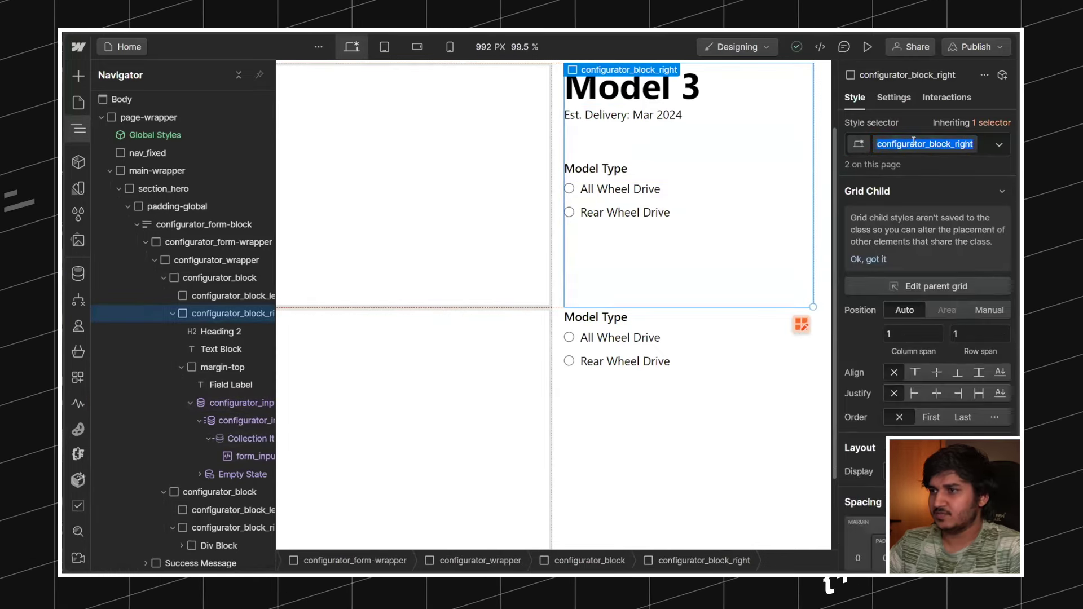
left_click(172, 313)
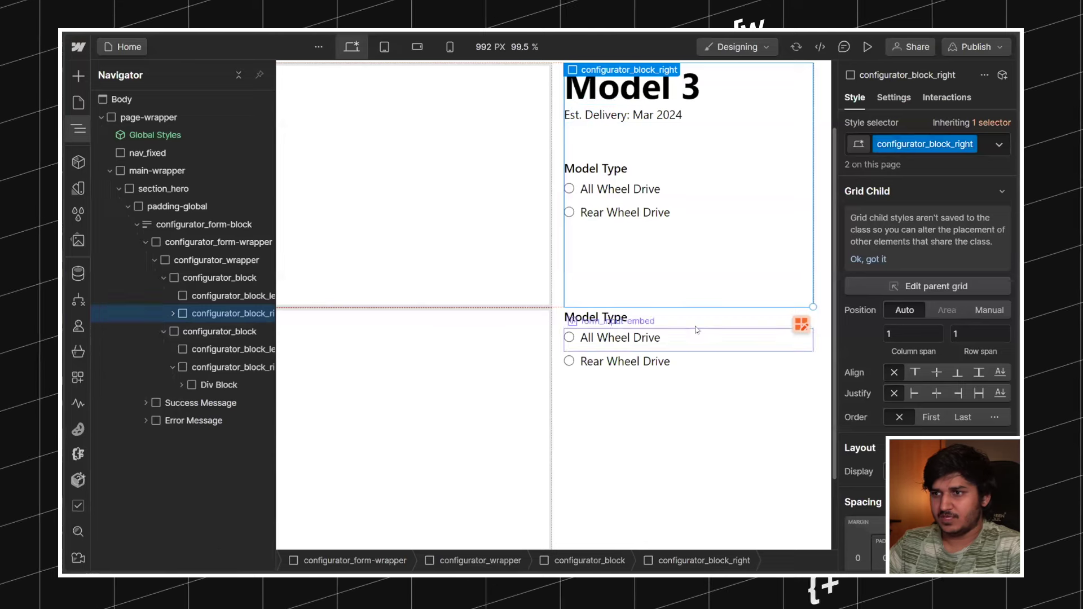
Step: Add an is-center combo class to the second configurator_block_right and center its text
left_click(688, 384)
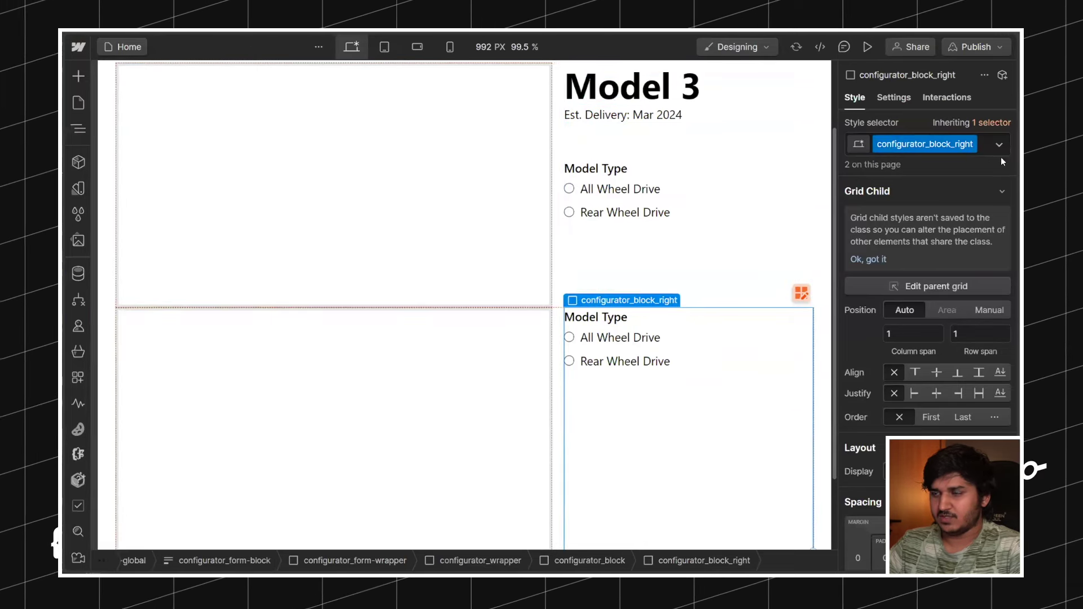
left_click(980, 145)
type("is-center")
key("Return")
scroll(914, 461, "down", 5)
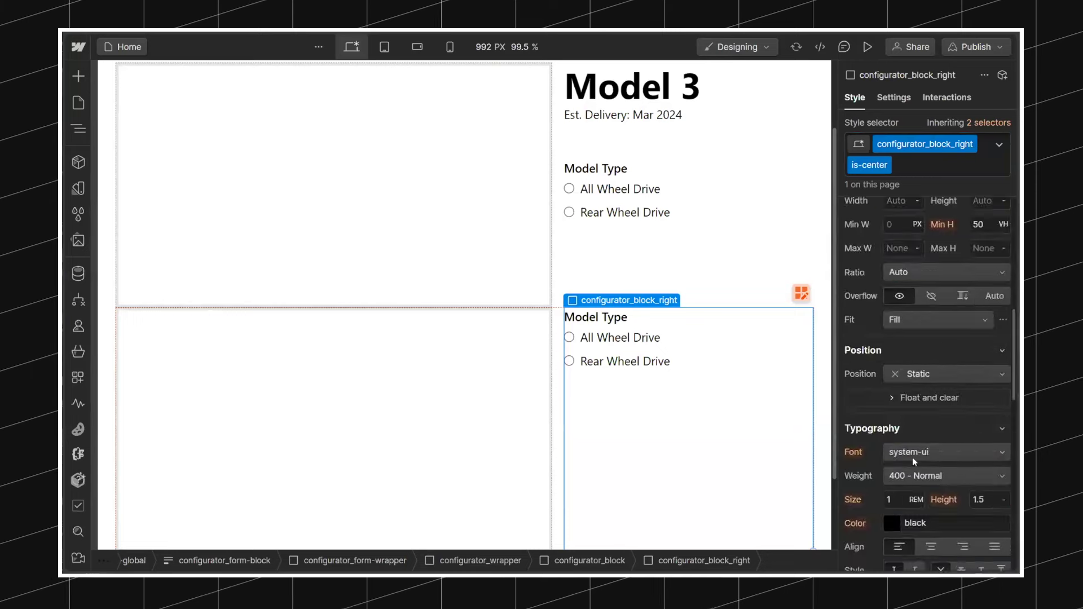
left_click(930, 547)
scroll(915, 367, "up", 5)
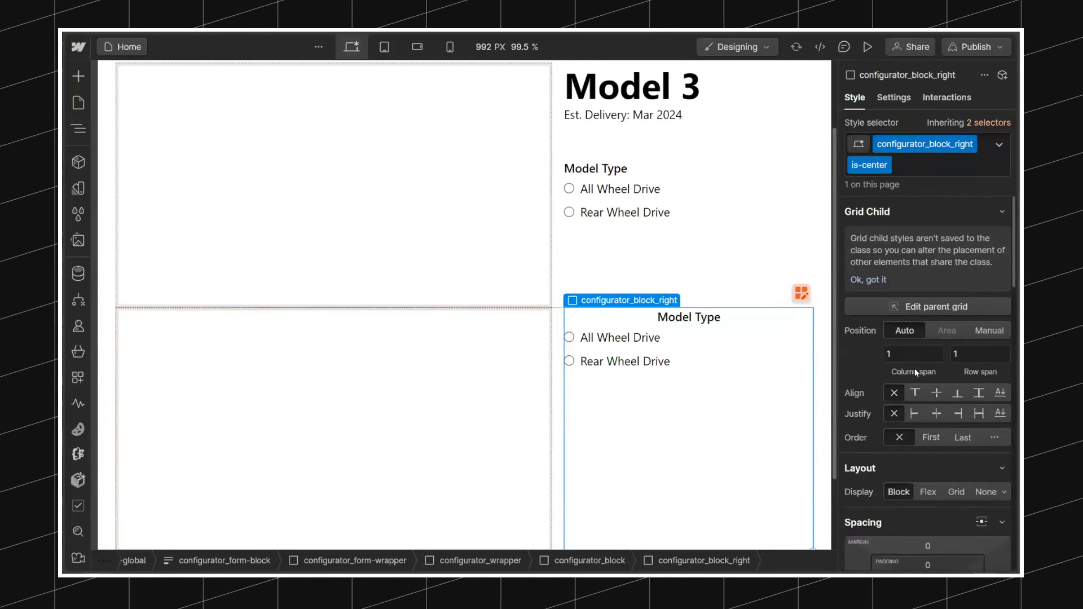
Step: Set the is-center block's display to Flex with its content aligned to the top center
scroll(885, 444, "down", 2)
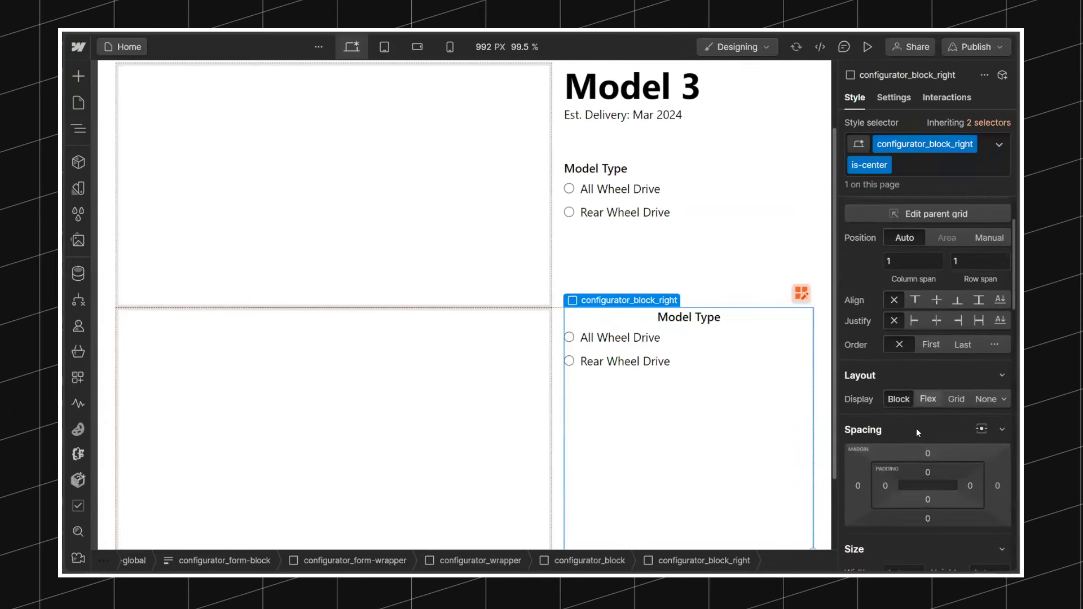
left_click(927, 398)
left_click(906, 458)
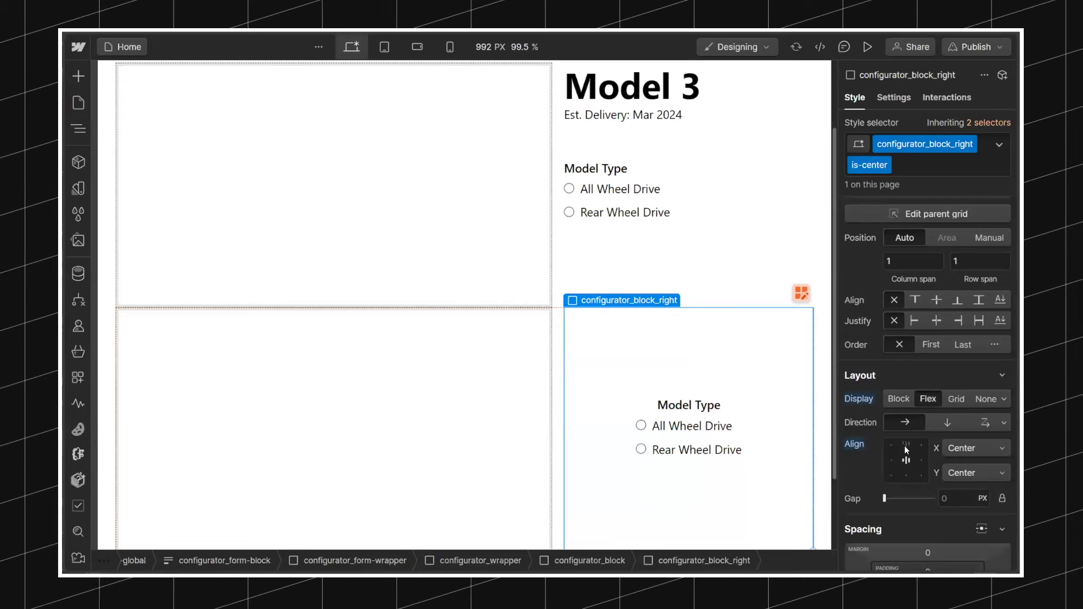
left_click(906, 445)
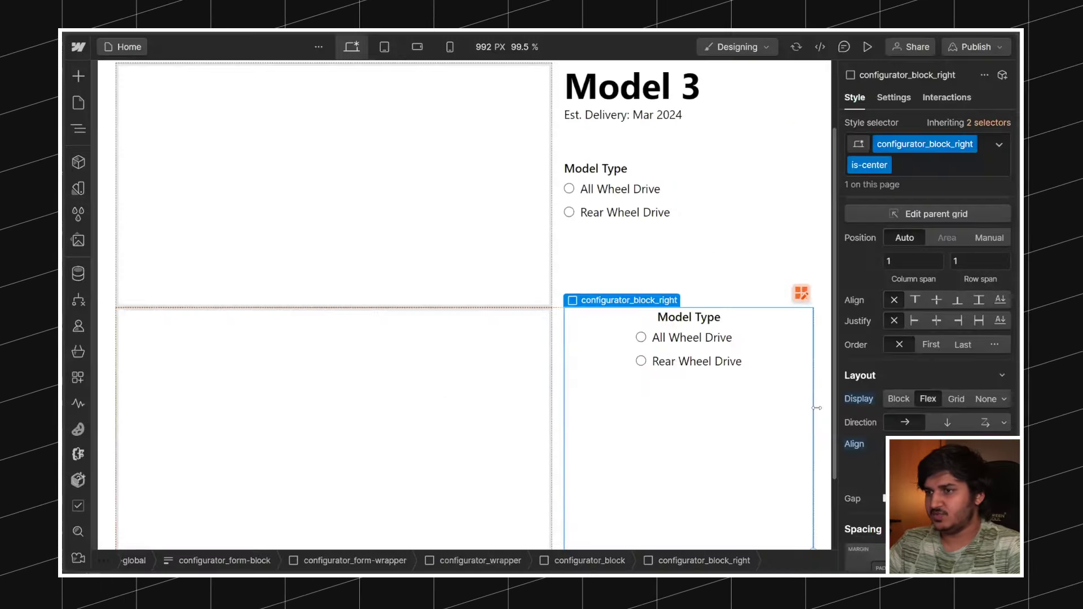
Step: Open the class entry for the Model Type field label in the second block
left_click(689, 317)
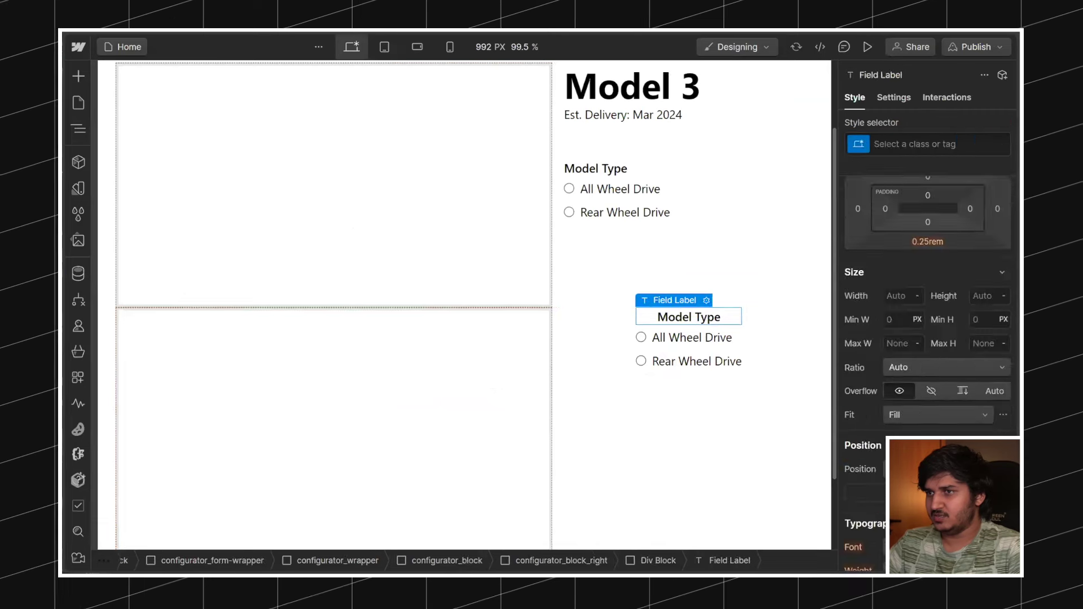
left_click(918, 143)
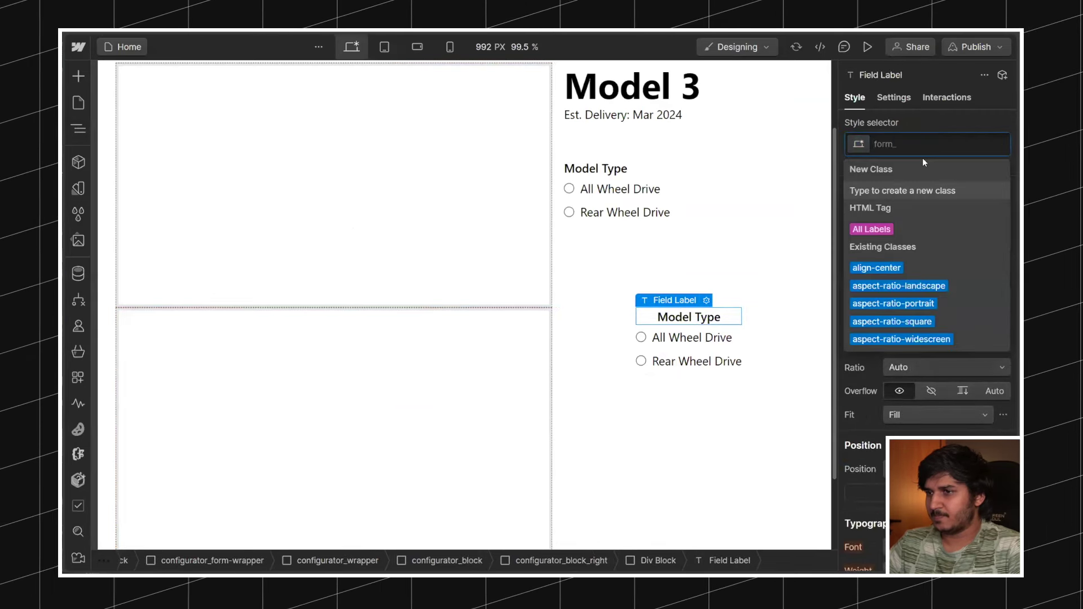
Step: Apply the form_label class to the Model Type label in the second configurator block
type("form_lab")
key("BackSpace")
key("BackSpace")
key("BackSpace")
key("BackSpace")
key("BackSpace")
key("BackSpace")
key("BackSpace")
key("BackSpace")
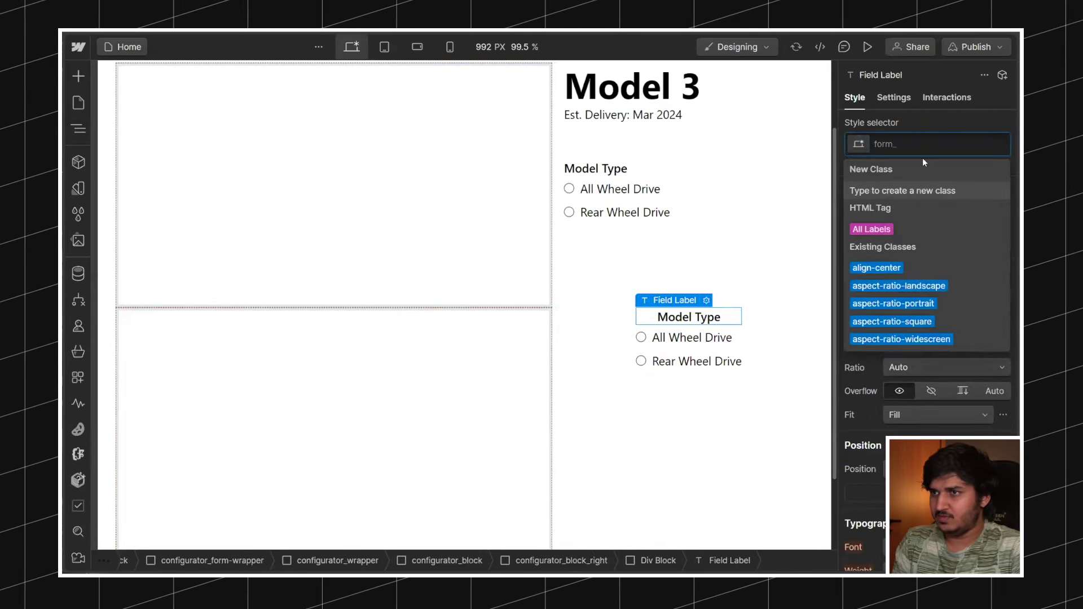
type("form_label")
key("Return")
Step: Apply the form_label class to the Model Type label in the first configurator block
left_click(648, 168)
left_click(951, 146)
type("form_label")
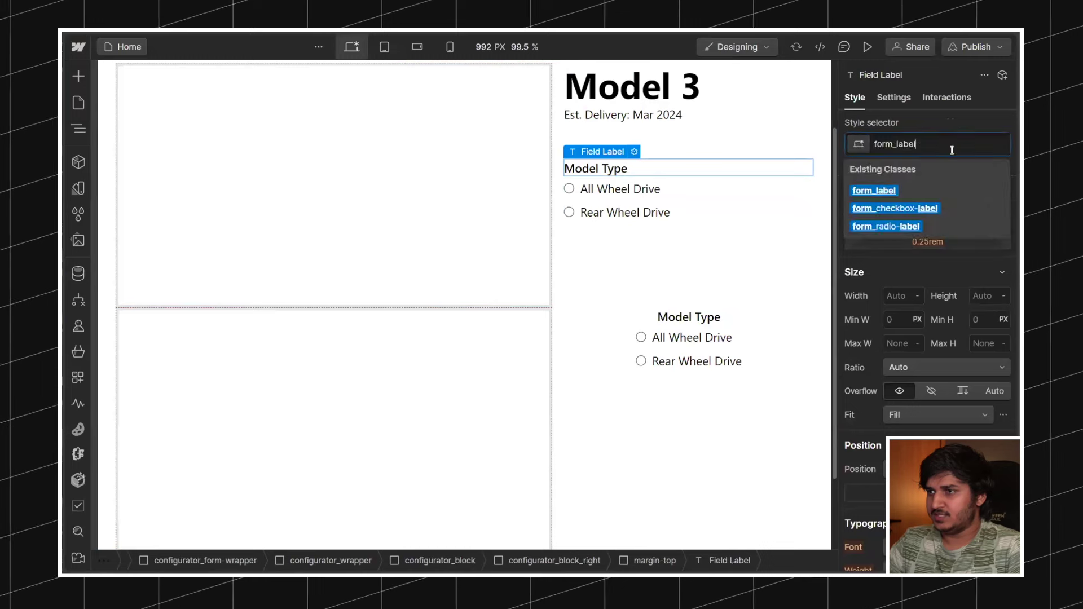
key("Return")
Step: Set the form_label class's font size to 1.25 rem
scroll(945, 303, "down", 8)
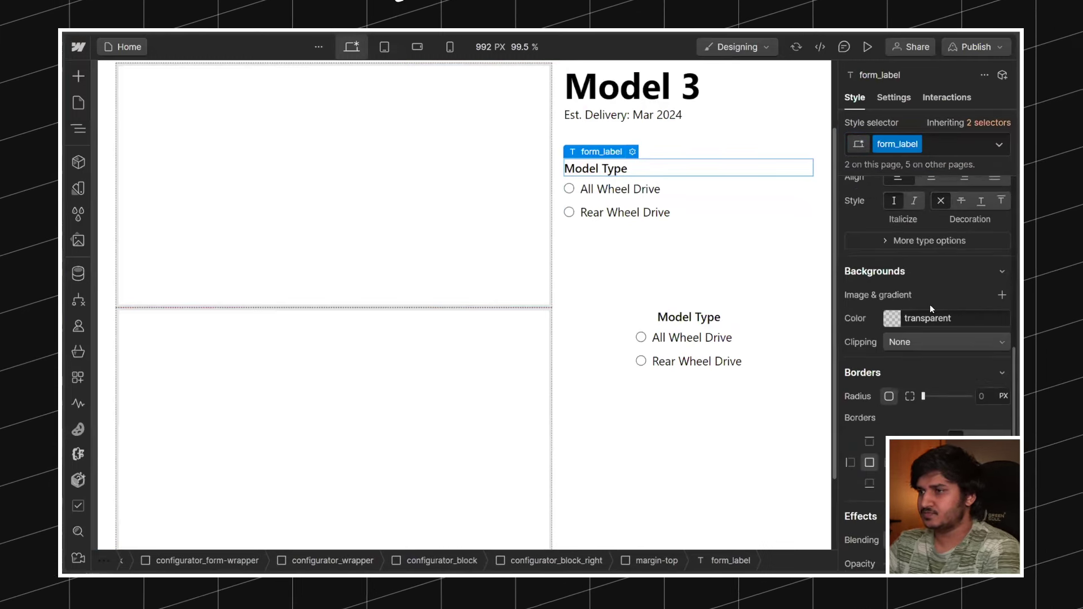
scroll(930, 304, "up", 8)
left_click(892, 502)
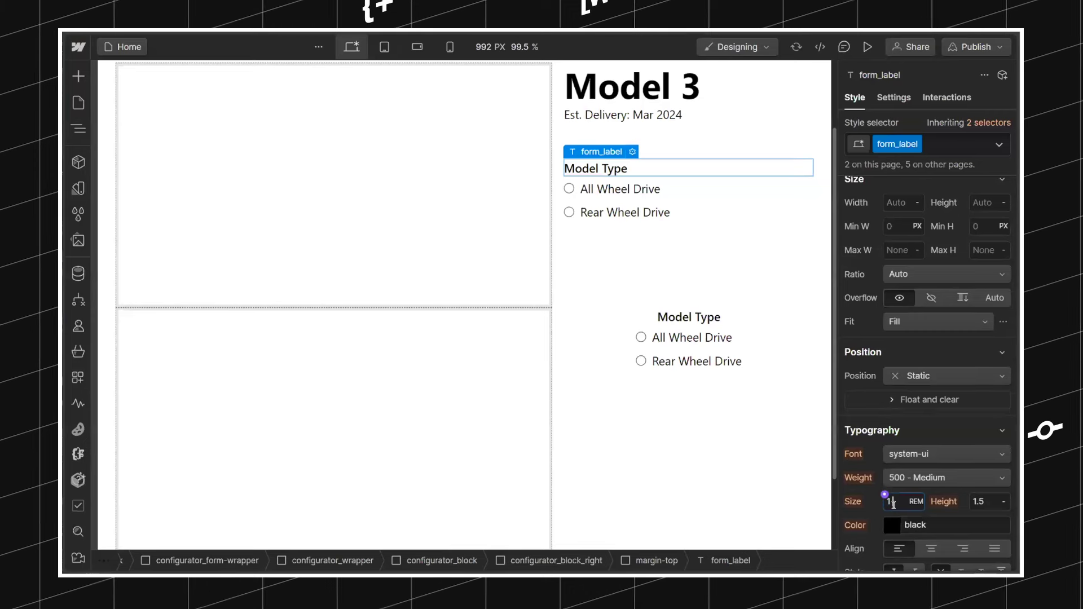
type(".5")
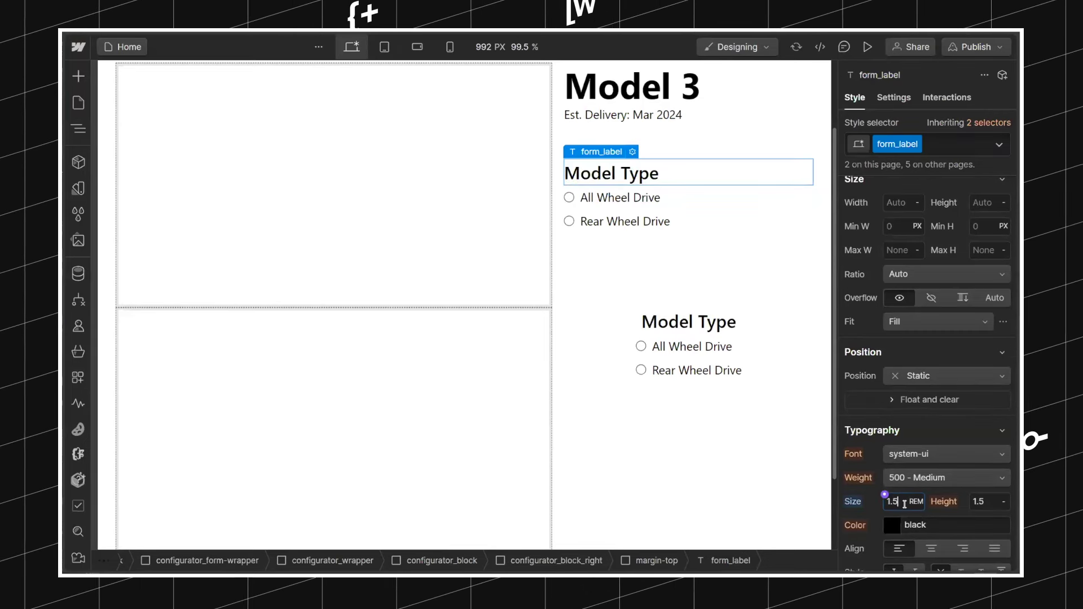
key("BackSpace")
type("1.25")
Step: Set the bottom margin to 1rem on the All Labels tag that form_label inherits from
scroll(902, 502, "up", 3)
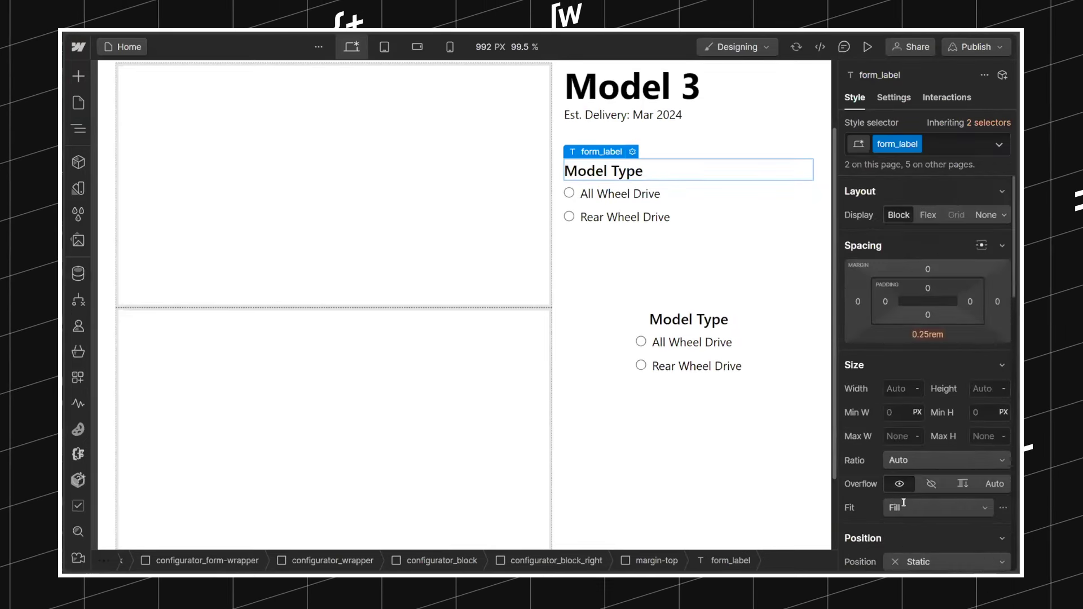
left_click(923, 335)
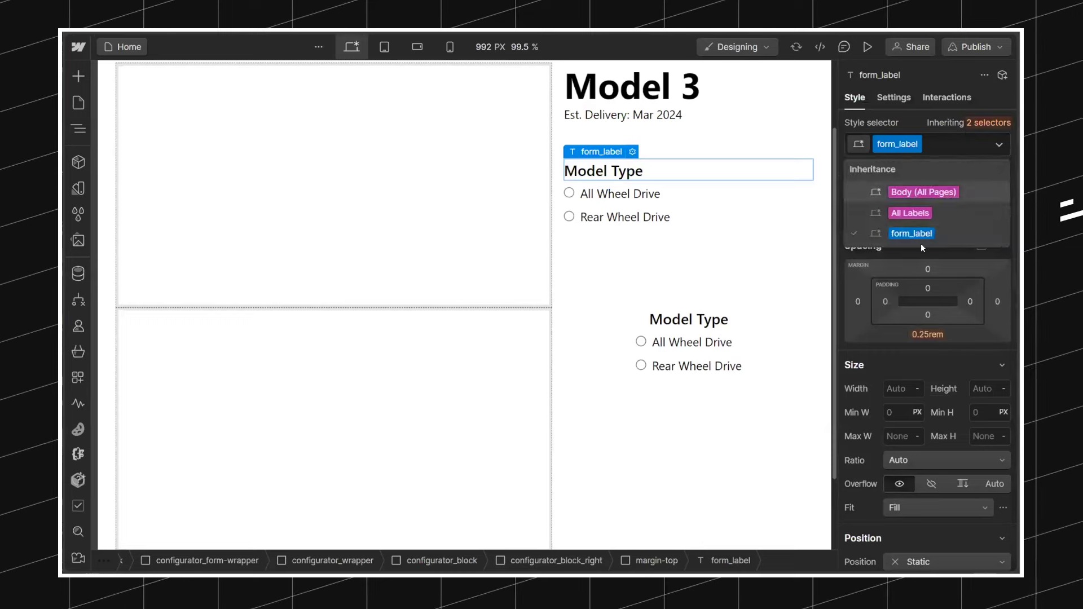
left_click(927, 333)
left_click(927, 334)
left_click(902, 404)
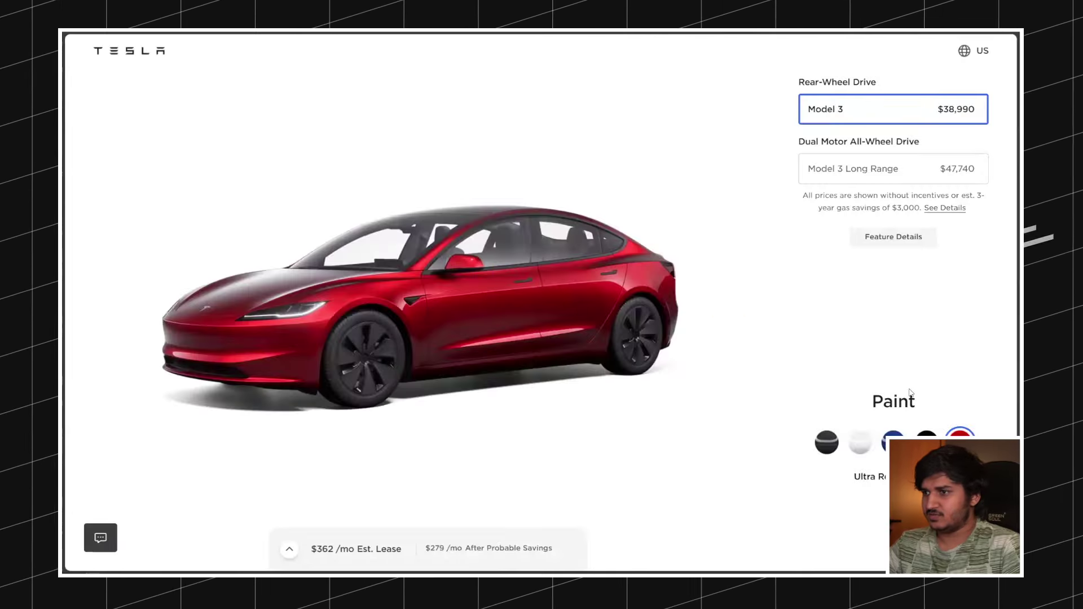
Step: Copy the Paint heading from the Tesla page and use it as the second block's label text
double_click(892, 401)
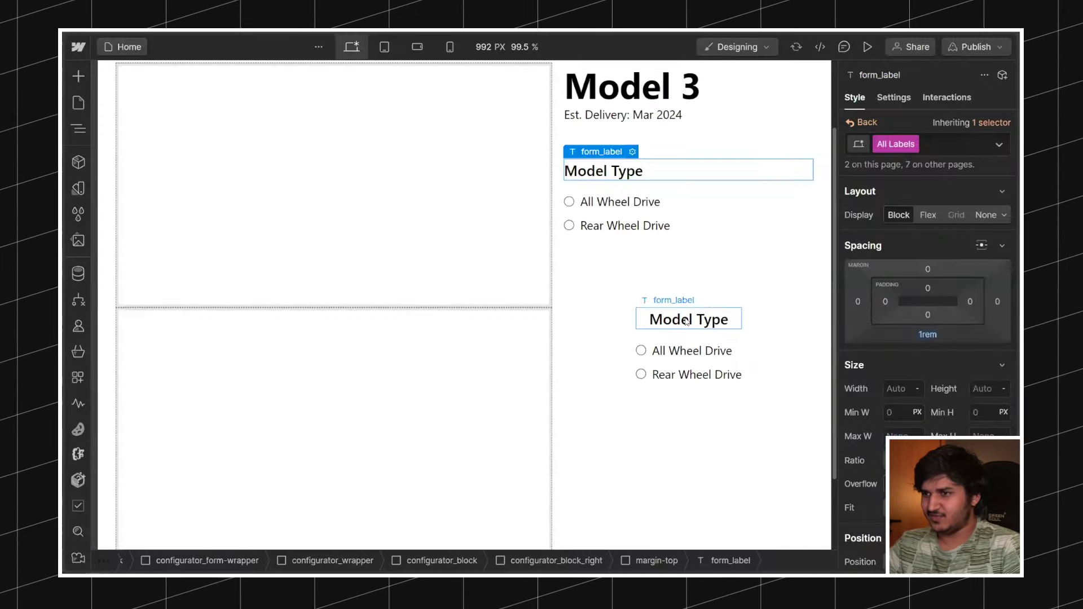
double_click(686, 319)
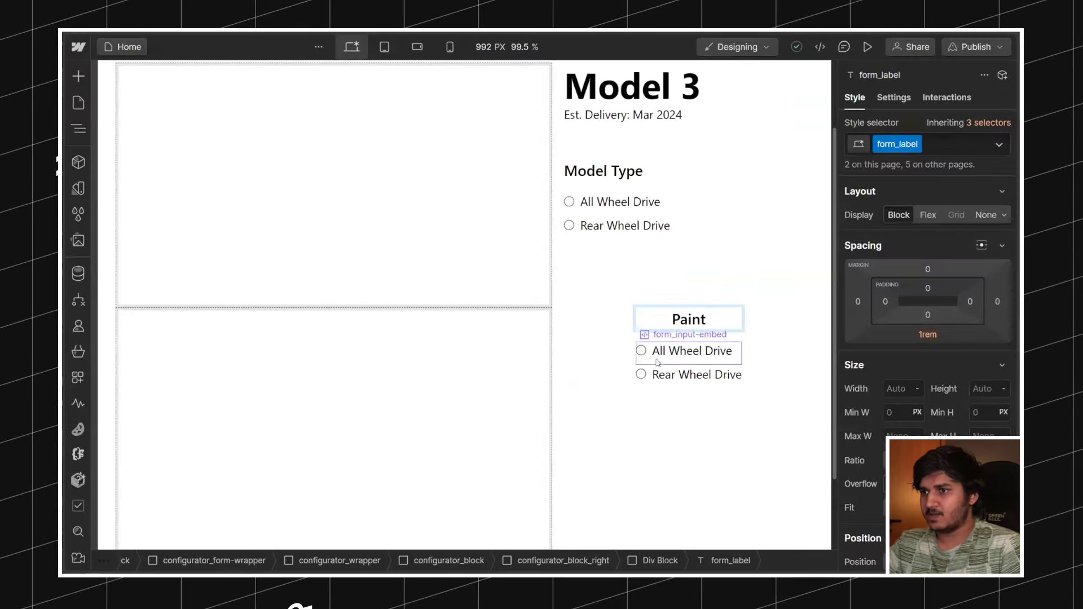
Step: Remove the Name and Slug fields from the Paint block's radio embed code, then save and close it
left_click(657, 361)
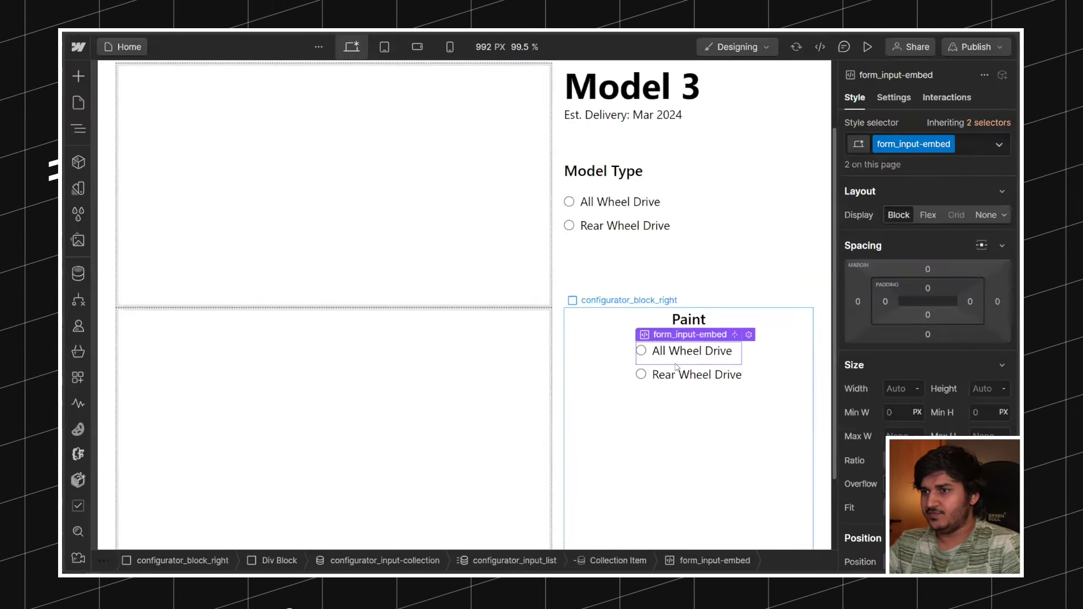
left_click(748, 335)
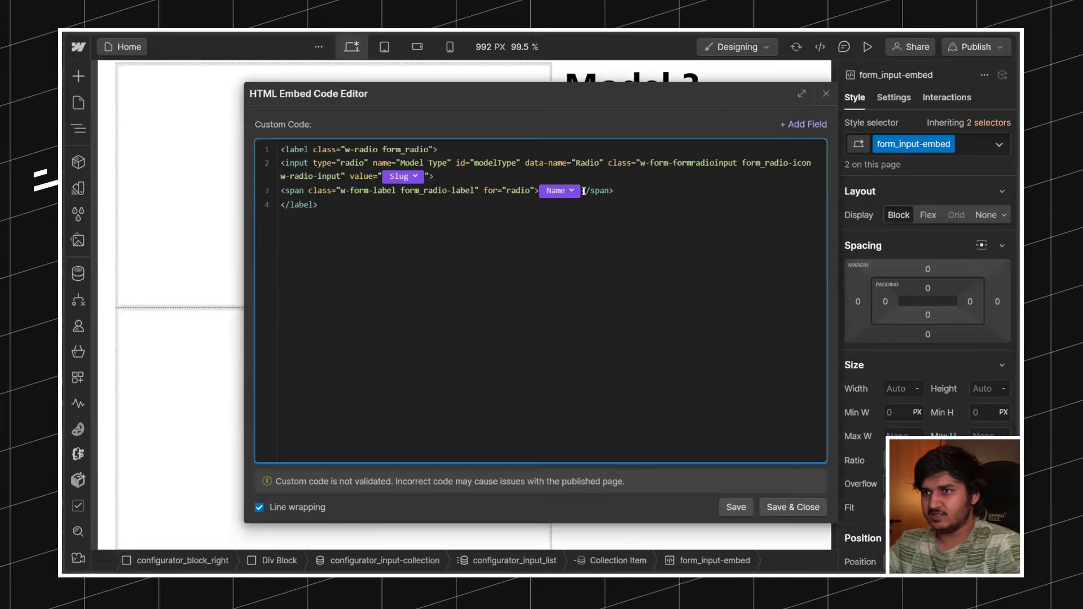
left_click(584, 190)
key("BackSpace")
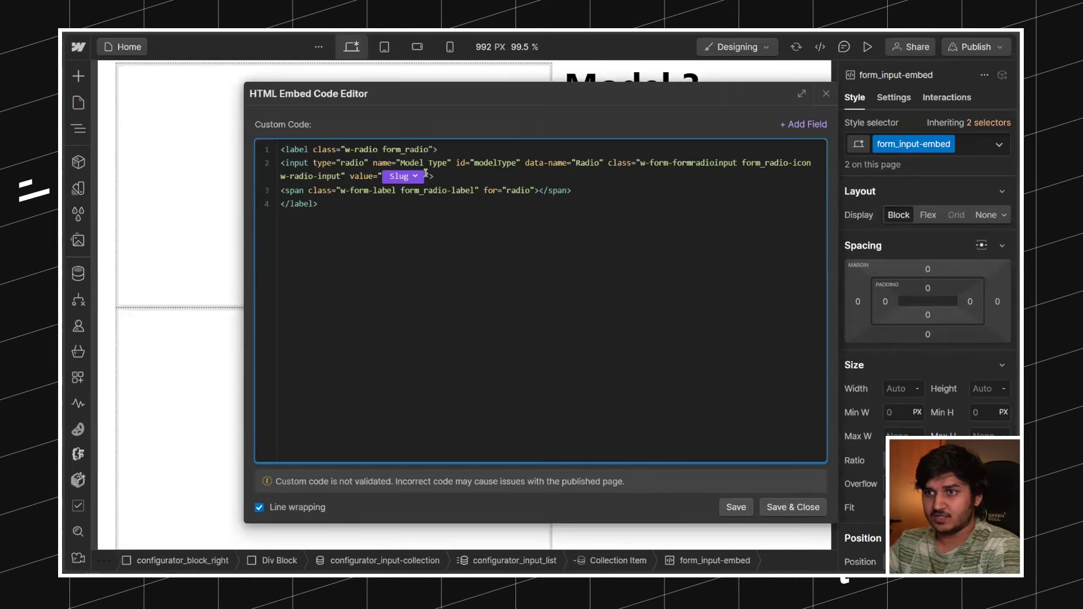
left_click(425, 175)
key("BackSpace")
left_click(800, 507)
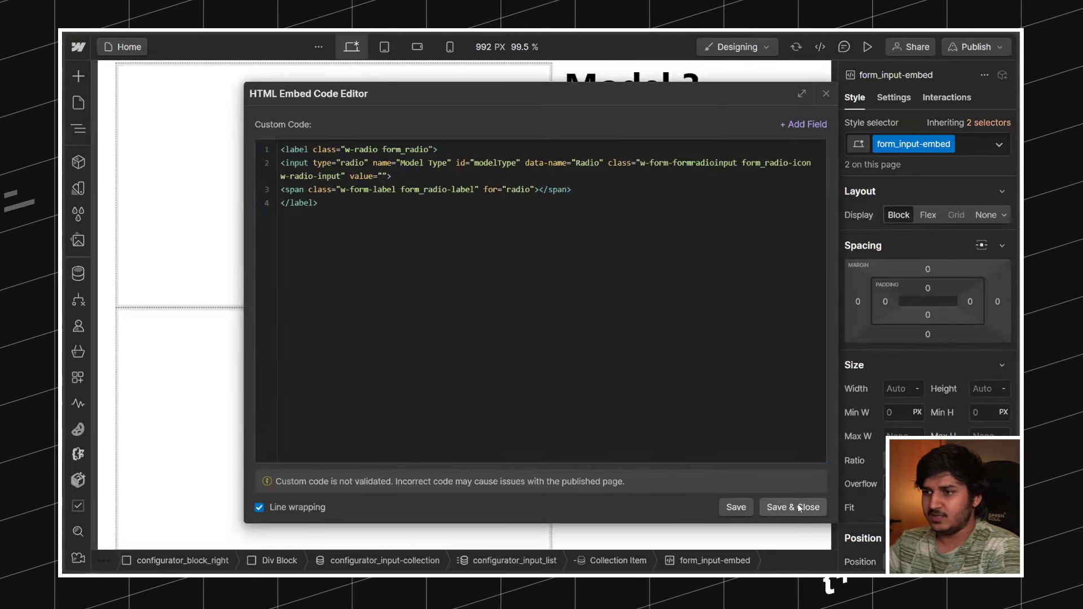
Step: Change the source of the Paint block's collection list to Paints
left_click(901, 97)
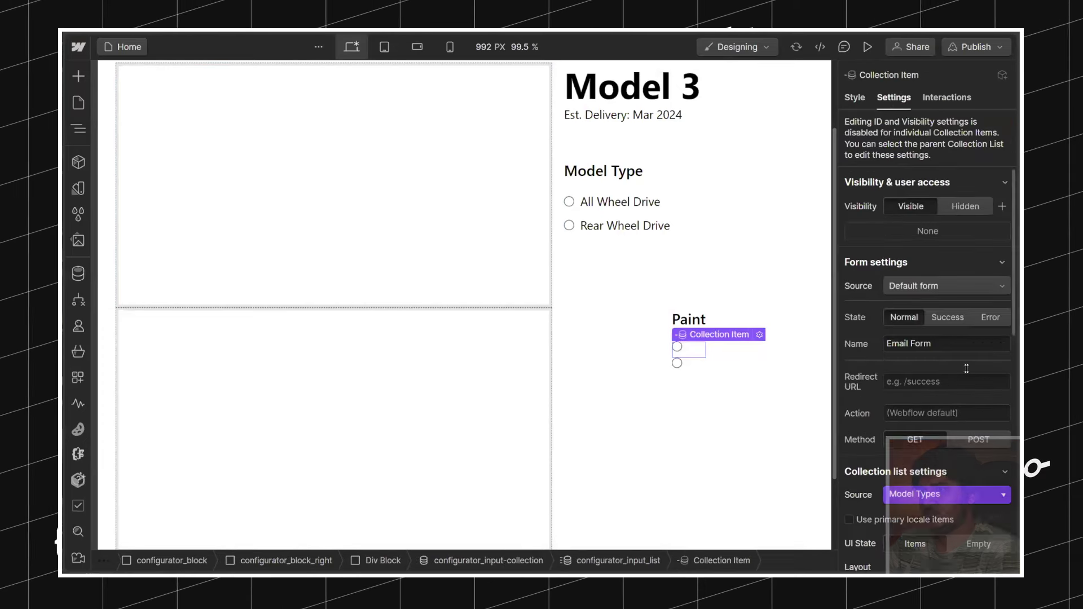
left_click(927, 496)
scroll(925, 531, "down", 1)
left_click(914, 505)
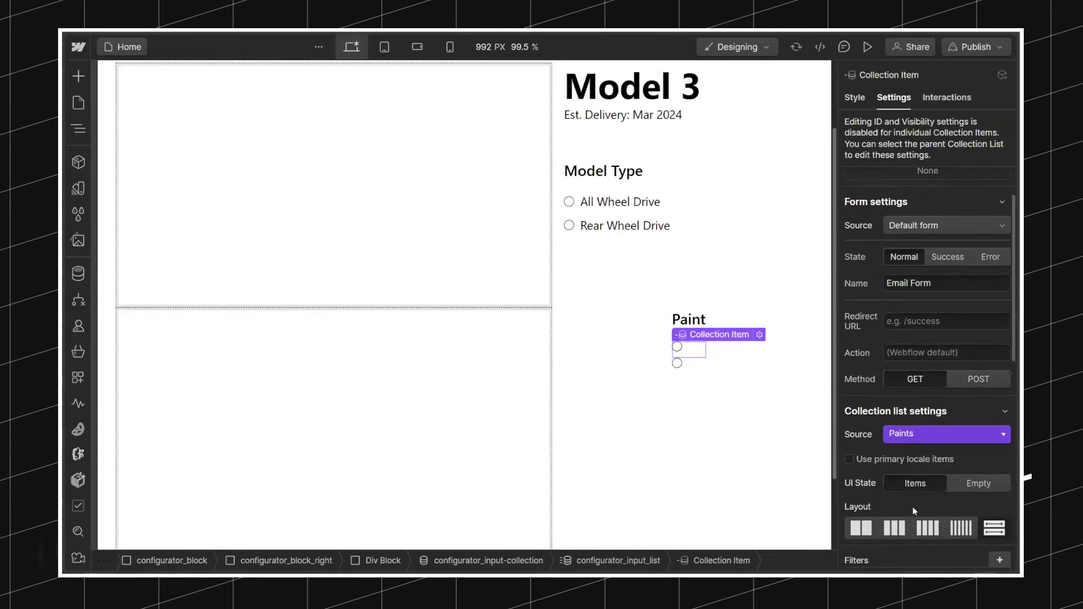
Step: Insert the Name field inside the radio embed's span and the Slug field in its value attribute
double_click(684, 351)
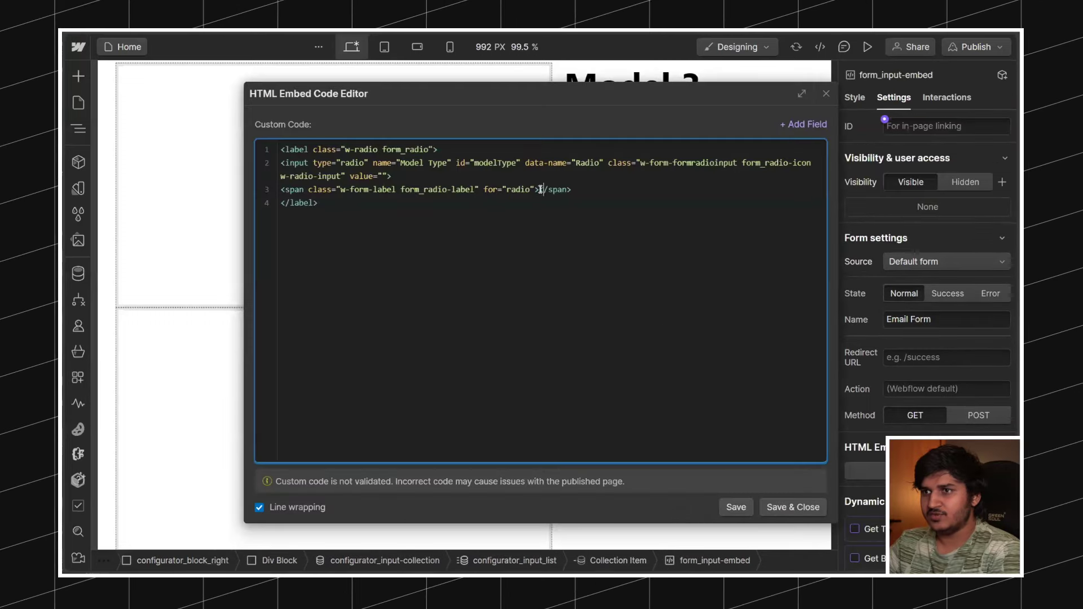
left_click(802, 124)
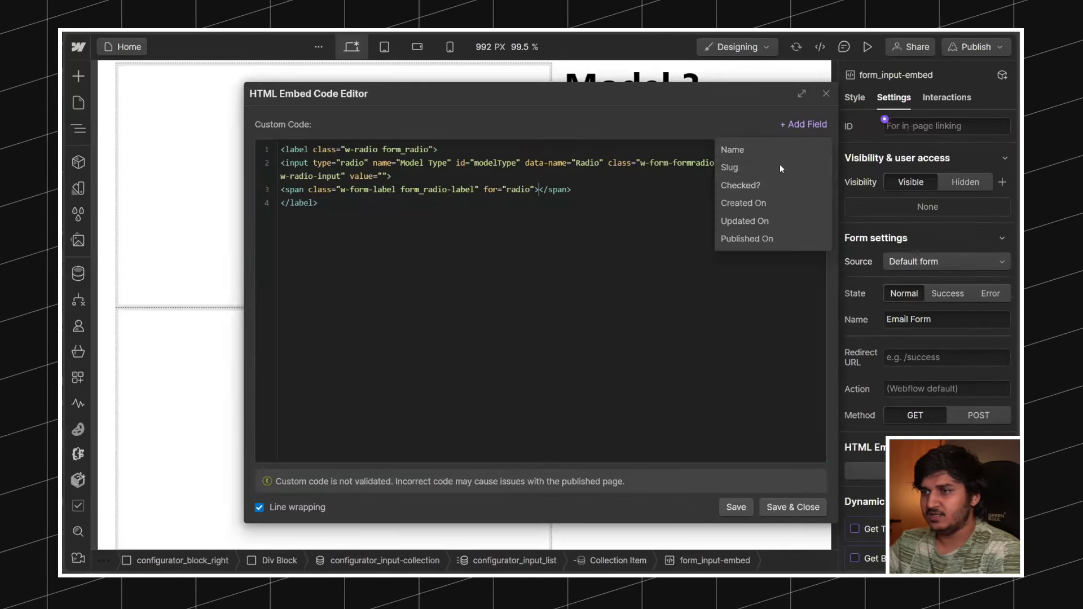
left_click(741, 148)
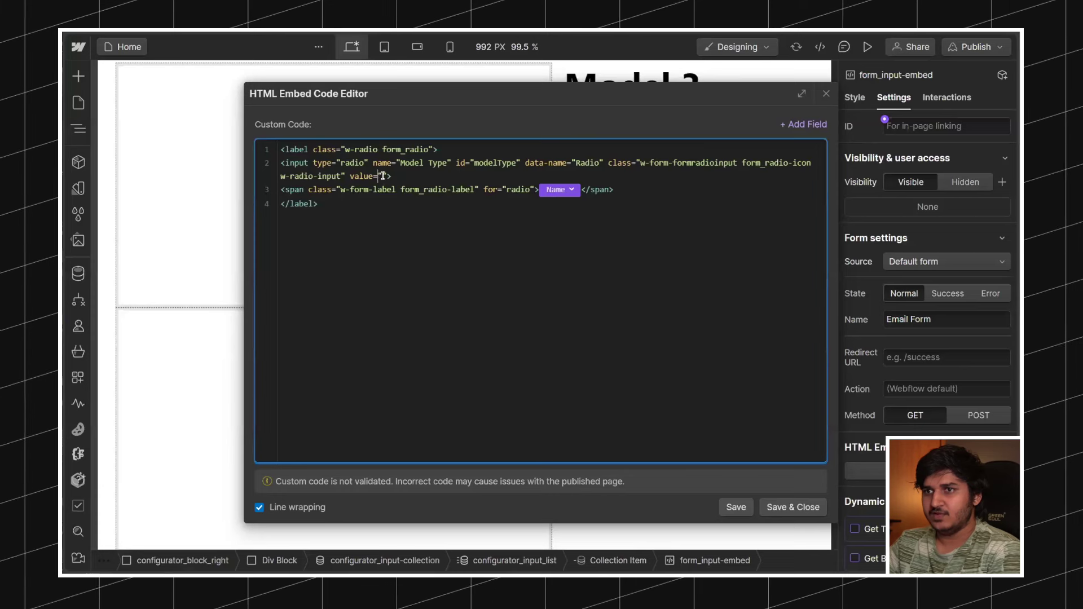
left_click(805, 124)
left_click(736, 167)
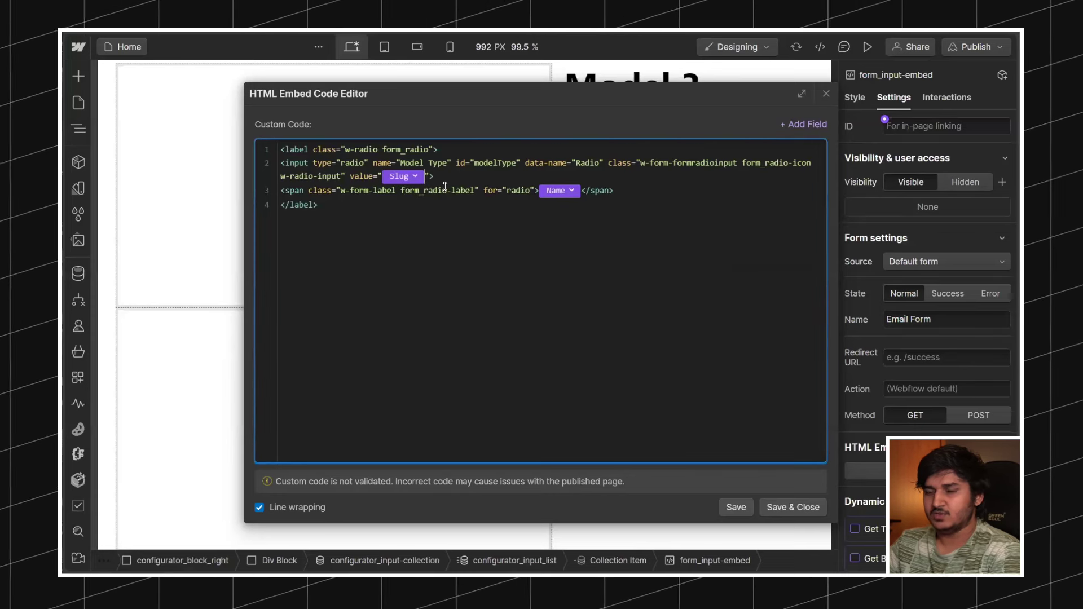
Step: Set the radio input's name, data-name and id attributes to Paint, then save and close the embed code
left_click_drag(400, 163, 445, 160)
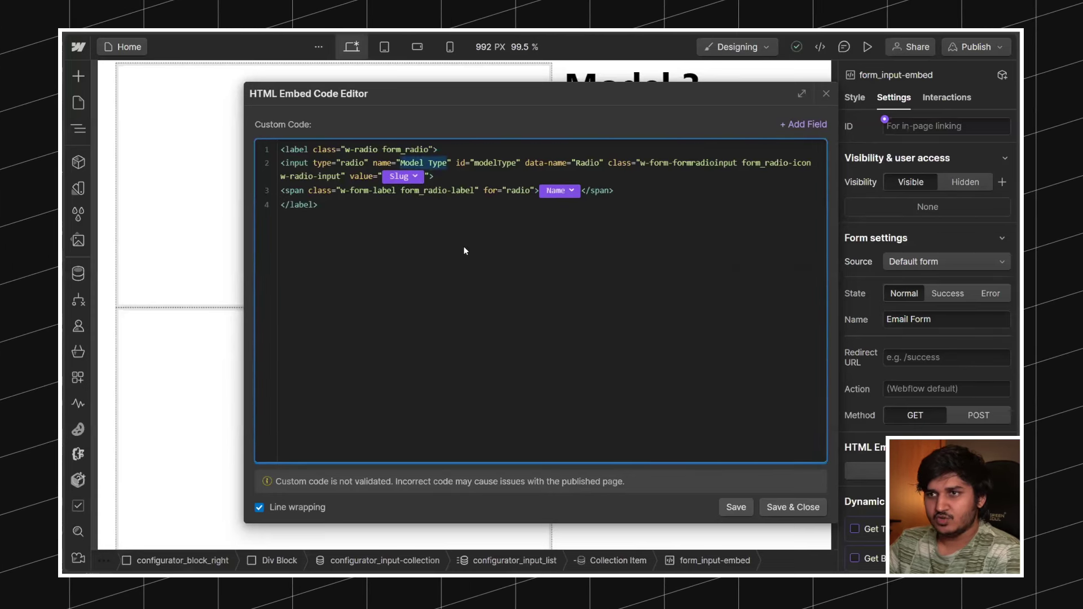
type("P")
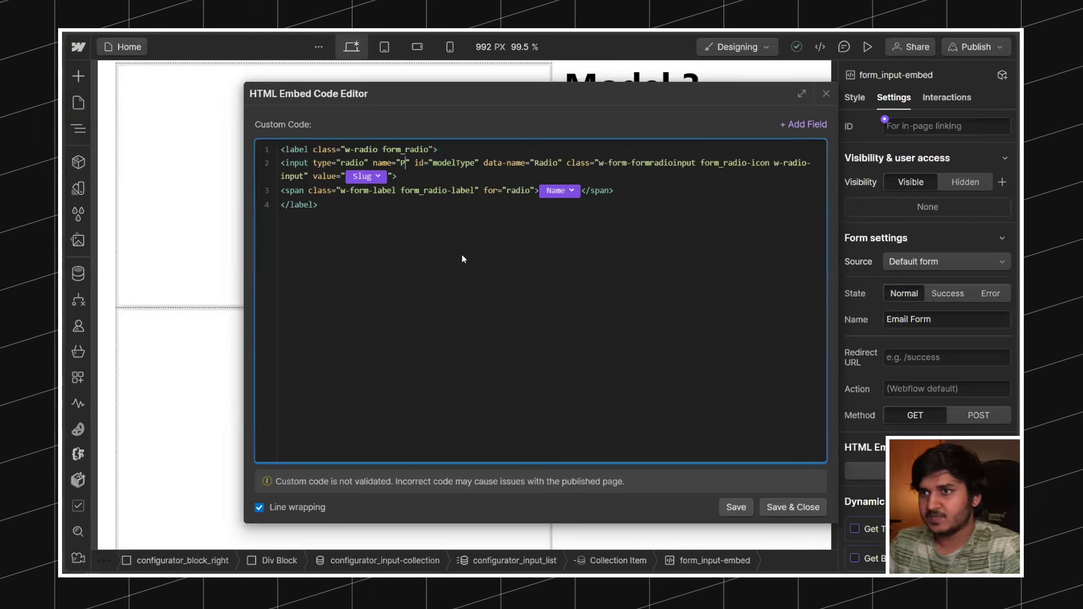
type("aint")
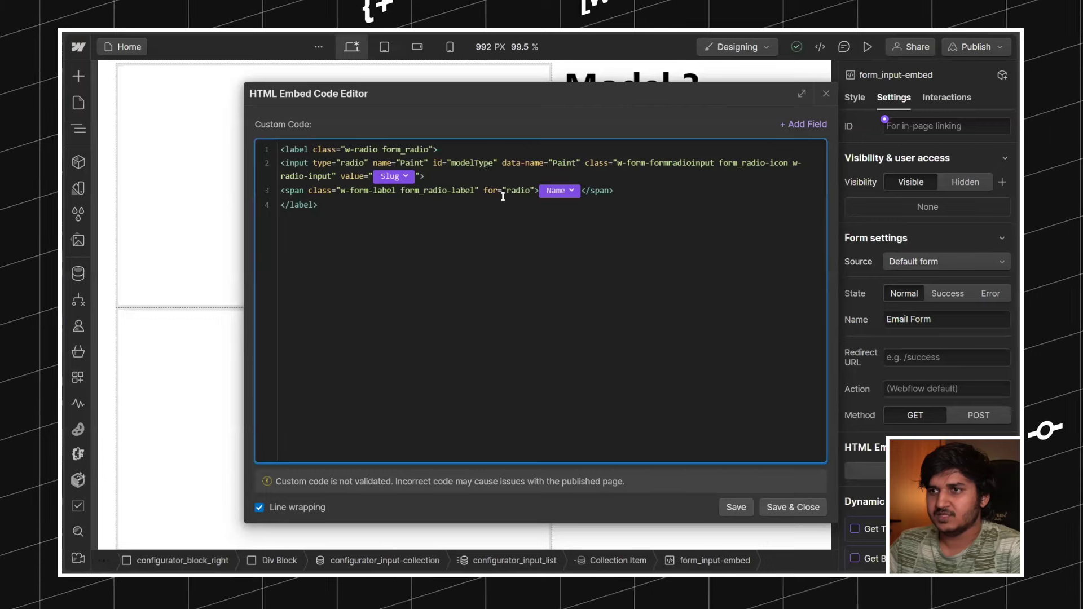
type("Paint")
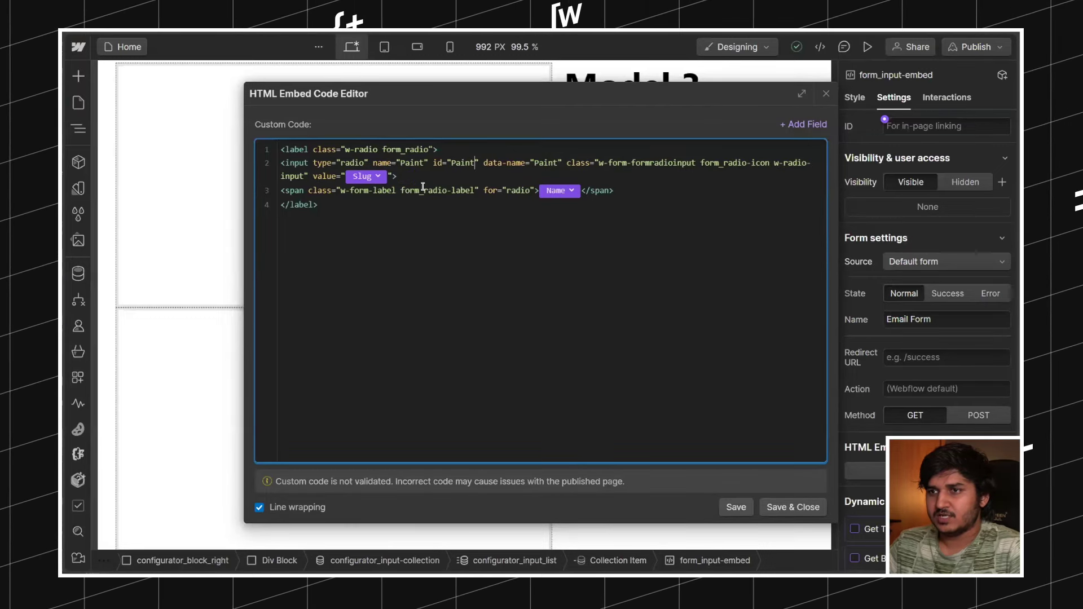
left_click(783, 508)
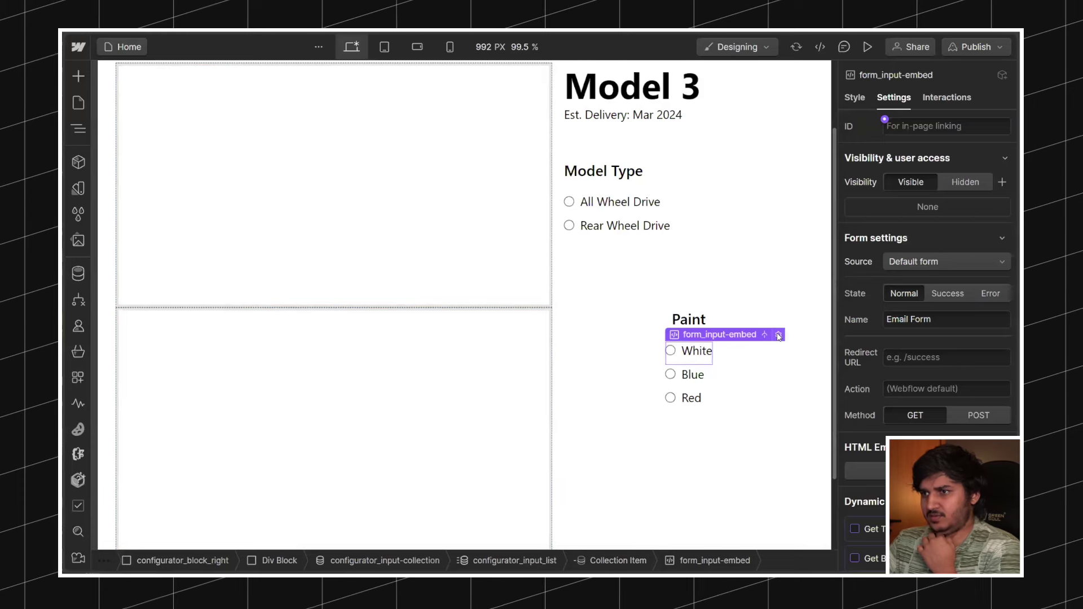
left_click(779, 335)
left_click(825, 94)
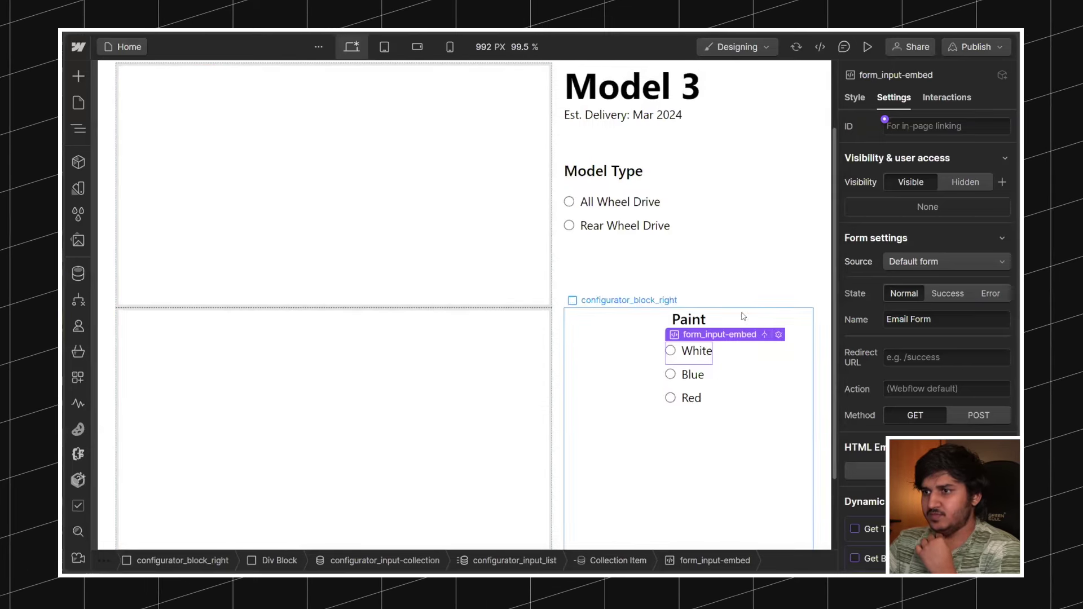
Step: Remove the is-center combo class from the Paint block's configurator_block_right
left_click(854, 98)
left_click(764, 335)
left_click(750, 334)
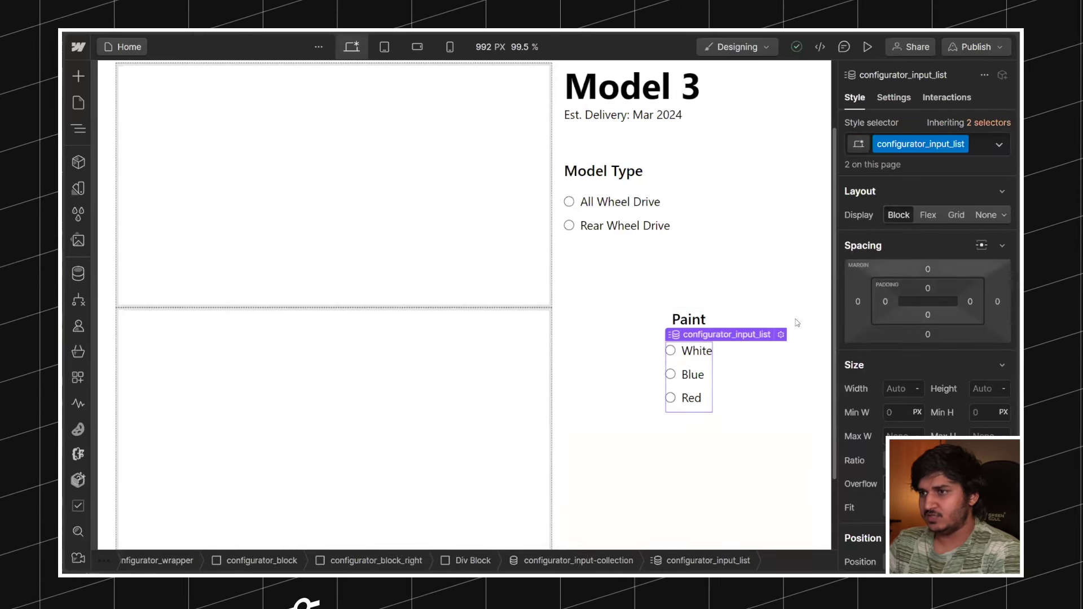
left_click(728, 335)
left_click(934, 161)
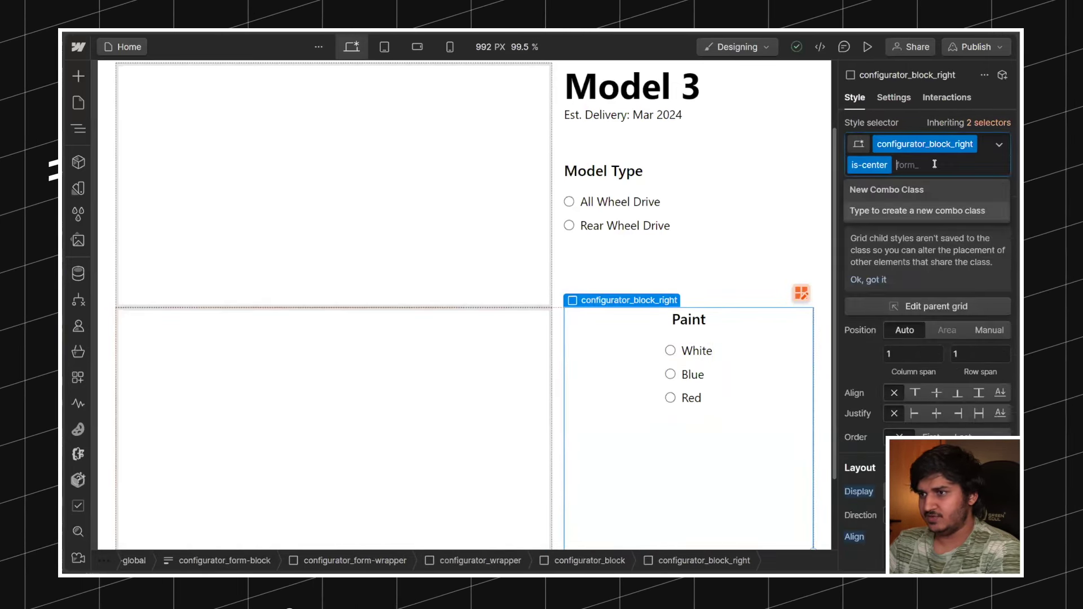
key("BackSpace")
left_click(682, 193)
left_click(682, 193)
scroll(674, 194, "down", 3)
scroll(614, 250, "up", 3)
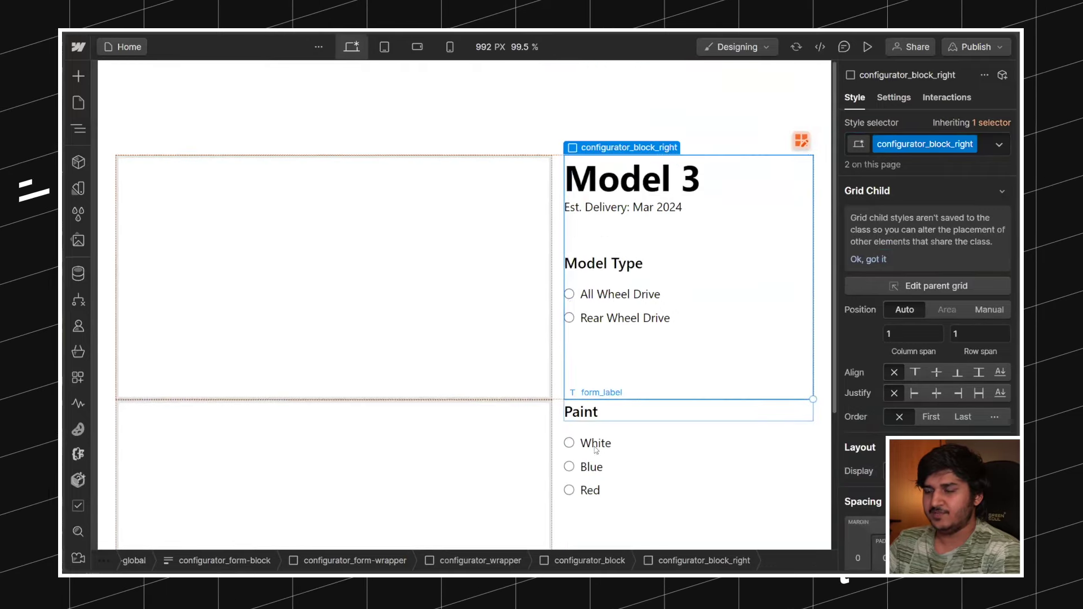
Step: Duplicate the configurator_block that contains the Paint options
scroll(592, 414, "down", 3)
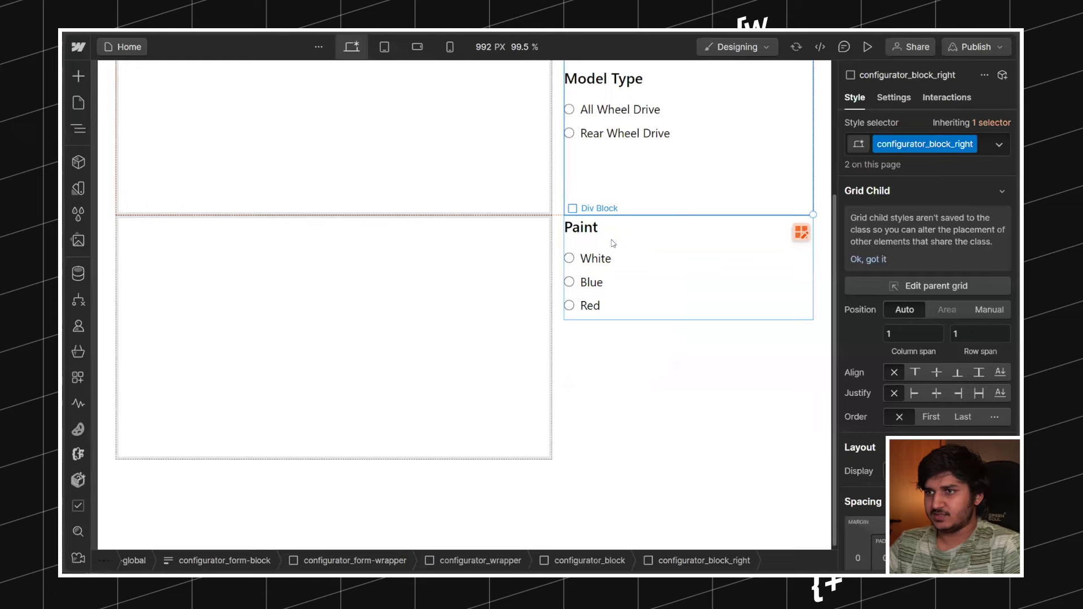
left_click(613, 243)
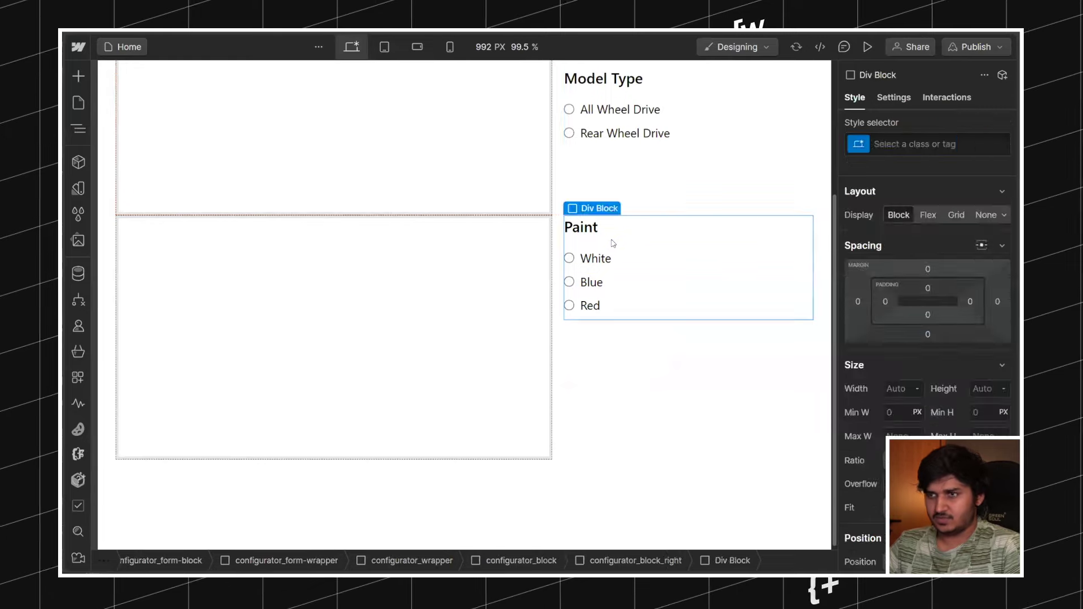
key("z")
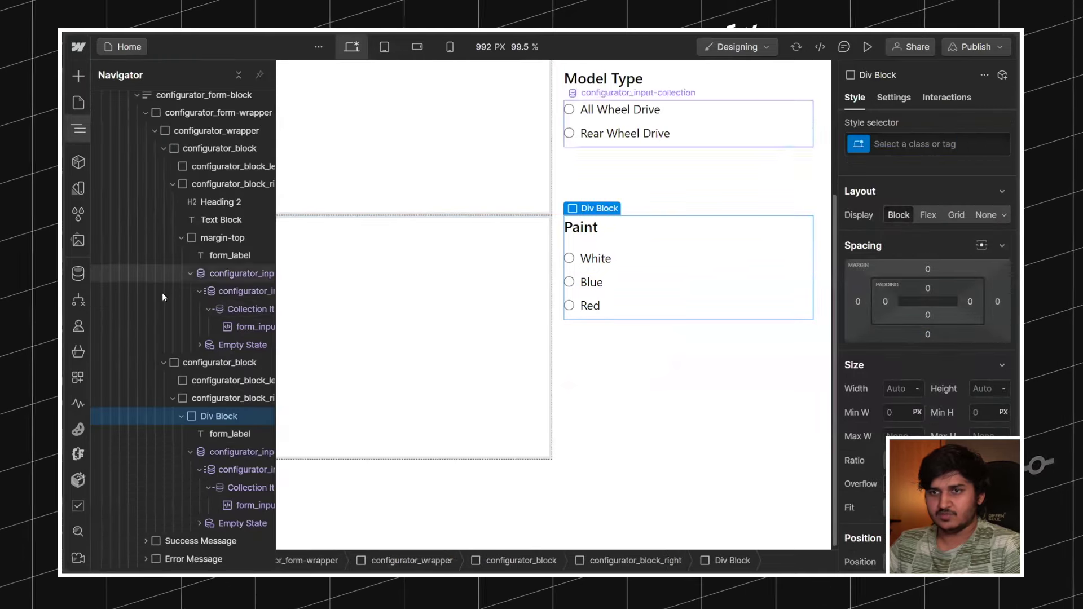
left_click(201, 392)
left_click(201, 363)
key("ctrl+d")
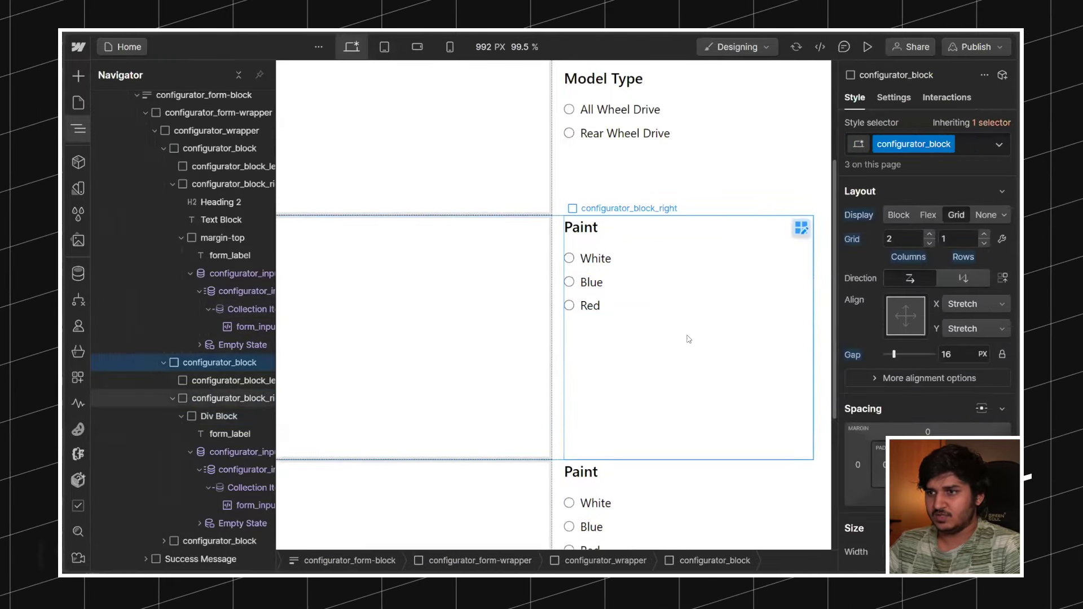
Step: Rename the duplicated configurator_block's form_label to Wheels, copying the heading text from the Tesla reference page
scroll(689, 339, "down", 3)
key("z")
double_click(580, 286)
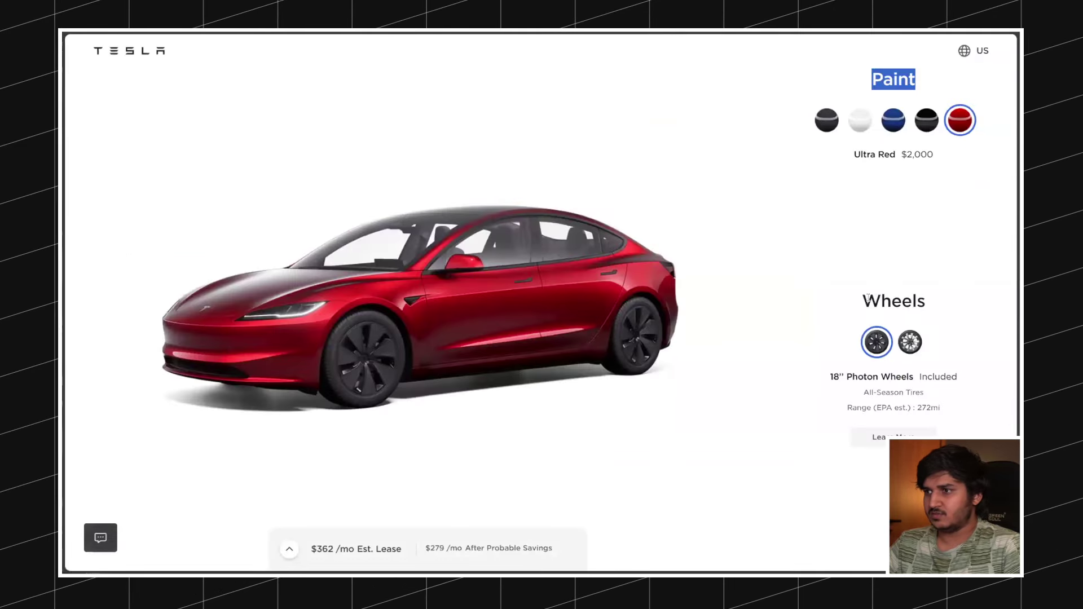
double_click(868, 299)
key("ctrl+c")
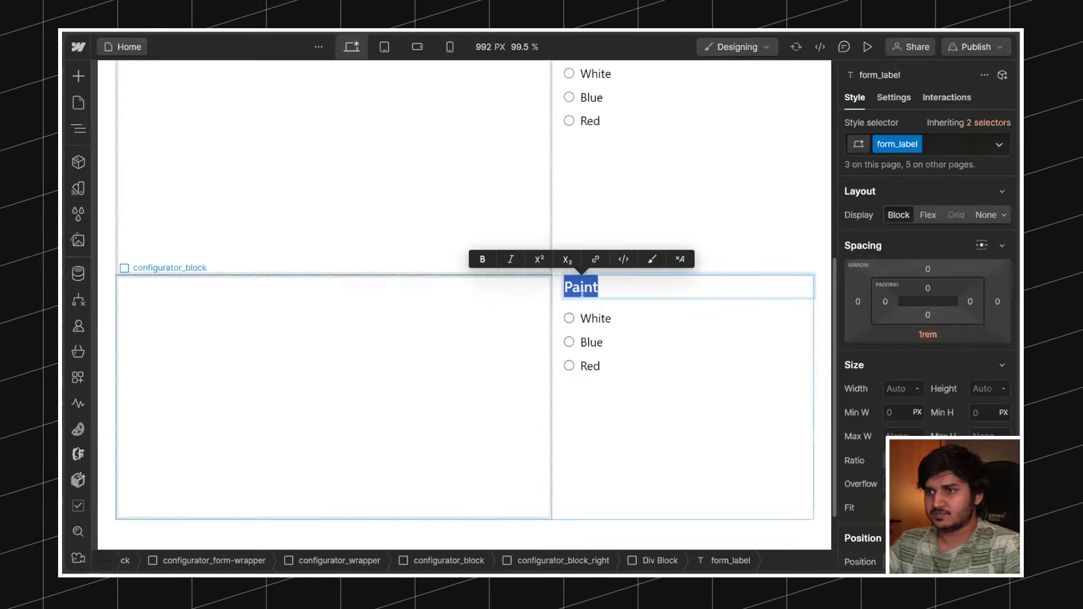
left_click(582, 289)
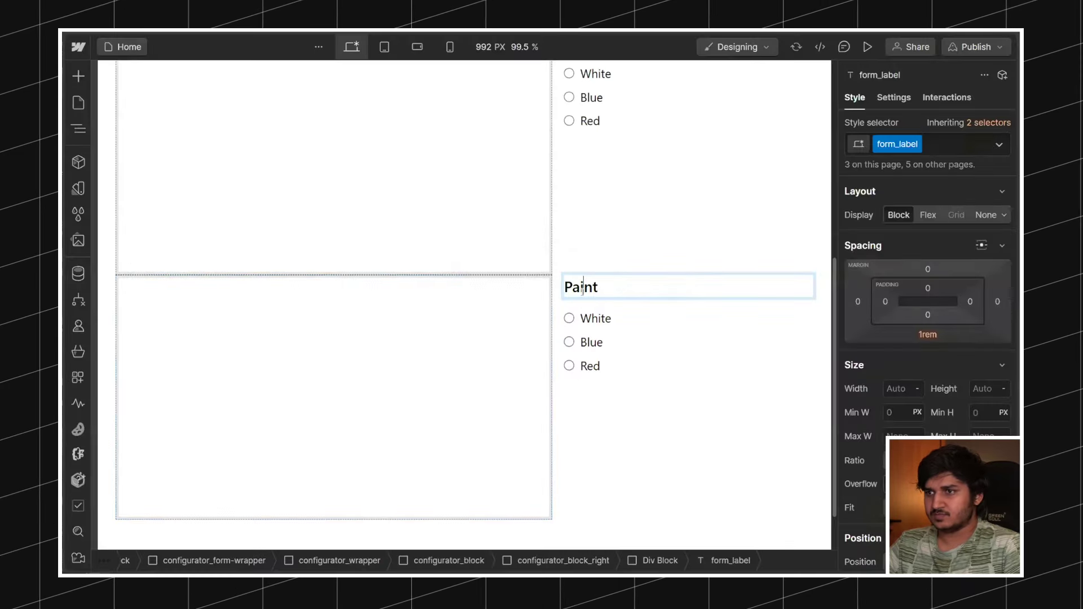
key("ctrl+v")
key("Escape")
Step: Remove the Name and Slug fields from the Wheels block's radio embed code, then save and close it
double_click(594, 318)
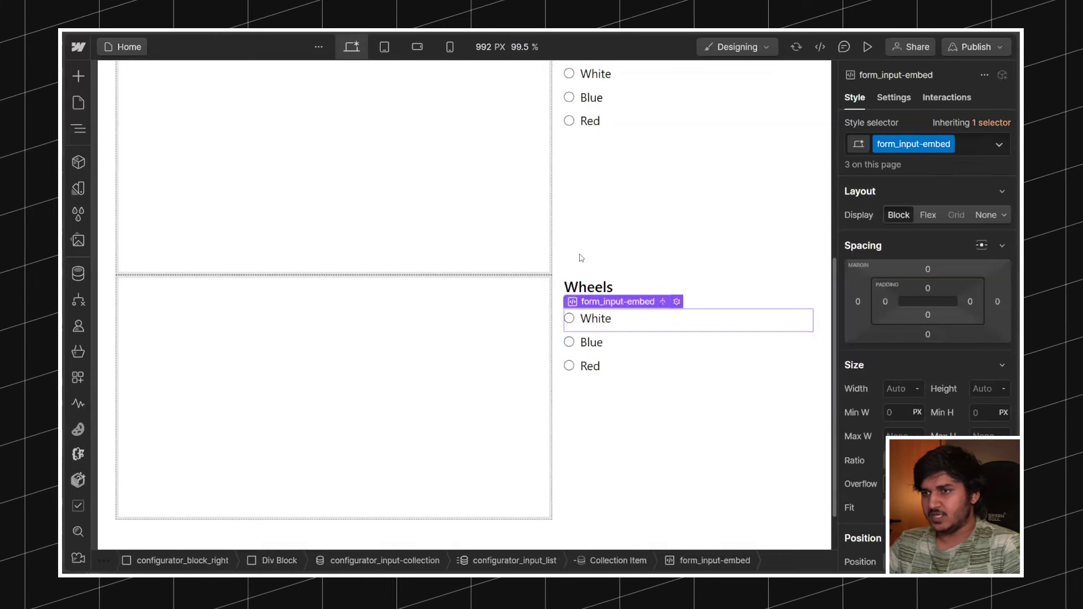
left_click(574, 193)
left_click(572, 191)
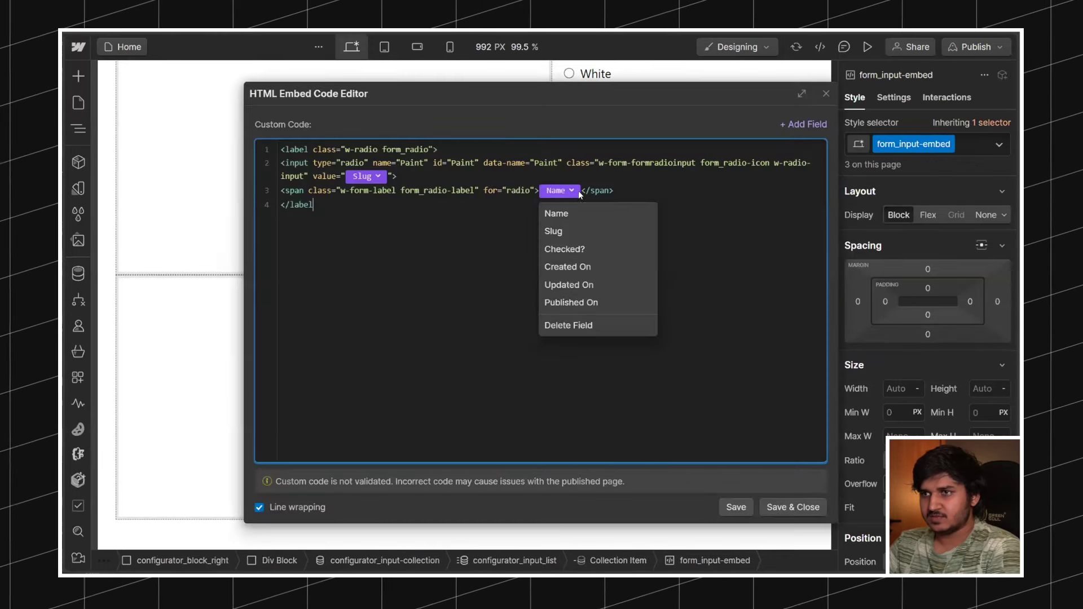
type(">")
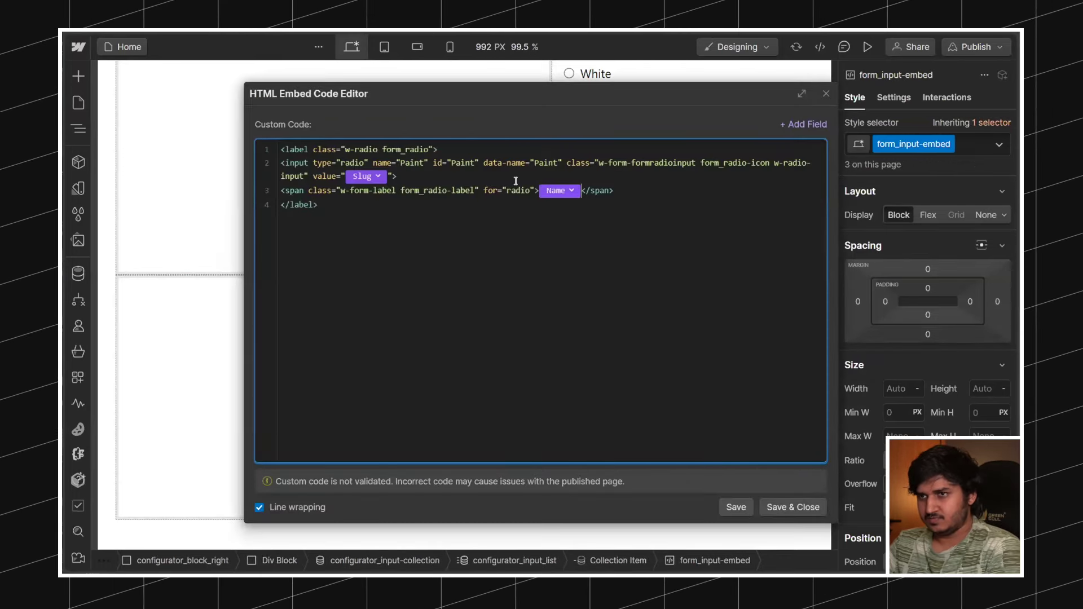
key("BackSpace")
left_click(389, 176)
key("BackSpace")
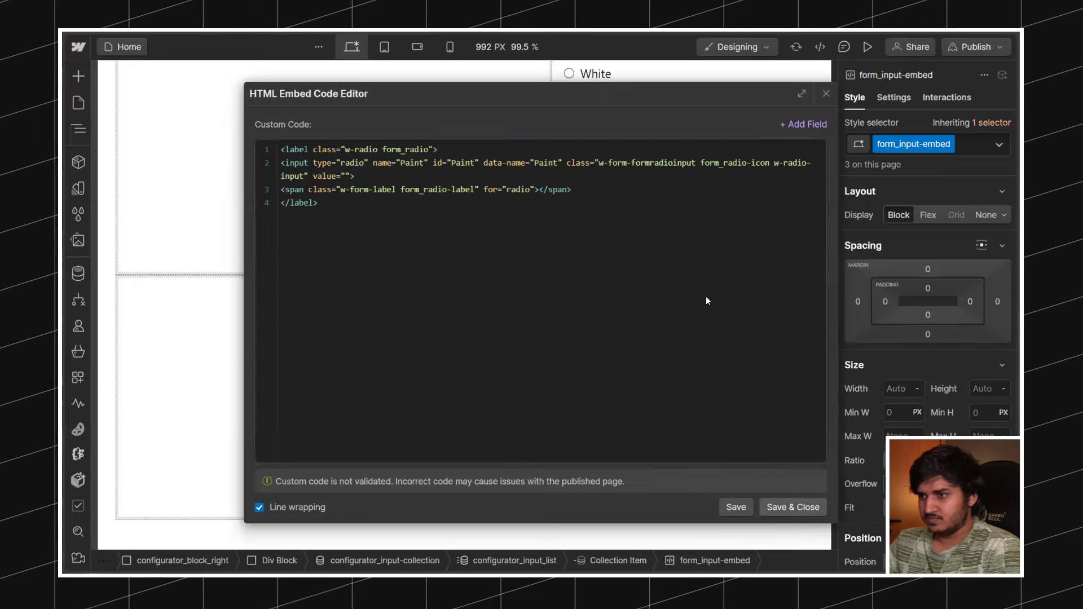
key("ctrl+Return")
Step: Change the source of the Wheels block's collection list to the Wheels collection
key("ctrl+Up")
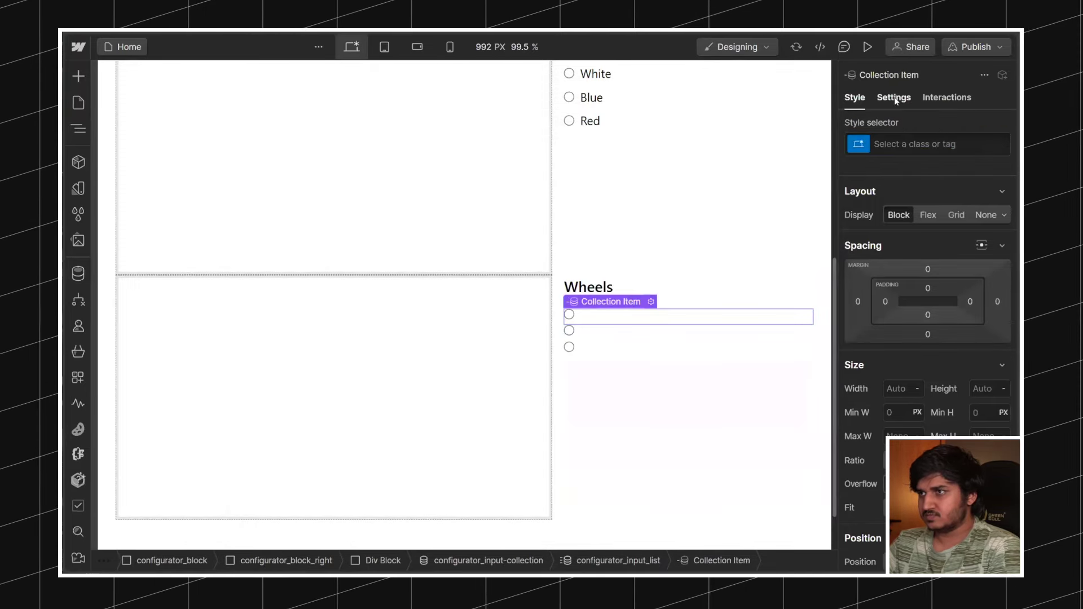
left_click(894, 96)
scroll(903, 341, "down", 5)
scroll(902, 341, "up", 3)
scroll(904, 345, "up", 1)
left_click(902, 247)
left_click(903, 295)
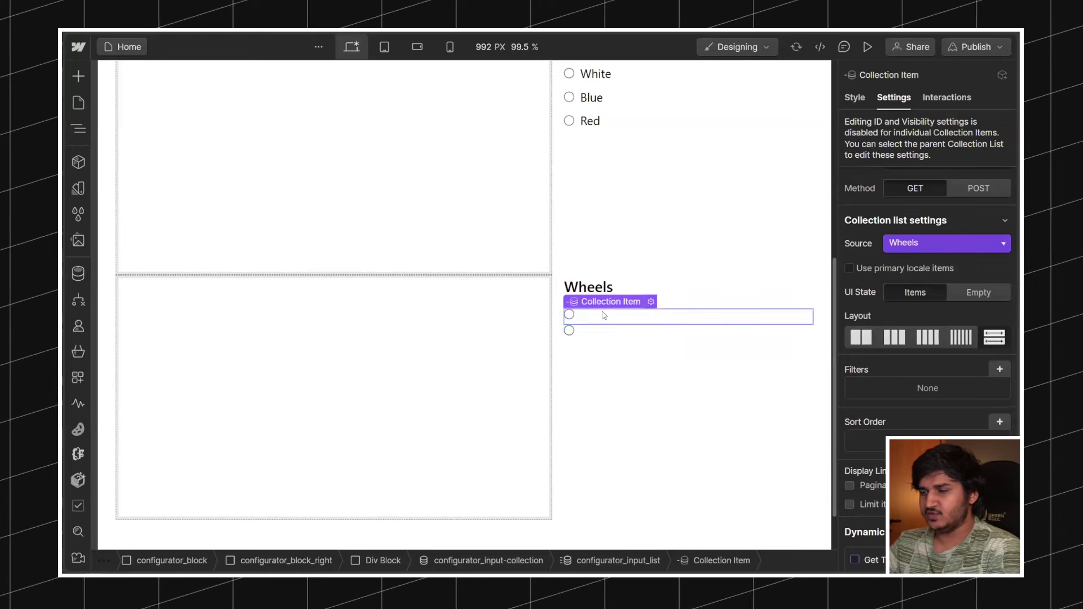
Step: Insert the Name field inside the Wheels radio embed's span and the Slug field in its value attribute
double_click(595, 322)
left_click(785, 126)
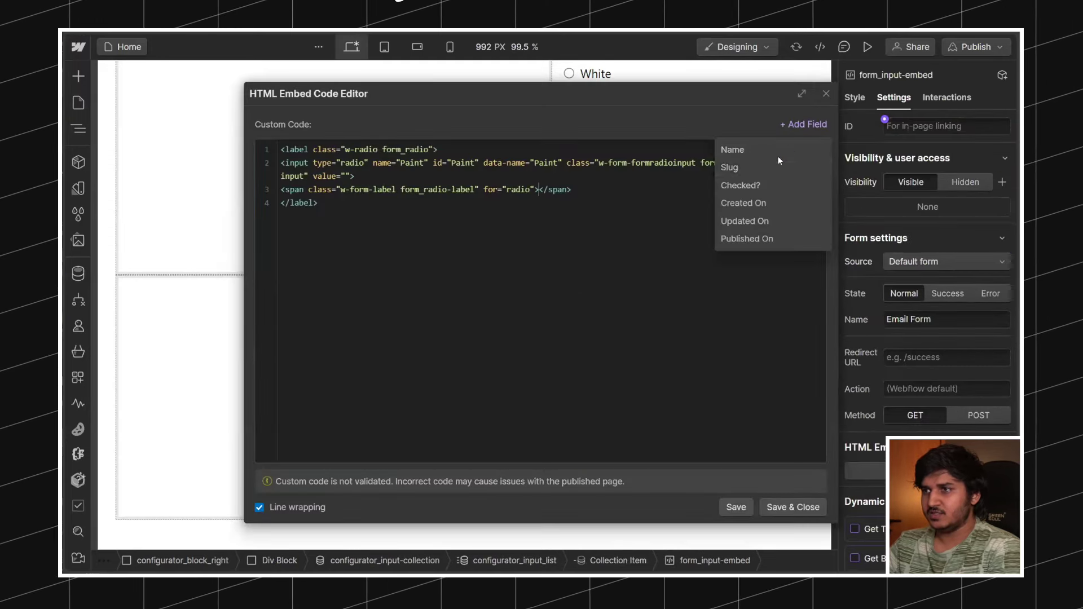
left_click(756, 151)
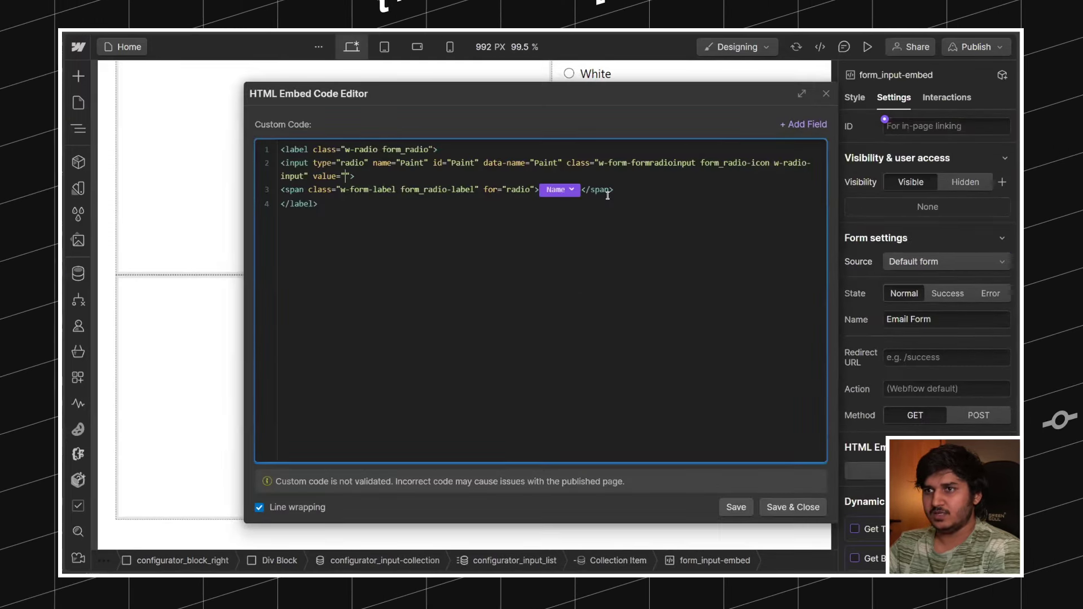
left_click(807, 125)
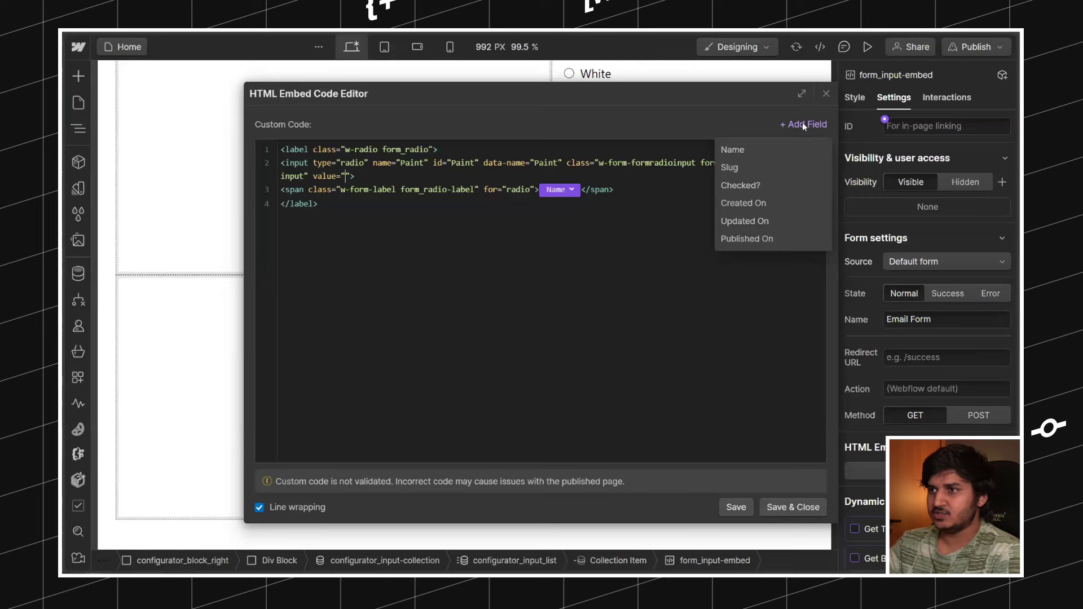
left_click(765, 167)
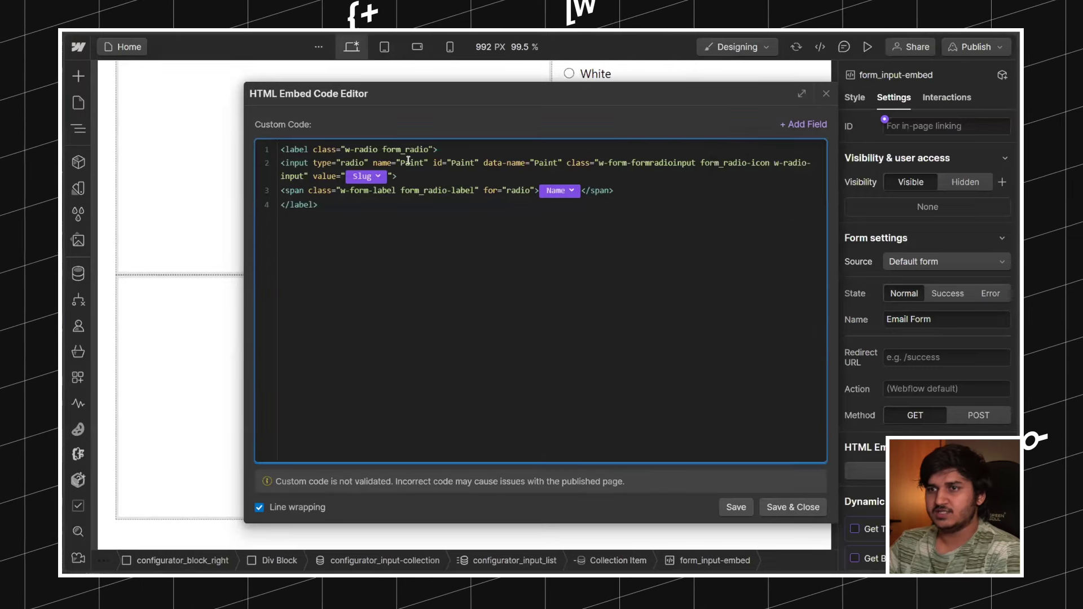
Step: Set the radio input's name and data-name to Wheel Type and its id to wheelType, then save and close the embed code
type("W")
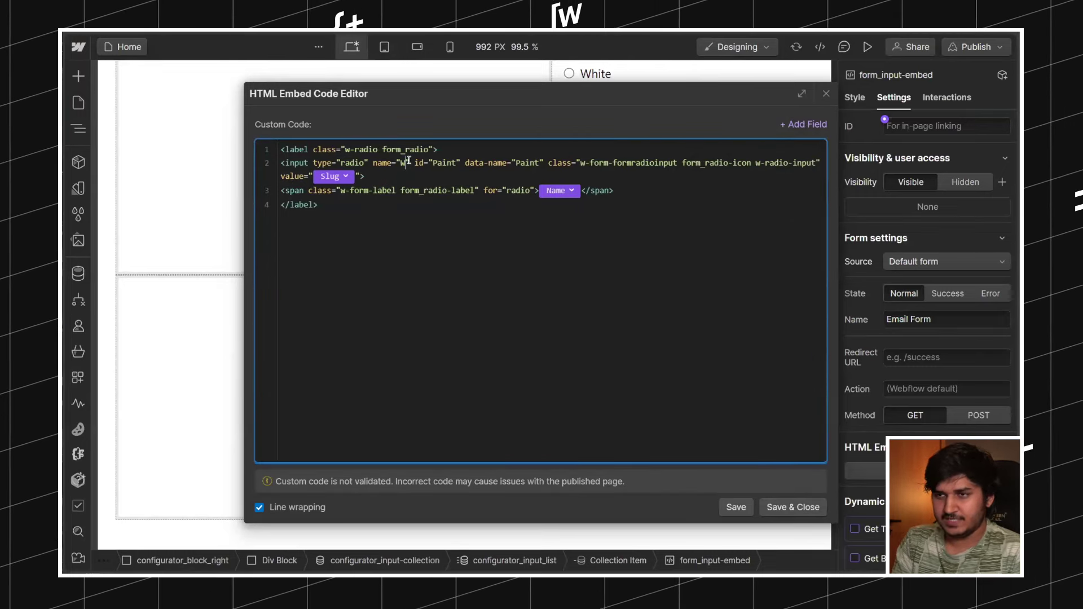
type("heel Type")
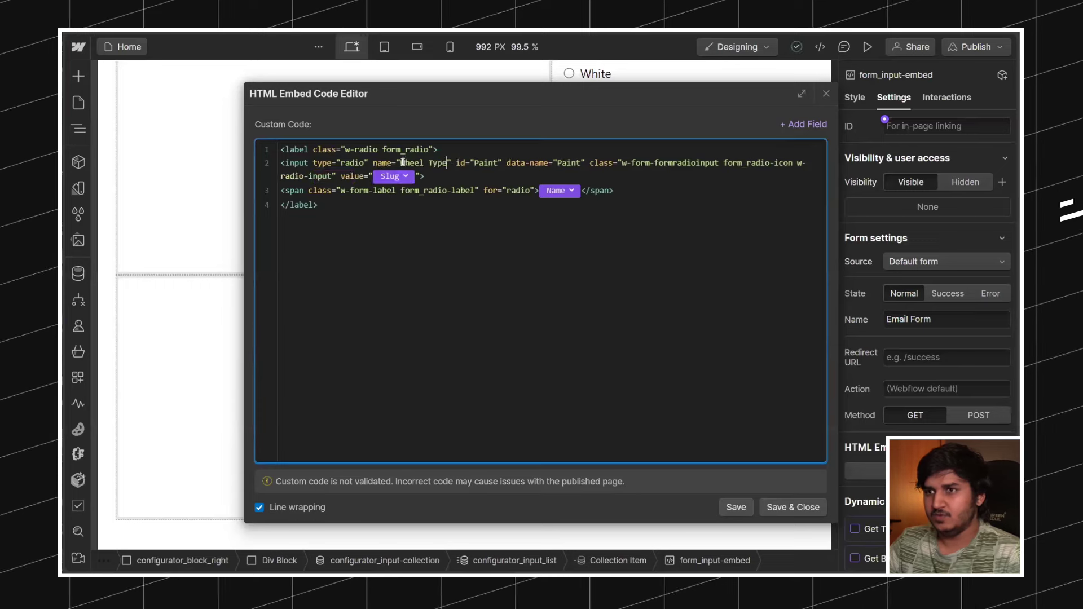
double_click(486, 162)
type("Wheel Type")
left_click(505, 163)
key("BackSpace")
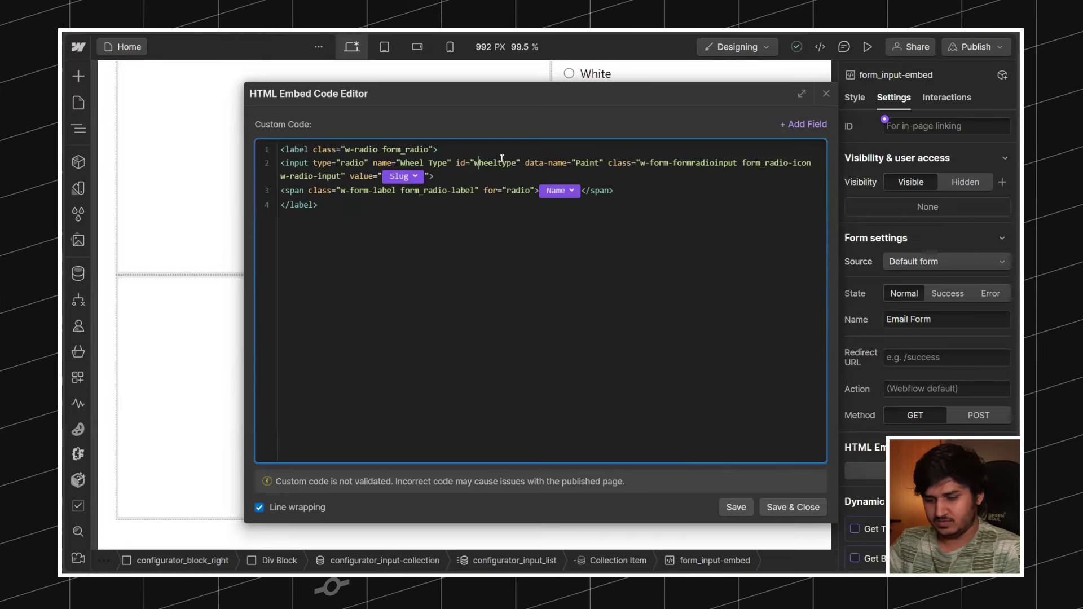
double_click(590, 163)
type("Wheel Type")
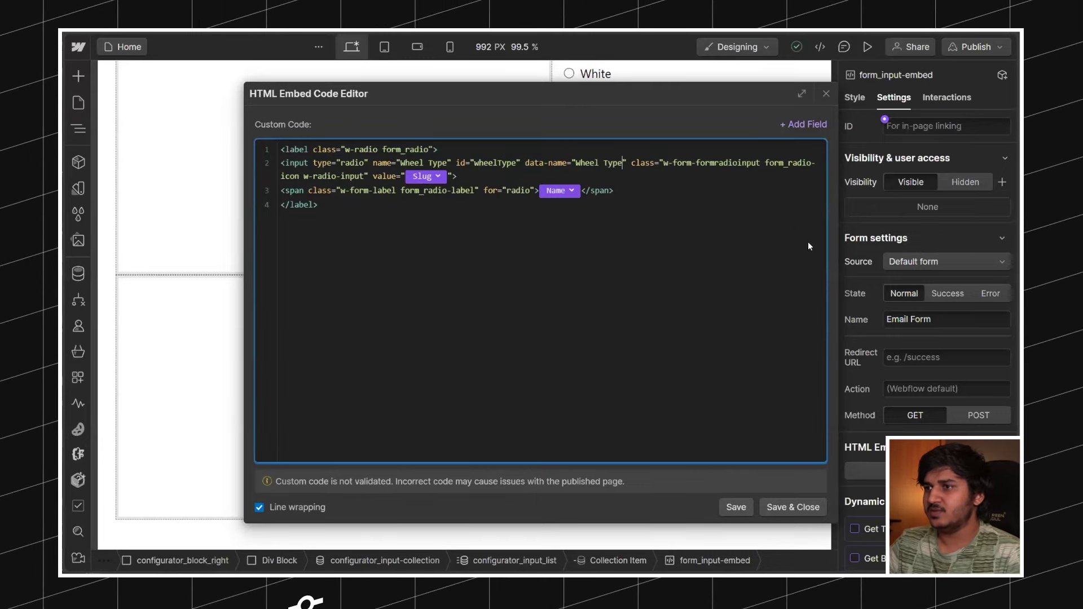
left_click(789, 507)
Step: Set the data-name attribute in the Model Type block's radio embed to Model Type, then save and close it
scroll(704, 389, "up", 5)
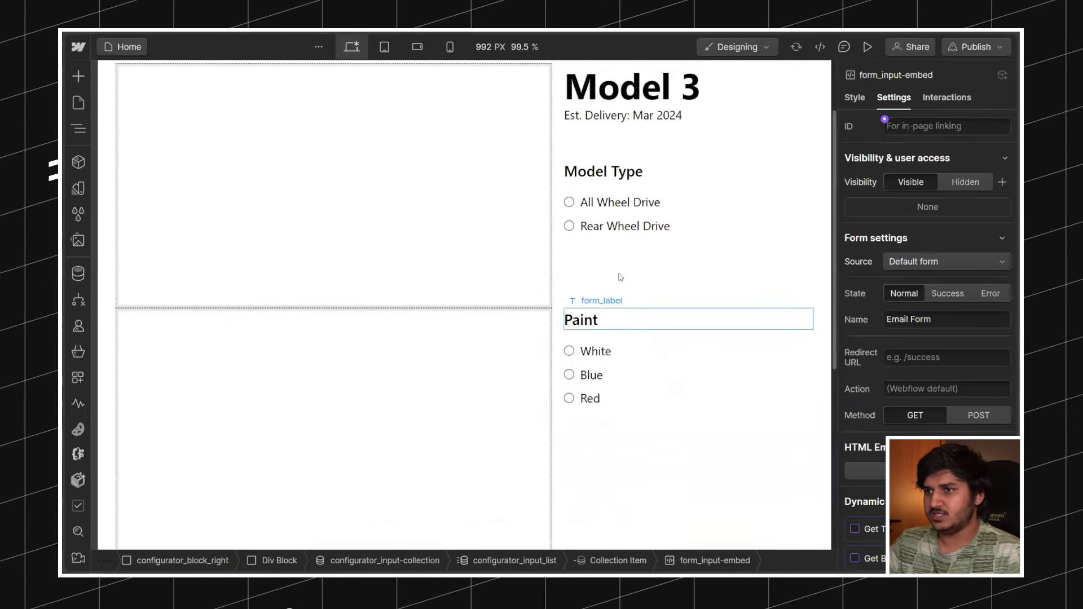
double_click(613, 284)
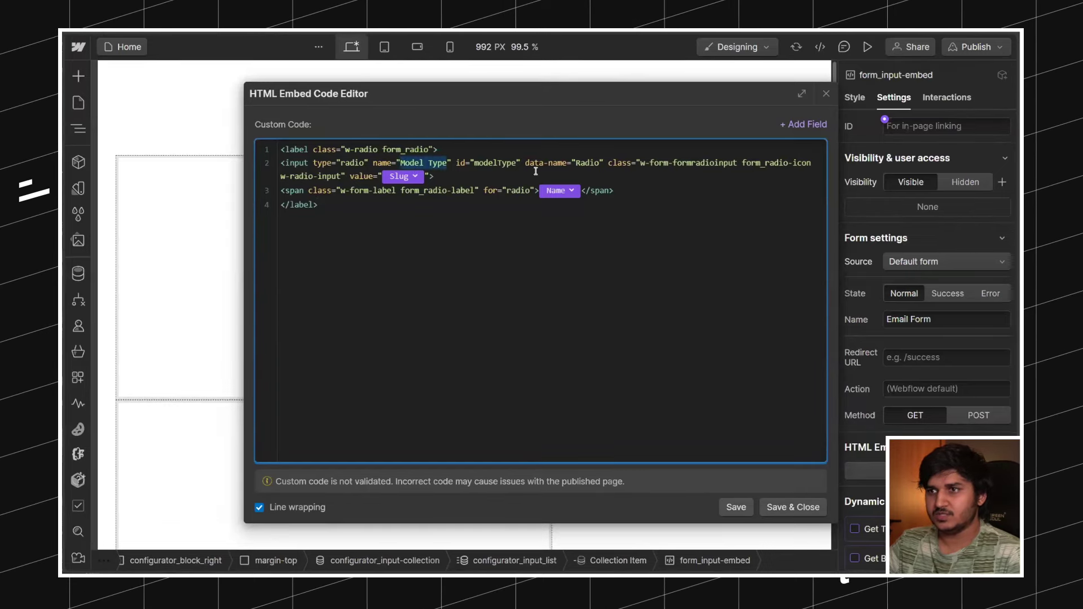
double_click(589, 164)
type("Model Type")
left_click(792, 507)
Step: Review the three configurator blocks on the canvas and how they are nested inside configurator_wrapper
scroll(666, 217, "down", 3)
scroll(665, 214, "down", 4)
scroll(665, 213, "up", 7)
scroll(669, 259, "down", 3)
scroll(651, 347, "up", 3)
scroll(651, 346, "down", 6)
scroll(651, 346, "up", 6)
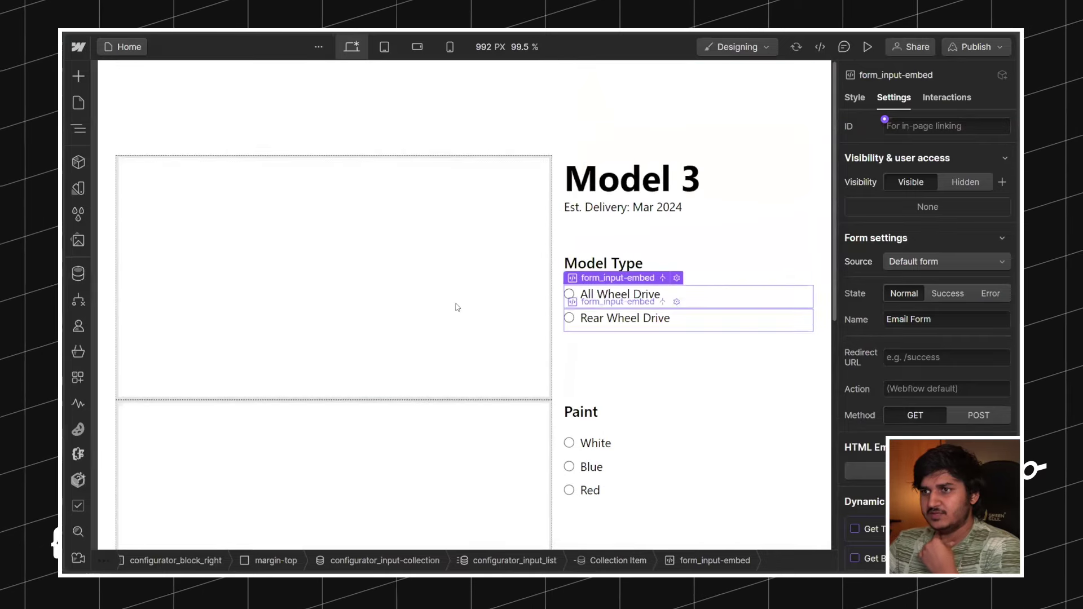
left_click(377, 299)
left_click(854, 97)
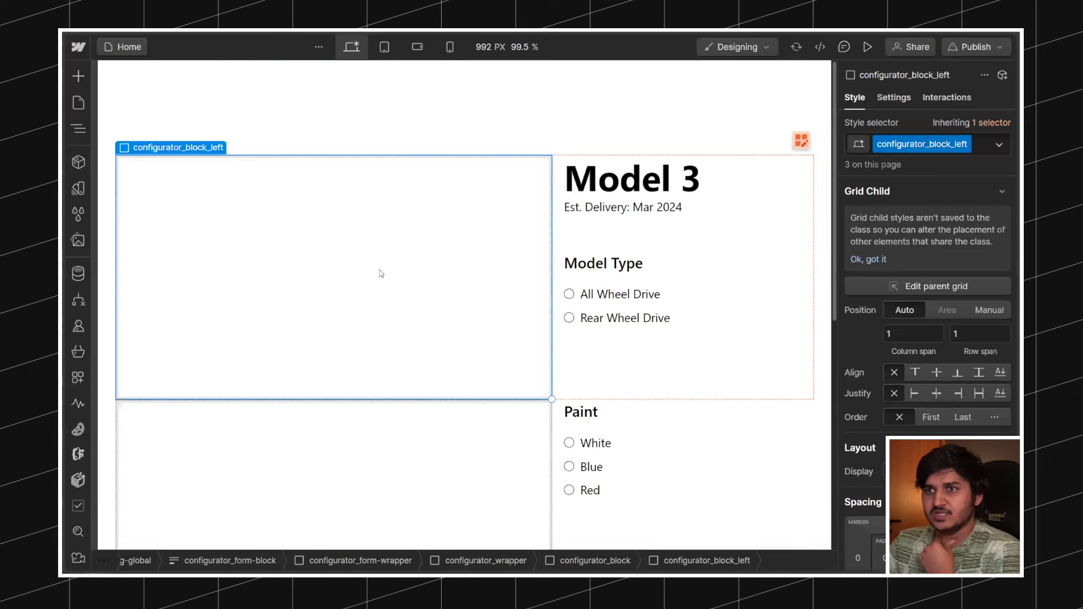
left_click(87, 131)
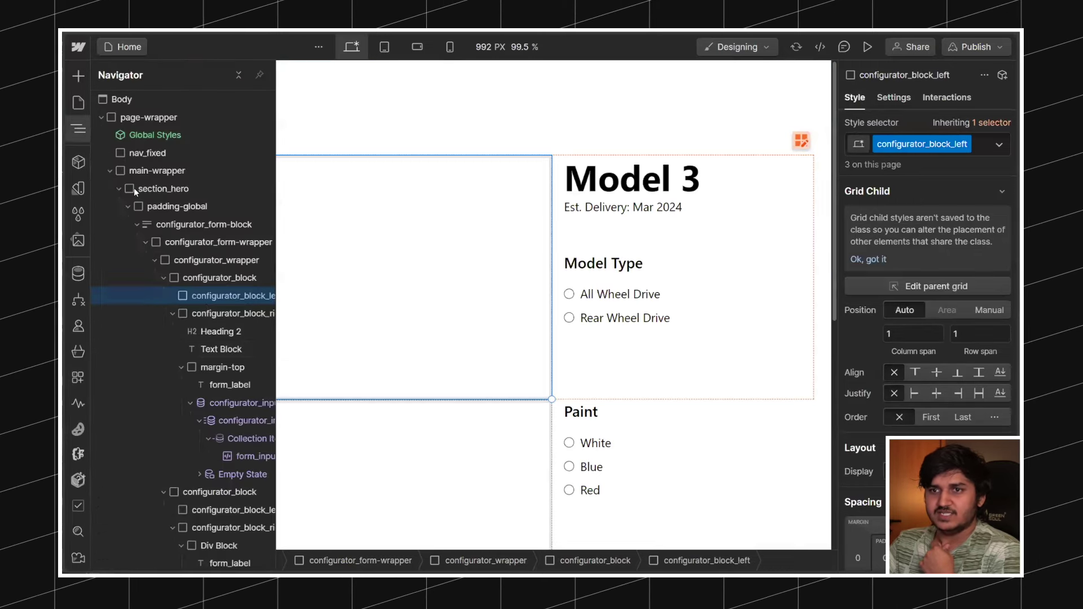
left_click(164, 278)
left_click(164, 295)
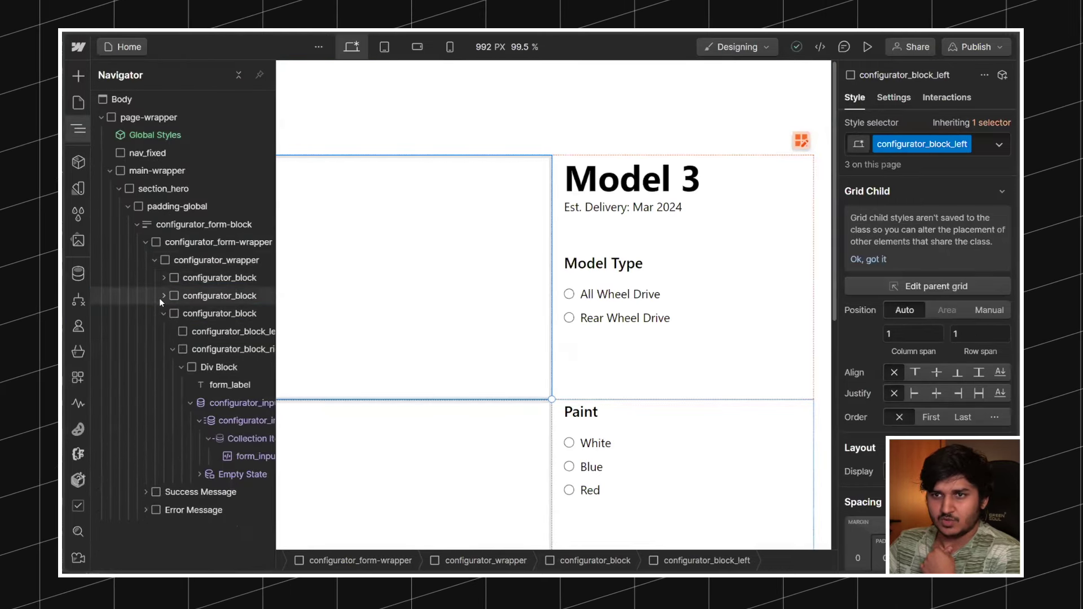
left_click(164, 313)
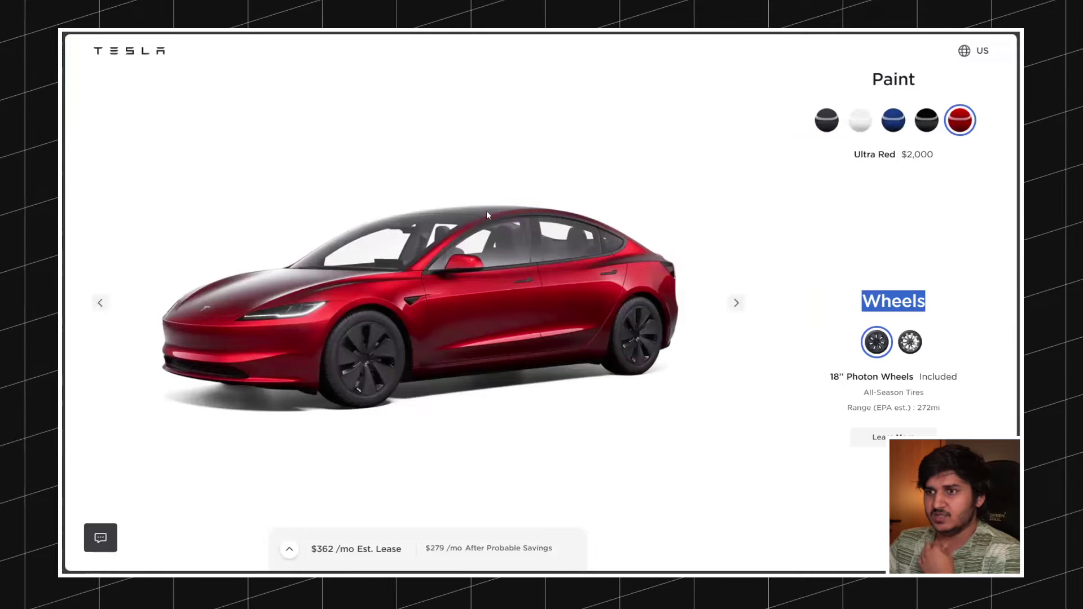
Step: Examine how the car image on the Tesla reference page behaves while the option sections scroll past
scroll(493, 215, "up", 10)
scroll(492, 215, "down", 15)
scroll(494, 219, "up", 10)
scroll(496, 217, "down", 2)
scroll(496, 216, "down", 6)
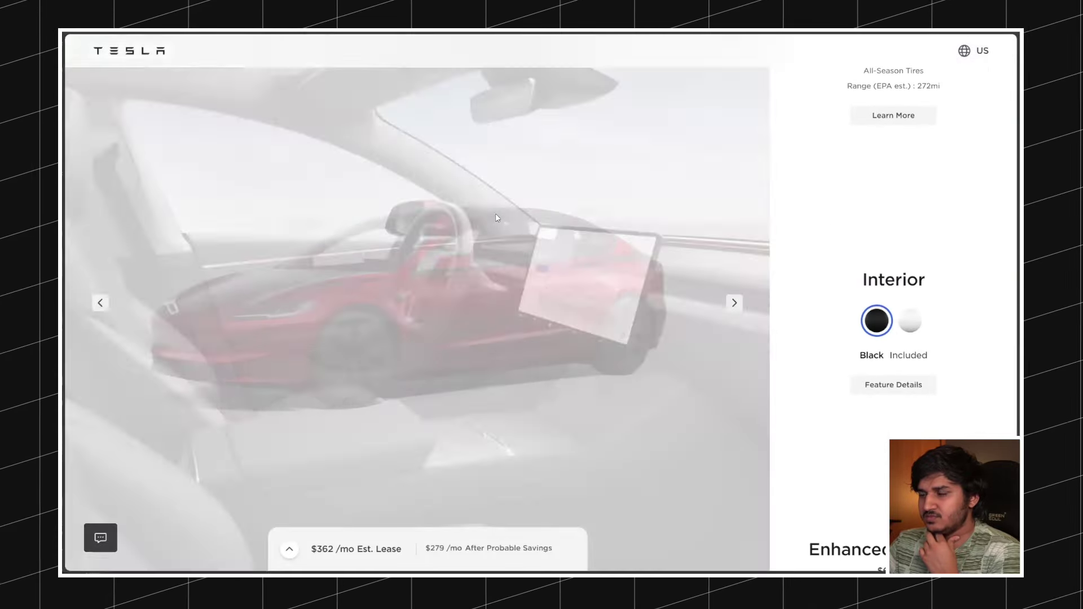
scroll(496, 214, "up", 3)
scroll(496, 215, "down", 2)
scroll(497, 214, "up", 2)
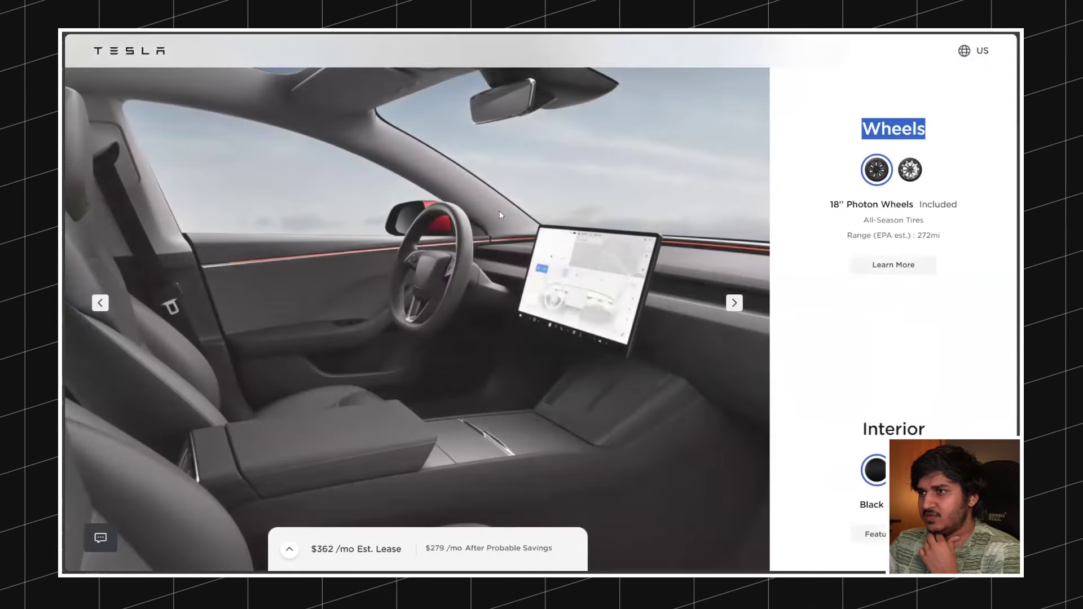
scroll(499, 211, "up", 8)
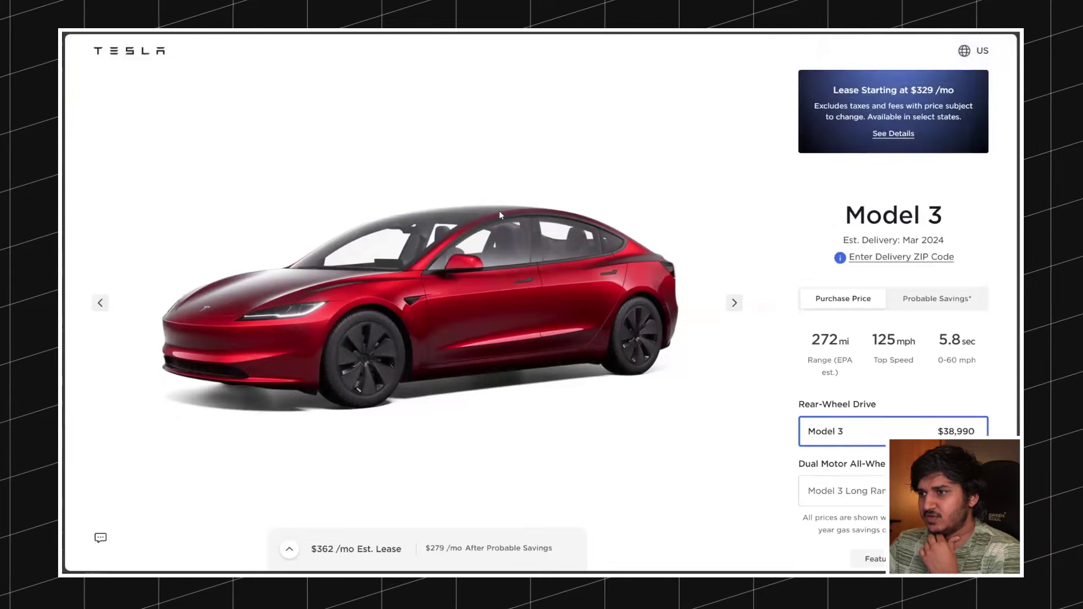
scroll(499, 211, "down", 8)
scroll(499, 211, "up", 7)
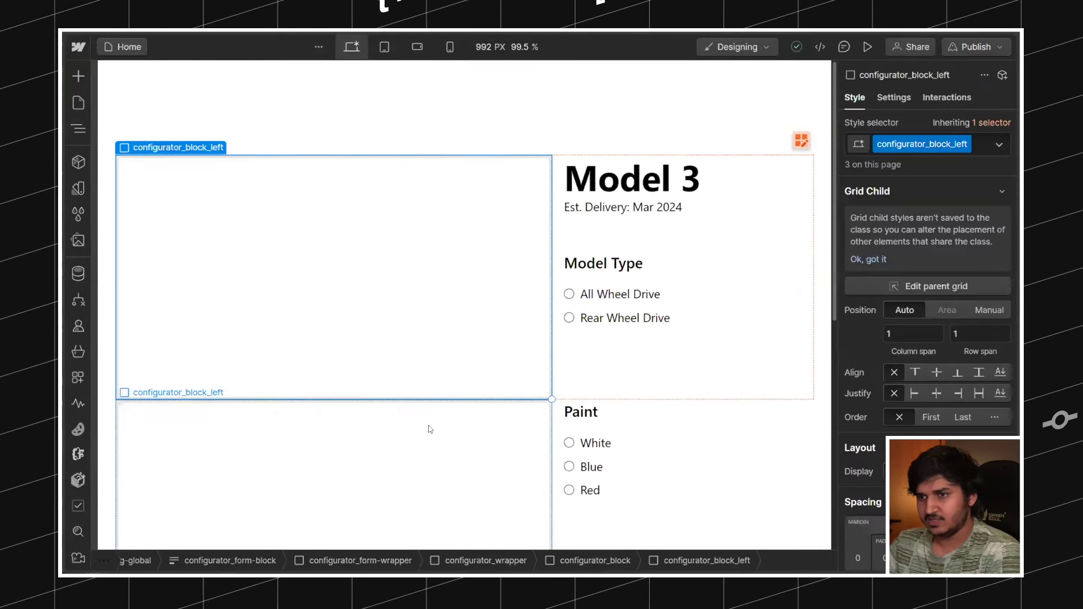
Step: Inspect how configurator_block_left and configurator_block_right are nested in the Model Type and Paint blocks under configurator_wrapper
left_click(430, 430)
left_click(82, 129)
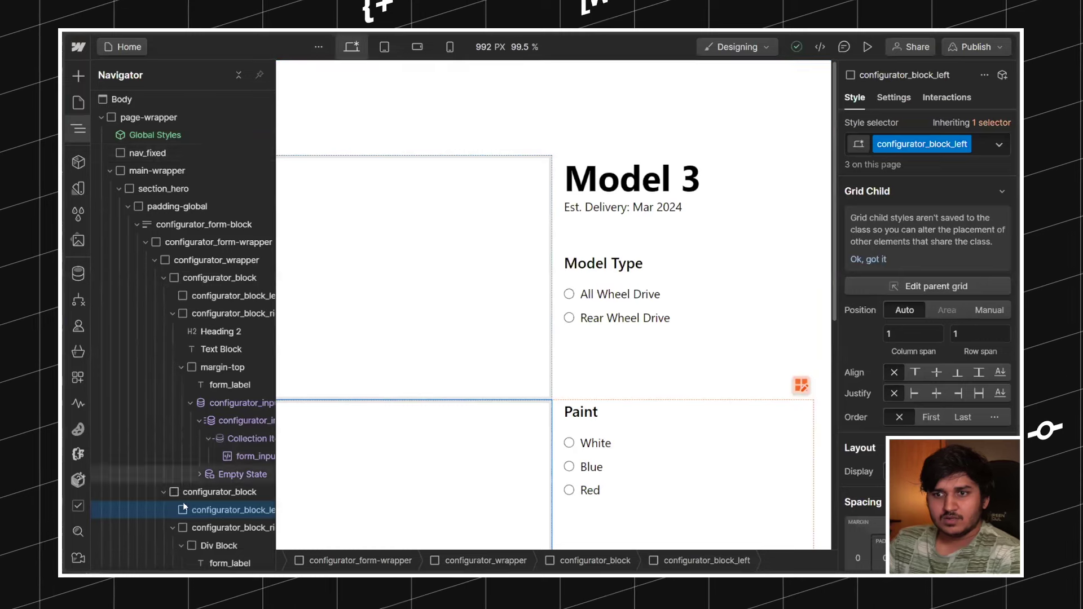
left_click(173, 527)
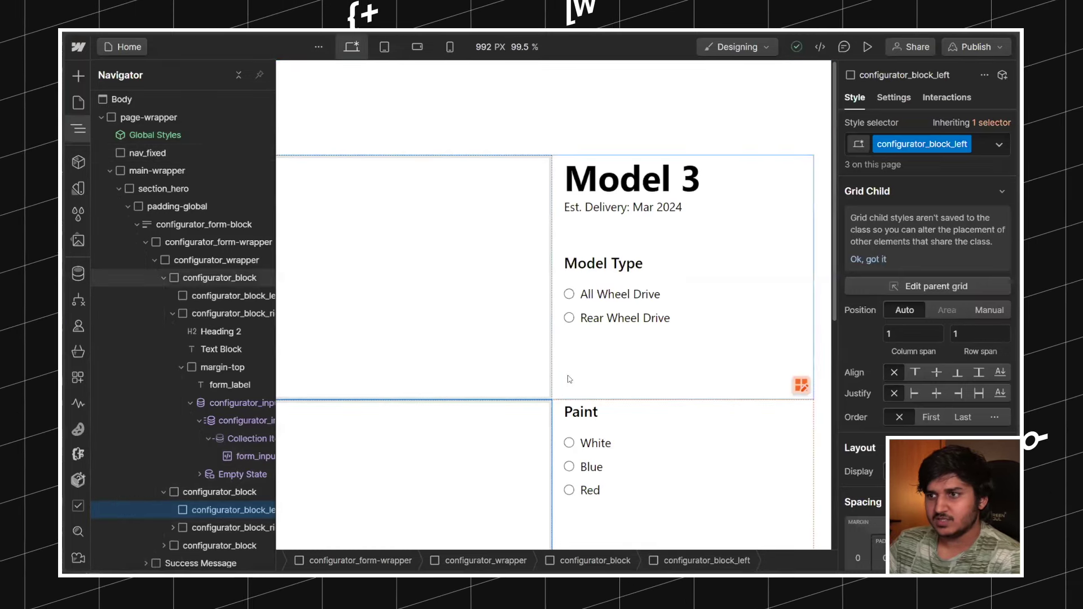
left_click(568, 379)
left_click(401, 317)
left_click(78, 129)
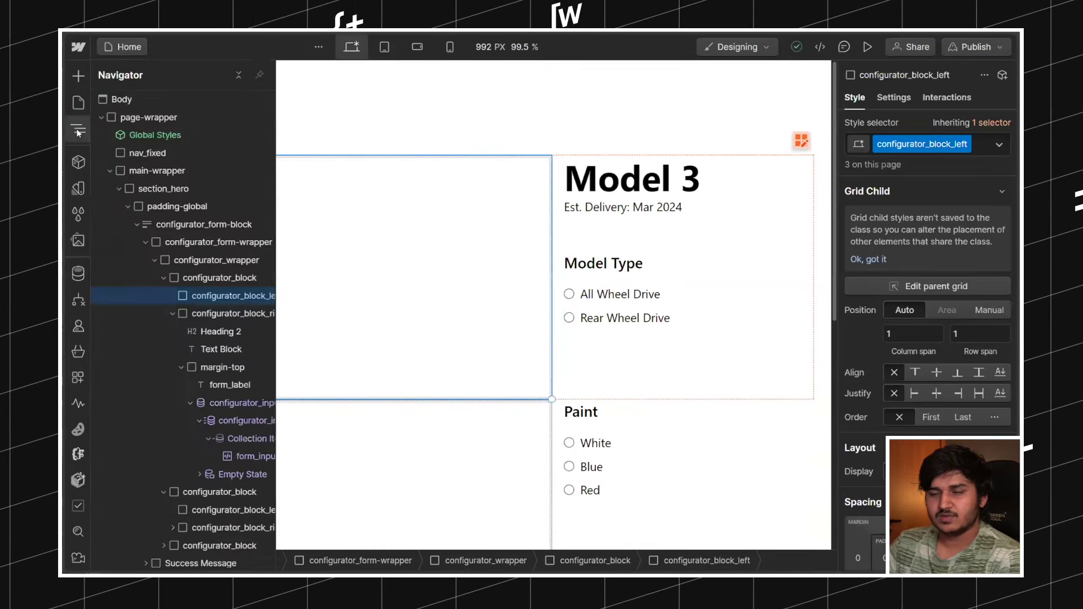
left_click(172, 313)
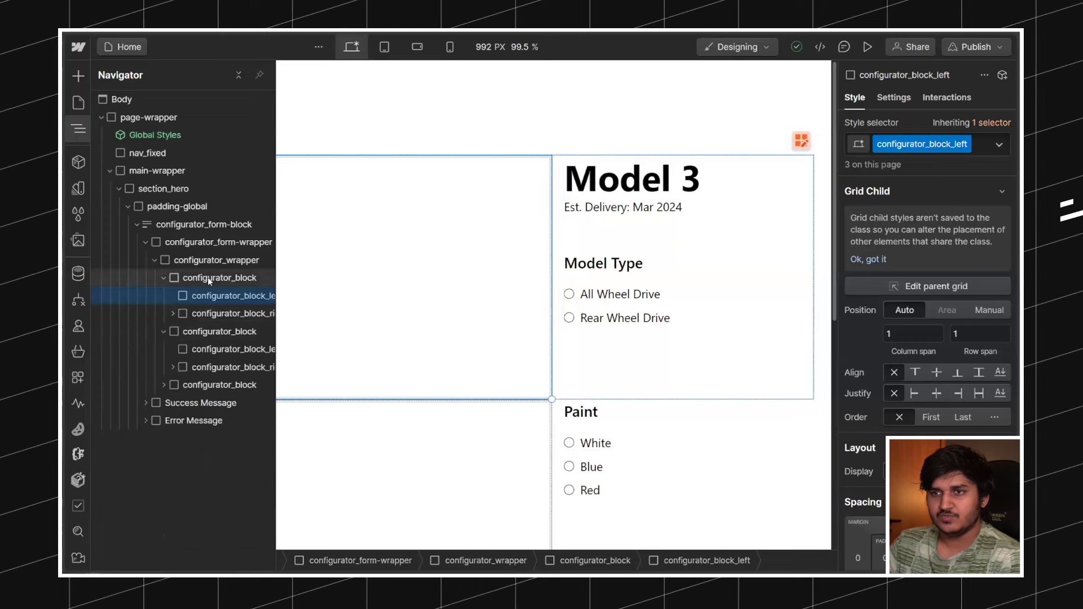
left_click(208, 278)
left_click(202, 261)
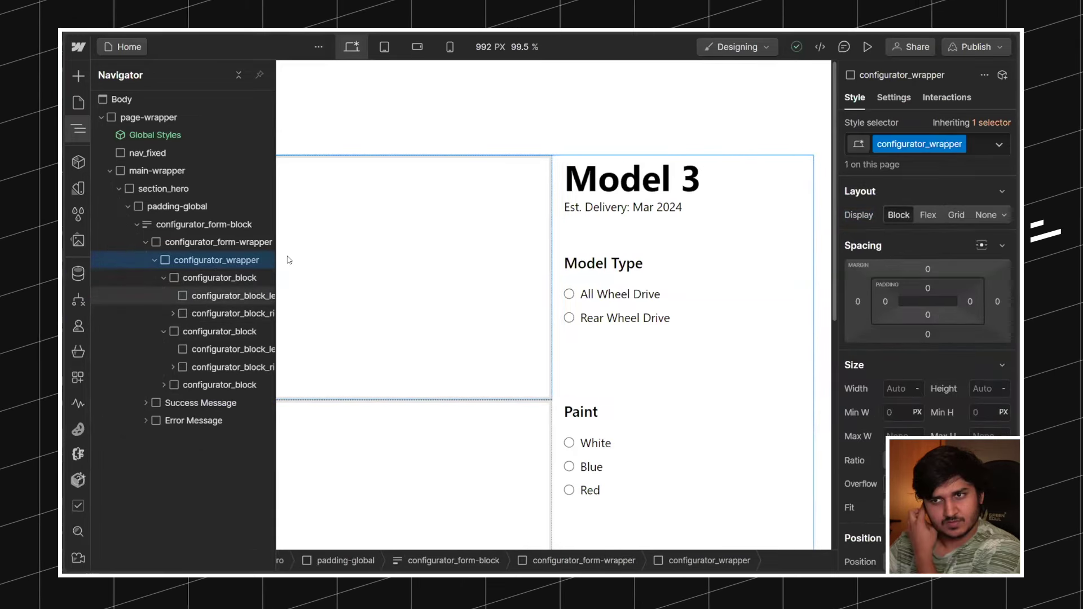
left_click(246, 277)
left_click(161, 277)
left_click(161, 296)
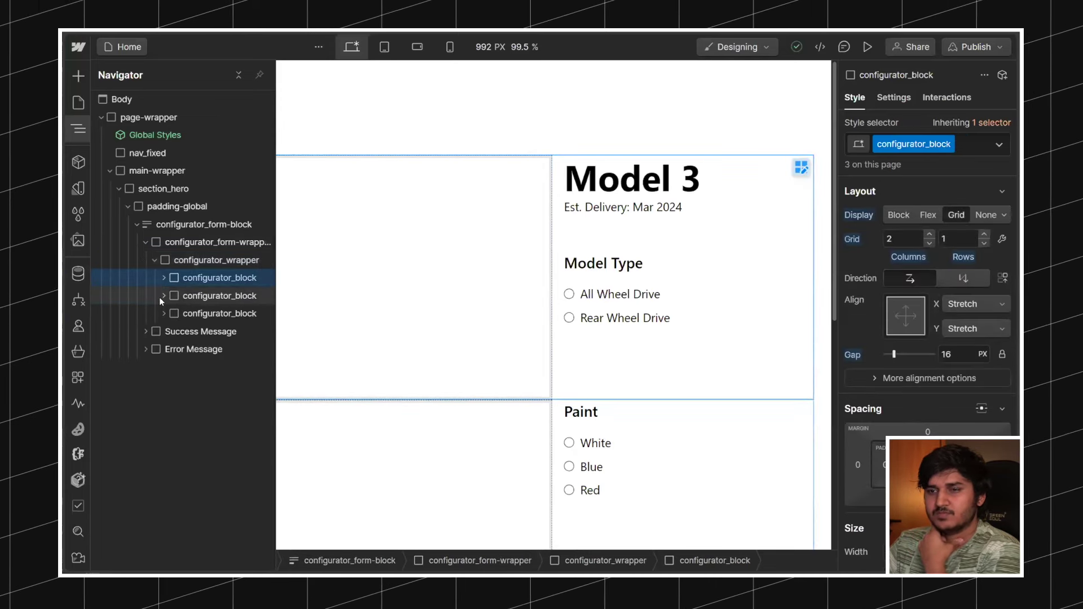
left_click(162, 296)
left_click(163, 279)
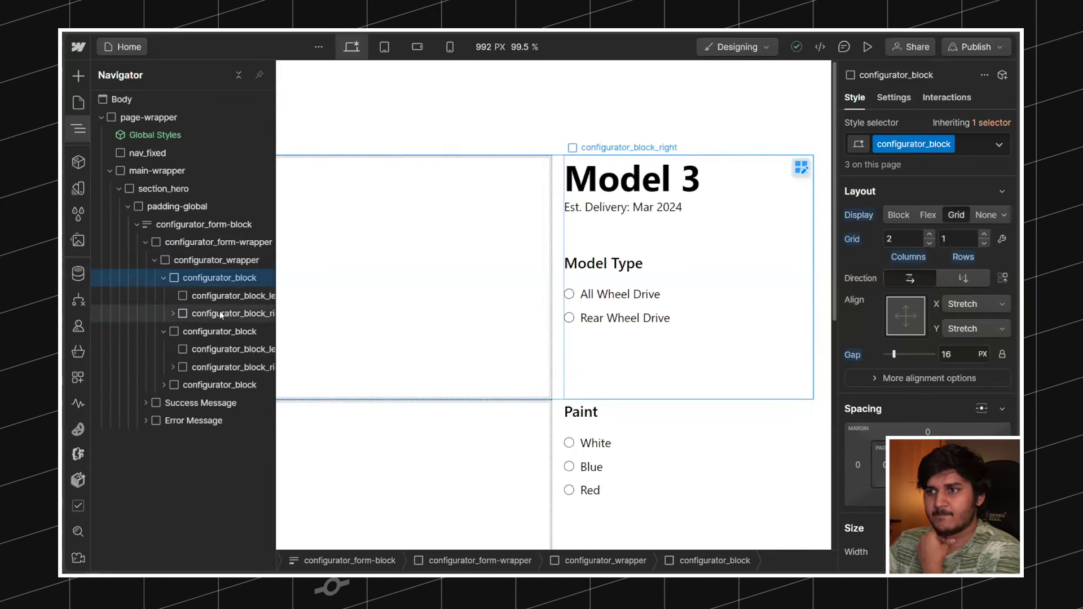
Step: Move configurator_block_left out of the Model Type configurator_block so it sits directly inside configurator_wrapper, above that block
left_click(219, 314)
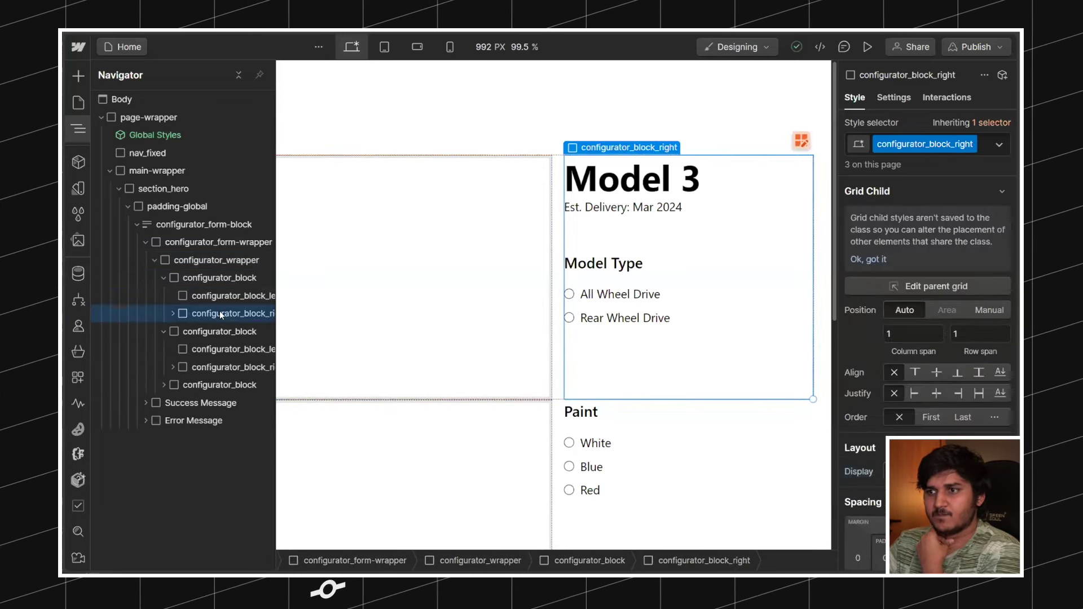
left_click(163, 278)
left_click(162, 296)
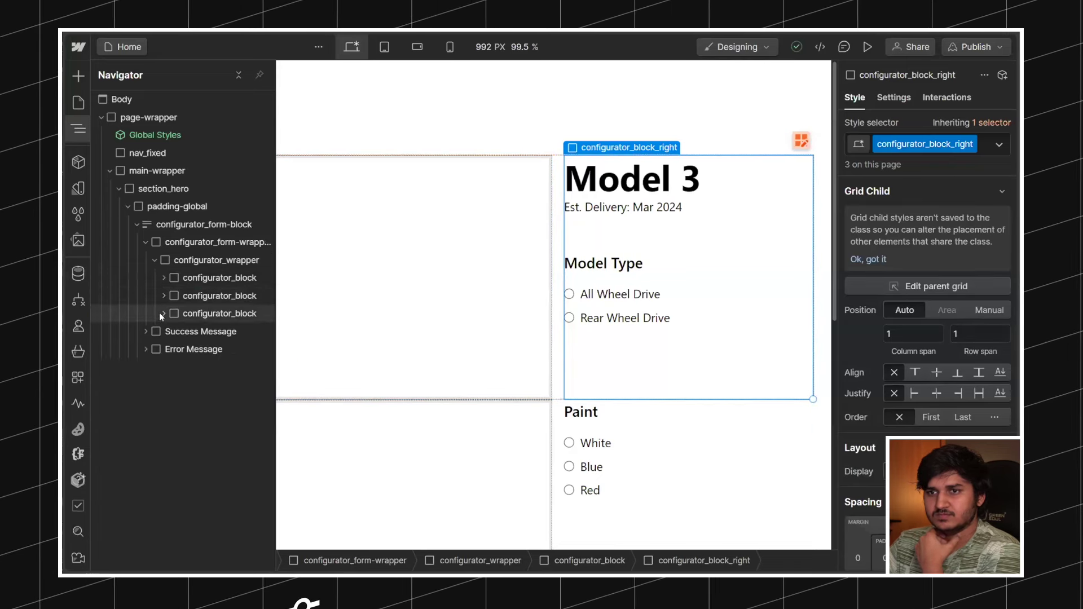
left_click(161, 280)
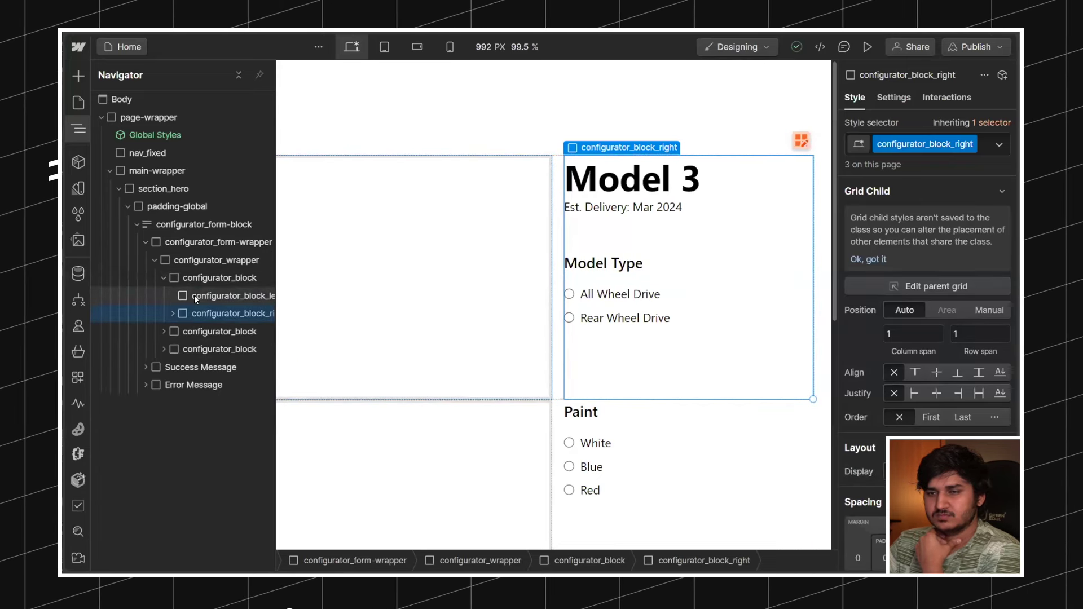
left_click(205, 259)
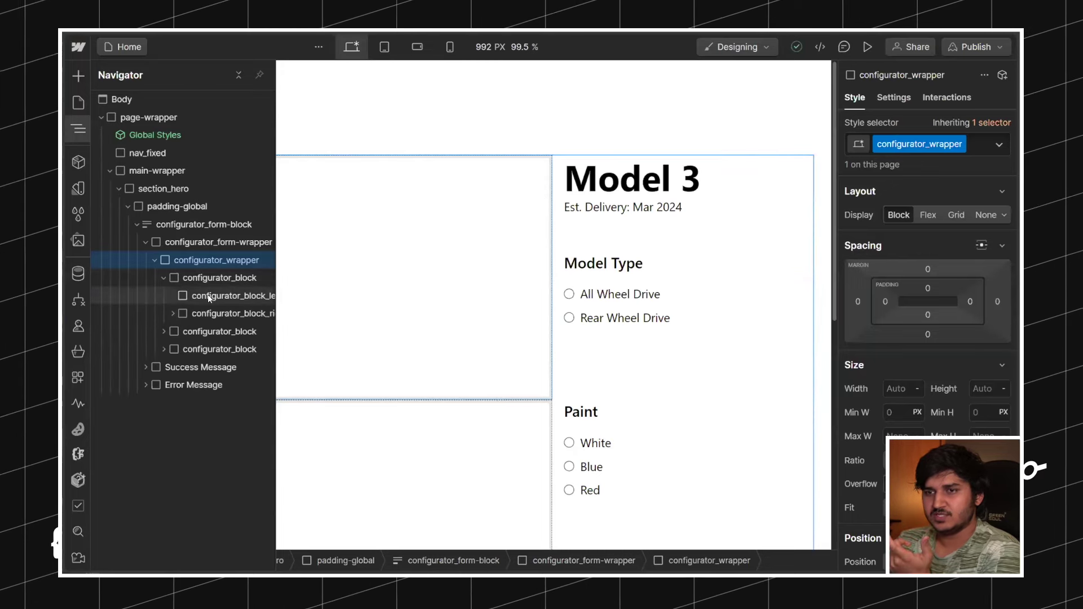
left_click_drag(208, 296, 211, 276)
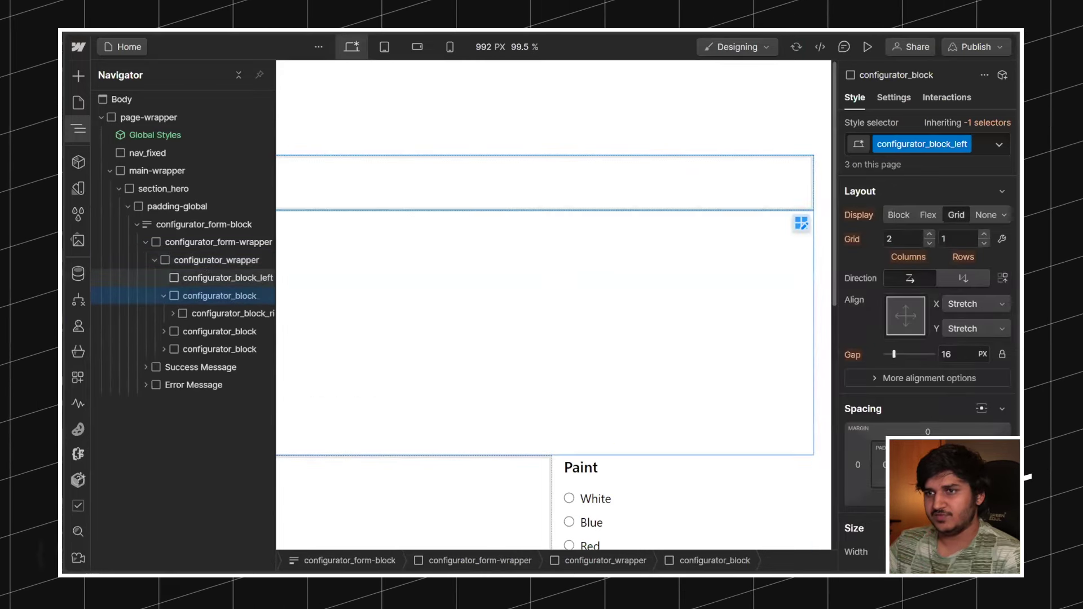
Step: Remove the configurator_block class from the div holding the Model Type configurator_block_right
left_click(972, 147)
type("form_")
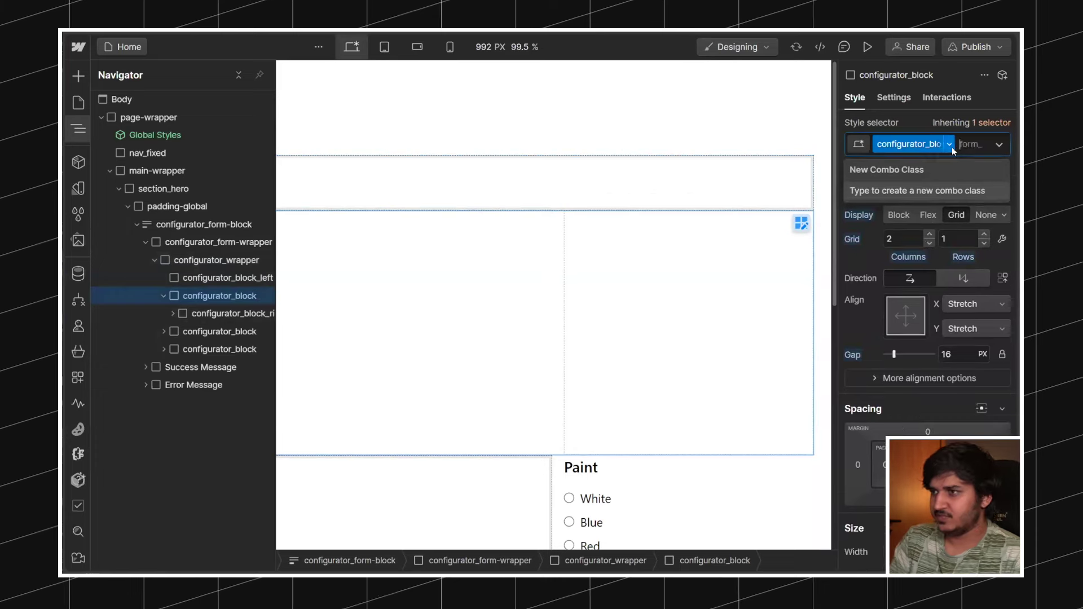
key("BackSpace")
key("BackSpace")
key("BackSpace")
key("BackSpace")
key("BackSpace")
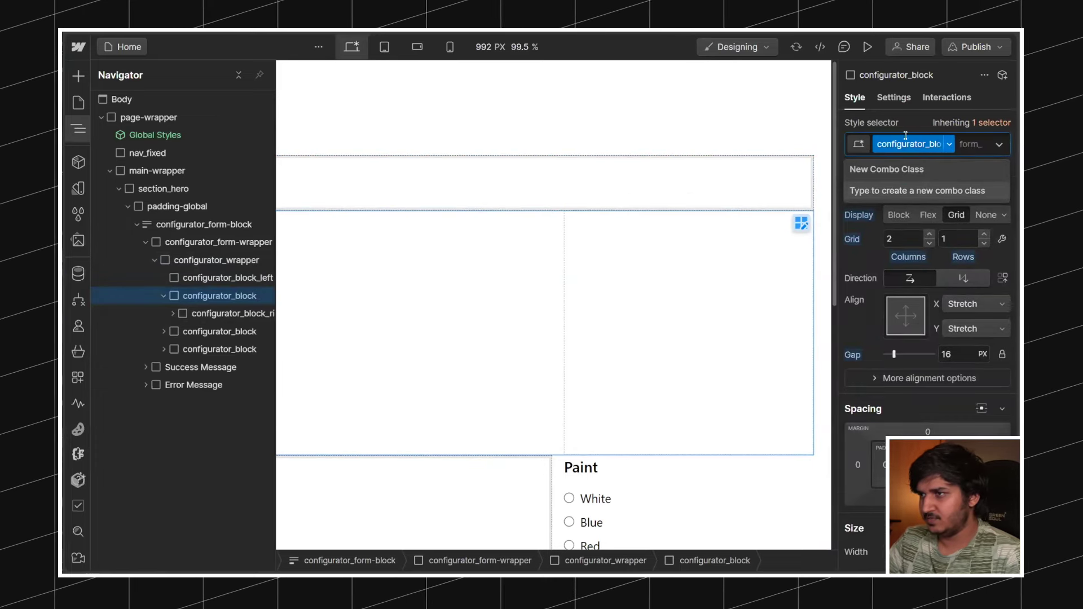
double_click(920, 146)
left_click(963, 146)
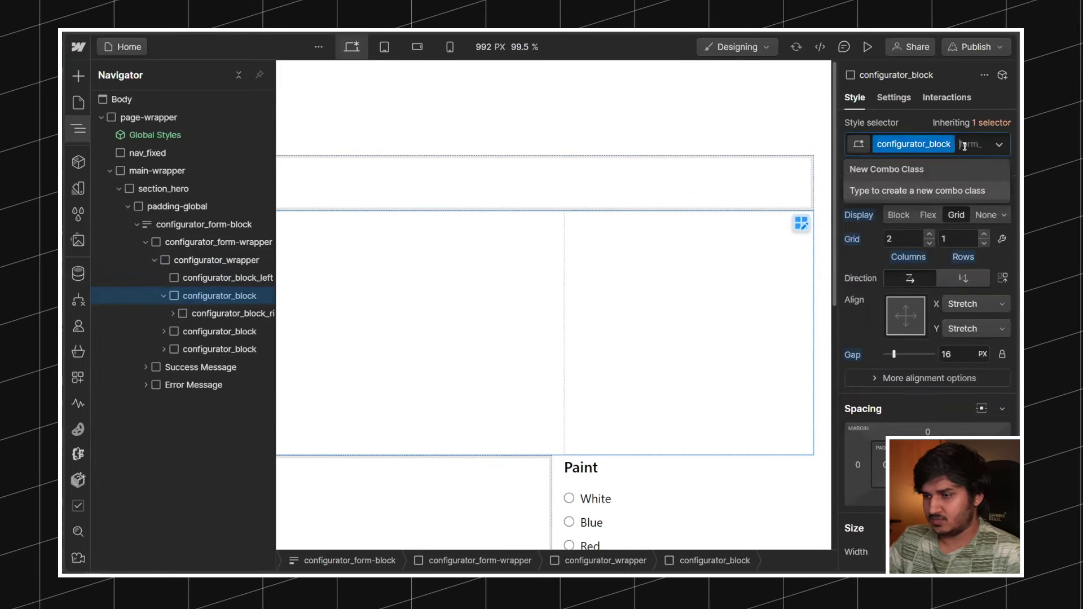
key("BackSpace")
Step: Give the unclassed div around the Model Type options a new class named configurator_slider-wrapper
type("form")
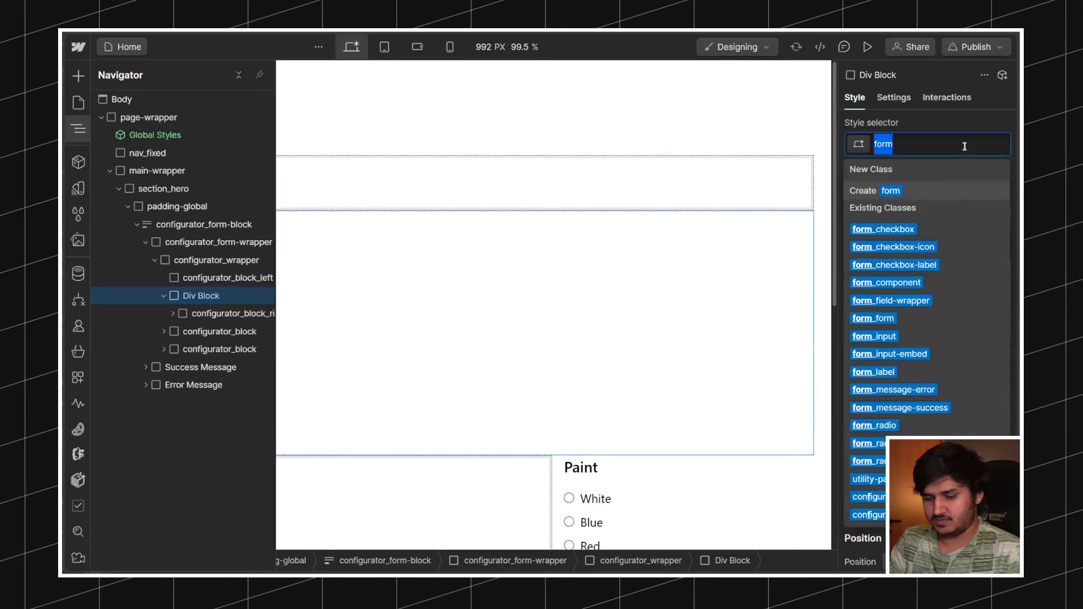
type("configurator_block")
key("BackSpace")
key("BackSpace")
key("BackSpace")
key("BackSpace")
key("BackSpace")
type("lef")
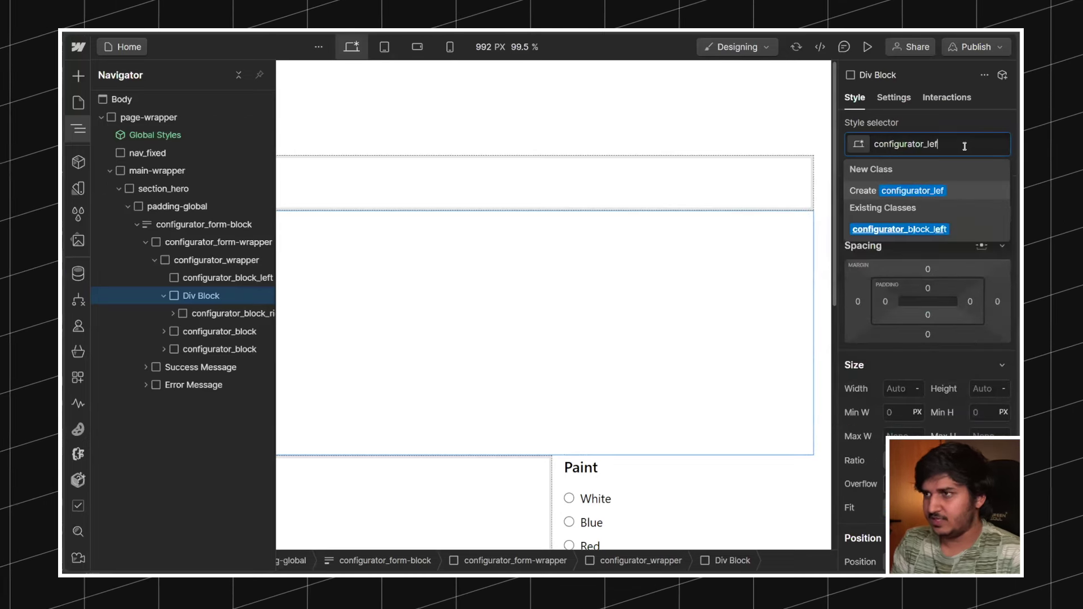
key("BackSpace")
key("BackSpace")
key("BackSpace")
type("sl")
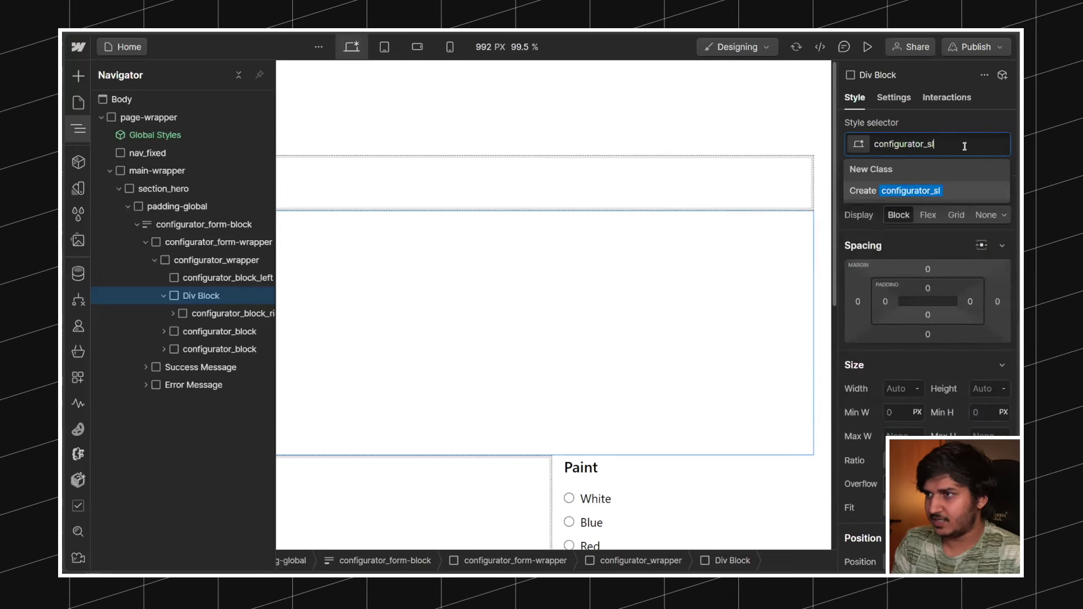
type("ider-wrapper")
key("Return")
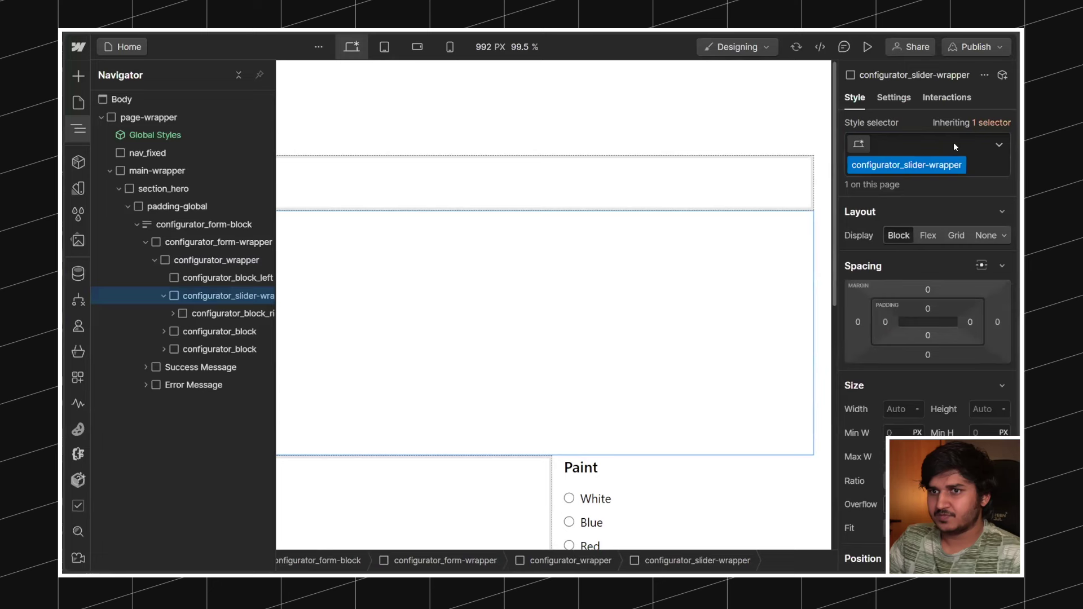
Step: Inspect configurator_block_left, configurator_slider-wrapper and the nested configurator_block_right to compare their roles in the layout
left_click(221, 314)
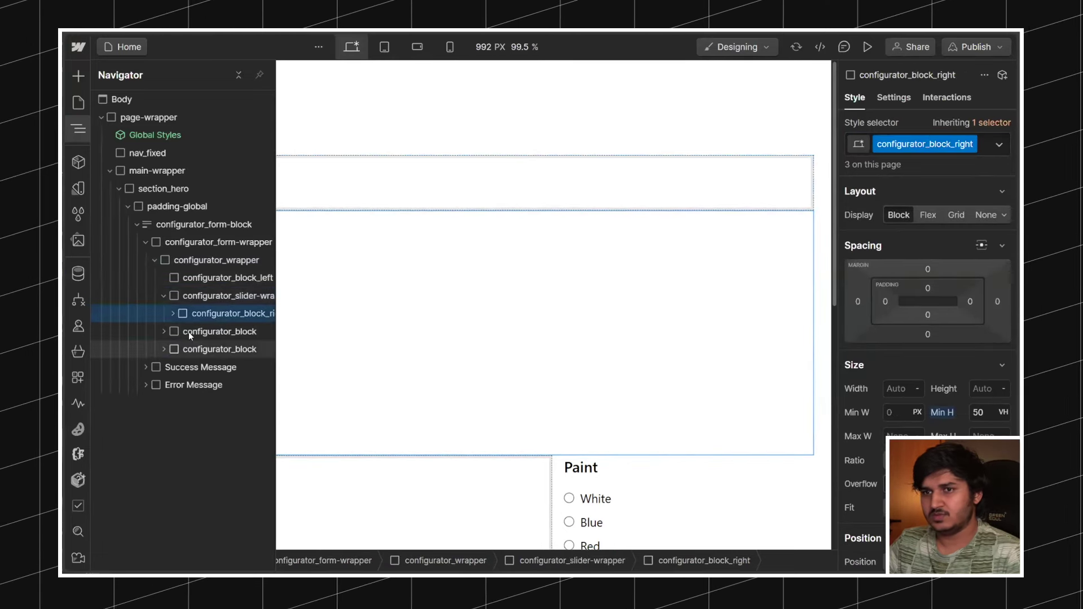
left_click(173, 313)
left_click(172, 314)
left_click_drag(186, 313, 212, 312)
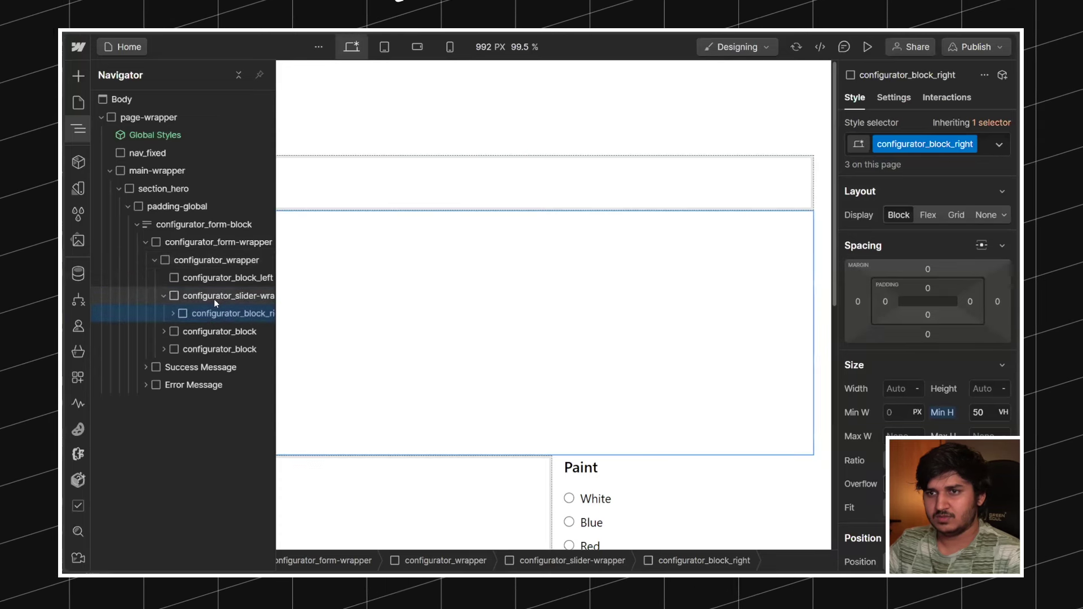
left_click(214, 298)
left_click(229, 272)
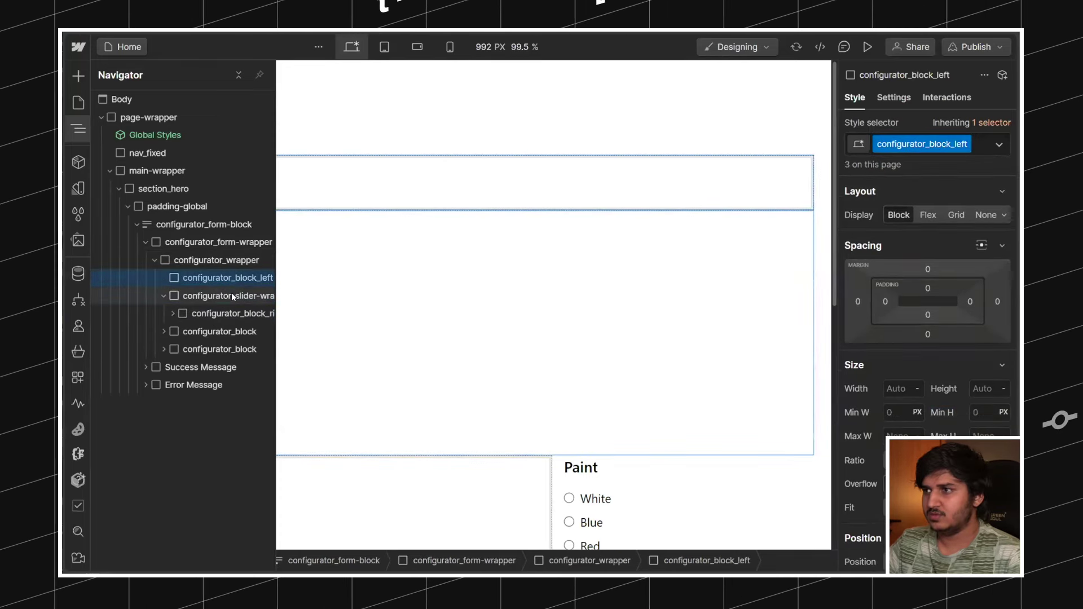
left_click(231, 293)
key("ctrl+Return")
key("ctrl+c")
left_click(228, 278)
key("ctrl+Return")
key("ctrl+v")
key("Escape")
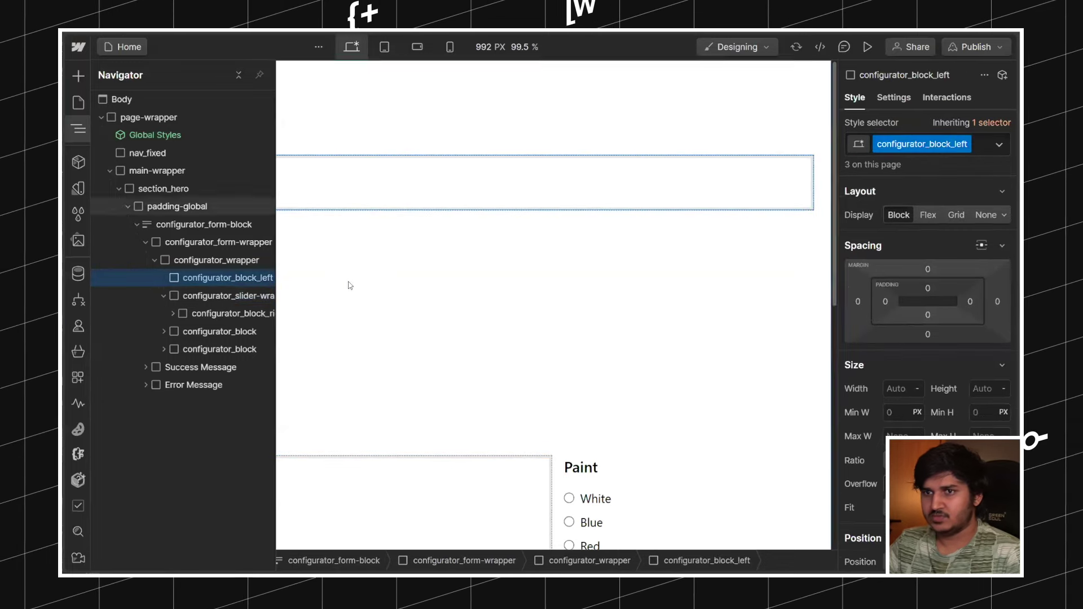
Step: Rename the configurator_slider-wrapper class to configurator_inputs-wrapper
left_click(351, 286)
key("ctrl+Return")
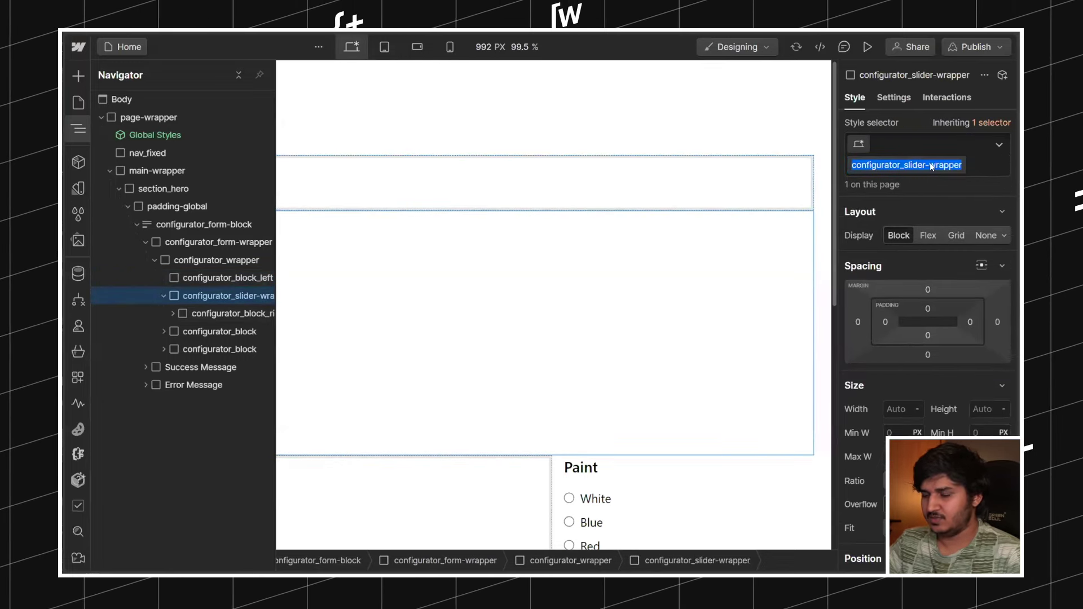
key("Left")
type("confi")
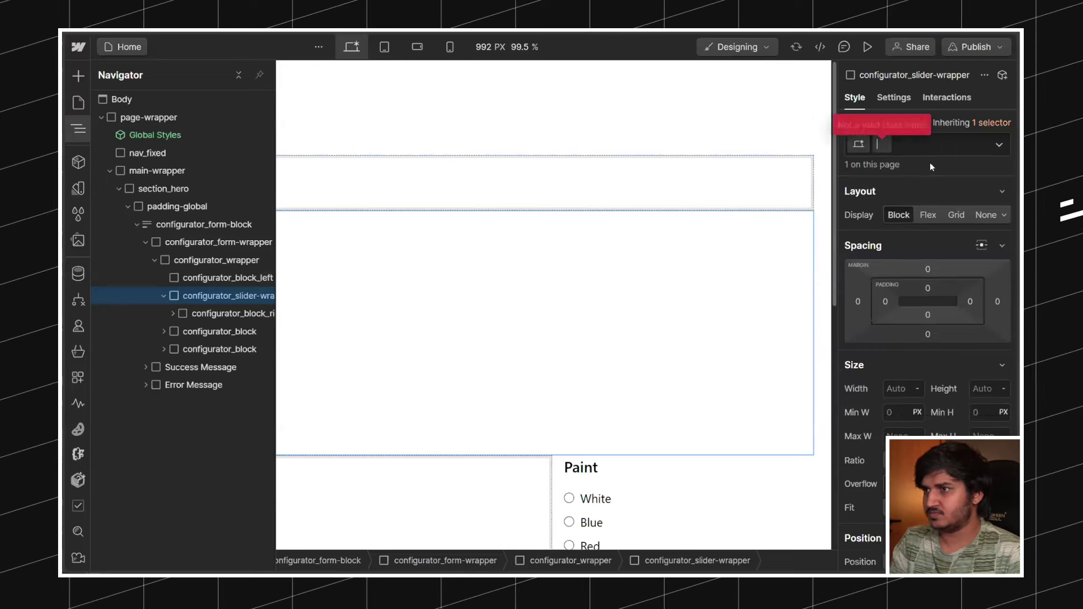
key("ctrl+a")
key("ctrl+z")
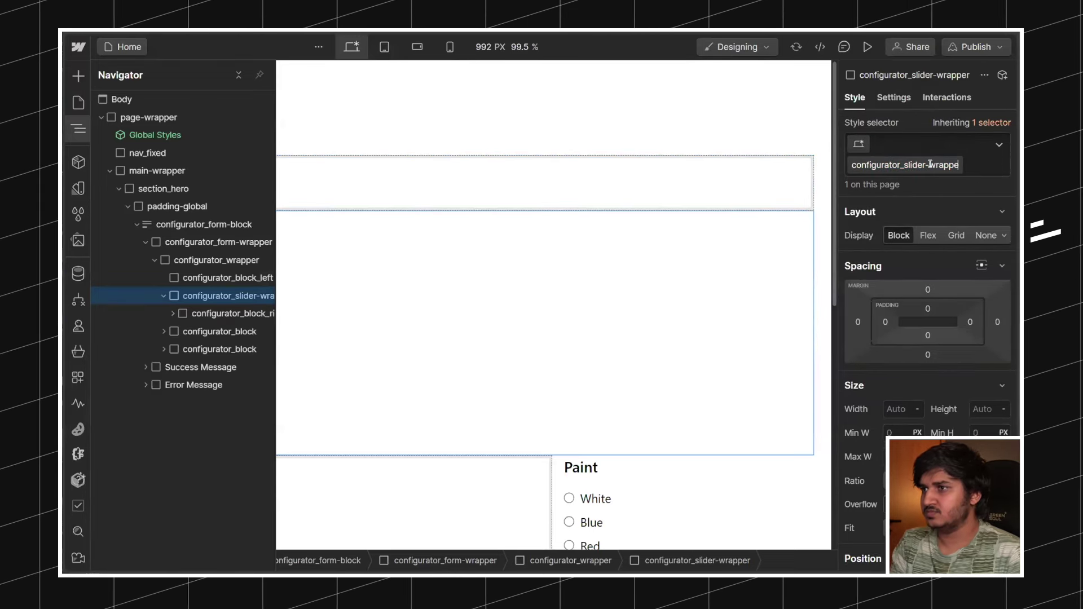
key("BackSpace")
key("BackSpace")
key("BackSpace")
key("BackSpace")
key("BackSpace")
key("BackSpace")
key("BackSpace")
key("BackSpace")
key("BackSpace")
key("BackSpace")
key("BackSpace")
key("BackSpace")
key("BackSpace")
key("BackSpace")
type("inputs-wrapper")
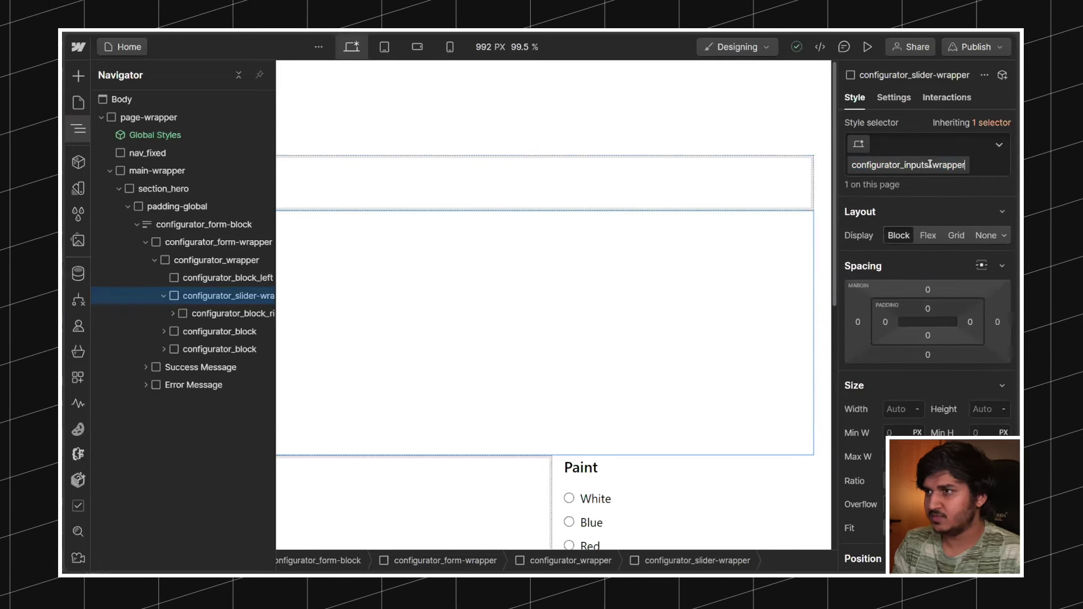
key("Return")
Step: Move the Paint configurator_block_right into configurator_inputs-wrapper, deleting Paint's configurator_block_left and its leftover configurator_block
left_click(225, 313)
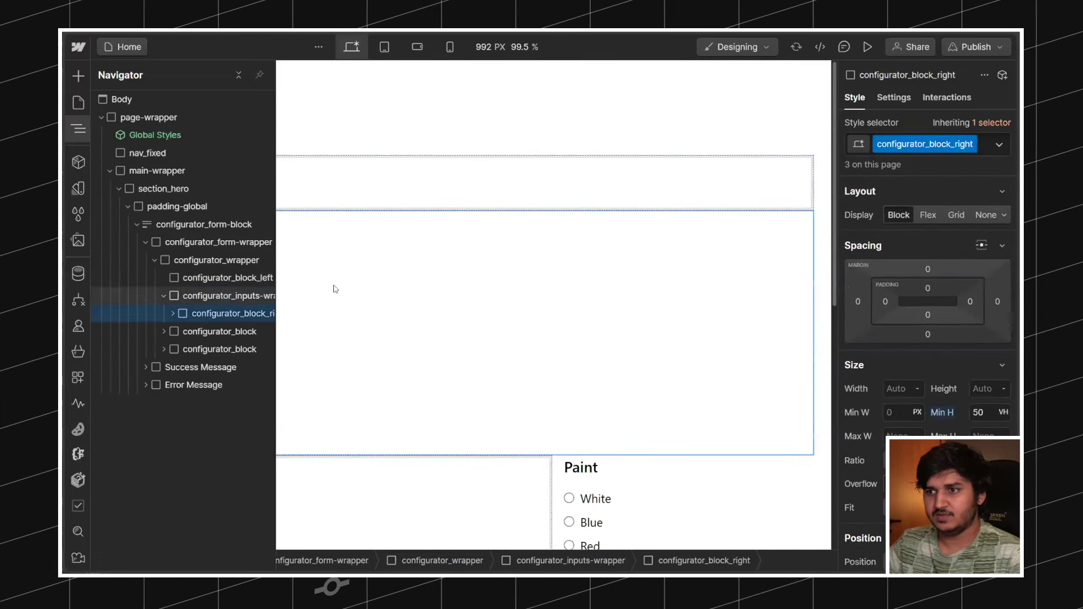
left_click(243, 295)
left_click(179, 319)
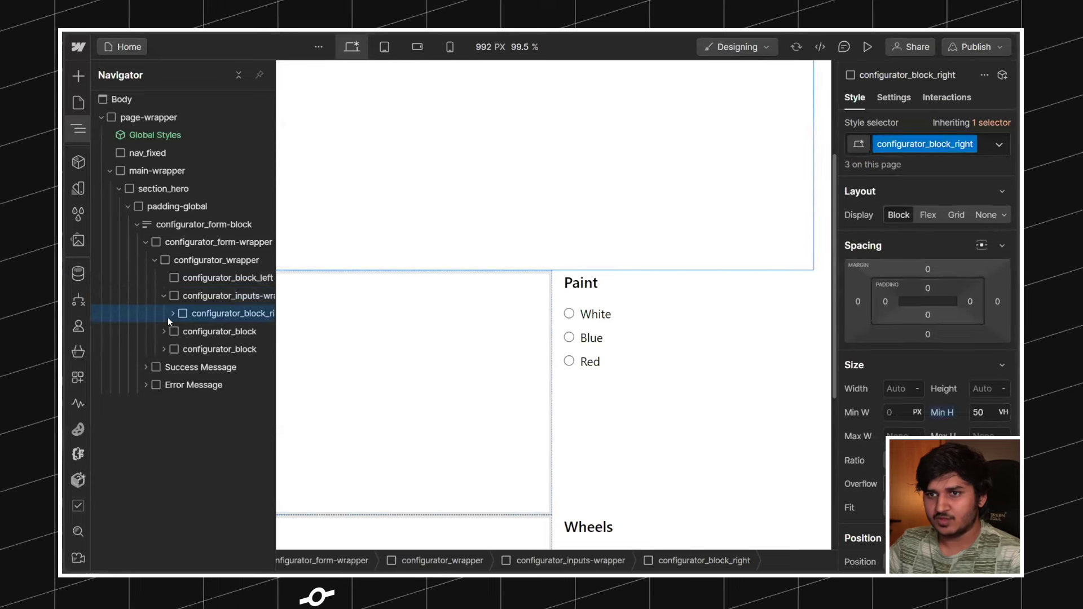
left_click(172, 314)
left_click(181, 367)
left_click(172, 314)
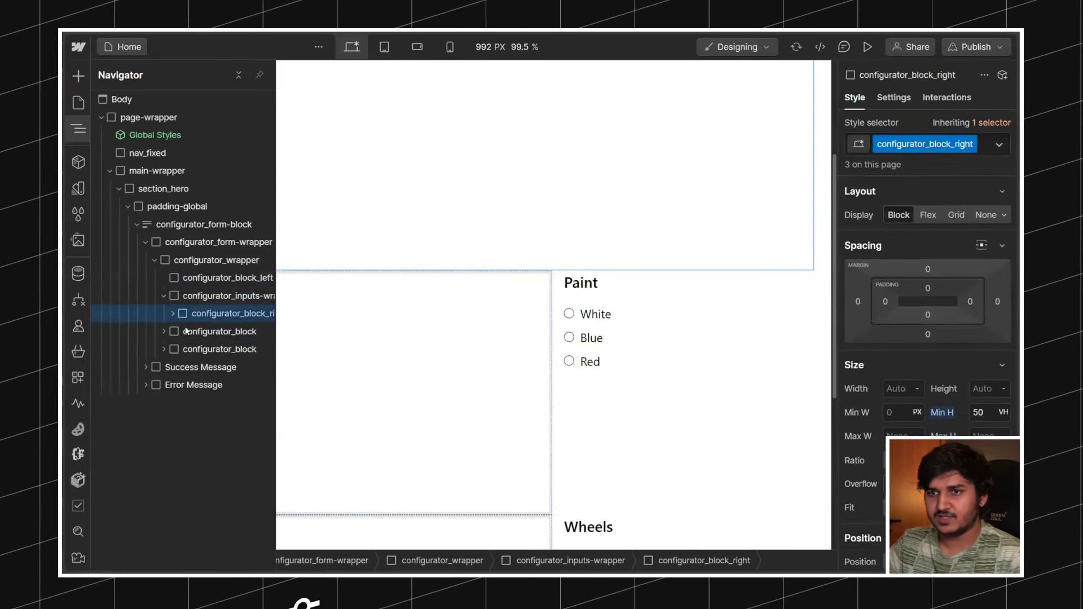
left_click(164, 332)
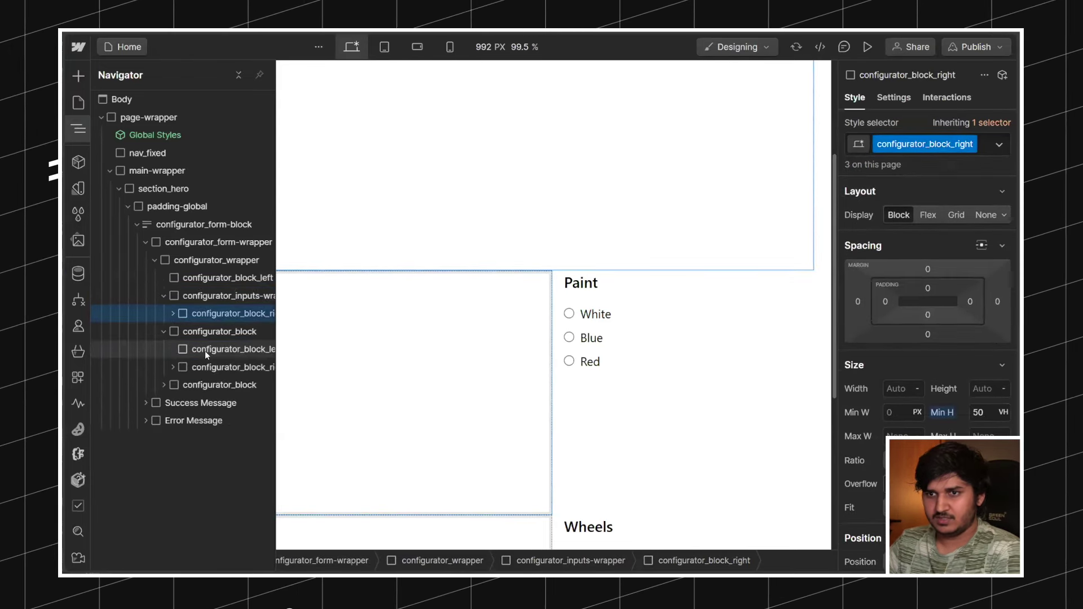
left_click(204, 351)
key("Delete")
left_click_drag(202, 309, 202, 320)
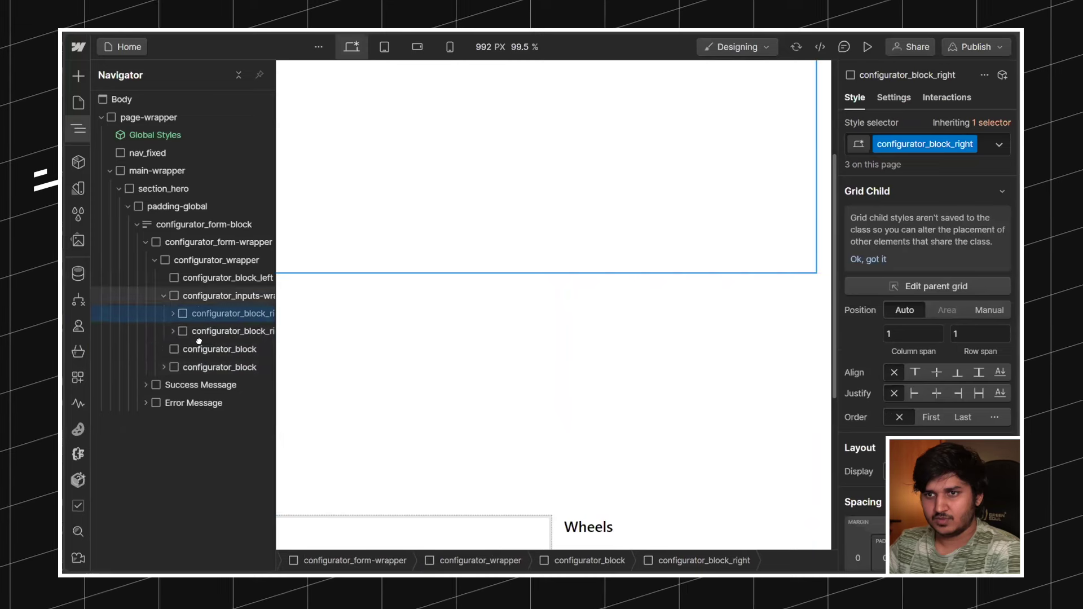
left_click(195, 349)
key("Delete")
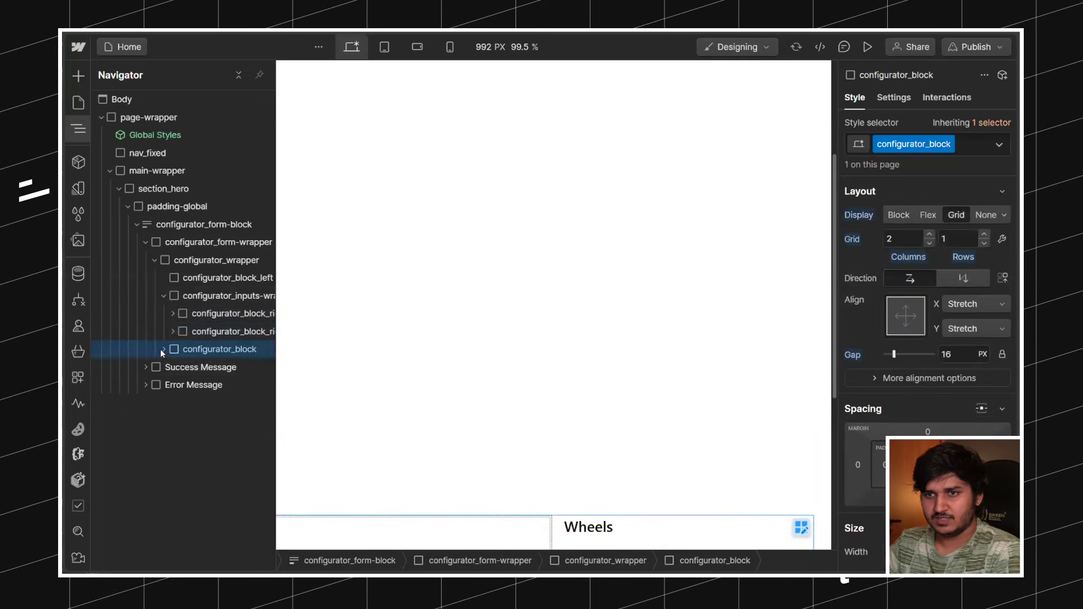
Step: Move the Wheels configurator_block_right to the end of configurator_inputs-wrapper and delete the remaining configurator_block
left_click(163, 349)
left_click(172, 367)
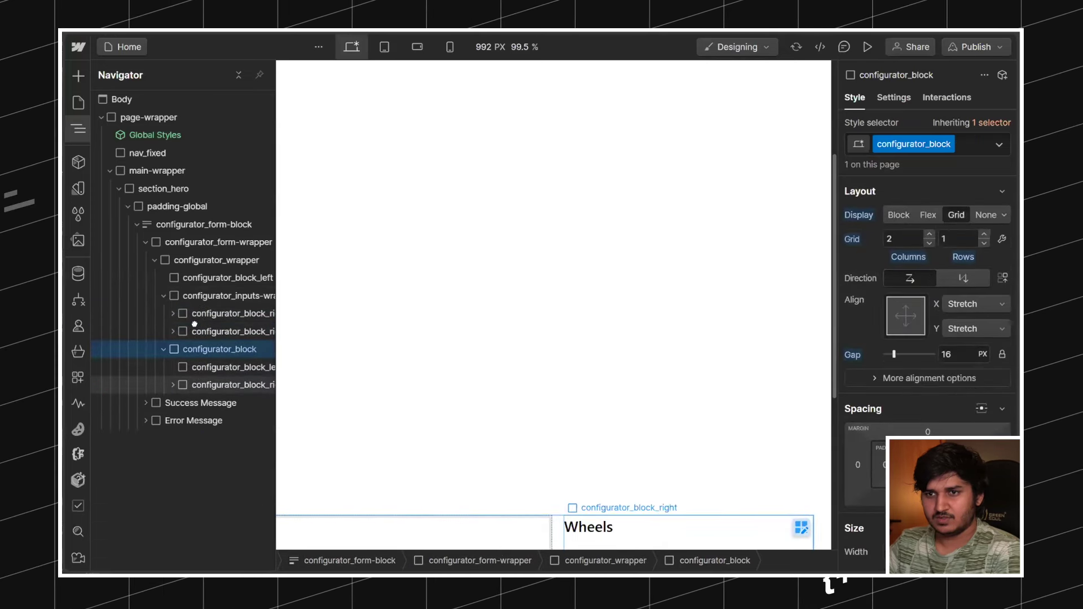
left_click_drag(194, 324, 194, 340)
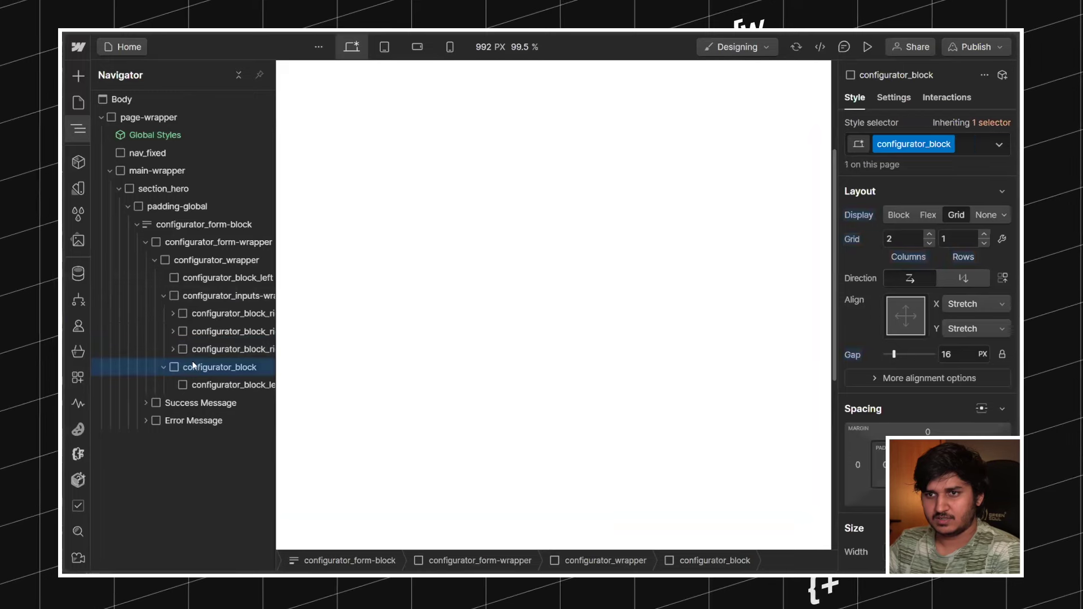
key("Delete")
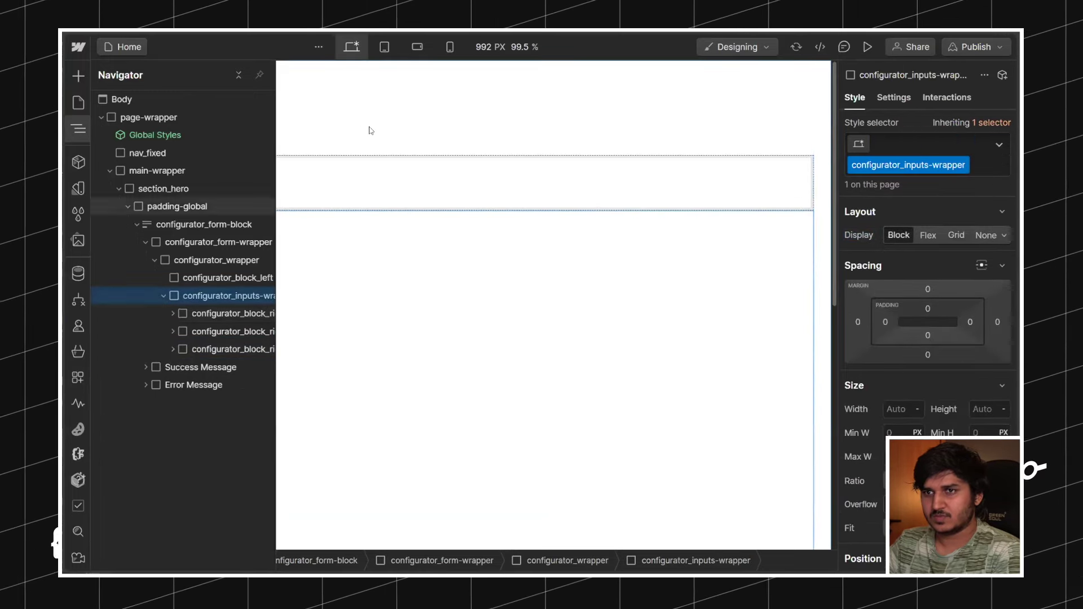
Step: Set configurator_wrapper to a grid with one row and two columns sized 2fr and 1fr
left_click(370, 130)
left_click(78, 128)
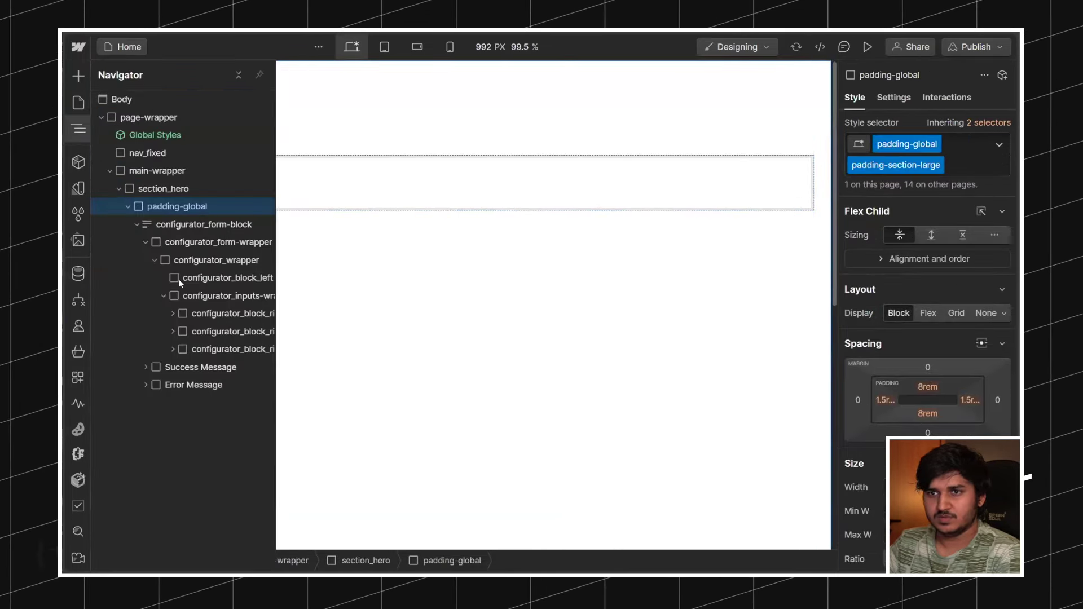
left_click(205, 262)
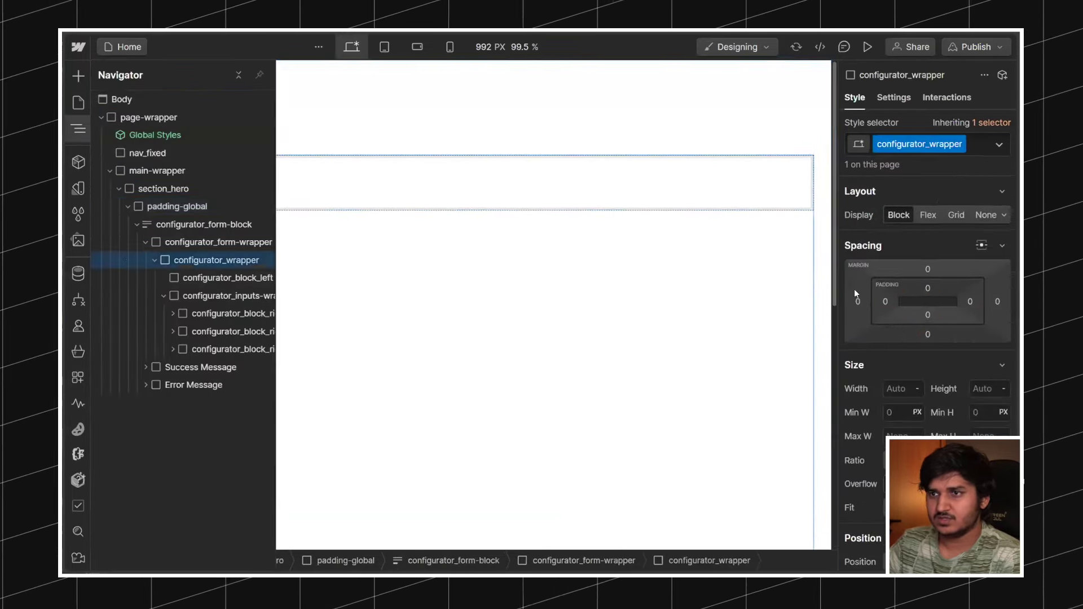
left_click(955, 215)
left_click(797, 164)
left_click(454, 141)
left_click(454, 141)
left_click_drag(455, 141, 529, 149)
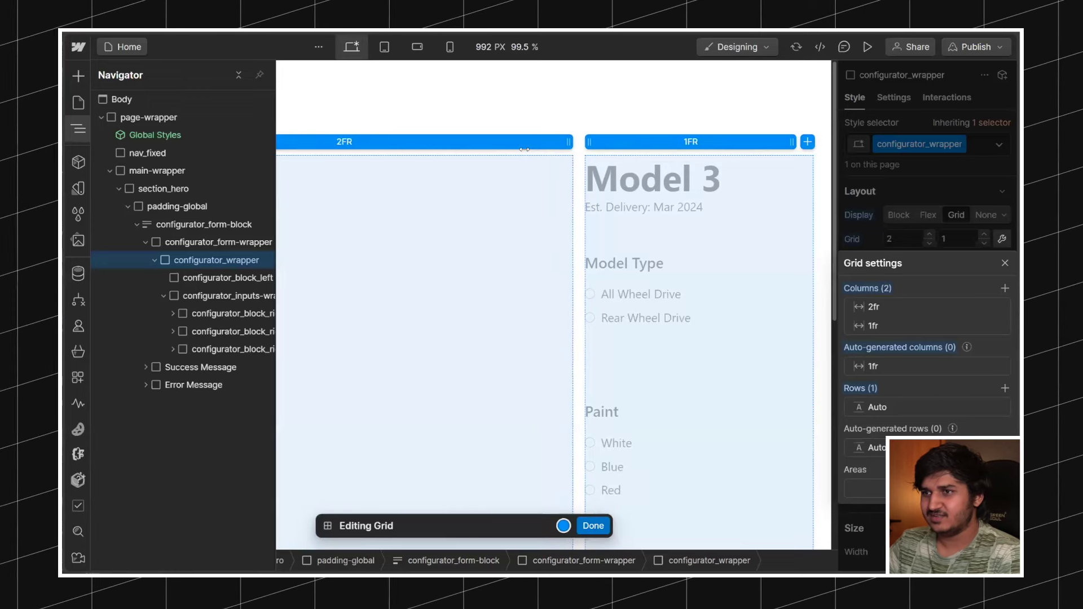
left_click(593, 526)
Step: Set the minimum height of the configurator_block_right class to 40 VH
scroll(621, 338, "down", 8)
scroll(629, 369, "up", 3)
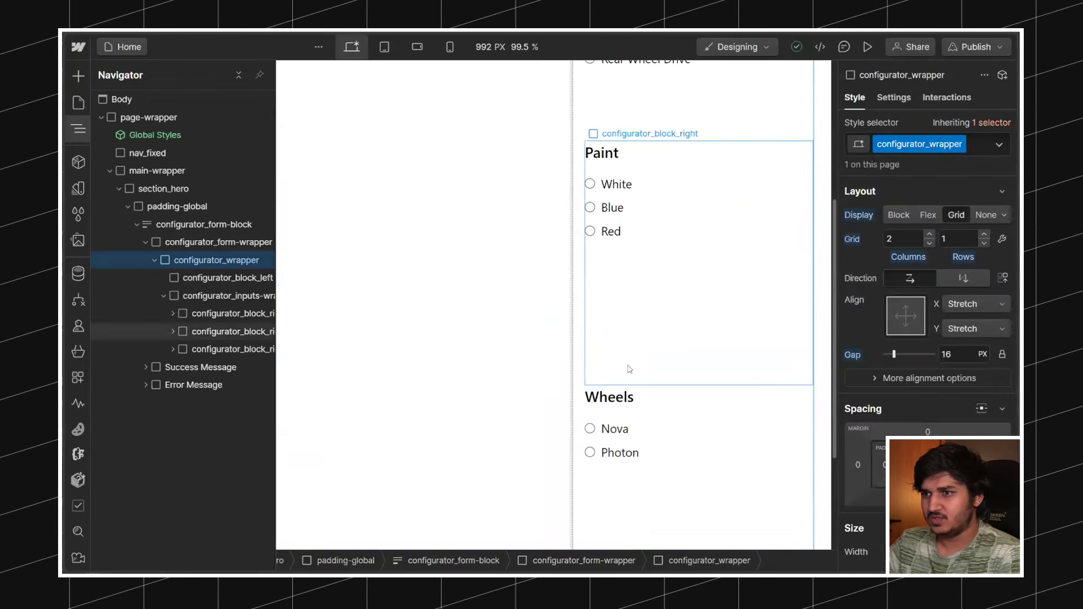
left_click(629, 368)
scroll(979, 327, "up", 5)
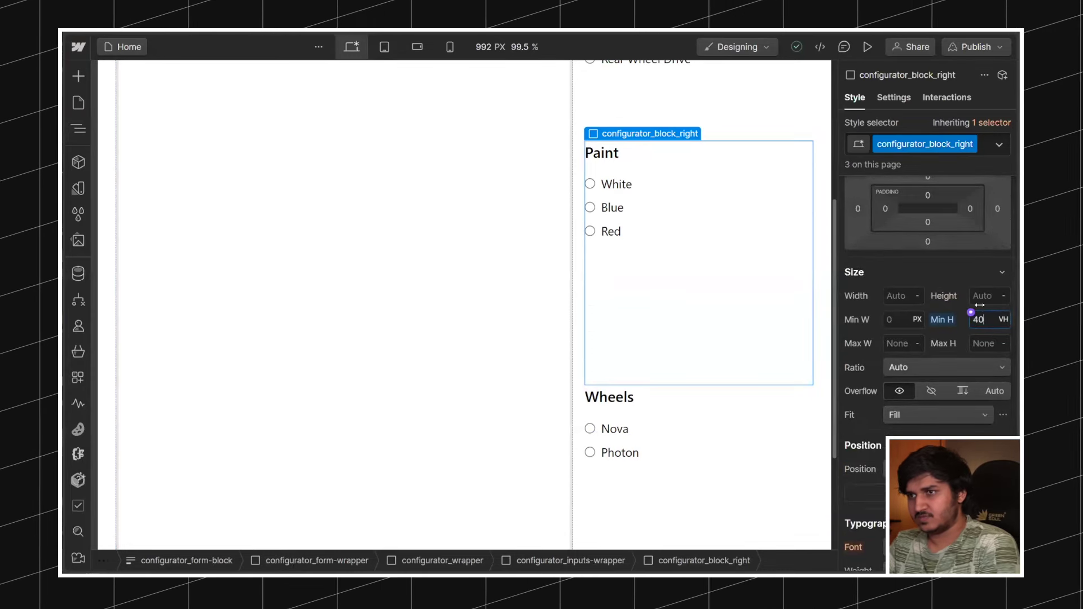
type("30")
key("shift+Up")
key("shift+Down")
key("shift+Up")
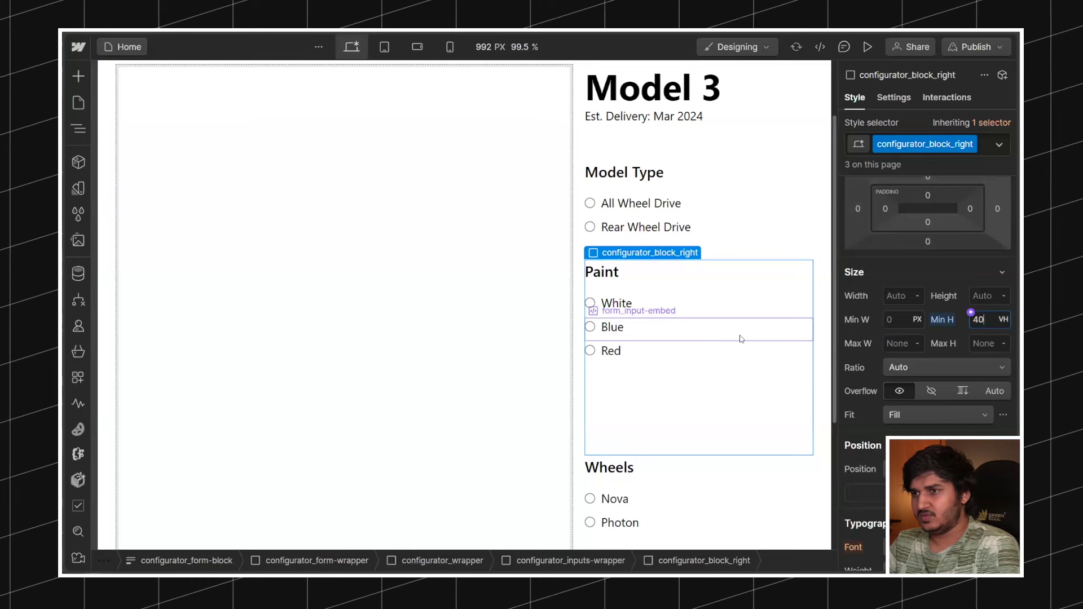
Step: Remove the minimum height from the configurator_block_right class and give it 4rem of top and bottom padding
left_click(935, 320, "alt")
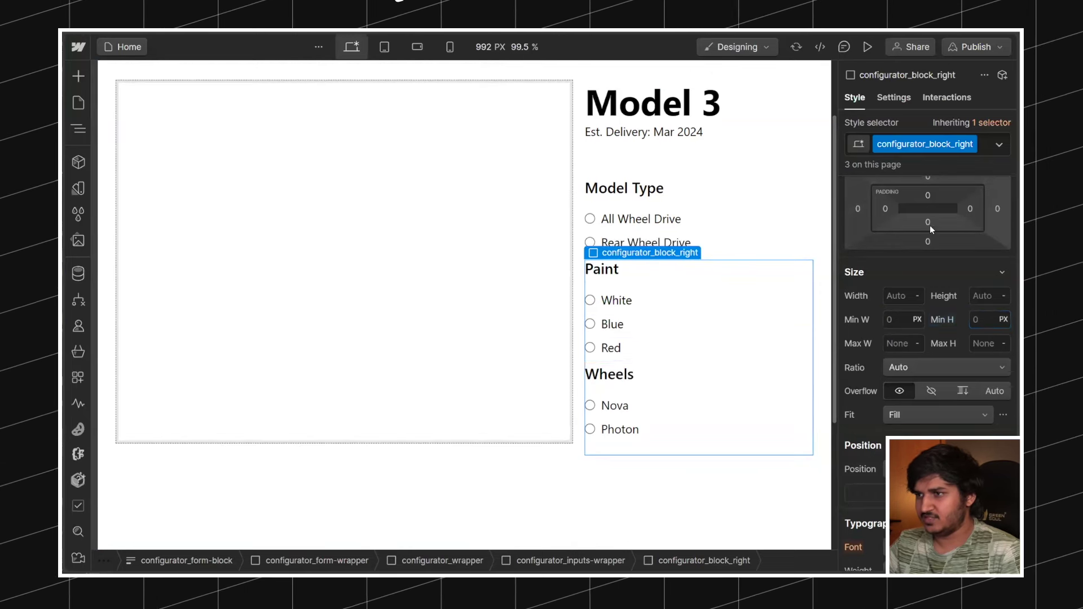
left_click(925, 198)
type("4rem")
key("Return")
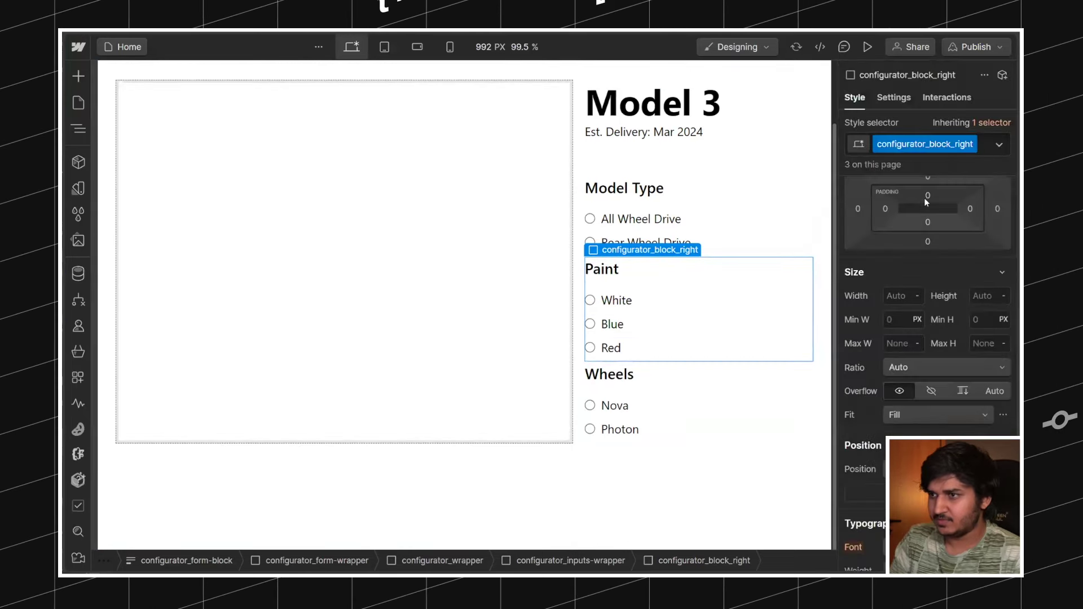
Step: Reduce the top and bottom padding of configurator_block_right to 2rem and check the spacing of the stacked blocks
left_click(922, 197)
type("2")
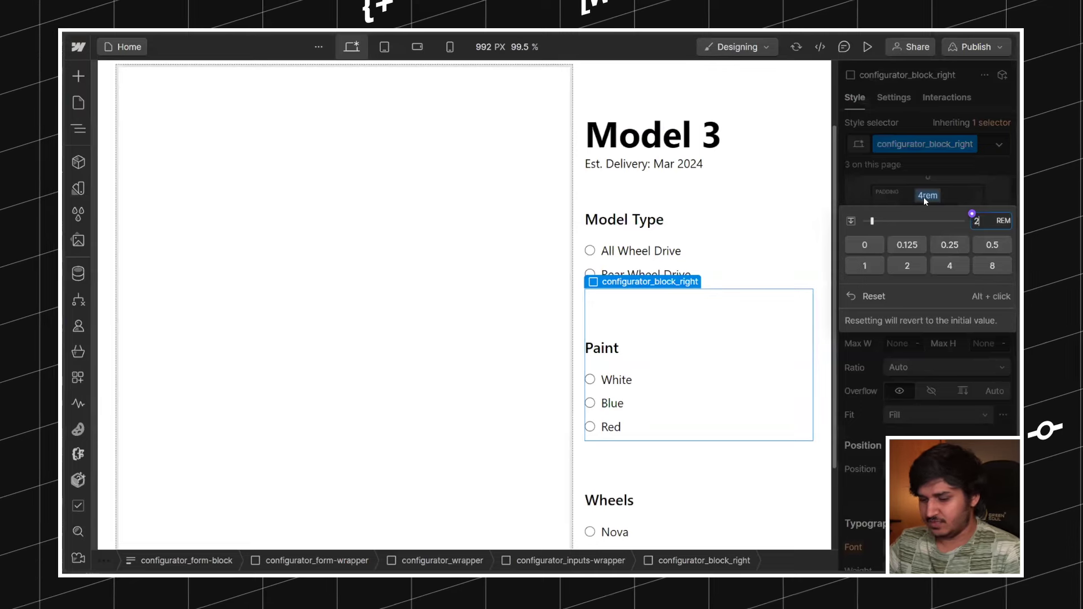
key("Return")
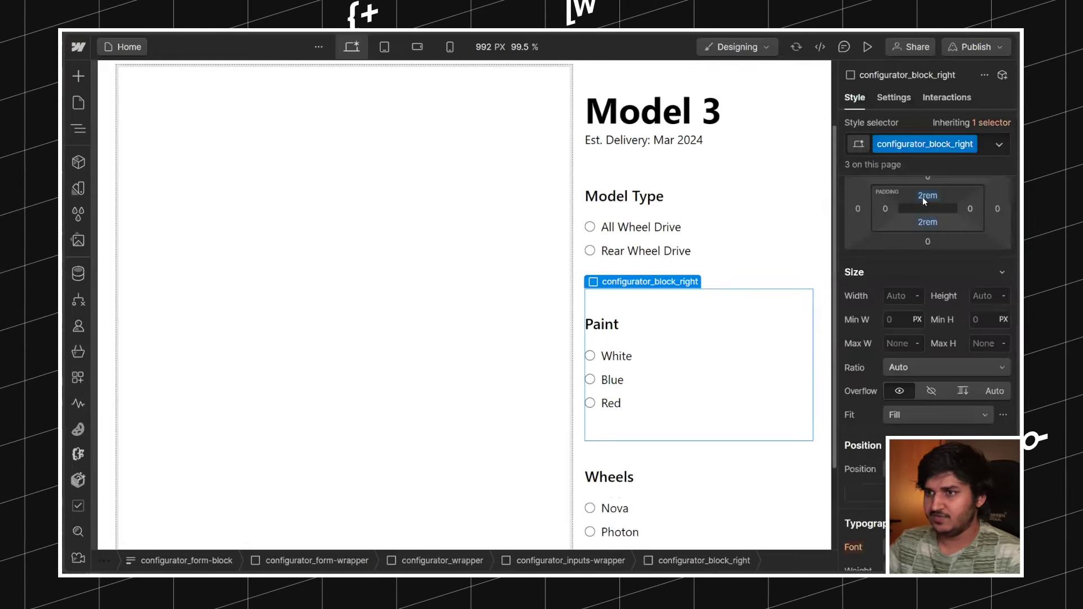
scroll(633, 255, "down", 3)
scroll(633, 255, "up", 4)
scroll(648, 251, "down", 3)
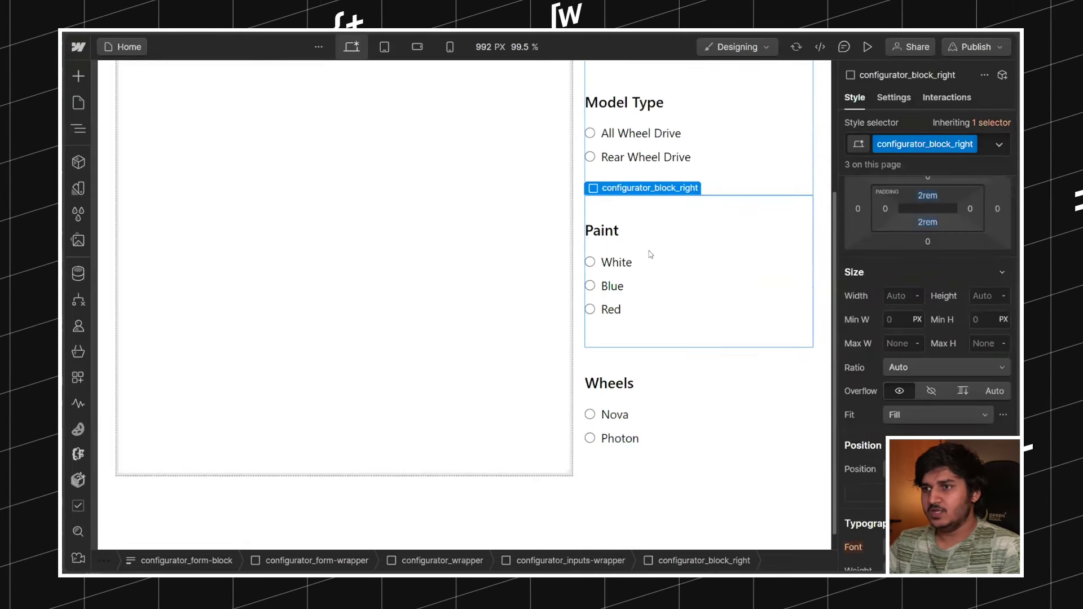
scroll(564, 265, "up", 3)
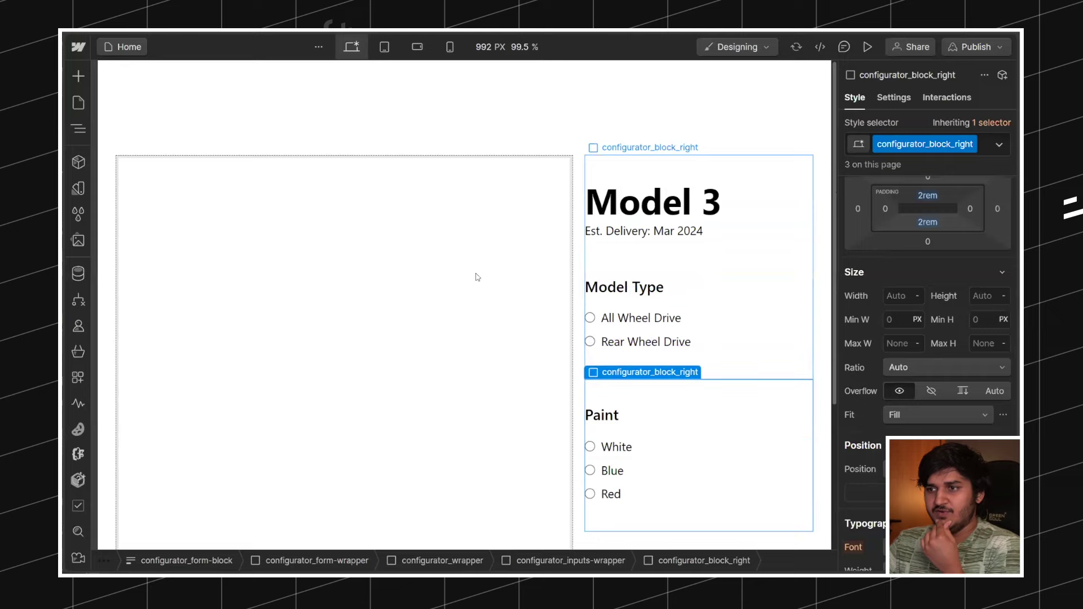
Step: Add a Slider element inside configurator_block_left and give it the new class configurator_slider
left_click(423, 273)
key("ctrl+k")
type("s")
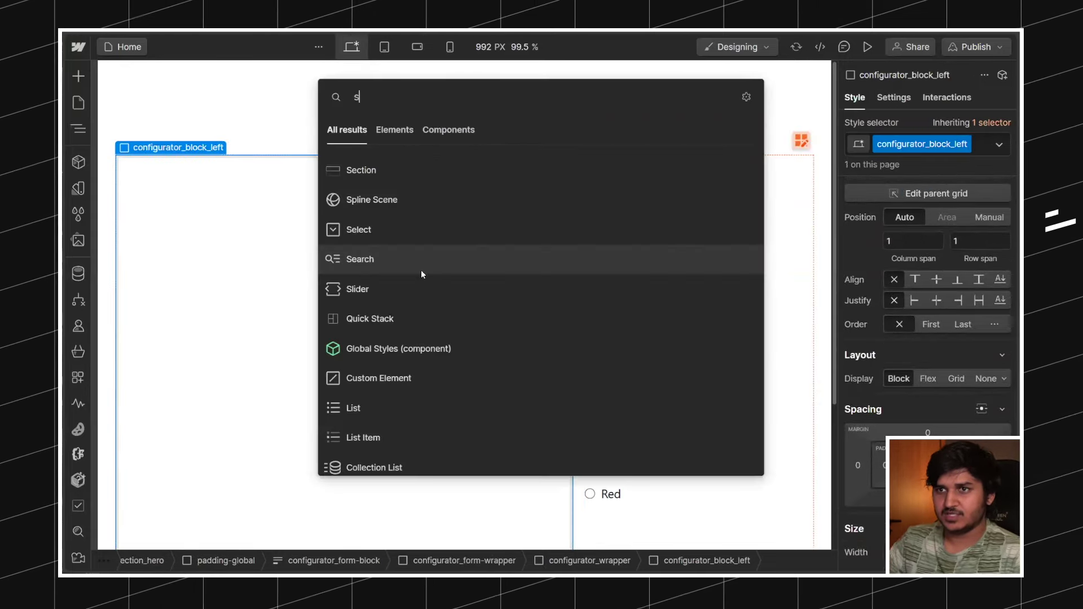
left_click(421, 288)
left_click(925, 144)
type("configurator_slider")
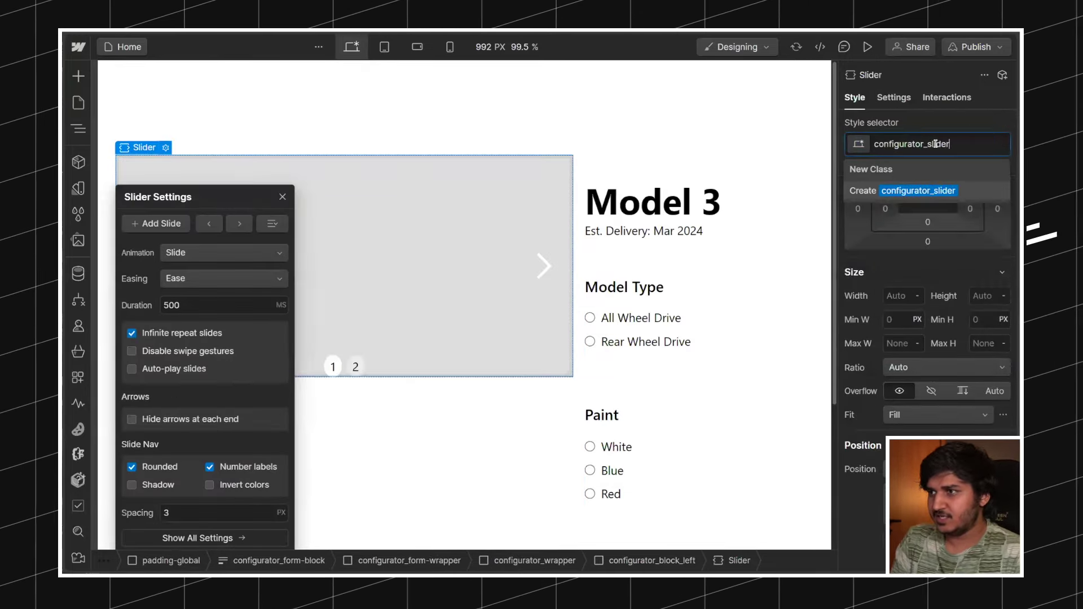
key("Return")
Step: Set the height of the configurator_slider class to Auto
scroll(959, 281, "down", 5)
scroll(1003, 302, "up", 5)
left_click(1001, 273)
left_click(1001, 303)
left_click(992, 301)
left_click(1002, 272)
left_click(999, 296)
left_click(986, 296)
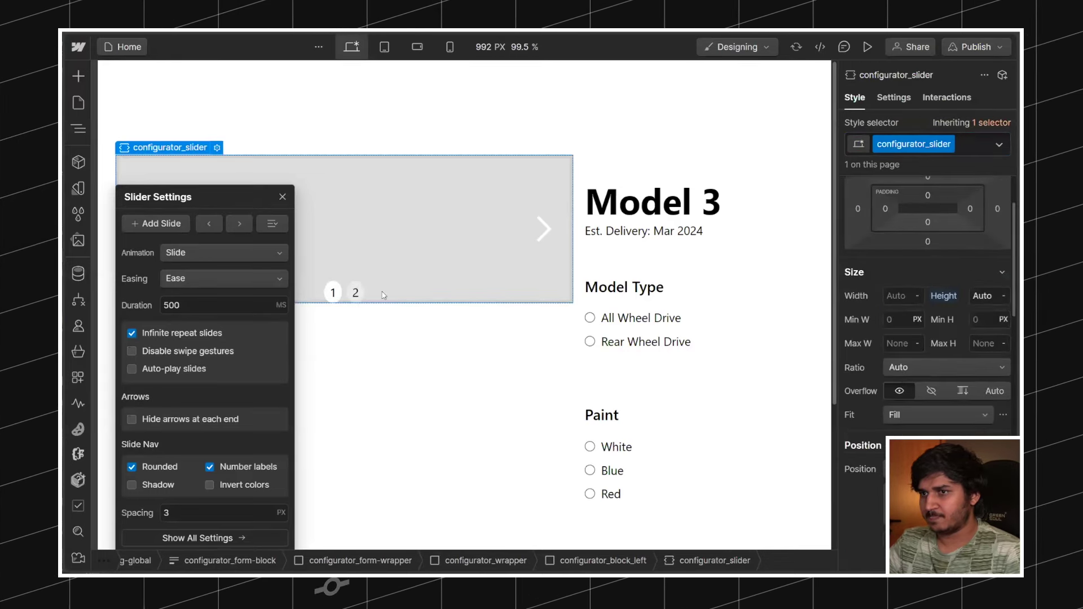
Step: Give the slider's Mask element the new class configurator_slider_mask
left_click(203, 169)
left_click(79, 129)
left_click(211, 313)
left_click(931, 144)
type("configurator_slide")
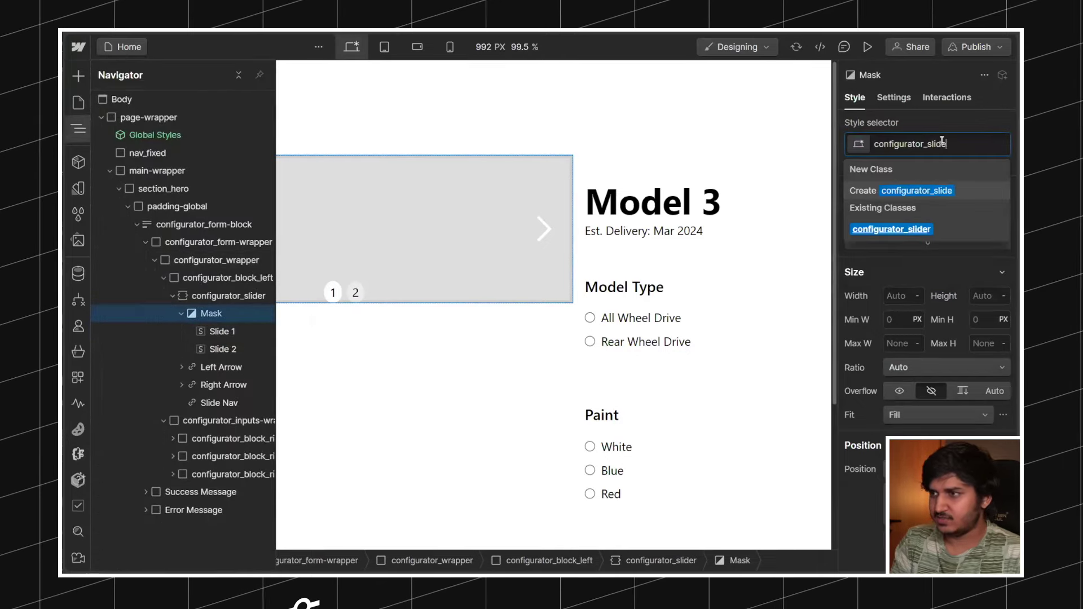
type("r_mask")
key("Return")
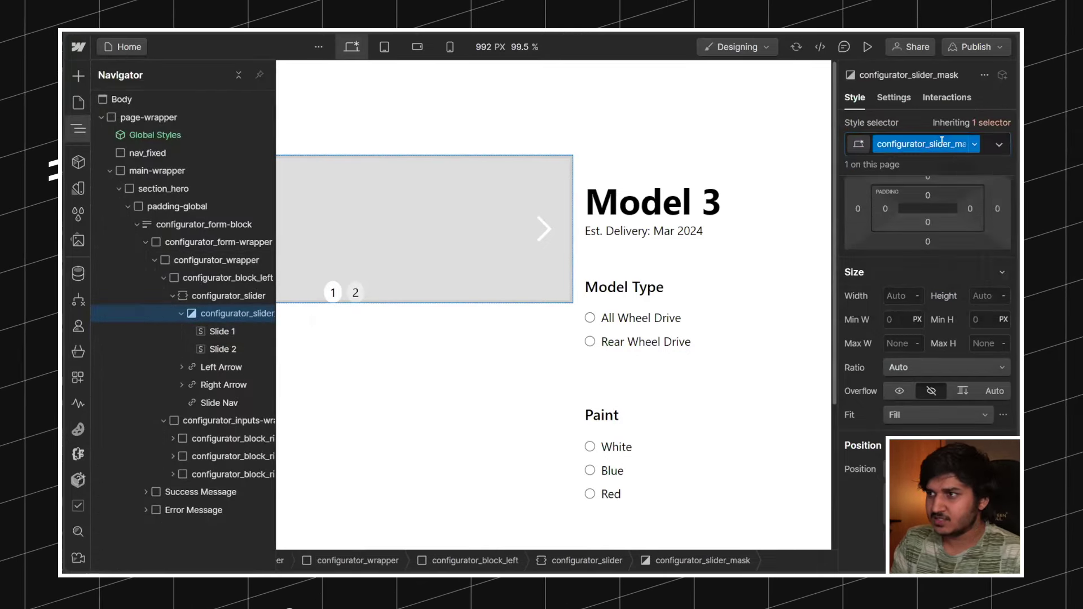
Step: Give Slide 1 the new class configurator_slider_slide and delete Slide 2
left_click(221, 331)
left_click(953, 146)
type("configurator_slider_slide")
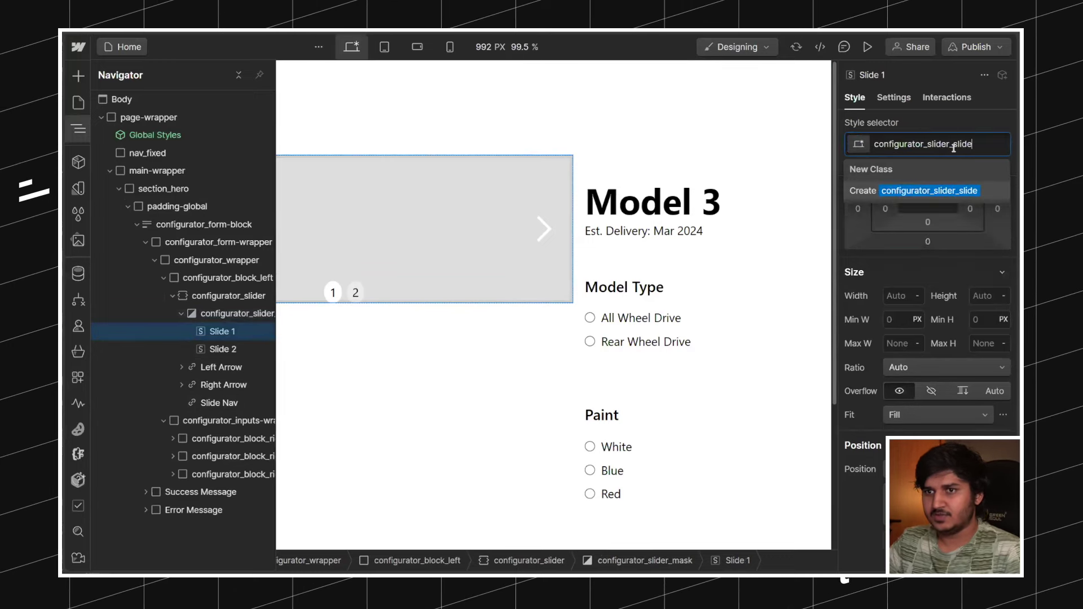
key("Return")
left_click(216, 344)
key("Delete")
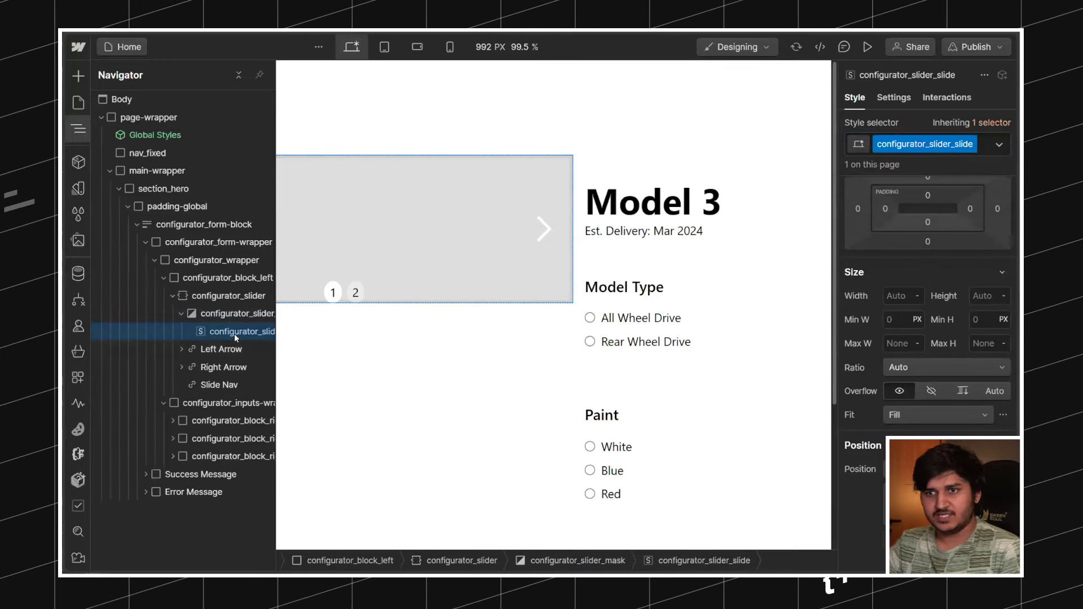
Step: Insert an Image element inside configurator_slider_slide and show its element settings
key("ctrl+k")
type("image")
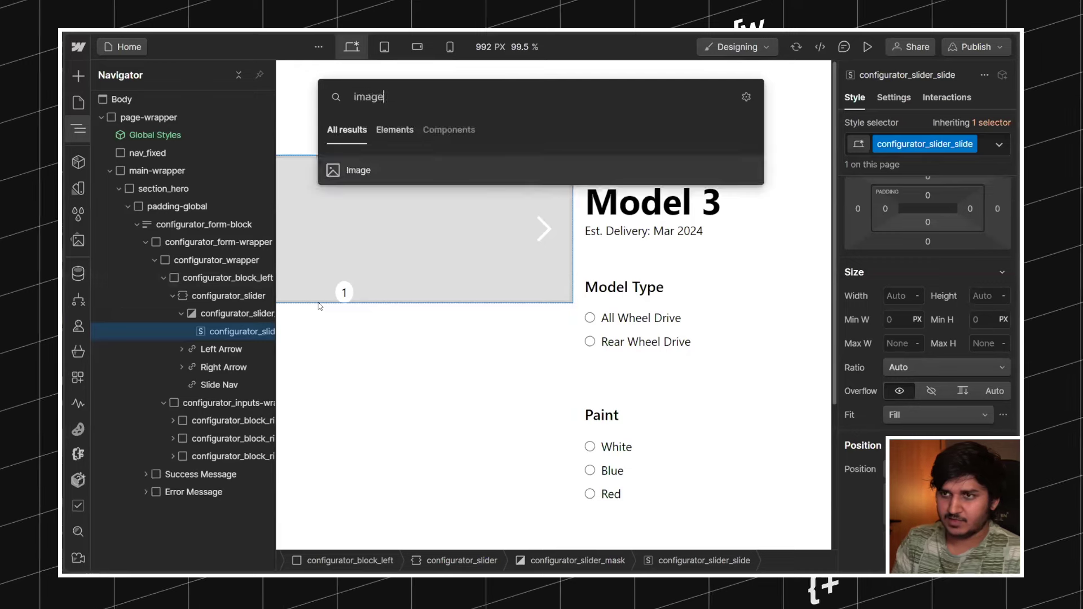
key("Return")
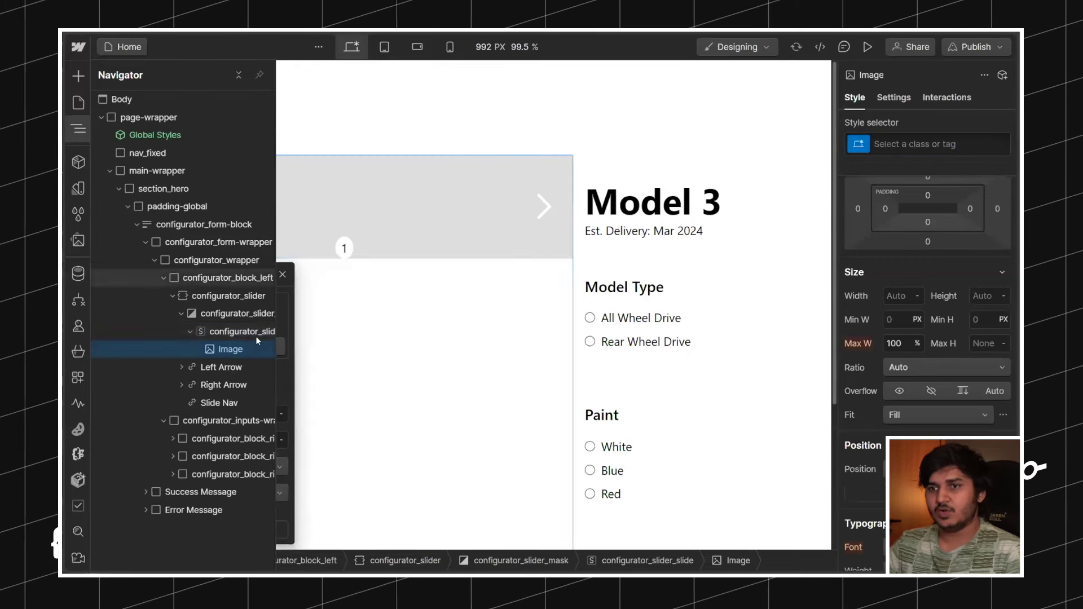
left_click(401, 215)
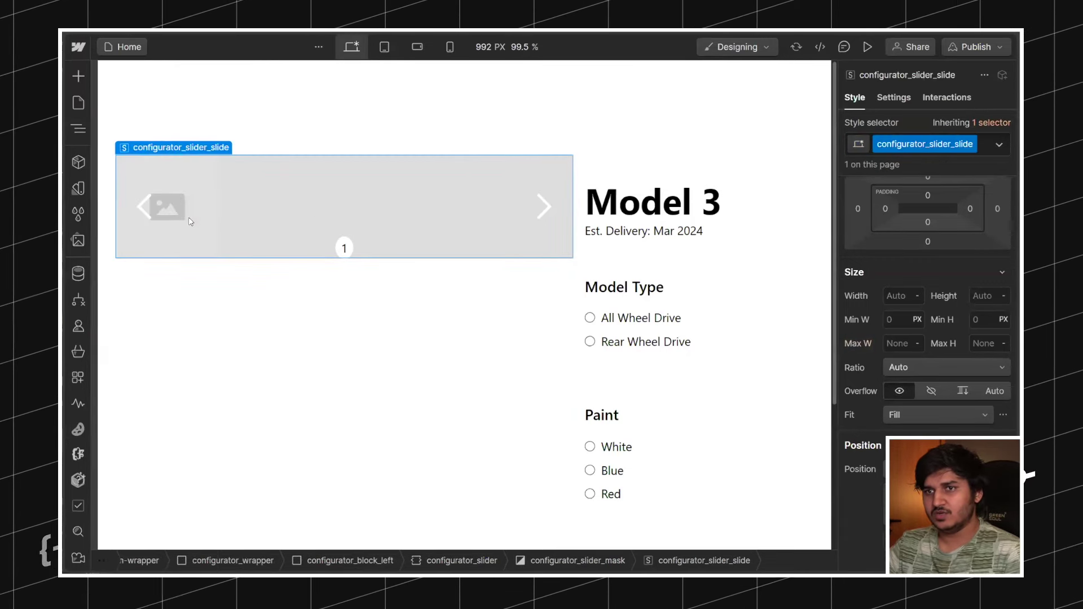
left_click(157, 210)
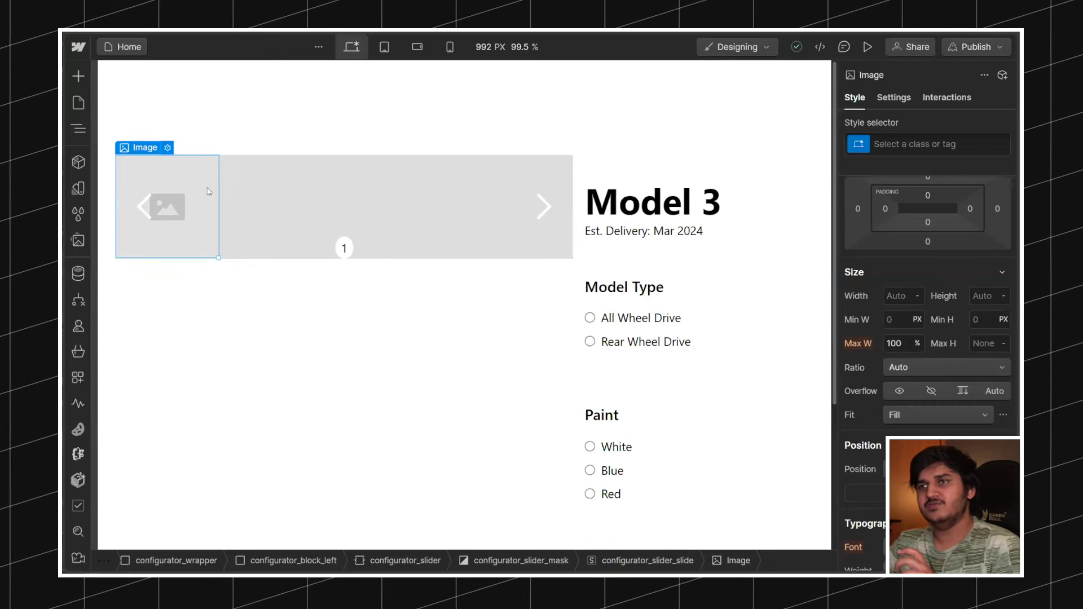
left_click(895, 98)
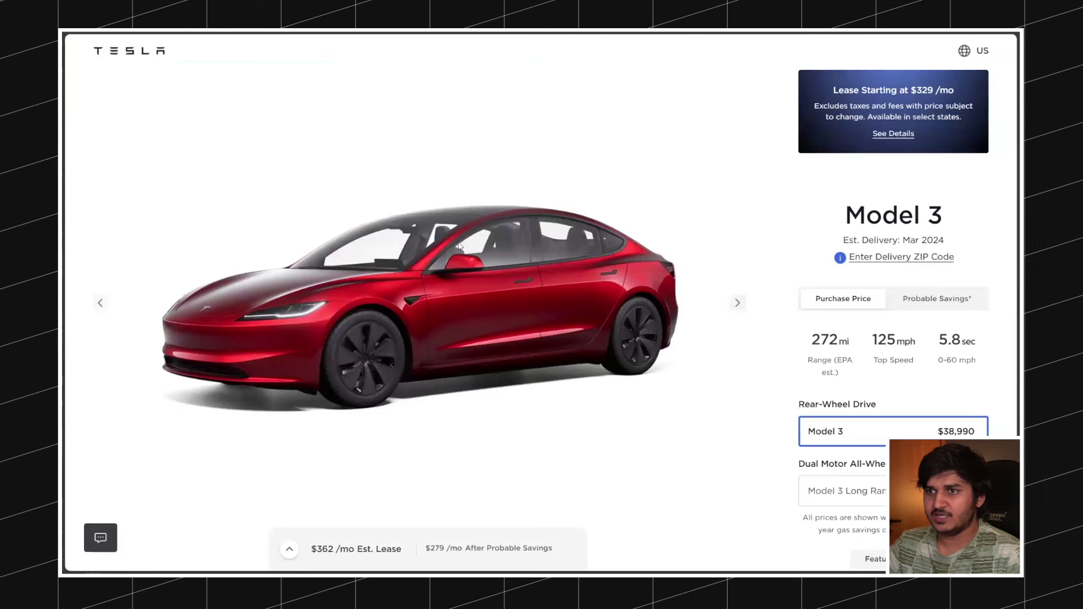
Step: Copy the red Model 3 picture from the Tesla website and paste it into the Webflow project's assets
right_click(457, 243)
left_click(519, 295)
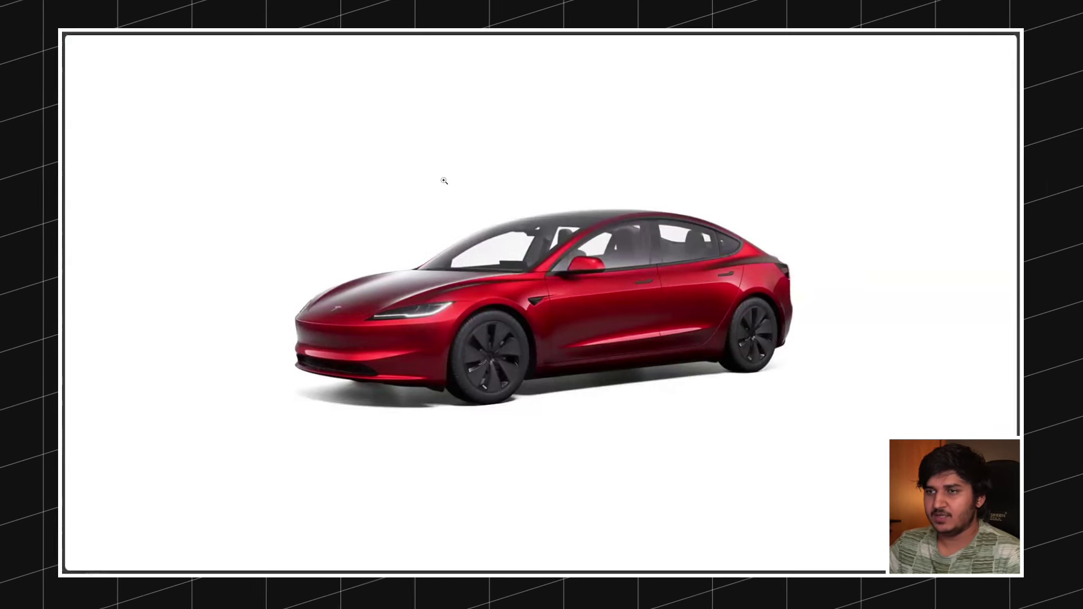
right_click(459, 214)
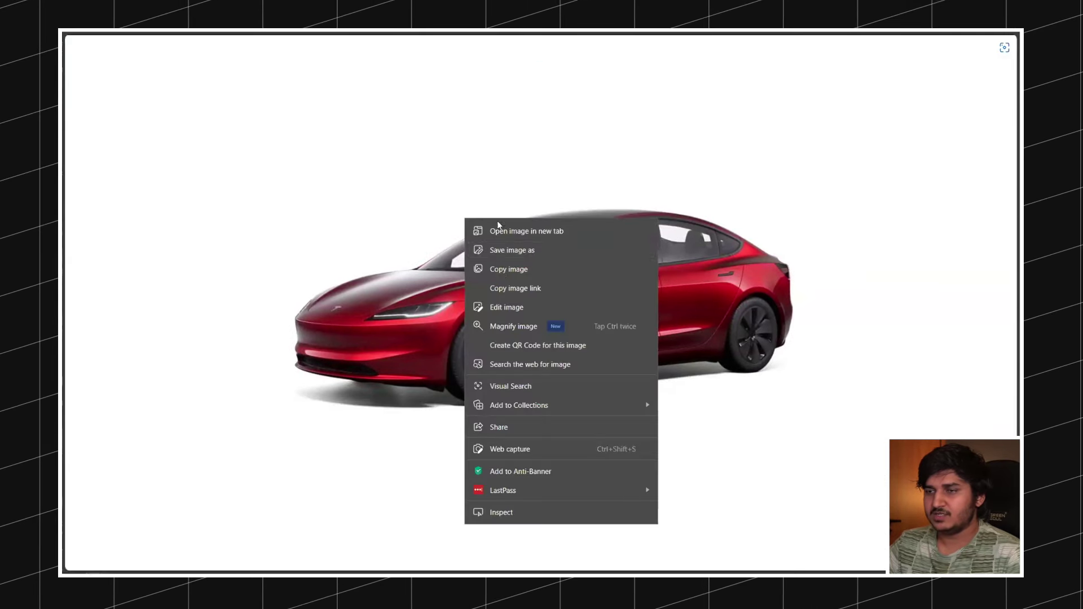
left_click(507, 268)
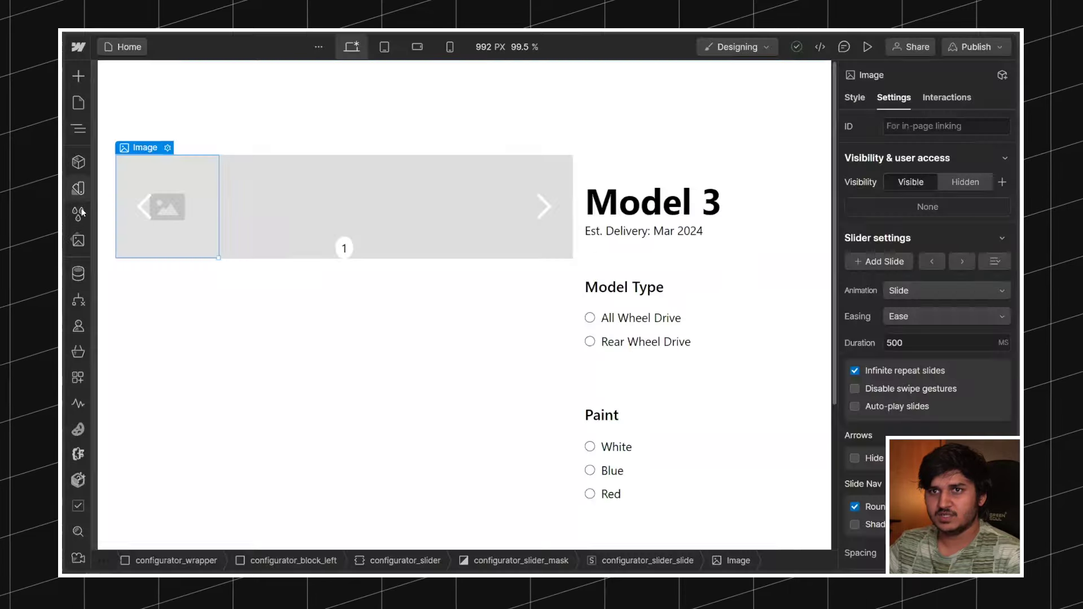
left_click(78, 240)
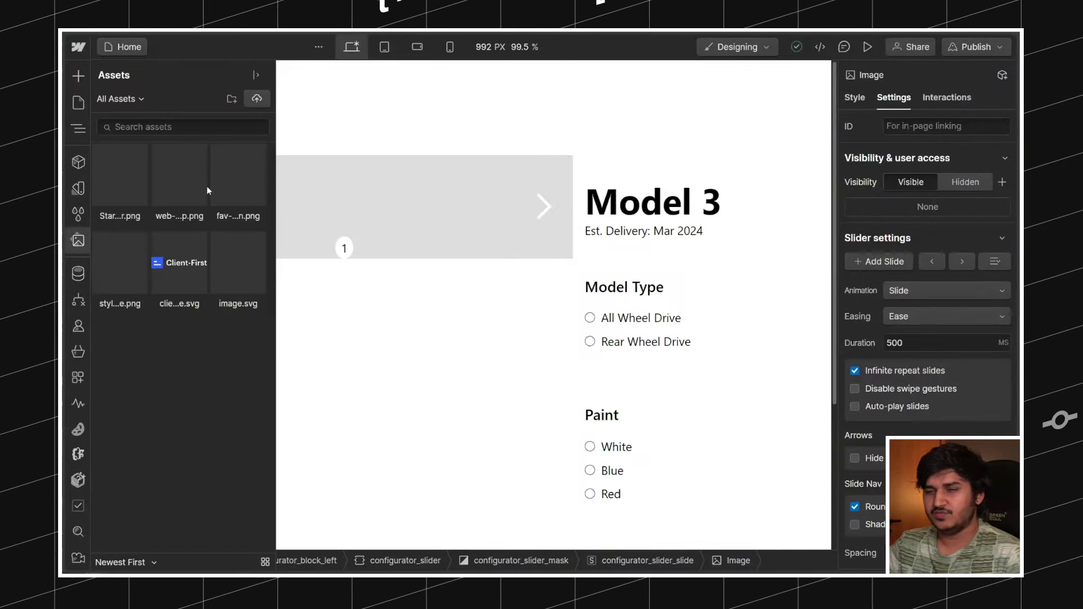
key("ctrl+v")
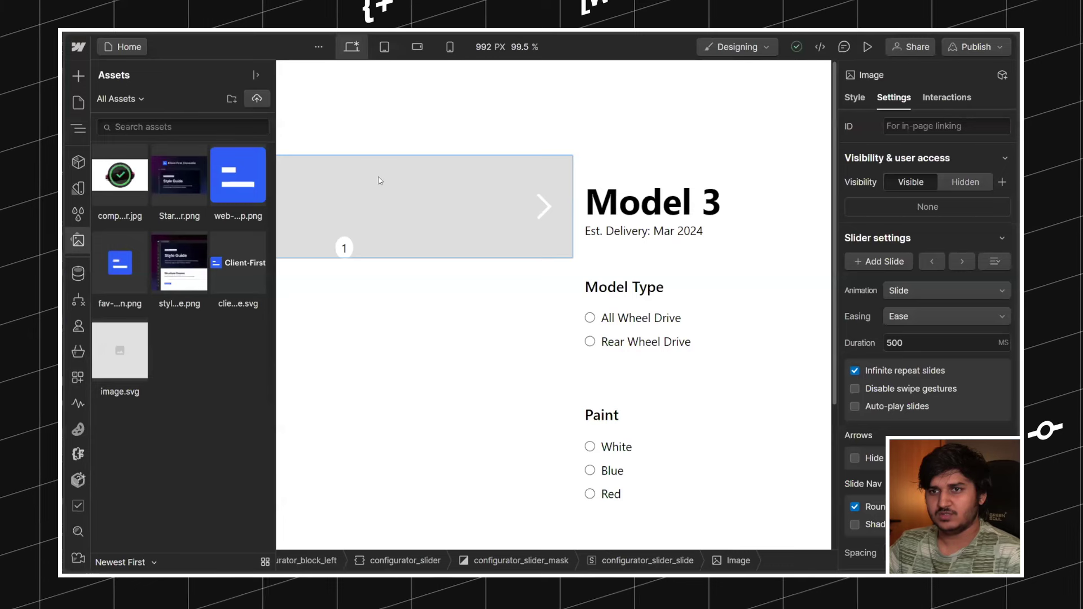
Step: Replace the slide image's placeholder with the compositor.jpg asset
left_click(380, 180)
left_click(141, 164)
left_click(78, 129)
scroll(912, 337, "down", 6)
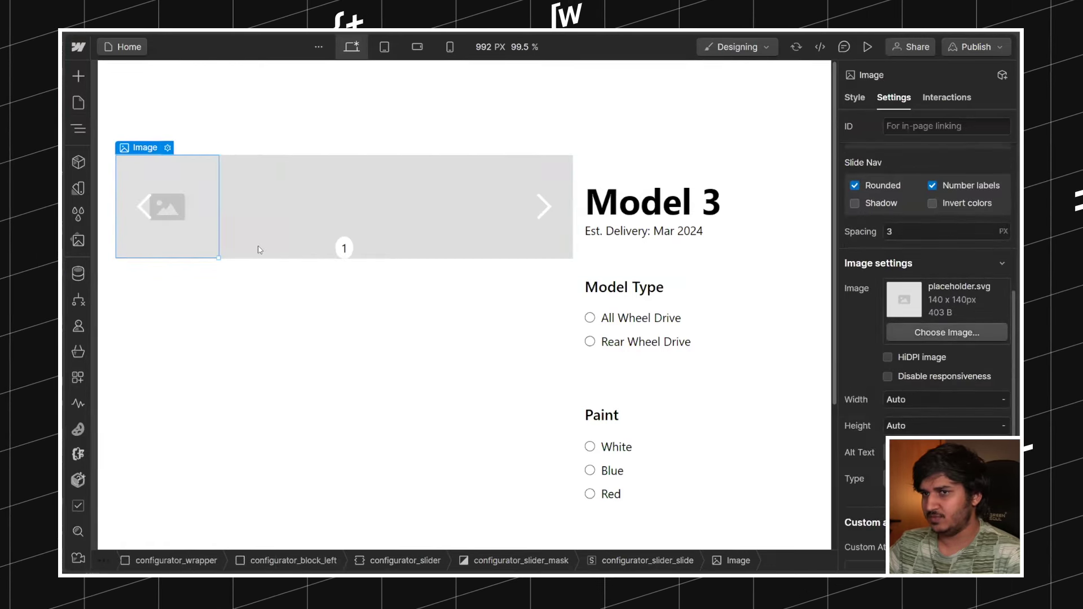
left_click(79, 240)
left_click(121, 174)
key("Escape")
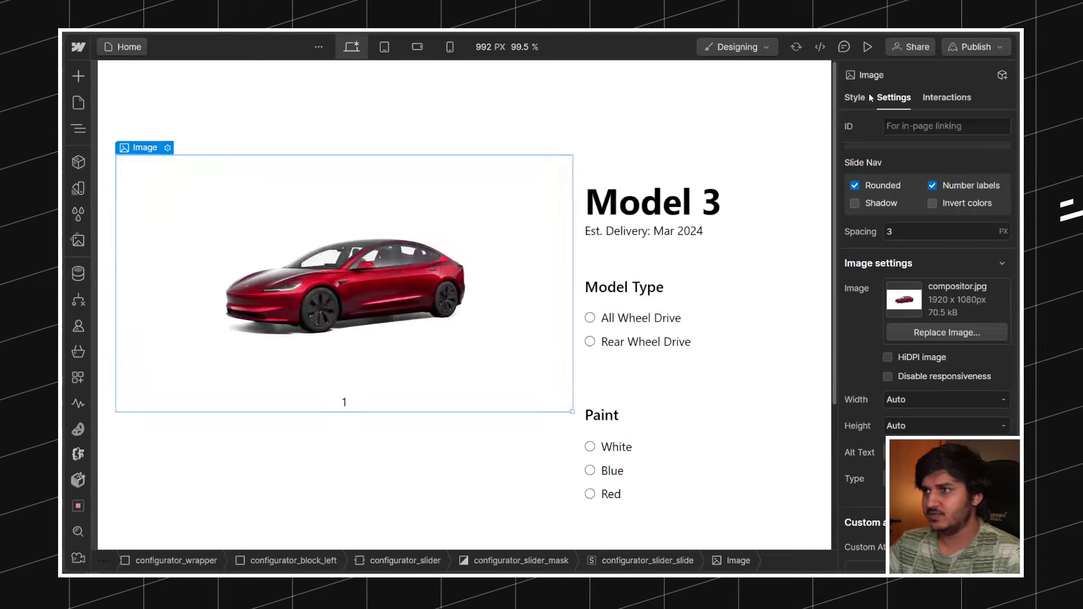
Step: Give the slide's car image the new class configurator_slider_image and set its width to 100%
key("ctrl+Return")
type("configurator_slider_")
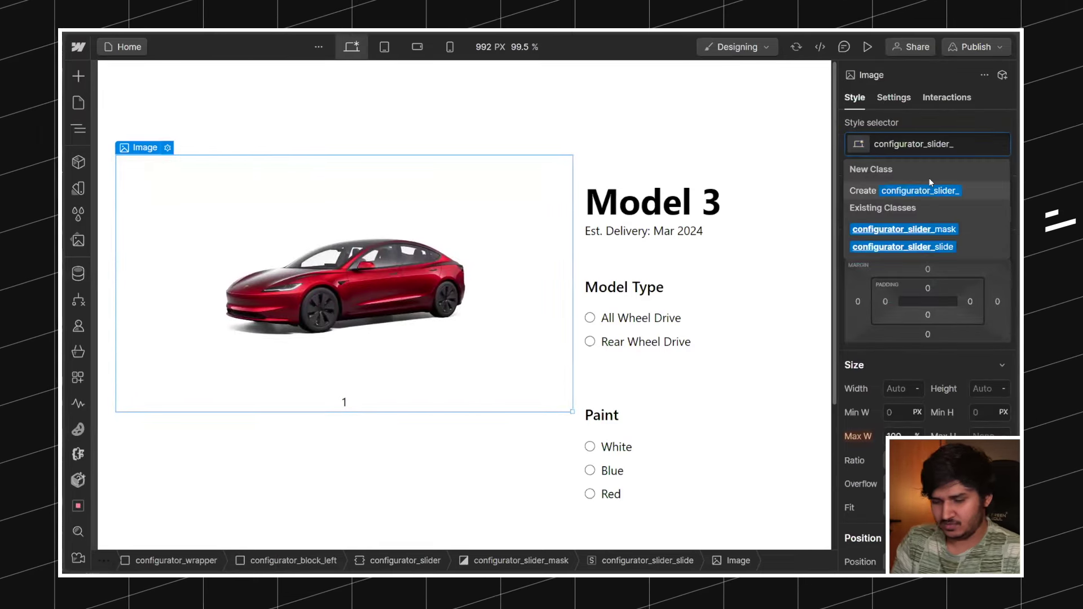
type("image")
key("Return")
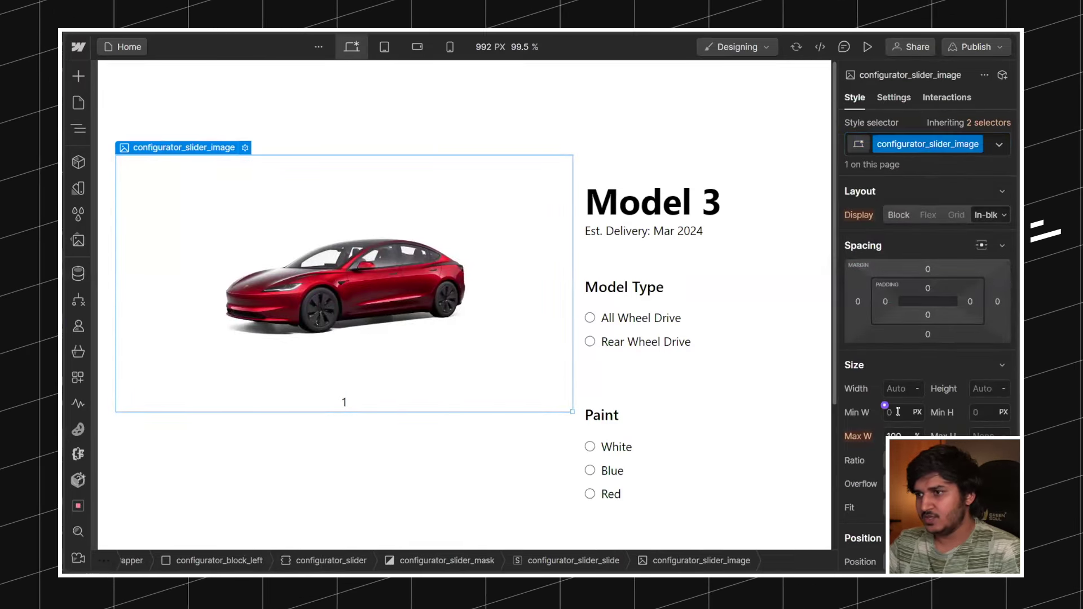
left_click(896, 389)
type("100%")
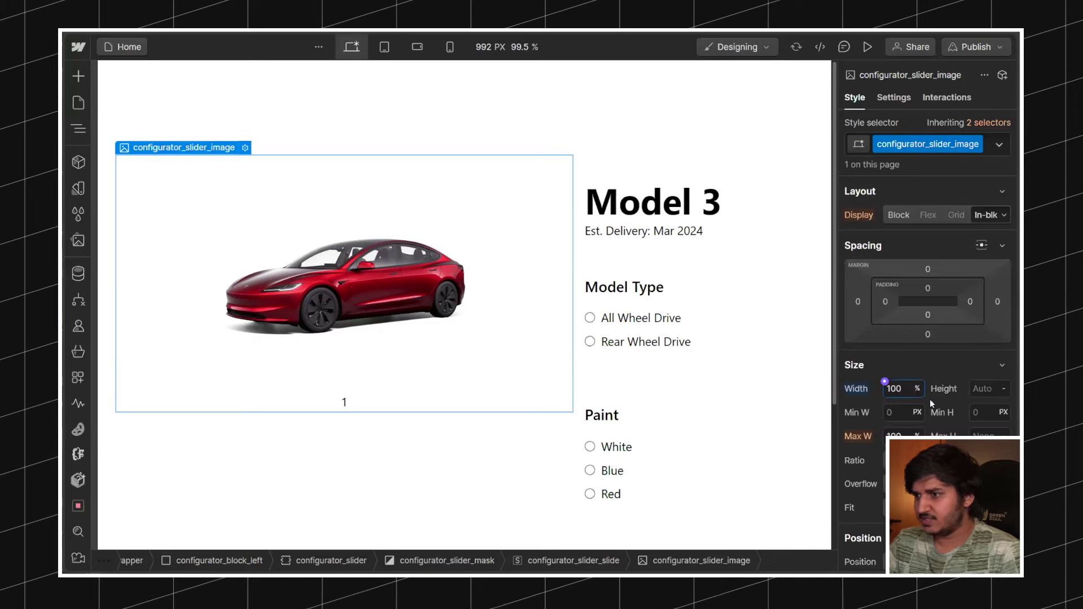
Step: Set the aspect ratio of configurator_slider_image to Square (1:1) and its fit to Cover
scroll(930, 398, "down", 2)
left_click(926, 367)
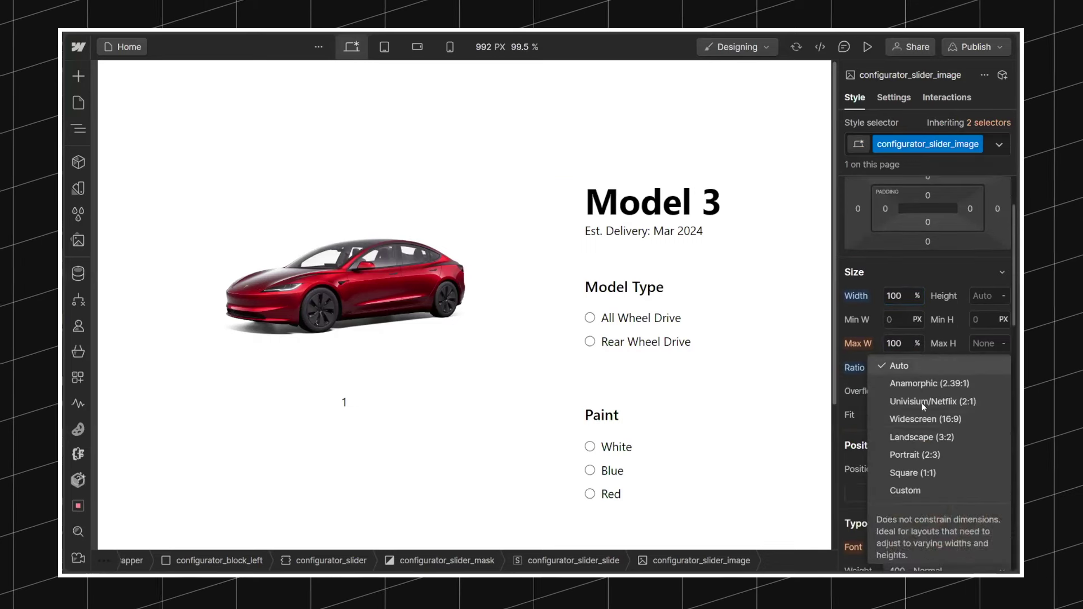
left_click(922, 468)
scroll(926, 400, "down", 2)
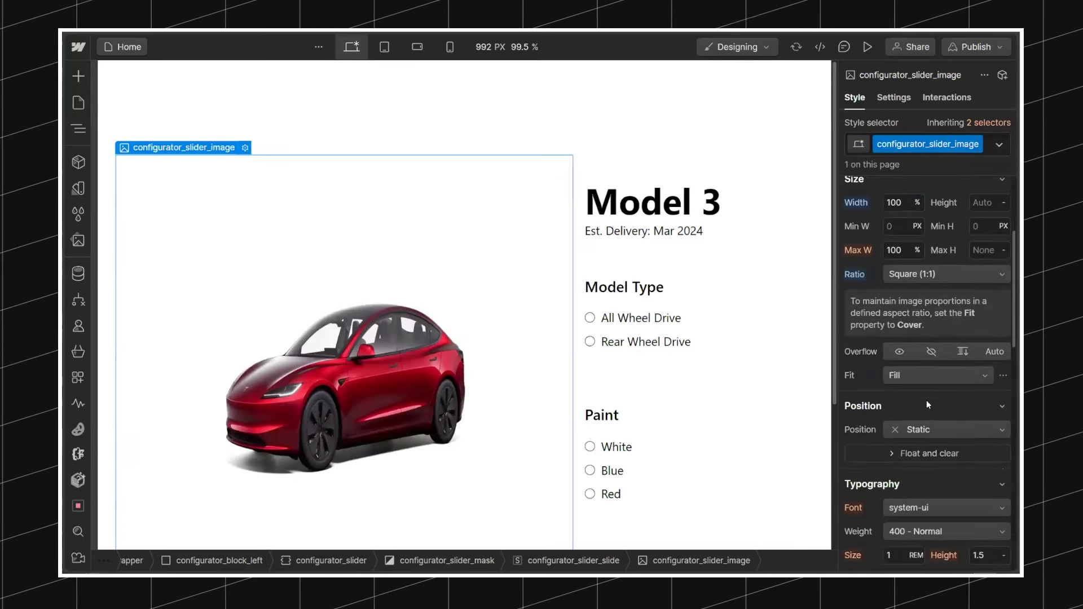
left_click(900, 379)
left_click(898, 408)
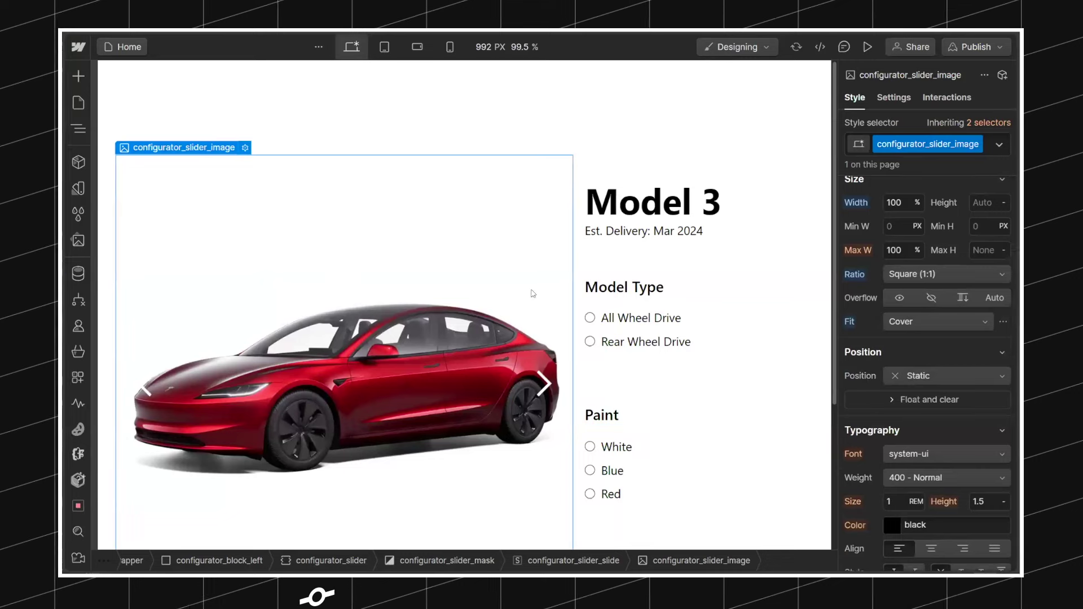
scroll(447, 270, "down", 3)
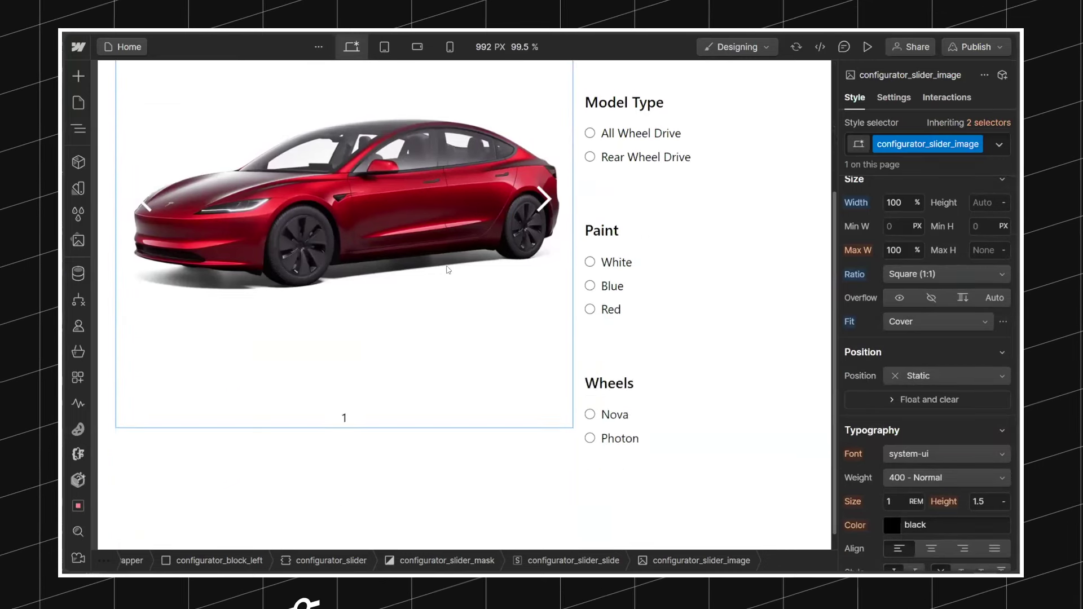
scroll(448, 269, "up", 2)
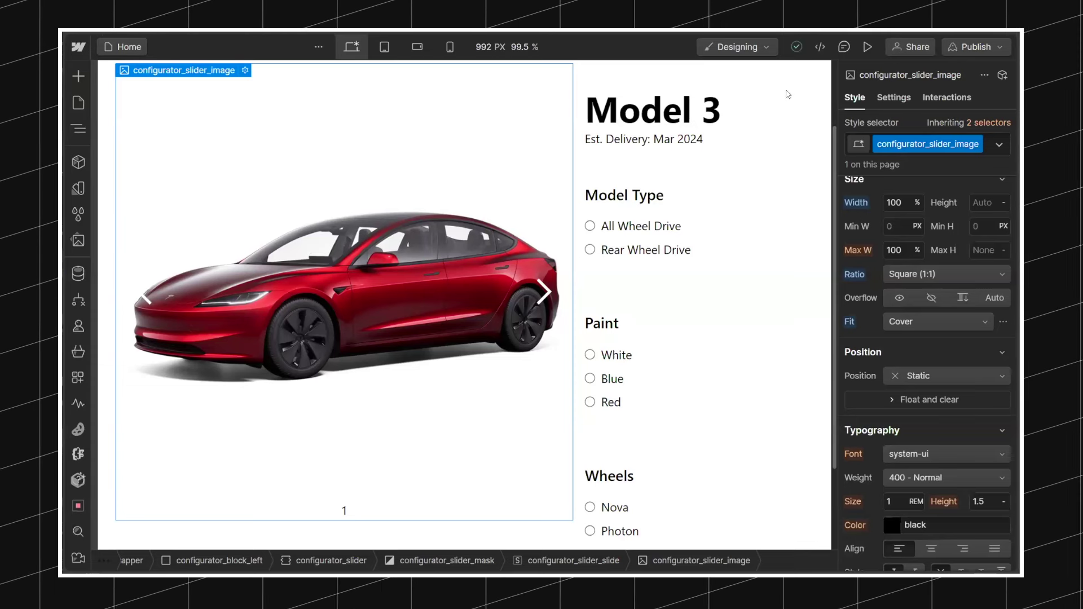
left_click(600, 251)
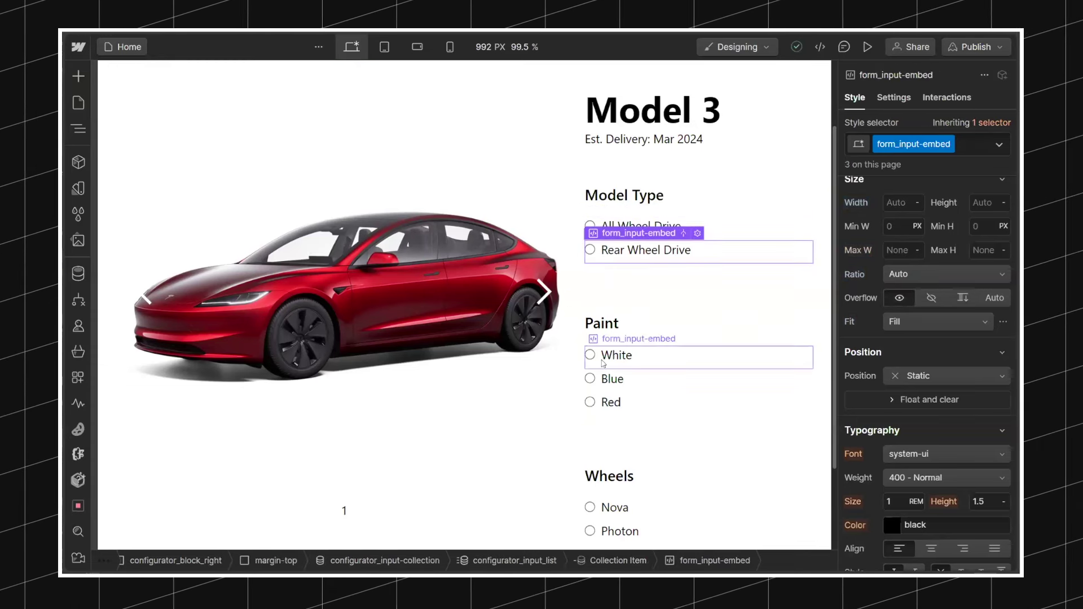
left_click(387, 302)
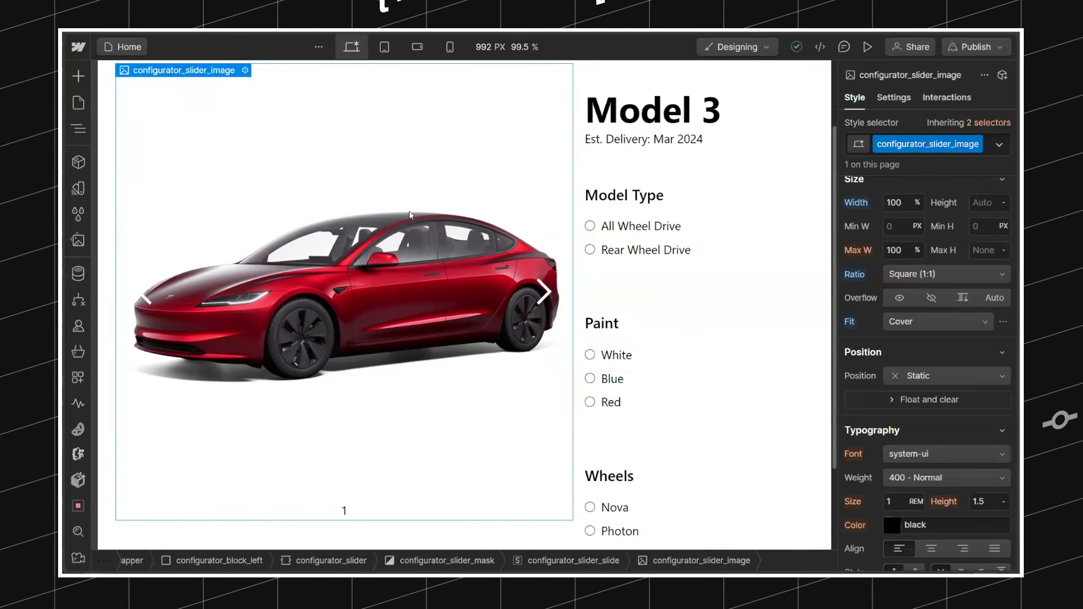
Step: Add a custom element below the slide's car image and give it the existing class configurator_slider_image
key("ctrl+e")
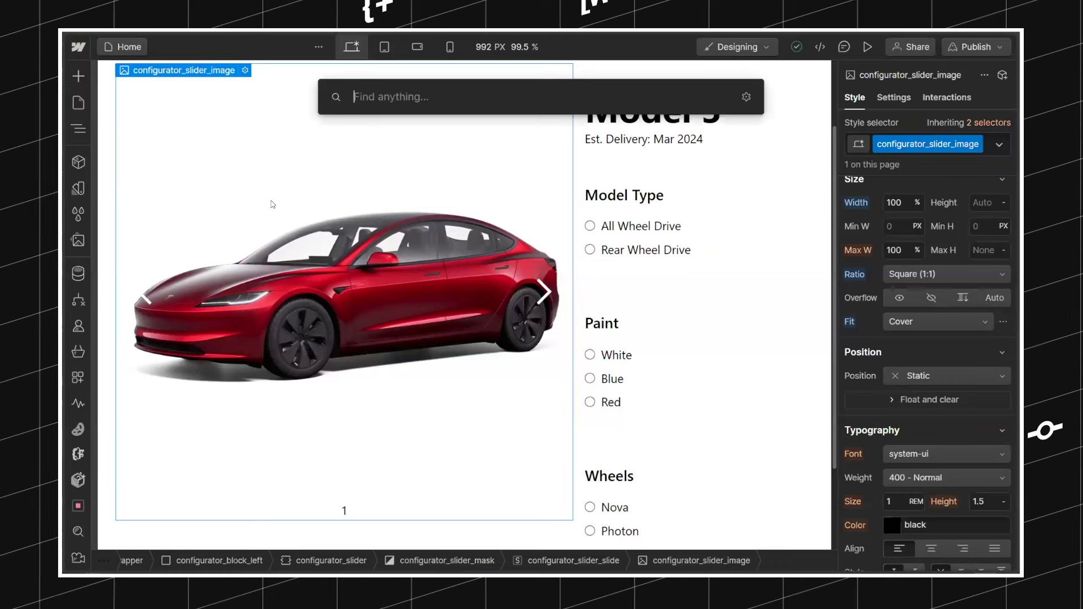
type("cus")
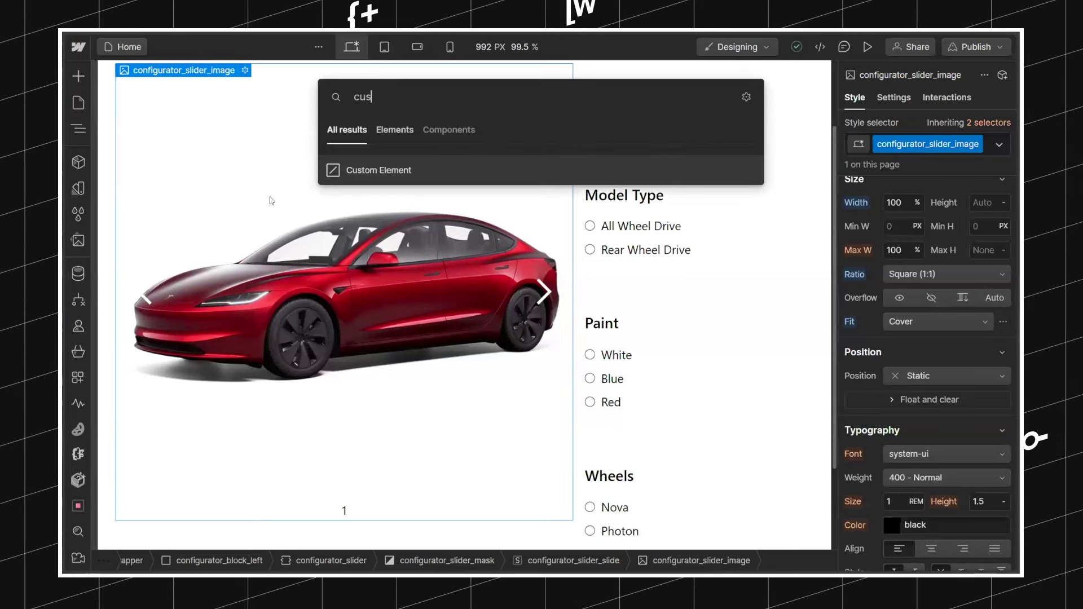
key("Return")
left_click(949, 142)
type("configurator_slider_ima")
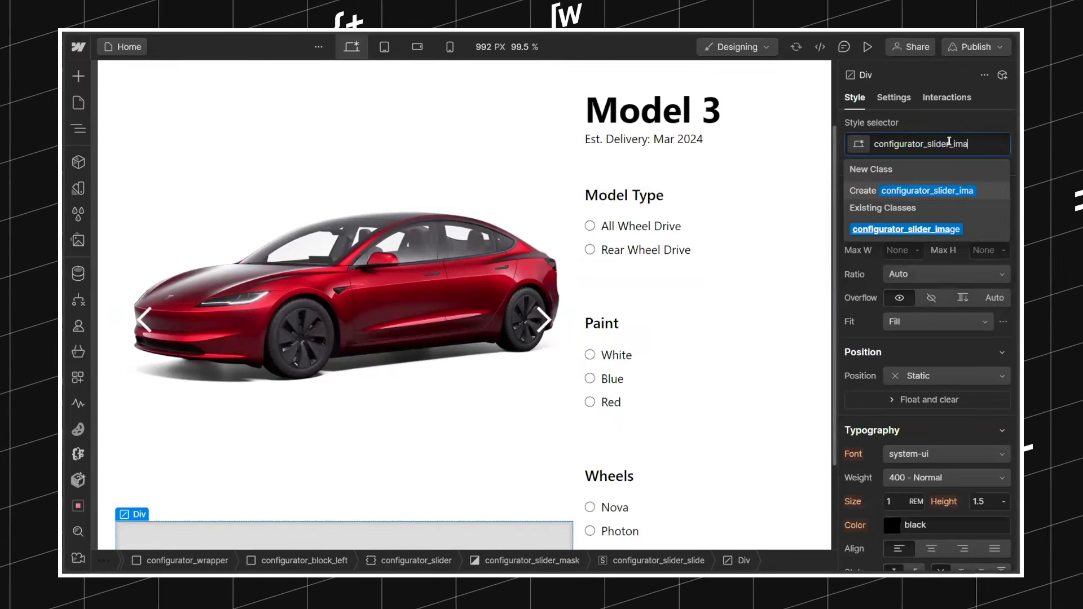
key("Return")
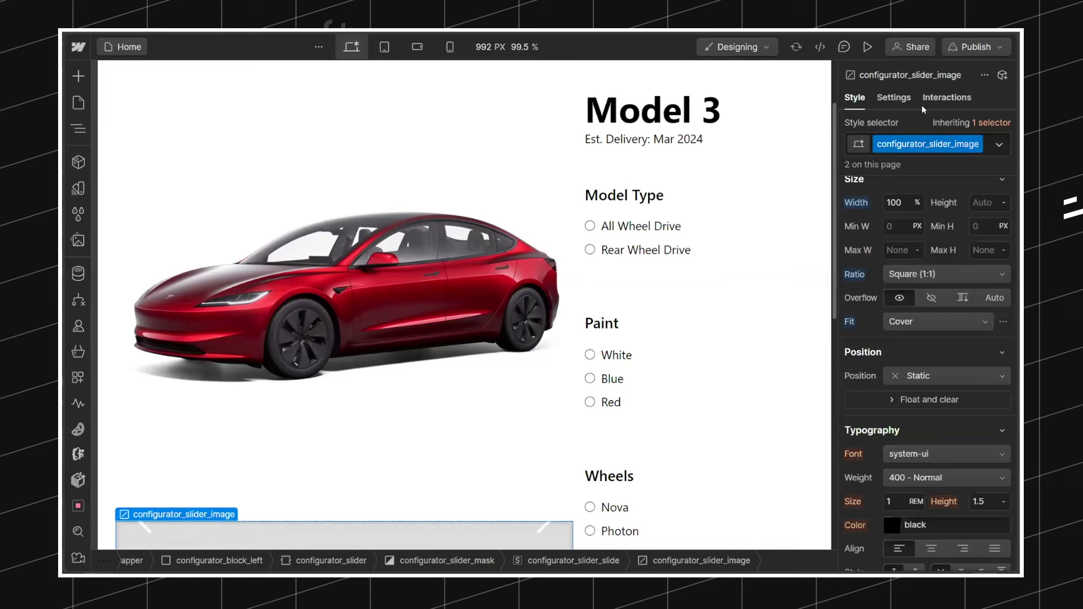
Step: Set the custom element's tag to img
left_click(893, 97)
scroll(896, 383, "down", 3)
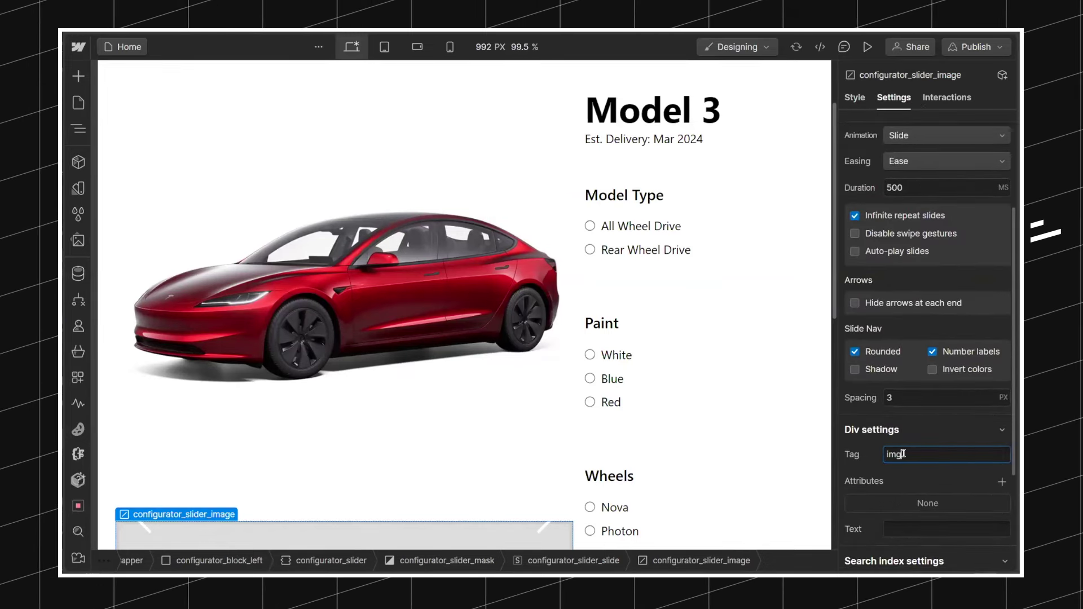
key("Return")
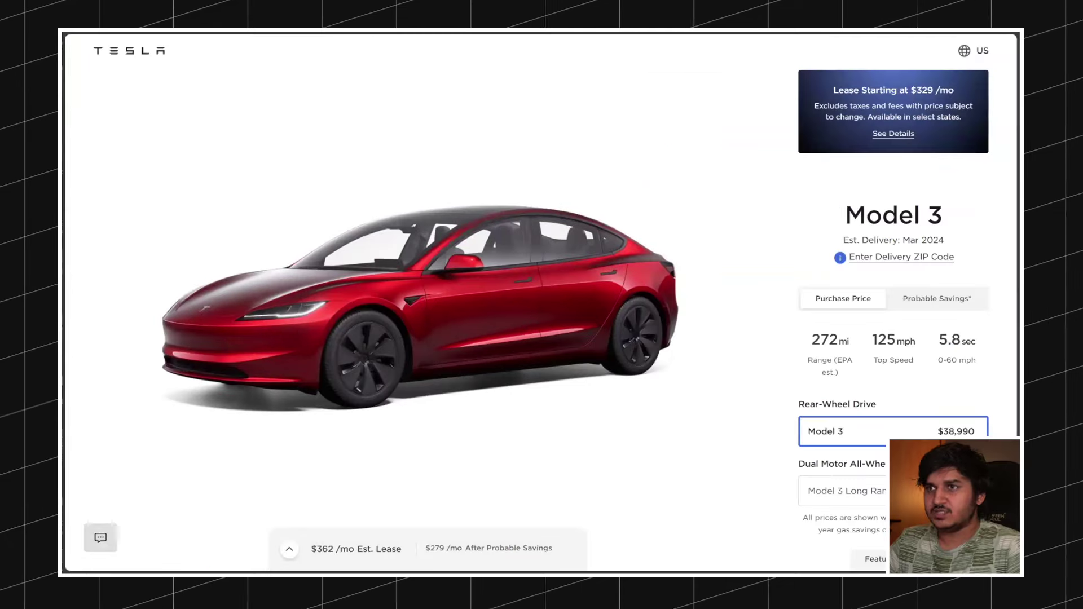
Step: On the Tesla website, open the side and rear-angle pictures of the red Model 3 as separate images
left_click(734, 303)
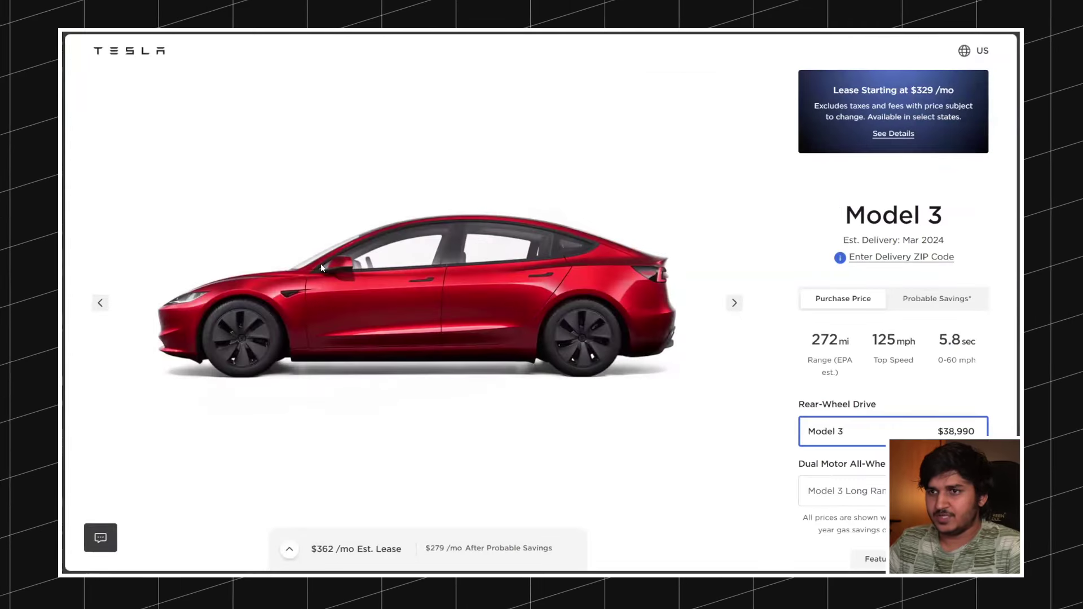
right_click(321, 267)
key("Escape")
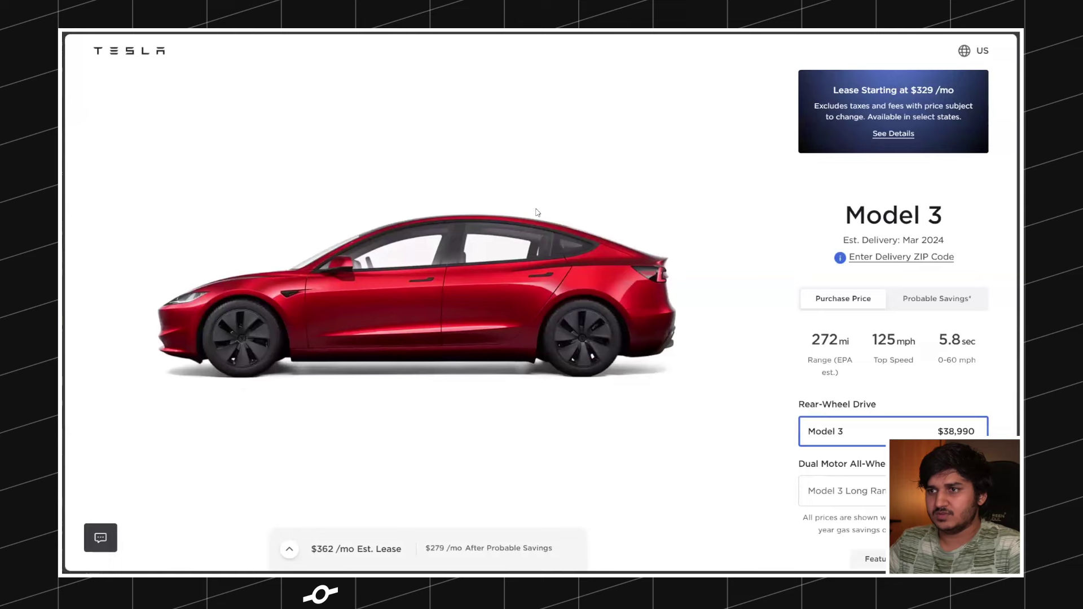
right_click(499, 256)
key("Escape")
left_click(733, 300)
right_click(494, 225)
key("Escape")
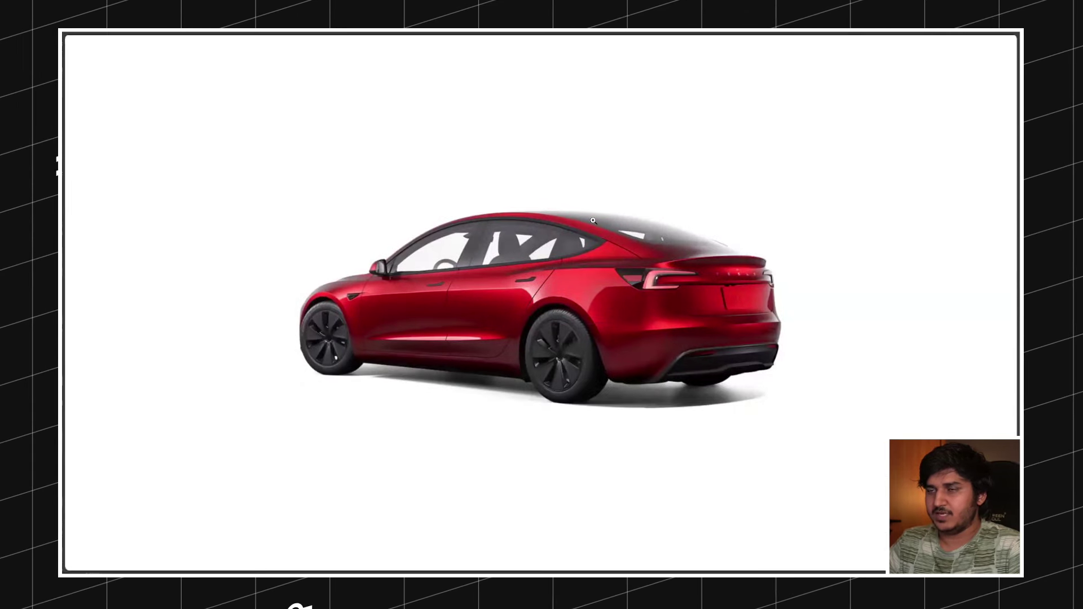
Step: Save the rear-angle and side pictures of the red Model 3 as image files
right_click(539, 249)
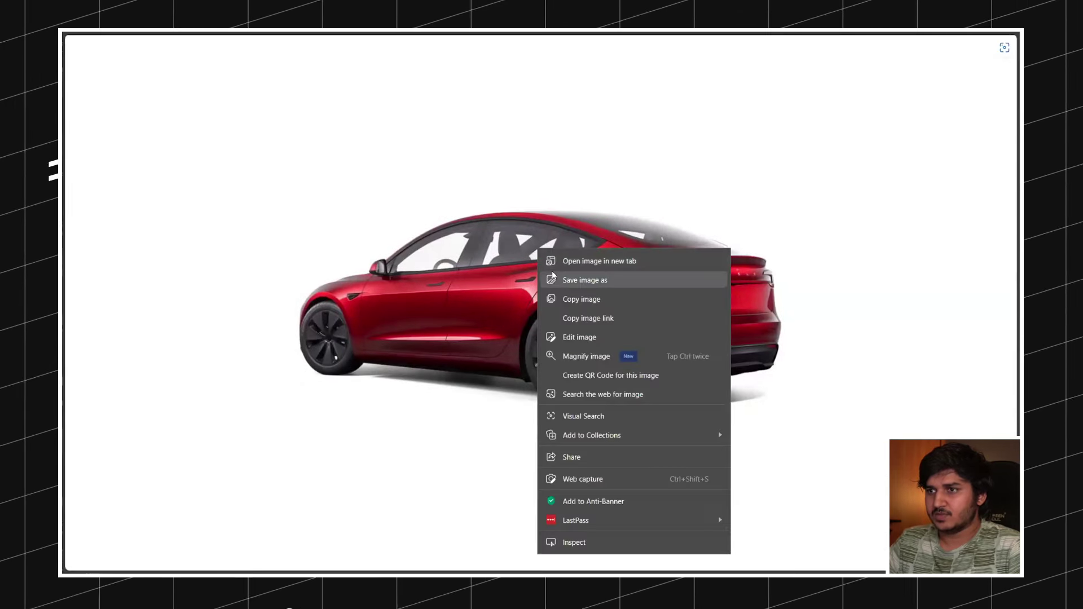
left_click(585, 279)
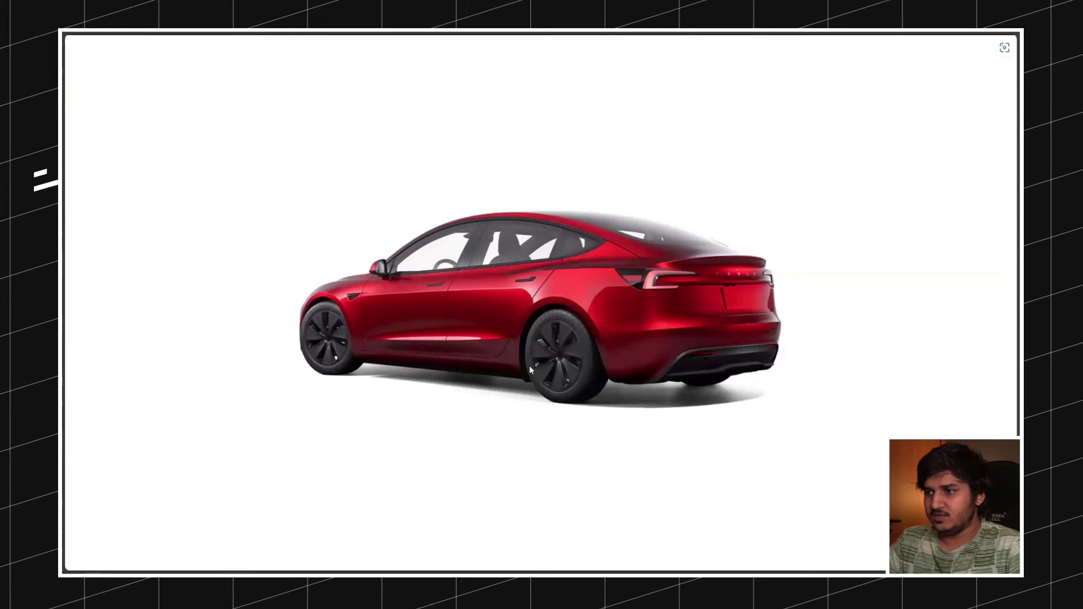
right_click(654, 154)
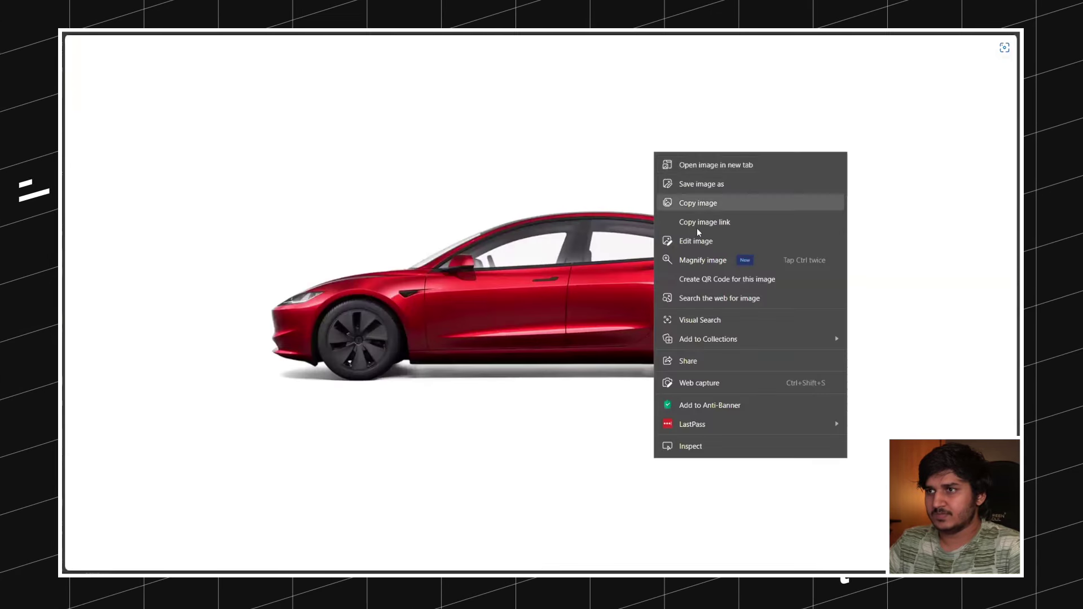
key("Escape")
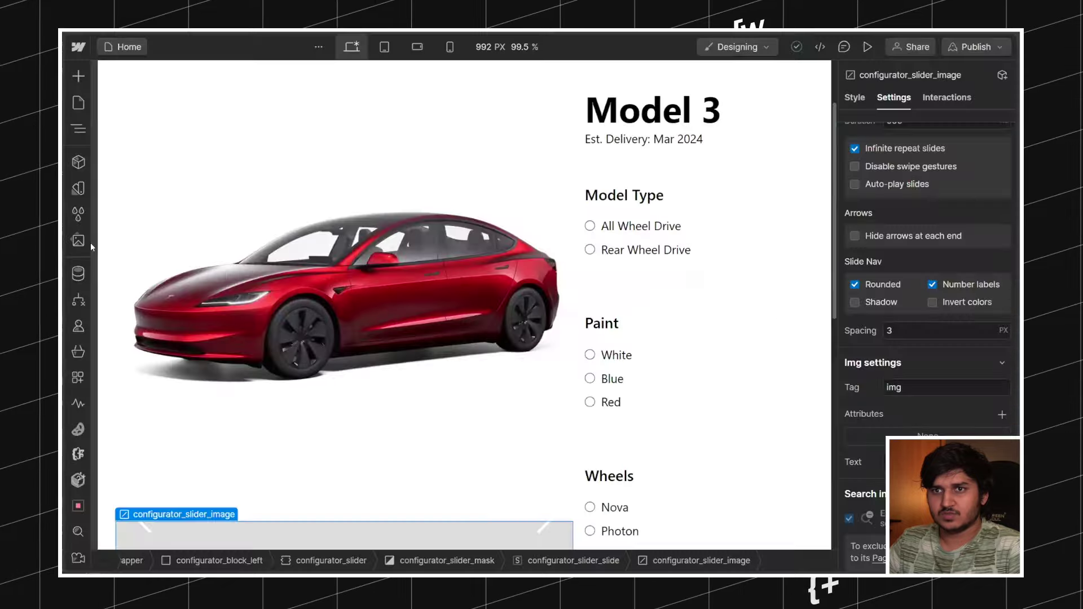
Step: Upload the two saved car pictures to the Webflow project's assets
key("j")
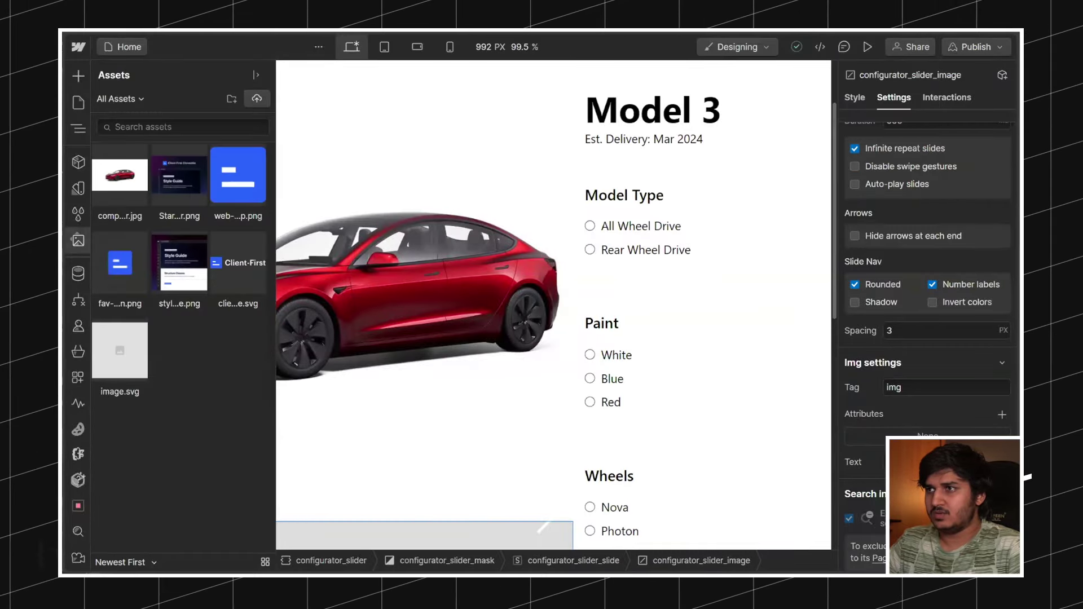
left_click_drag(150, 172, 381, 297)
Step: Delete the original image from the slide, leaving only the custom img element in it
scroll(483, 337, "down", 5)
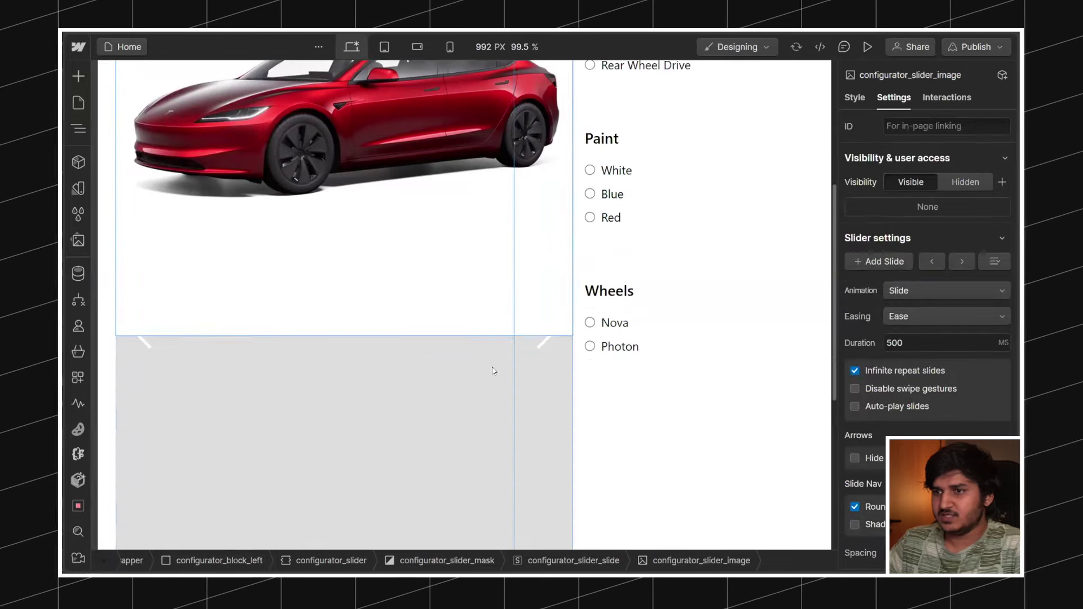
left_click(412, 378)
scroll(395, 349, "up", 5)
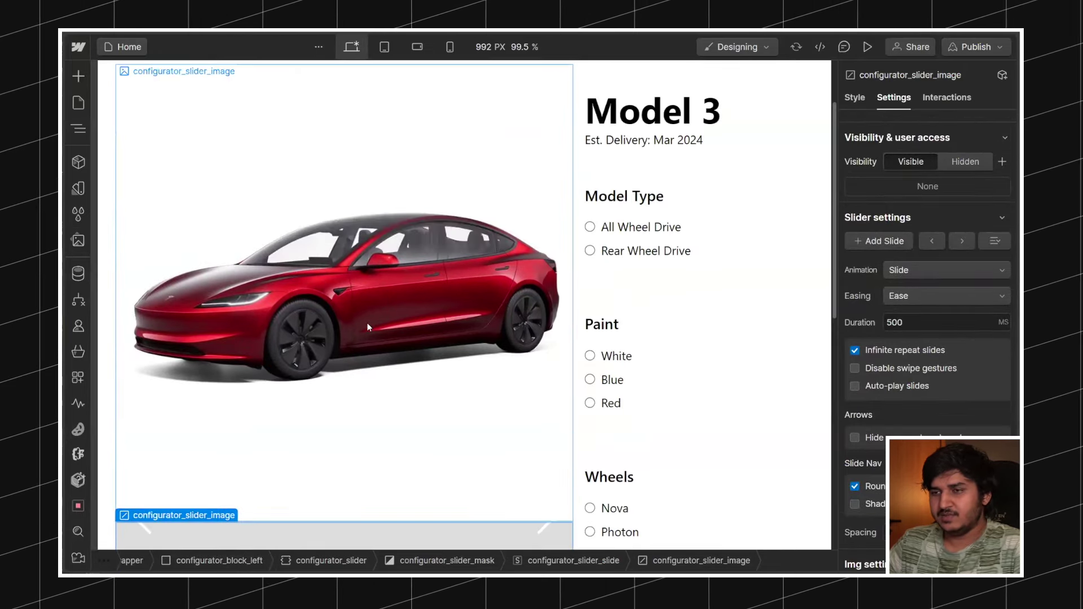
left_click(367, 323)
key("ctrl+z")
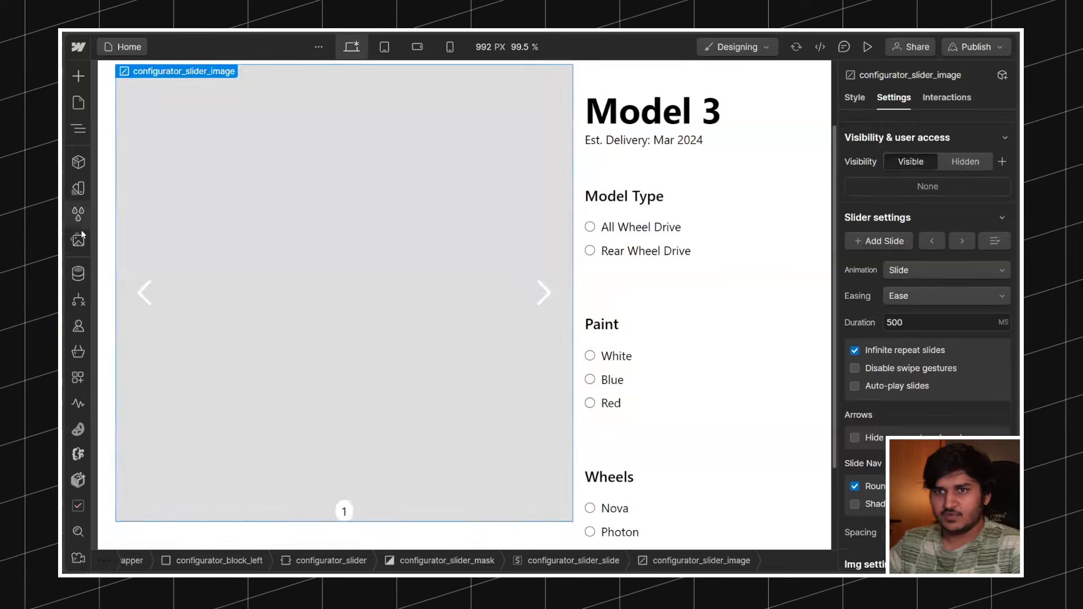
Step: Add a src attribute to the custom img element, using the copied link of the compositor.jpg asset as its value
key("j")
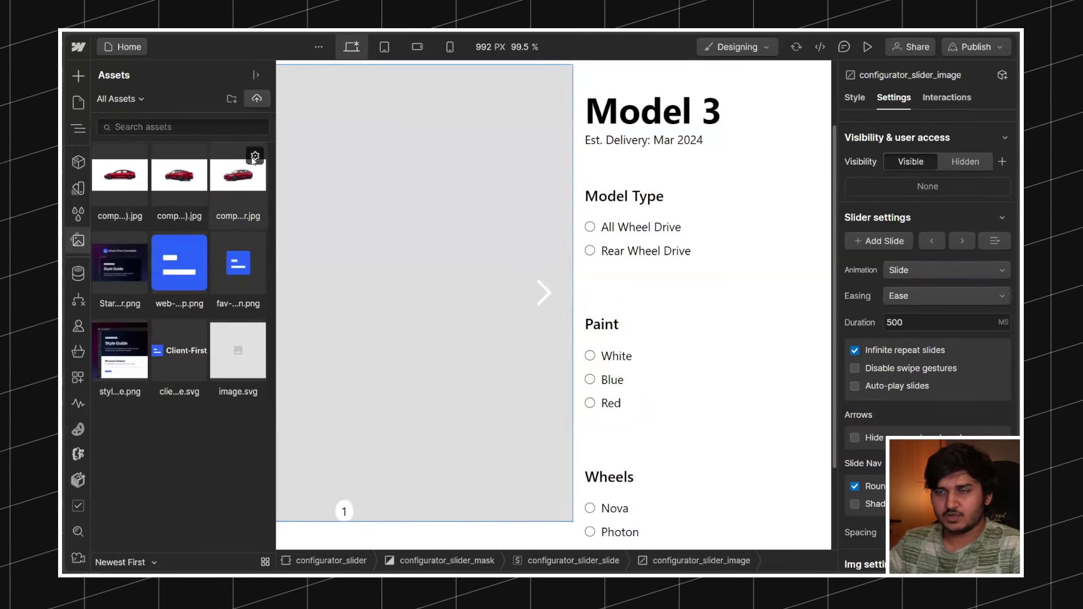
left_click(254, 155)
left_click(249, 194)
key("Escape")
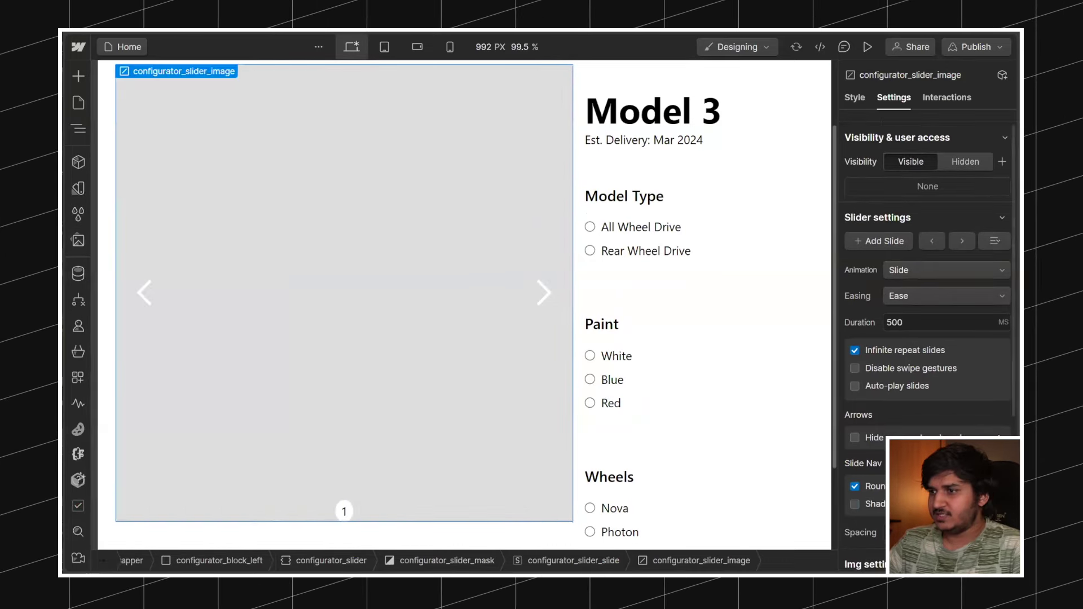
scroll(963, 425, "down", 4)
left_click(996, 391)
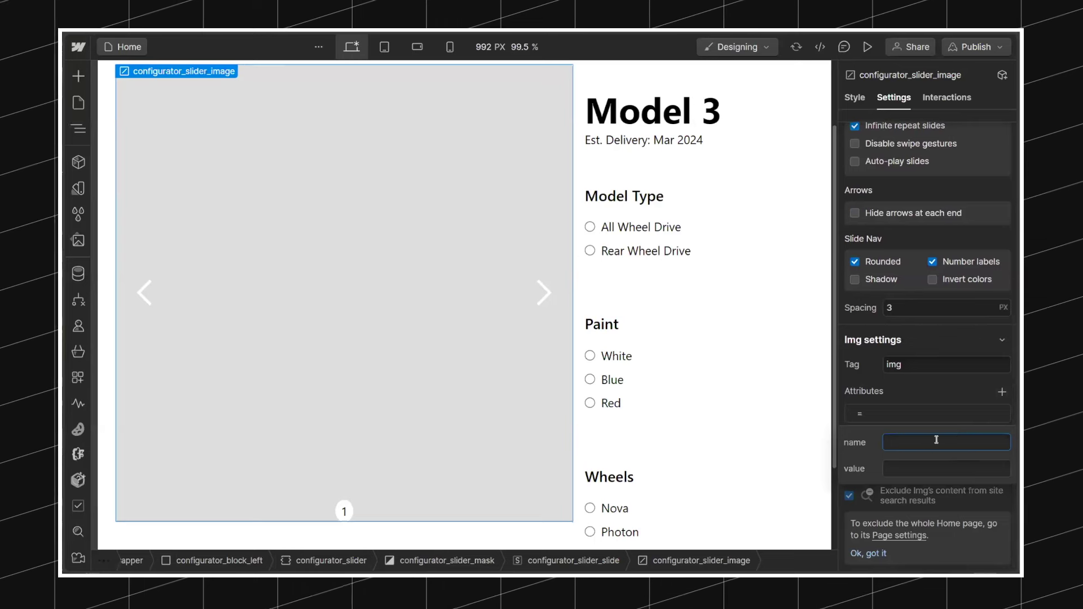
type("src")
key("Tab")
key("ctrl+v")
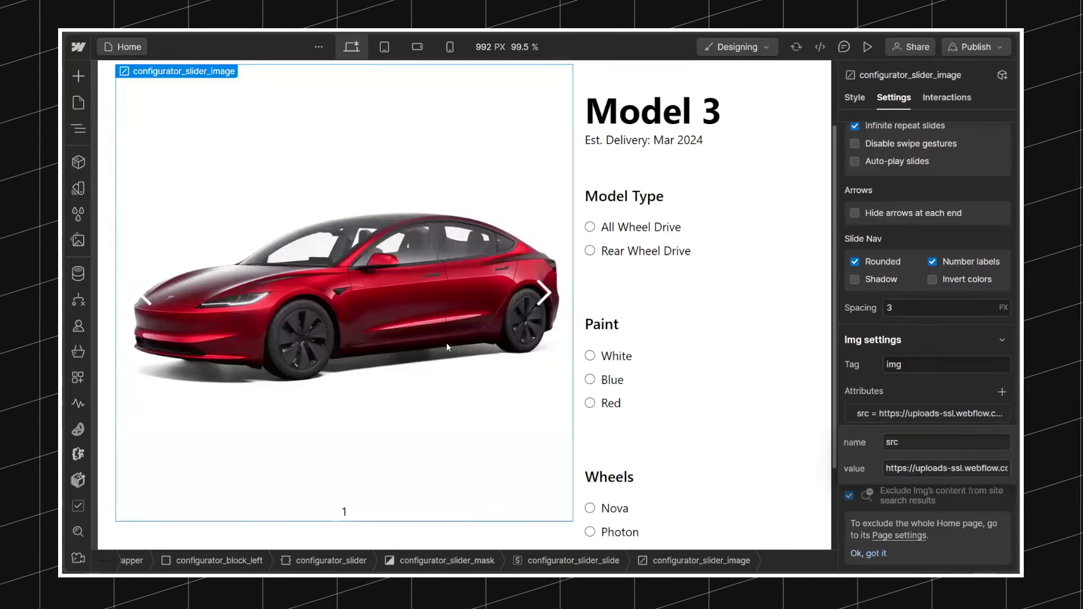
Step: Duplicate the configurator_slider_slide element twice to get three slides
left_click(86, 133)
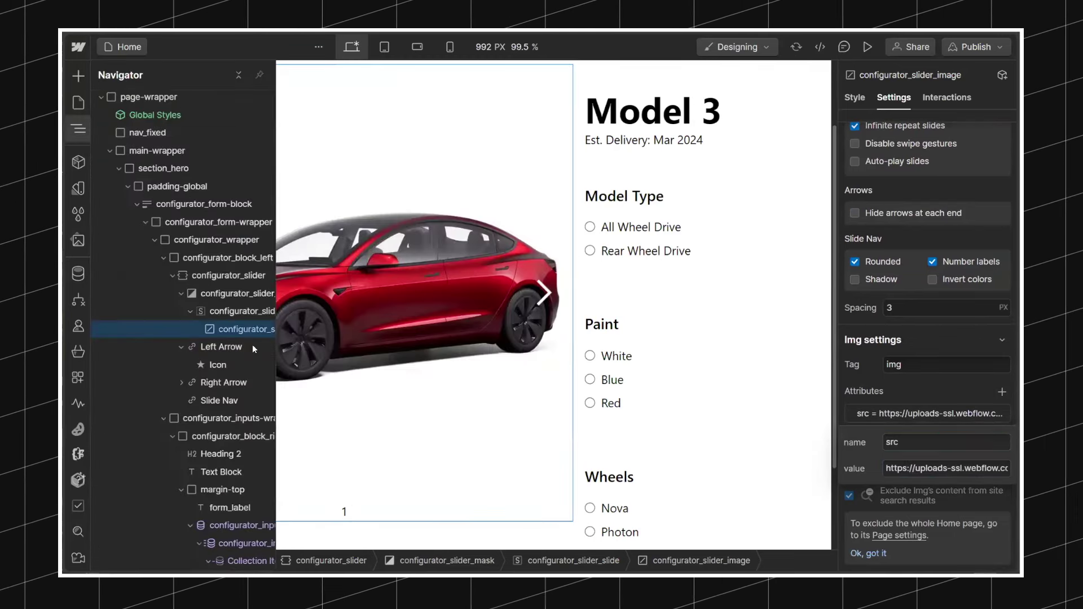
left_click(207, 312)
key("ctrl+d")
key("ctrl+d")
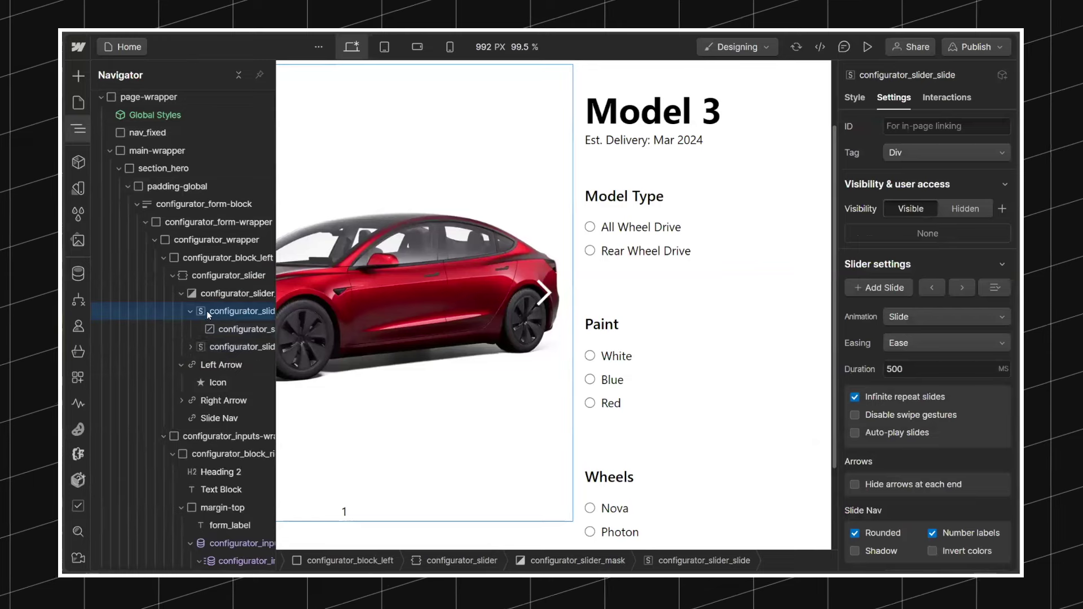
Step: Replace the src value of the second slide's image with the link of the compositor (2).jpg asset
left_click(218, 364)
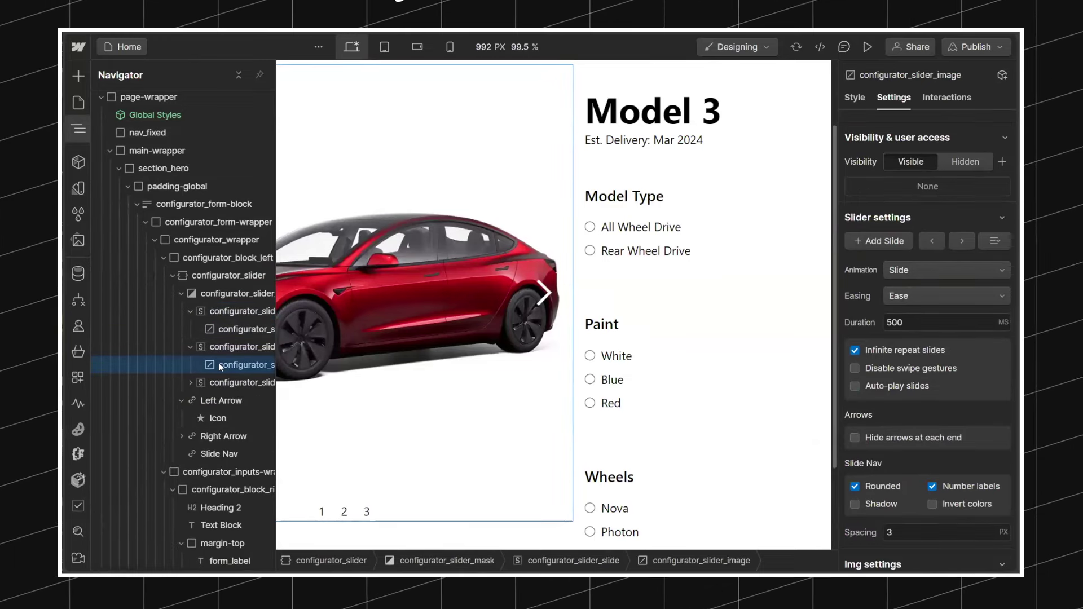
left_click(79, 240)
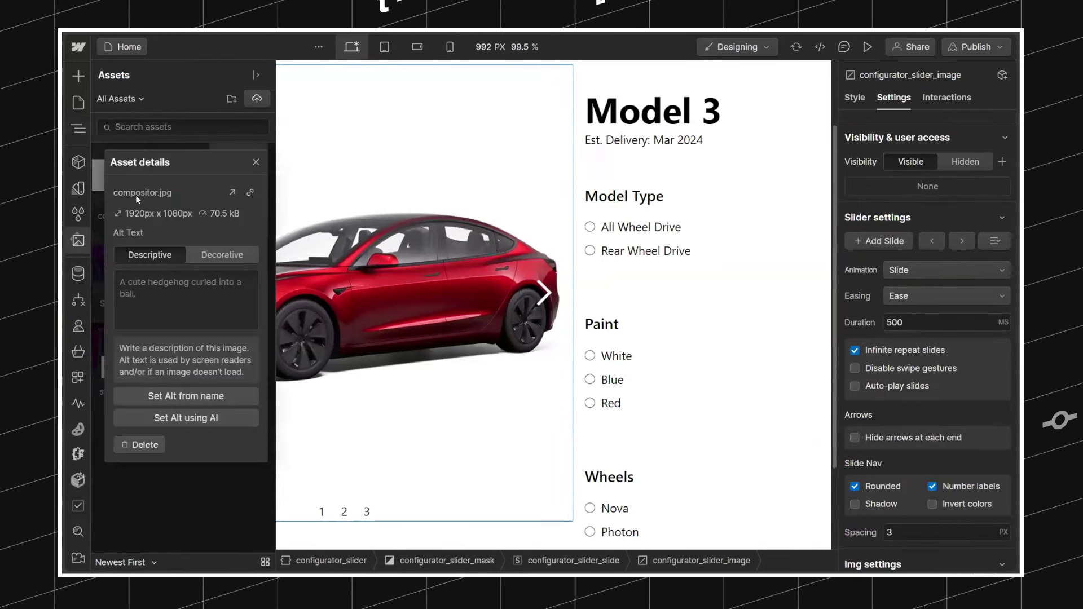
left_click(253, 164)
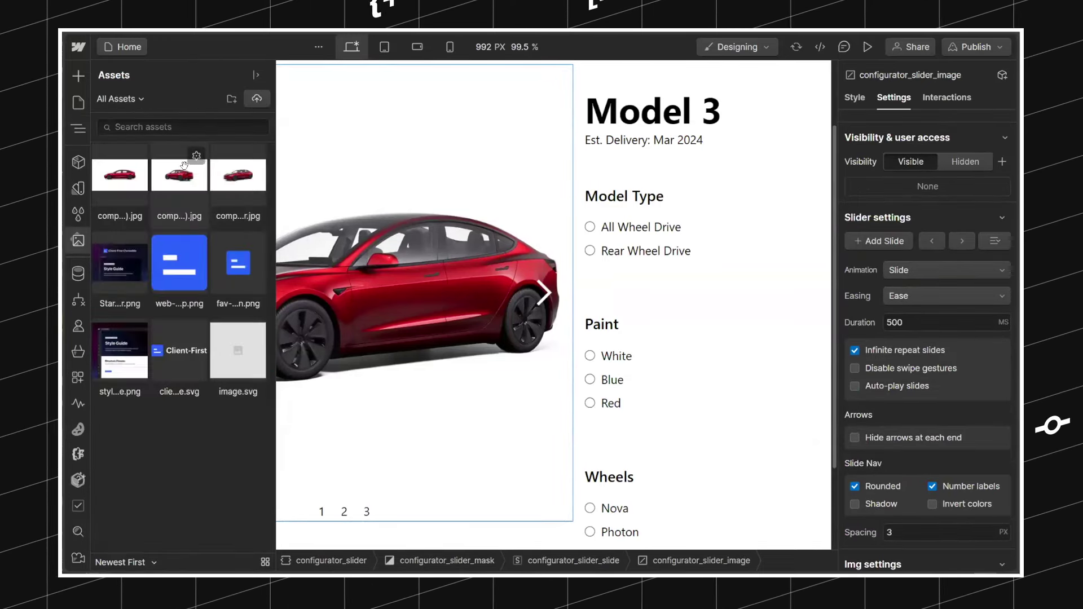
left_click(137, 155)
left_click(244, 193)
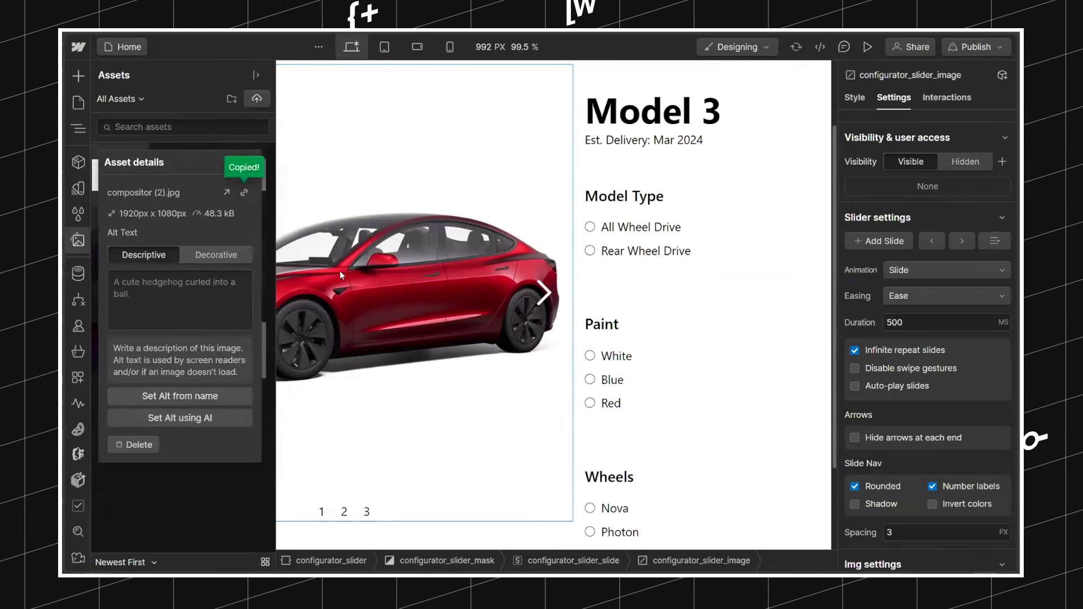
left_click(339, 271)
left_click(86, 130)
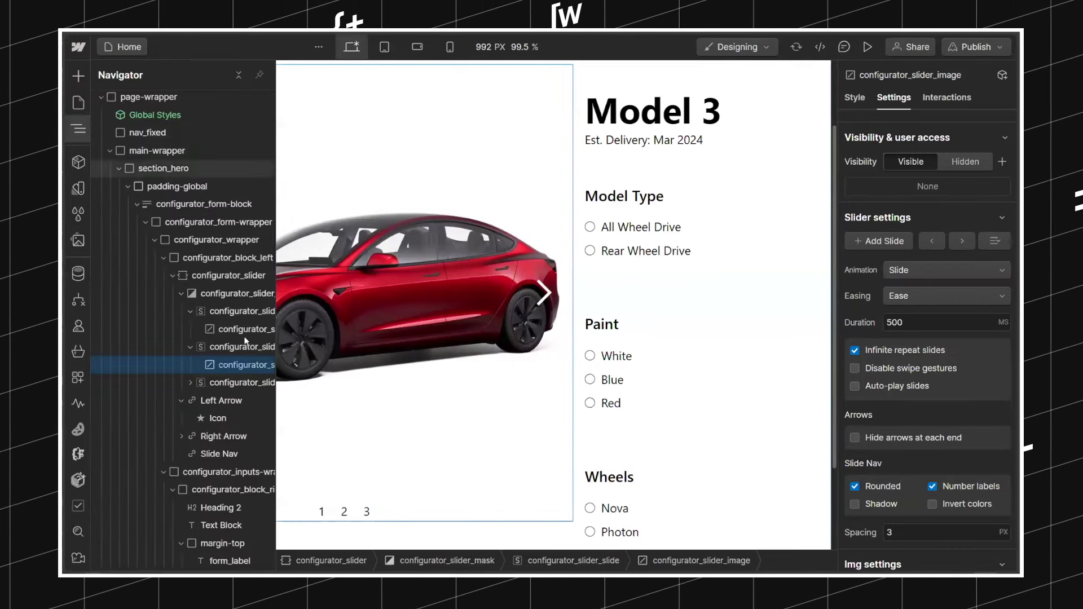
scroll(944, 452, "down", 3)
left_click(928, 476)
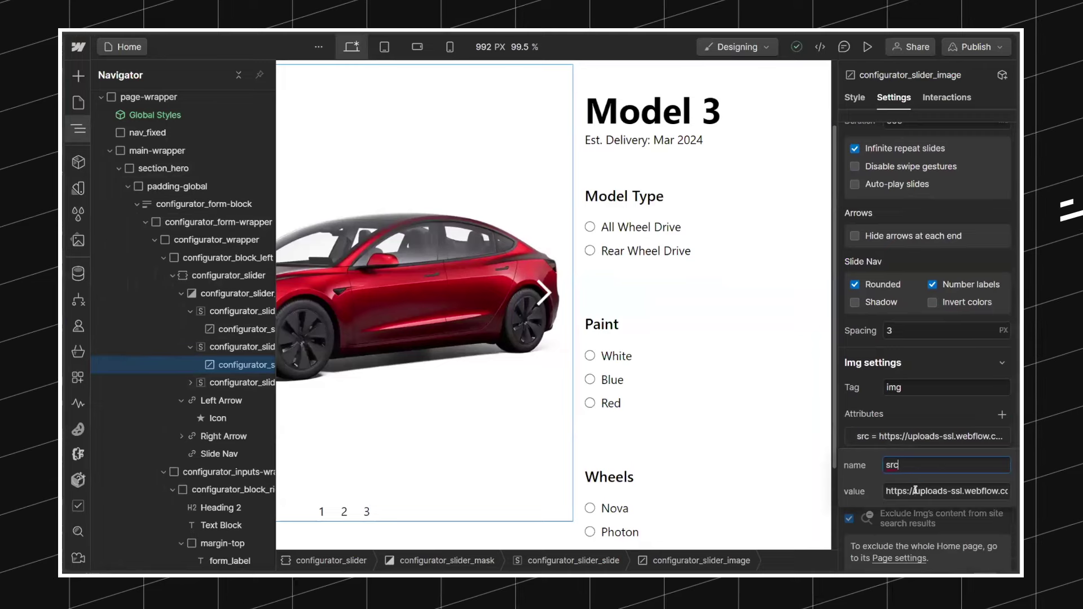
key("Return")
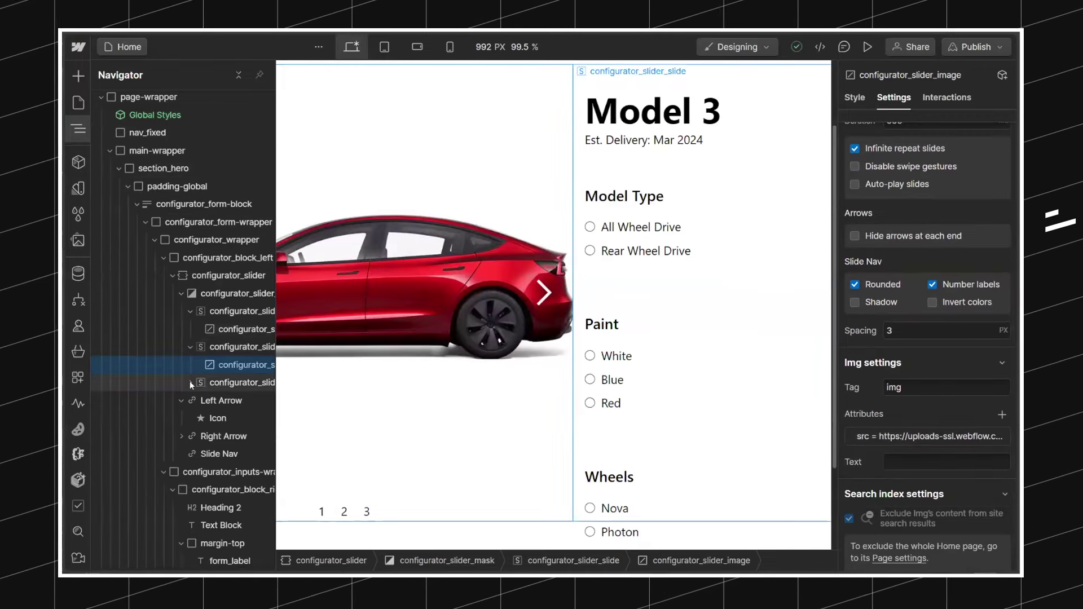
Step: Select the third slide's image and copy the link of the compositor (1).jpg asset
left_click(190, 381)
left_click(230, 401)
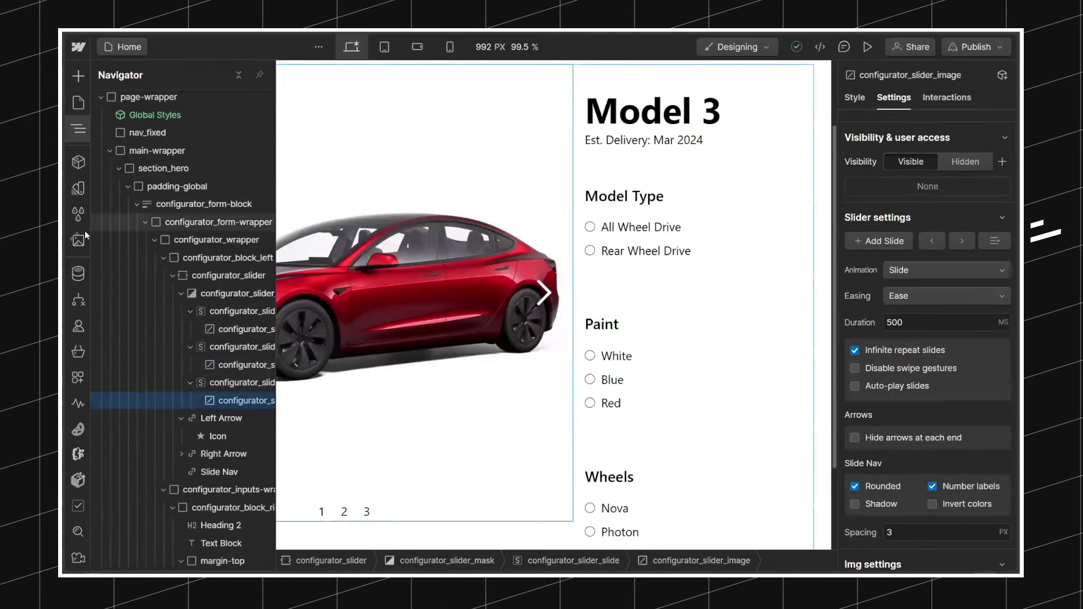
left_click(78, 240)
left_click(242, 165)
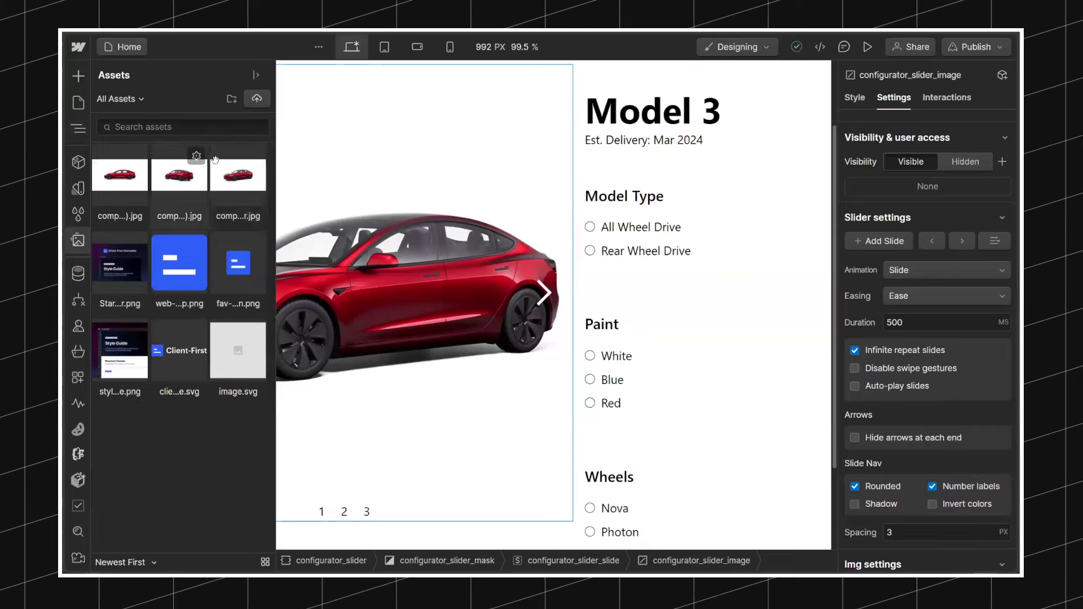
left_click(197, 156)
left_click(244, 188)
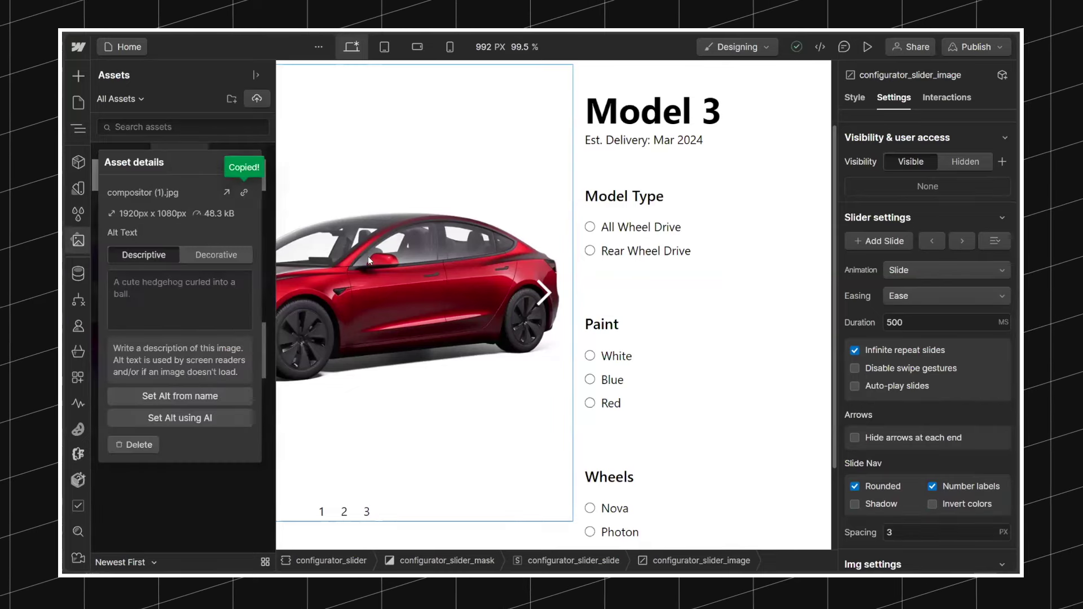
Step: Replace the src value of the third slide's image with the copied asset link
left_click(368, 256)
key("z")
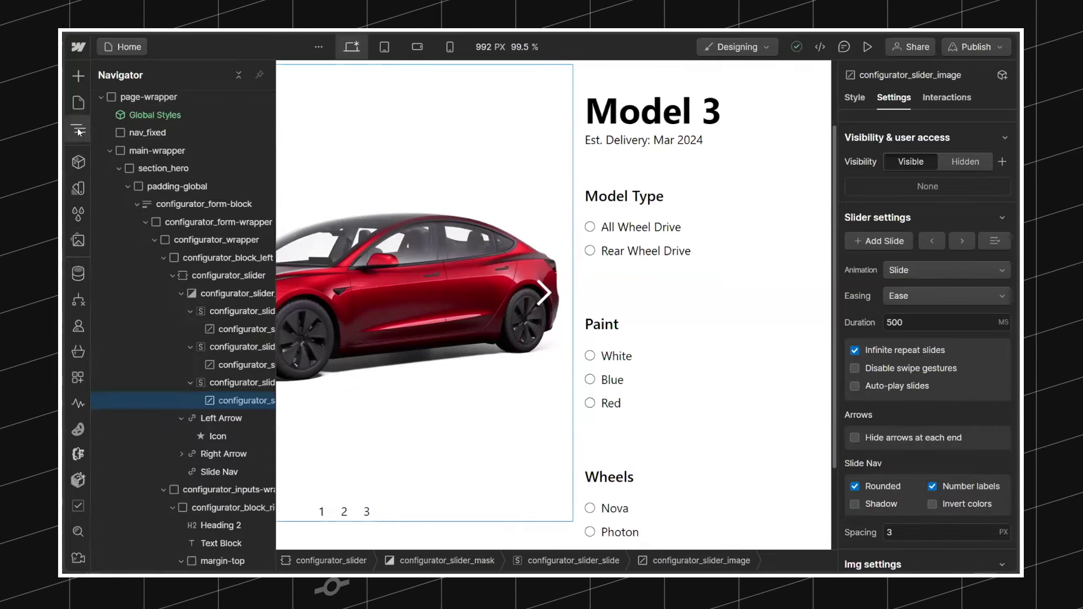
scroll(840, 484, "down", 5)
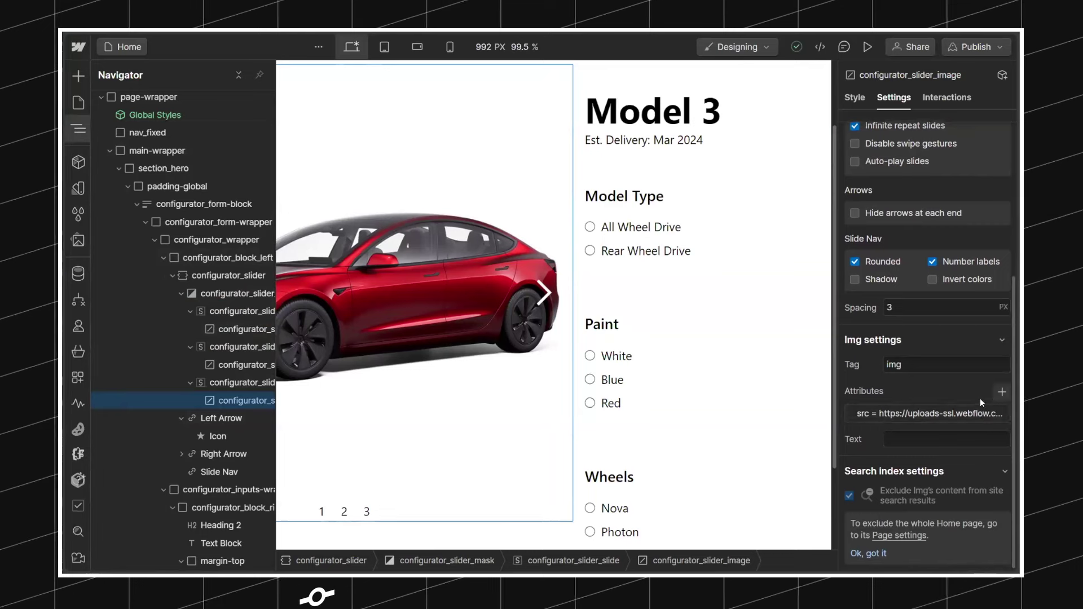
left_click(930, 413)
triple_click(934, 468)
key("ctrl+v")
key("Return")
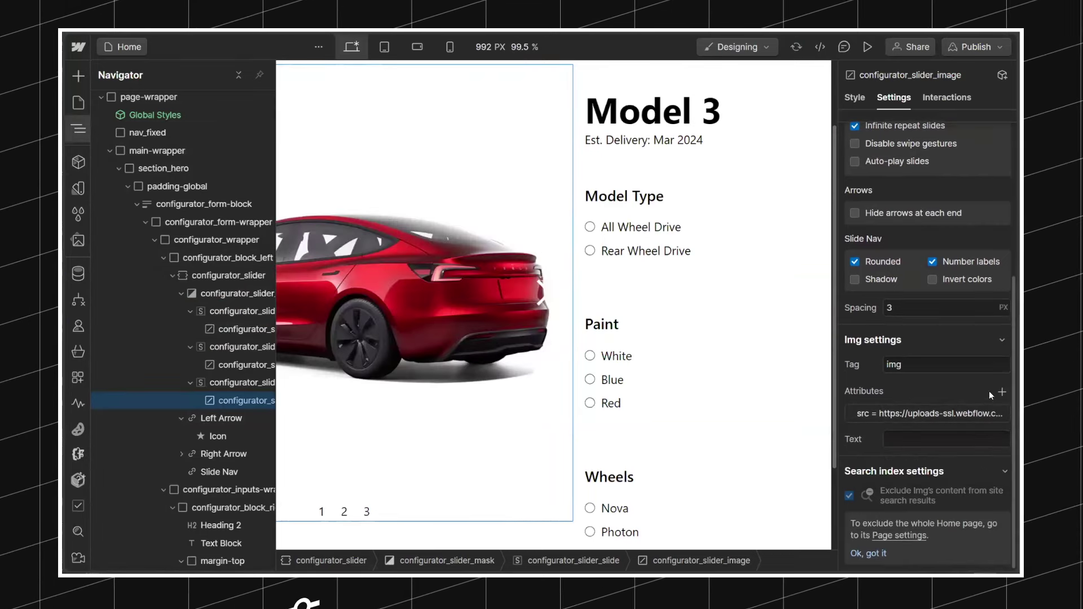
left_click(1002, 391)
type("alt")
key("Tab")
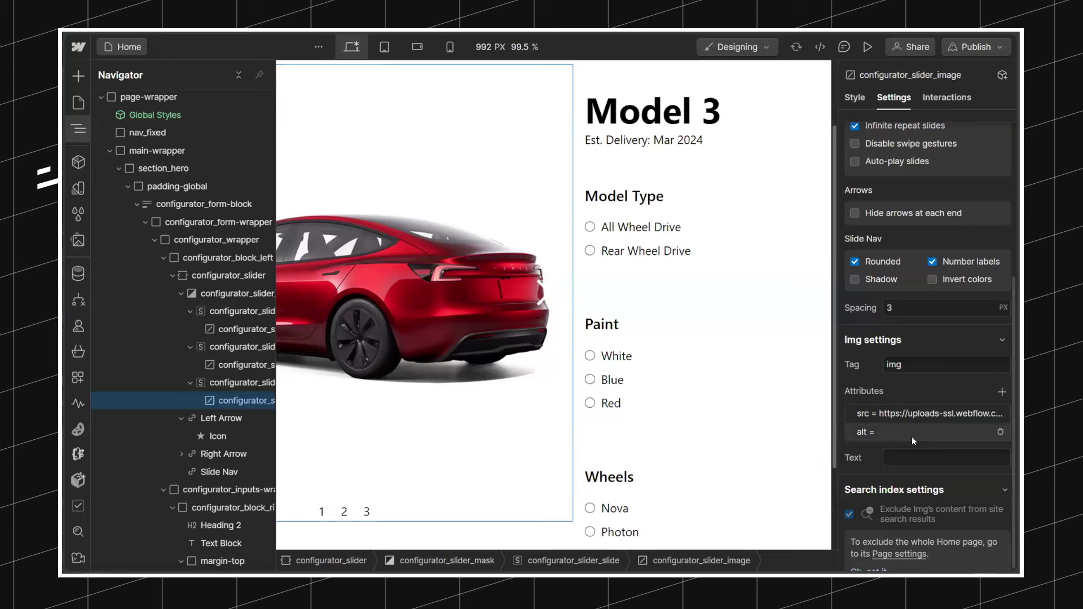
left_click(1000, 432)
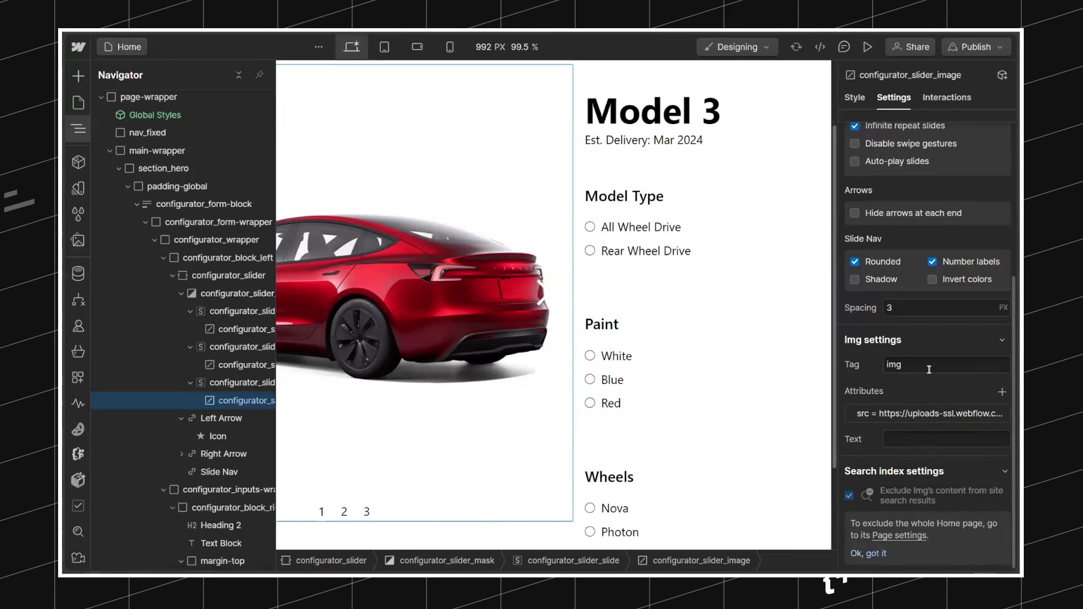
Step: Review the third slide's image on the canvas and switch the slider back to the first slide
left_click(453, 307)
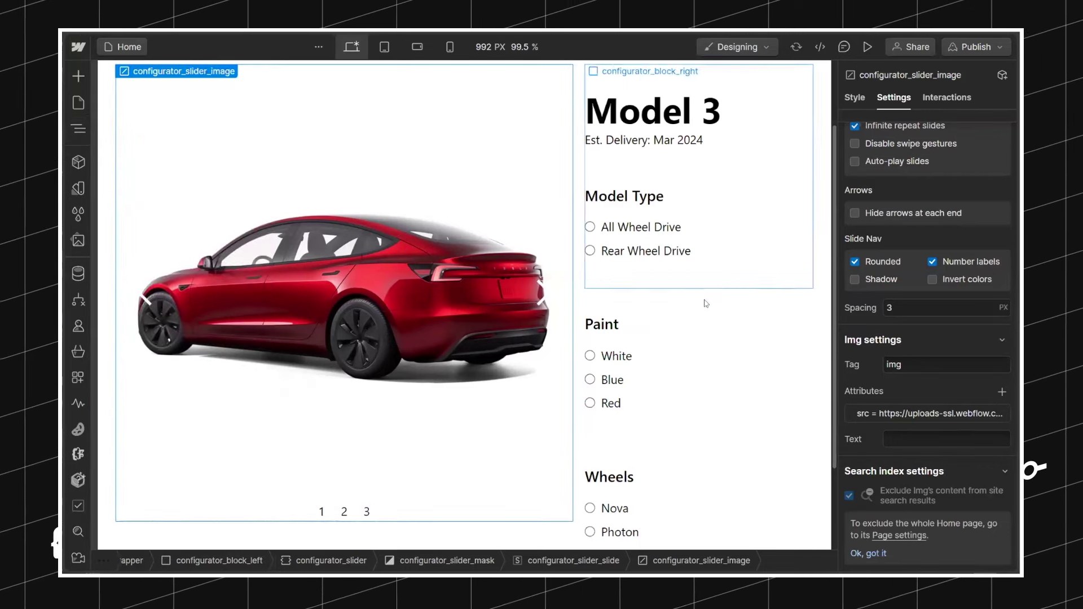
scroll(704, 302, "up", 2)
scroll(884, 304, "up", 1)
scroll(895, 187, "up", 3)
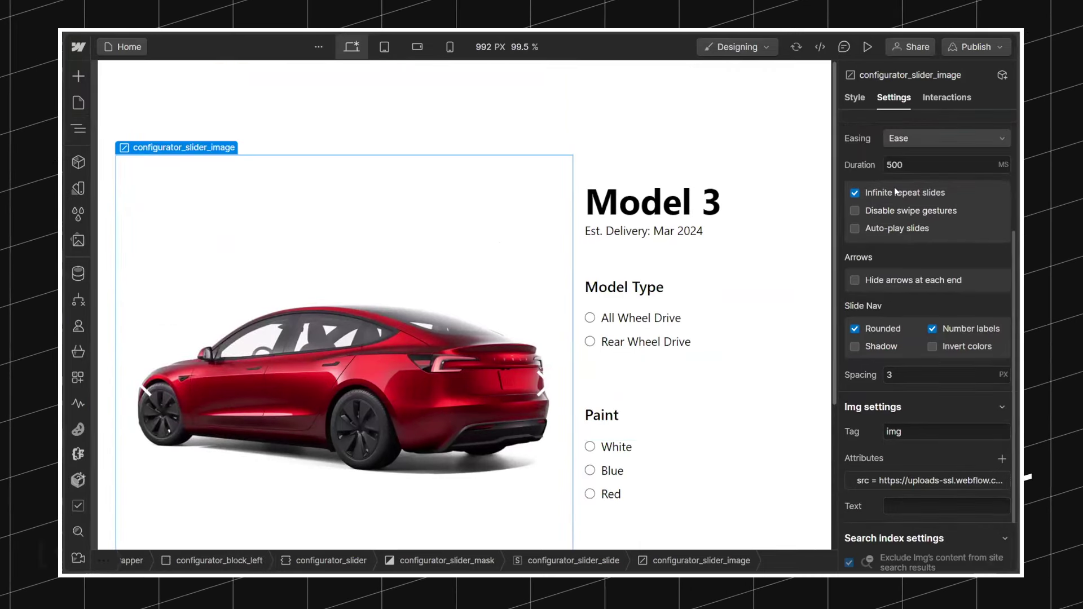
left_click(920, 219)
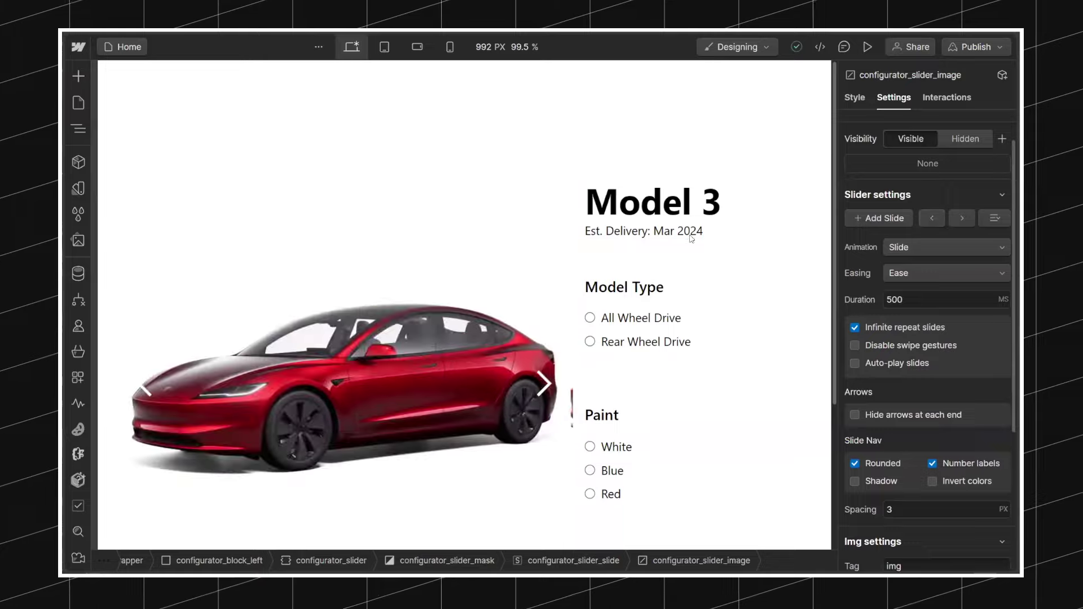
left_click(975, 47)
key("Escape")
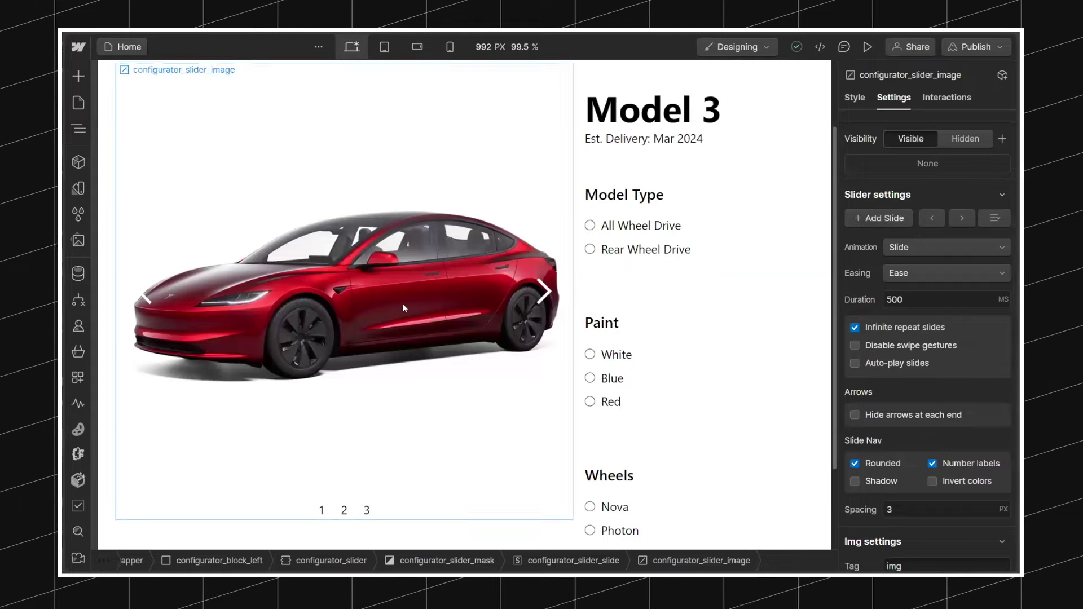
Step: Remove the padding-section-large class from the padding-global div around the configurator
scroll(569, 225, "up", 2)
left_click(622, 140)
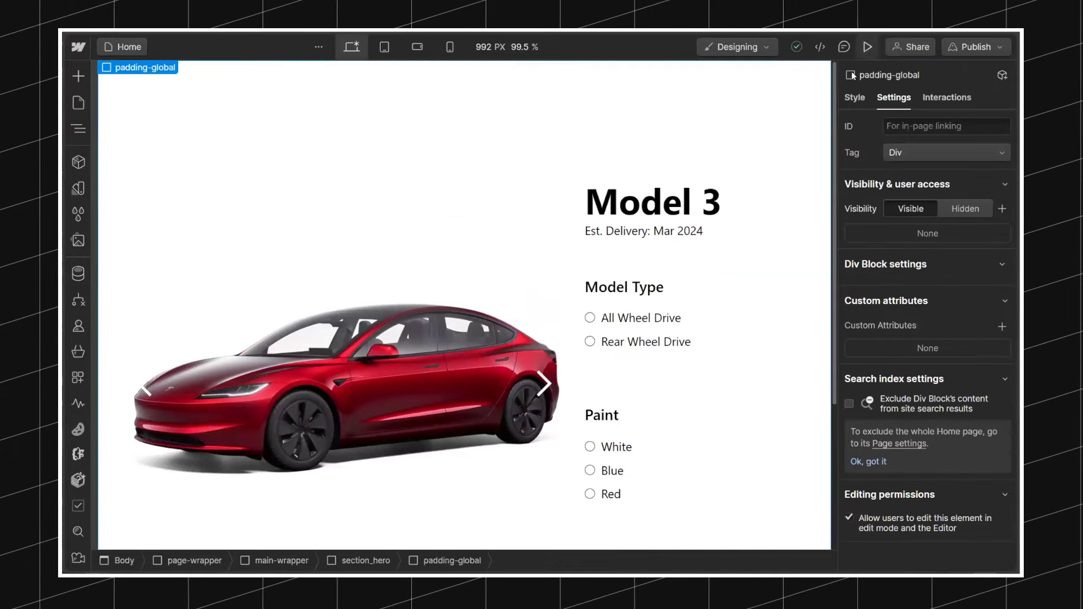
key("s")
left_click(86, 126)
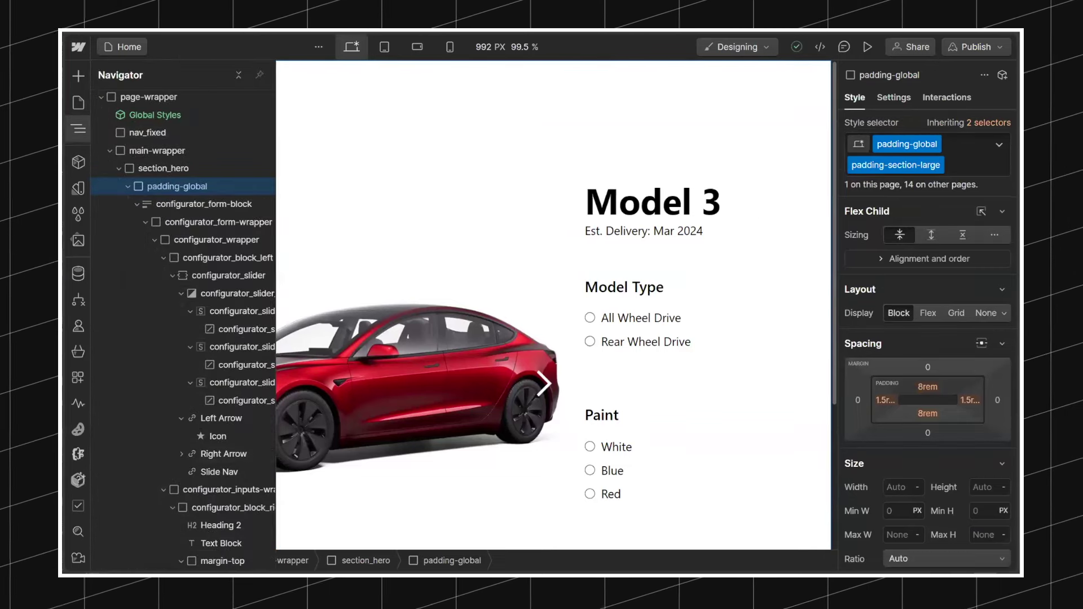
left_click(966, 162)
type("configura")
key("BackSpace")
key("BackSpace")
key("BackSpace")
key("BackSpace")
key("BackSpace")
key("BackSpace")
key("BackSpace")
key("BackSpace")
key("BackSpace")
key("BackSpace")
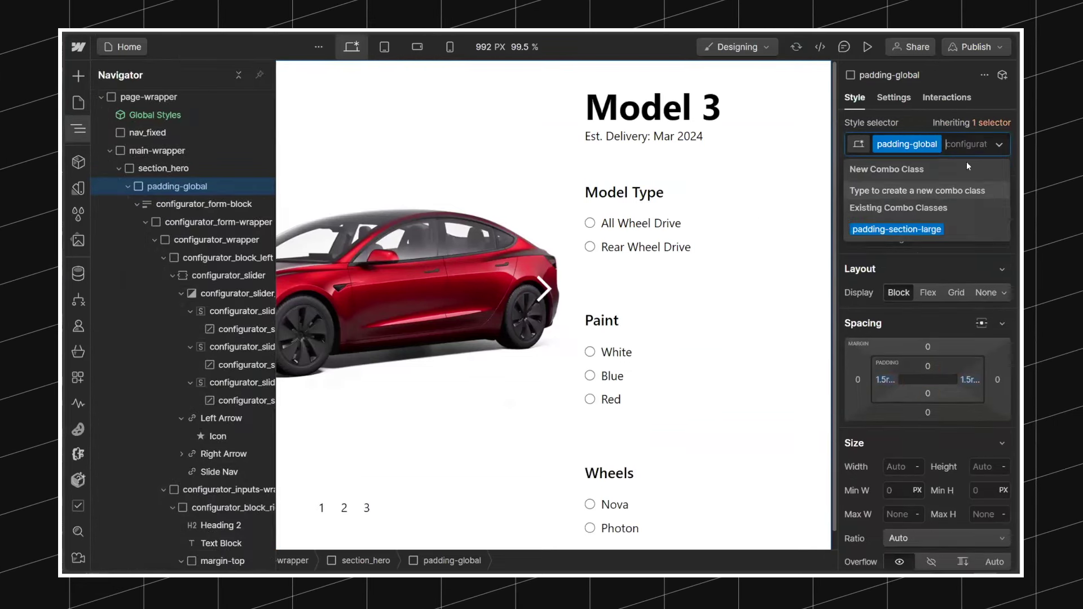
left_click(962, 66)
left_click(965, 48)
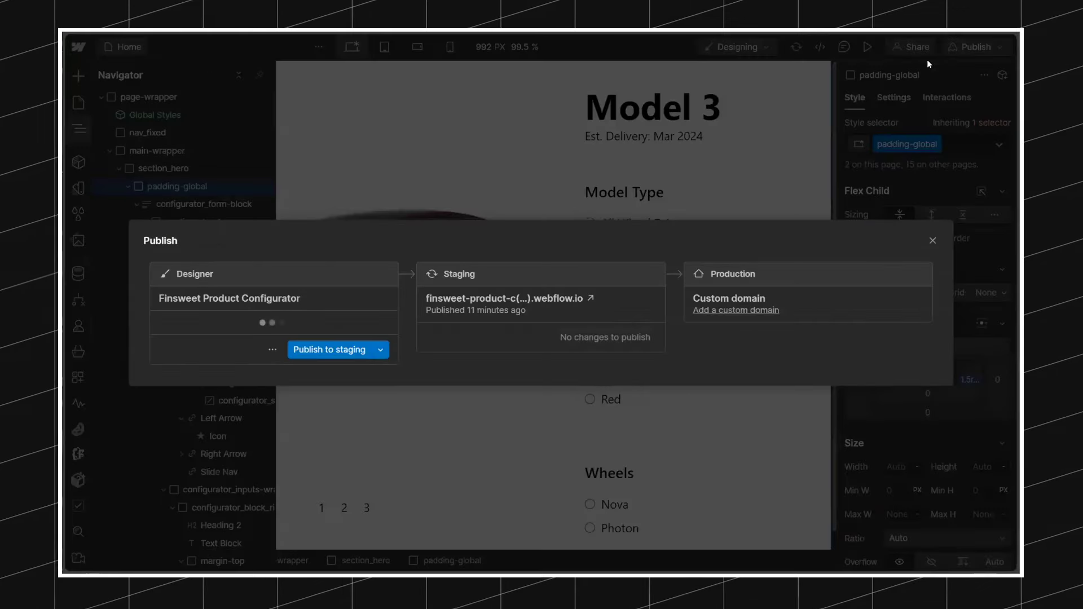
left_click(457, 193)
Step: Set the gap of the configurator_wrapper grid to 2.5 rem
left_click(574, 180)
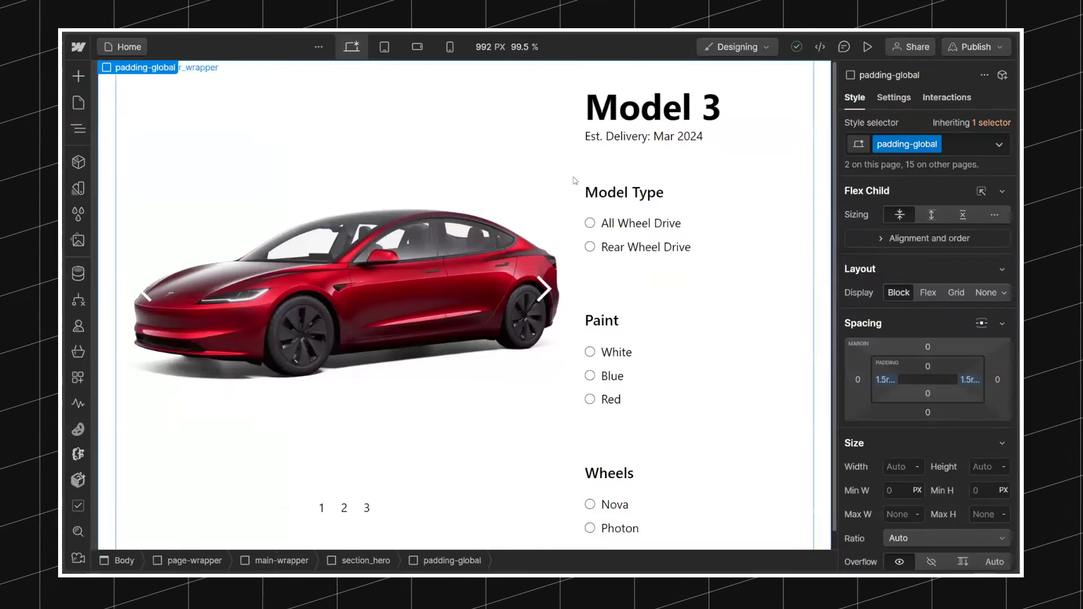
left_click(800, 70)
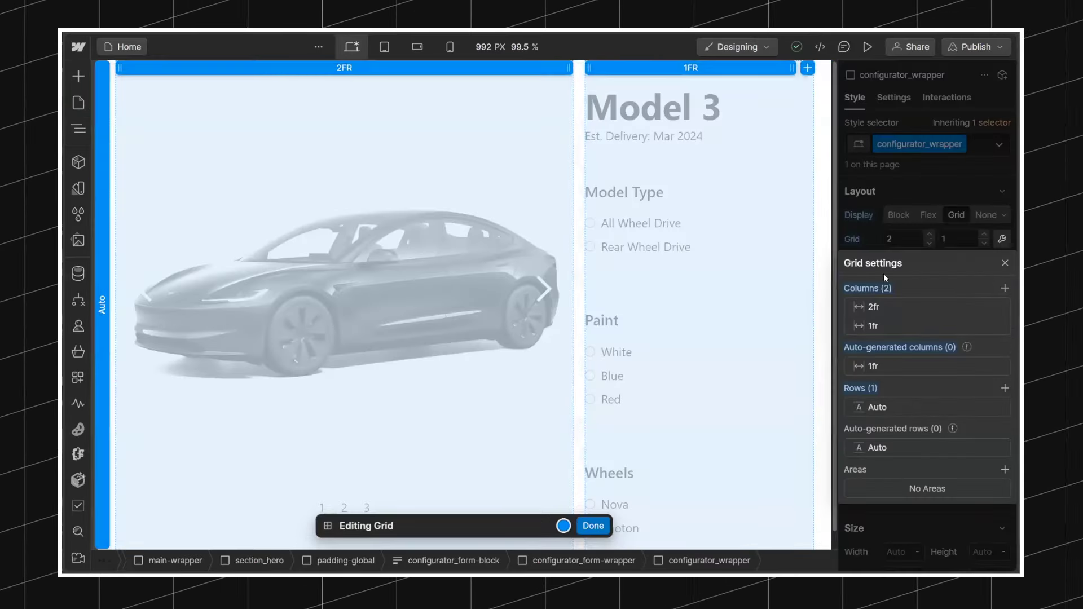
left_click(901, 236)
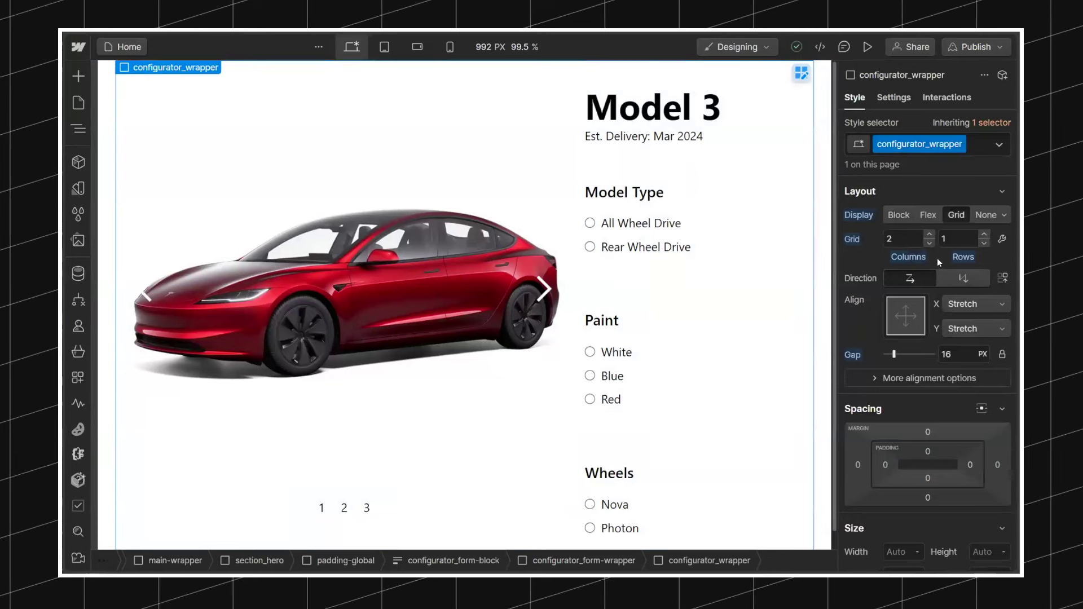
left_click(953, 350)
type("24")
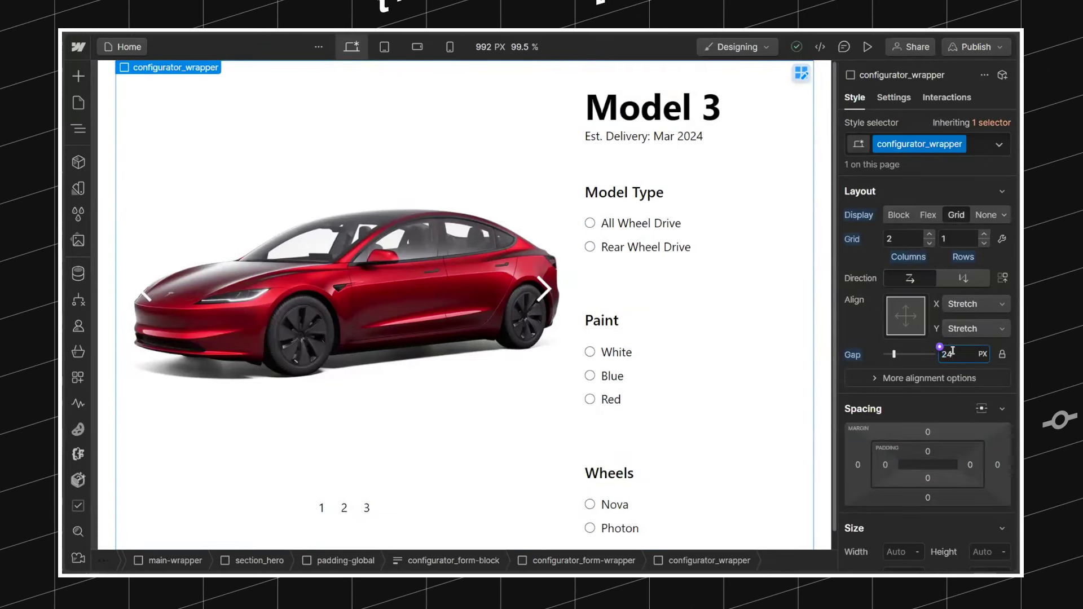
key("Return")
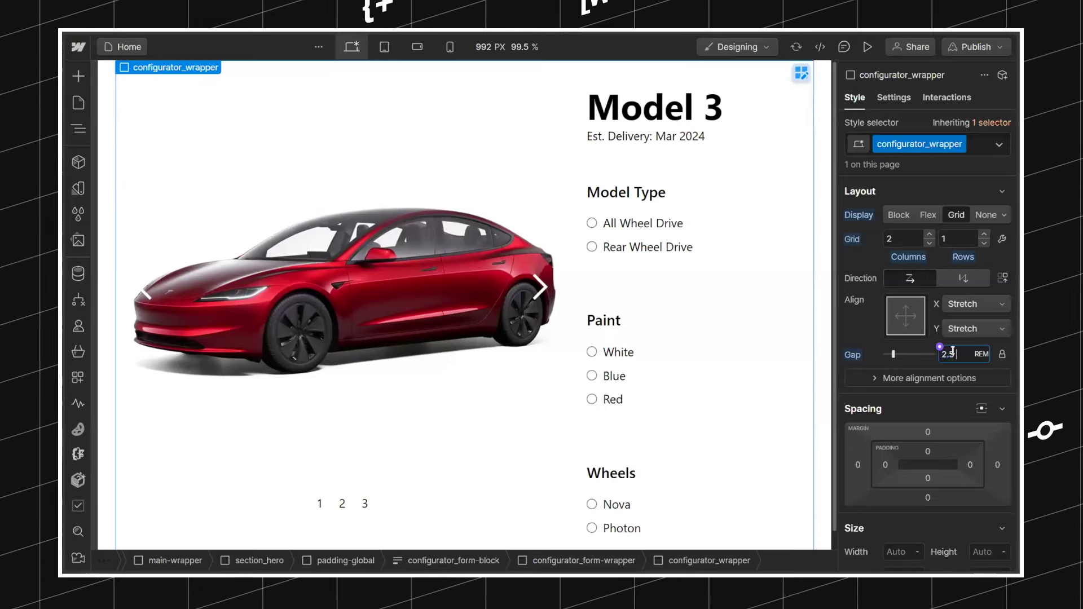
key("Return")
left_click(801, 73)
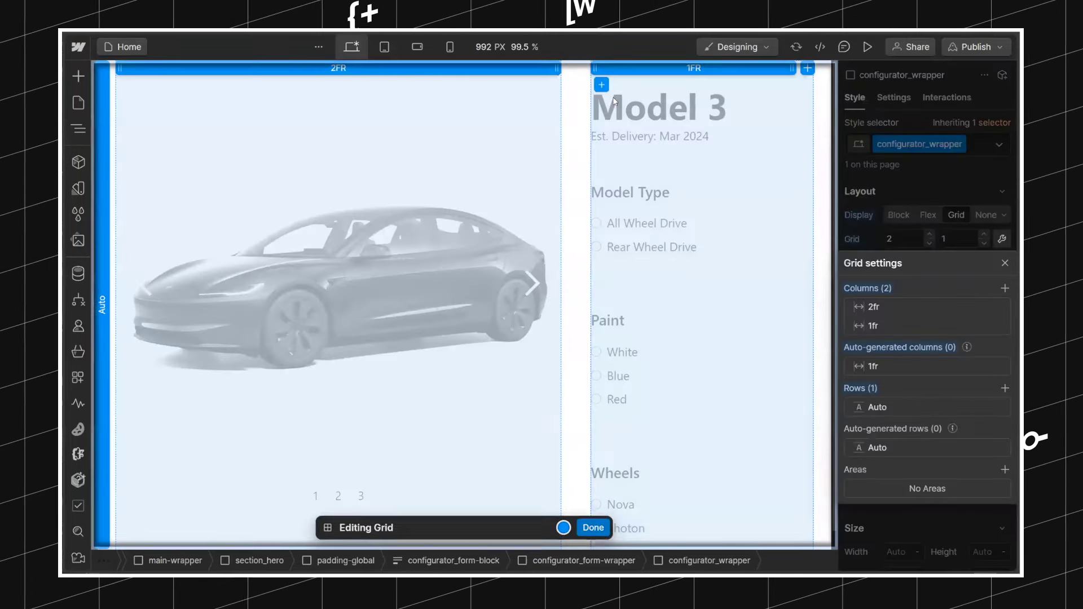
left_click_drag(570, 69, 598, 74)
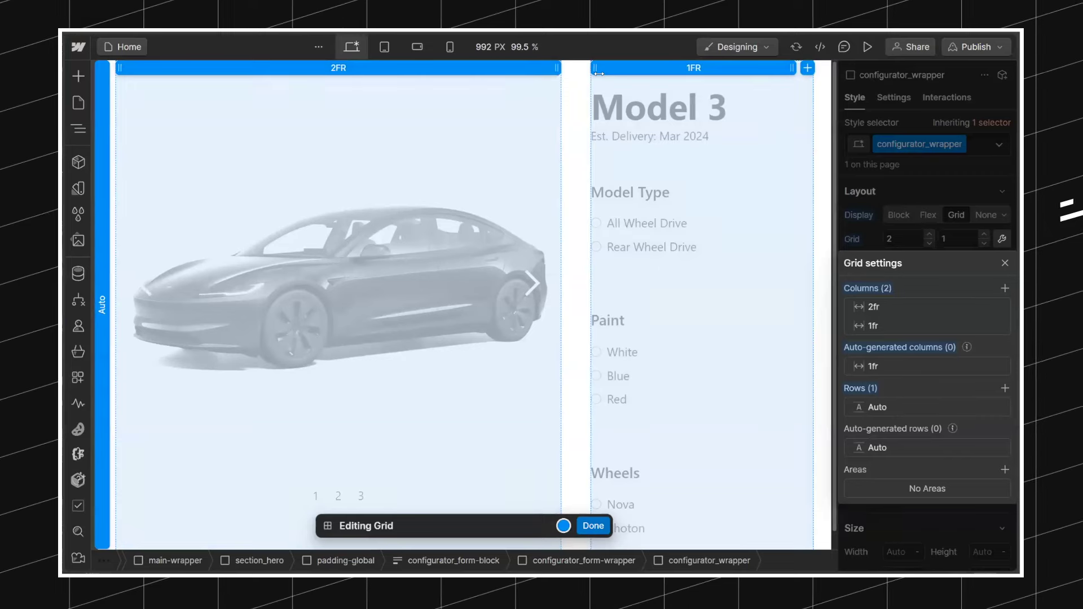
left_click(594, 527)
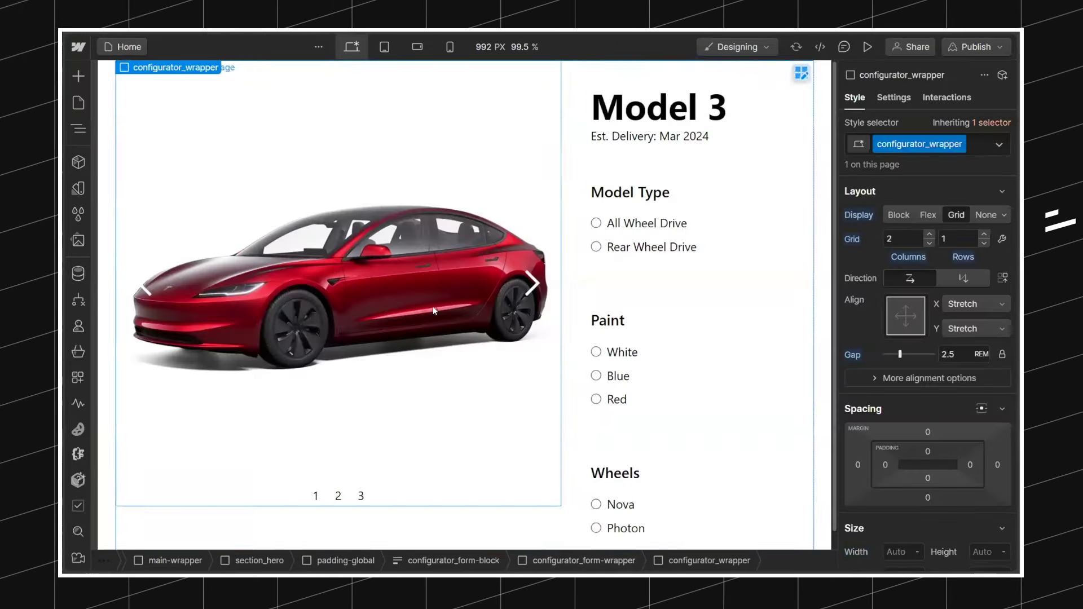
Step: Set the padding of configurator_slider_image to 40 px on all sides
left_click(433, 307)
left_click_drag(893, 301, 912, 304)
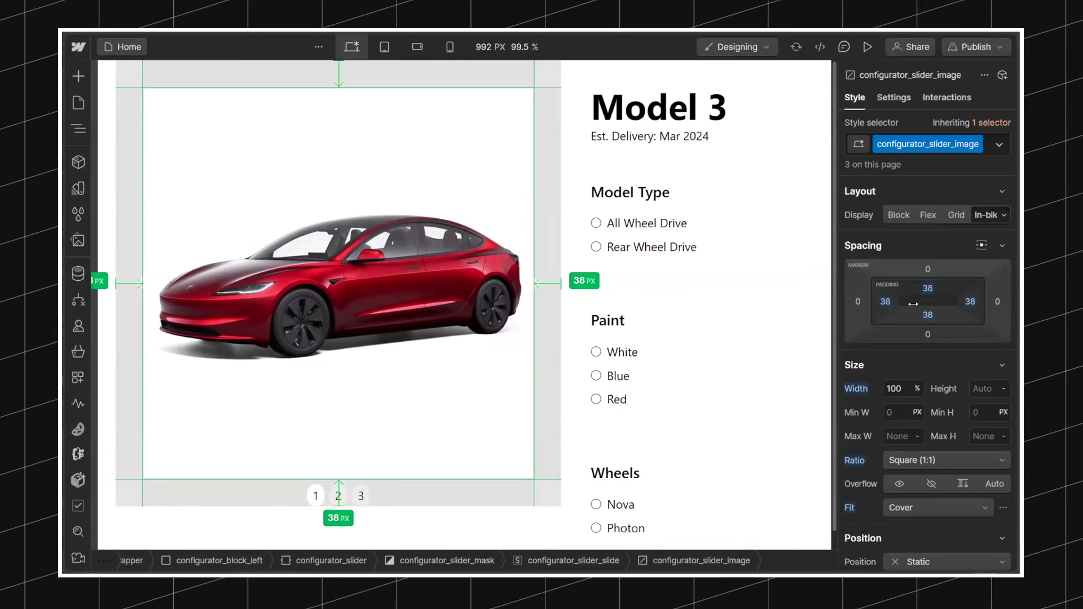
left_click(885, 303)
type("40")
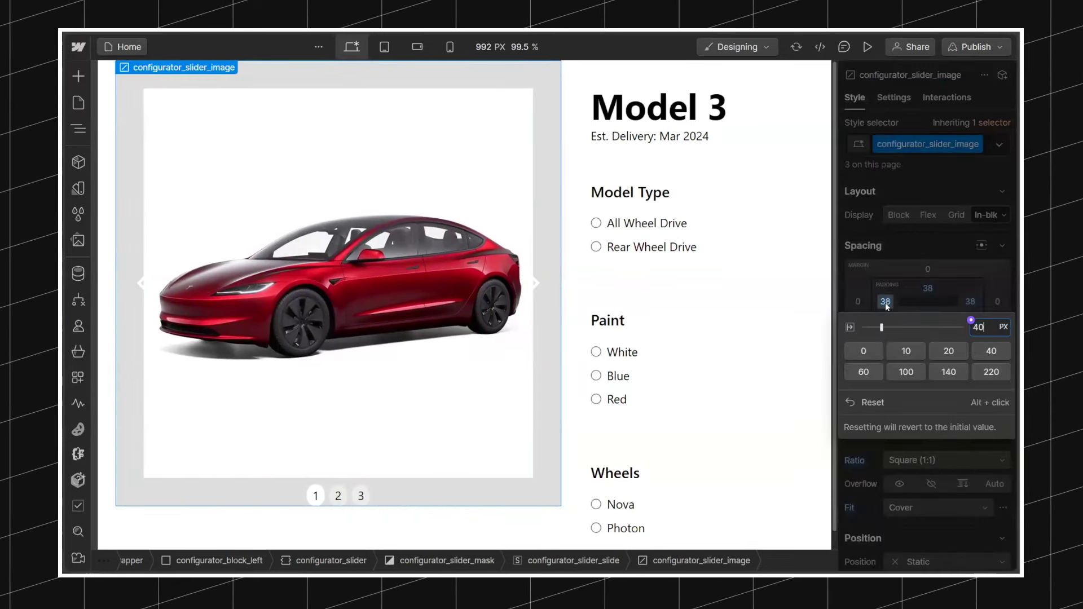
key("Return")
Step: Try to set the background color of configurator_slider_image to transparent
scroll(921, 364, "down", 10)
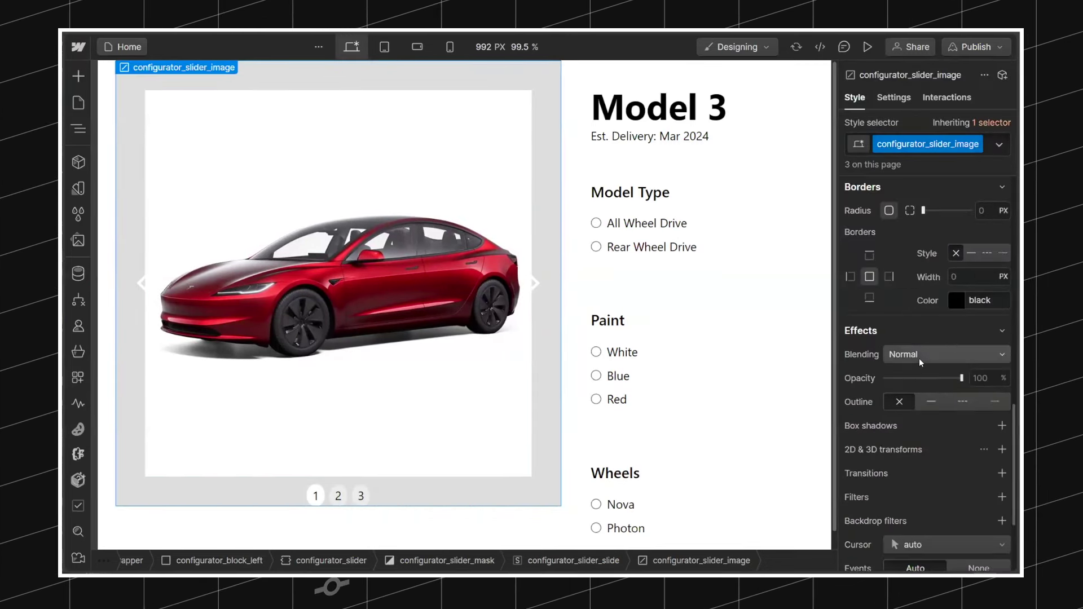
scroll(918, 361, "down", 3)
scroll(918, 358, "up", 7)
left_click(913, 354)
type("tra")
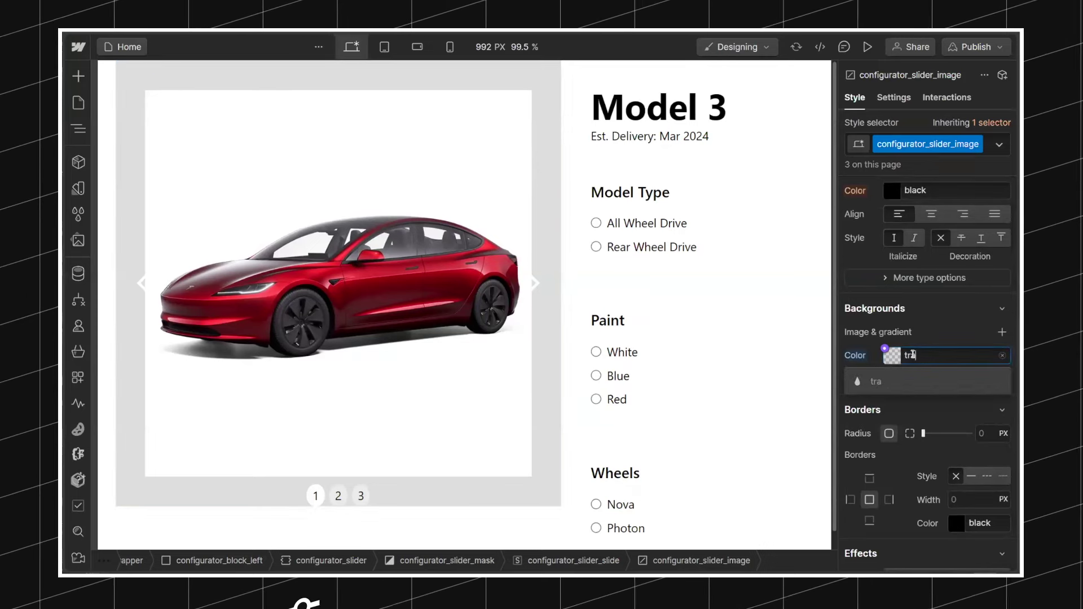
key("Return")
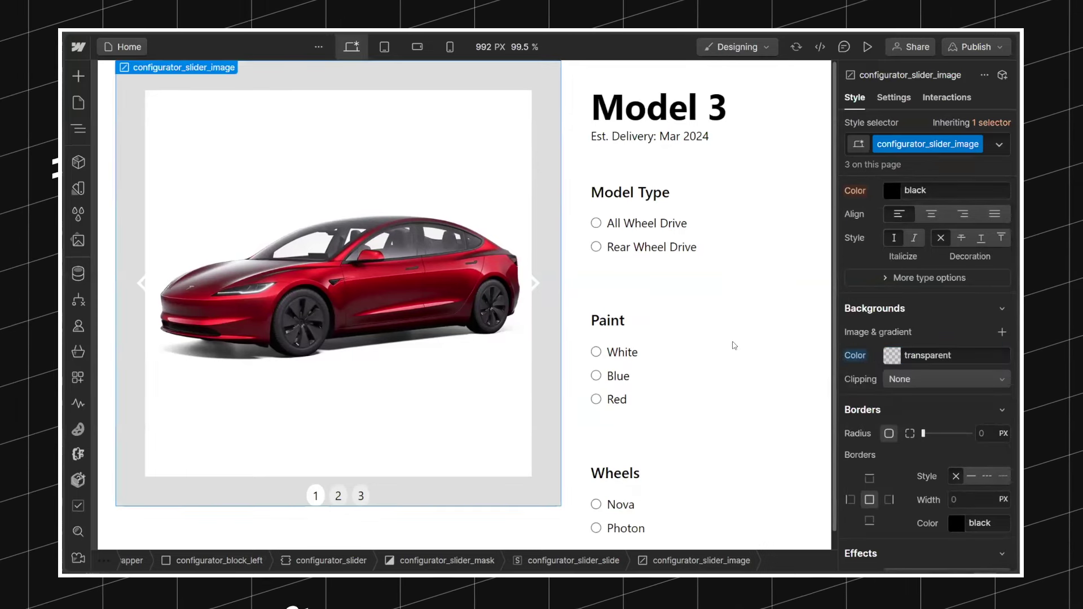
left_click(551, 319)
left_click(413, 355)
left_click(413, 355)
Step: Set the background color of the configurator_slider element to transparent in place of its grey fill
scroll(952, 402, "down", 5)
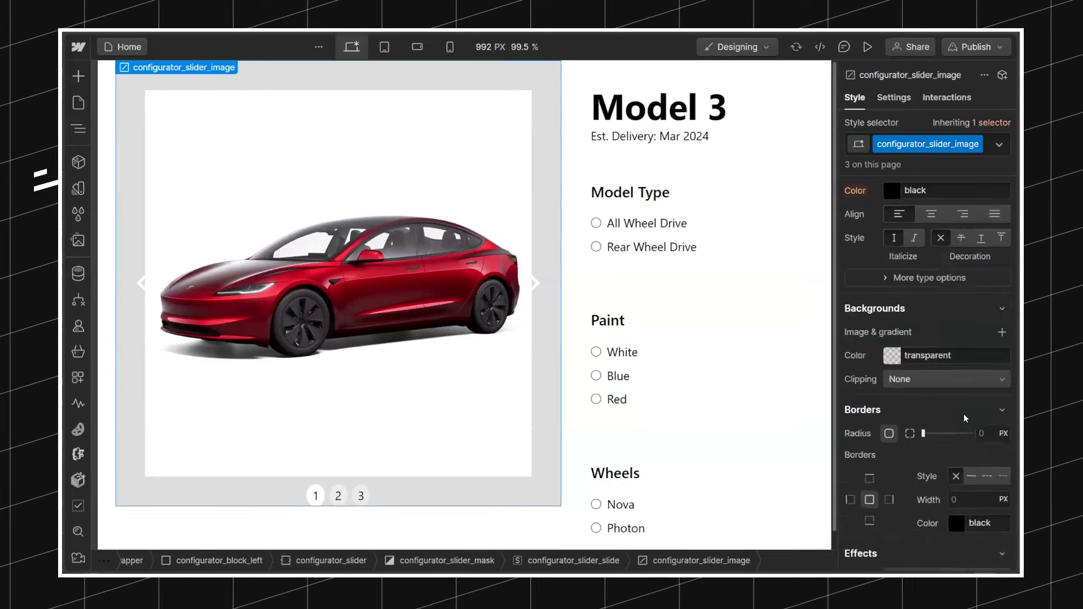
scroll(935, 390, "up", 4)
key("Escape")
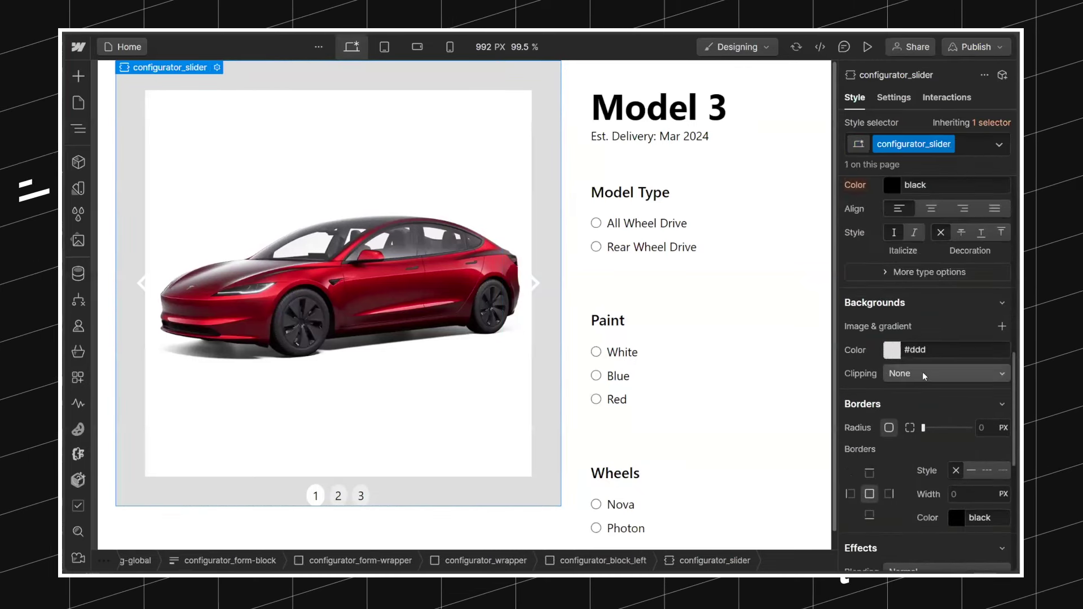
left_click(930, 346)
type("t")
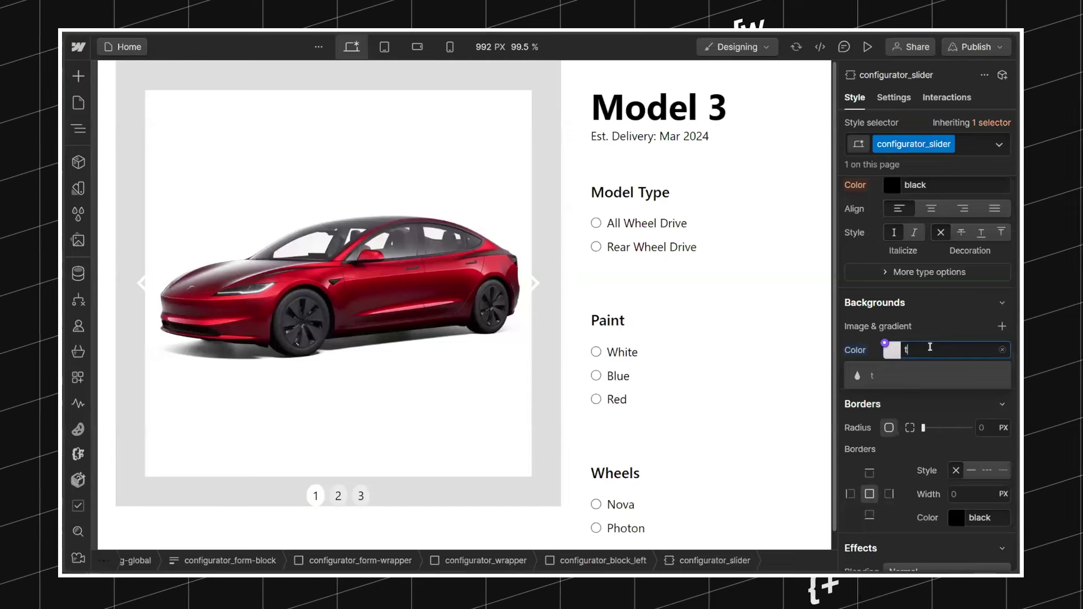
key("Return")
Step: Assign a new class named configurator_slider_arrow to the slider's right arrow
left_click(535, 321)
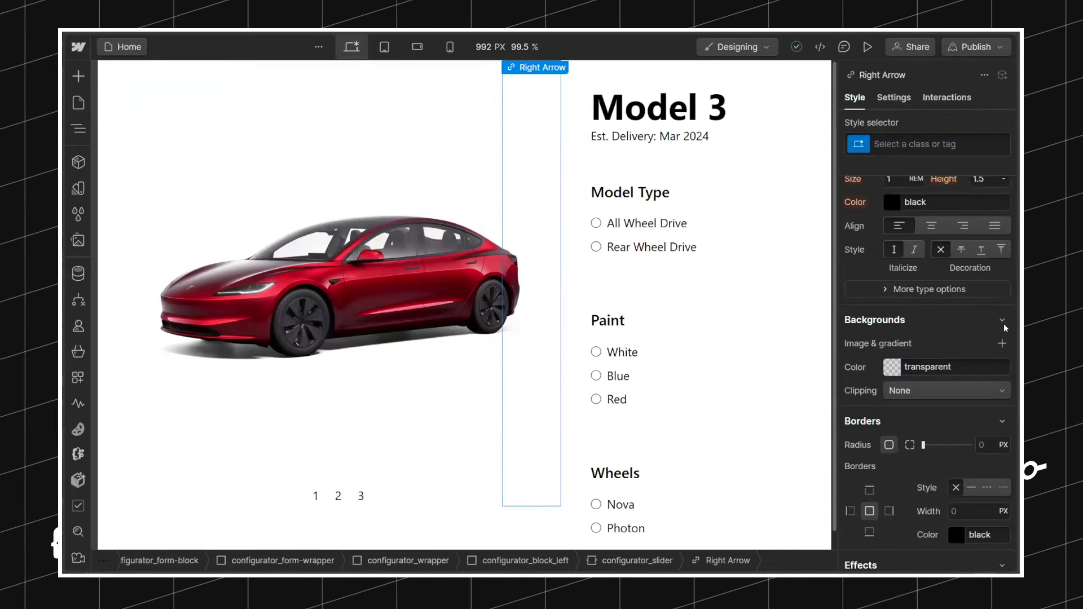
left_click(924, 143)
type("configurator_slider_")
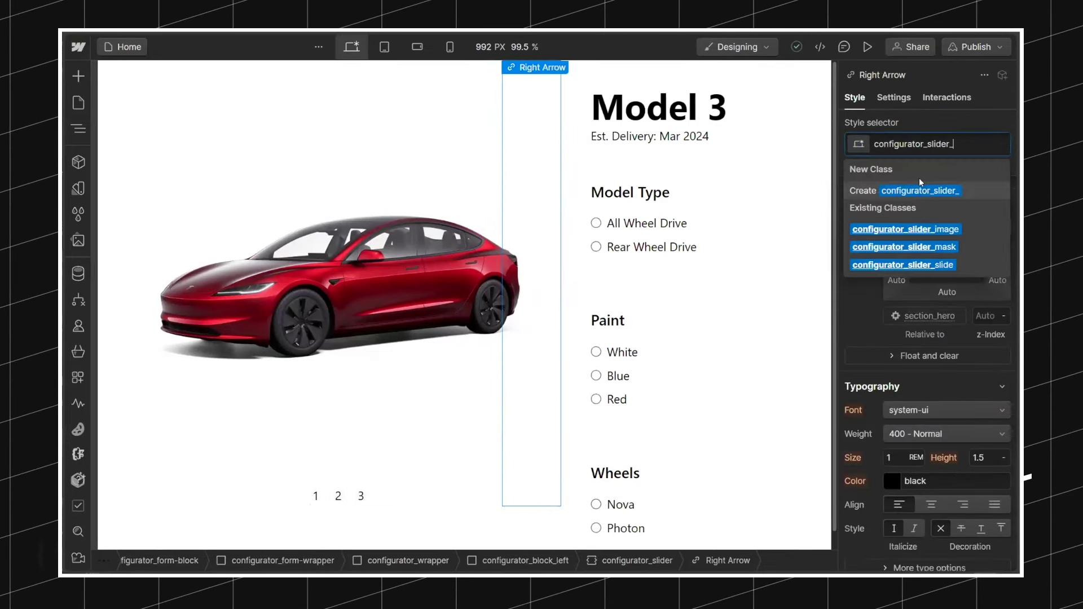
type("arrow")
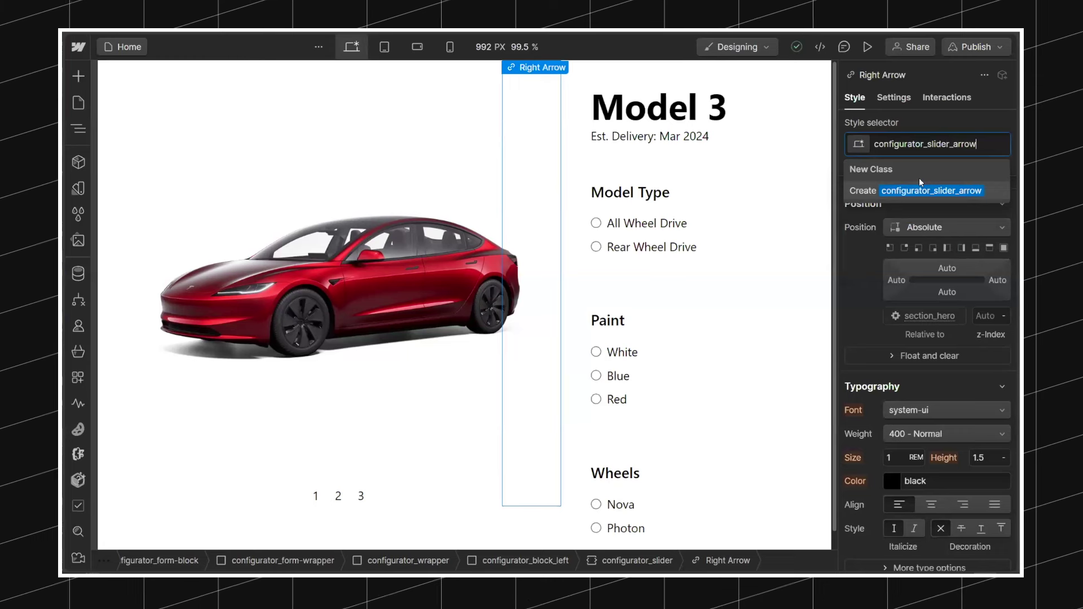
key("Return")
Step: Assign the configurator_slider_arrow class to the slider's left arrow, correcting the misspelled class name
left_click(133, 207)
left_click(929, 144)
type("configurator_slider_arrpw")
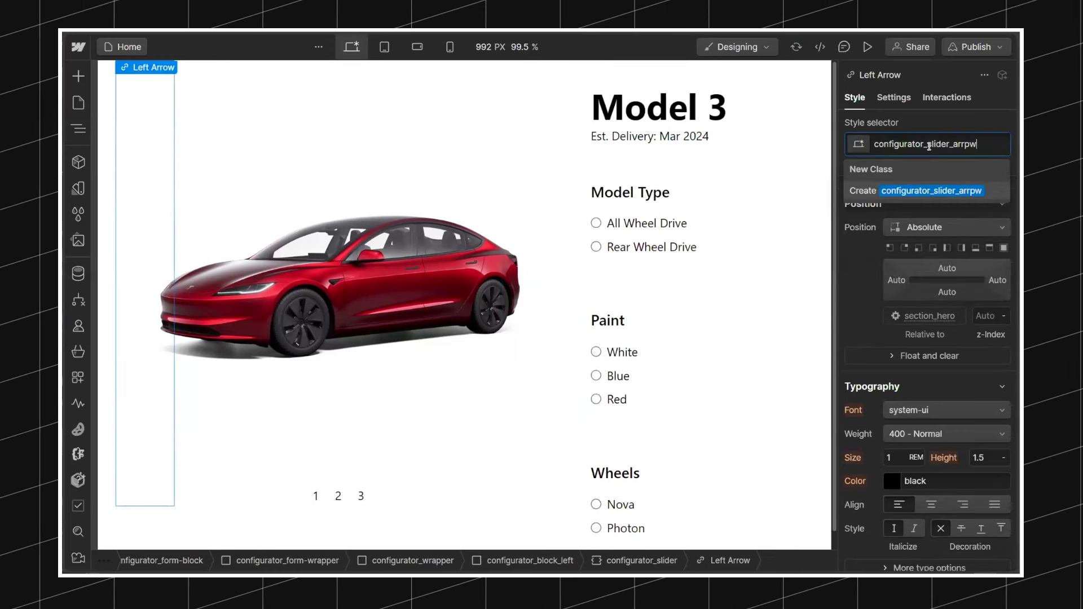
key("Return")
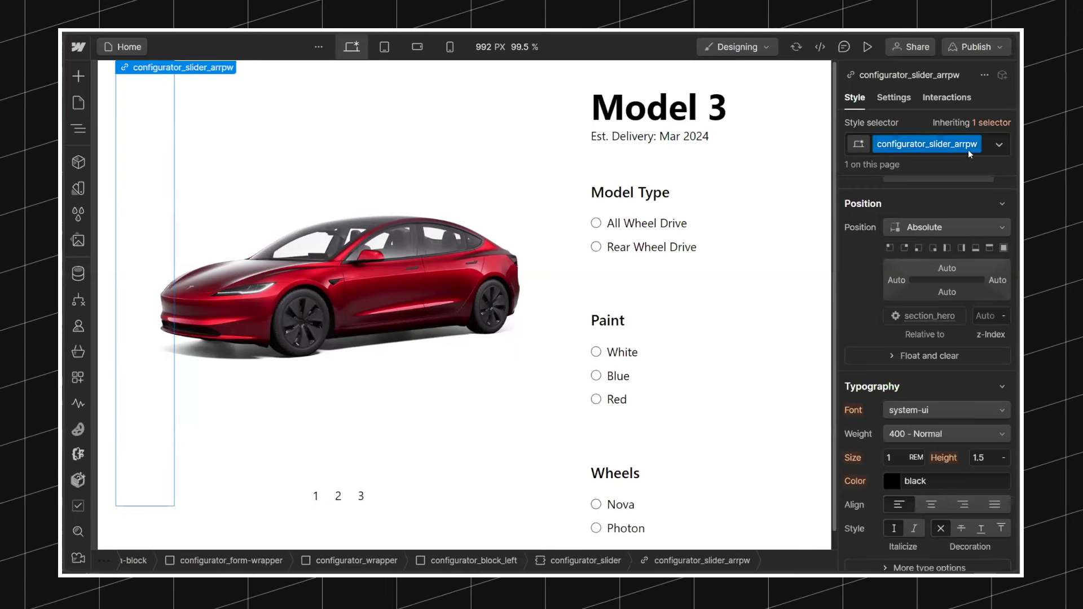
key("BackSpace")
key("BackSpace")
key("BackSpace")
key("BackSpace")
key("BackSpace")
key("BackSpace")
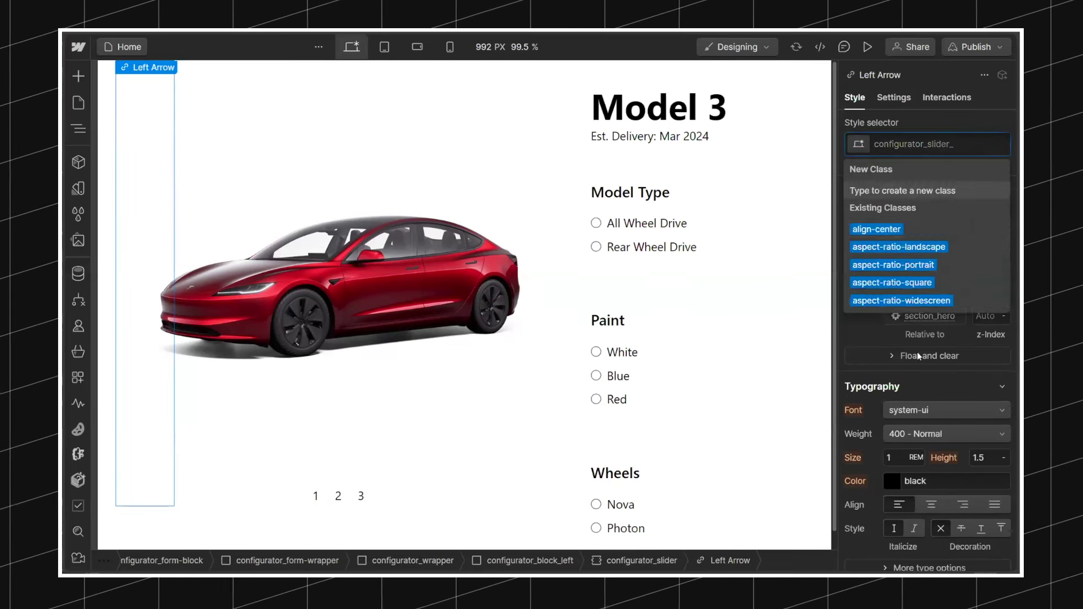
type("arrow")
key("Return")
Step: Set the text color of configurator_slider_arrow to the text primary variable
left_click(884, 381)
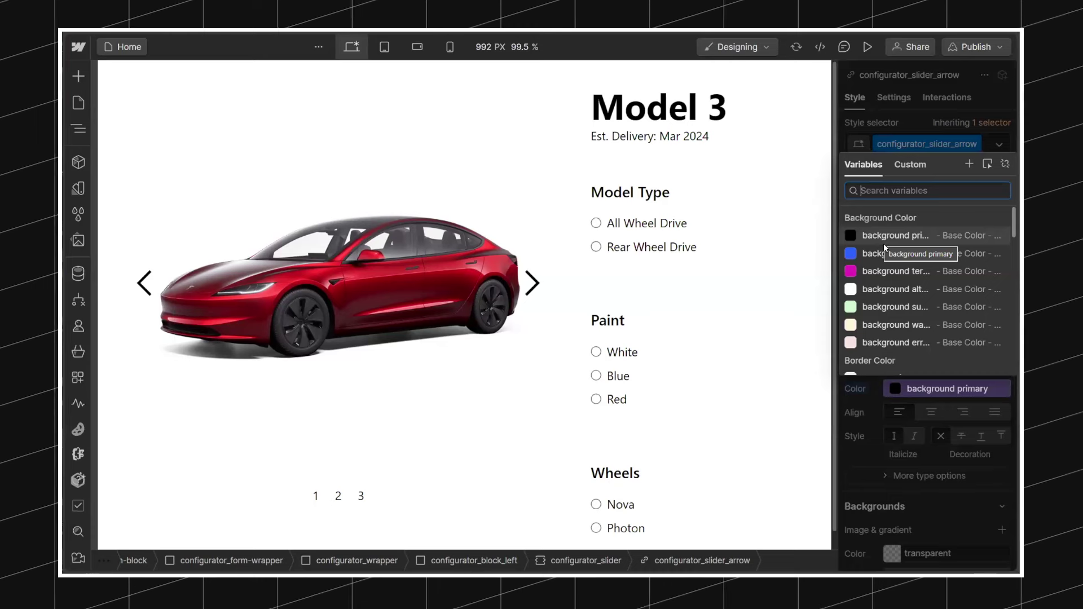
type("t")
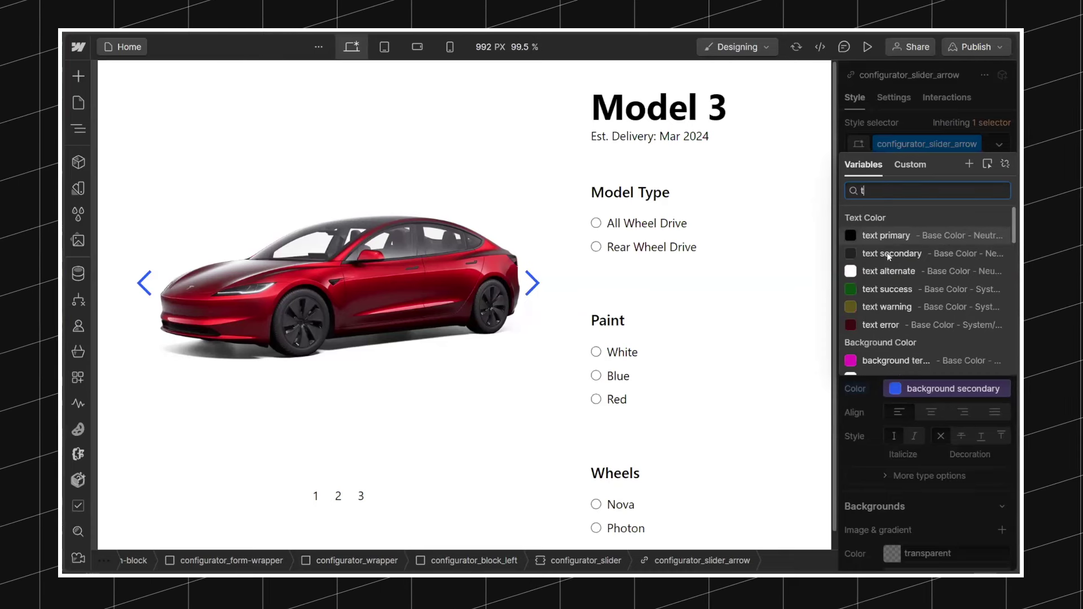
left_click(528, 307)
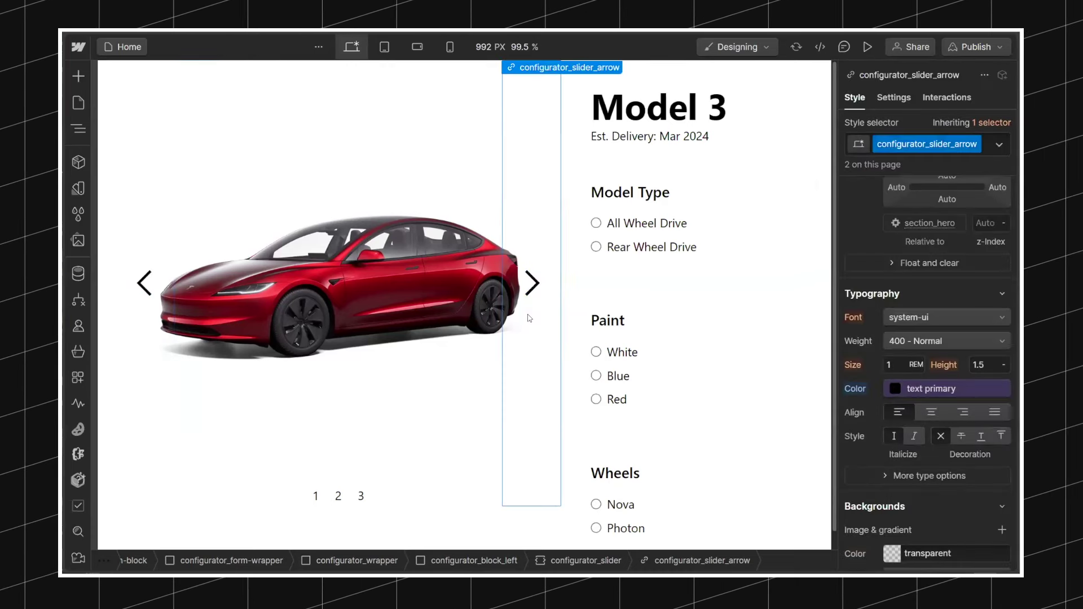
Step: Set the padding of configurator_slider_image to 4 rem on all sides
left_click(424, 366)
left_click_drag(884, 303, 889, 301)
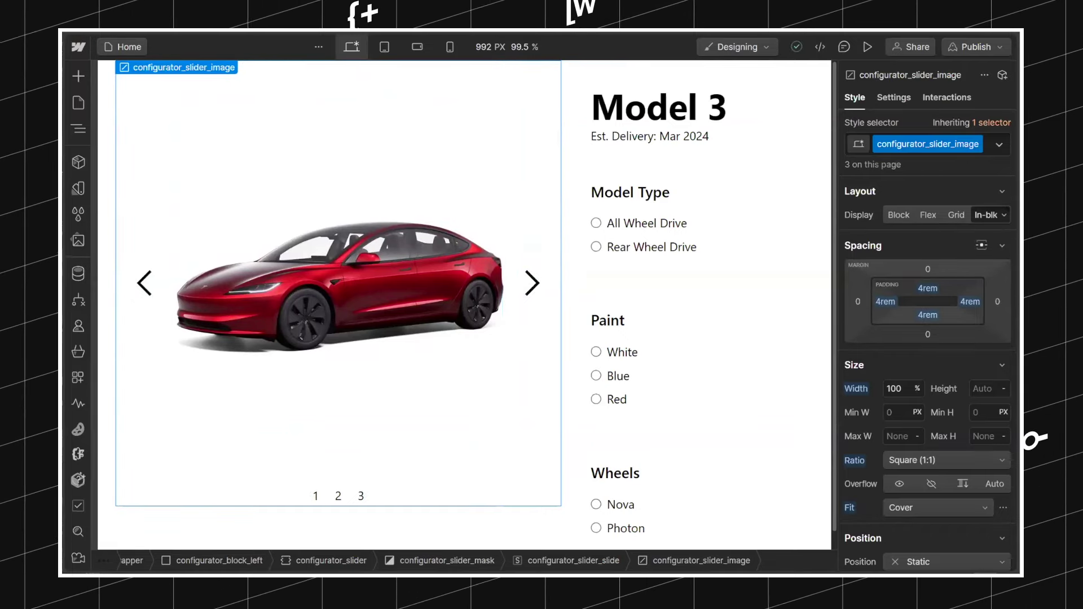
Step: Publish the site with the updated slider styling
key("shift+p")
left_click(316, 351)
left_click(361, 147)
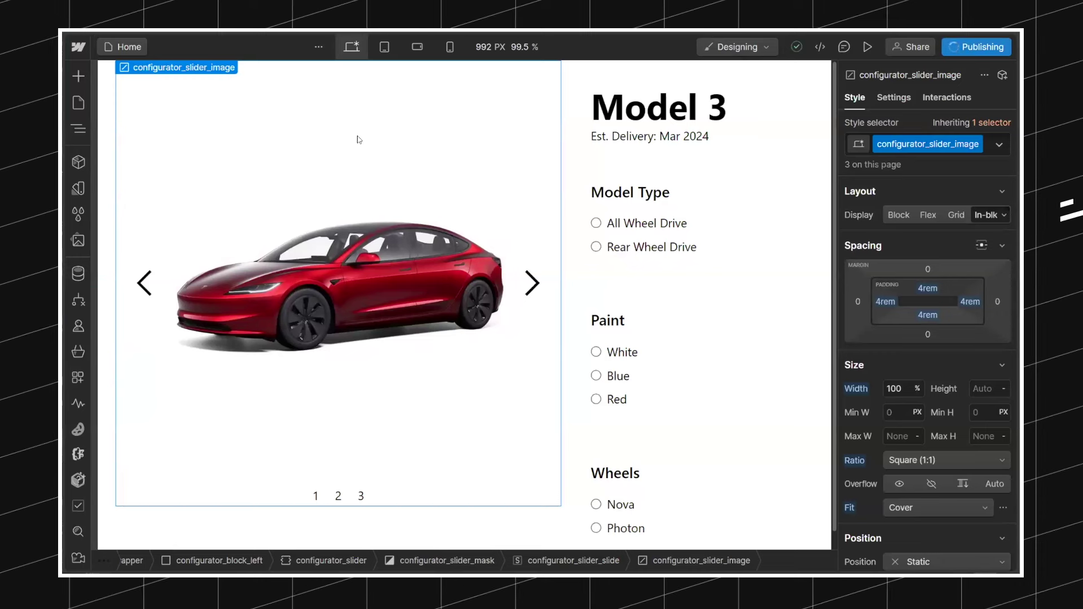
Step: Create a new CMS collection named Tesla Combinations with only the basic name and slug fields
left_click(78, 275)
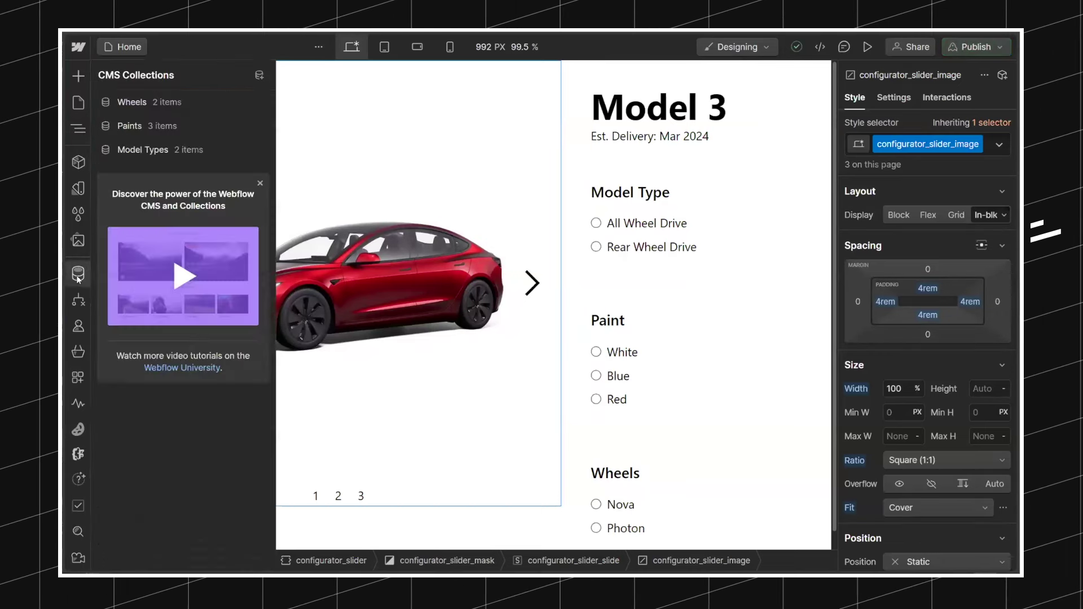
left_click(258, 77)
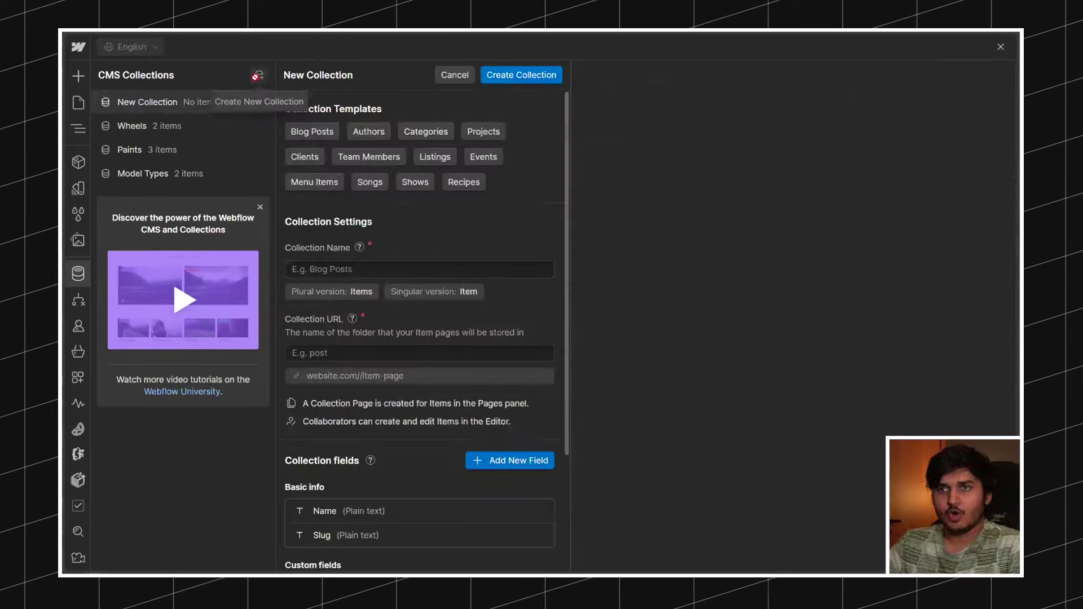
left_click(332, 271)
type("Tes")
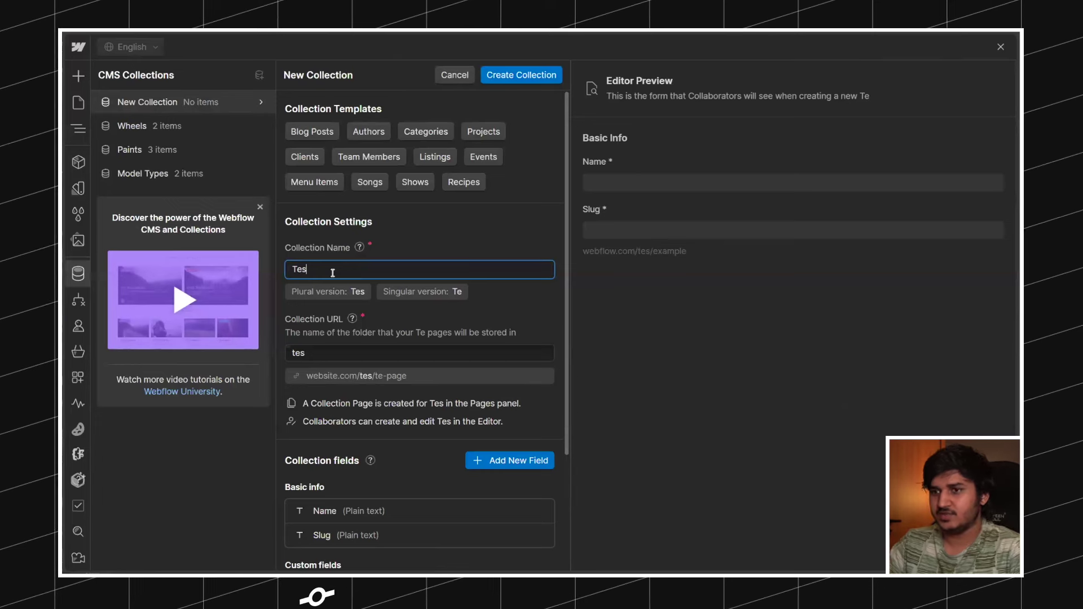
type("la Combinations")
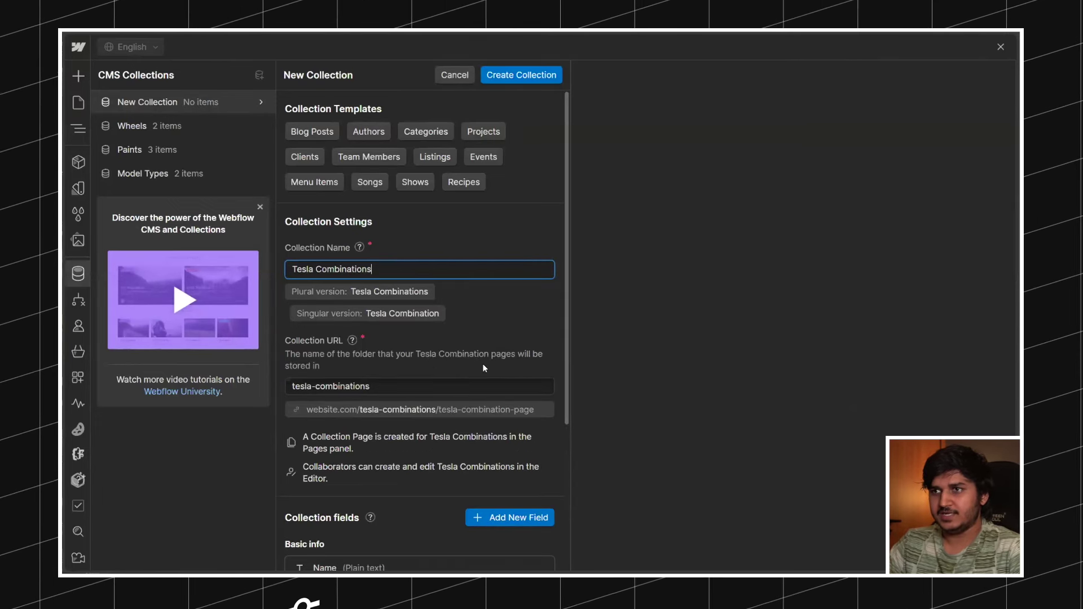
key("Return")
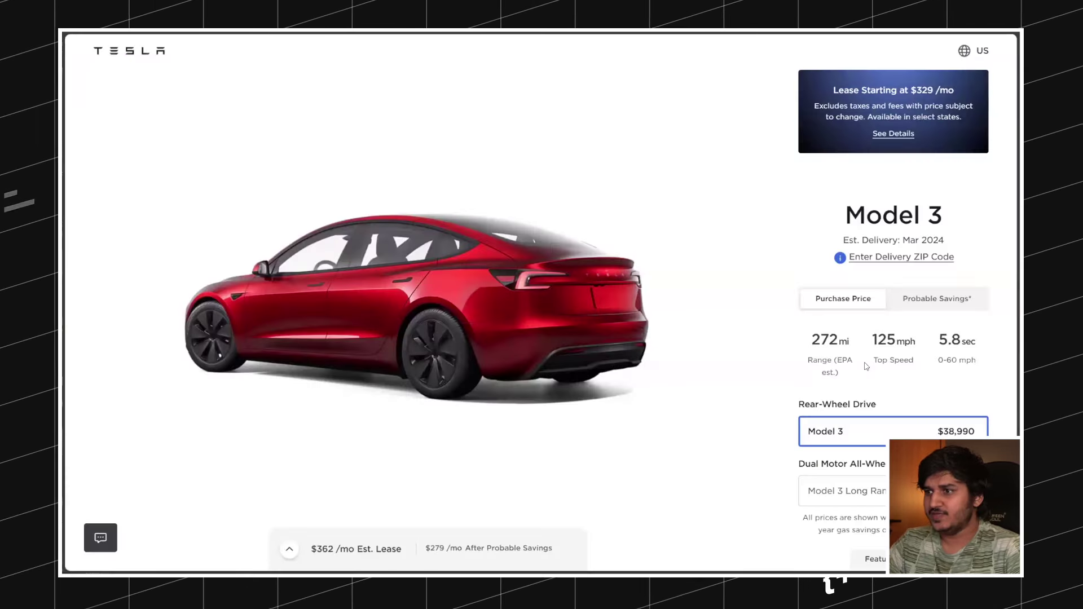
Step: Switch to Tesla's Model 3 configurator page and examine its drive, paint and wheel options
scroll(893, 226, "down", 4)
scroll(914, 333, "down", 4)
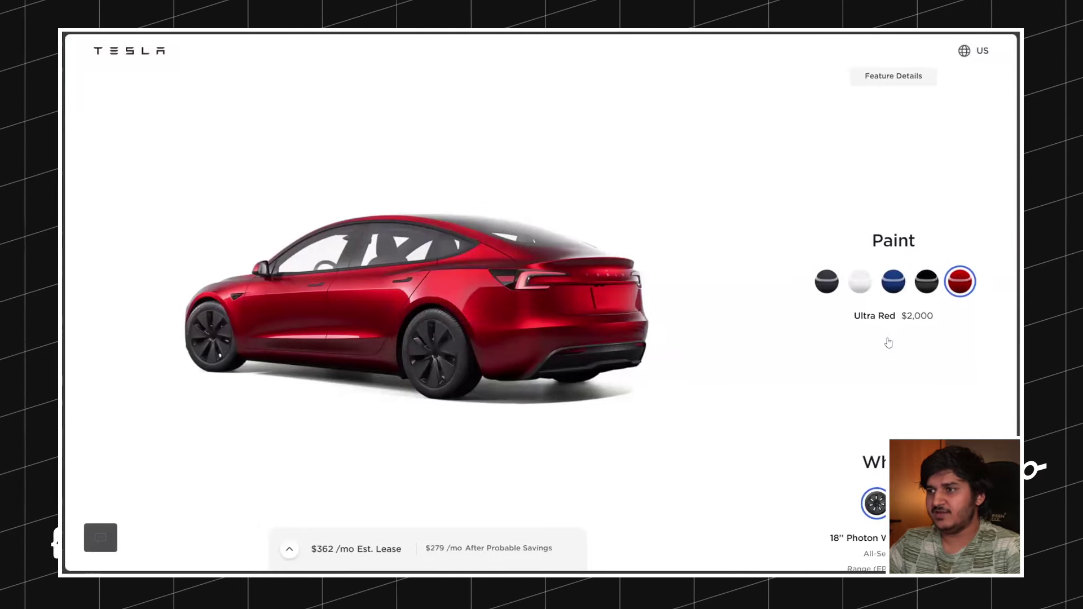
scroll(888, 342, "down", 3)
scroll(946, 334, "down", 5)
scroll(938, 329, "up", 9)
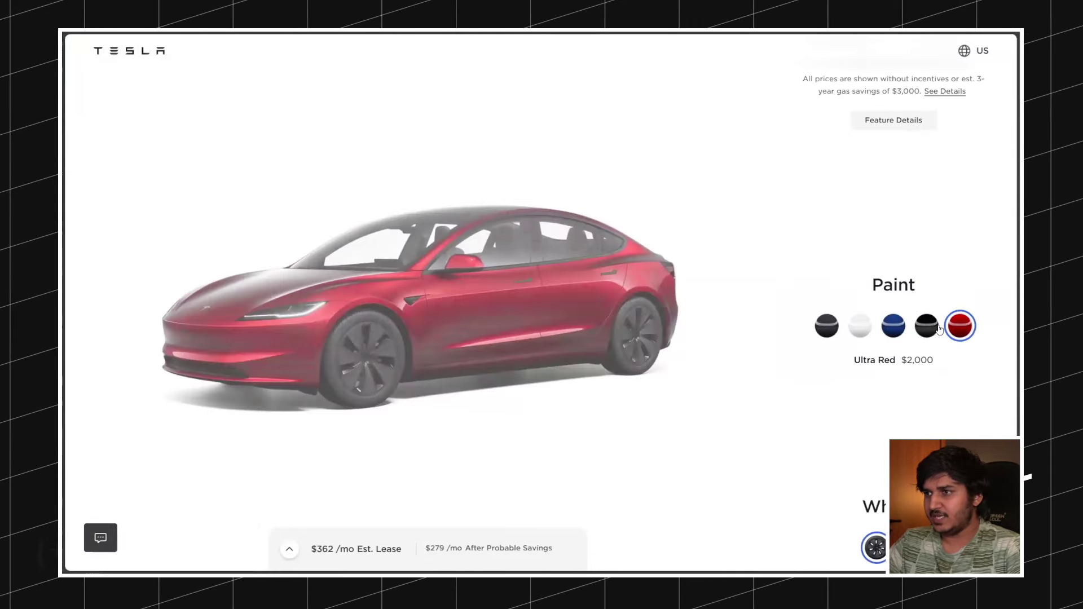
scroll(938, 329, "up", 3)
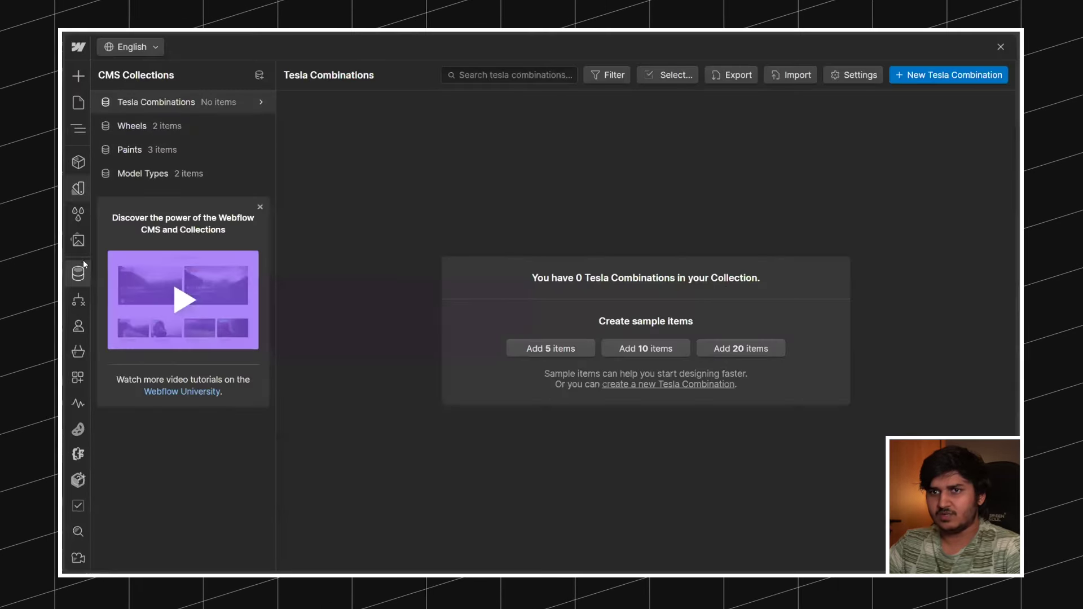
Step: Review the form's option groups on the canvas and the items in the Paints and Wheels collections
left_click(79, 273)
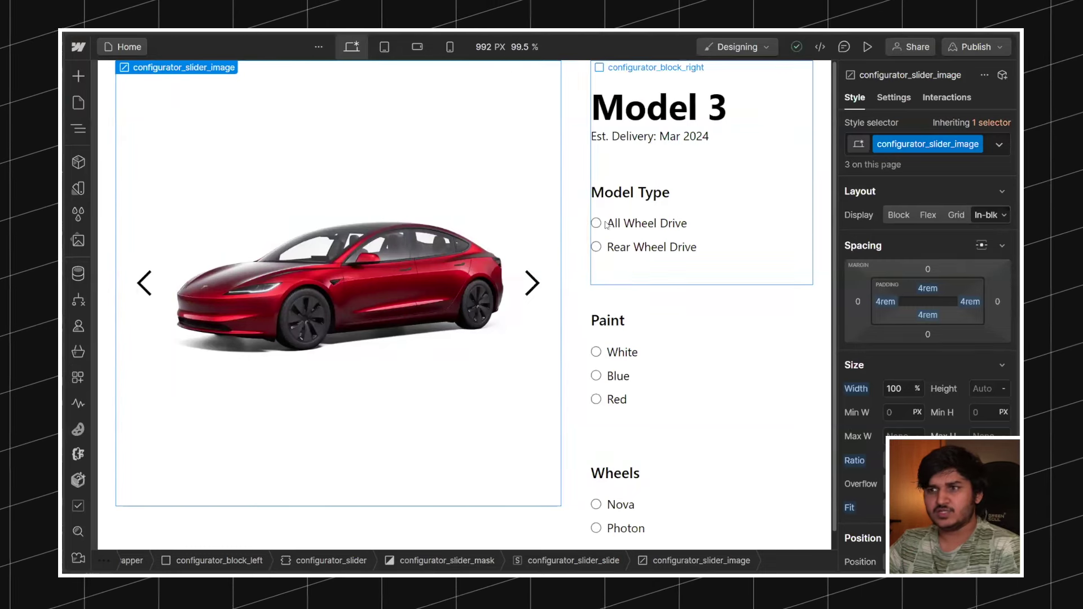
scroll(613, 223, "down", 1)
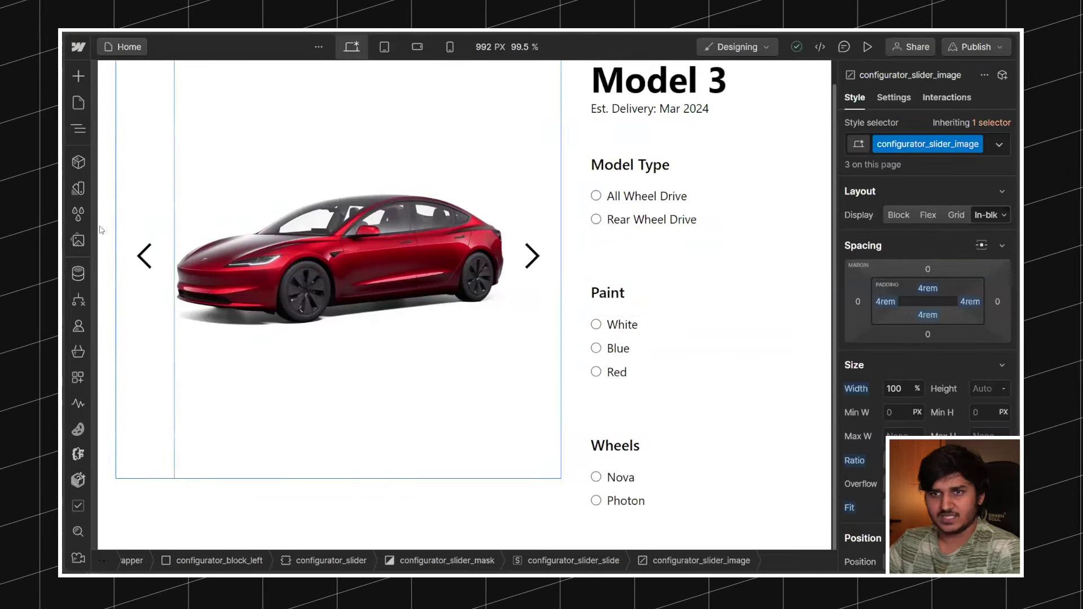
left_click(83, 275)
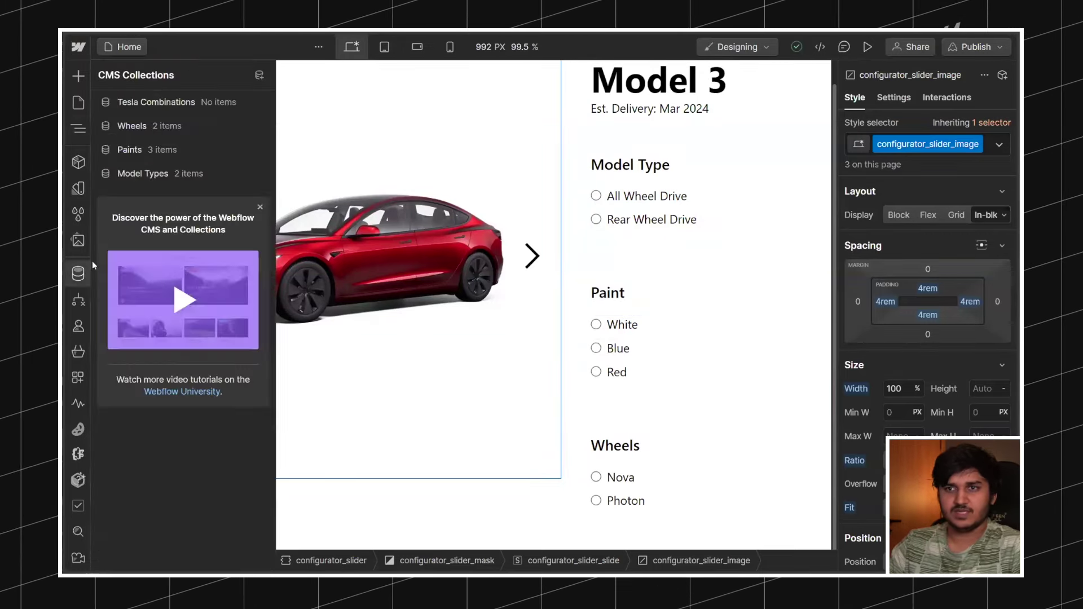
left_click(213, 152)
left_click(208, 130)
left_click(203, 147)
left_click(194, 130)
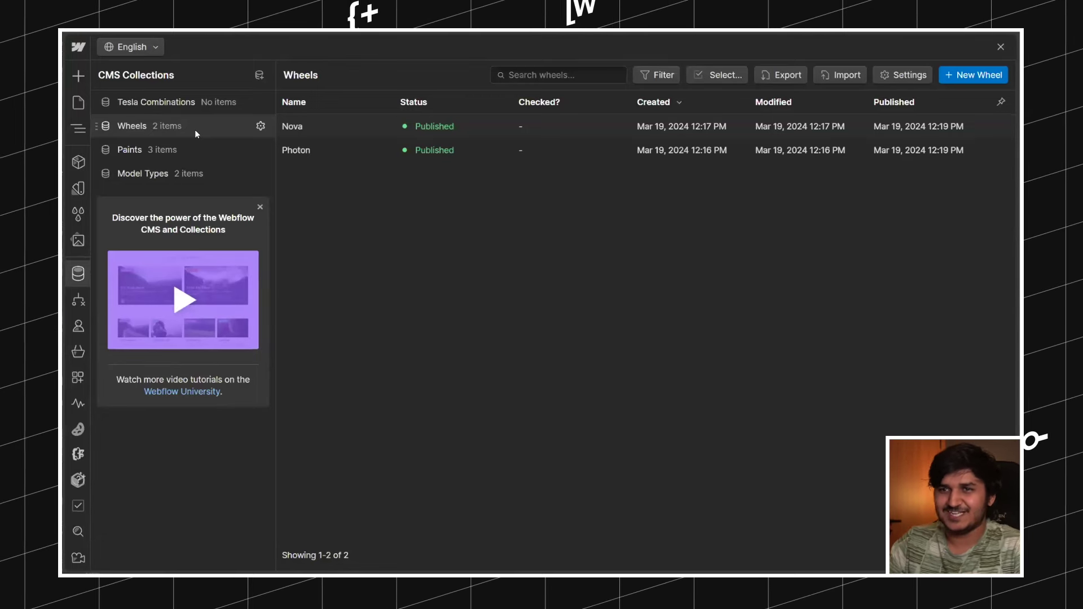
Step: Create an item named Red Photon in the Tesla Combinations collection, consulting Tesla's page for the paint and wheel options
left_click(195, 111)
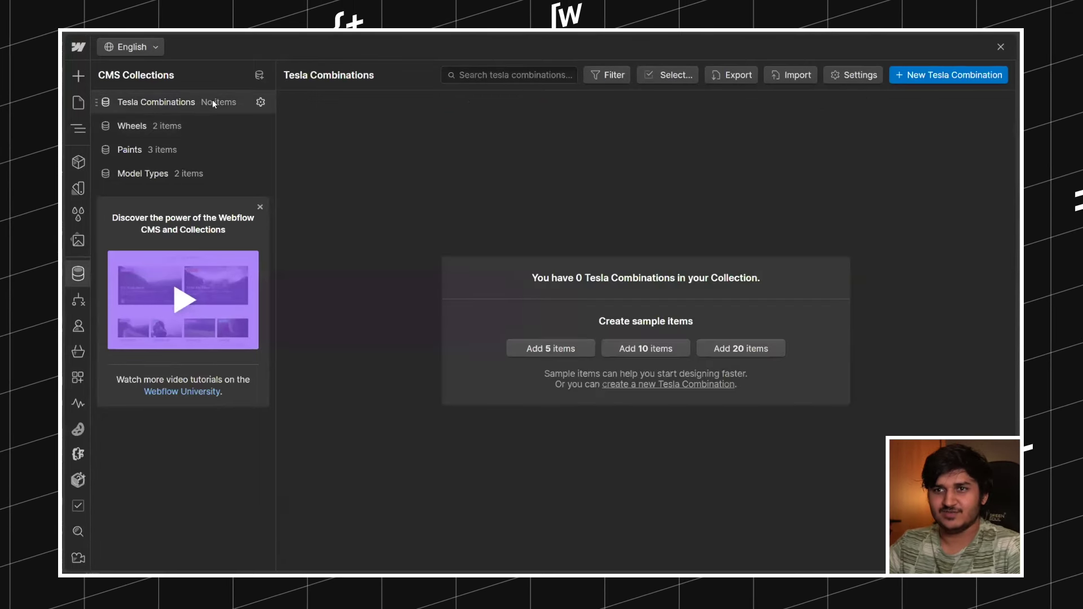
left_click(912, 75)
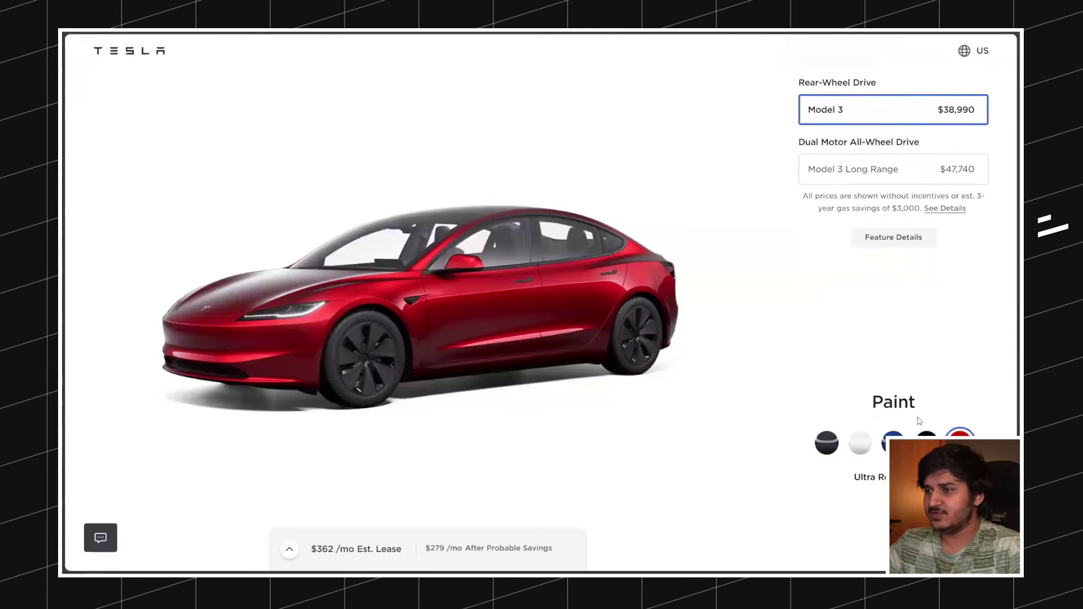
scroll(918, 420, "down", 5)
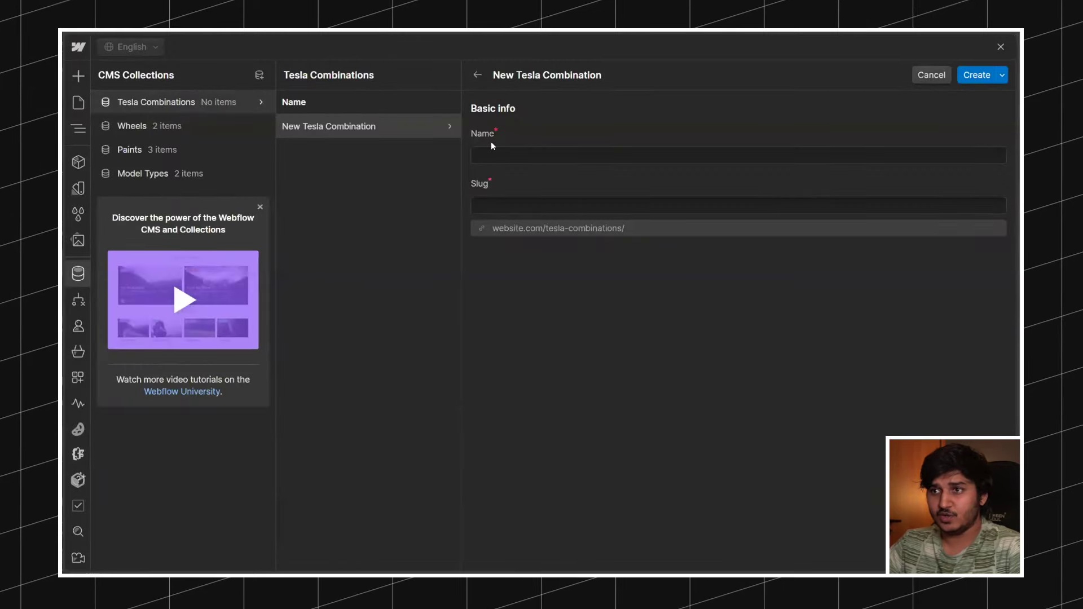
left_click(496, 148)
type("Re")
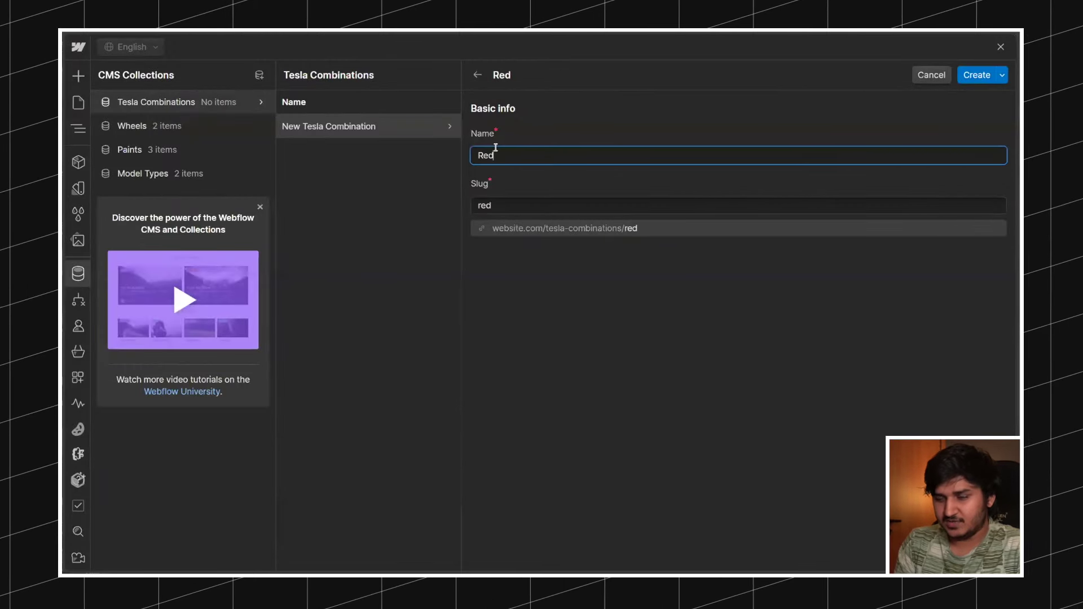
type("d")
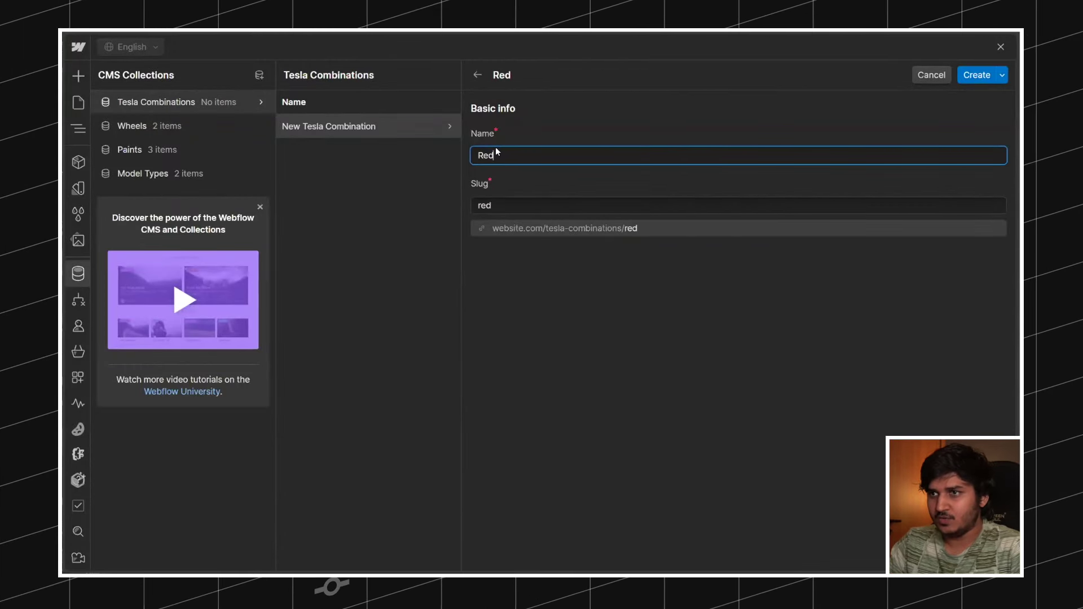
type(" Photon")
left_click(970, 79)
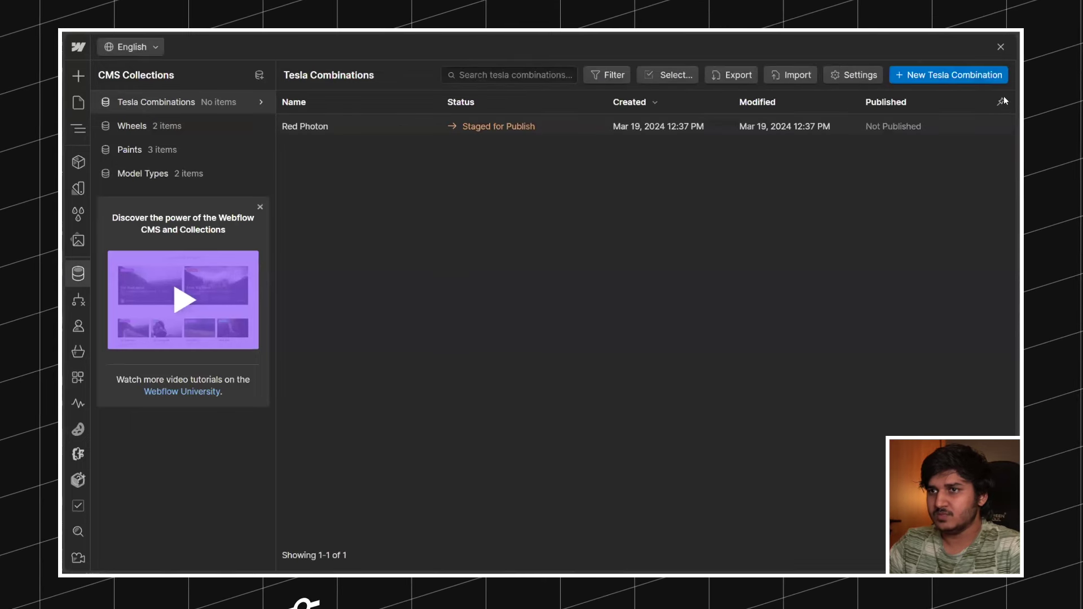
Step: Add a Red Nova item to the Tesla Combinations collection
left_click(982, 76)
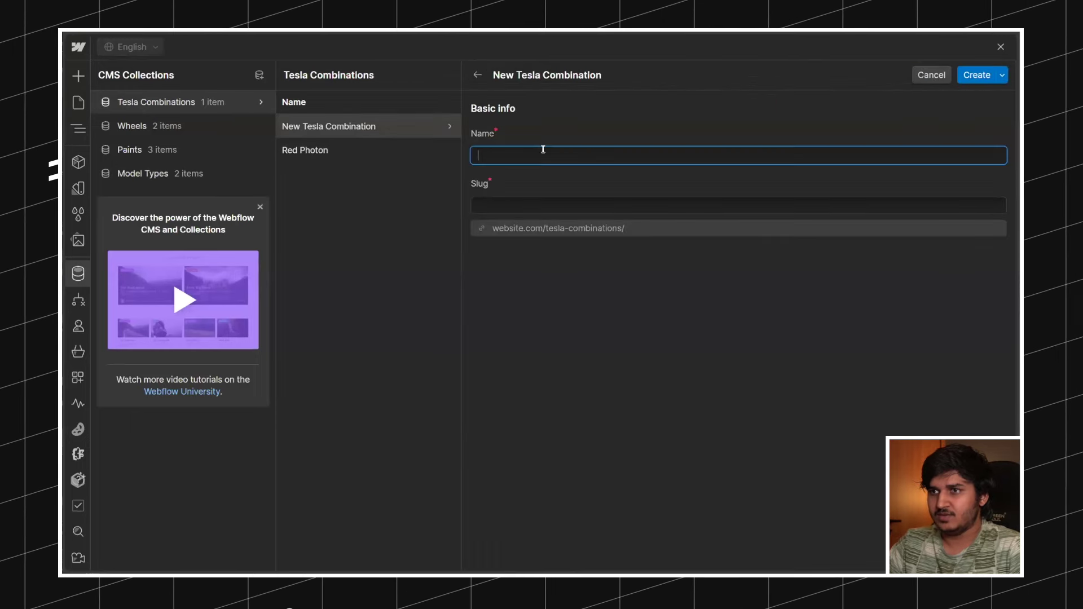
type("Red")
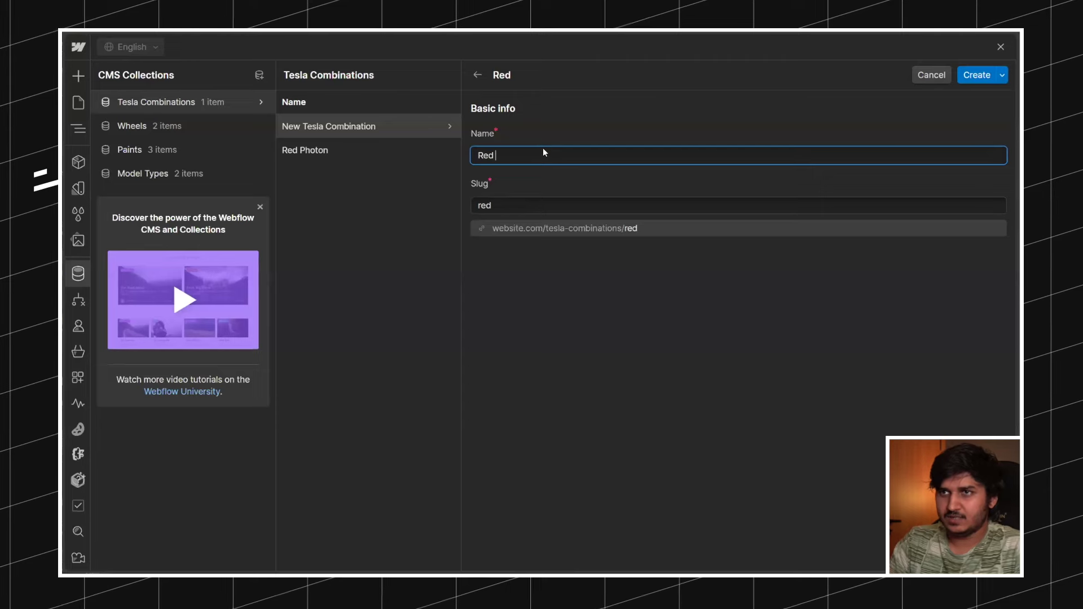
type(" Nova")
key("Return")
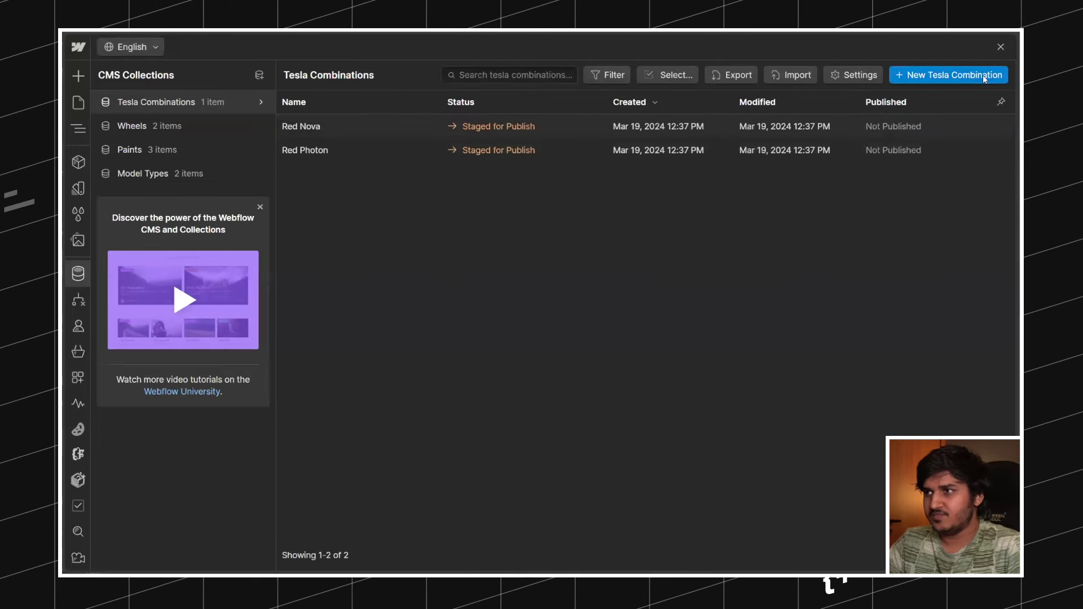
Step: Add a Blue Photon item to the Tesla Combinations collection
left_click(594, 154)
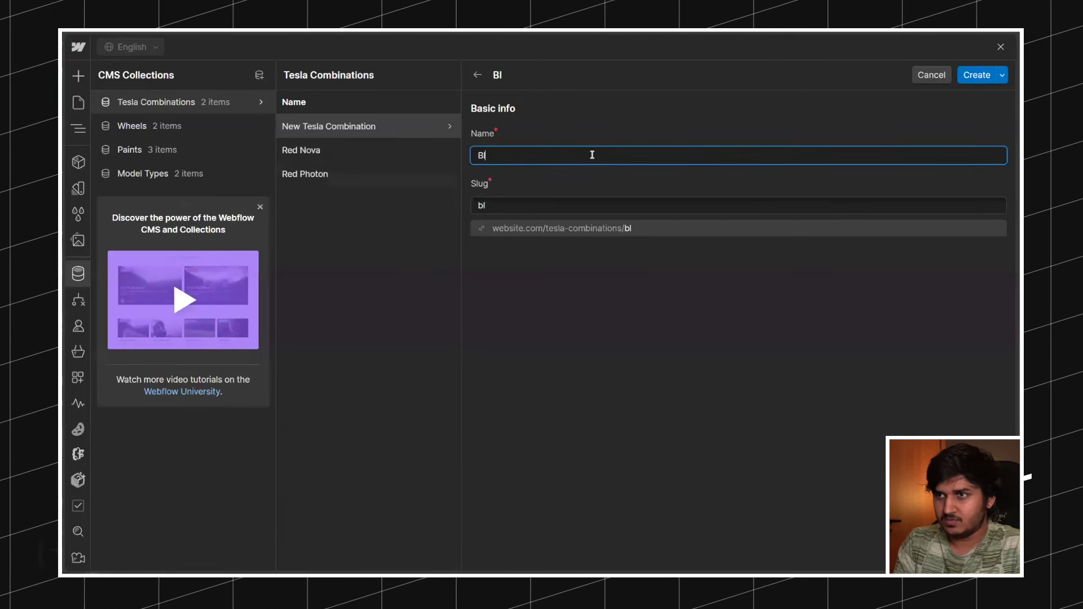
type("Blue Photon")
left_click(975, 73)
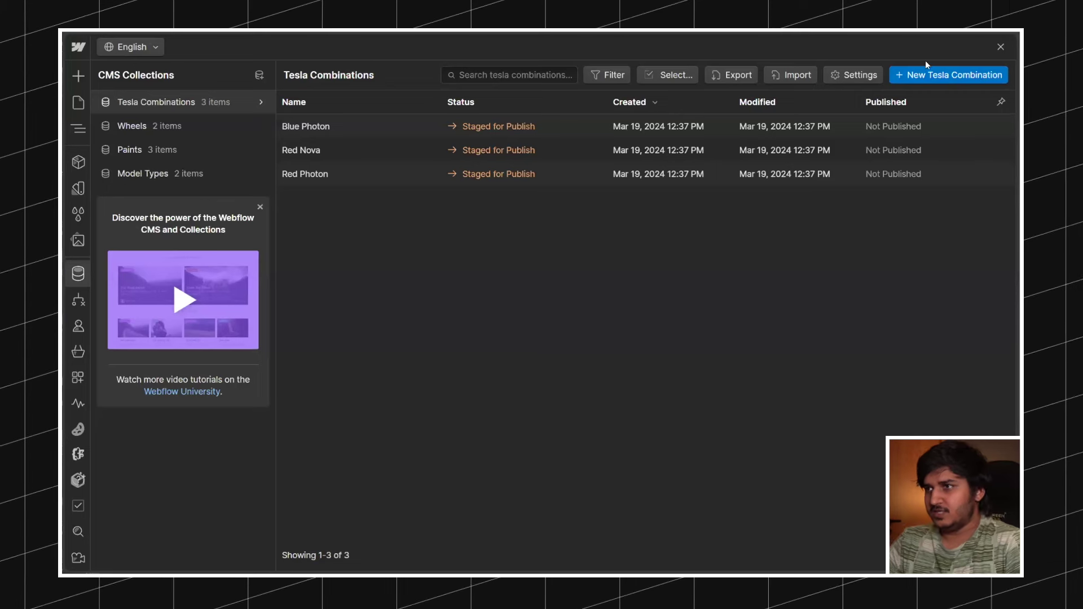
Step: Add a Blue Nova item to the Tesla Combinations collection
left_click(486, 155)
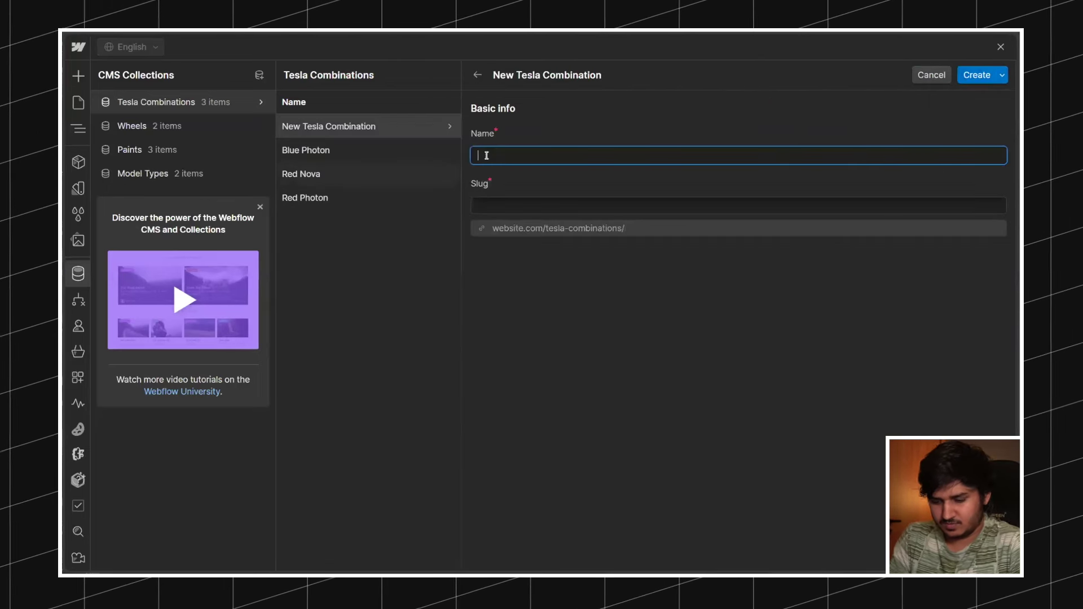
type("Bl")
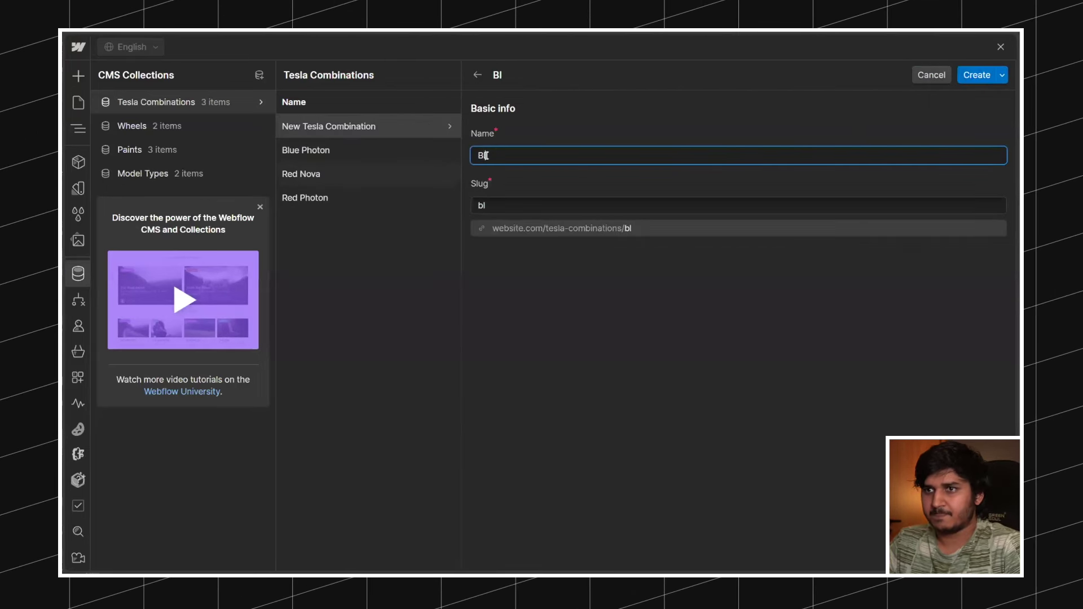
type("ue Nova")
key("Return")
Step: Check the Paints collection for the remaining color and add a White Photon item to the Tesla Combinations collection
left_click(186, 150)
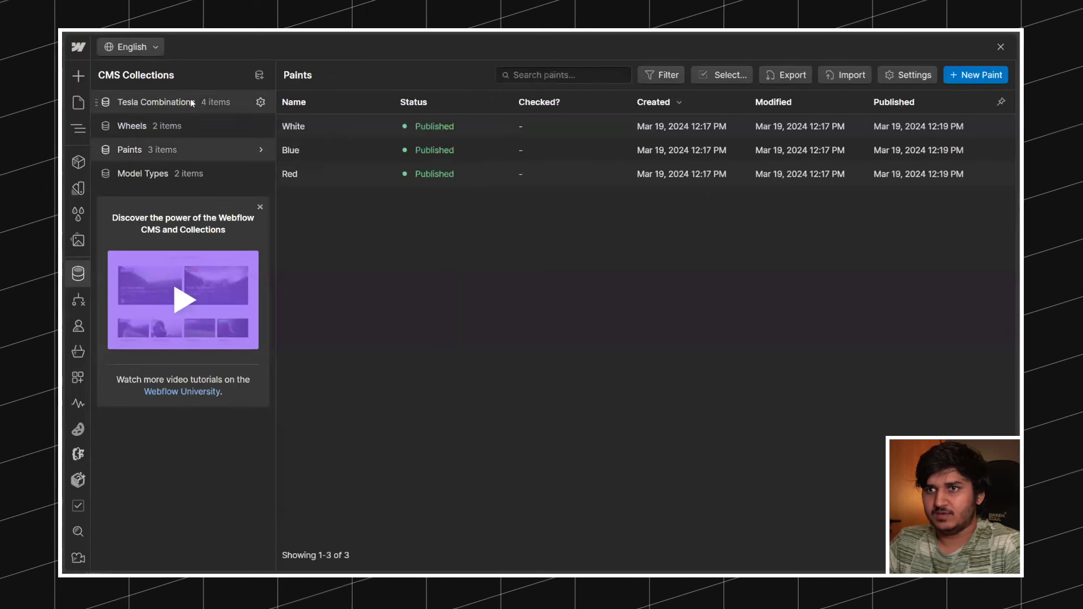
left_click(192, 103)
left_click(953, 75)
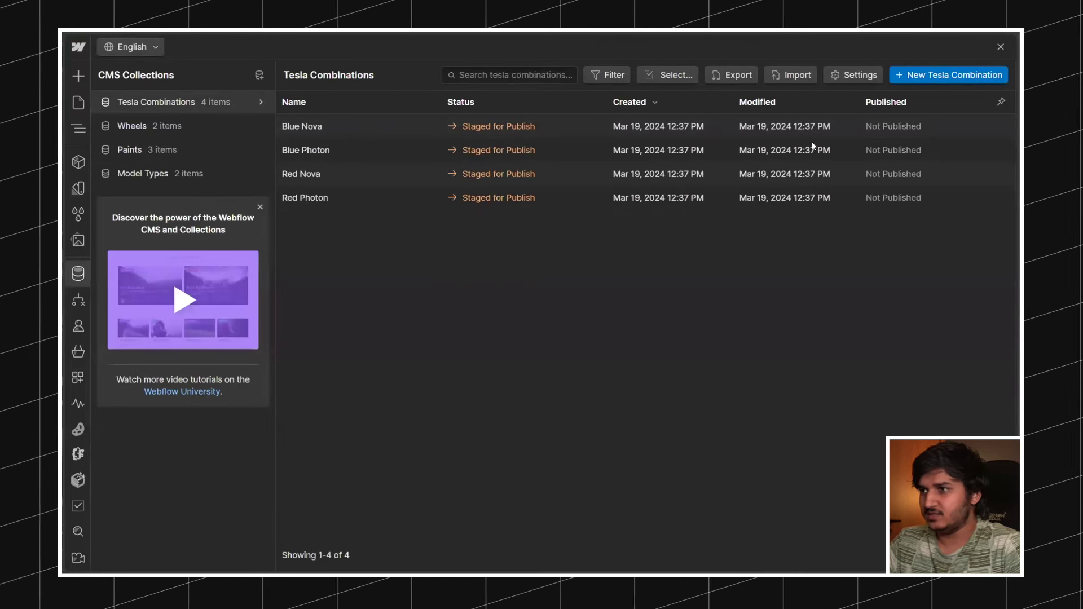
left_click(515, 156)
type("W")
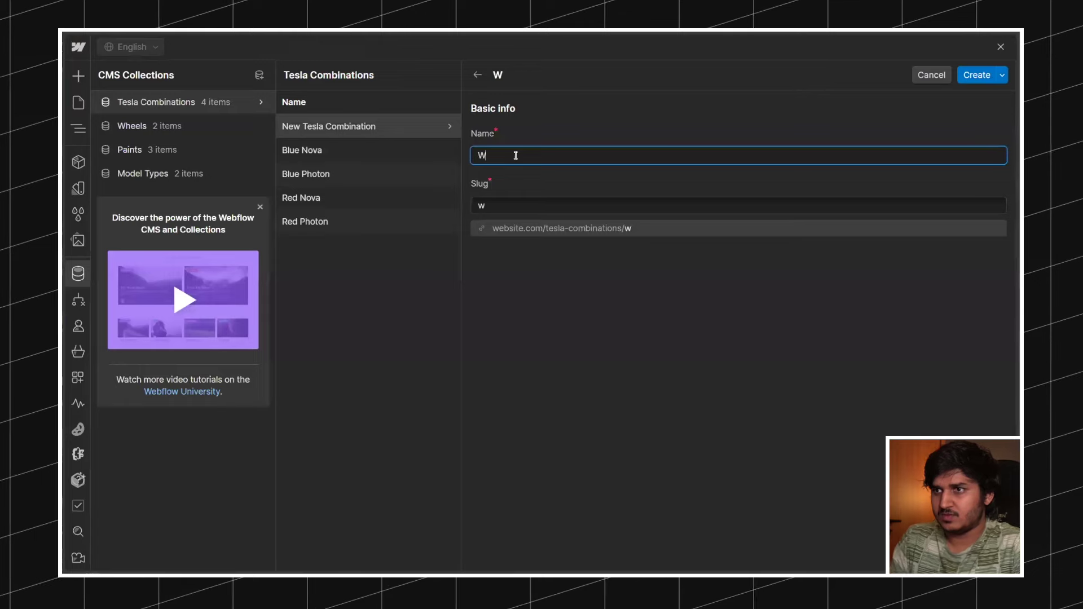
type("hite Photon")
key("Return")
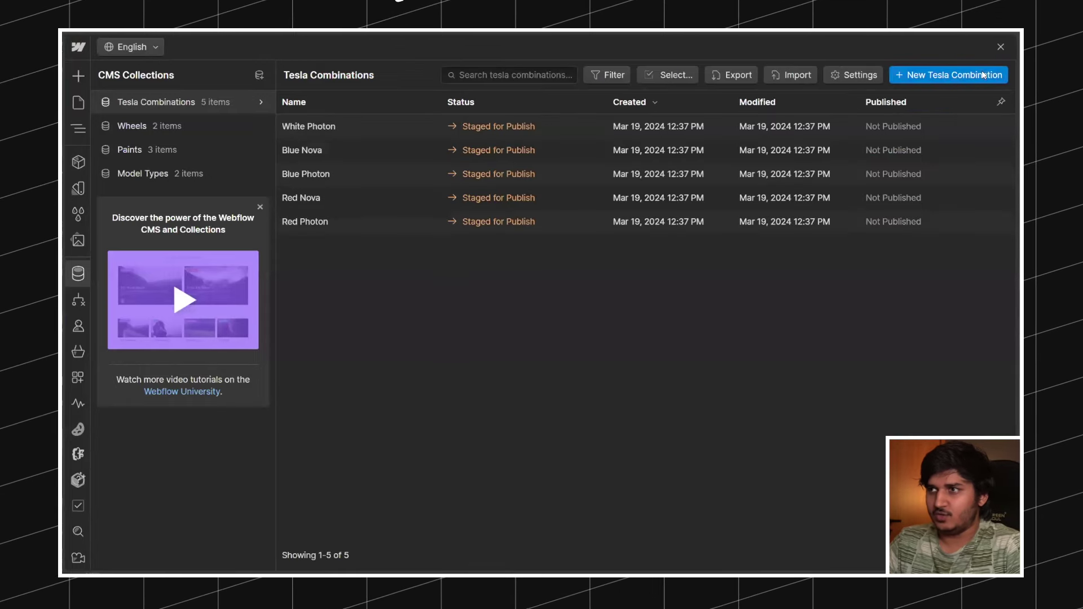
Step: Add a White Nova item to the Tesla Combinations collection
left_click(979, 73)
left_click(596, 156)
type("W")
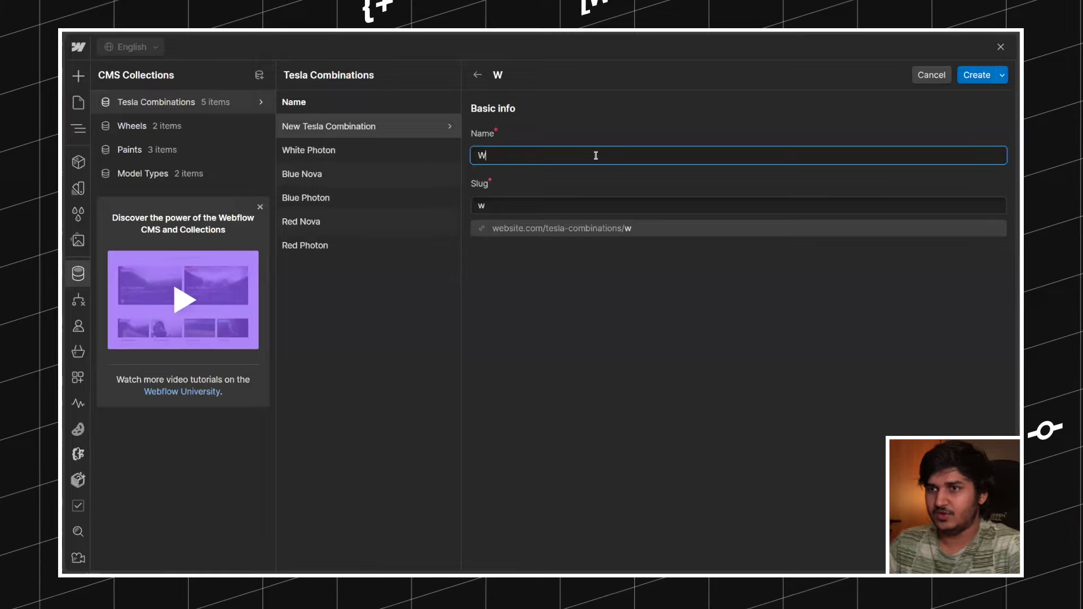
type("hite Nova")
key("Return")
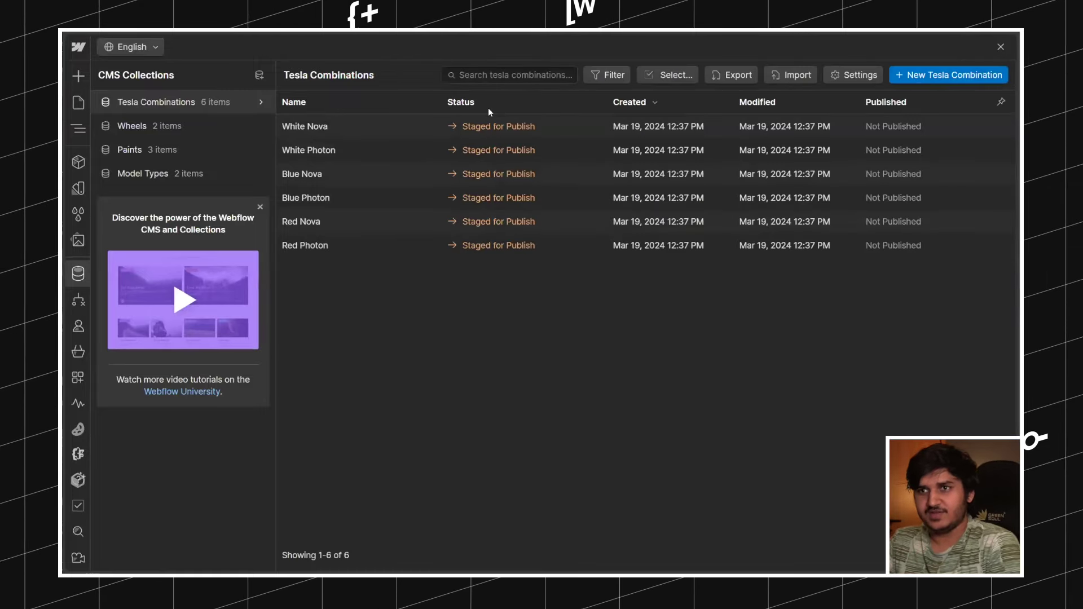
Step: Add a custom image field labelled Image 1 to the Tesla Combinations collection
left_click(259, 102)
scroll(367, 364, "down", 3)
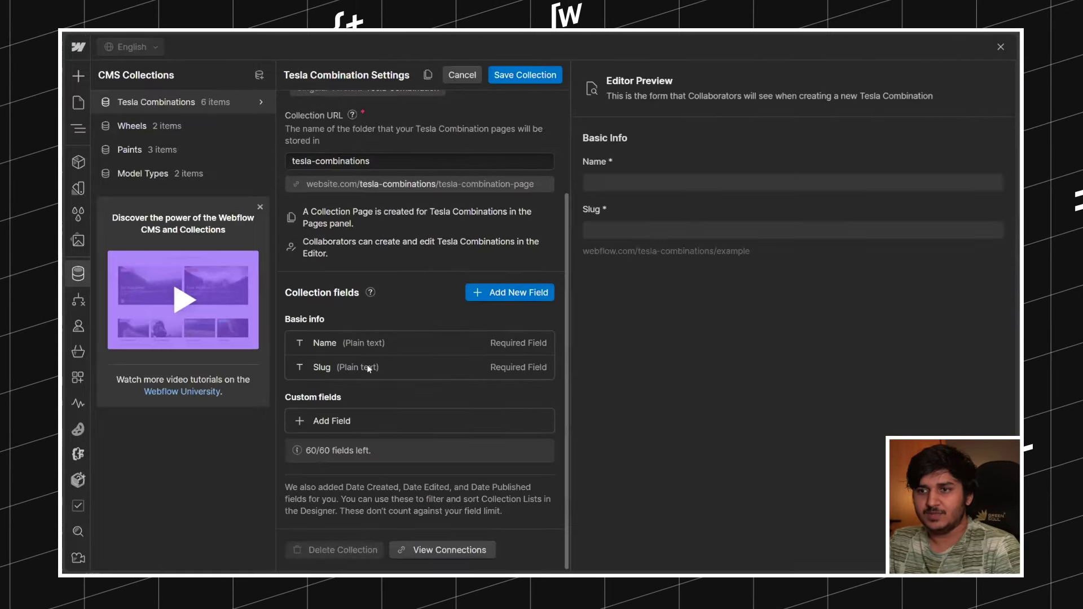
left_click(338, 483)
scroll(355, 389, "down", 2)
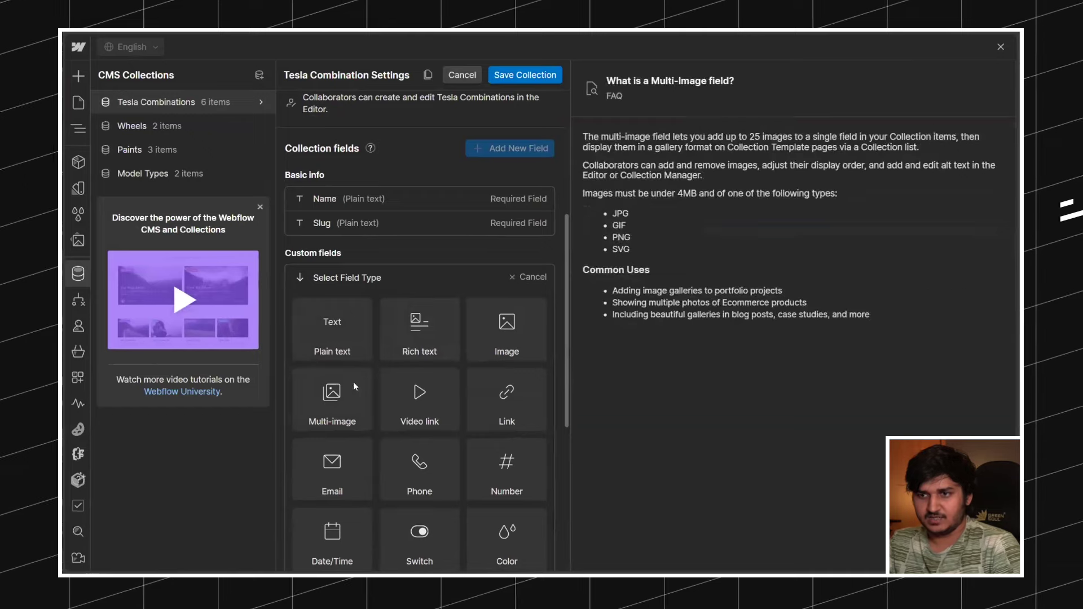
left_click(485, 337)
type("Image 1")
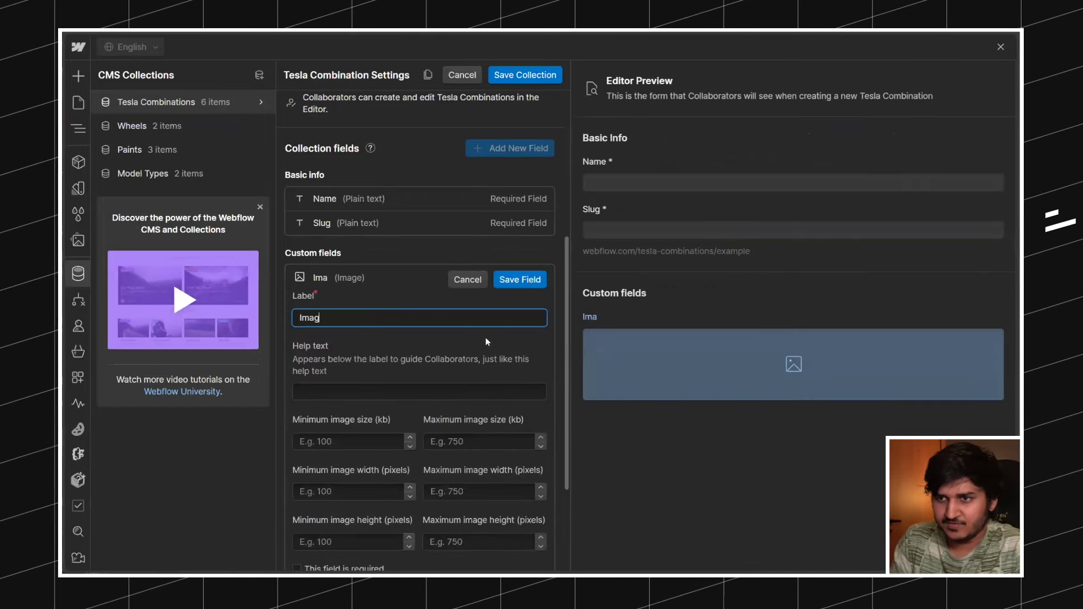
key("Return")
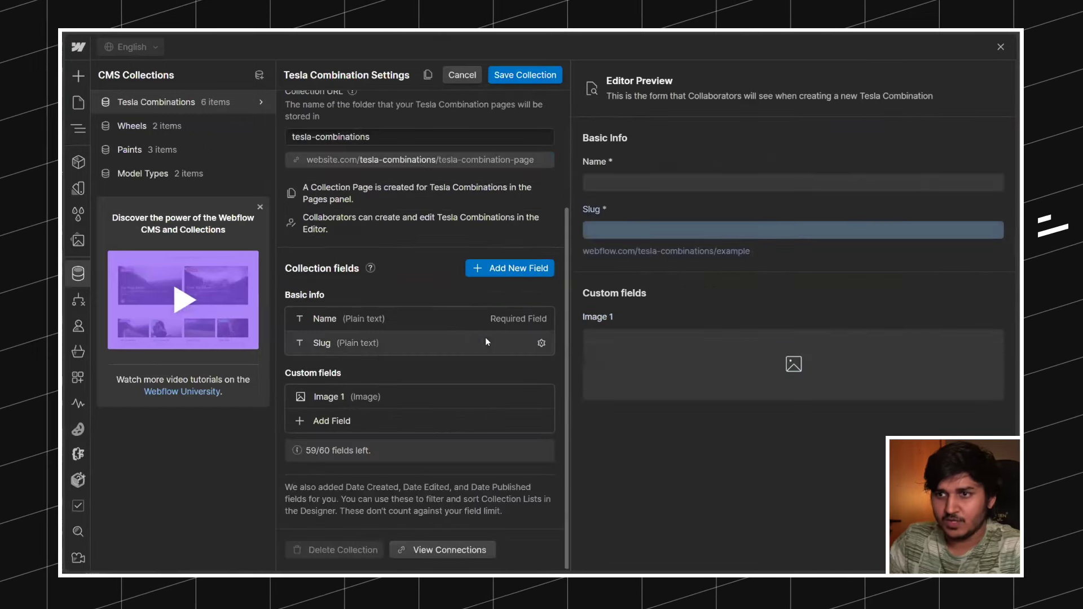
Step: Add a second custom image field labelled Image 2 to the Tesla Combinations collection
left_click(374, 425)
left_click(482, 461)
type("Im")
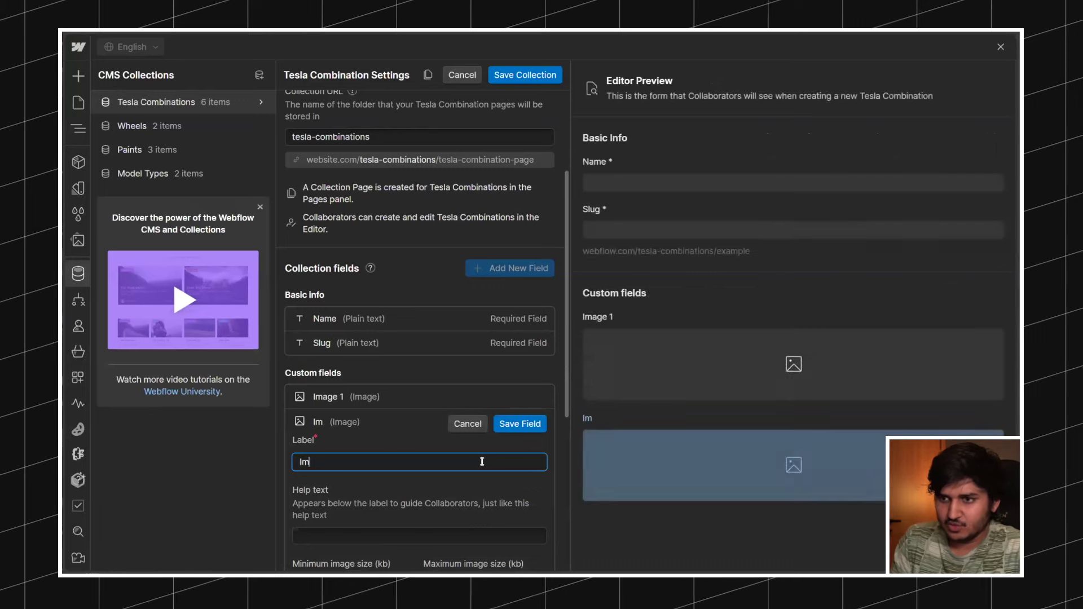
type("age 2")
key("Return")
Step: Add a third custom image field labelled Image 3 and save the Tesla Combinations collection settings
left_click(479, 448)
left_click(529, 488)
type("Image 4")
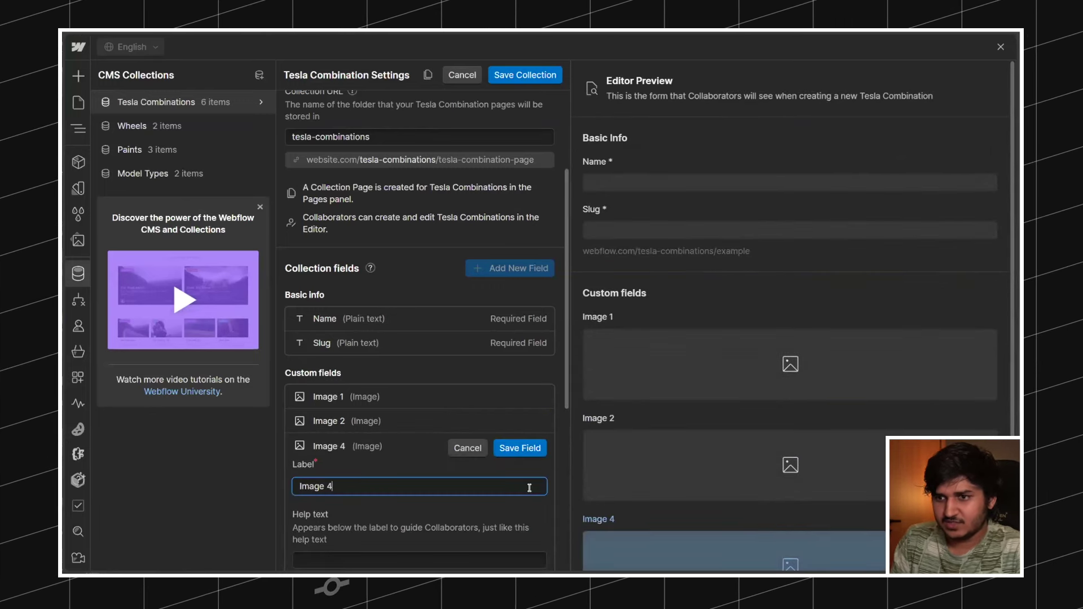
type(" 3")
key("Return")
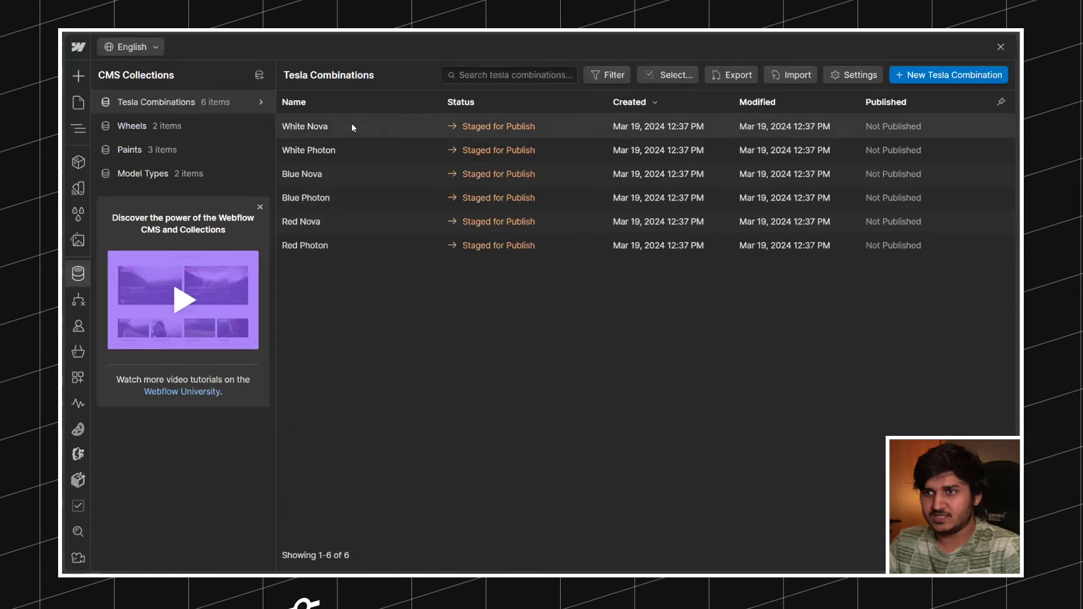
Step: Open the red Model 3's front view with Photon wheels from Tesla's page as a standalone image, and open the Red Photon item for editing
left_click(350, 125)
scroll(586, 237, "down", 3)
scroll(581, 275, "down", 1)
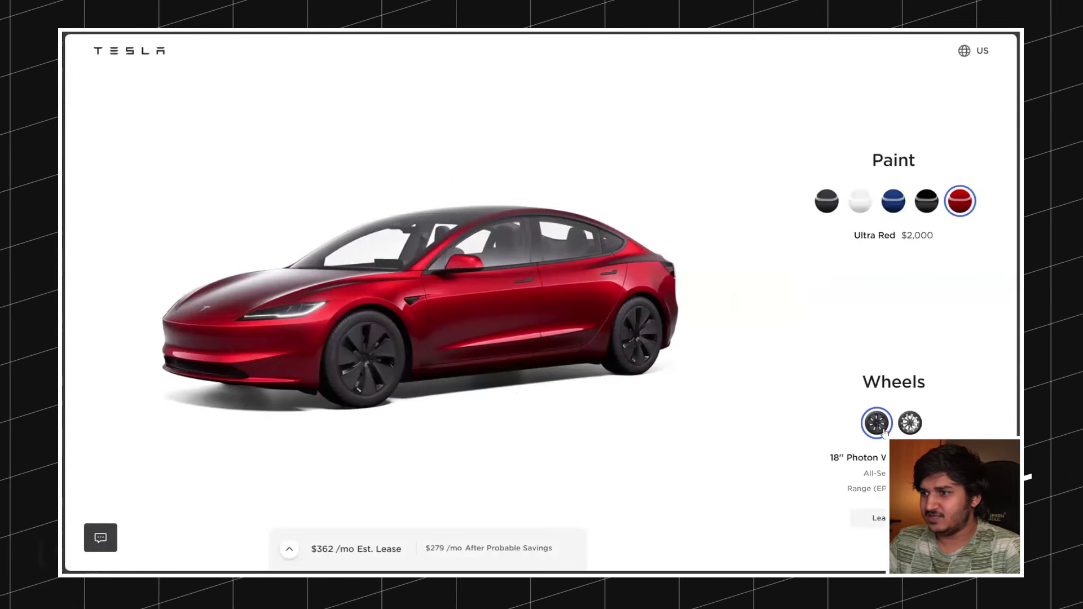
right_click(477, 268)
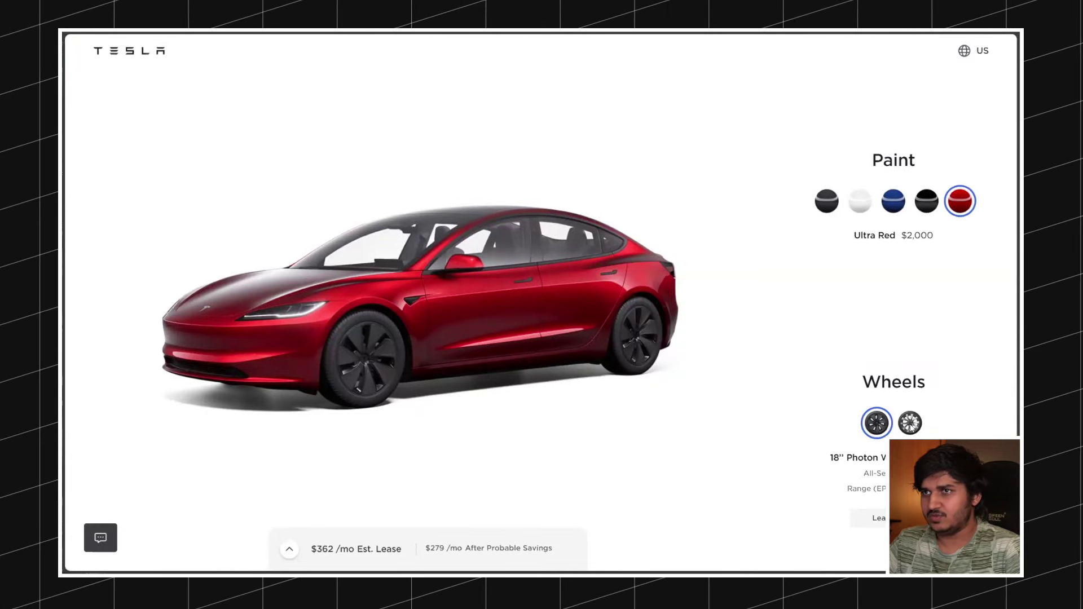
left_click(472, 224)
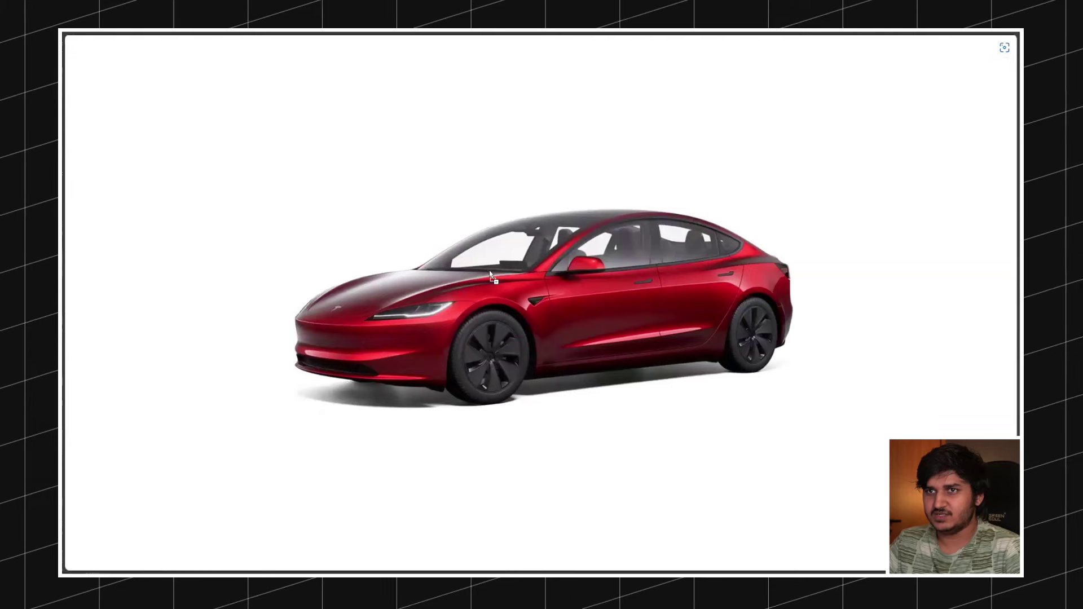
left_click_drag(277, 35, 277, 36)
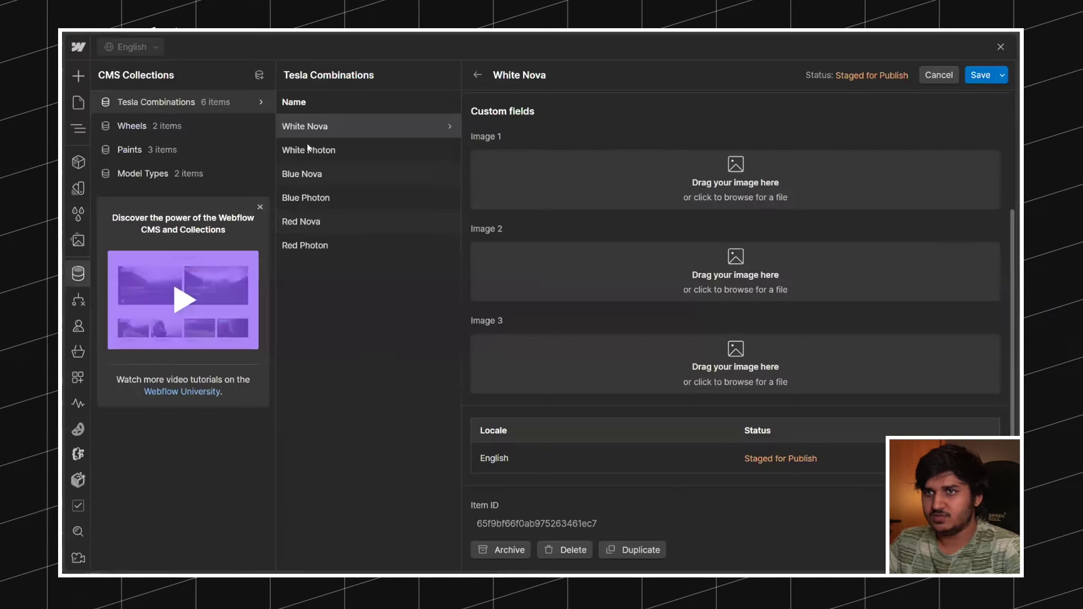
left_click(326, 151)
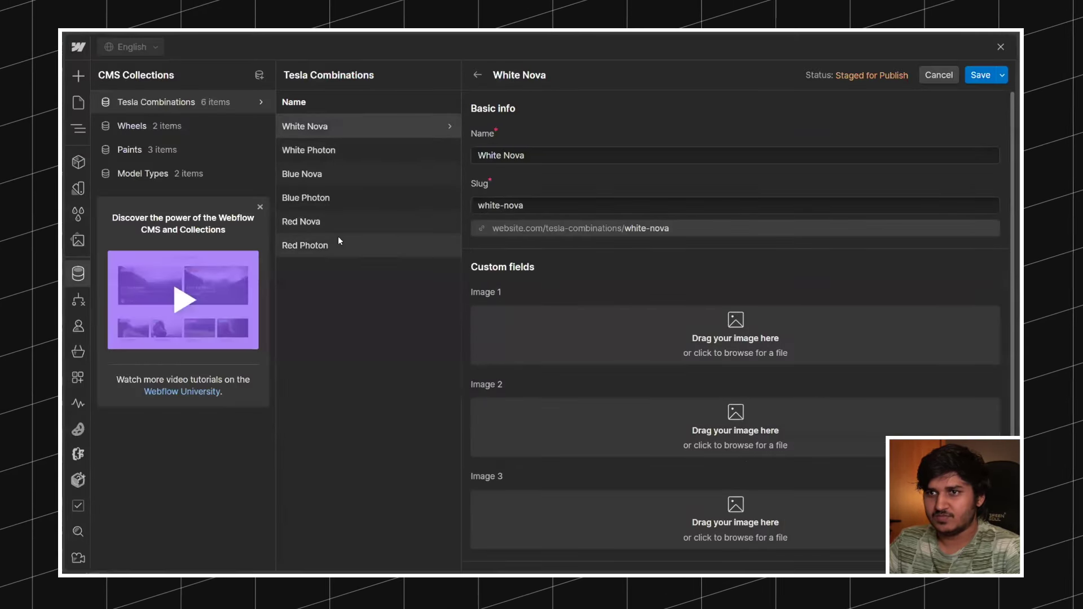
left_click(344, 243)
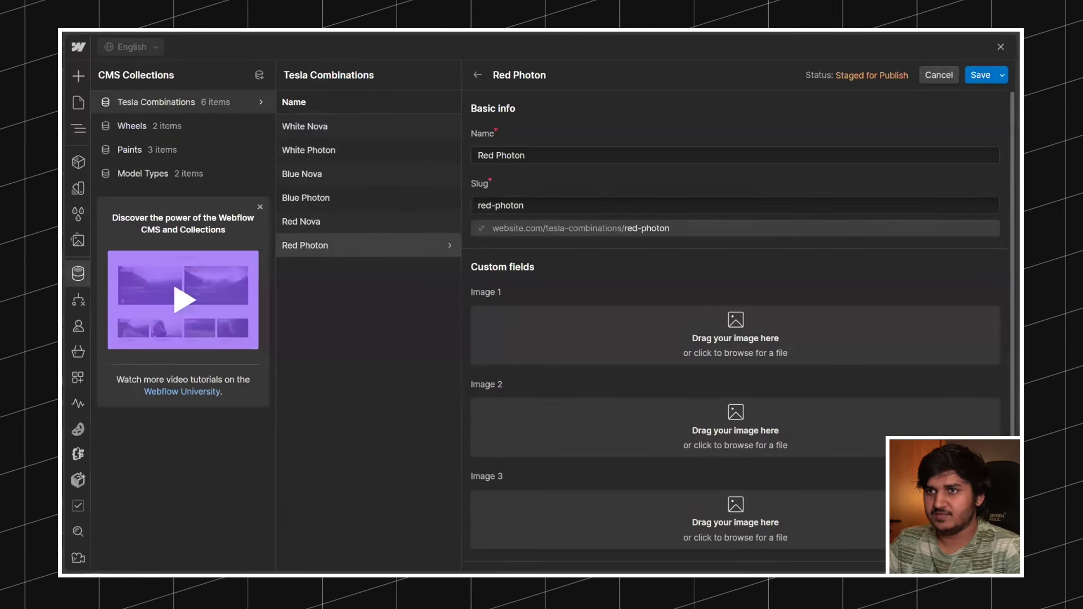
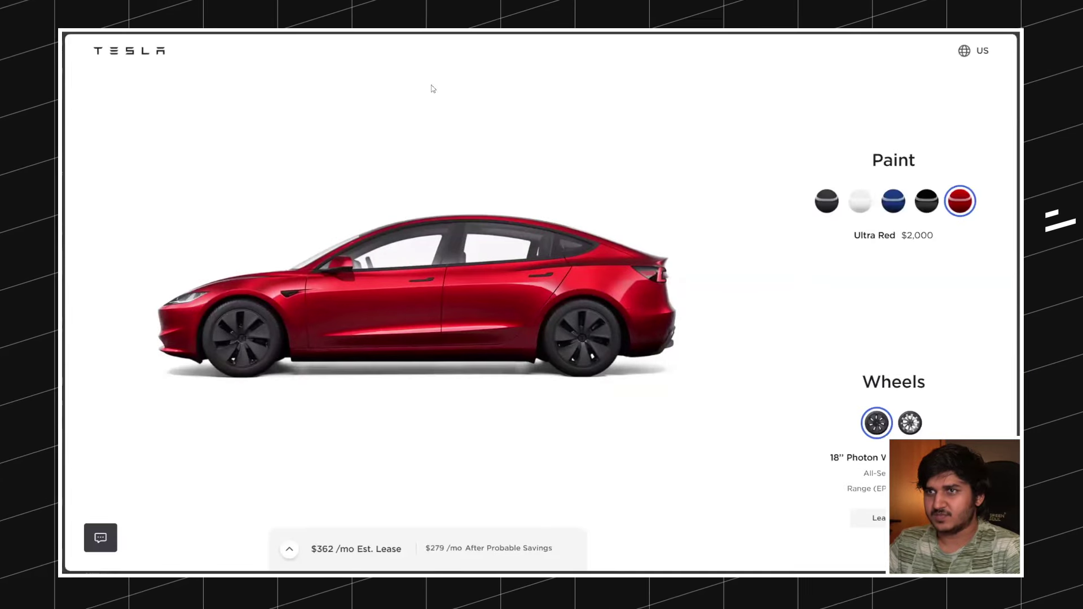
Step: Fill the Red Photon item's three image fields with Tesla's front, side and rear views of the red Photon-wheel car and save the item
left_click(734, 303)
right_click(495, 264)
left_click(496, 265)
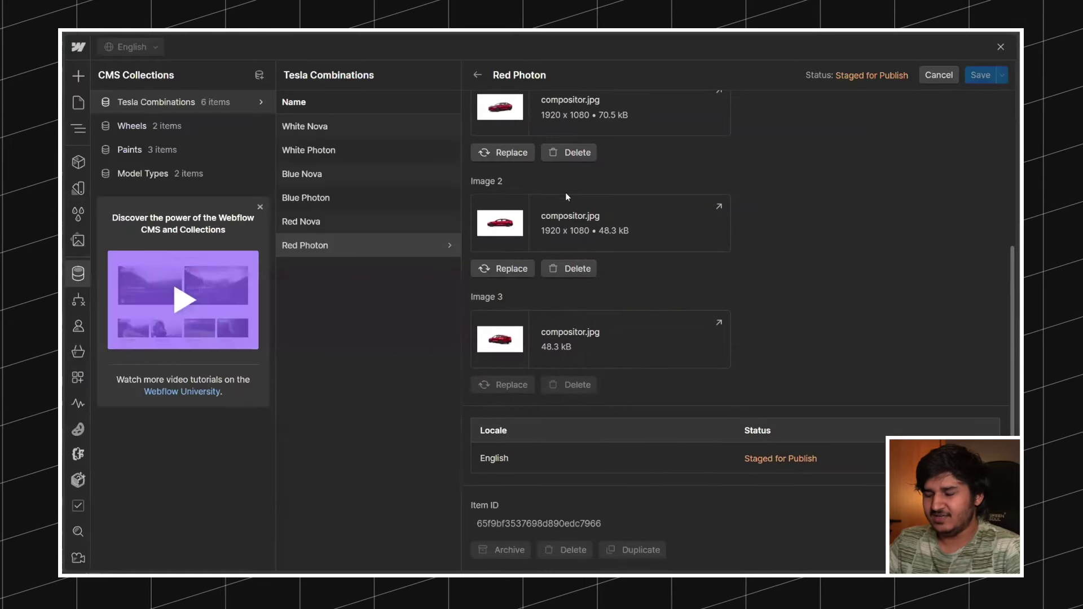
scroll(566, 192, "up", 3)
scroll(540, 148, "up", 2)
scroll(571, 320, "down", 5)
scroll(571, 319, "up", 5)
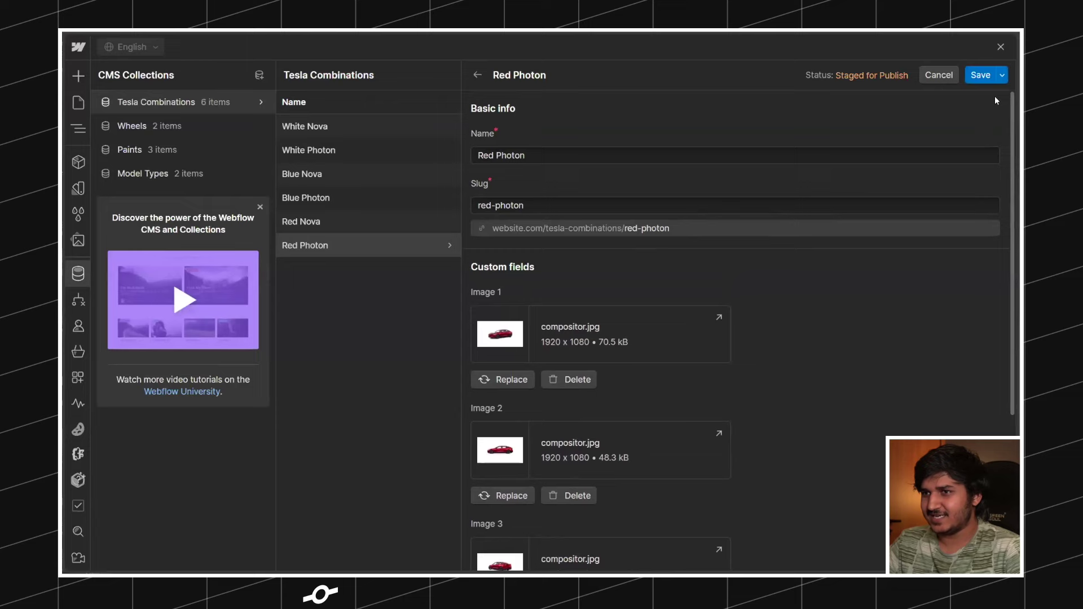
left_click(967, 74)
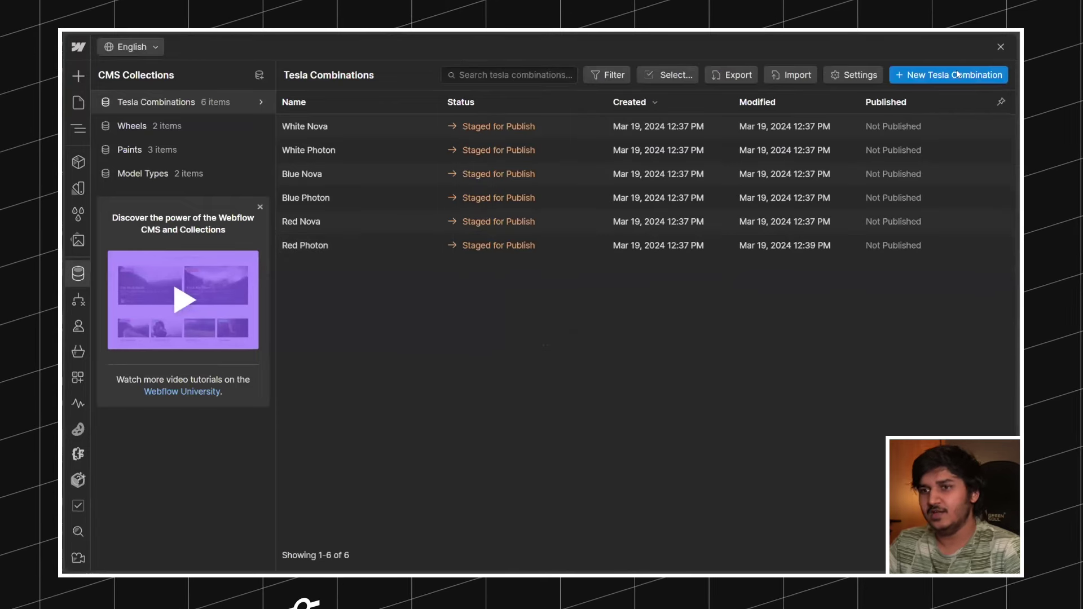
Step: Open the Red Nova item, select the 19-inch Nova wheels on Tesla's page and get the red car's front view image
left_click(353, 224)
scroll(489, 134, "down", 3)
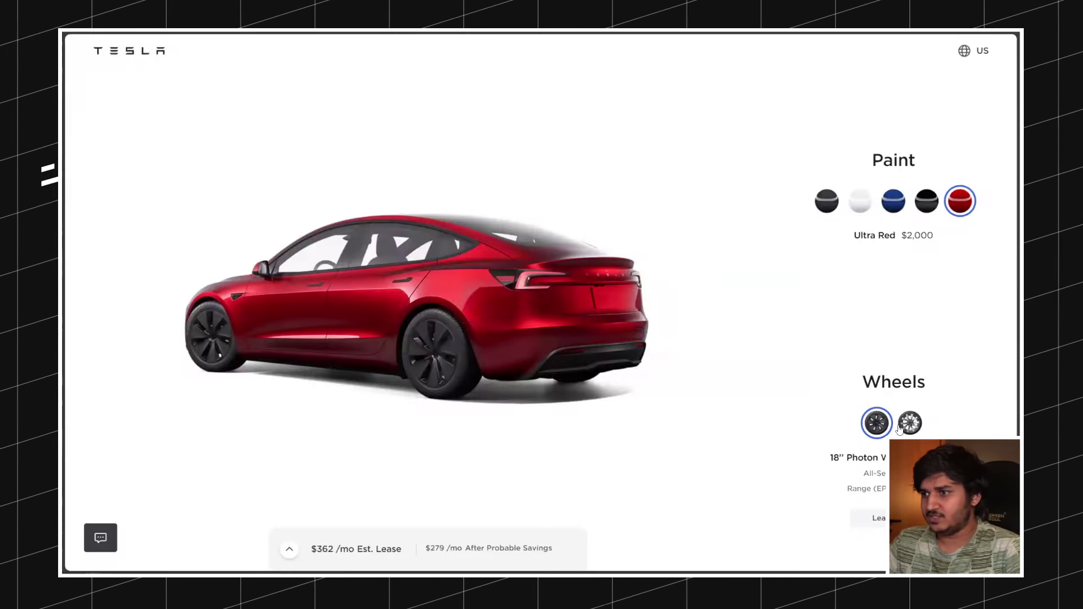
left_click(901, 427)
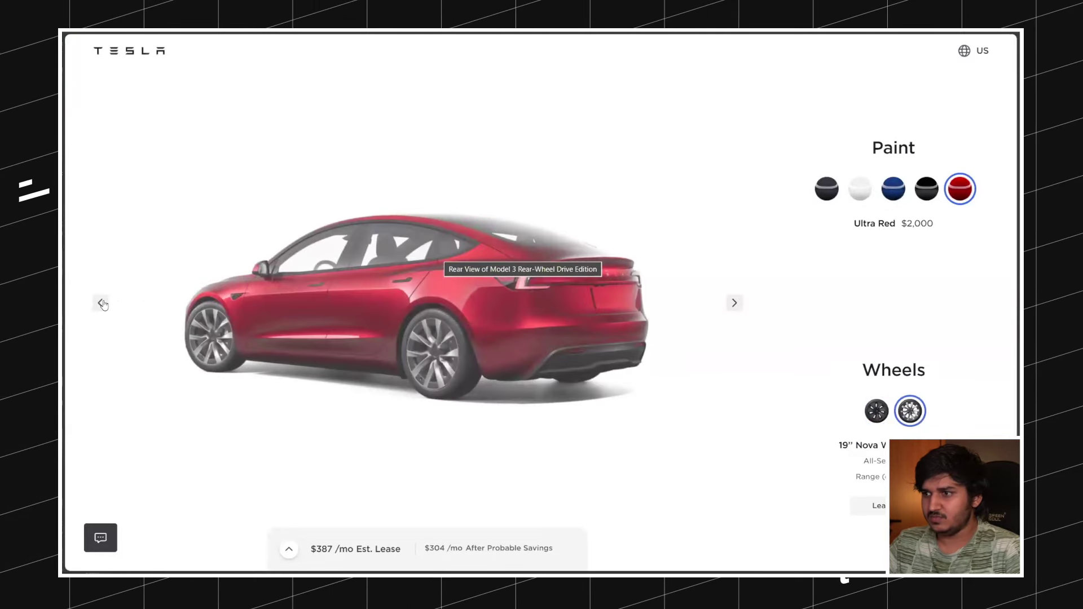
left_click(100, 303)
left_click(100, 303)
right_click(351, 238)
key("Escape")
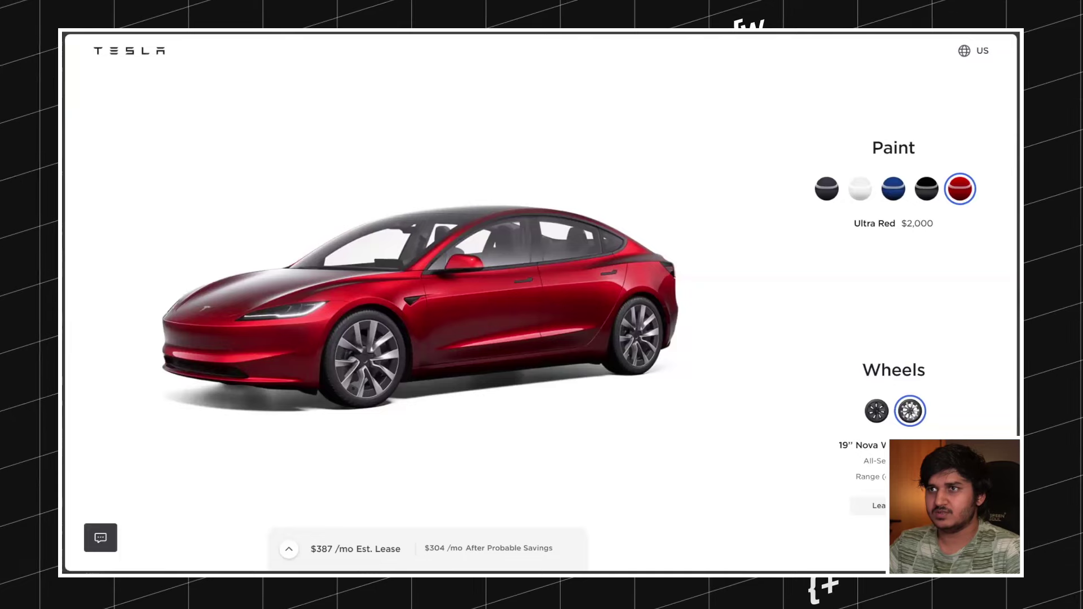
Step: Open the side and rear views of the red Model 3 with Nova wheels from Tesla's page as standalone images
left_click(734, 303)
right_click(455, 213)
key("Escape")
left_click(734, 303)
right_click(416, 229)
left_click(537, 241)
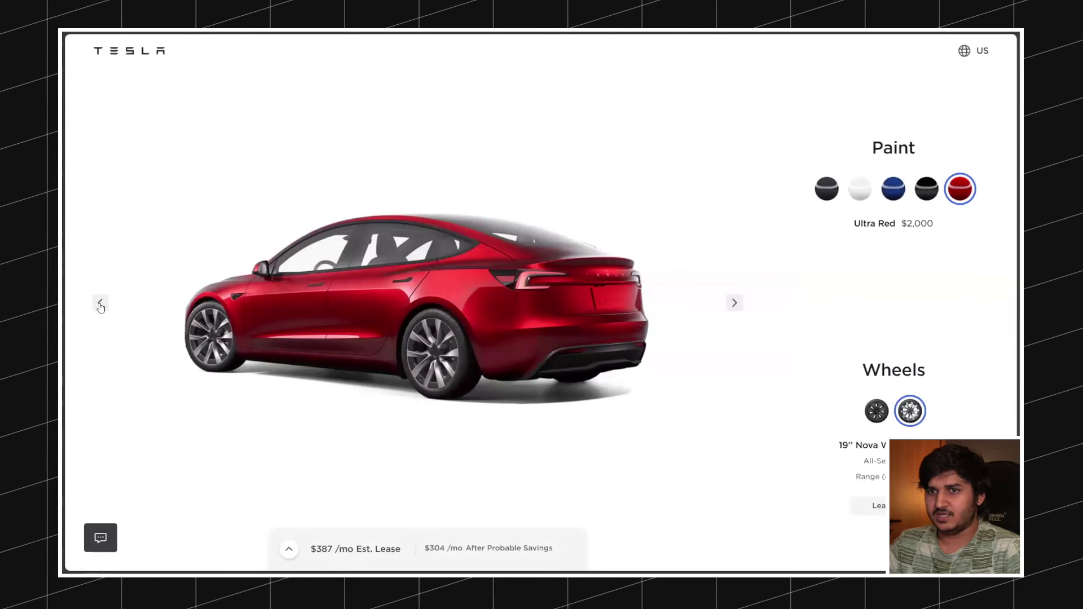
left_click(100, 304)
left_click(100, 305)
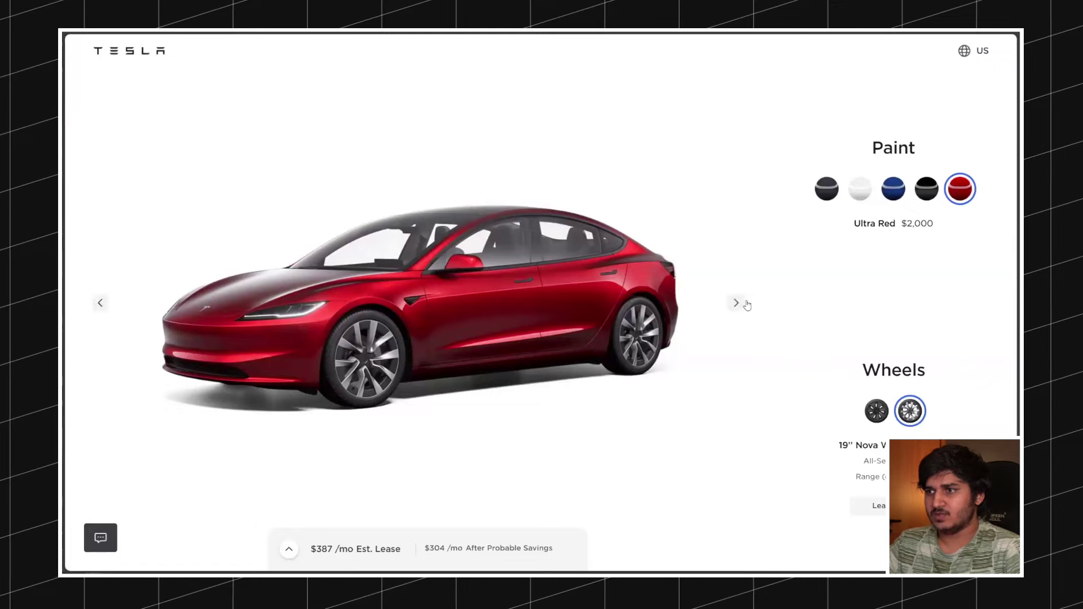
left_click(713, 302)
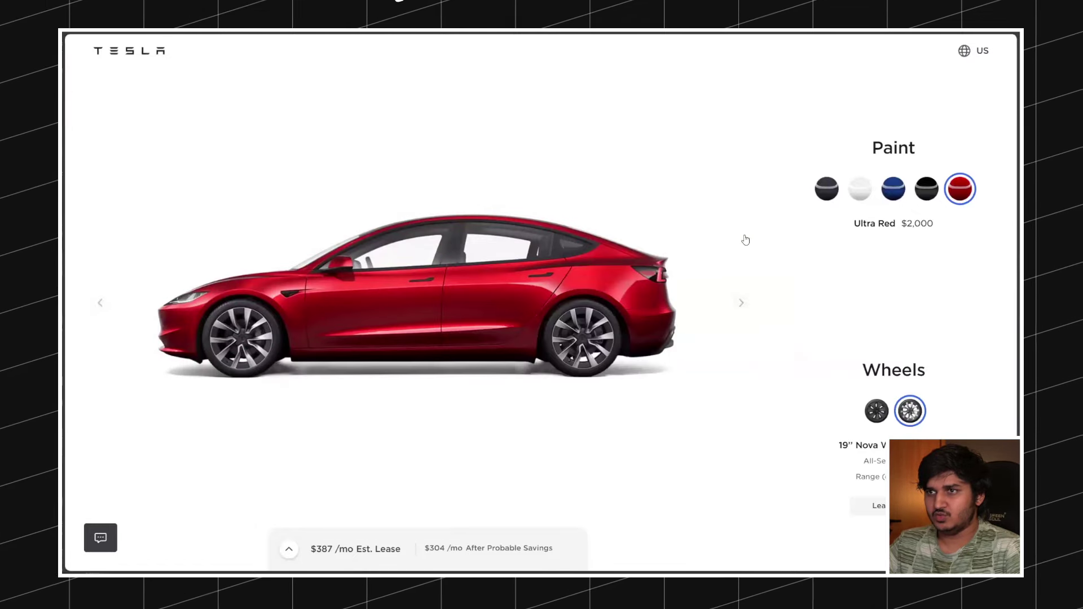
left_click(734, 302)
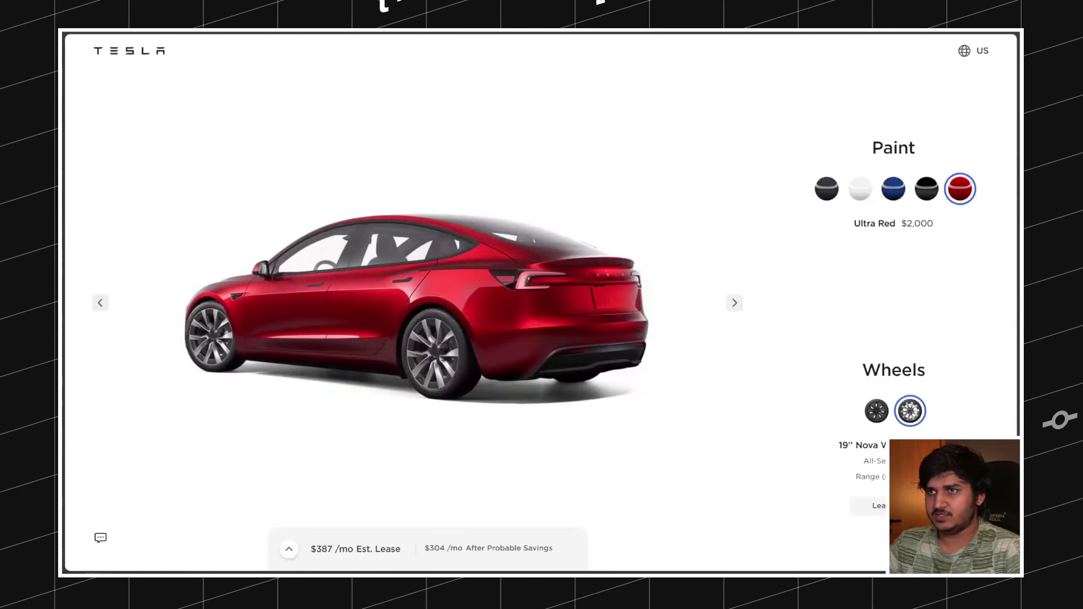
Step: Fill the Red Nova item's three image fields with Tesla's front, side and rear views of the red Nova-wheel car and save the item
left_click(488, 267)
key("Left")
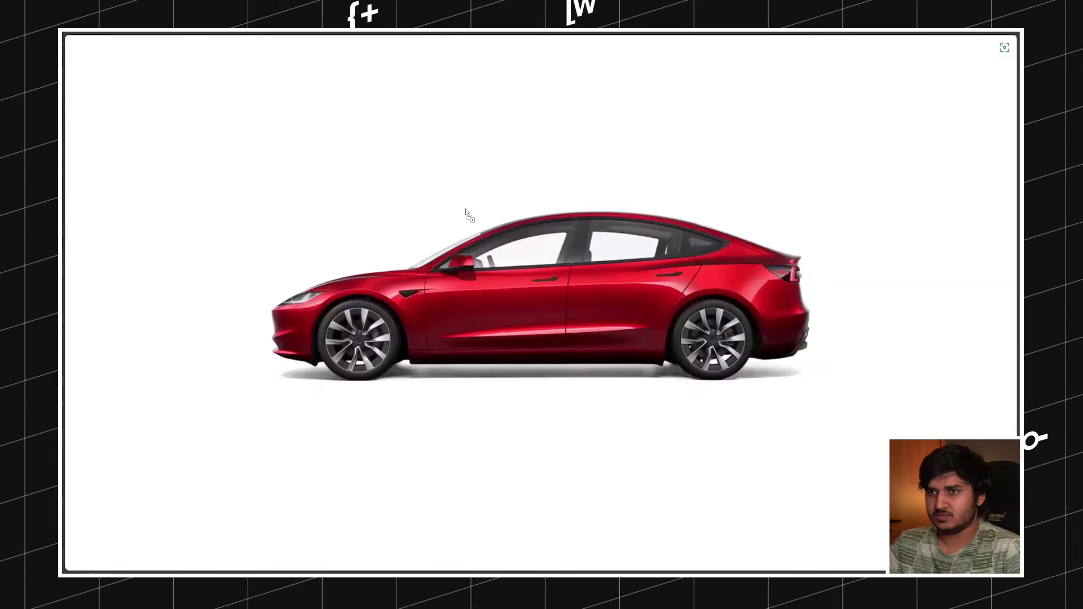
key("Escape")
left_click(338, 220)
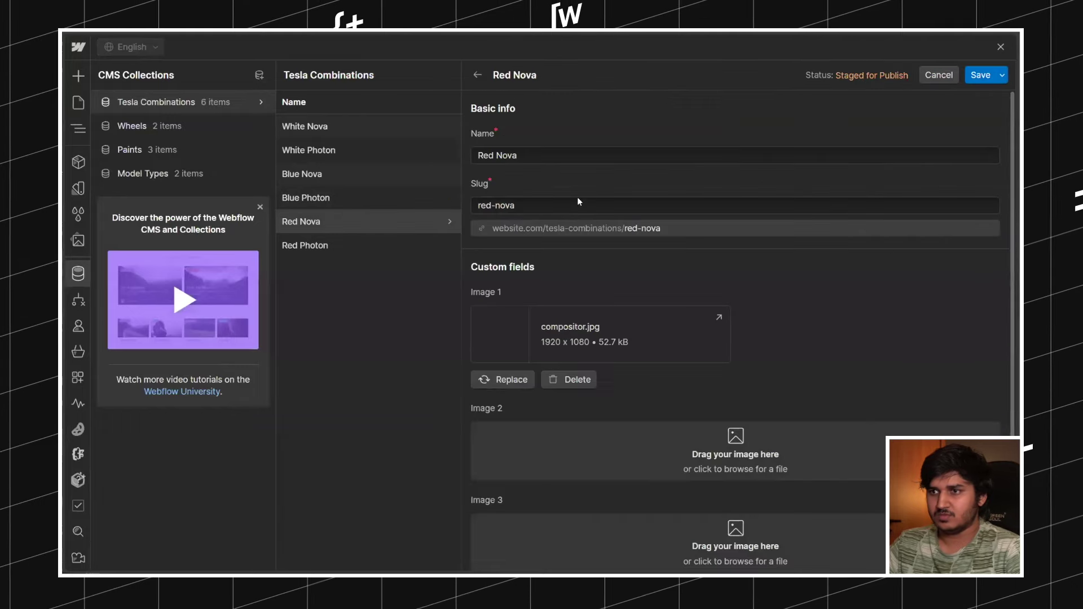
scroll(577, 197, "down", 3)
key("ctrl+shift+p")
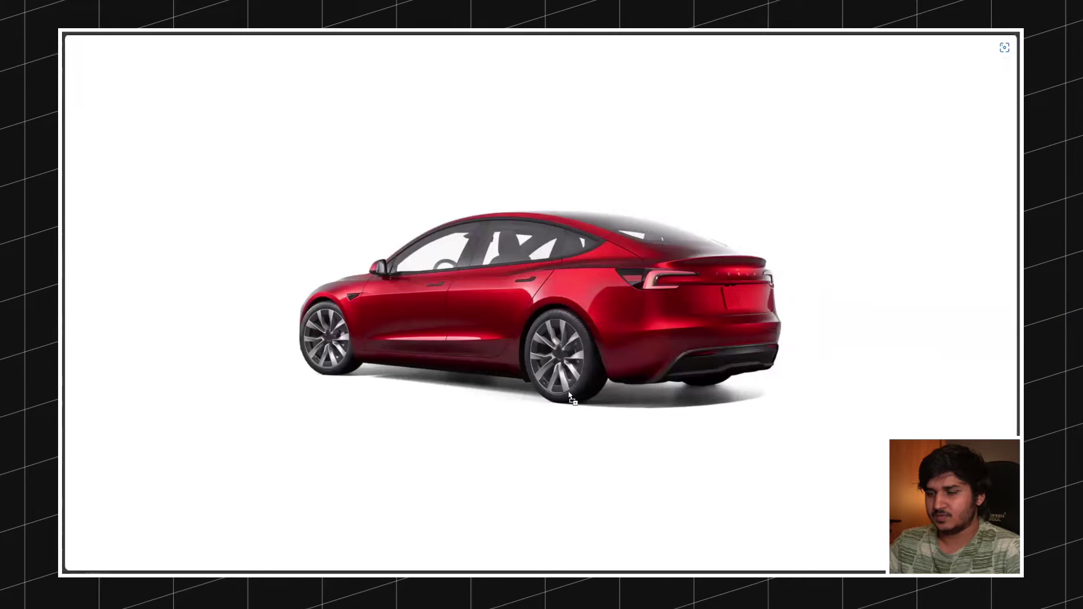
key("Escape")
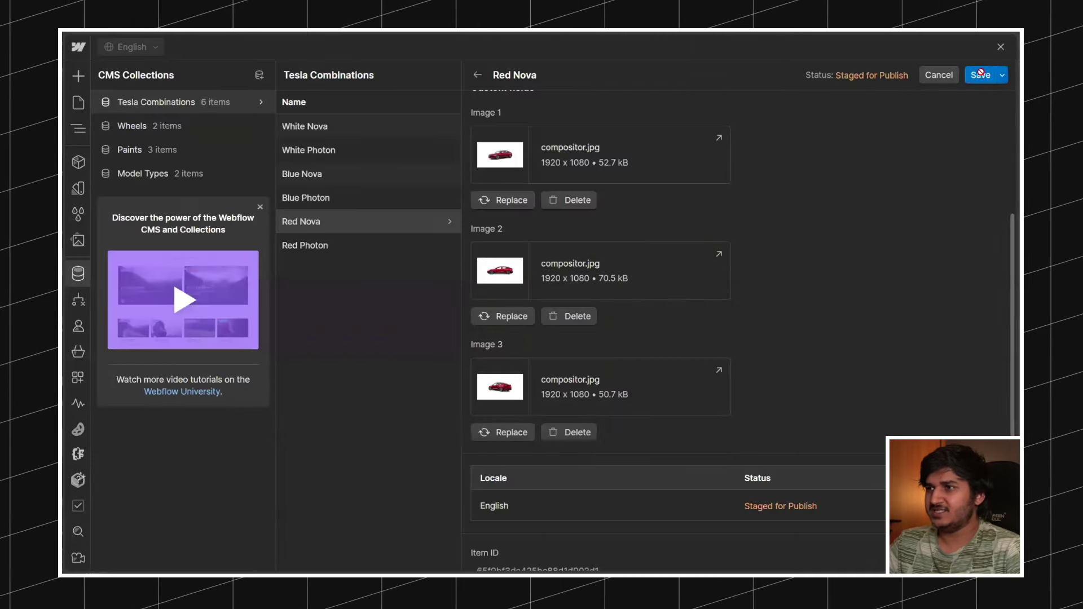
Step: Open the Blue Photon item for editing and configure the car on Tesla's page with Deep Blue Metallic paint and 18-inch Photon wheels
left_click(337, 198)
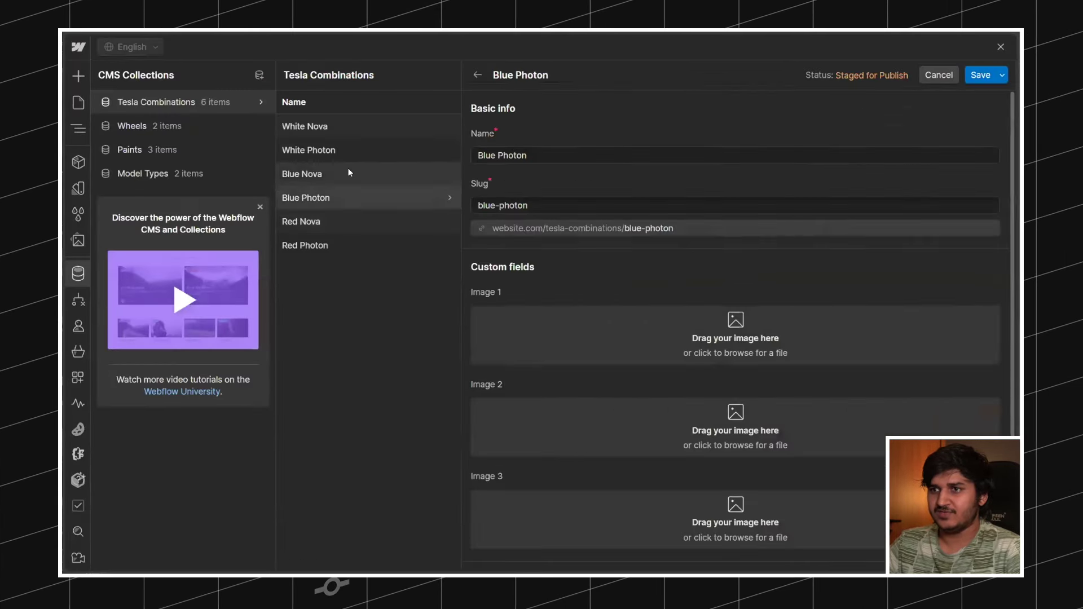
left_click(345, 175)
left_click(341, 197)
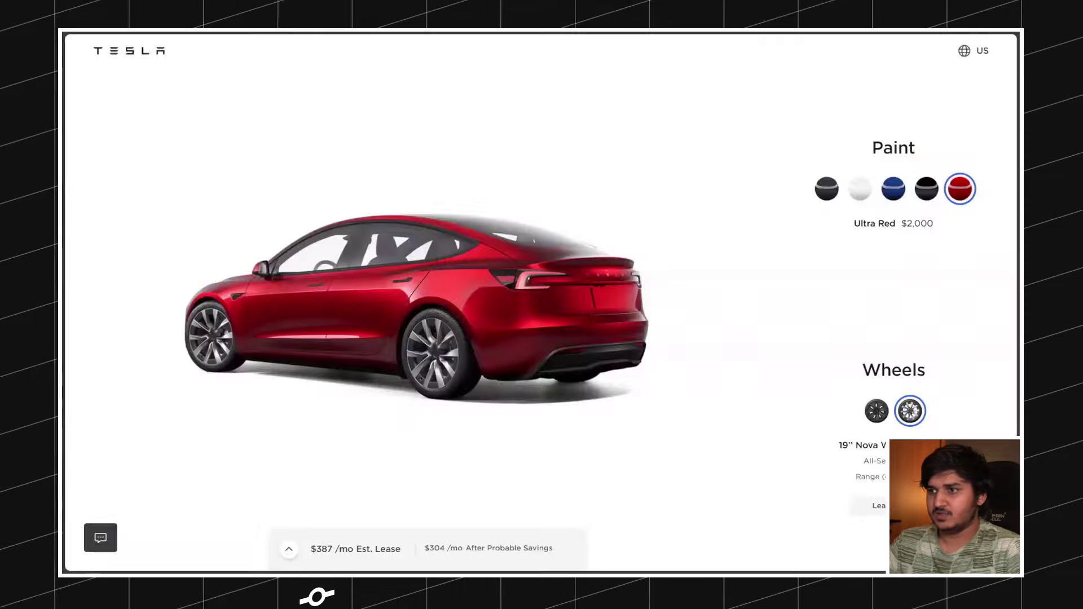
left_click(901, 192)
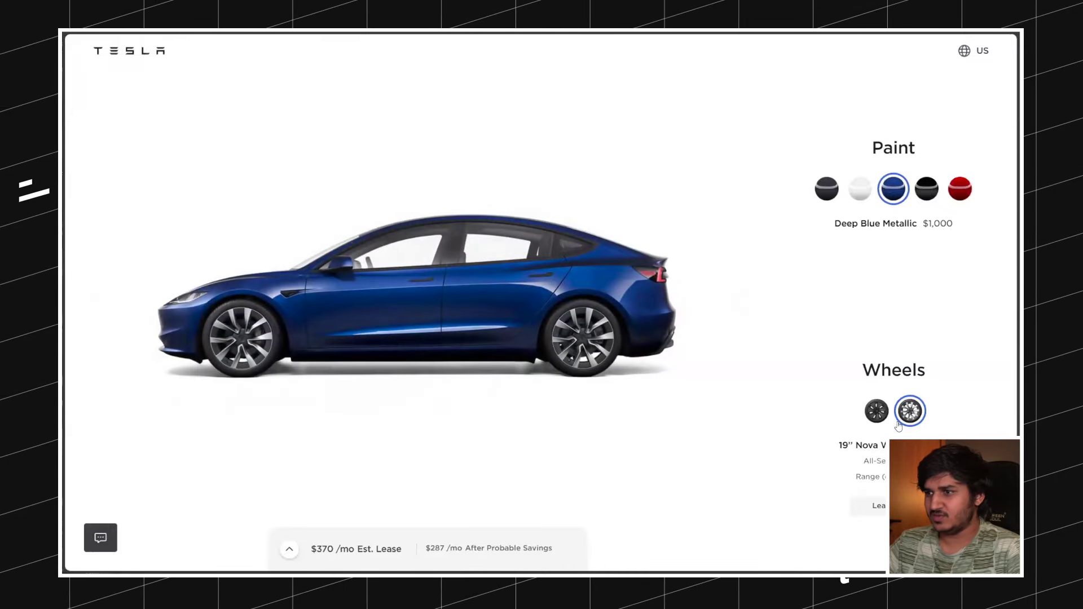
left_click(875, 410)
Step: Open the front, side and rear views of the blue Model 3 with Photon wheels from Tesla's page as standalone images
left_click(105, 305)
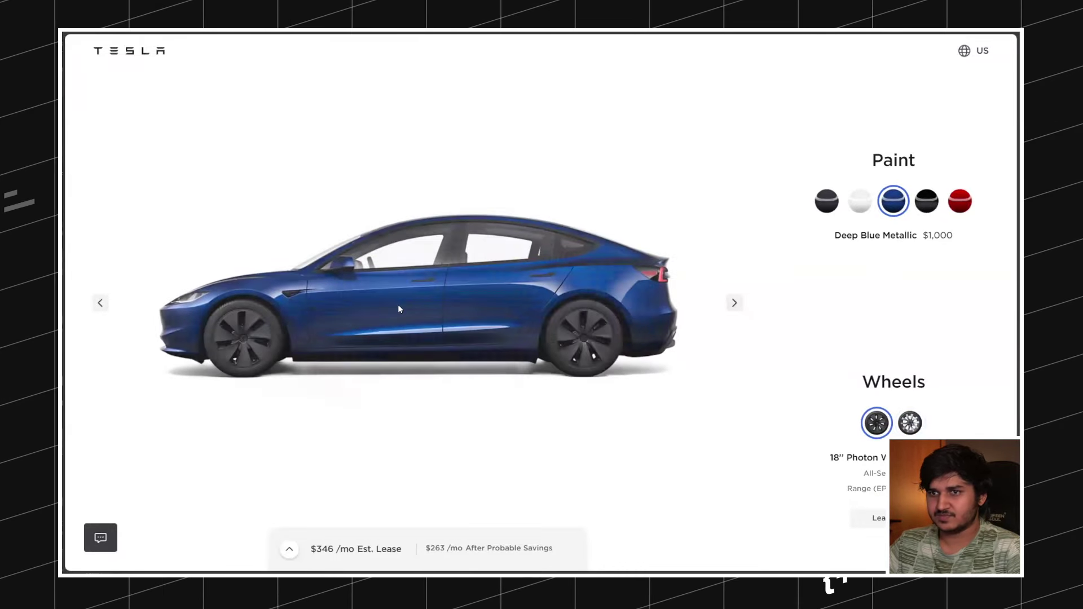
right_click(424, 189)
left_click(445, 203)
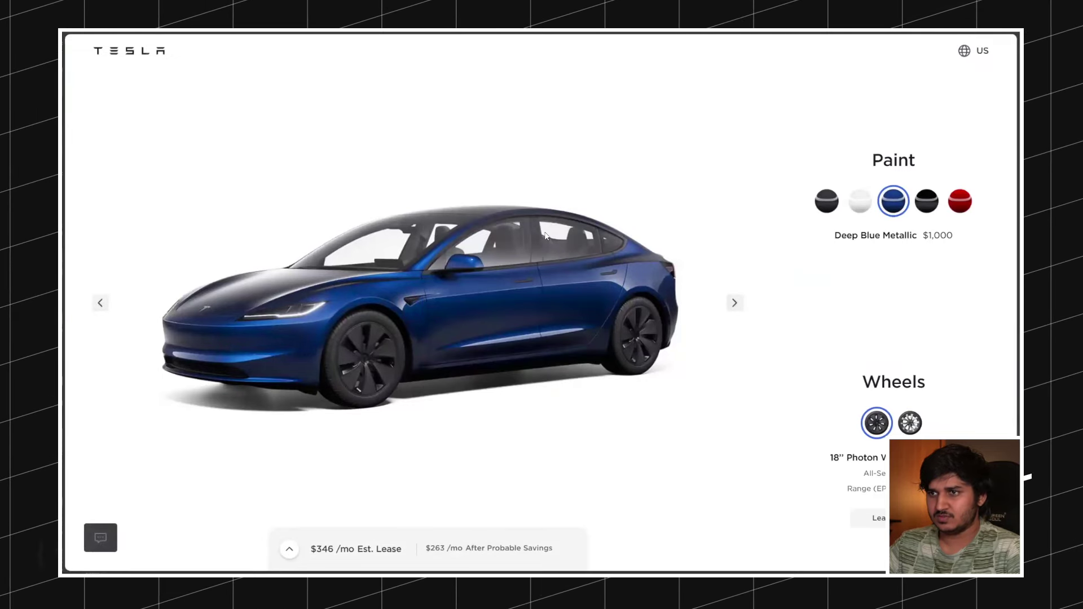
left_click(734, 303)
left_click(734, 303)
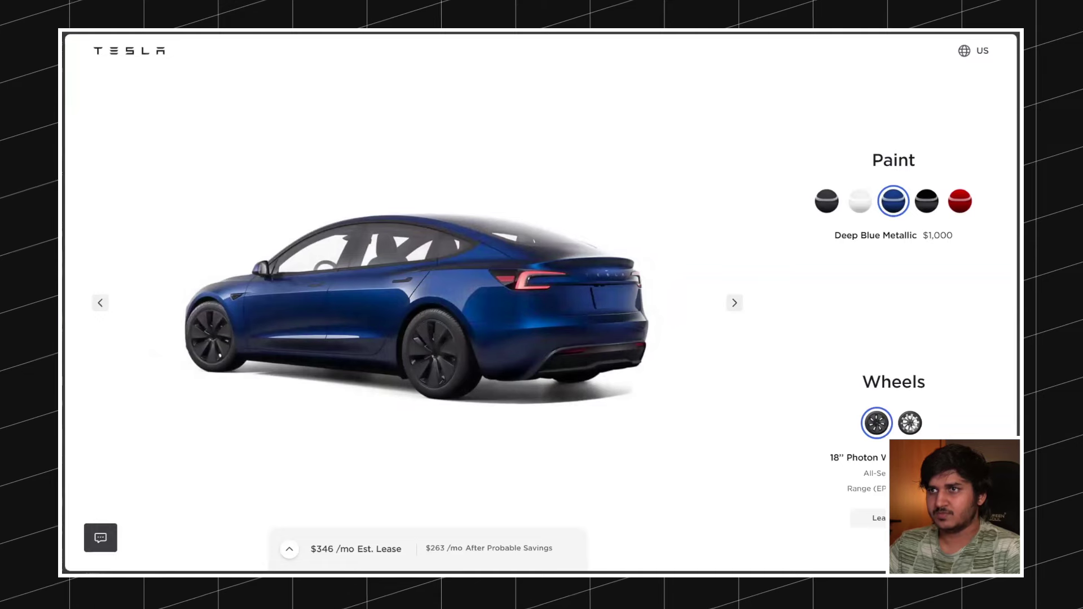
right_click(505, 227)
left_click(531, 319)
left_click(531, 319)
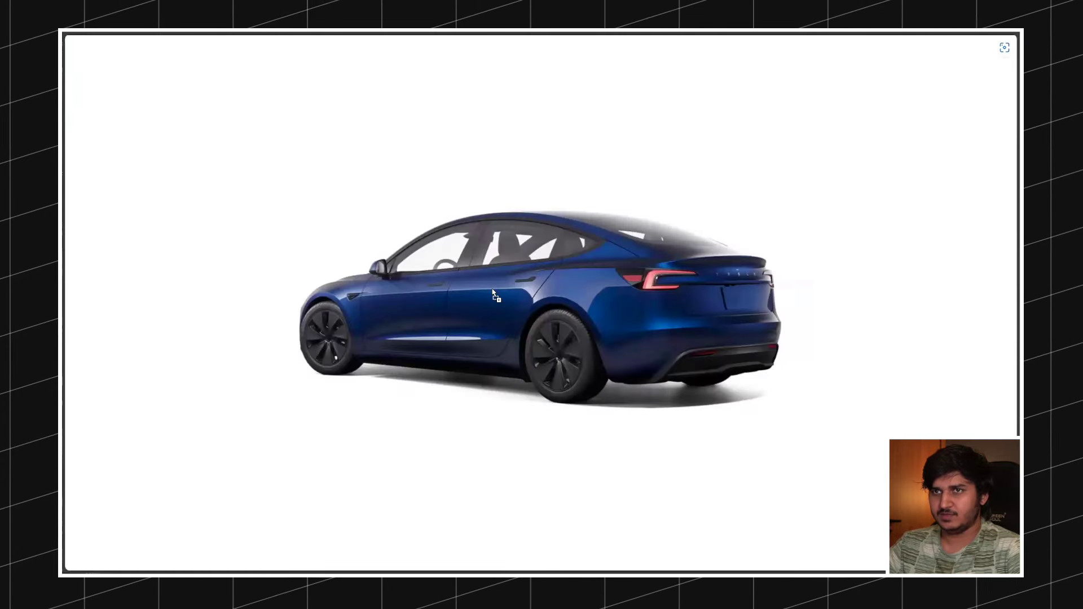
Step: Fill the Blue Photon item's three image fields with the front, side and rear views of the blue Photon-wheel car and save the item
key("ctrl+w")
scroll(676, 254, "up", 3)
scroll(704, 238, "up", 2)
left_click(979, 75)
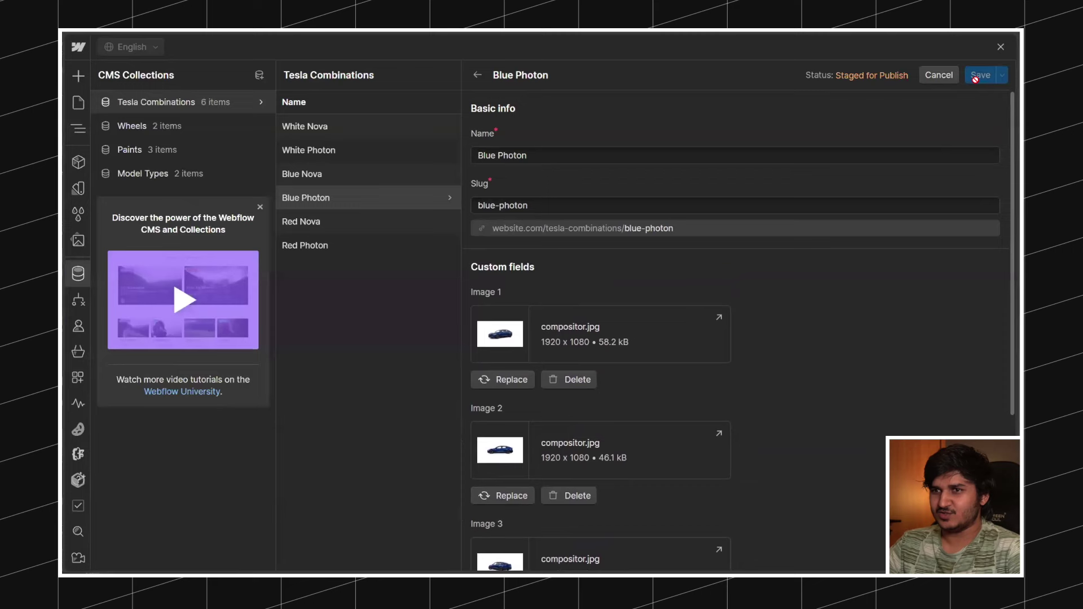
Step: Recheck the Blue Photon item's saved images and open the Blue Nova item for editing
left_click(334, 174)
scroll(677, 282, "down", 3)
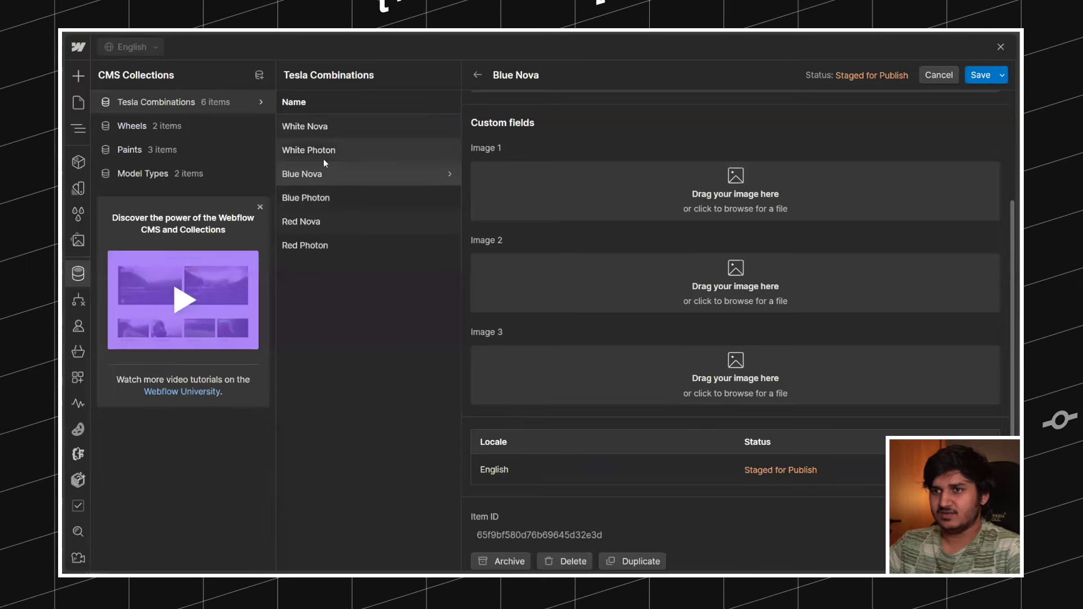
left_click(322, 150)
left_click(325, 175)
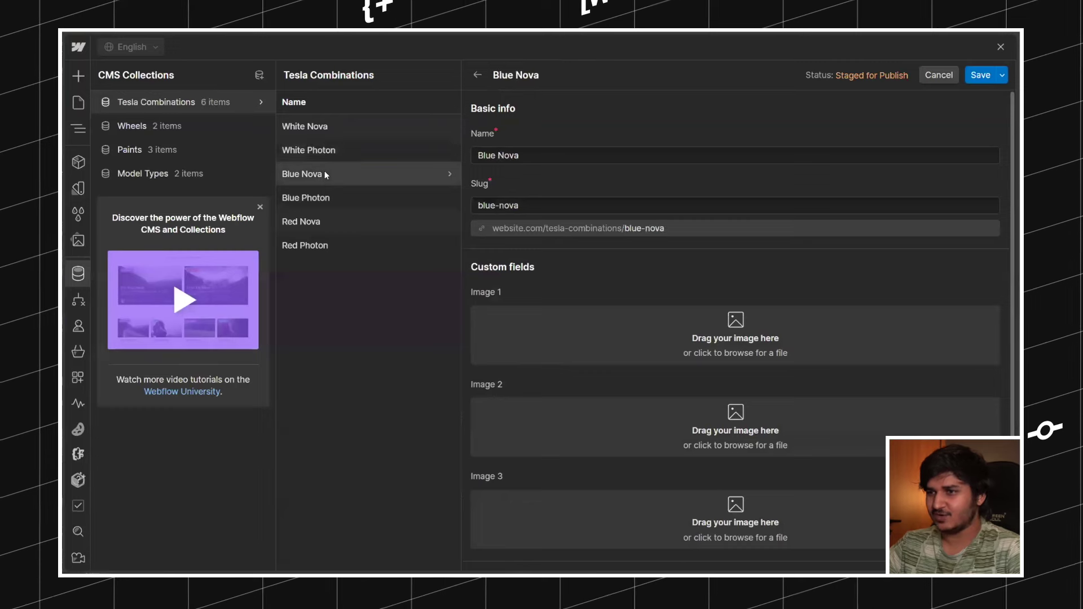
left_click(331, 198)
left_click(331, 174)
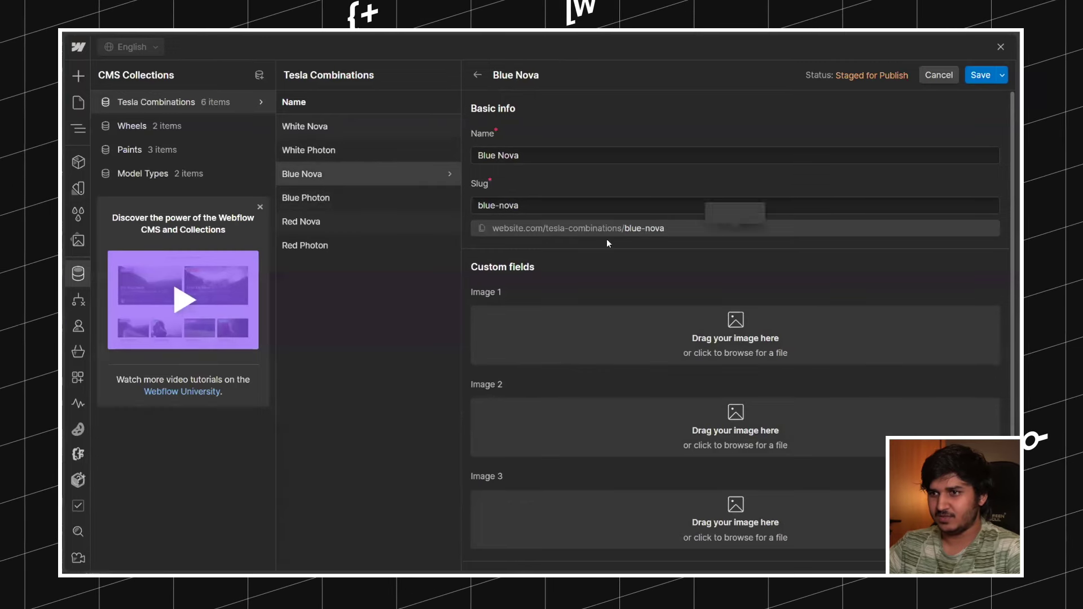
left_click(356, 203)
key("ctrl+s")
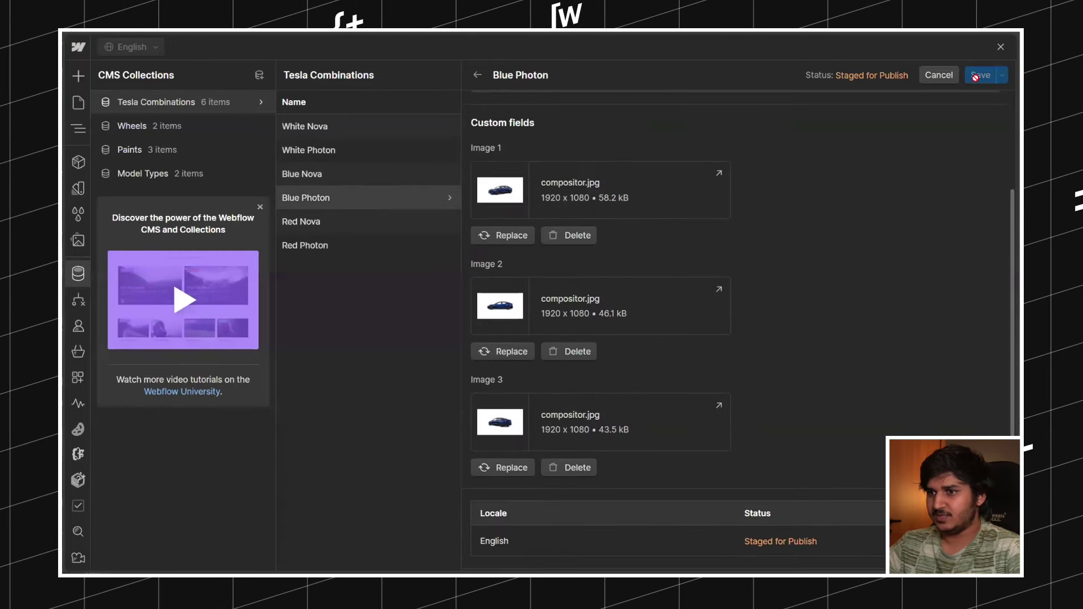
left_click(355, 185)
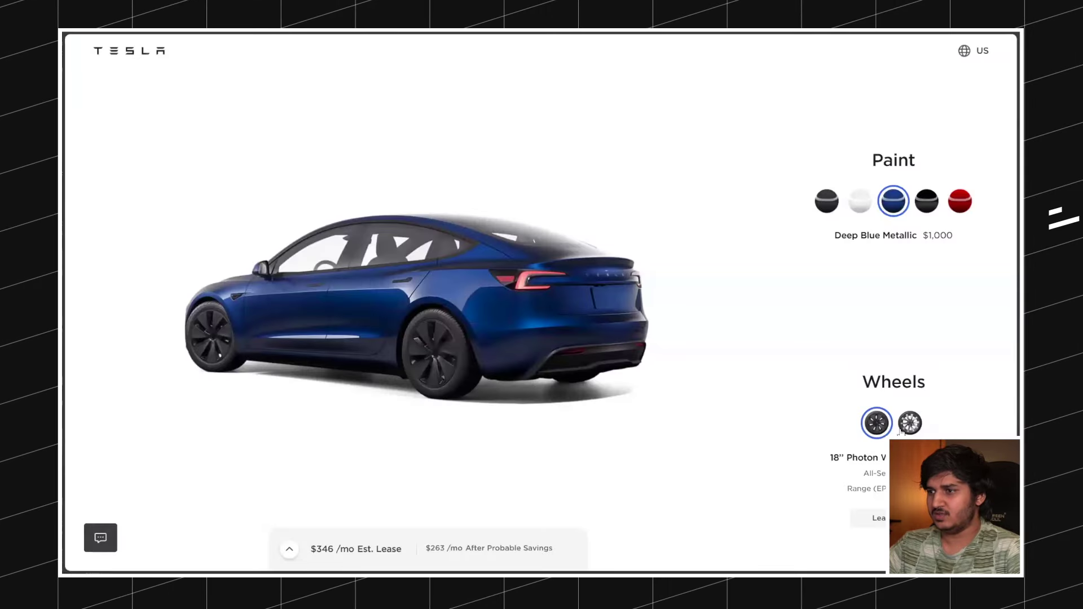
Step: Select the 19-inch Nova wheels on Tesla's page and open the blue car's front view as a standalone image
left_click(904, 428)
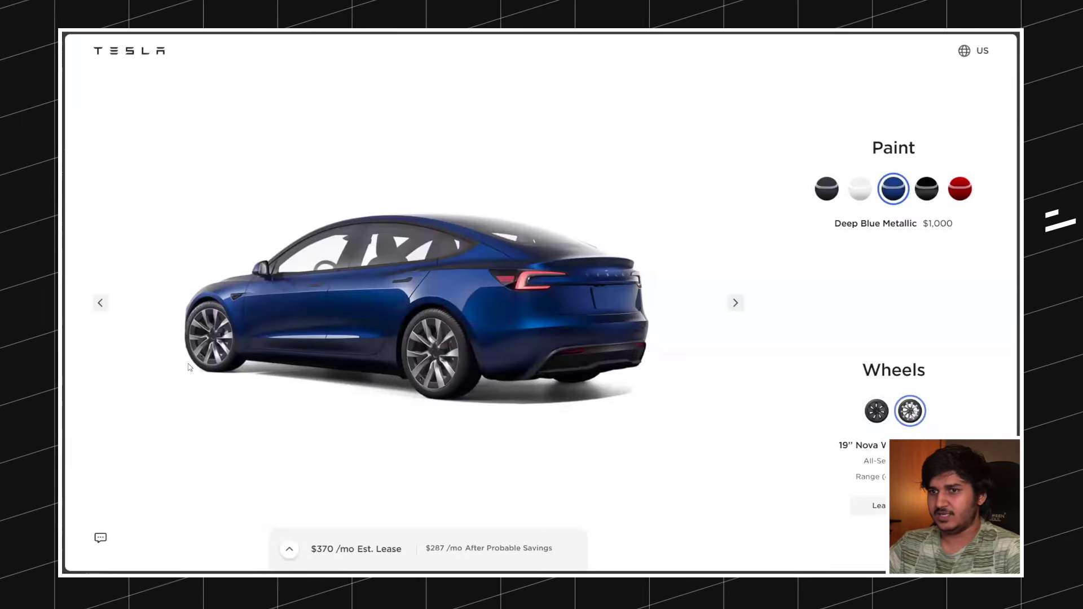
left_click_drag(157, 356, 451, 238)
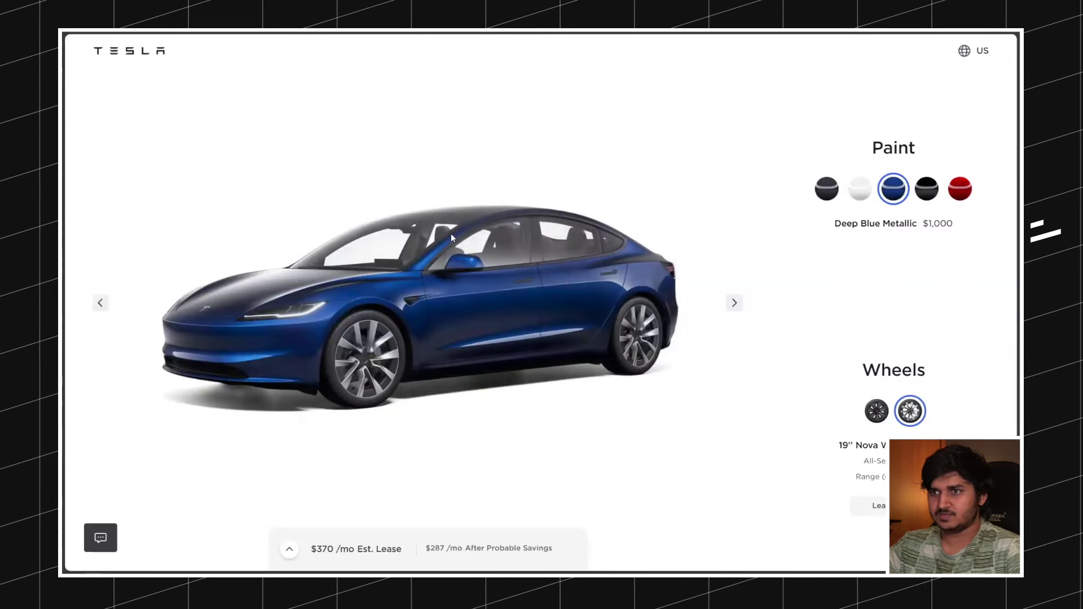
right_click(402, 242)
left_click(430, 262)
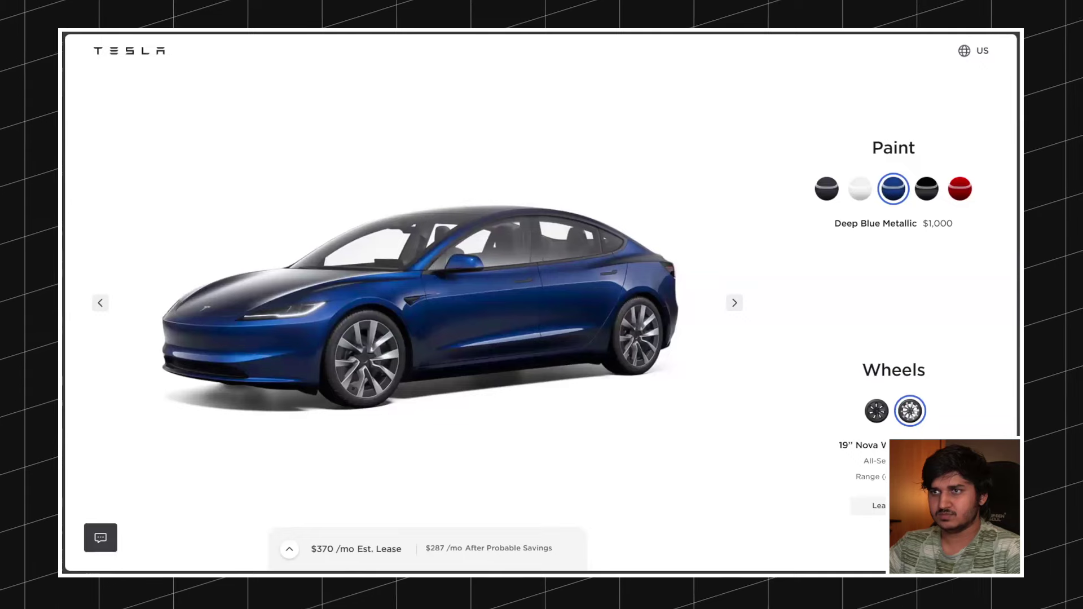
Step: Open the side and rear views of the blue Model 3 with Nova wheels from Tesla's page as standalone images
left_click(732, 301)
right_click(398, 214)
left_click(422, 232)
left_click_drag(607, 288, 442, 226)
right_click(443, 231)
left_click(462, 236)
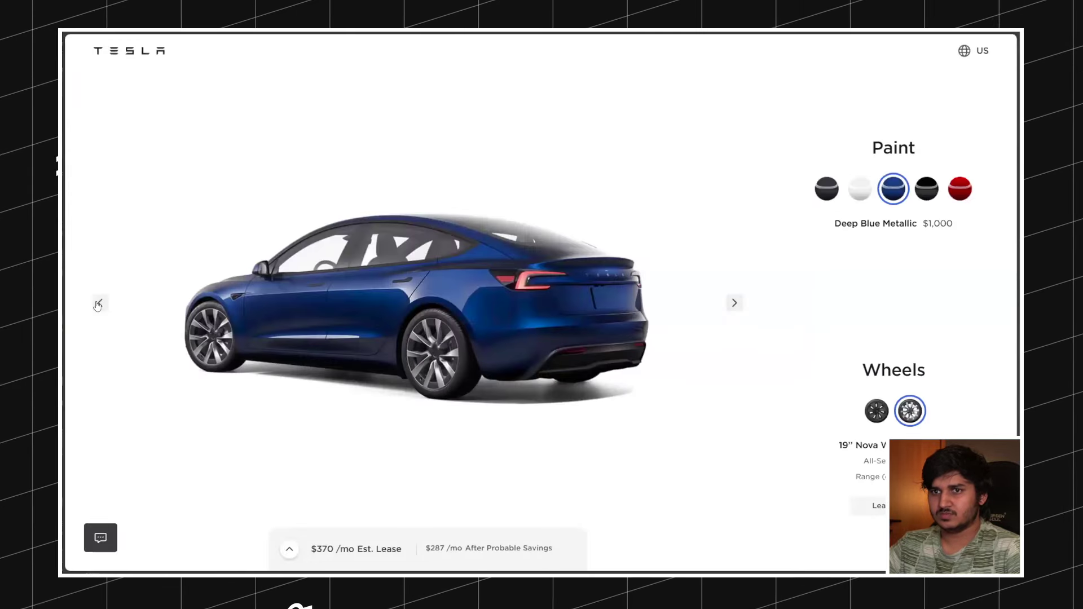
left_click(98, 303)
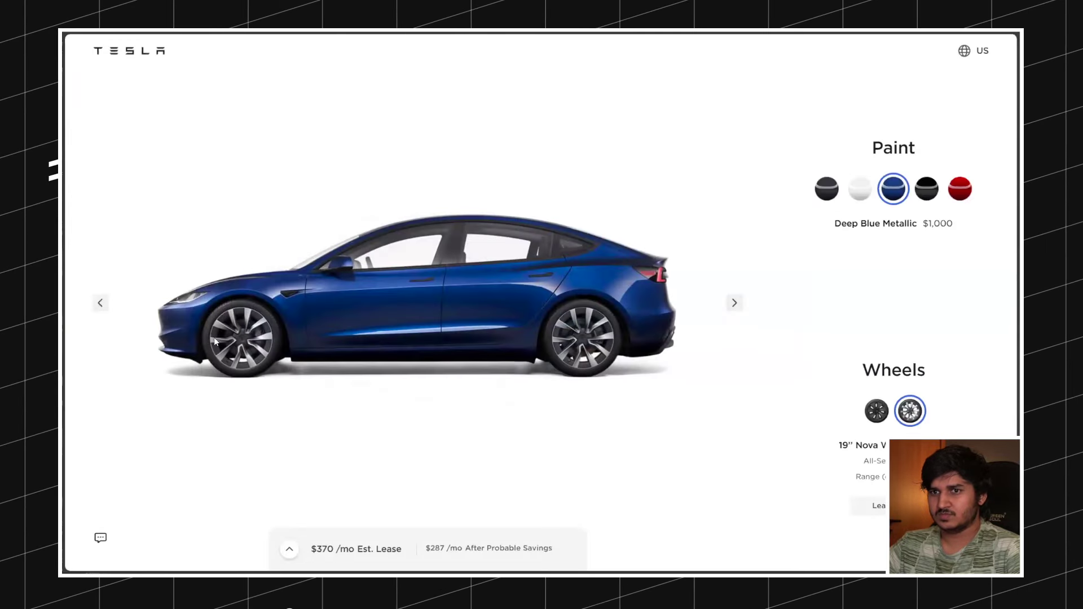
left_click_drag(214, 342, 288, 340)
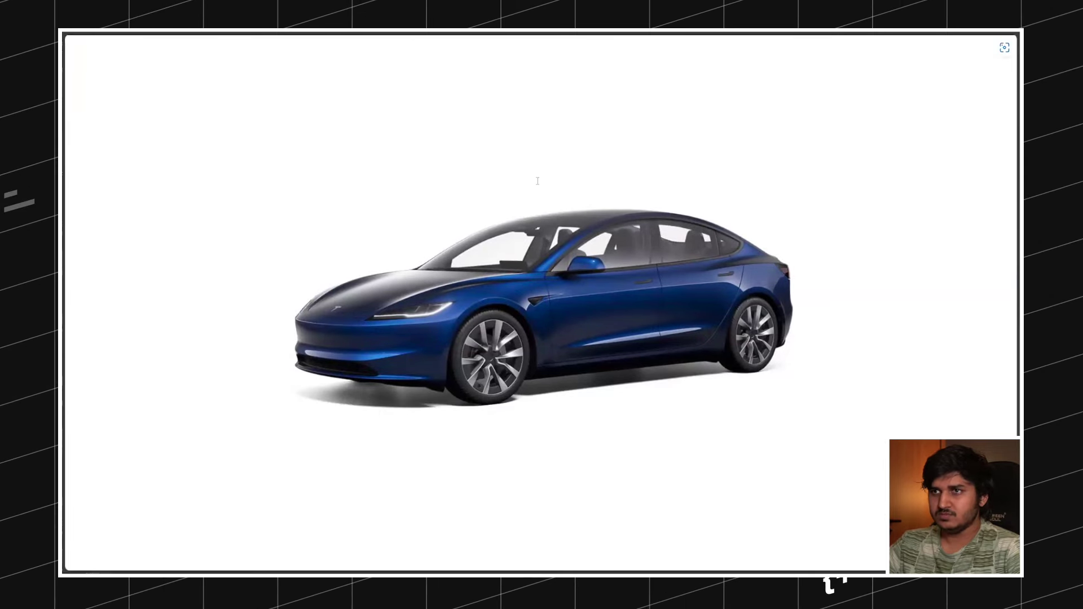
Step: Fill the Blue Nova item's three image fields with the front, side and rear views of the blue Nova-wheel car and save the item
left_click_drag(526, 118, 596, 346)
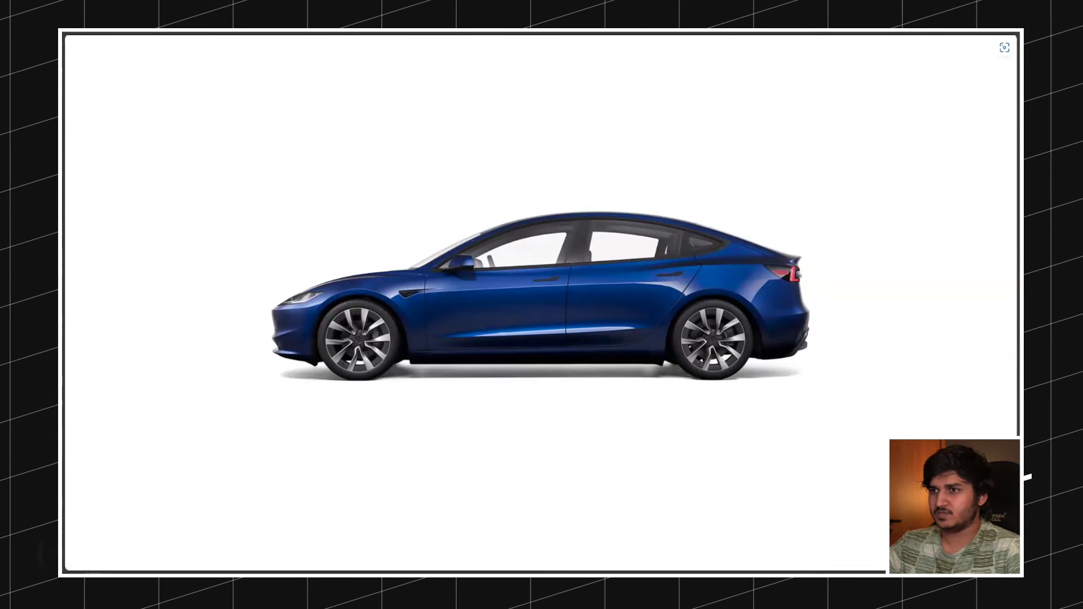
left_click_drag(633, 464, 532, 196)
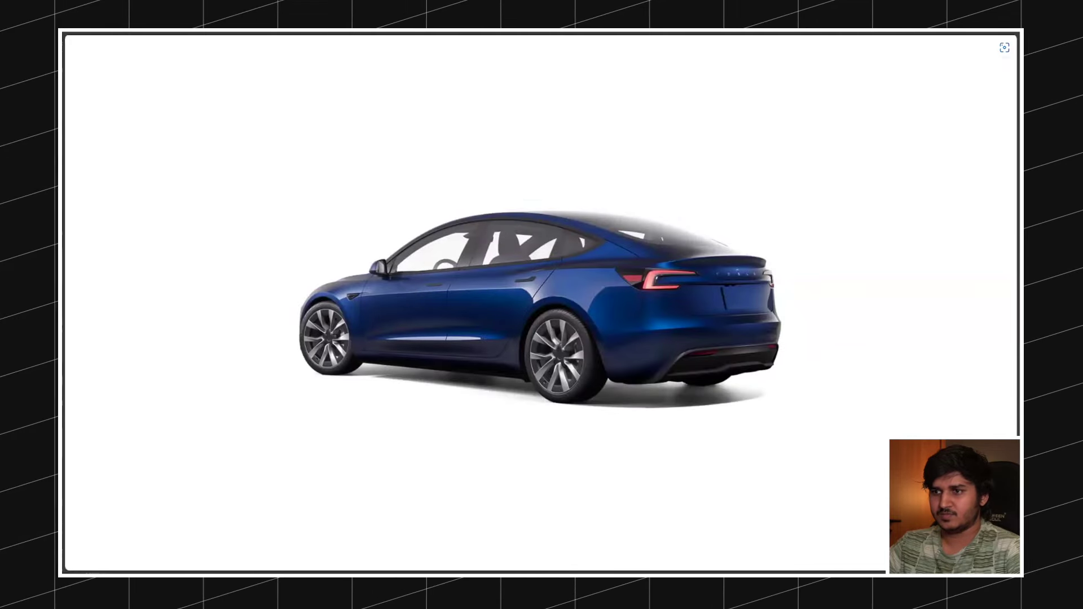
left_click(1003, 46)
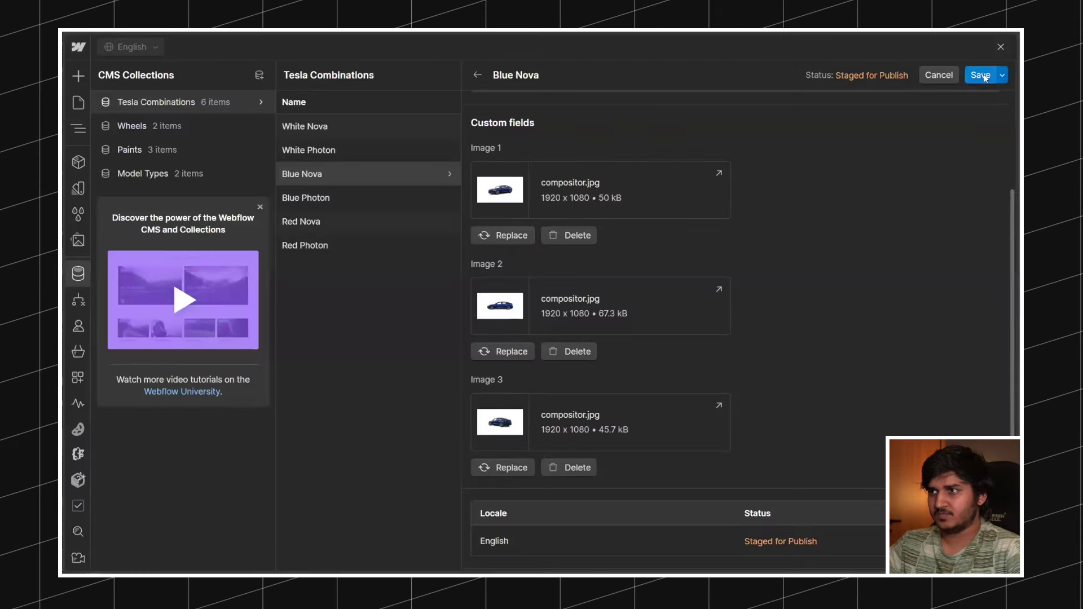
left_click(982, 74)
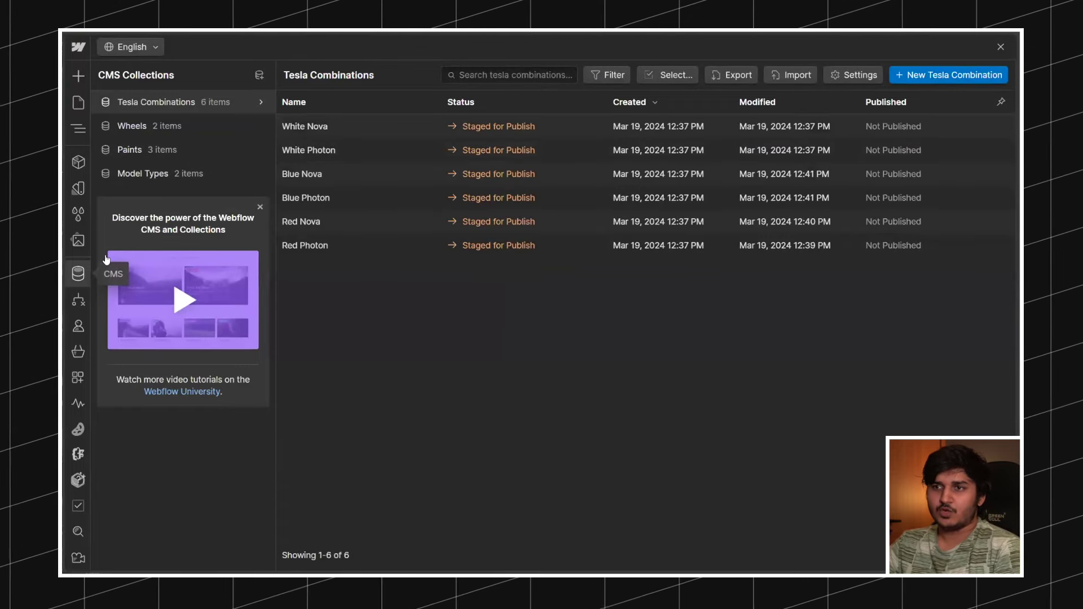
Step: Review the images of the Blue Nova, Blue Photon, Red Nova and Red Photon items and return to the Home page canvas
left_click(315, 174)
left_click(322, 199)
left_click(330, 220)
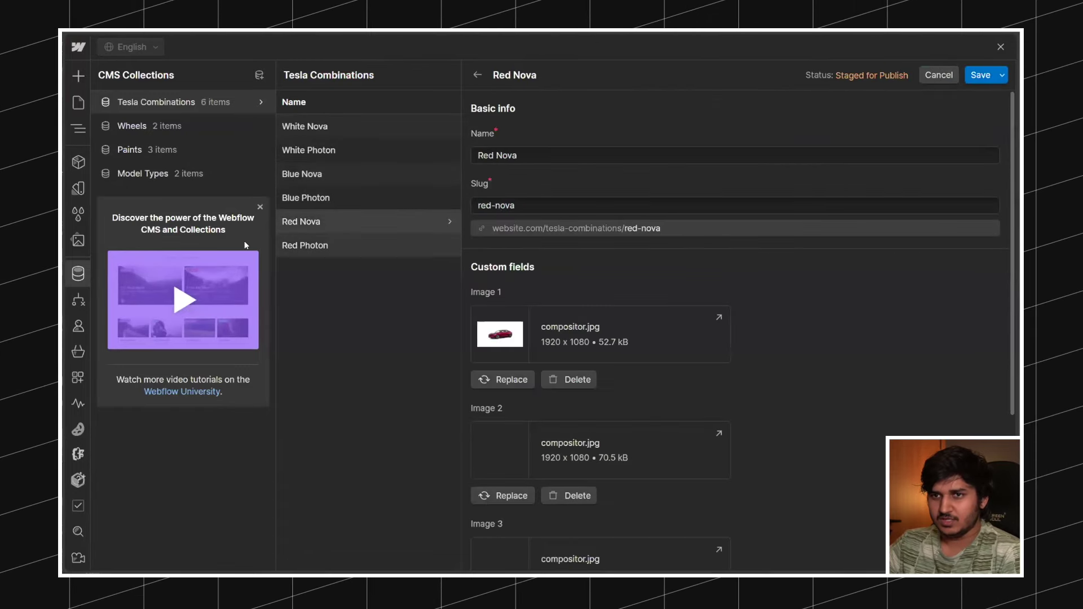
left_click(316, 245)
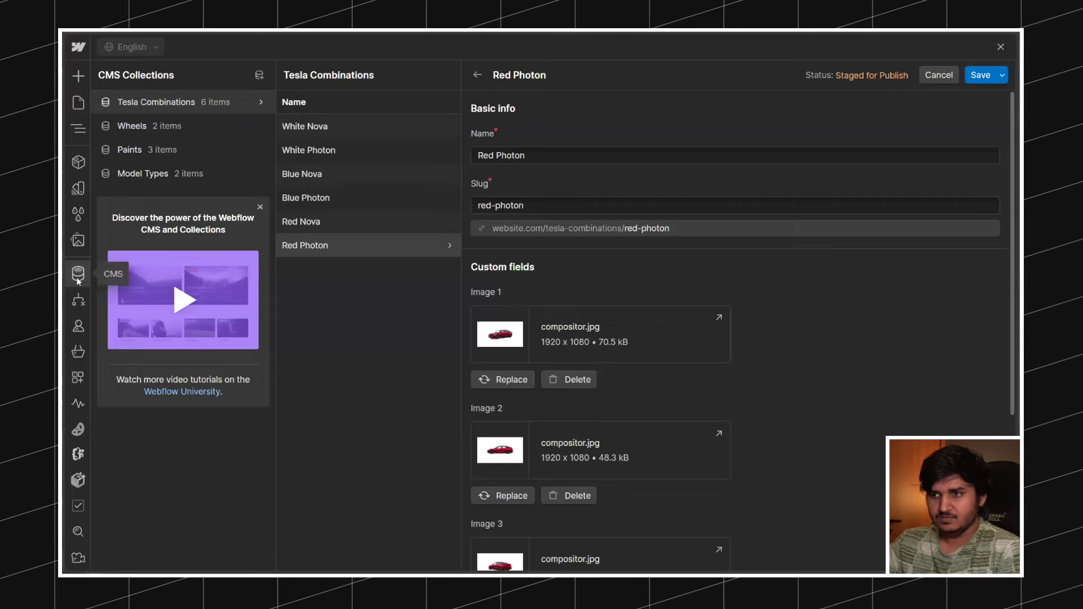
key("Escape")
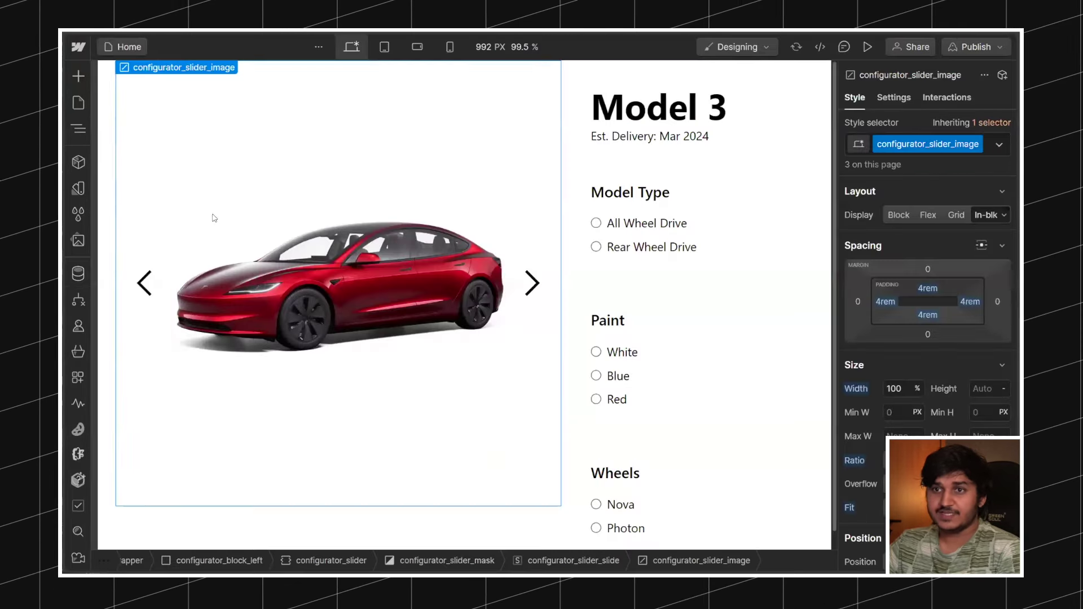
Step: Add a Collection List inside main-wrapper, below section_hero
left_click(77, 130)
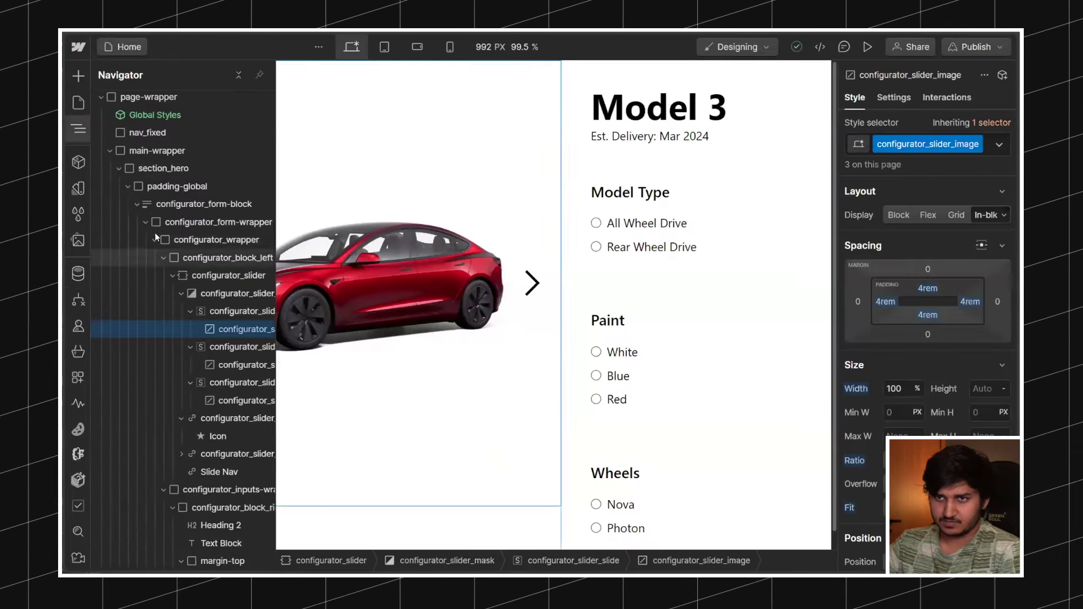
left_click(136, 205)
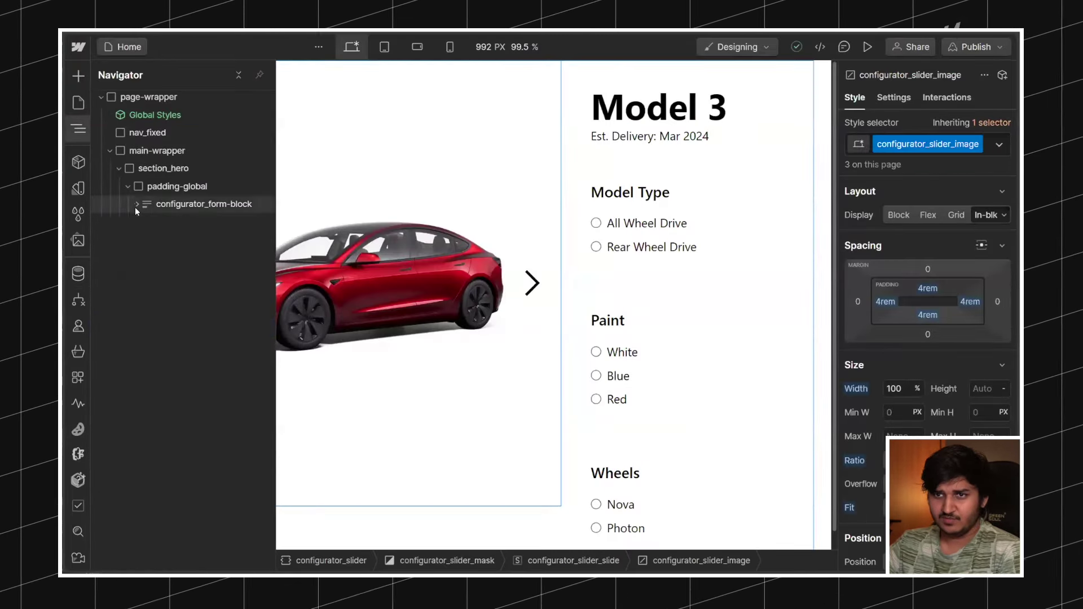
left_click(135, 151)
left_click(119, 168)
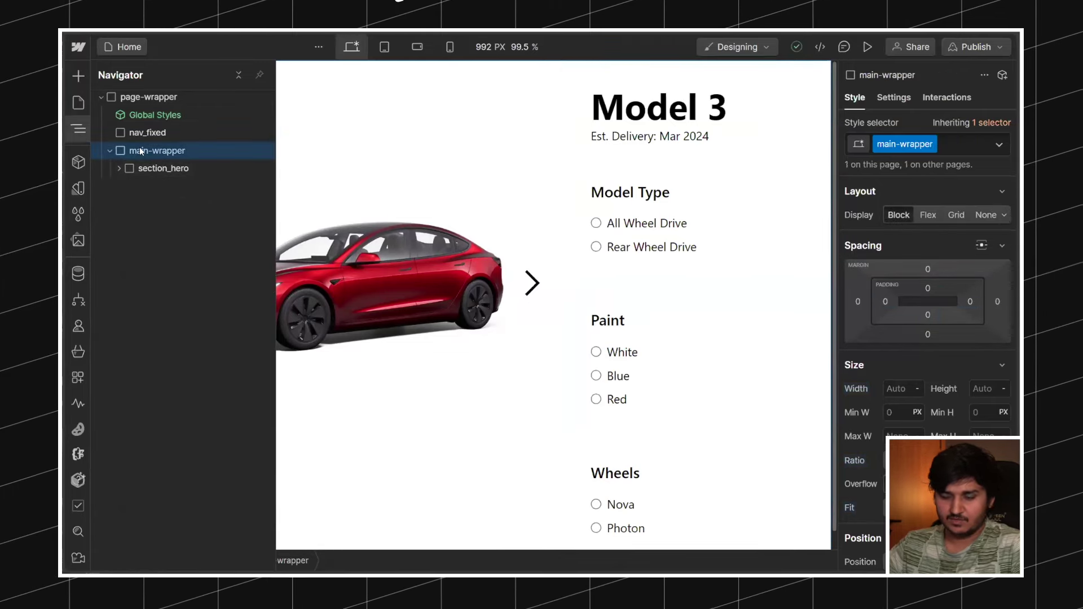
key("ctrl+e")
type("coll")
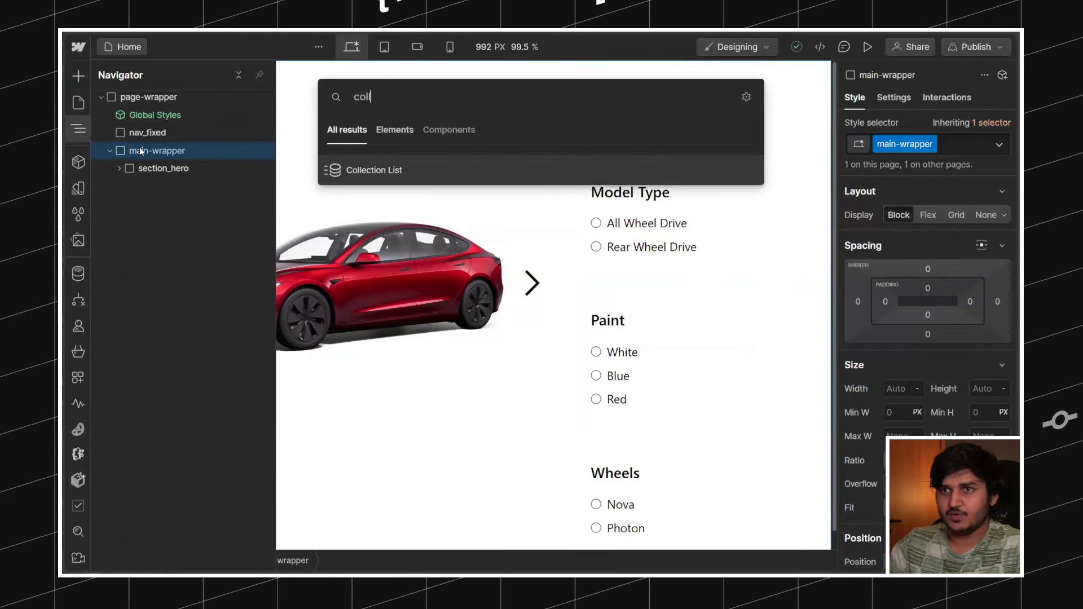
key("Return")
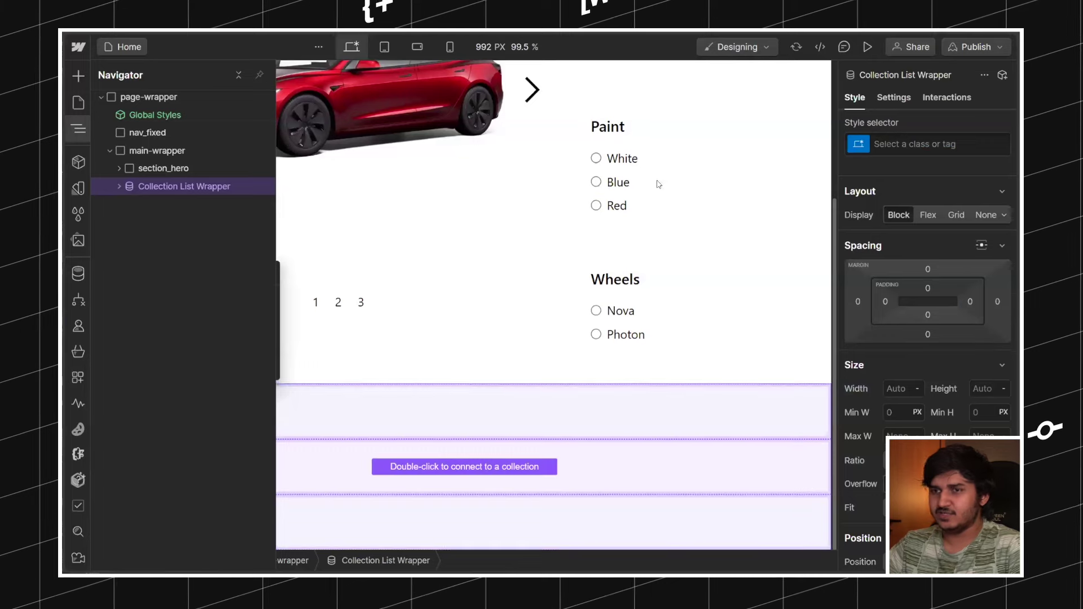
Step: Set the source of the new Collection List below section_hero to the Tesla Combinations collection
left_click(78, 128)
left_click(81, 129)
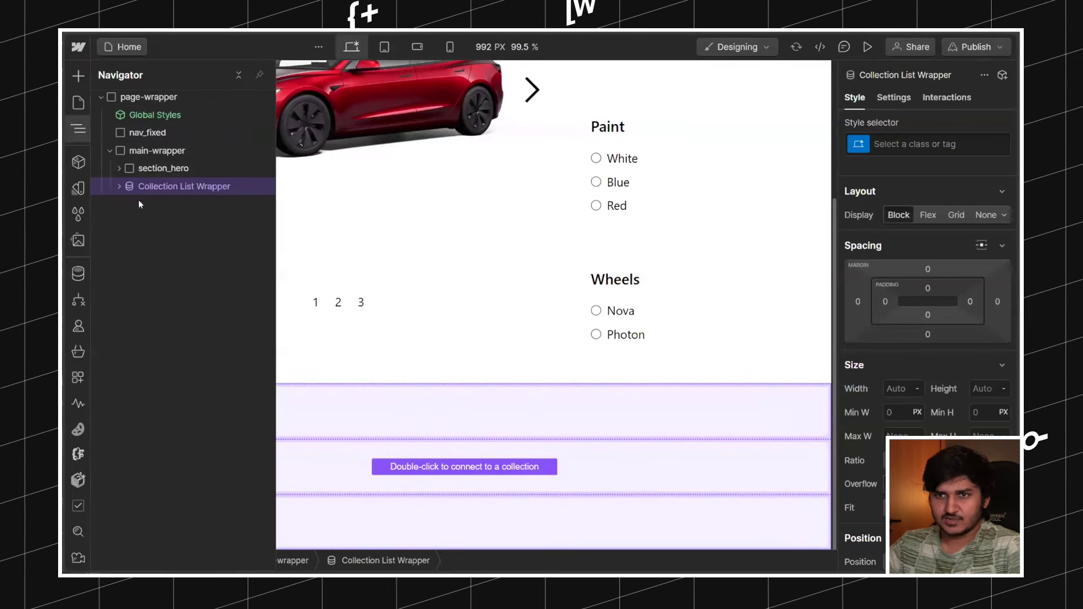
left_click(894, 97)
left_click(910, 287)
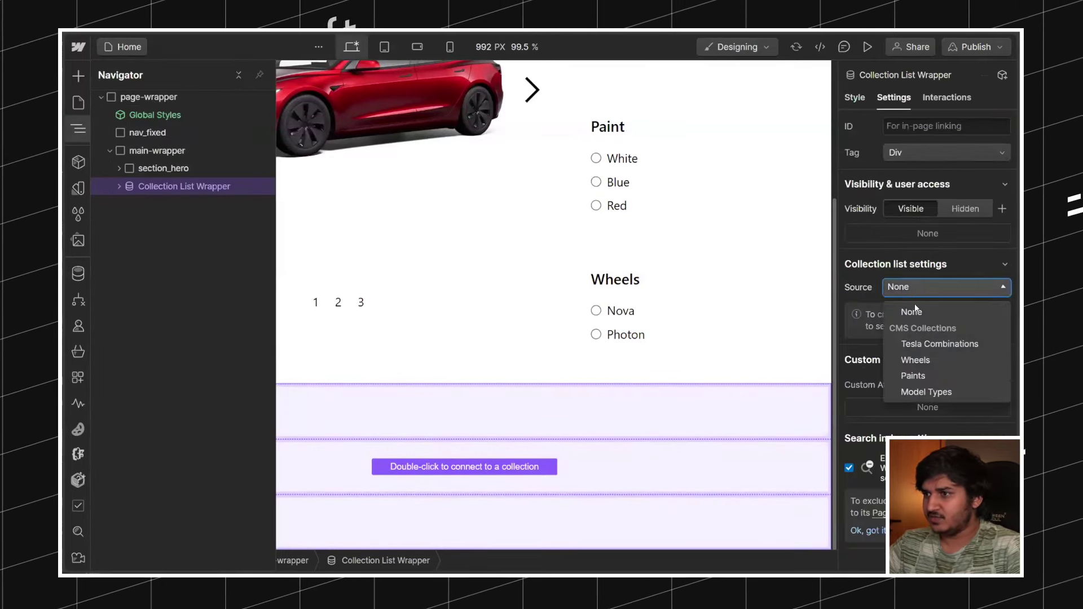
left_click(919, 344)
scroll(523, 347, "down", 3)
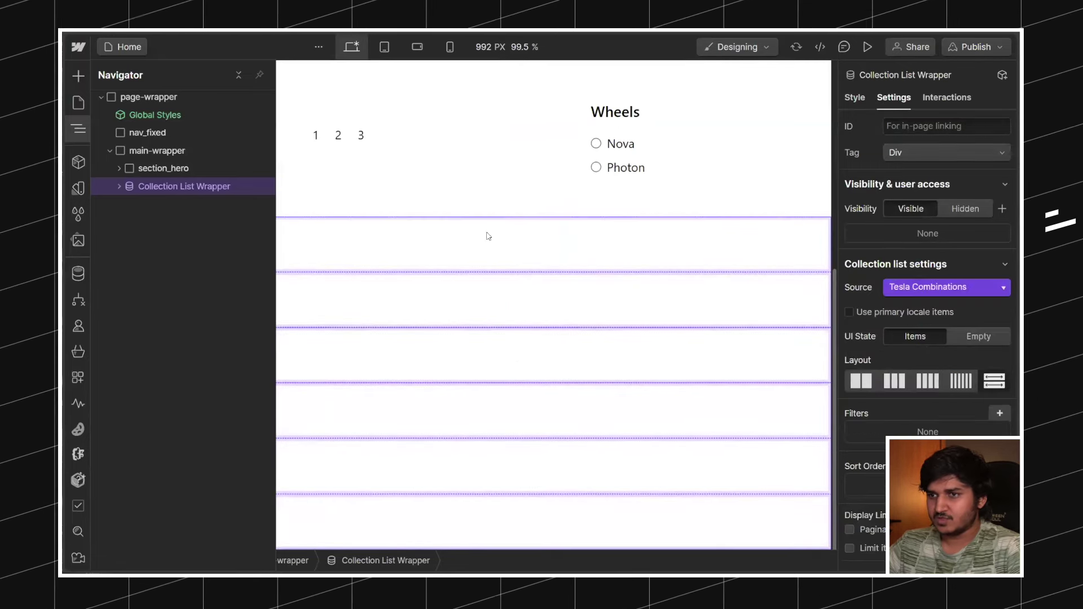
Step: Add a Custom Element div inside the Collection Item and check which data fields its text can connect to
left_click(372, 355)
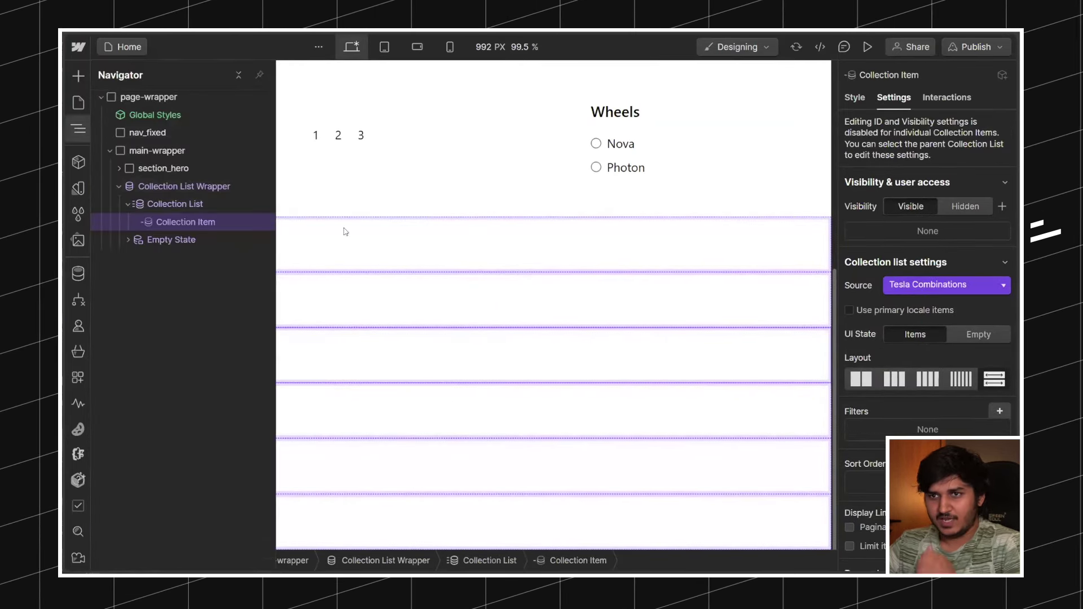
left_click(351, 232)
key("ctrl+k")
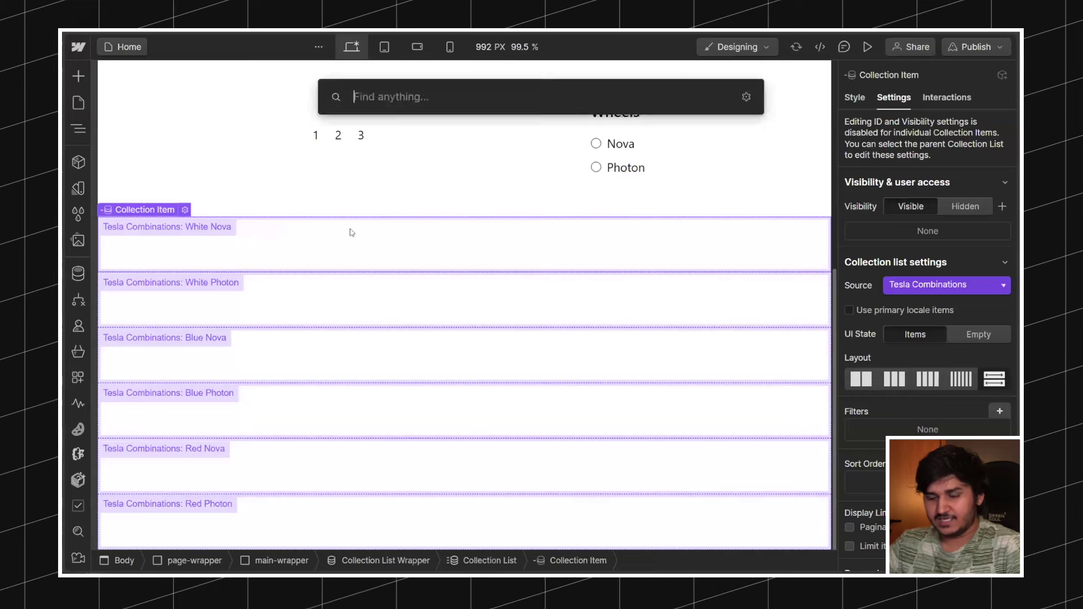
type("cust")
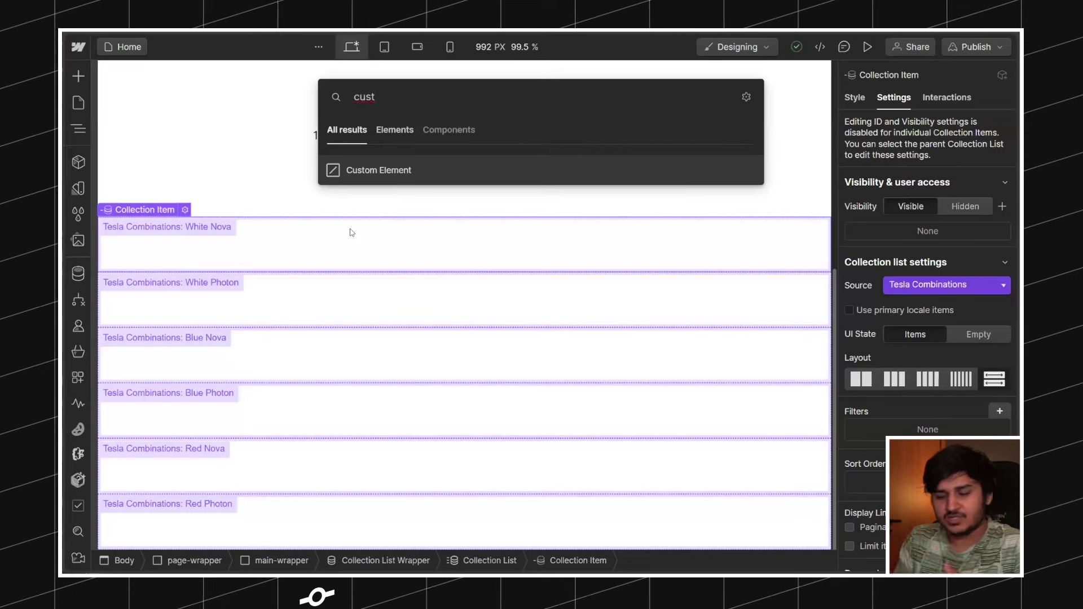
key("Return")
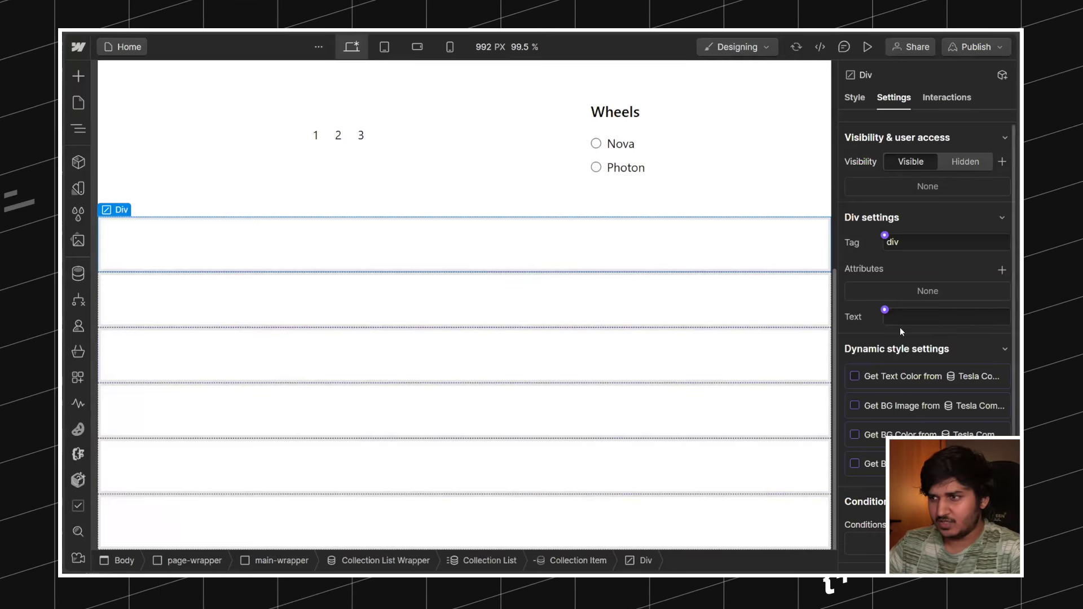
left_click(884, 311)
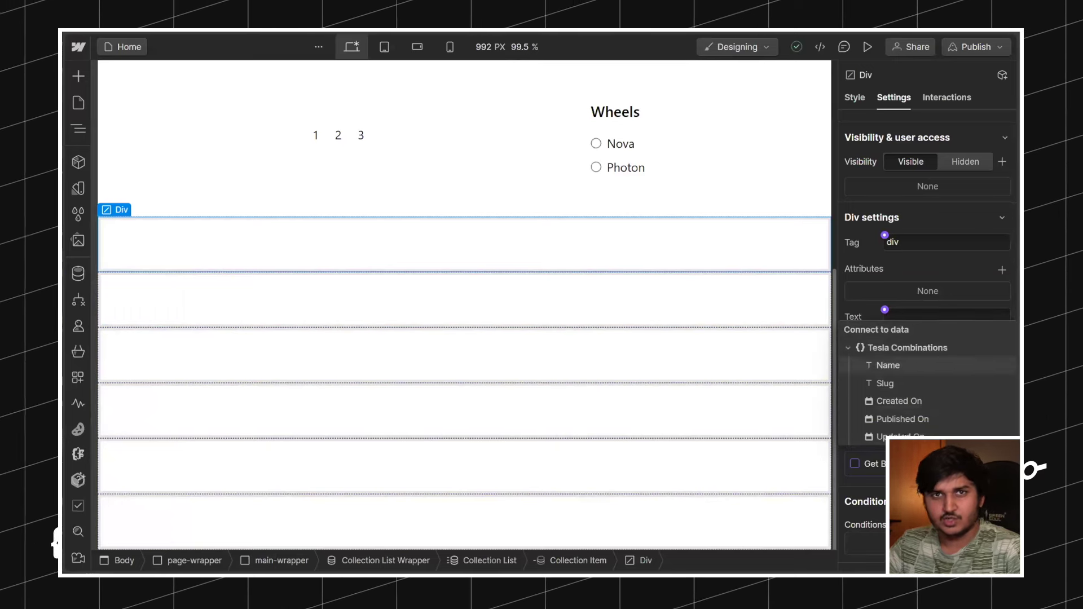
left_click(855, 243)
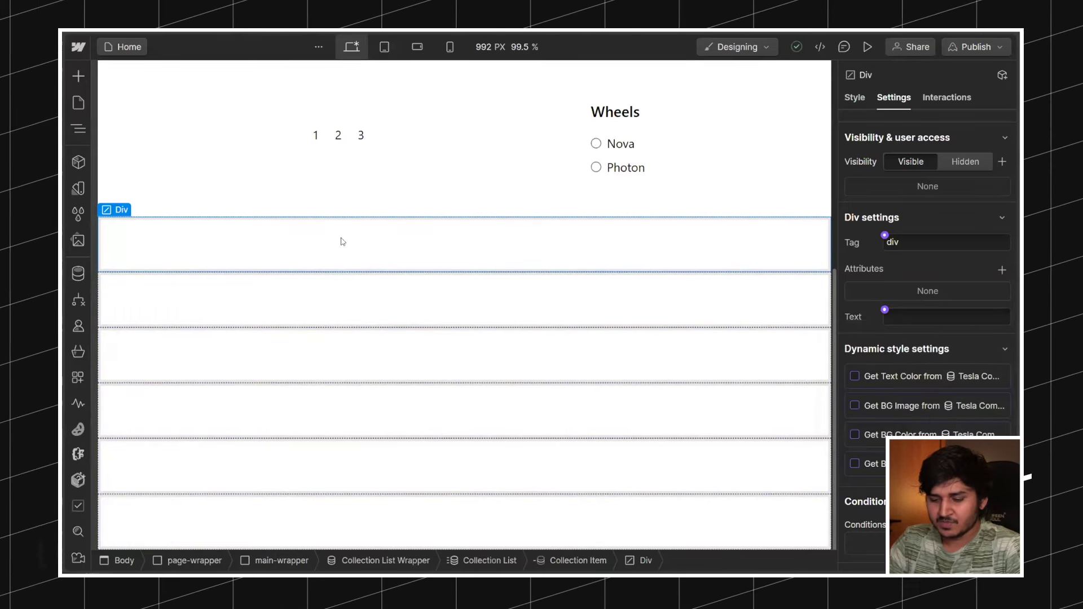
Step: Try an image element inside the div connected to the Image 1 field and look through the car images it renders
key("ctrl+e")
type("img")
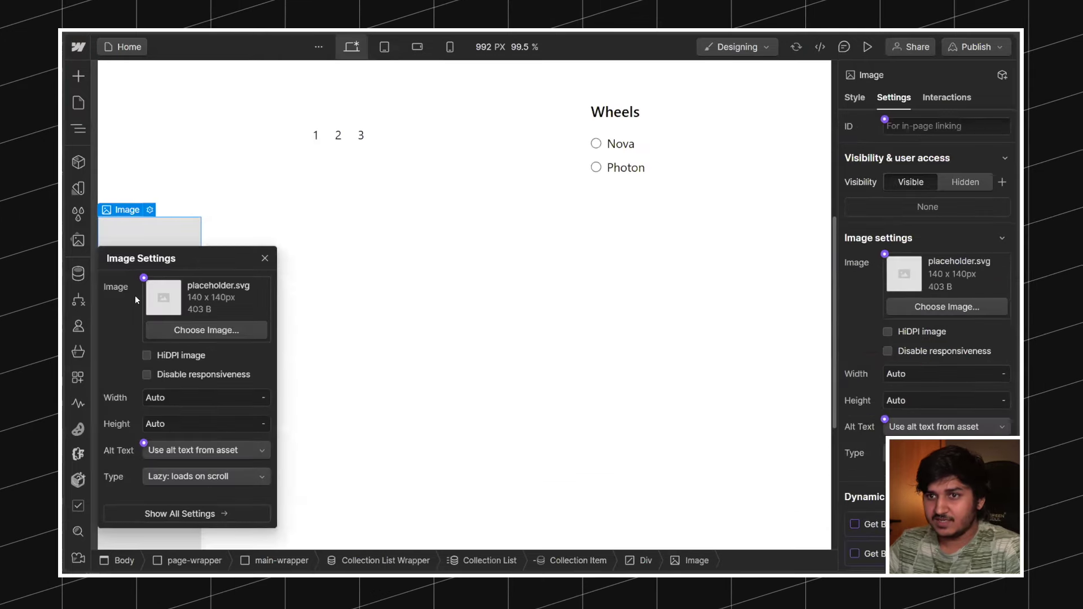
left_click(143, 277)
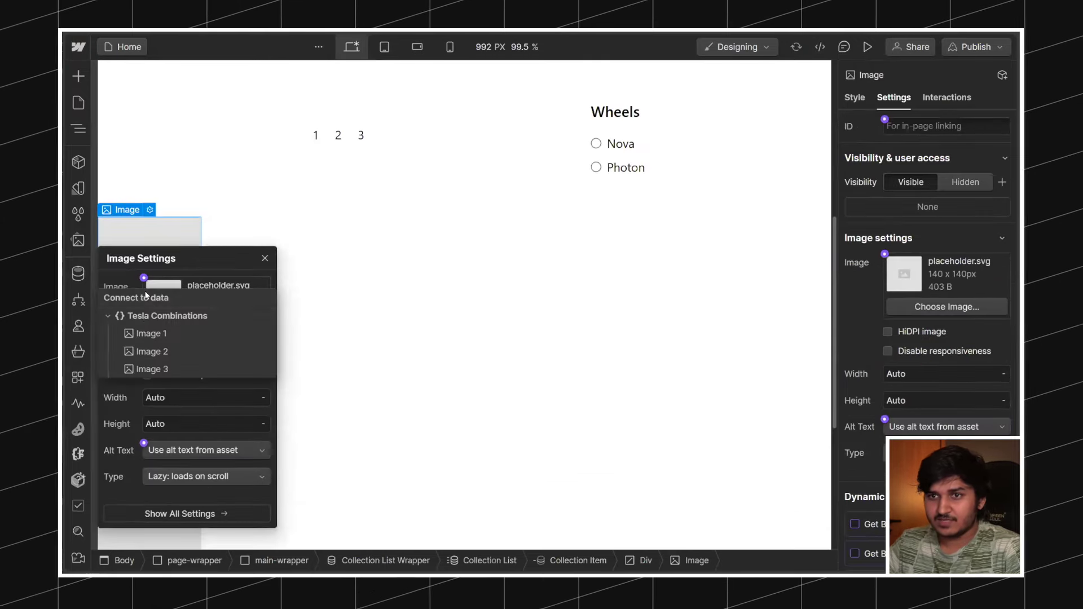
left_click(145, 332)
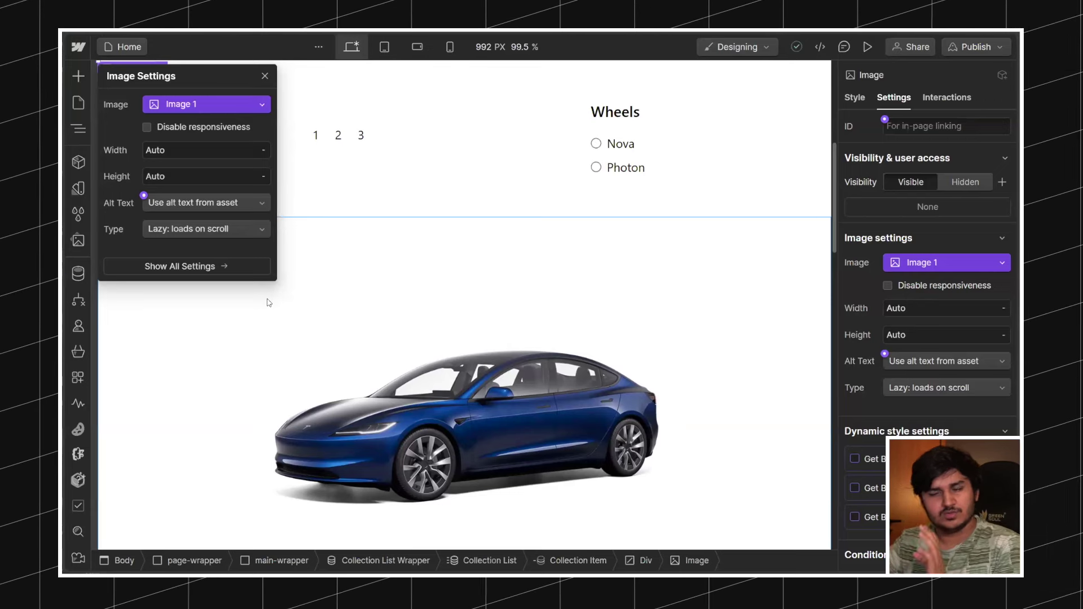
left_click(417, 332)
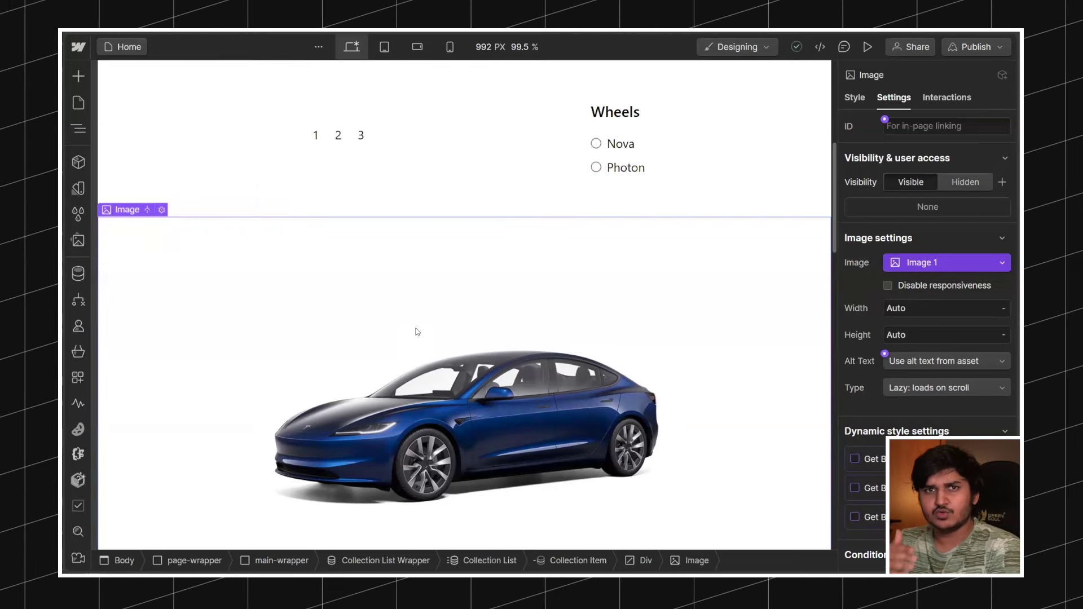
scroll(419, 322, "down", 10)
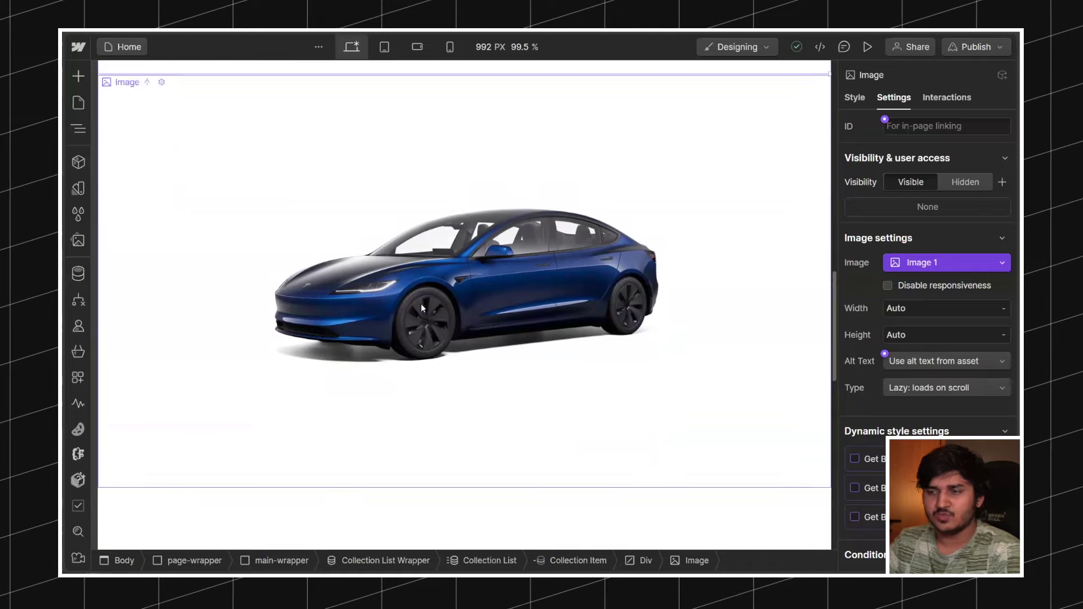
scroll(422, 308, "down", 5)
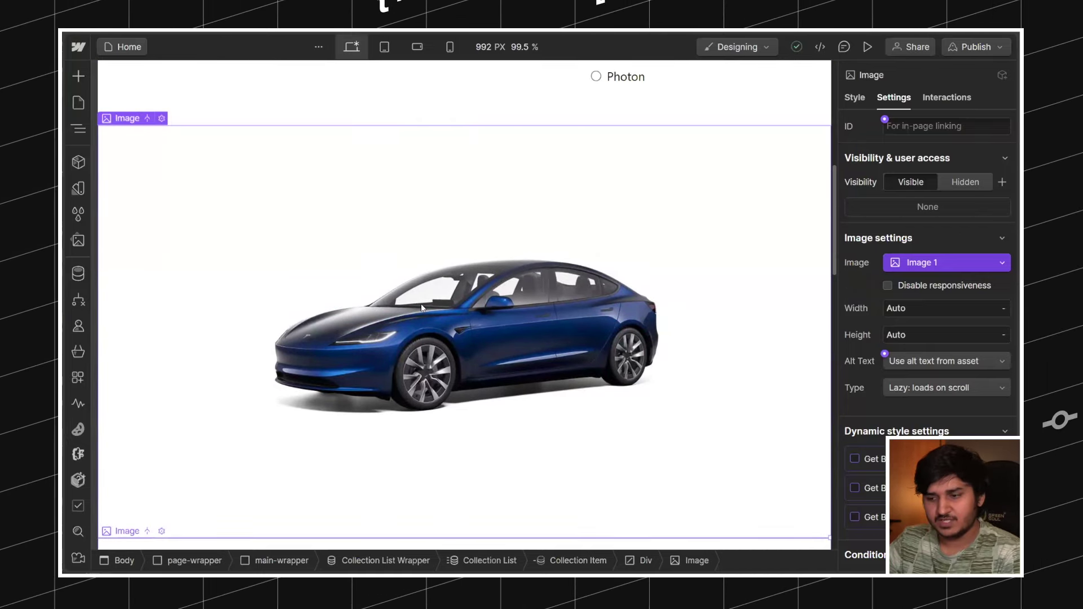
Step: Add an HTML embed inside the div with the Image 1 field wrapped in <text> tags
left_click(171, 231)
key("ctrl+e")
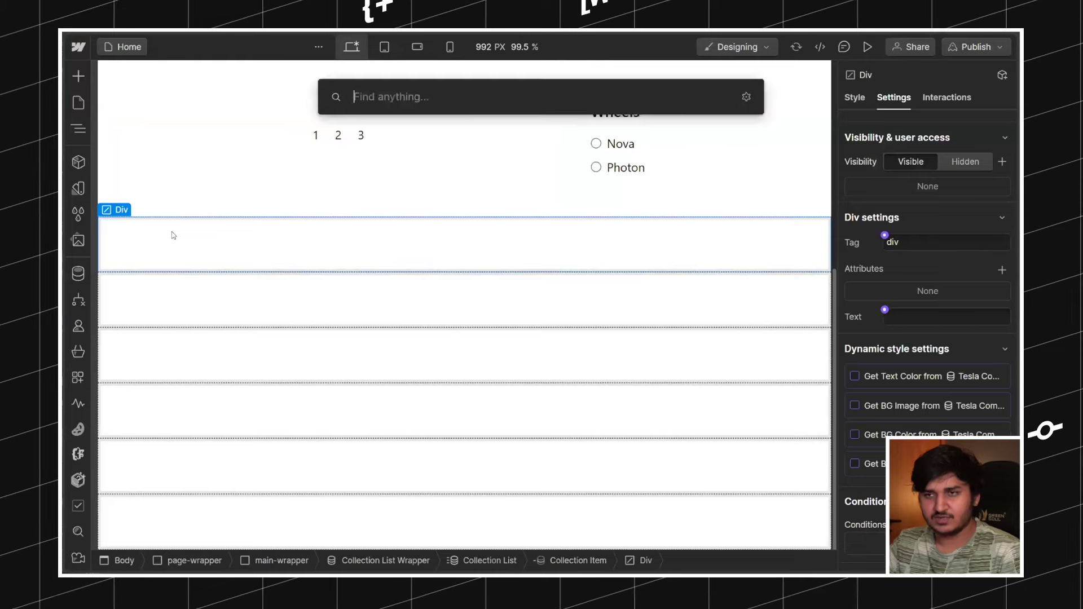
type("em")
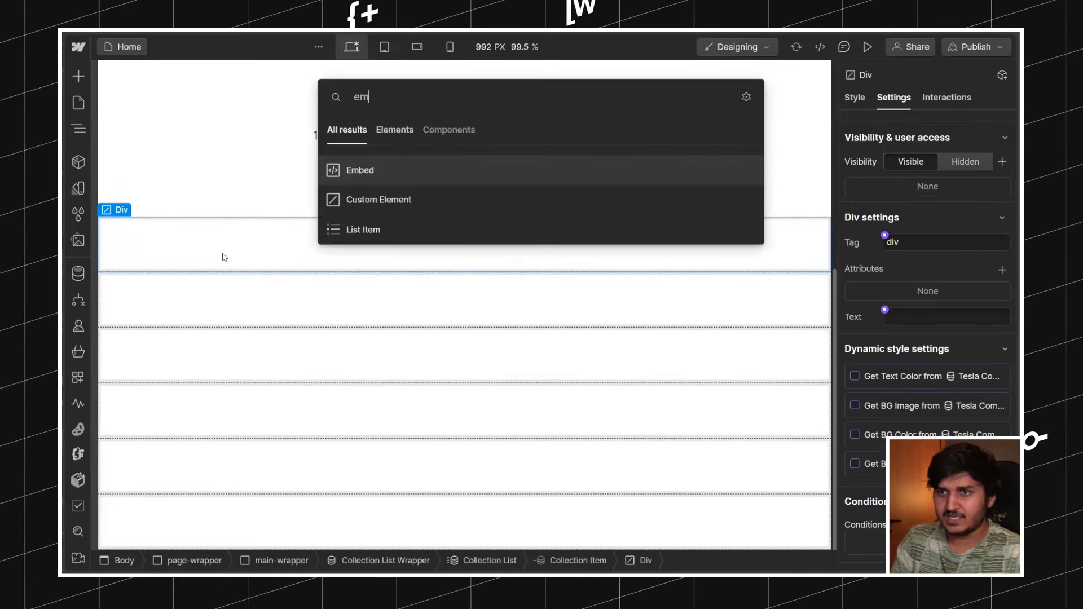
key("Return")
type("<te")
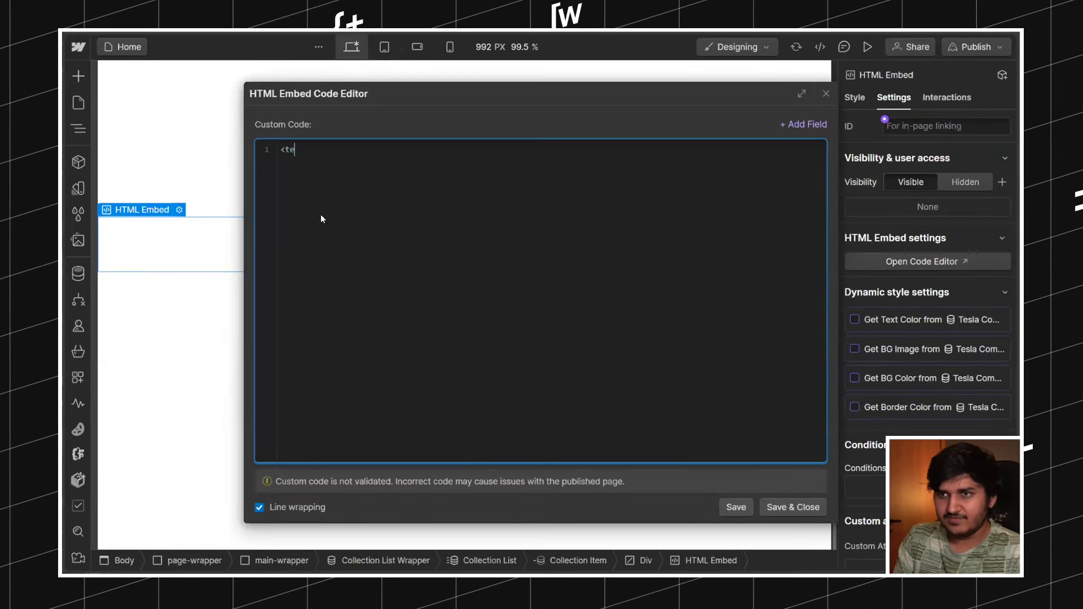
type("xt>")
left_click(796, 123)
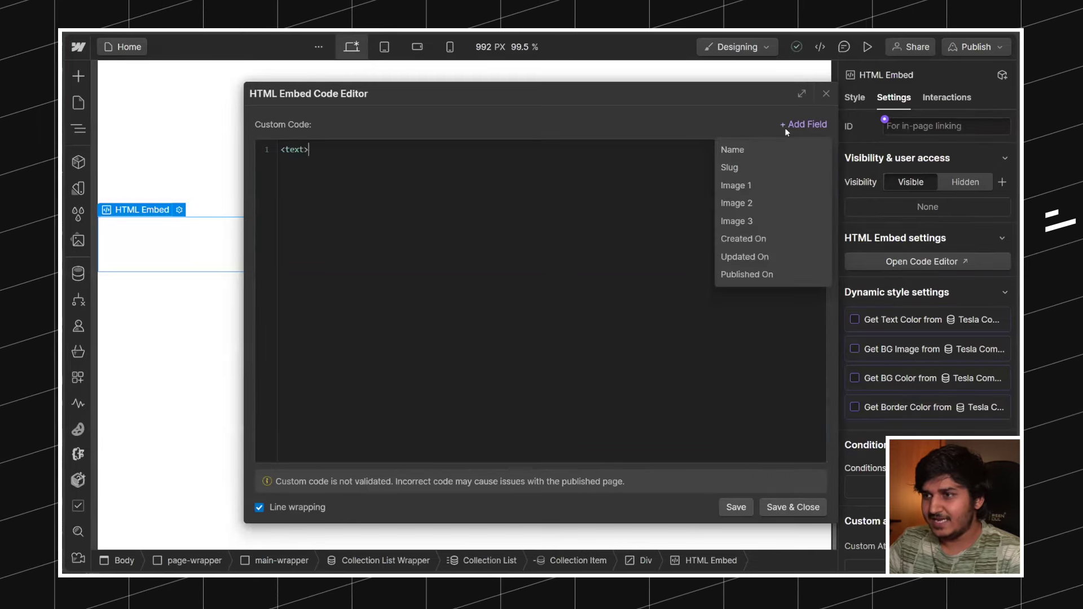
left_click(750, 185)
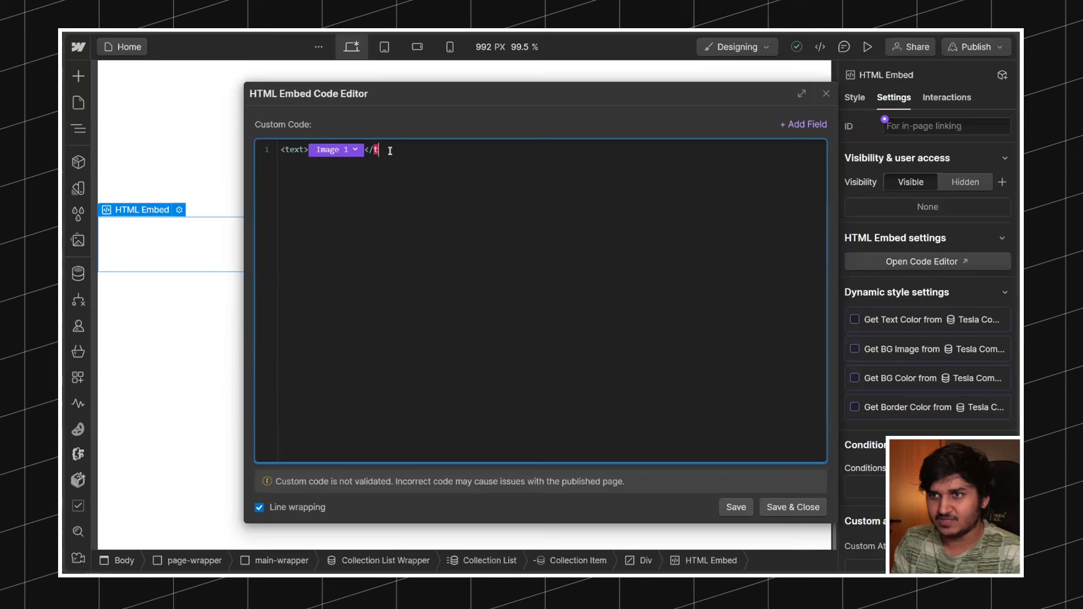
type("</text>")
Step: Duplicate the embed line twice, switch the copies to the Image 2 and Image 3 fields, and save the embed
key("ctrl+a")
key("ctrl+c")
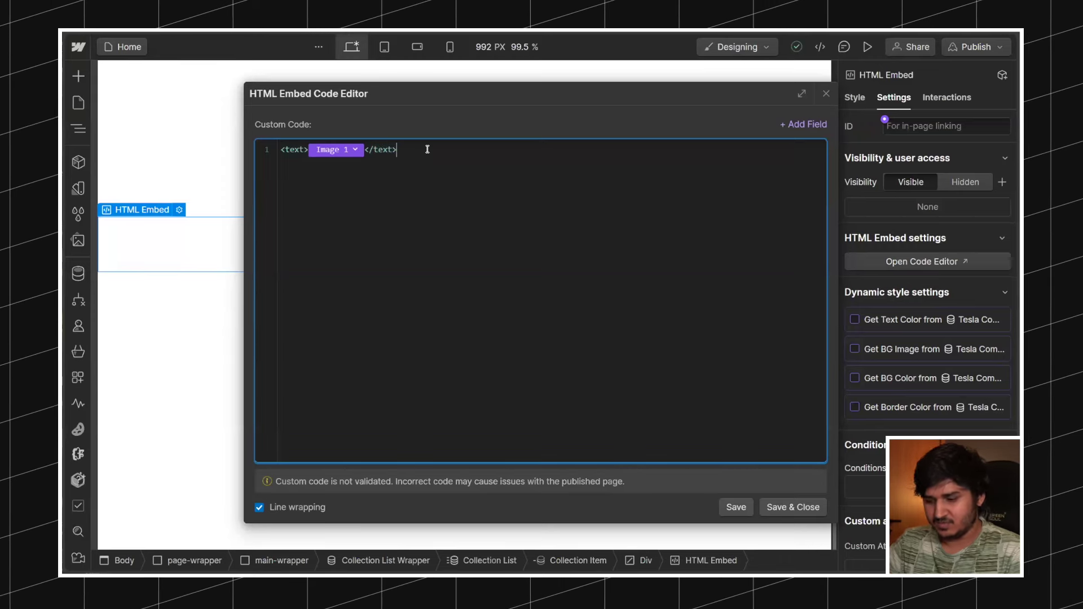
key("Return")
key("ctrl+v")
key("Return")
key("ctrl+v")
left_click(355, 165)
left_click(356, 236)
left_click(347, 179)
left_click(354, 266)
left_click(804, 497)
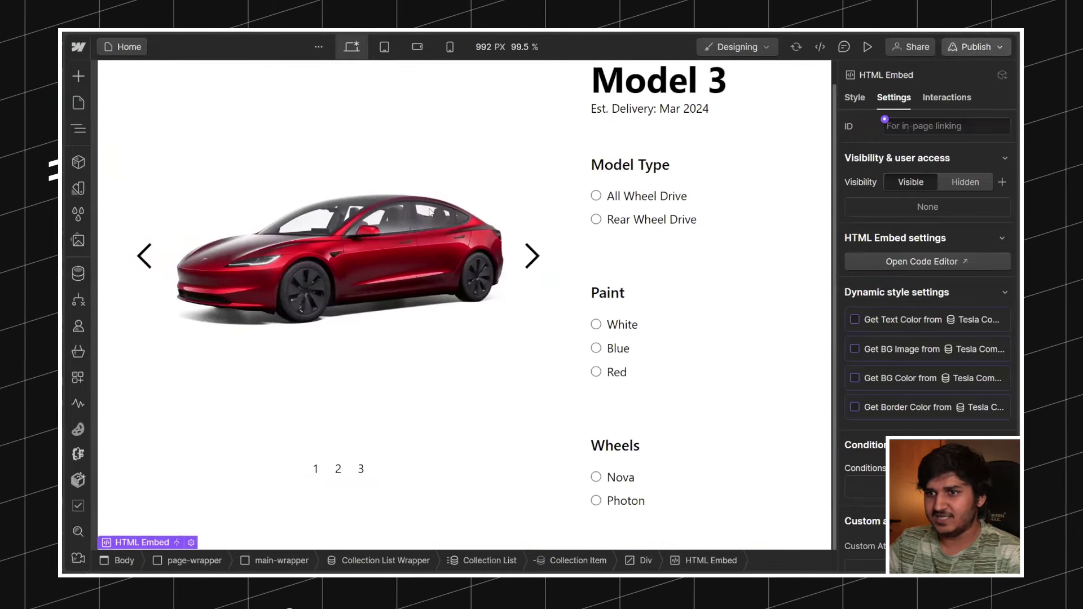
Step: Publish the site and replace the text tags with div tags on all three embed lines, saving the embed
key("shift+p")
left_click(338, 347)
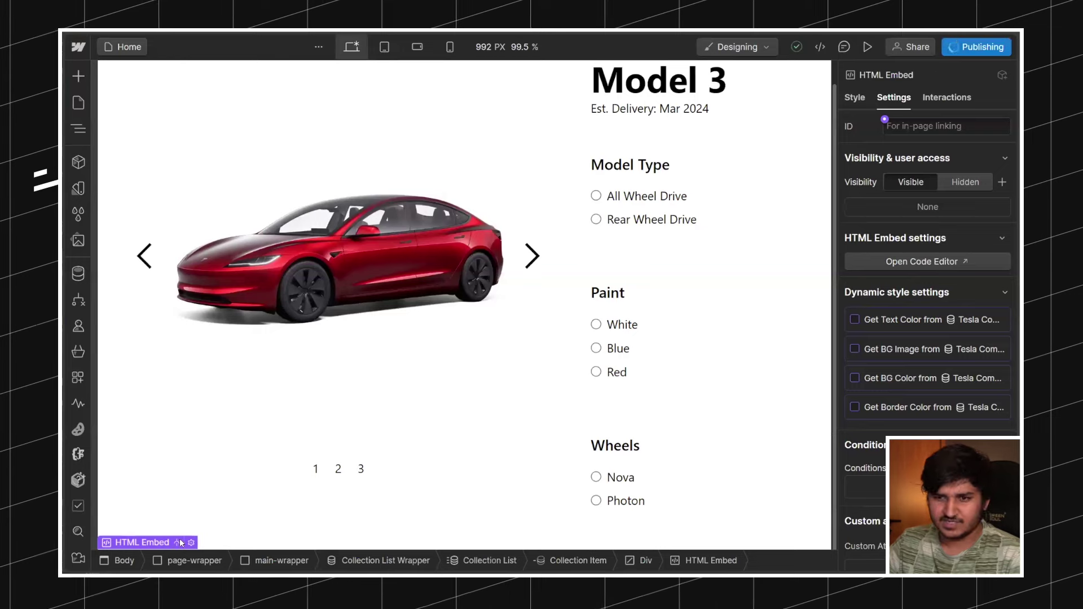
double_click(270, 312)
type("d")
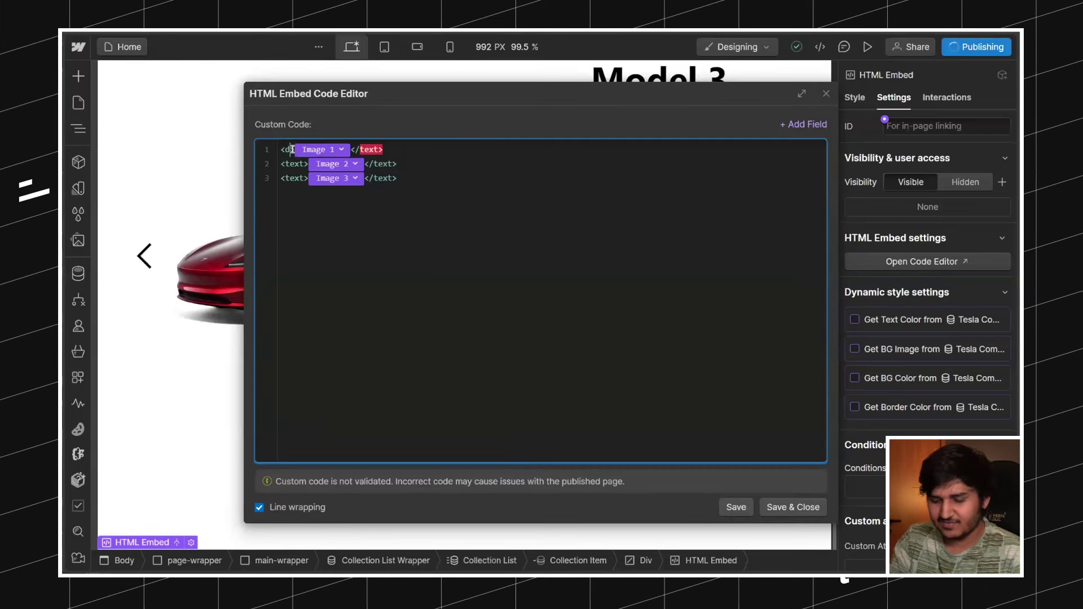
type("iv>")
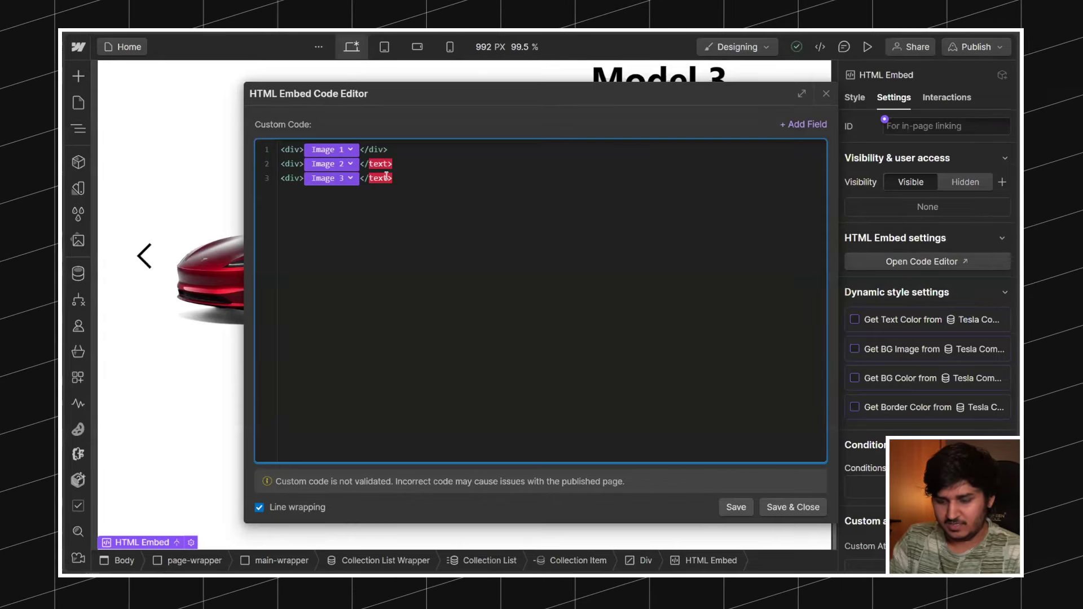
key("ctrl+shift+s")
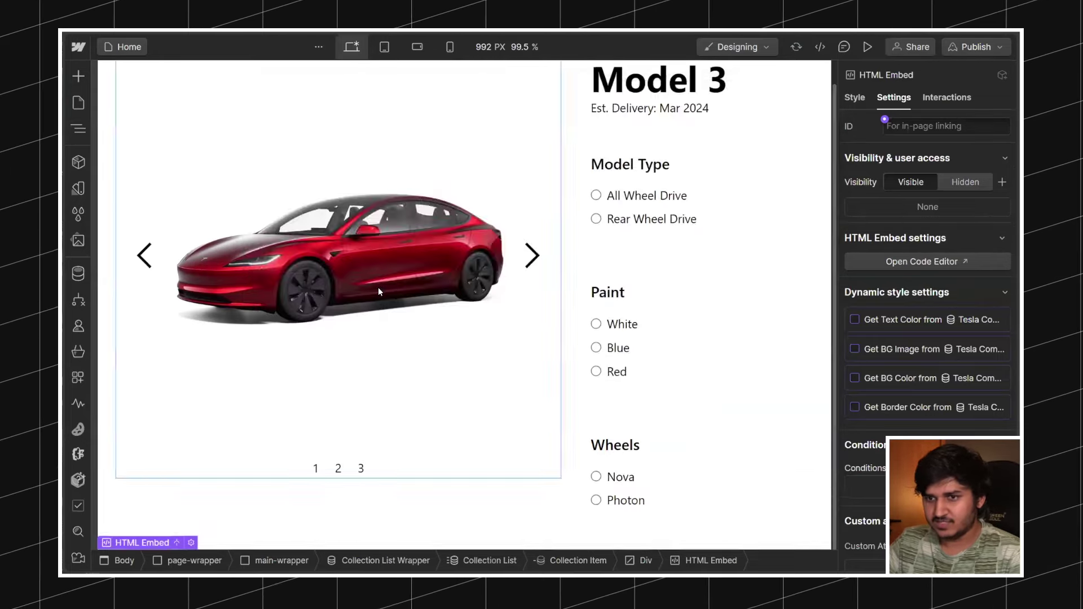
scroll(378, 286, "down", 4)
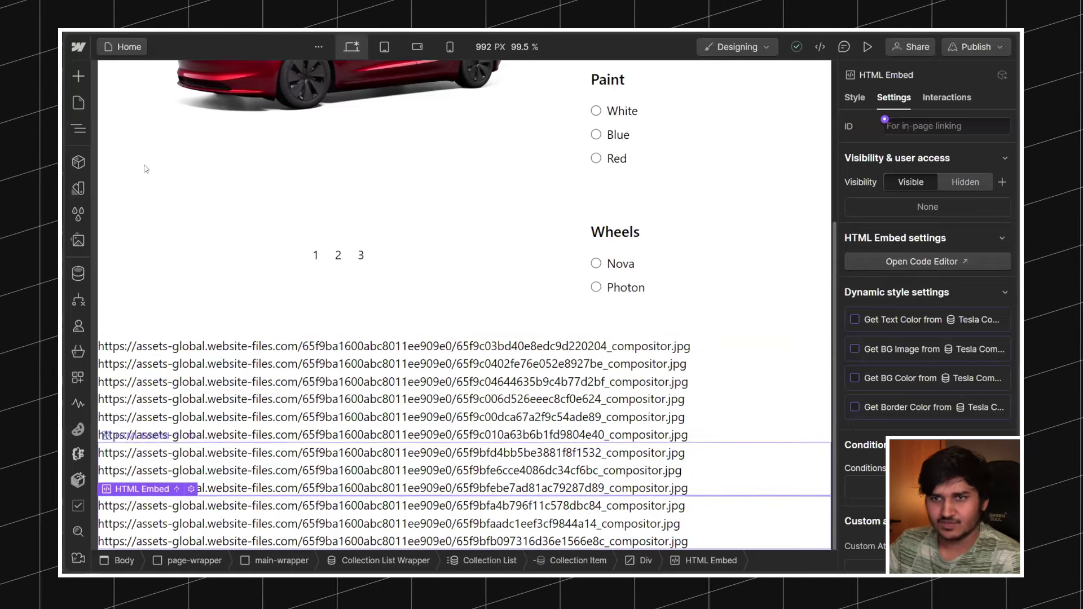
Step: Publish the site's latest changes to staging
key("shift+p")
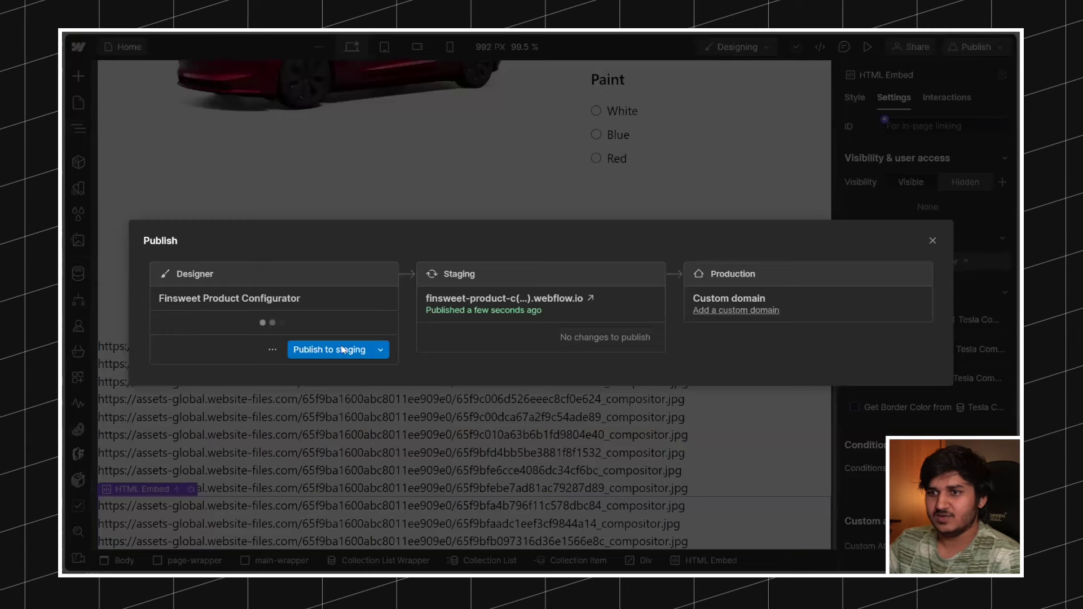
left_click(333, 349)
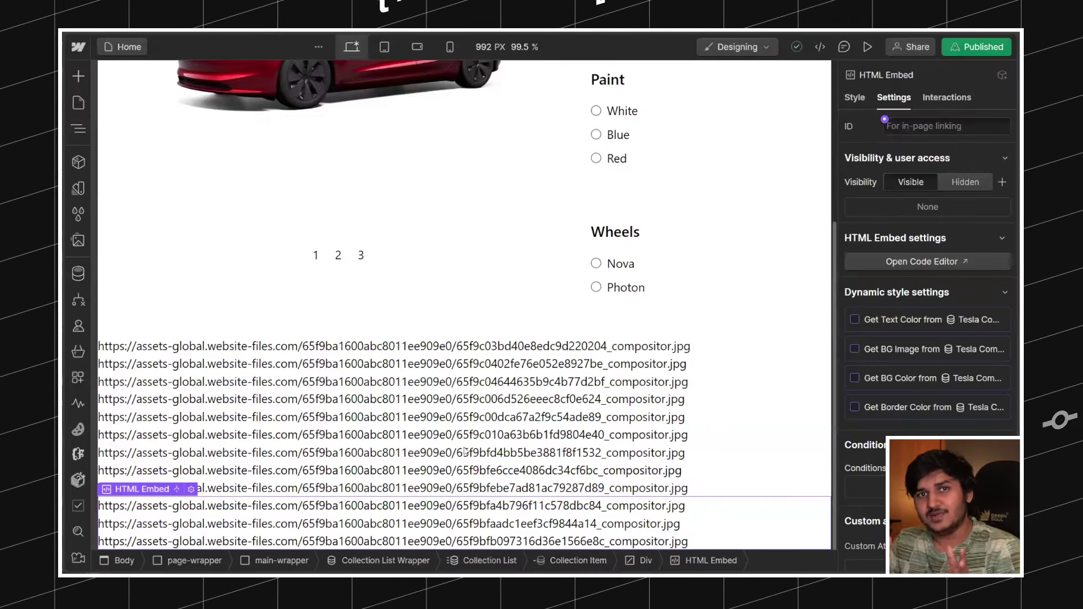
Step: Examine the Model Type, Paint and Wheels options, the slider image and the compositor image URLs below the configurator
scroll(468, 423, "up", 4)
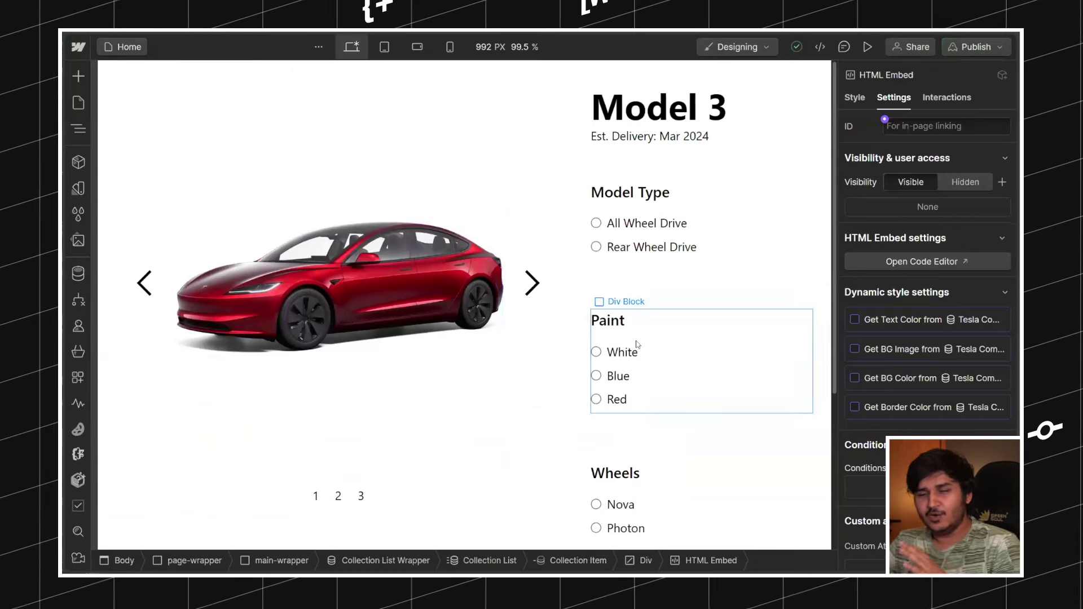
left_click(606, 230)
scroll(350, 361, "down", 4)
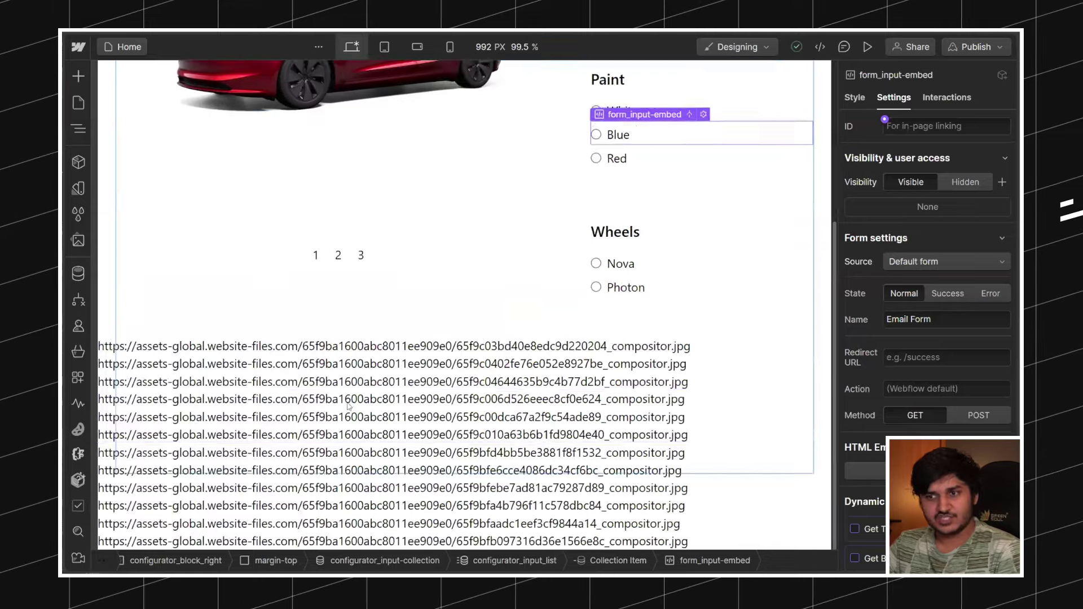
left_click(348, 366)
scroll(363, 348, "up", 4)
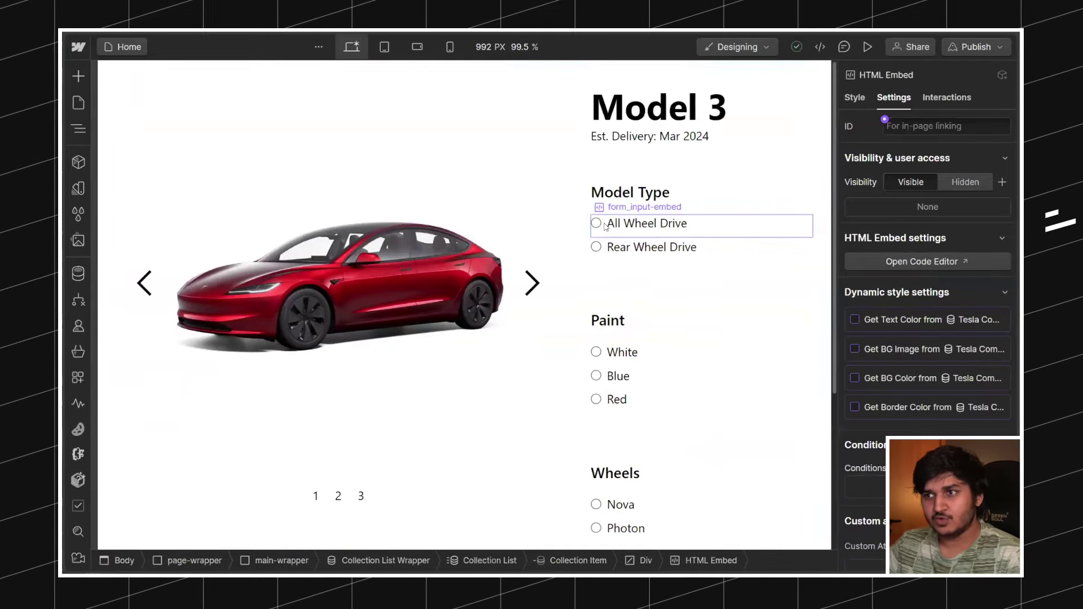
left_click(632, 226)
left_click(621, 353)
scroll(615, 434, "down", 2)
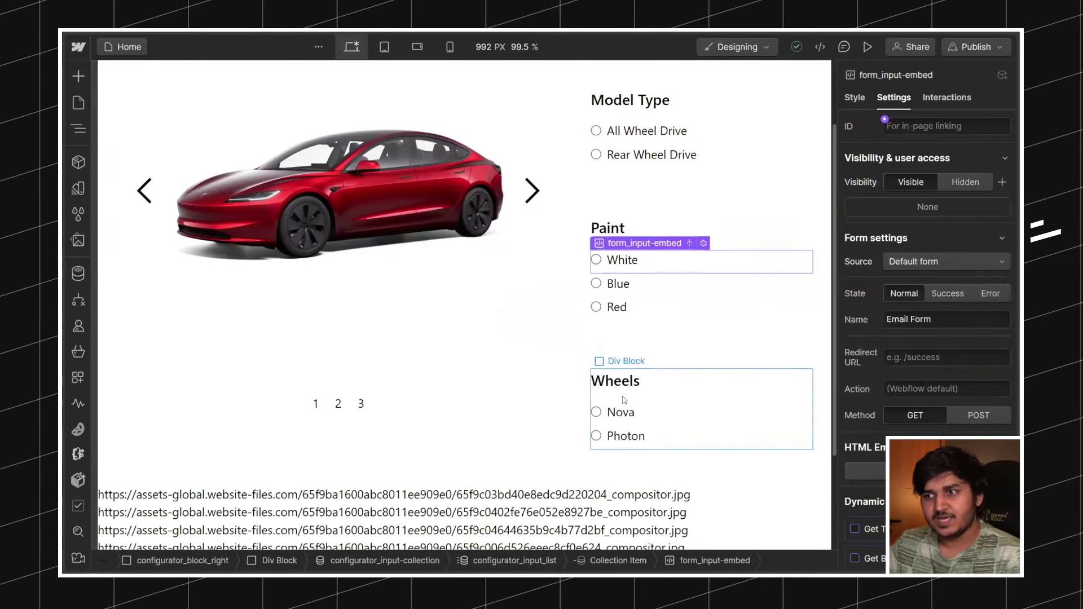
left_click(614, 434)
scroll(614, 434, "down", 2)
scroll(480, 385, "up", 4)
left_click(270, 241)
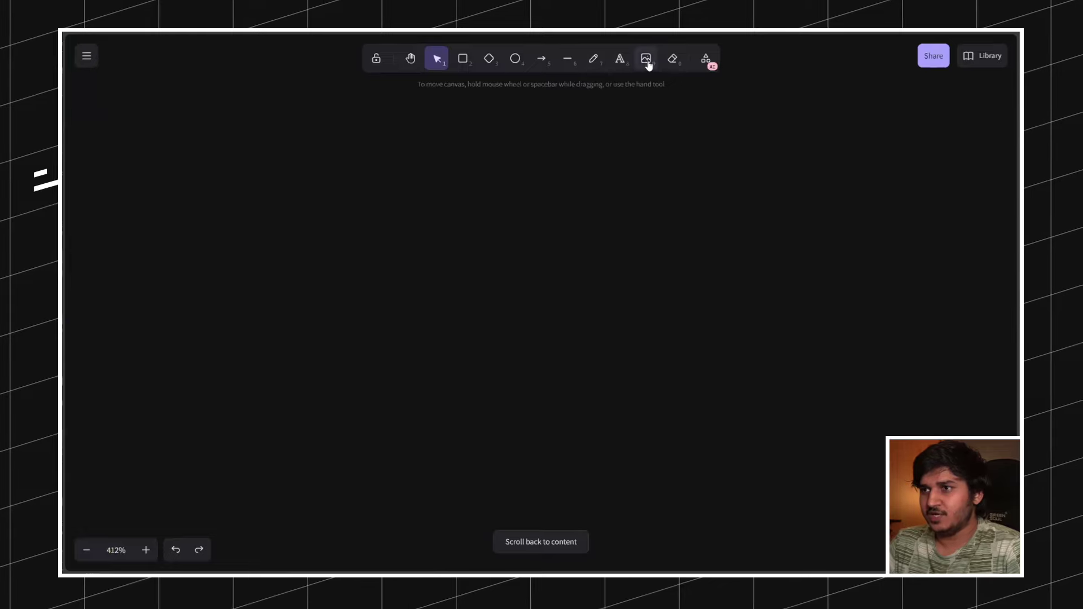
left_click(619, 58)
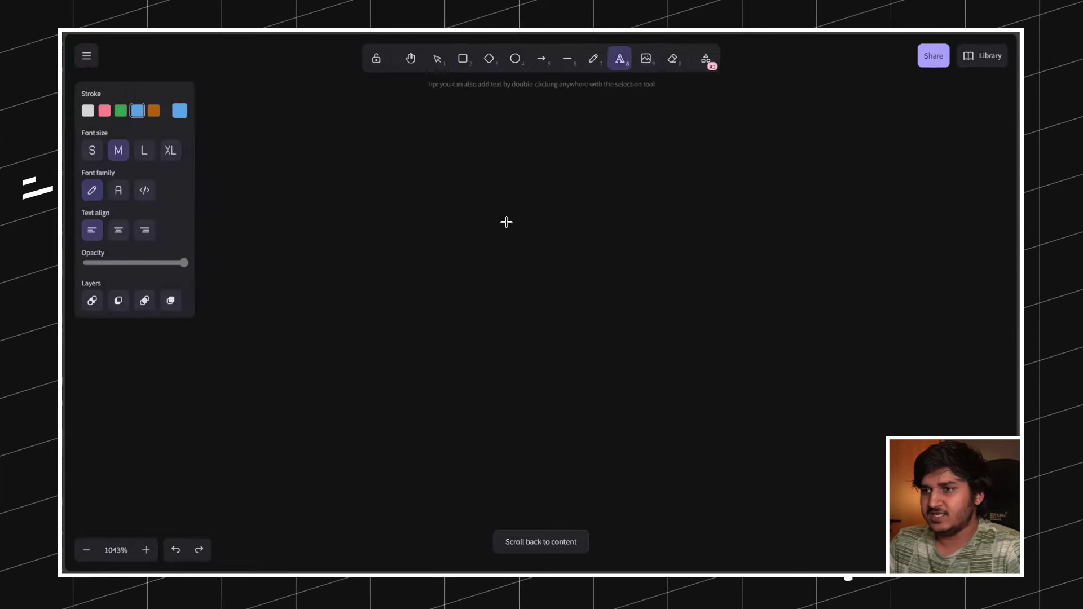
scroll(483, 239, "up", 3)
left_click(485, 240)
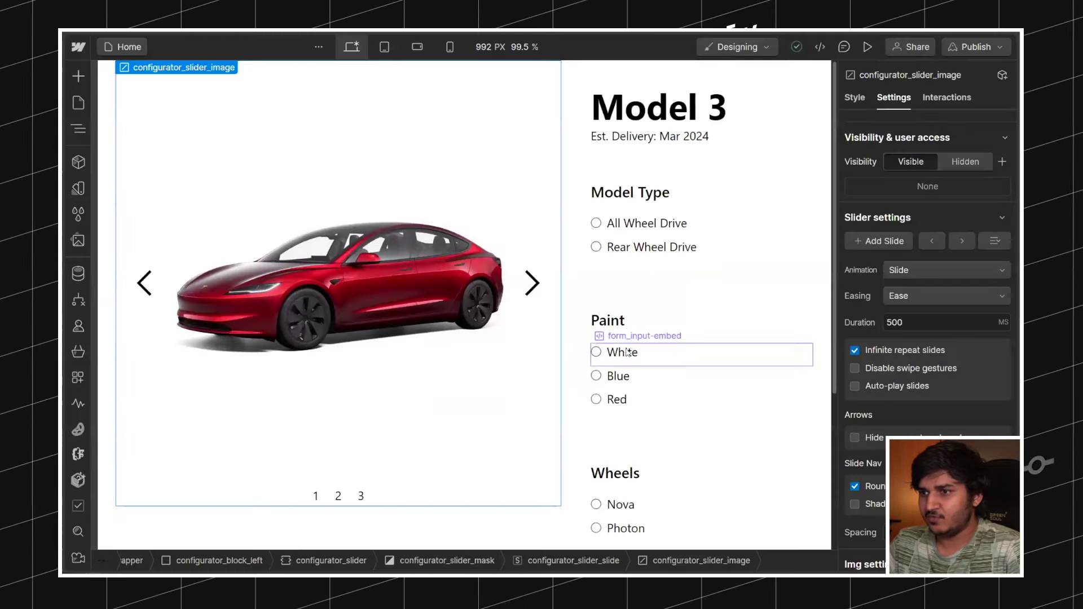
scroll(625, 413, "down", 2)
scroll(625, 413, "up", 2)
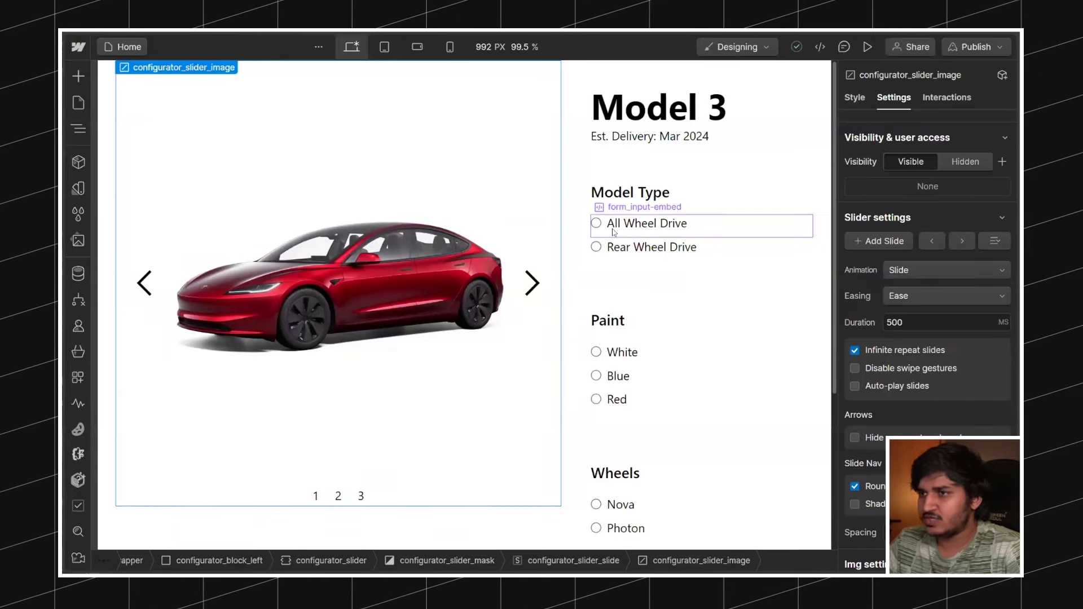
scroll(613, 231, "down", 2)
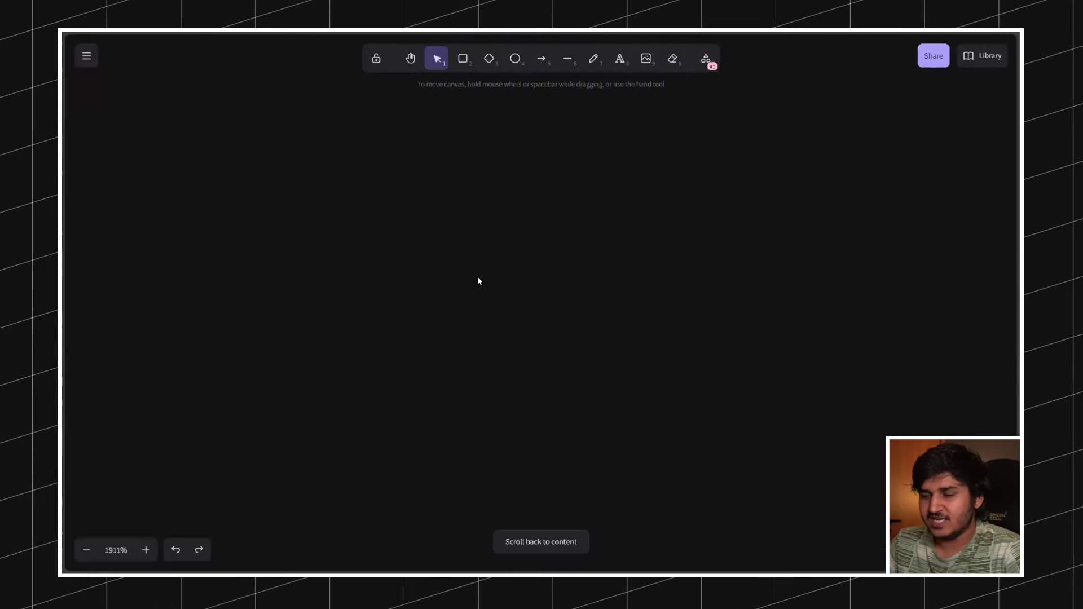
Step: Switch to the Excalidraw whiteboard, add the text "white" and place it near the middle of the canvas
scroll(451, 228, "down", 1)
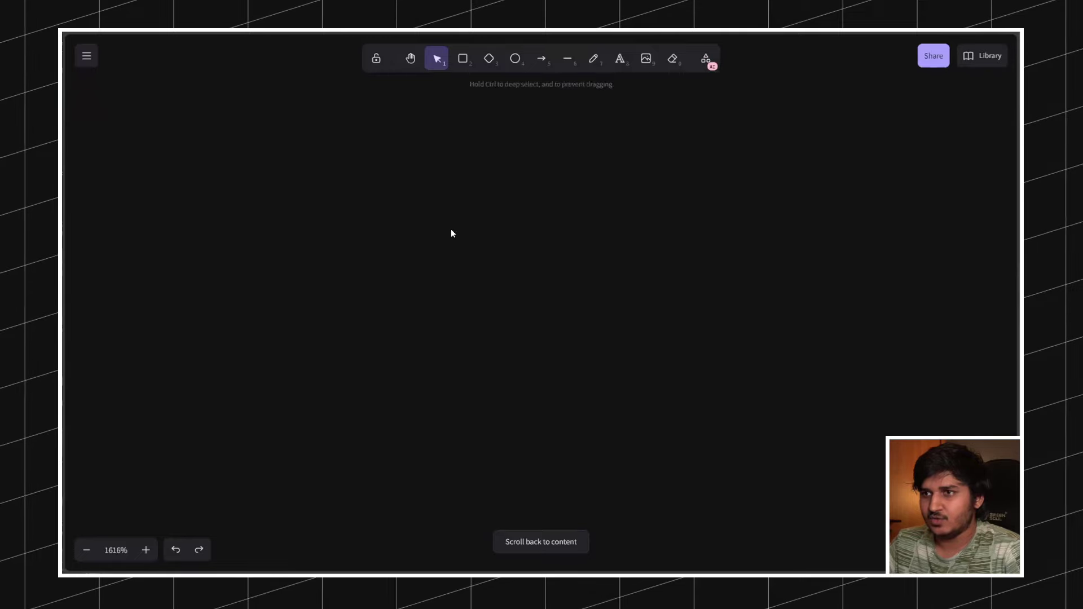
left_click(619, 59)
left_click(466, 261)
type("white")
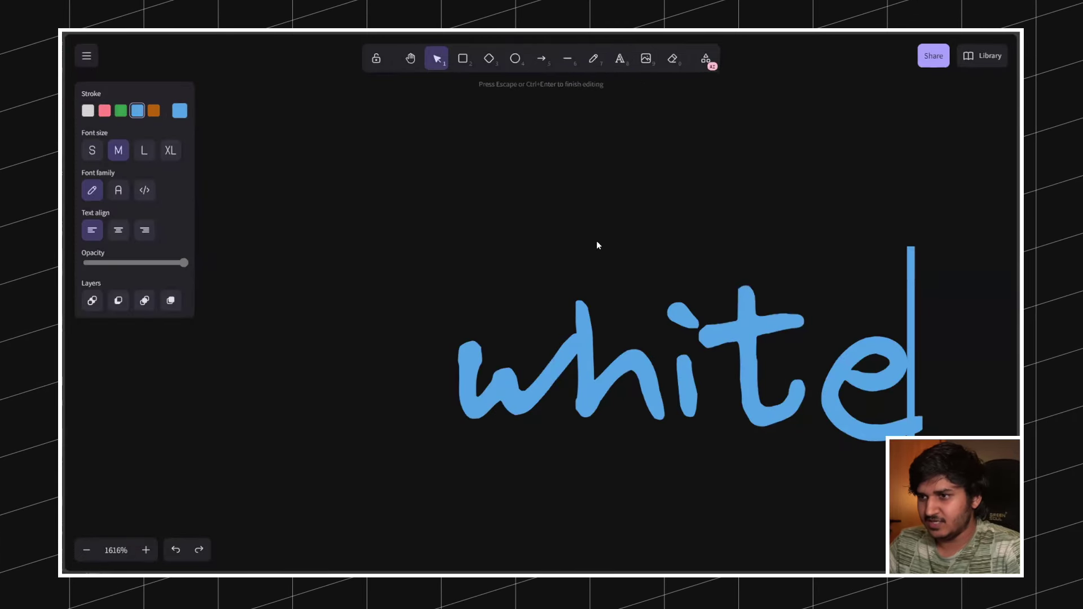
key("Escape")
scroll(299, 266, "down", 6)
left_click_drag(444, 202, 678, 178)
scroll(560, 259, "down", 2)
Step: Extend the "white" label on the canvas to read "white-nova-1"
double_click(560, 260)
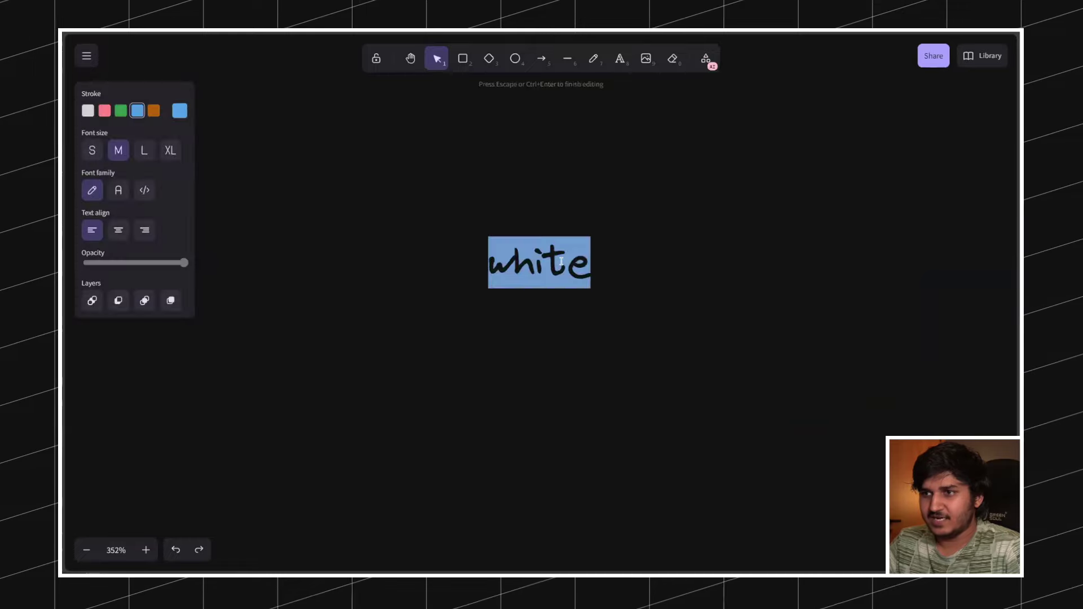
key("End")
type("-nova")
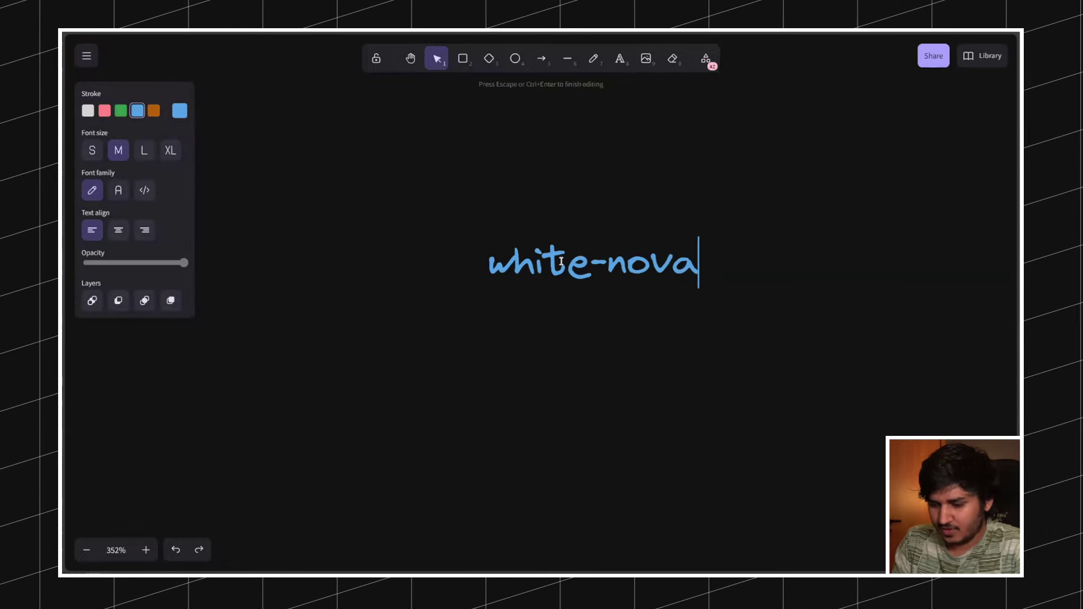
type("-1")
key("Escape")
left_click(592, 251)
left_click(534, 145)
Step: Duplicate the "white-nova-1" label directly below itself and change the copy's text to "white-photon-1"
left_click(552, 261)
left_click_drag(552, 261, 552, 330)
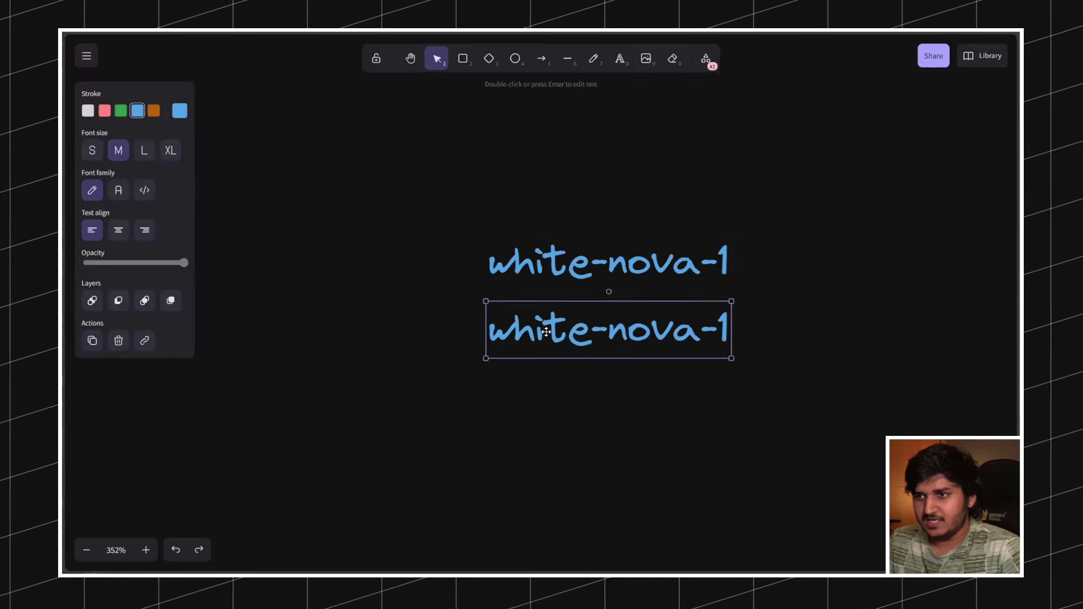
key("Return")
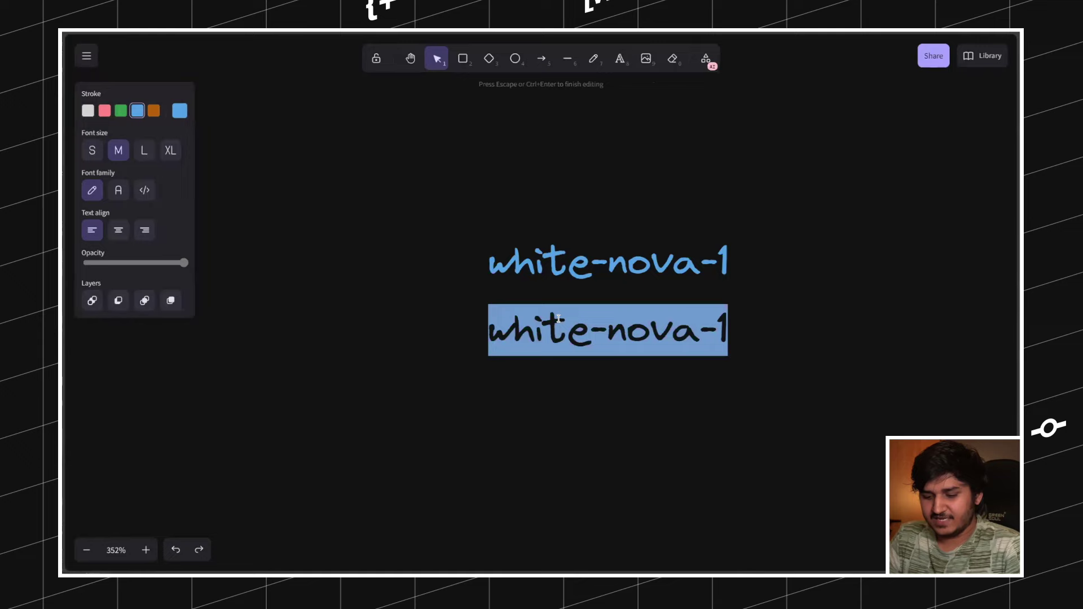
type("white-")
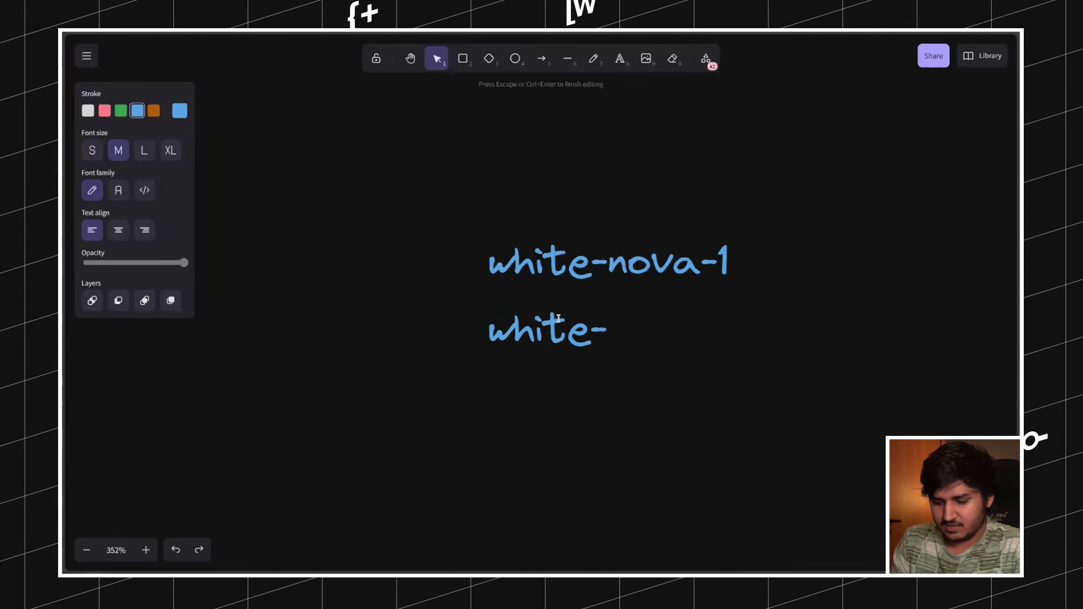
type("p")
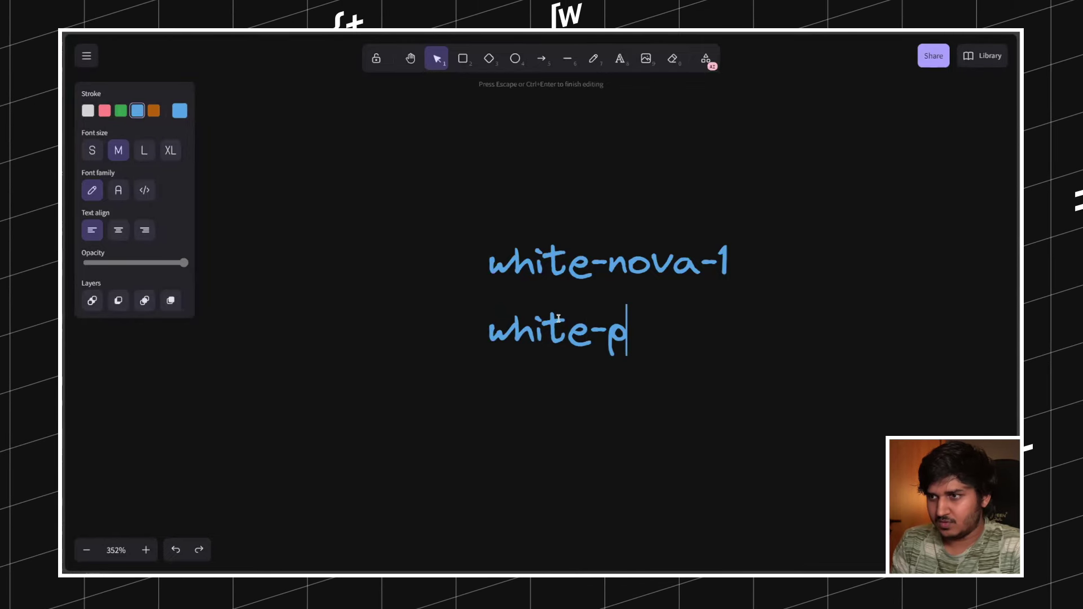
type("hoton-1")
left_click(630, 228)
Step: Move "white-nova-1" higher on the canvas and add a copy of "white-photon-1" beneath it reading "white-photon-2"
left_click_drag(616, 262, 616, 184)
left_click_drag(594, 337, 582, 413)
double_click(583, 410)
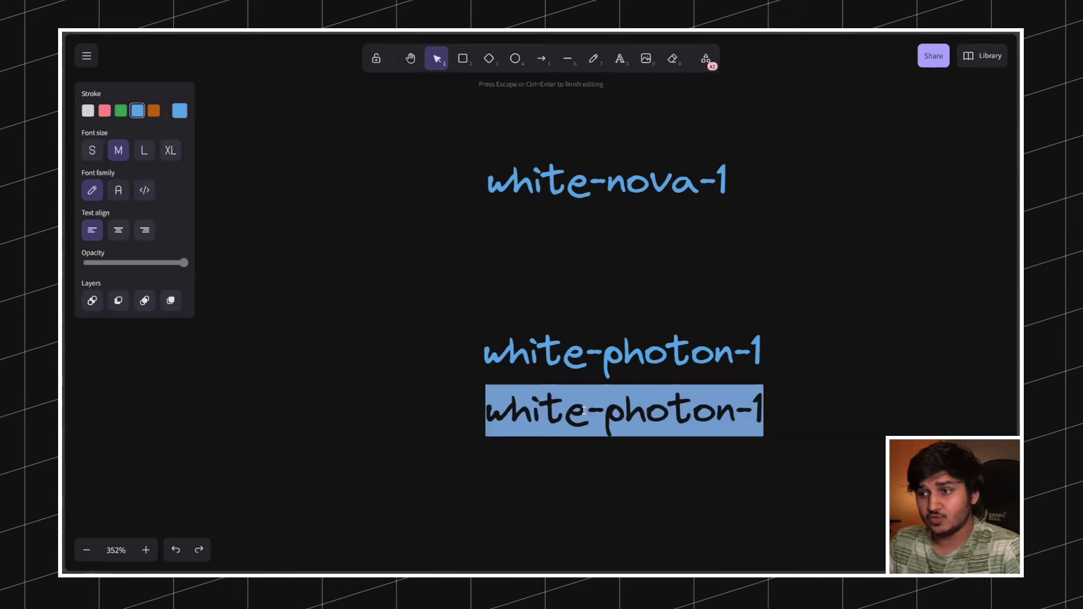
key("Right")
key("BackSpace")
type("2")
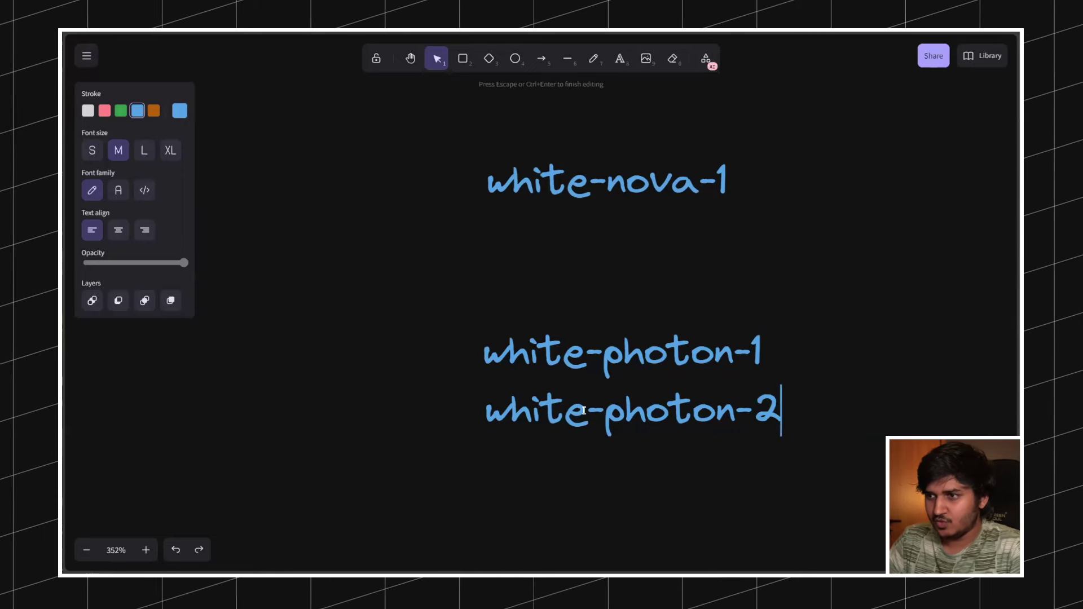
left_click(557, 450)
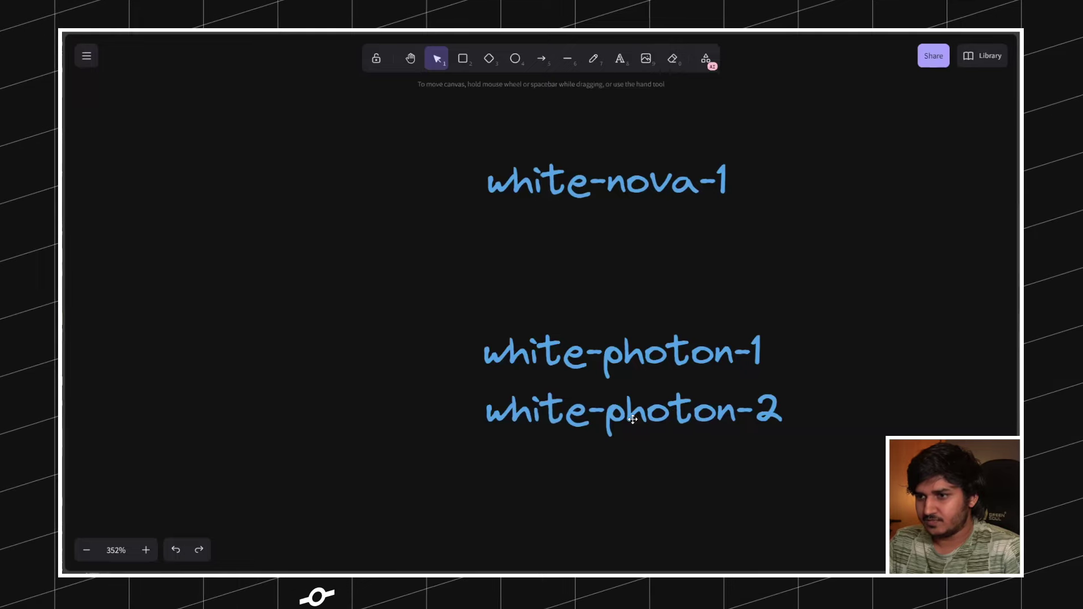
Step: Duplicate "white-photon-2" below as "white-photon-3" and align the three photon labels in an evenly spaced list
left_click_drag(587, 428, 589, 487)
key("Return")
key("Right")
key("BackSpace")
type("3")
left_click(613, 284)
left_click_drag(585, 415, 582, 414)
left_click_drag(573, 462, 569, 461)
left_click_drag(569, 420, 571, 419)
Step: Change the "white-nova-1" label above the photon list to "red-nova-1"
left_click(591, 212)
left_click(589, 198)
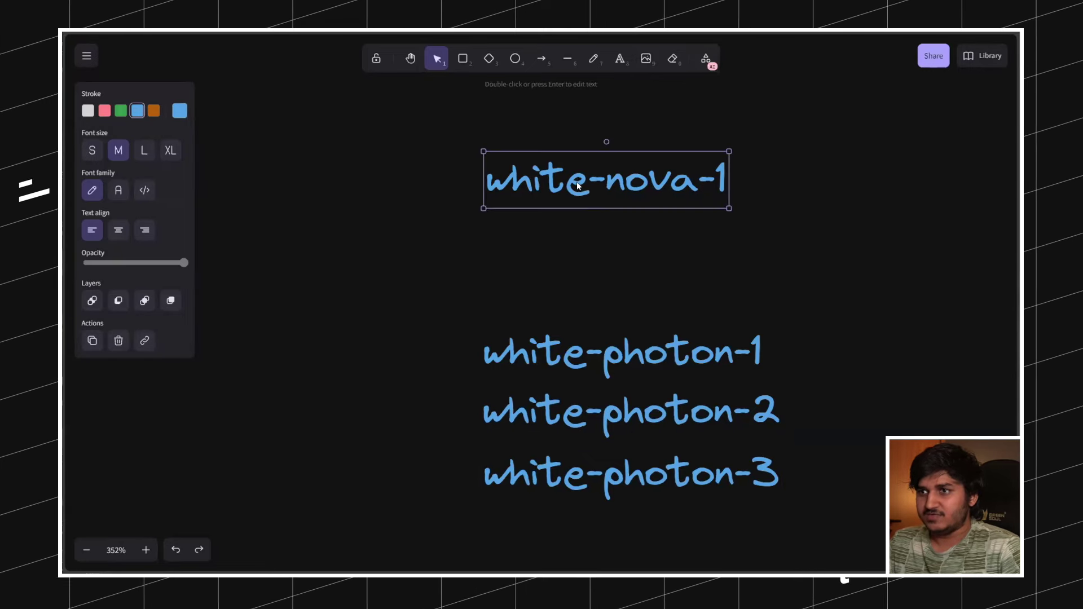
double_click(589, 198)
left_click_drag(590, 195, 488, 180)
type("er")
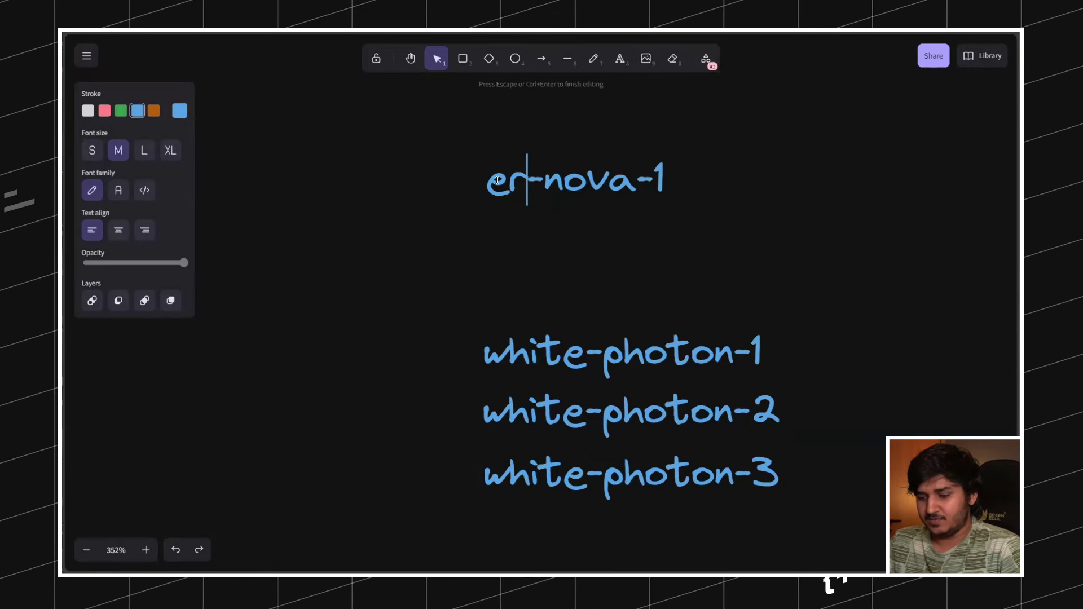
key("BackSpace")
key("BackSpace")
type("red")
key("Escape")
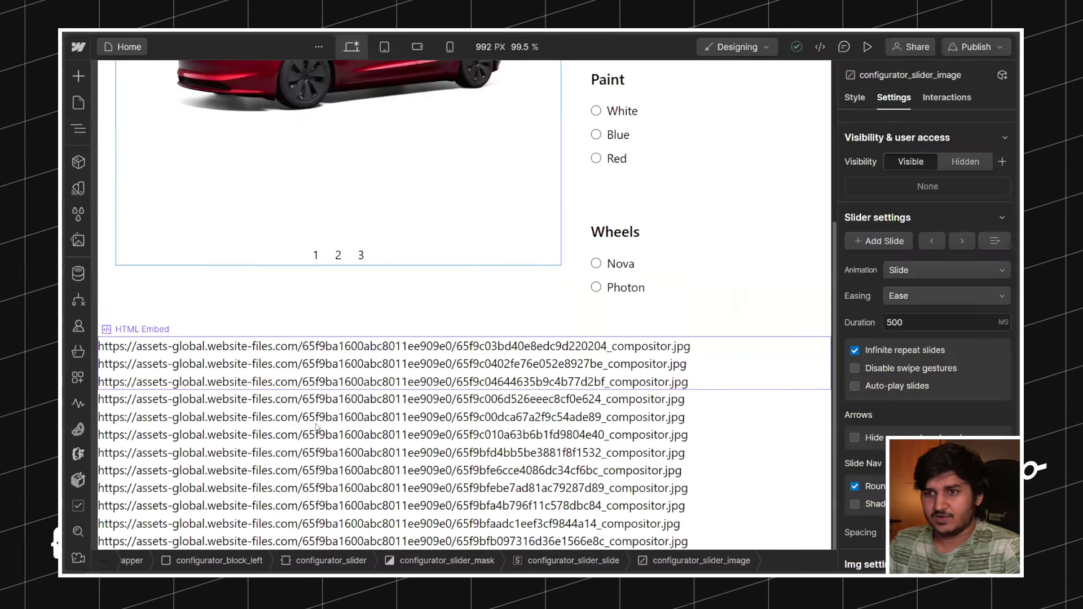
left_click(317, 427)
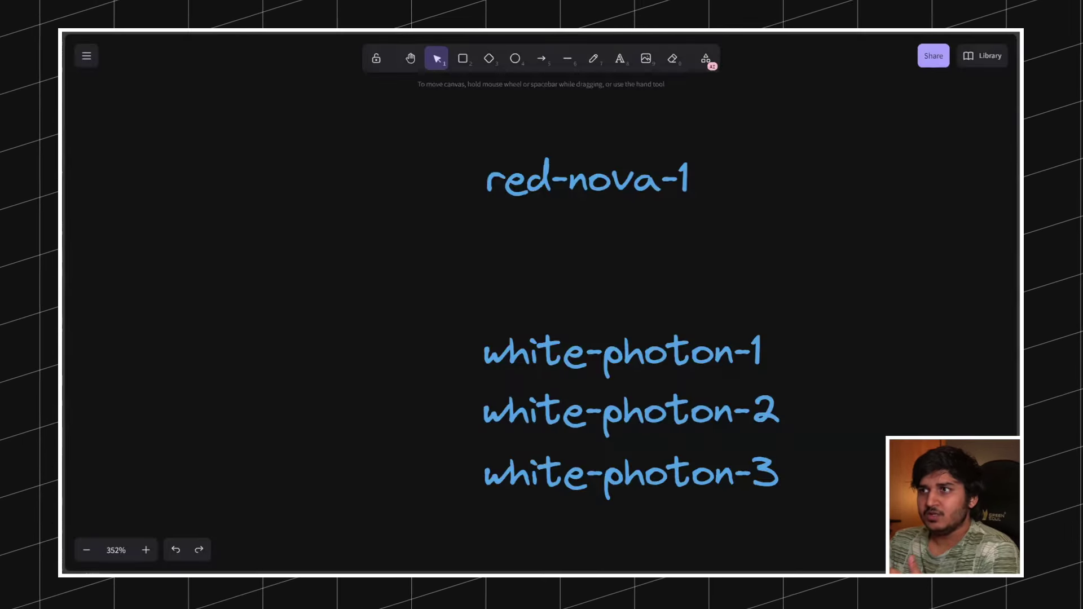
left_click(620, 347)
Step: Duplicate the "red-nova-1" label well above the original and shorten the copy's text to "red-nova"
scroll(463, 184, "up", 4)
scroll(561, 274, "down", 2)
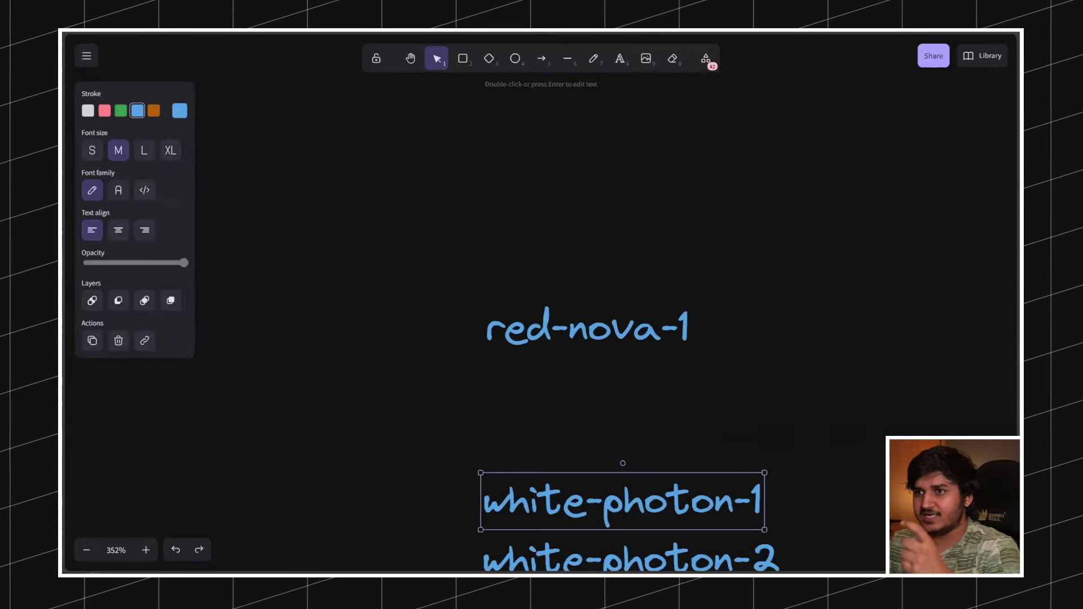
left_click(560, 324)
left_click_drag(560, 324, 561, 123)
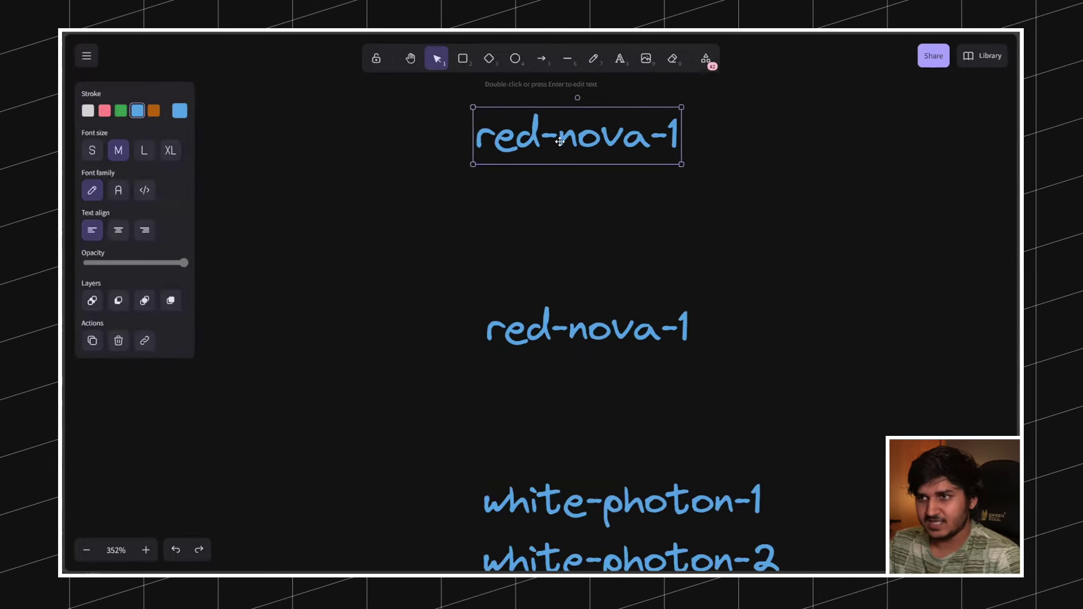
double_click(631, 138)
key("Right")
key("BackSpace")
key("BackSpace")
left_click(554, 155)
left_click(553, 155)
left_click_drag(589, 149, 607, 147)
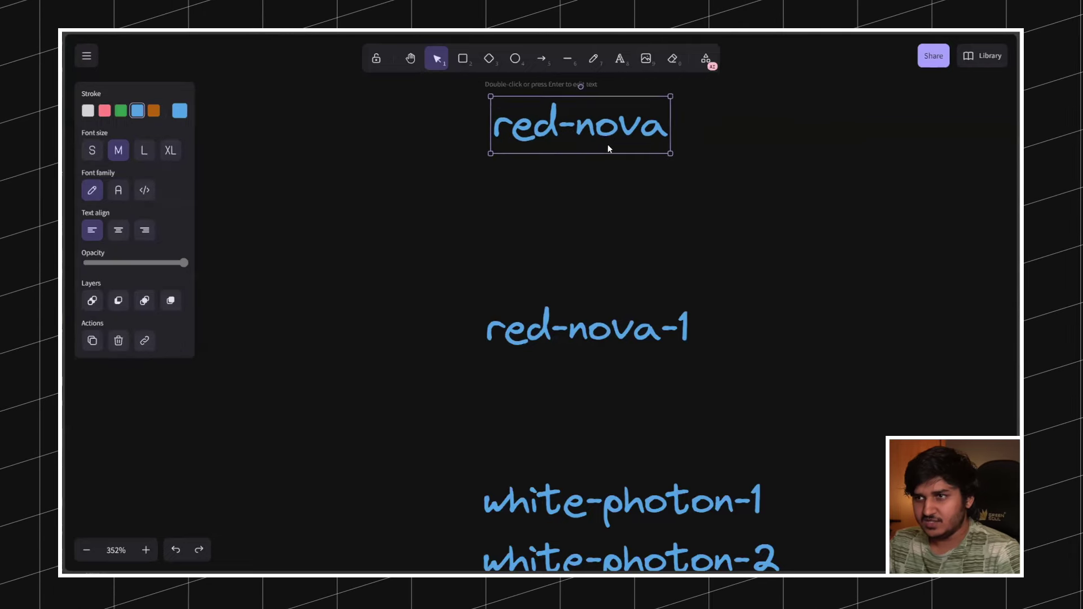
Step: Draw an arrow from beside "red-nova" down towards the photon list, and delete the "red-nova-1" label between them
scroll(607, 147, "down", 5)
left_click(541, 58)
mouse_move(527, 143)
left_mouse_down()
mouse_move(536, 309)
mouse_move(540, 292)
left_mouse_up()
left_click(575, 238)
key("Delete")
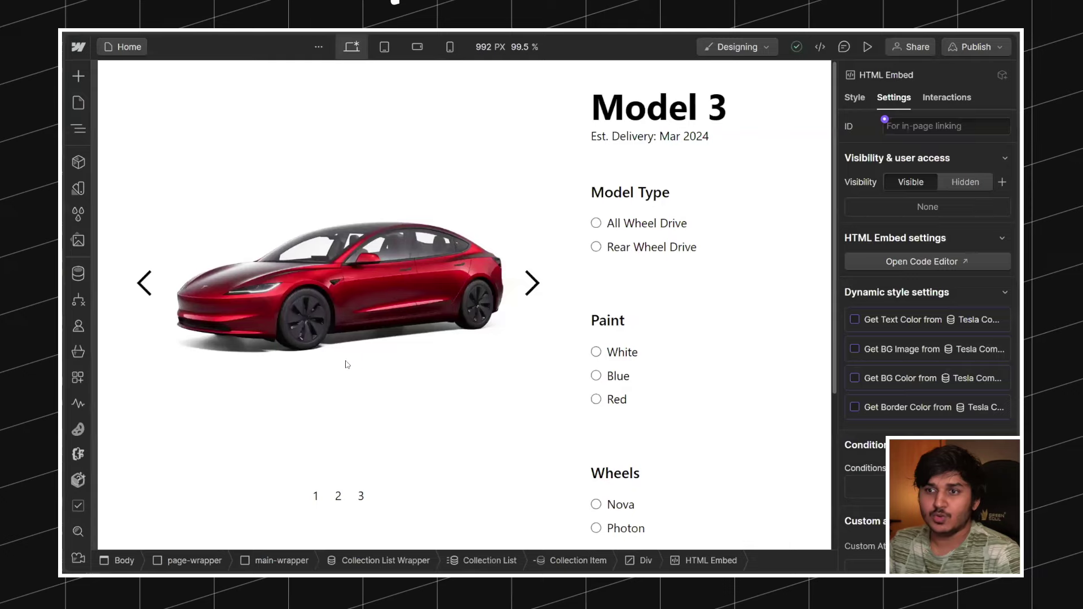
Step: Reposition both arrow ends so it runs from beneath "red-nova" to just above "white-photon-1"
scroll(346, 365, "down", 4)
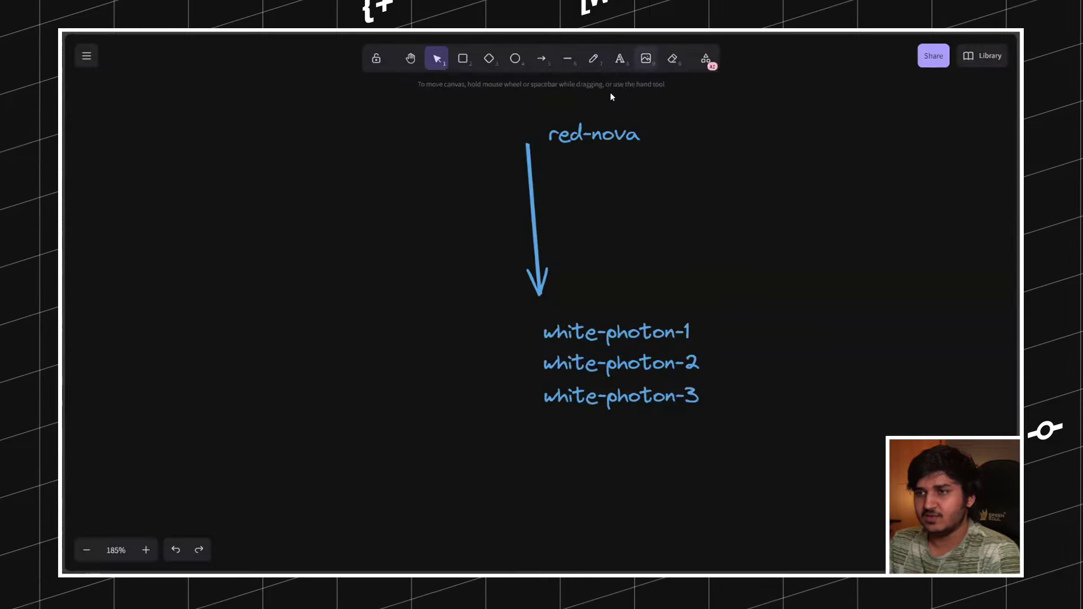
left_click(538, 147)
left_click_drag(530, 145, 587, 148)
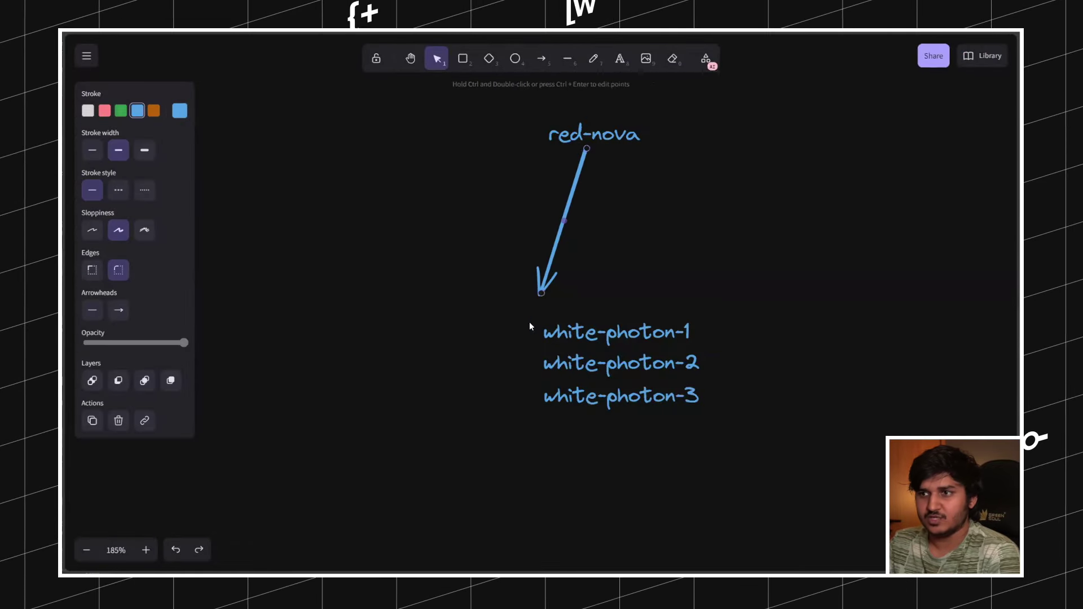
left_click_drag(549, 297, 603, 302)
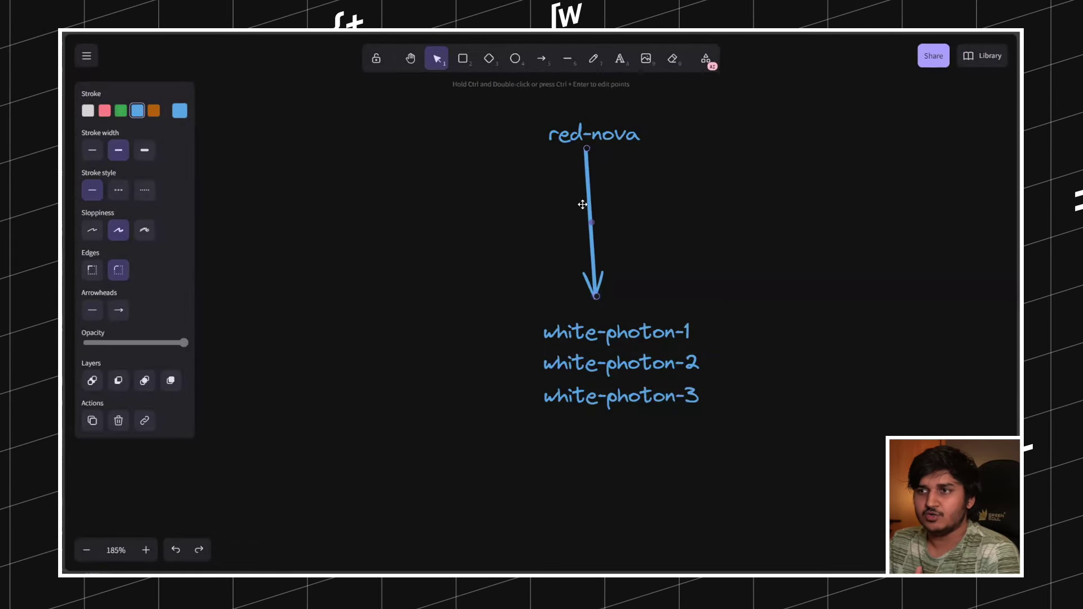
Step: Change the "red-nova" label above the arrow to "white-photon"
double_click(573, 133)
key("Home")
key("shift+Right")
key("shift+Right")
key("shift+Right")
type("white")
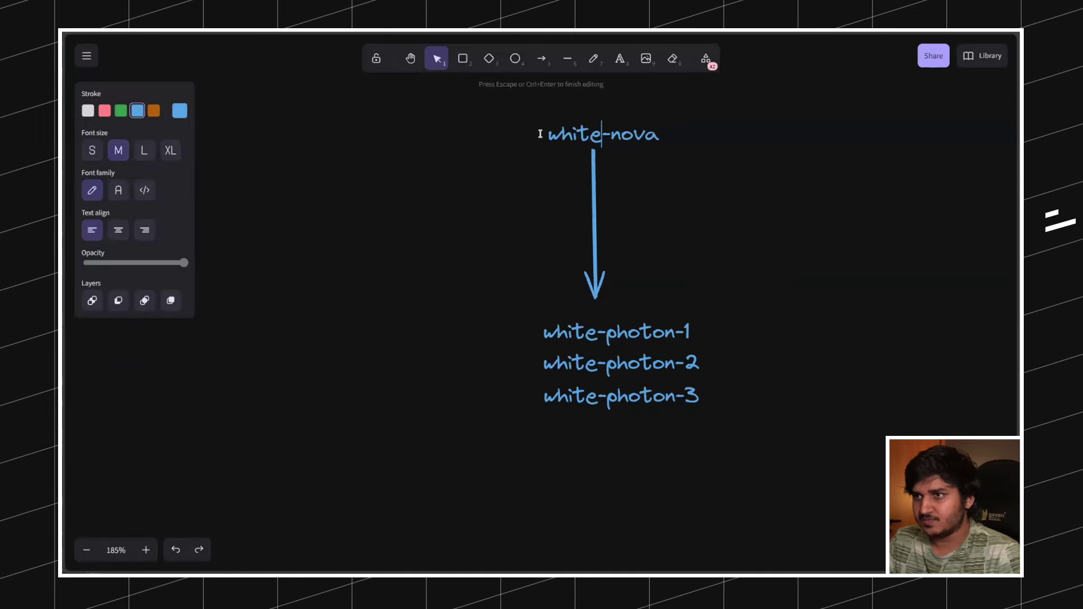
key("shift+End")
type("-p")
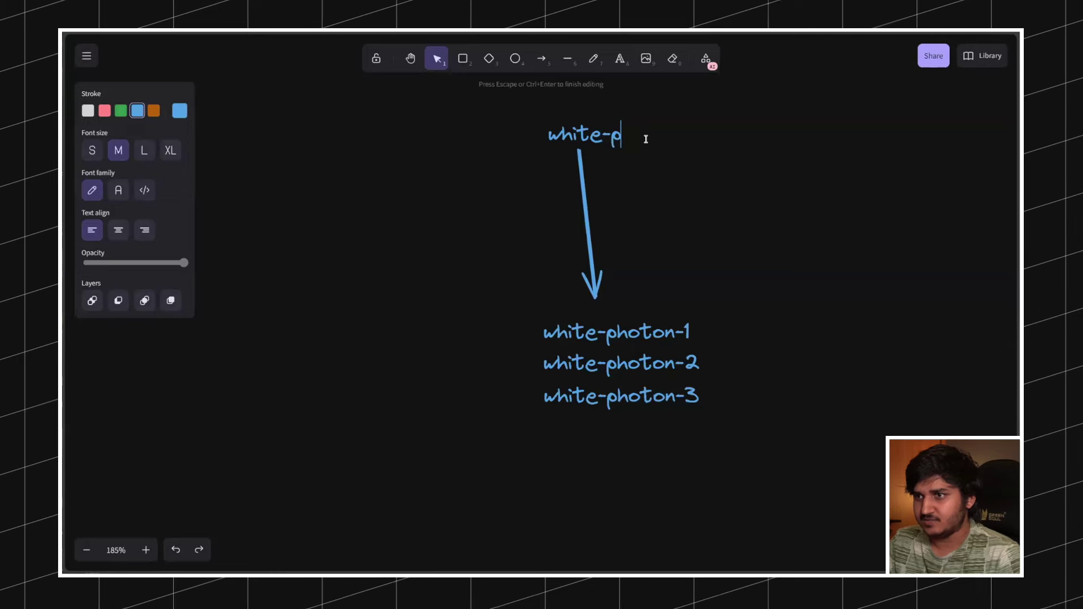
type("hoton")
Step: Move the arrow so it runs from beneath "white-photon" to just above "white-photon-1"
left_click(596, 254)
left_click_drag(597, 253, 603, 254)
left_click(750, 243)
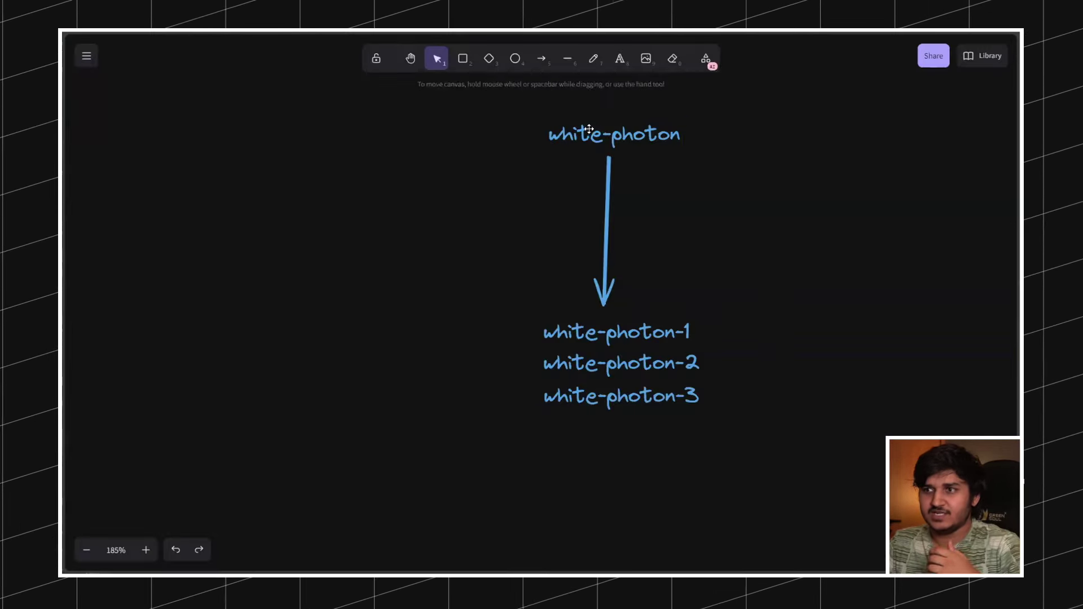
left_click(589, 133)
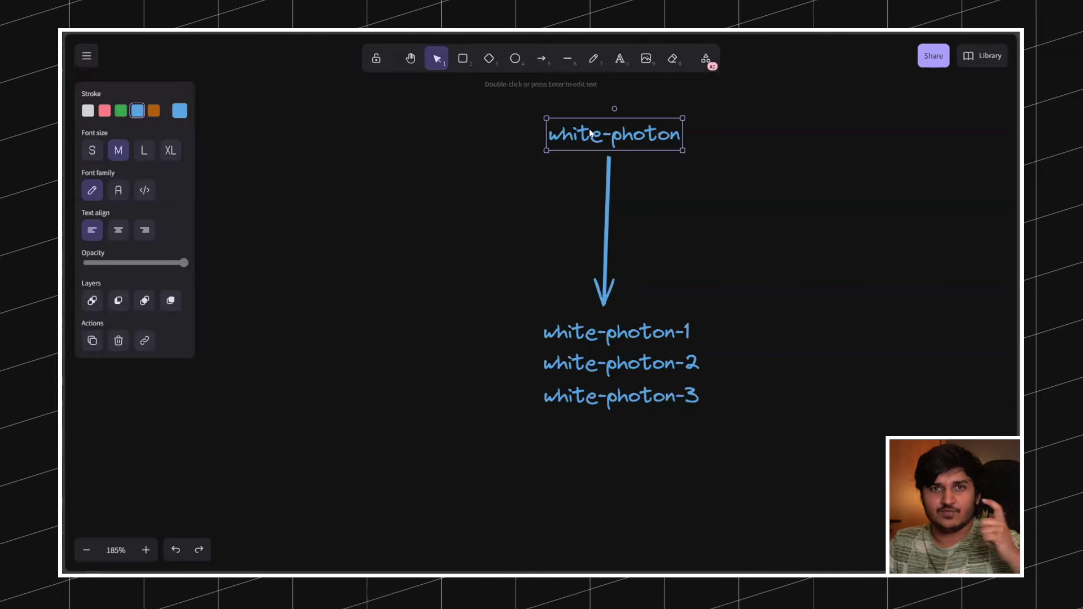
left_click(599, 359)
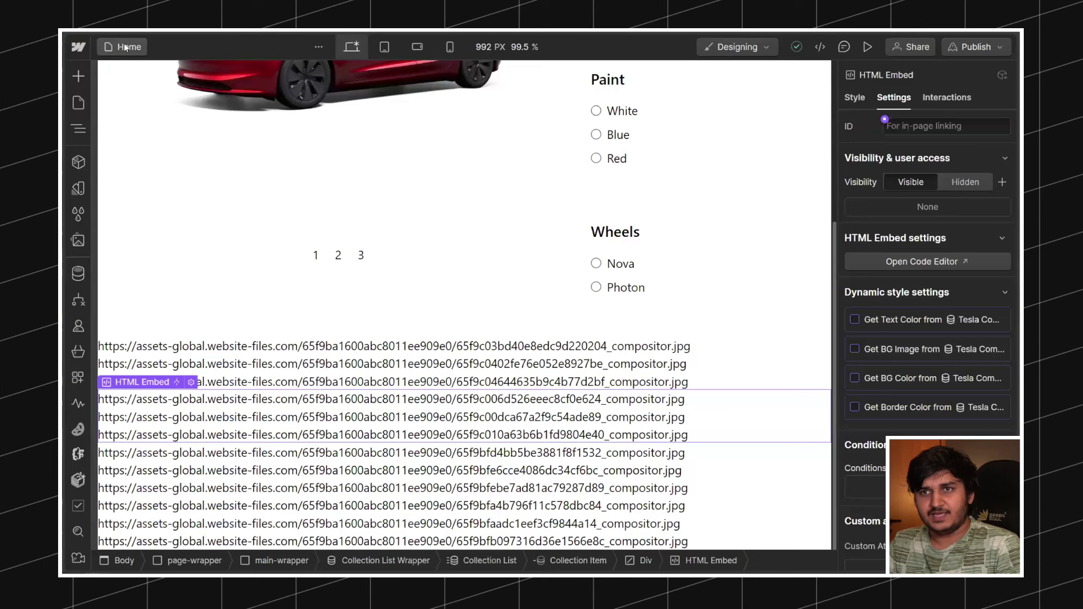
Step: In the Webflow project, open the Home page's settings and paste the configurator script, wrapped in script tags, before the closing body tag
key("p")
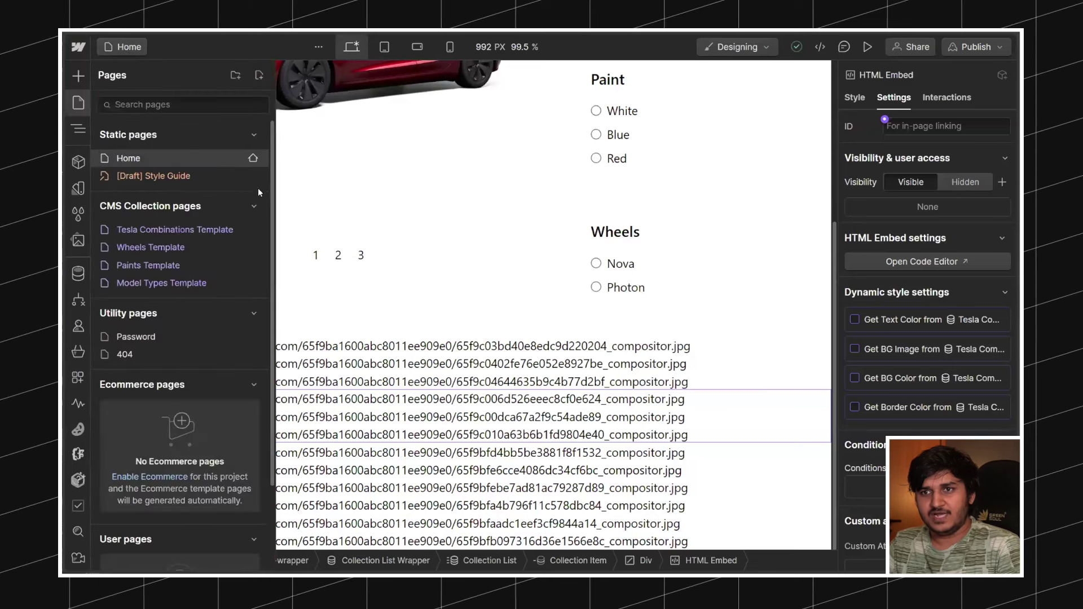
scroll(445, 384, "down", 10)
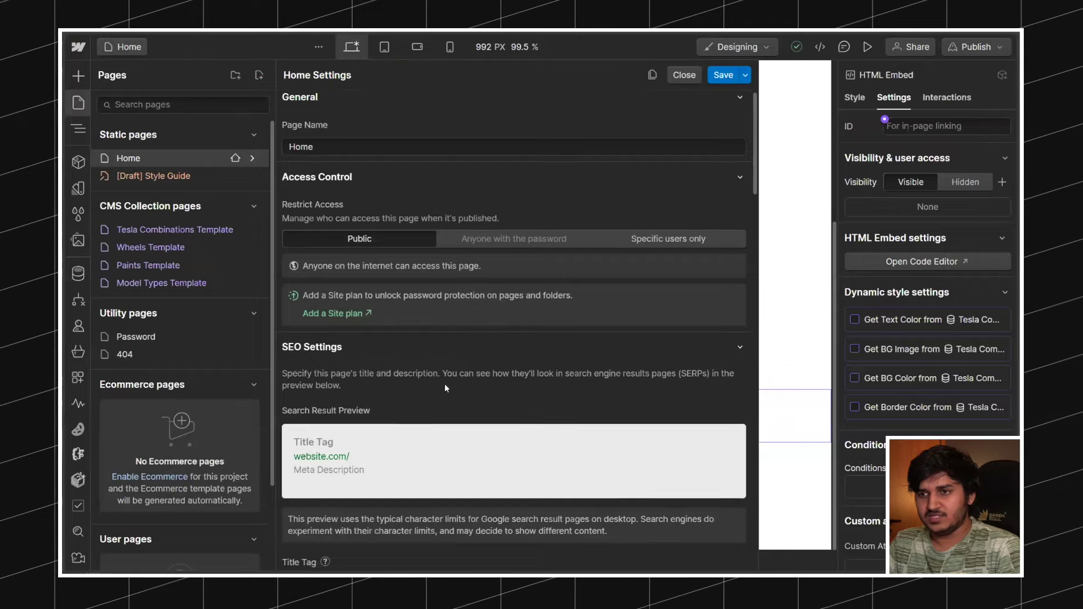
left_click(415, 339)
type("<s")
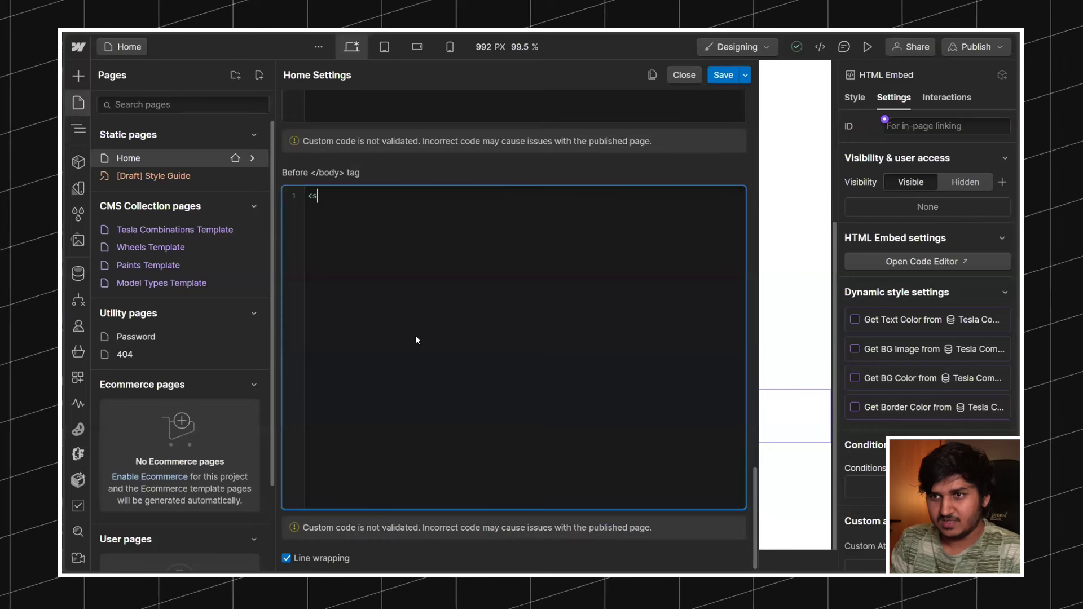
type("c")
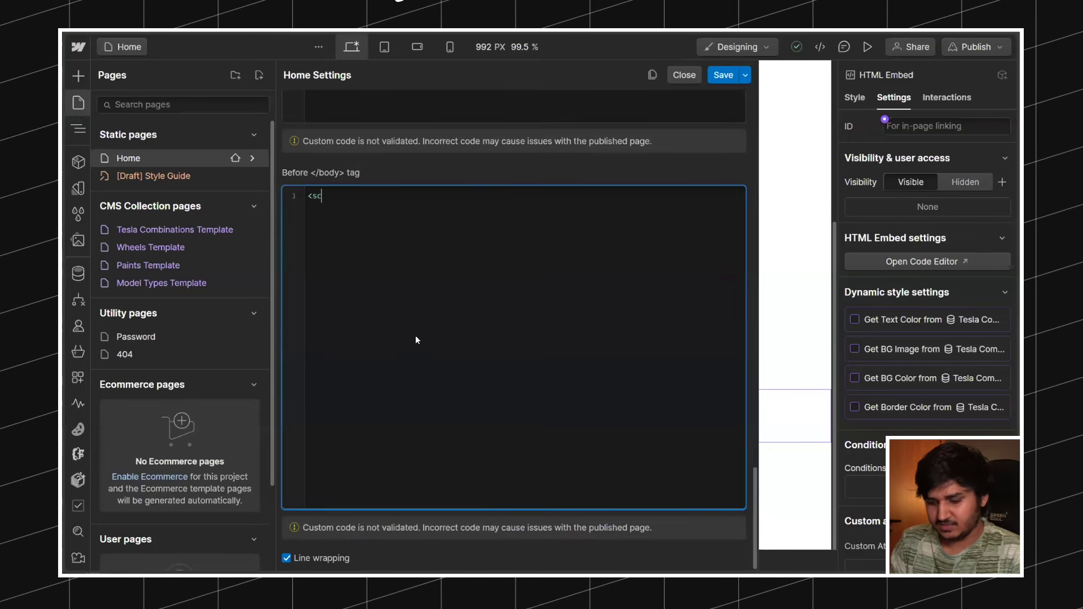
key("ctrl+v")
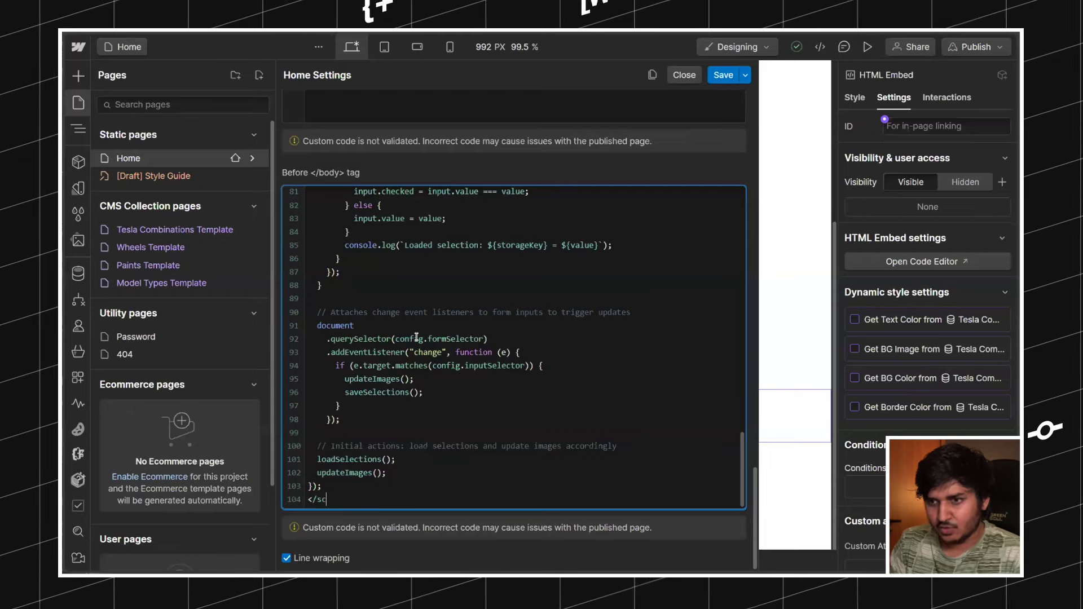
Step: Review the config object at the start of the script, covering the form, input, final image and image source selectors
scroll(416, 338, "up", 20)
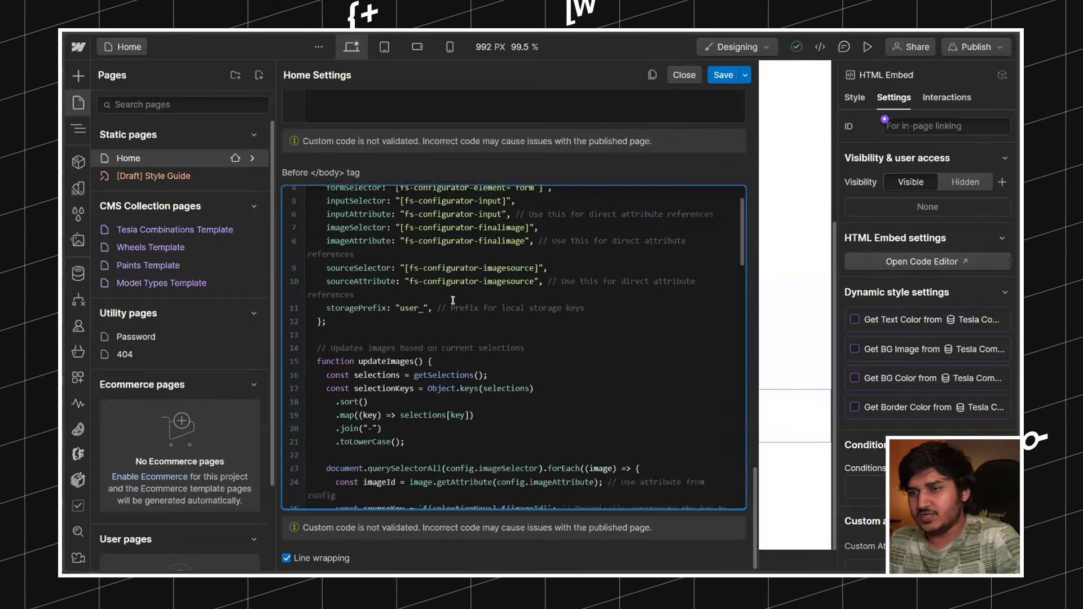
scroll(459, 287, "down", 10)
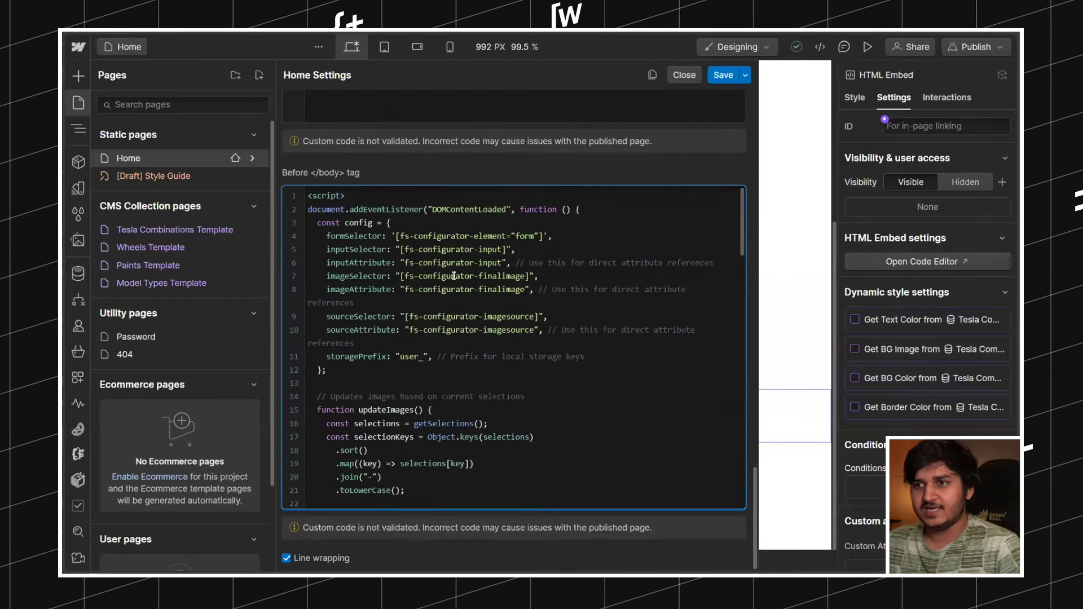
left_click_drag(402, 236, 508, 234)
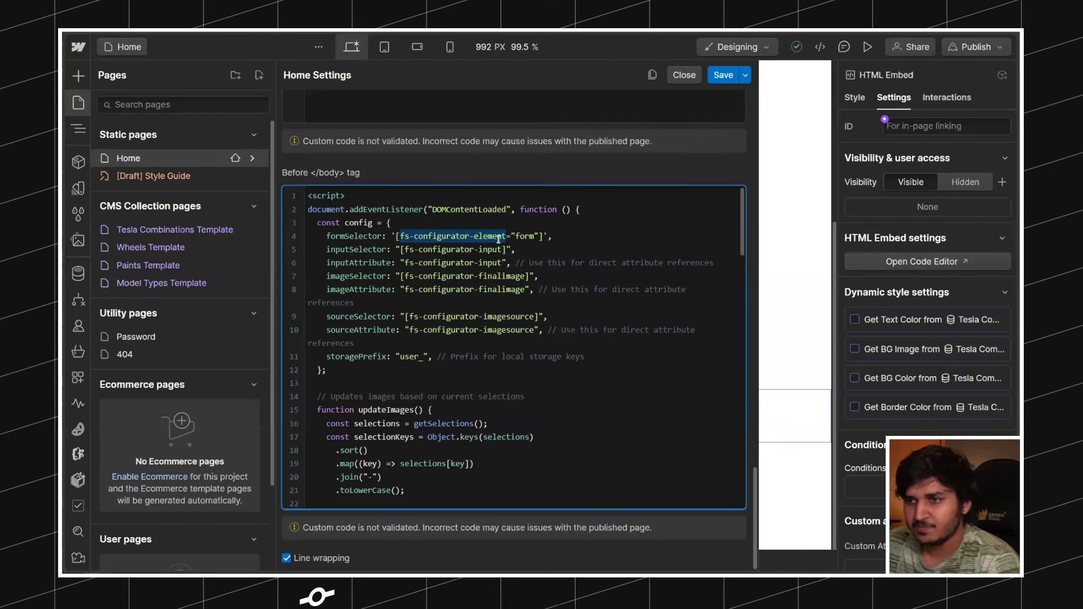
left_click_drag(501, 249, 404, 248)
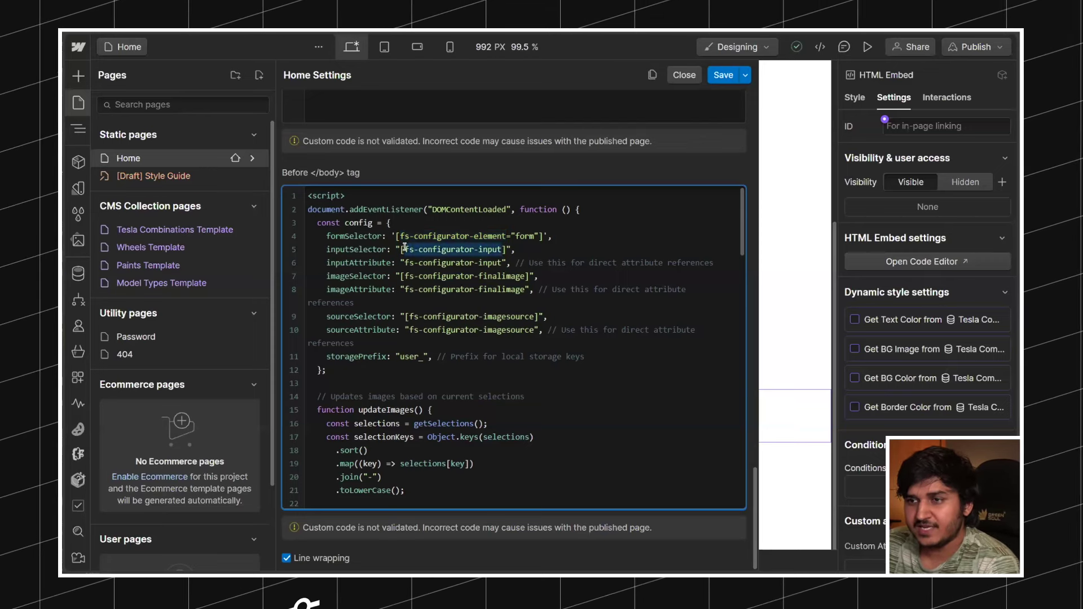
left_click_drag(327, 236, 407, 275)
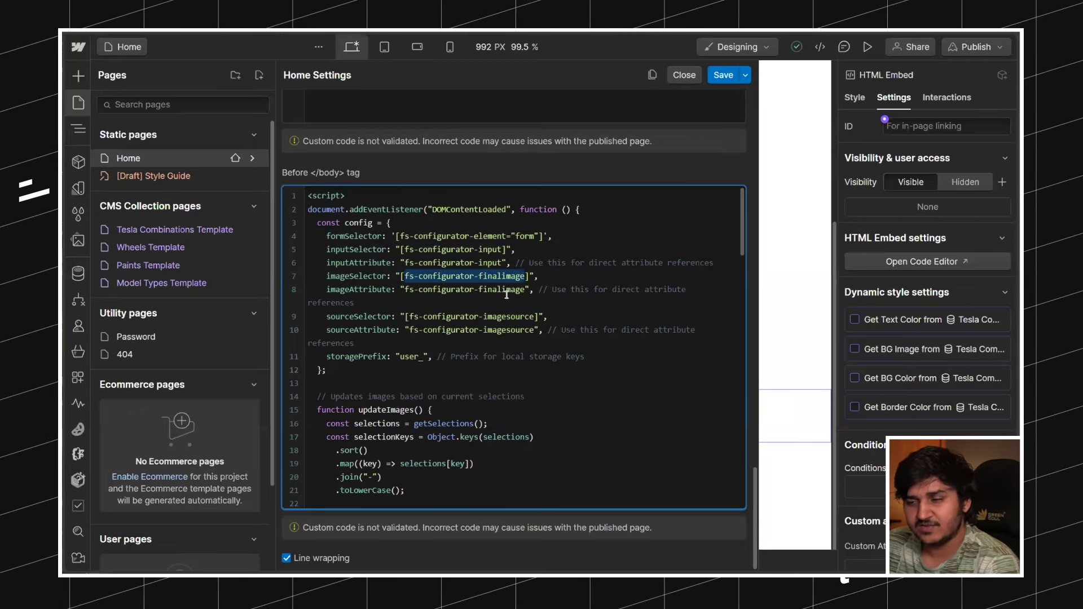
mouse_move(533, 317)
left_mouse_down()
mouse_move(417, 314)
mouse_move(534, 331)
left_mouse_up()
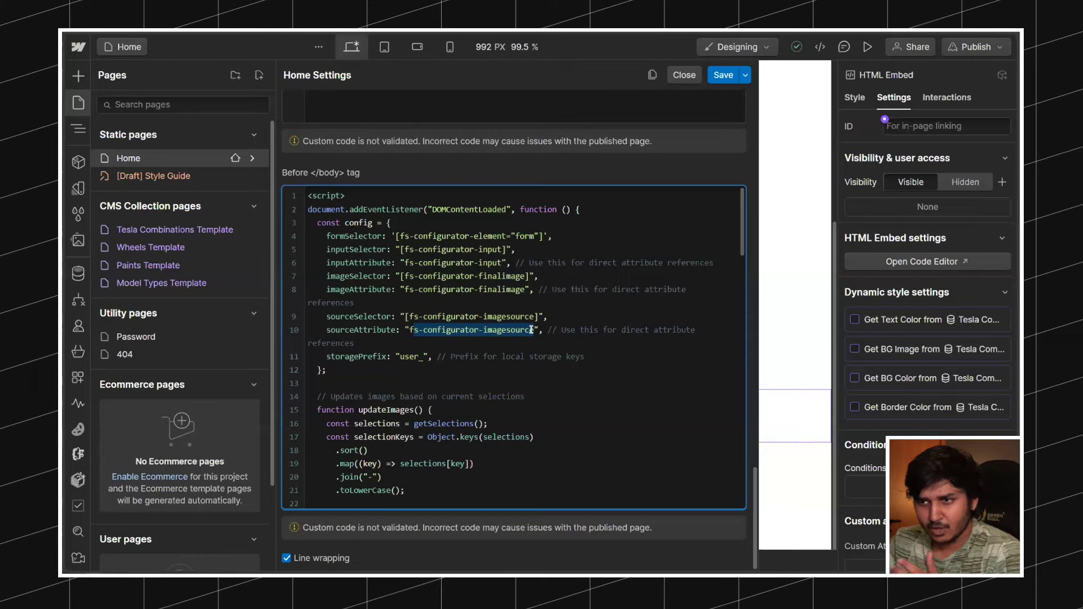
Step: Examine how updateImages builds the sourceKey from the selection keys and image ID, comparing it with the "white-photon" diagram
scroll(585, 292, "down", 5)
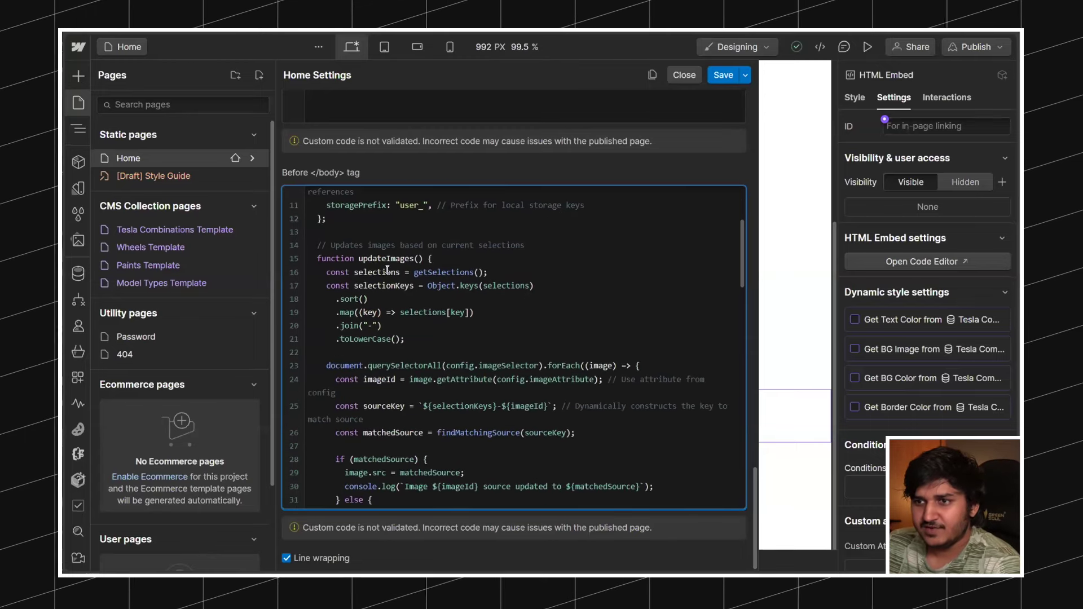
left_click_drag(315, 248, 547, 244)
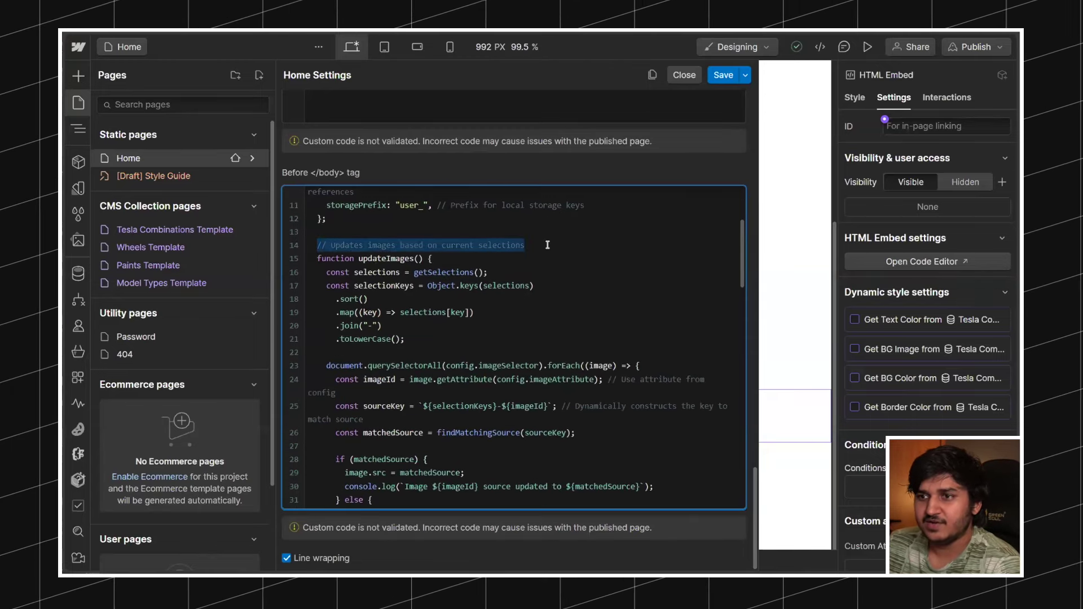
scroll(542, 247, "down", 2)
left_click_drag(357, 236, 517, 319)
scroll(518, 317, "down", 2)
double_click(398, 307)
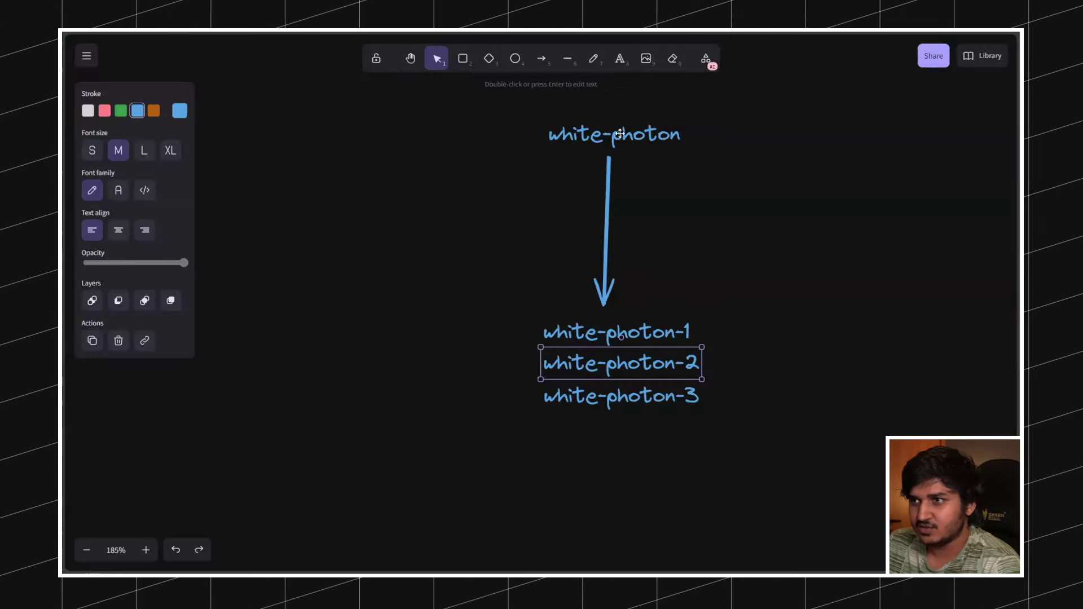
double_click(619, 133)
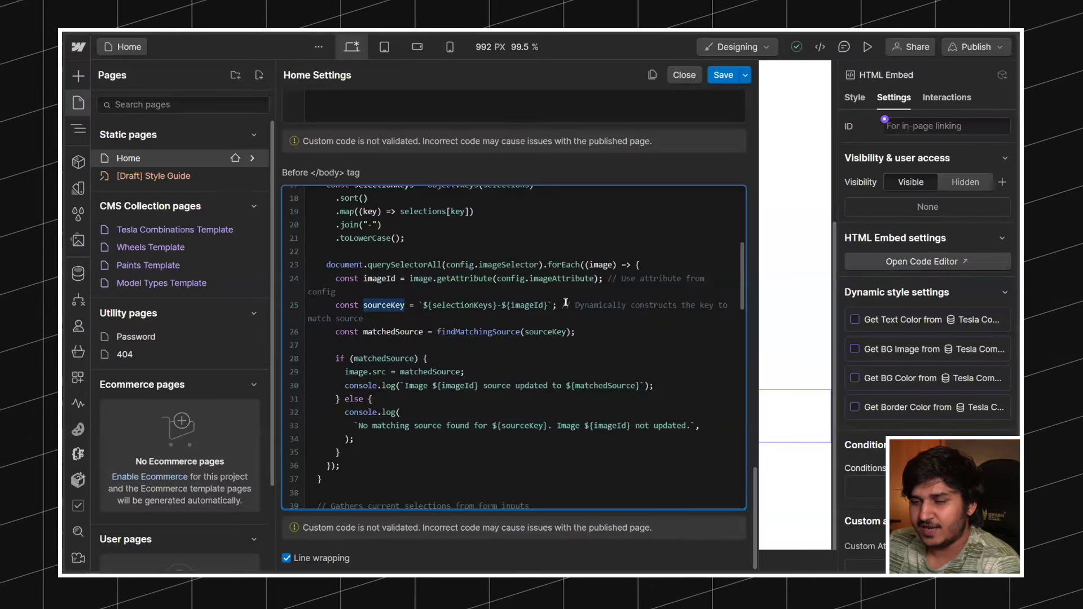
left_click_drag(566, 304, 425, 331)
left_click_drag(548, 304, 427, 305)
scroll(411, 282, "down", 2)
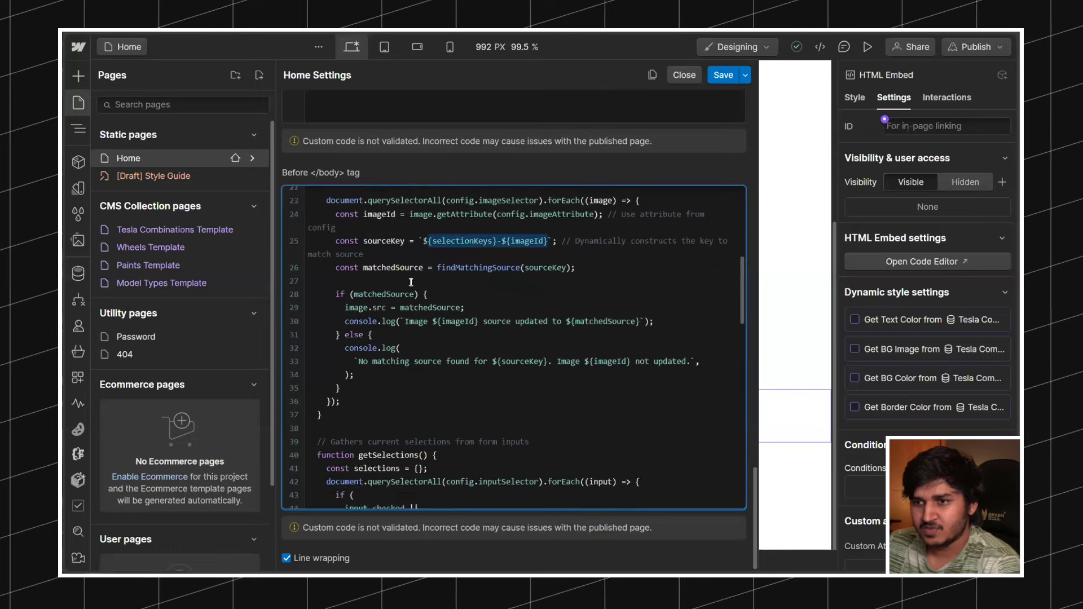
Step: Read through the getSelections and findMatchingSource functions in the script
scroll(410, 282, "down", 3)
left_click_drag(450, 368, 316, 368)
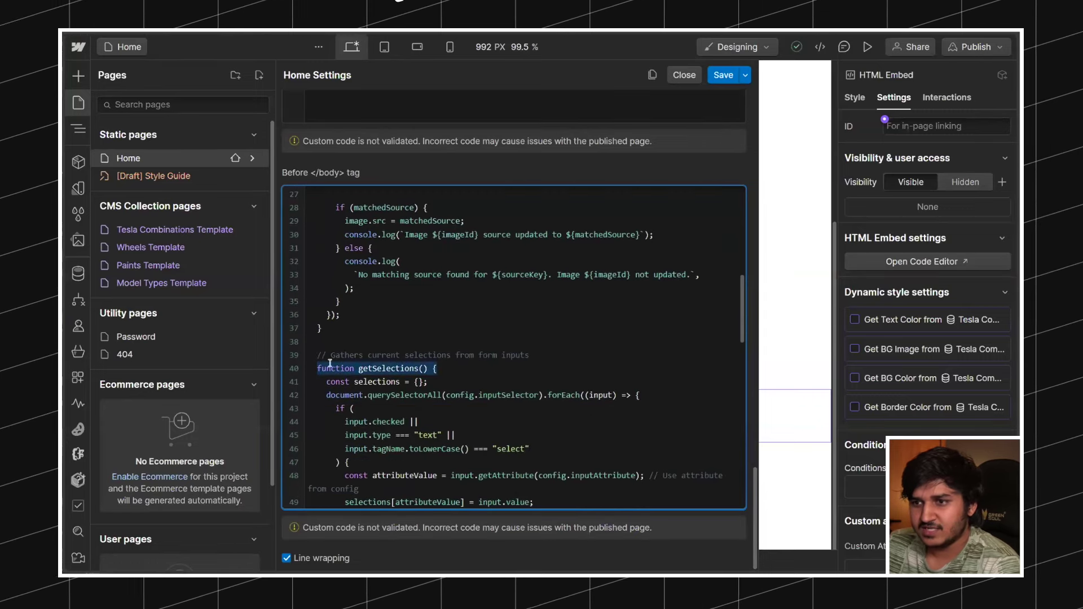
scroll(451, 355, "down", 2)
left_click_drag(529, 305, 309, 305)
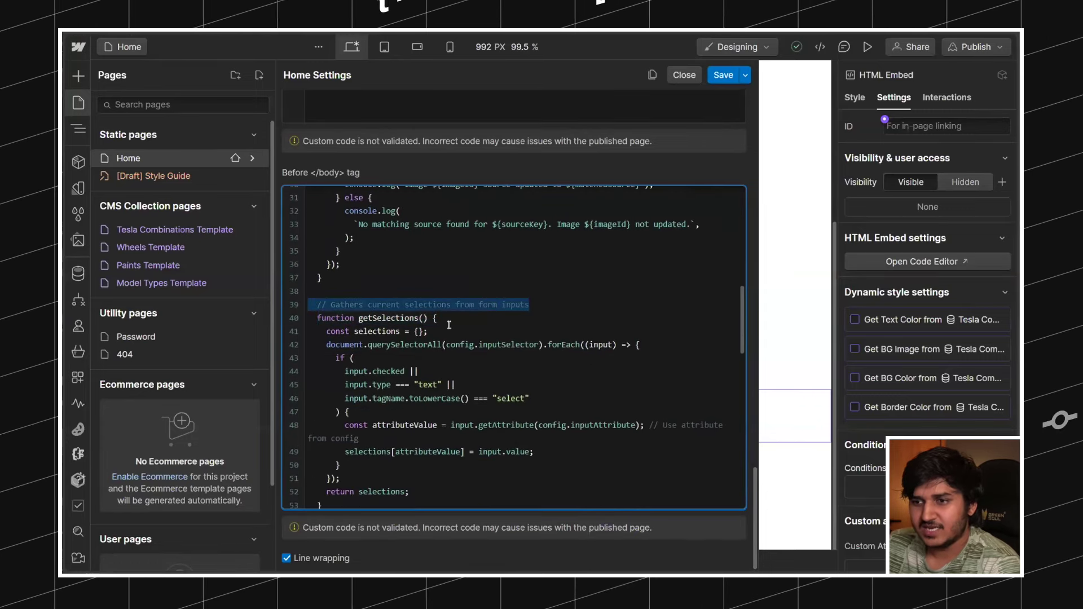
scroll(456, 272, "down", 2)
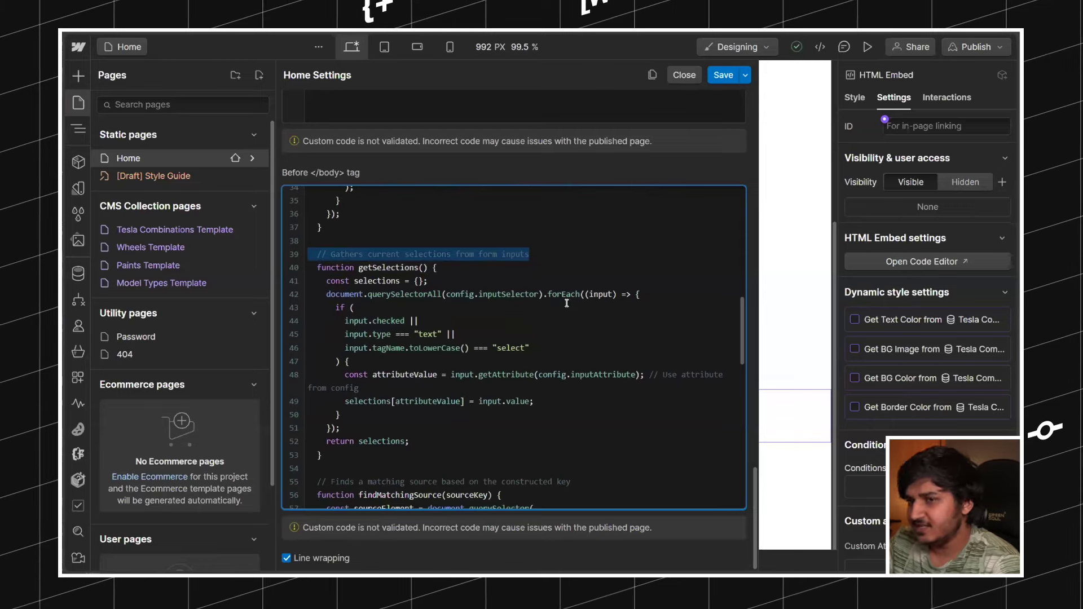
scroll(562, 303, "down", 3)
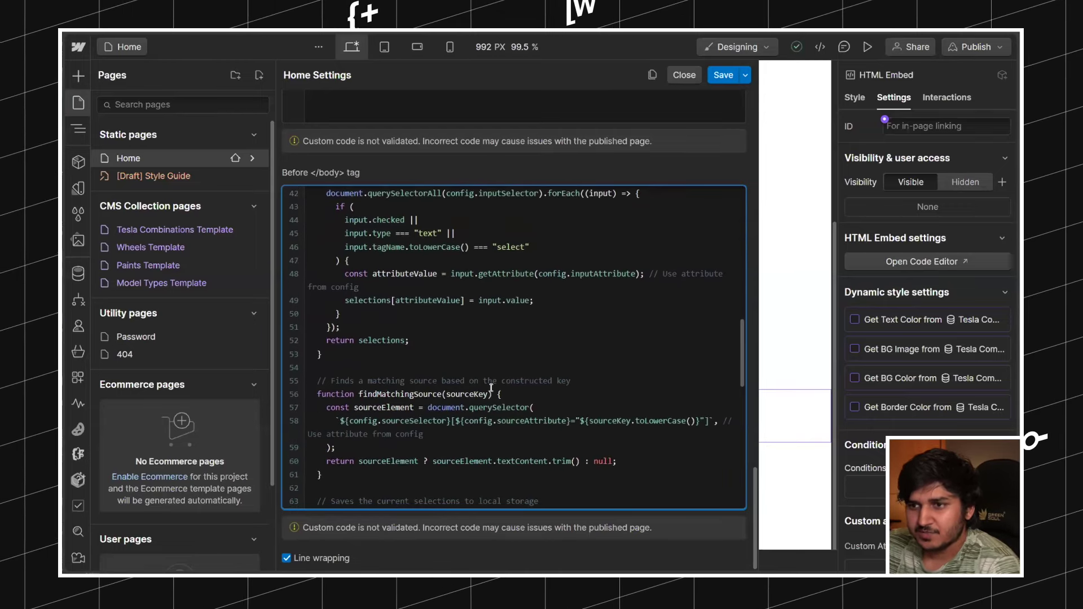
left_click_drag(575, 380, 309, 381)
scroll(454, 386, "down", 3)
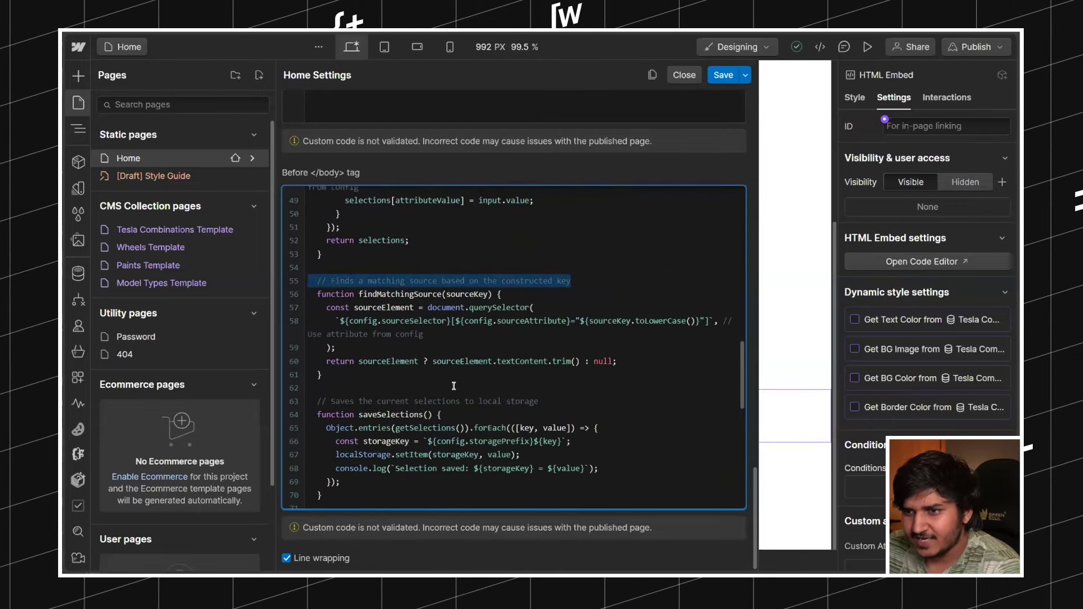
Step: Examine the saveSelections function and compare its purpose with the wheel selection on Tesla's own configurator page
scroll(454, 386, "down", 2)
left_click_drag(443, 363, 264, 366)
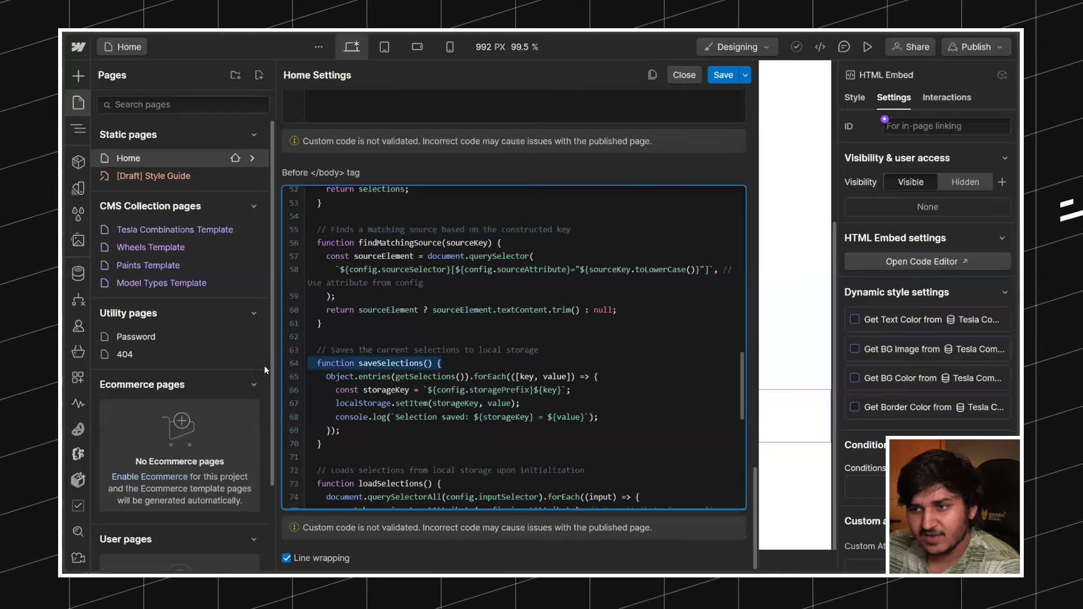
left_click(468, 361)
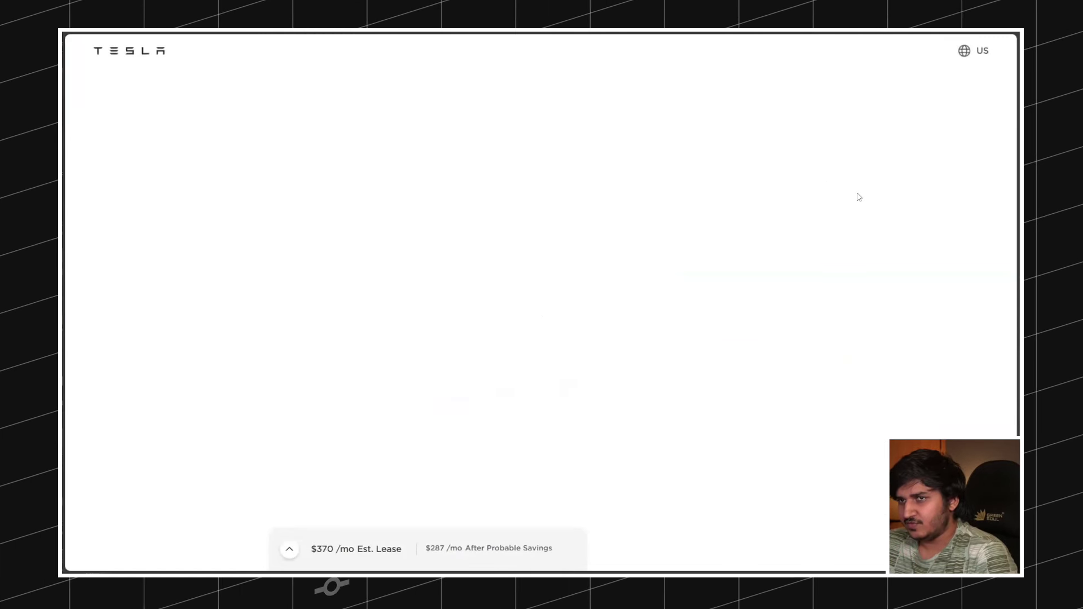
scroll(859, 196, "down", 3)
scroll(860, 196, "up", 3)
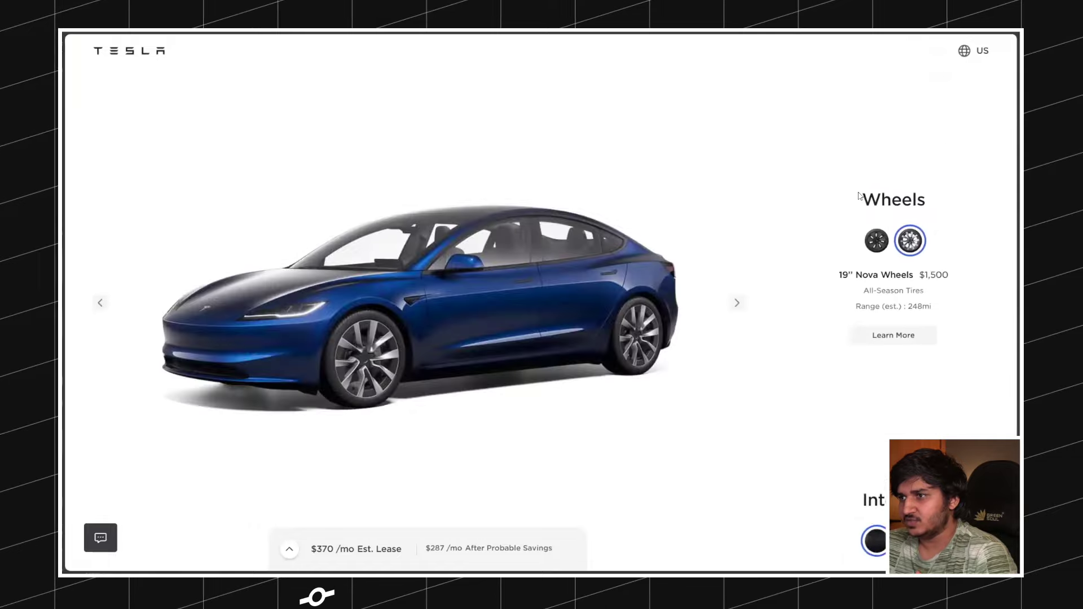
left_click(959, 179)
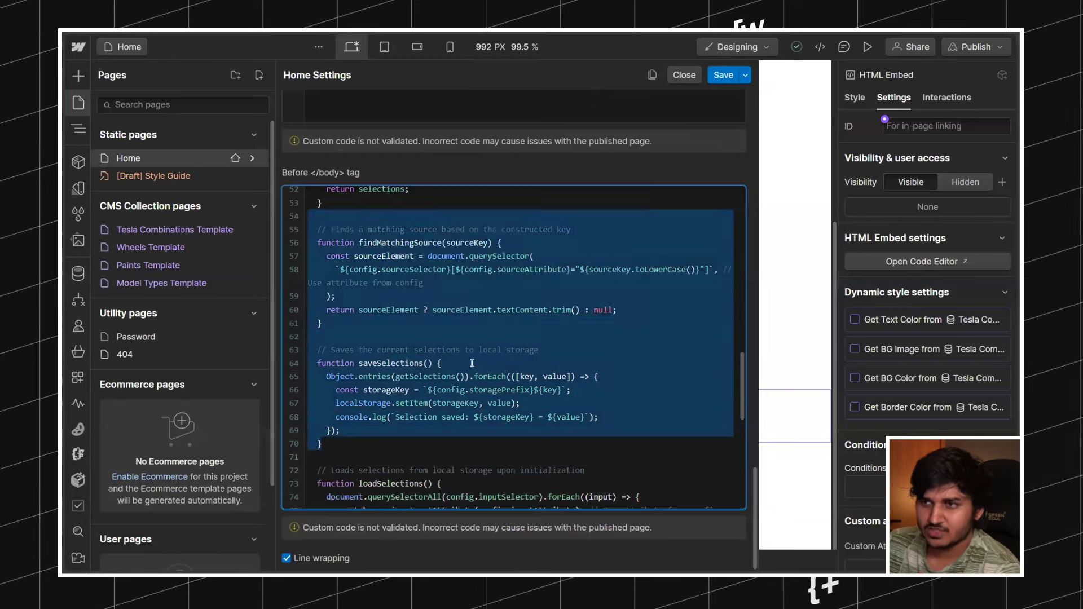
left_click(472, 362)
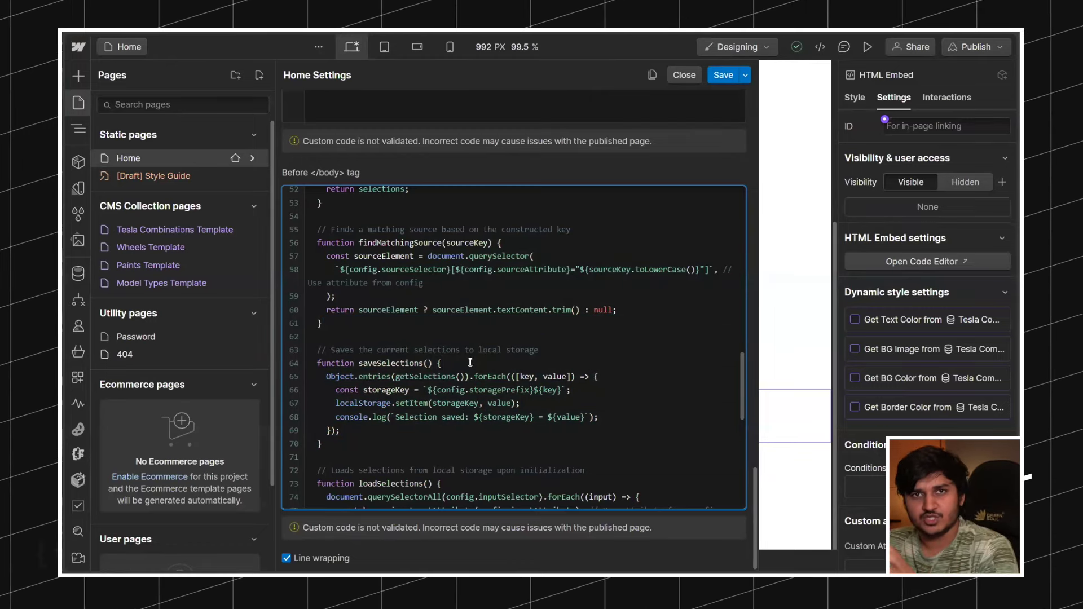
Step: Read through the loadSelections function, covering its input query, storage key and localStorage lookup, down to the change listener and initial calls
scroll(442, 325, "down", 4)
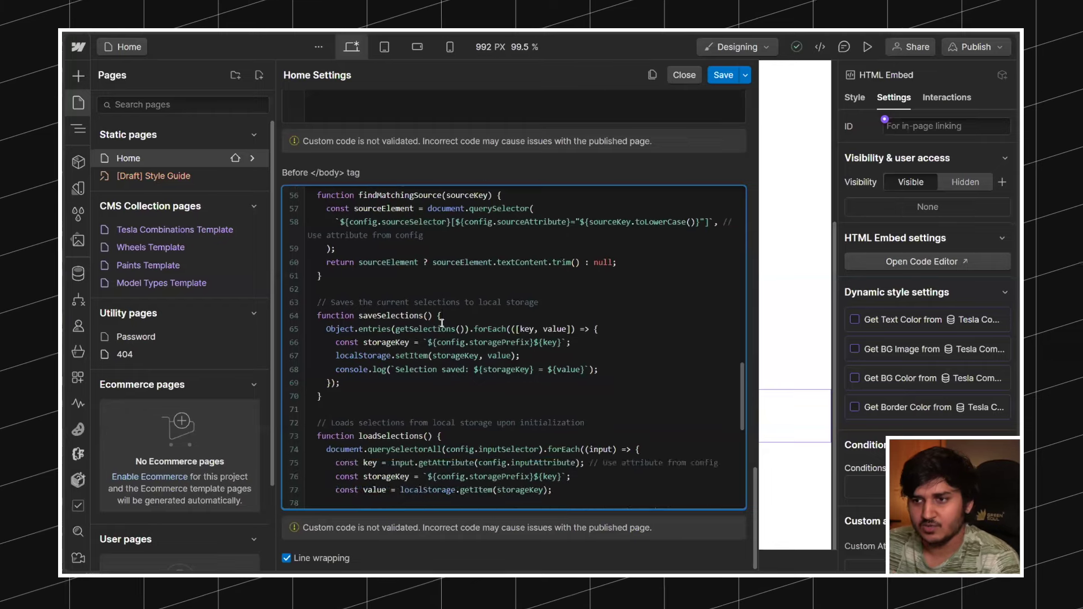
left_click_drag(442, 382, 292, 375)
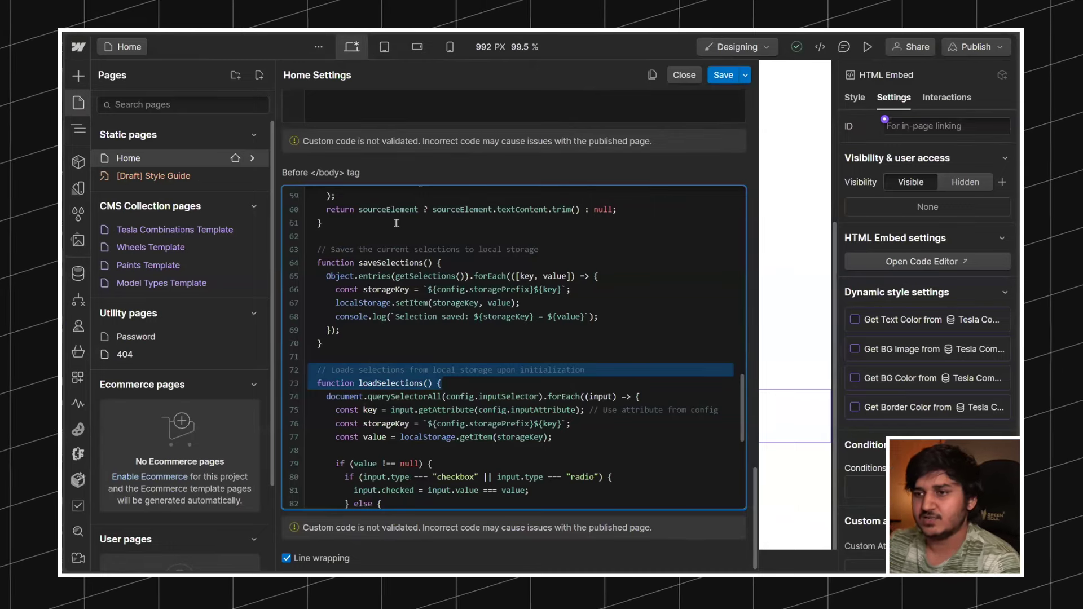
scroll(423, 372, "down", 2)
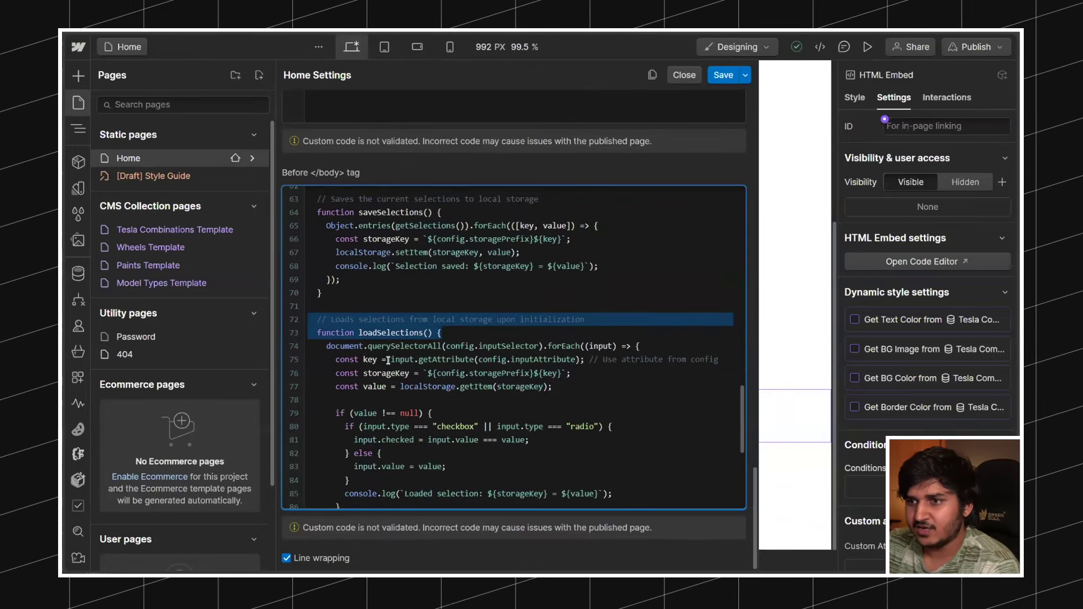
left_click_drag(389, 360, 543, 346)
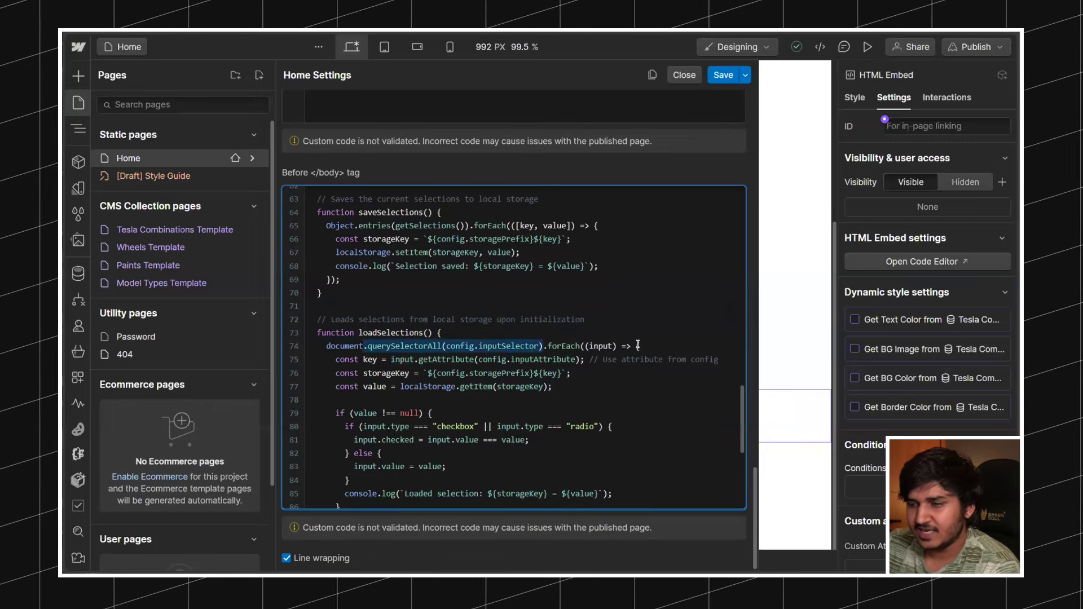
left_click_drag(596, 373, 432, 373)
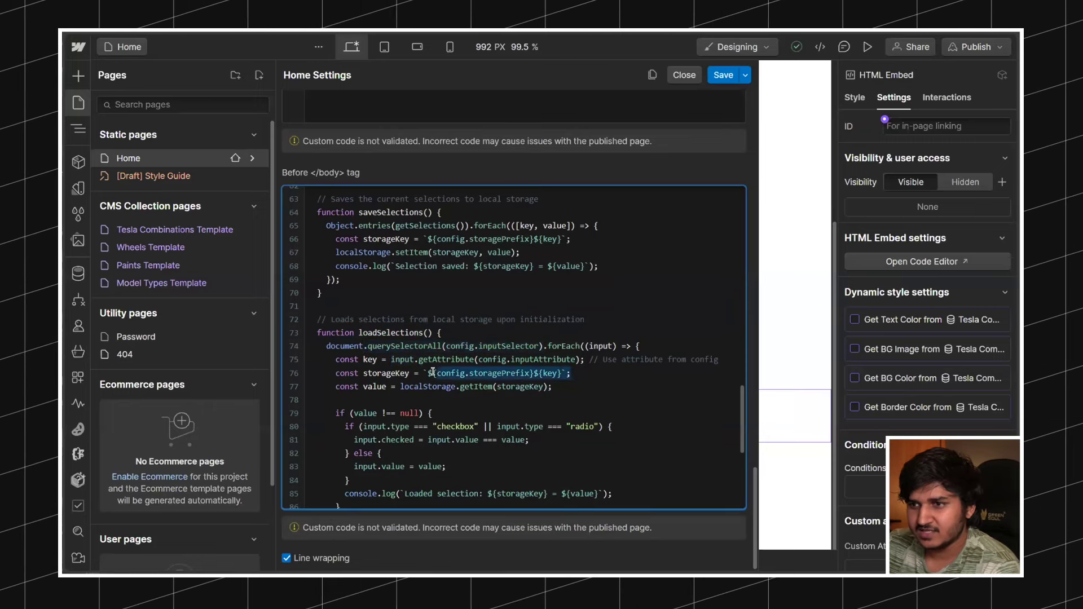
double_click(478, 373)
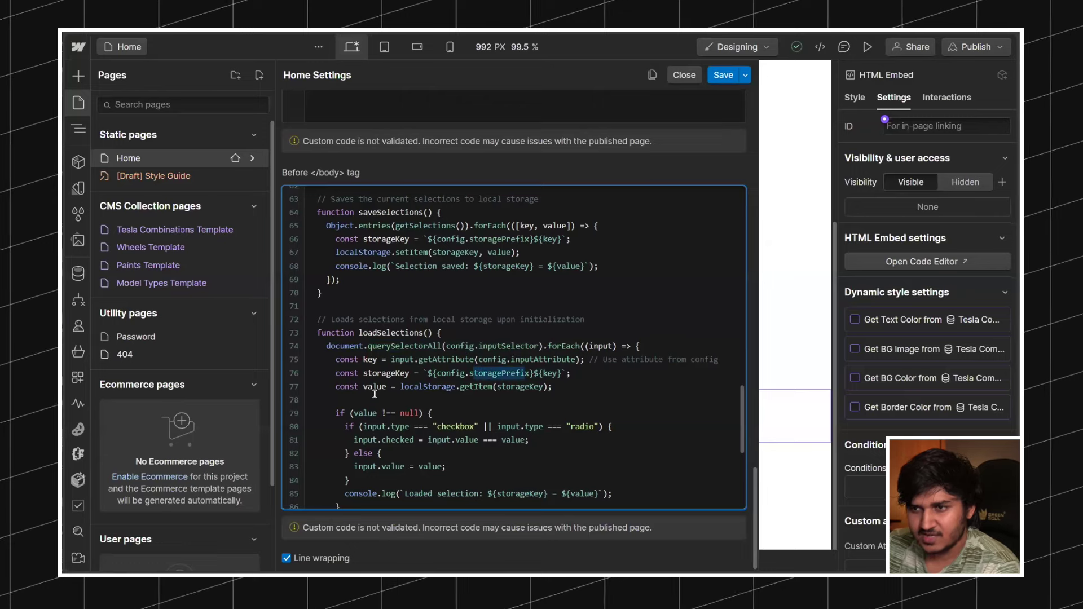
mouse_move(402, 389)
left_mouse_down()
mouse_move(556, 387)
mouse_move(400, 388)
left_mouse_up()
left_click(559, 387)
scroll(451, 322, "down", 2)
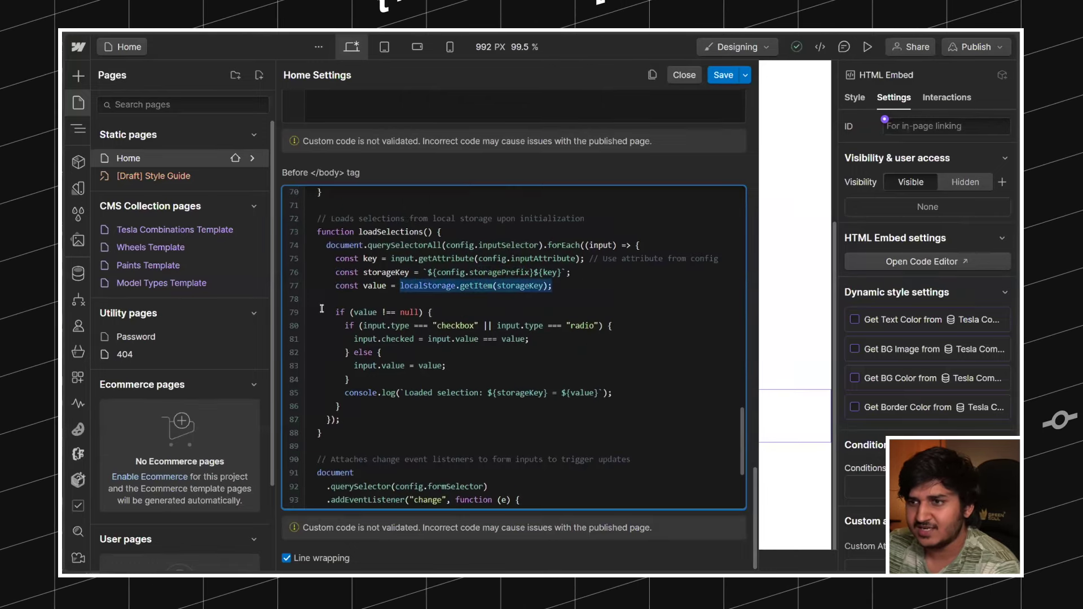
scroll(451, 322, "down", 3)
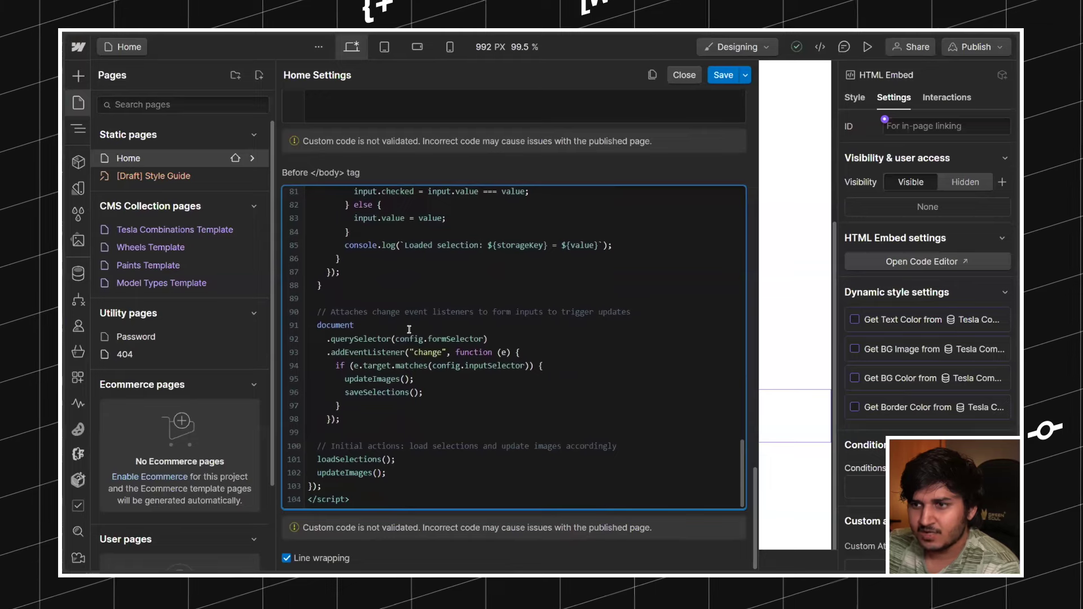
Step: Skim the whole script from end to start and save the Home page settings with this custom code
left_click_drag(449, 465, 296, 207)
scroll(384, 380, "up", 10)
scroll(384, 379, "up", 11)
scroll(418, 304, "down", 20)
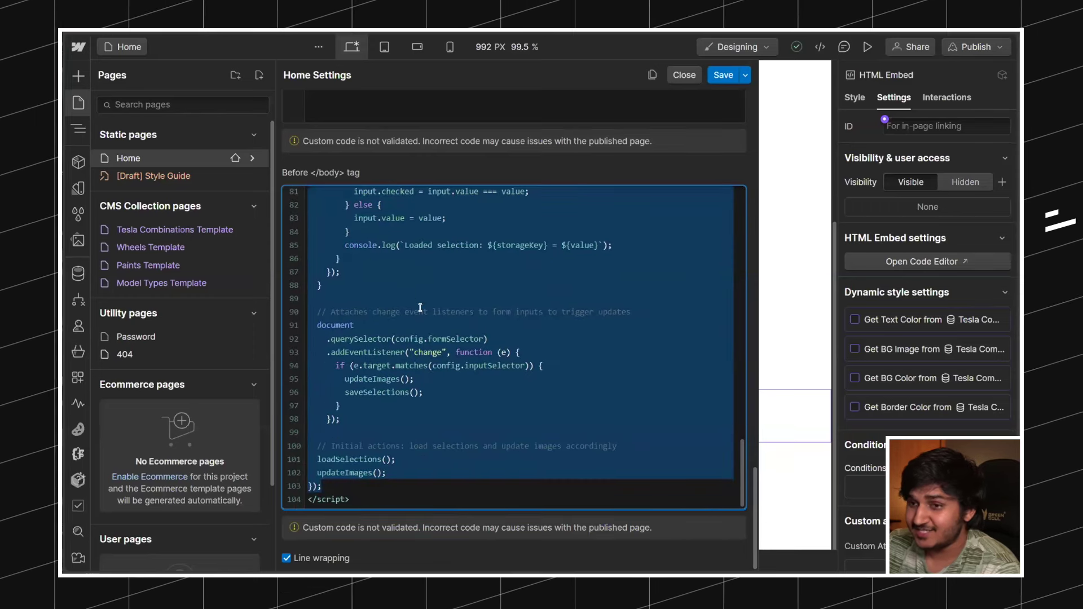
left_click(717, 76)
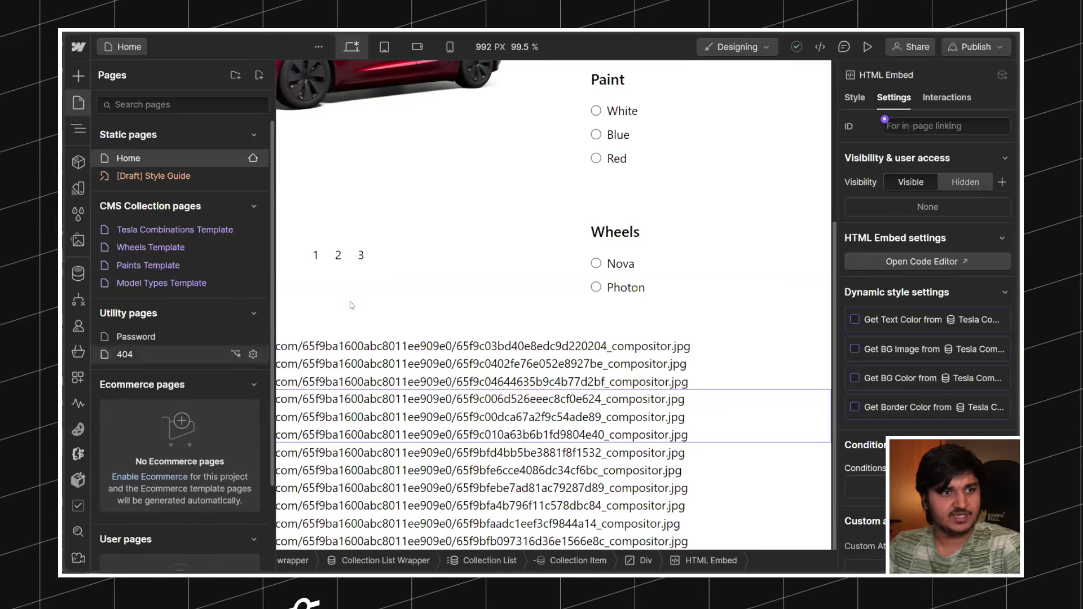
Step: Add the custom attribute fs-configurator-element with the value "form" to the configurator_form-wrapper element
scroll(451, 247, "up", 4)
left_click(570, 204)
key("z")
left_click(177, 242)
left_click(146, 242)
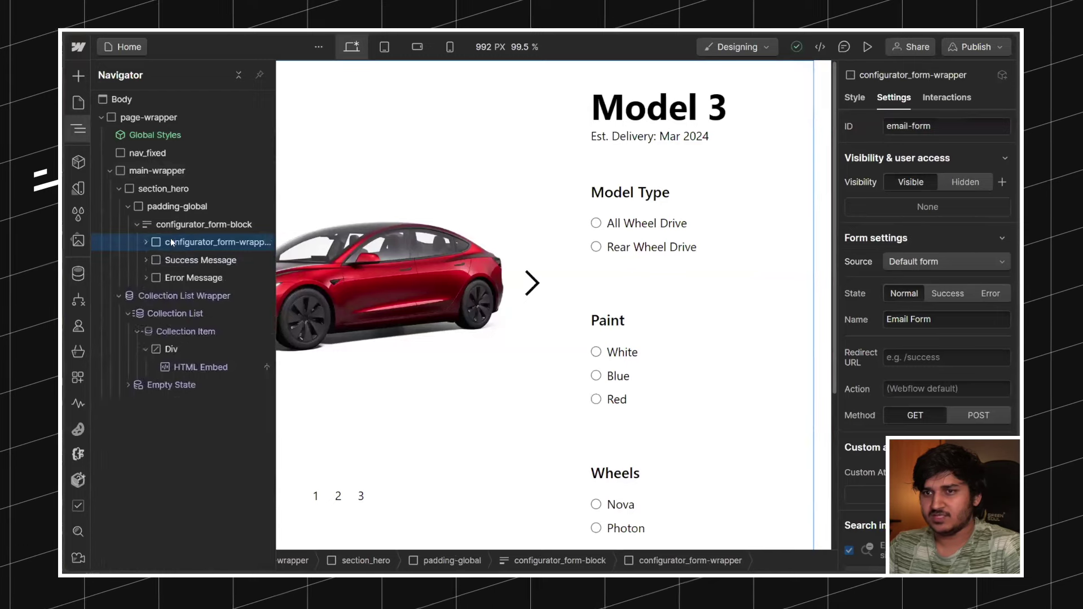
scroll(925, 349, "down", 1)
left_click(1002, 418)
type("fs-configurator-element")
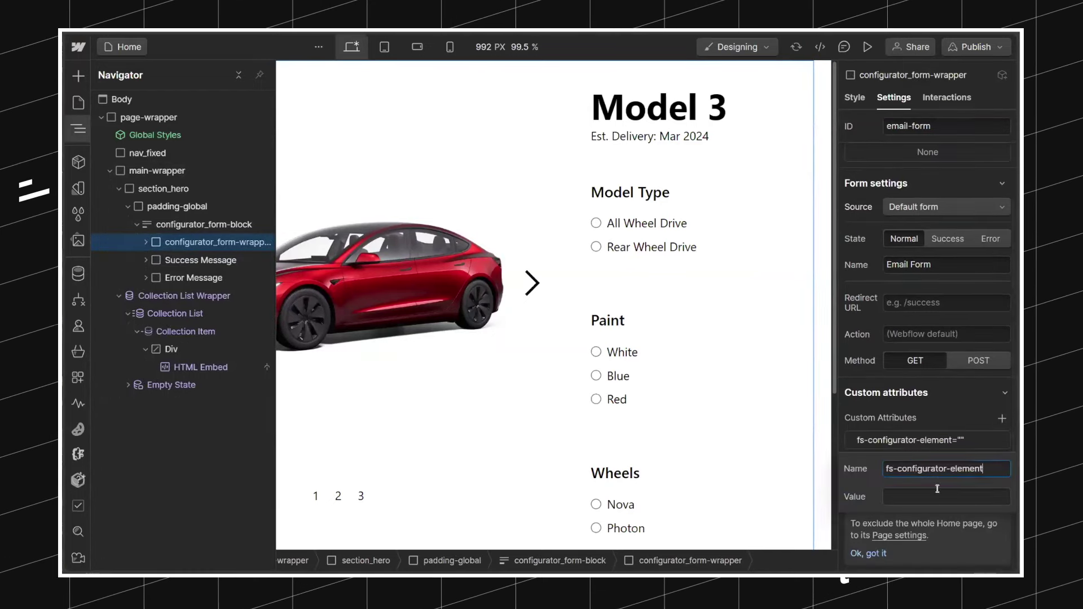
left_click(931, 497)
type("form")
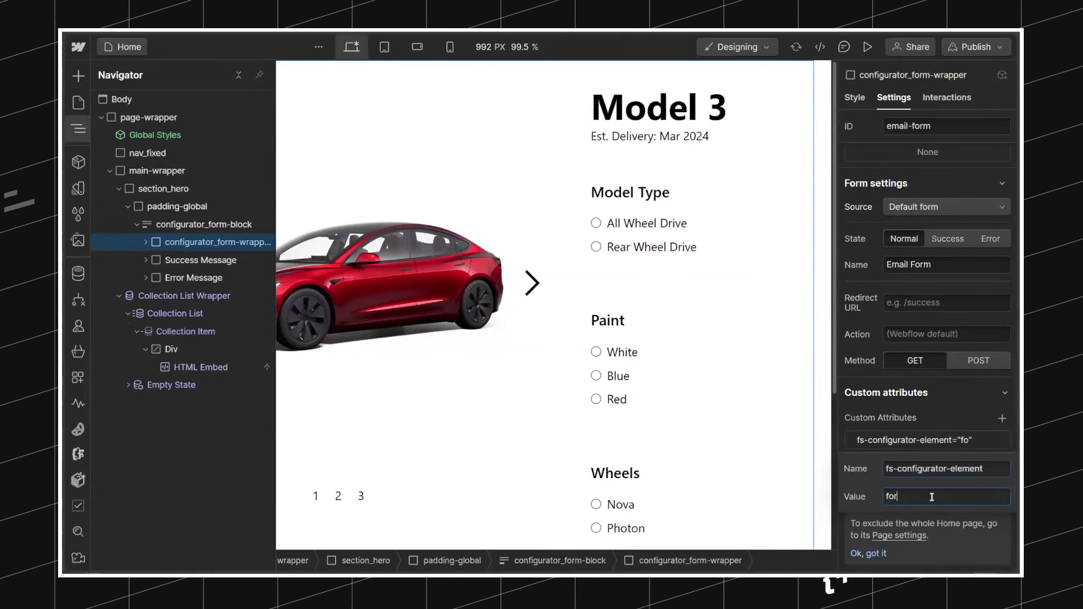
key("Return")
Step: Add fs-configurator-input="Model Type" to the input tag in the Model Type radio embed and save the code
left_click(147, 243)
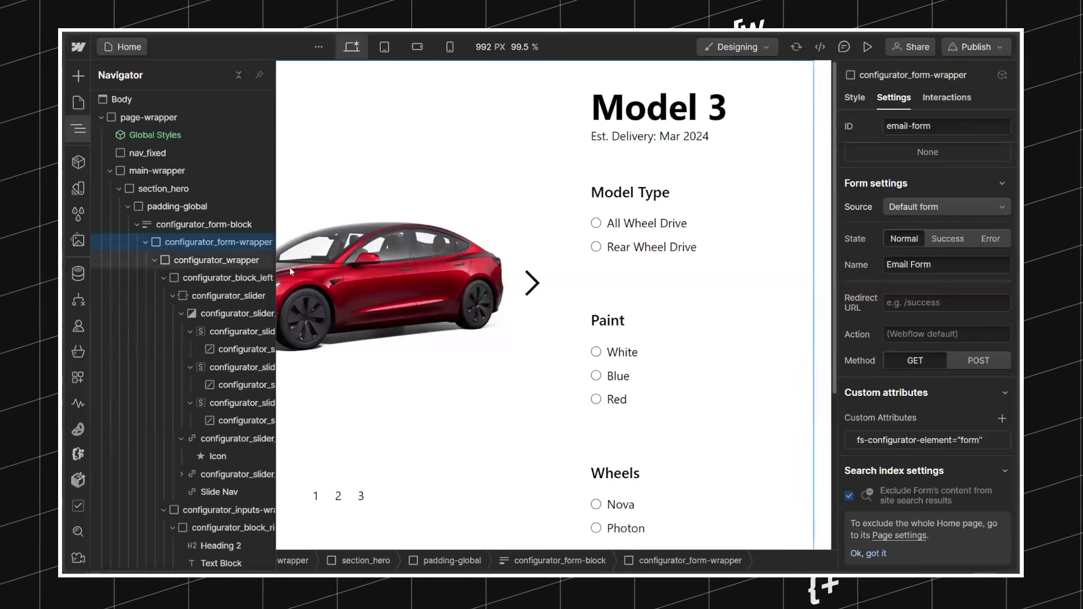
left_click(689, 211)
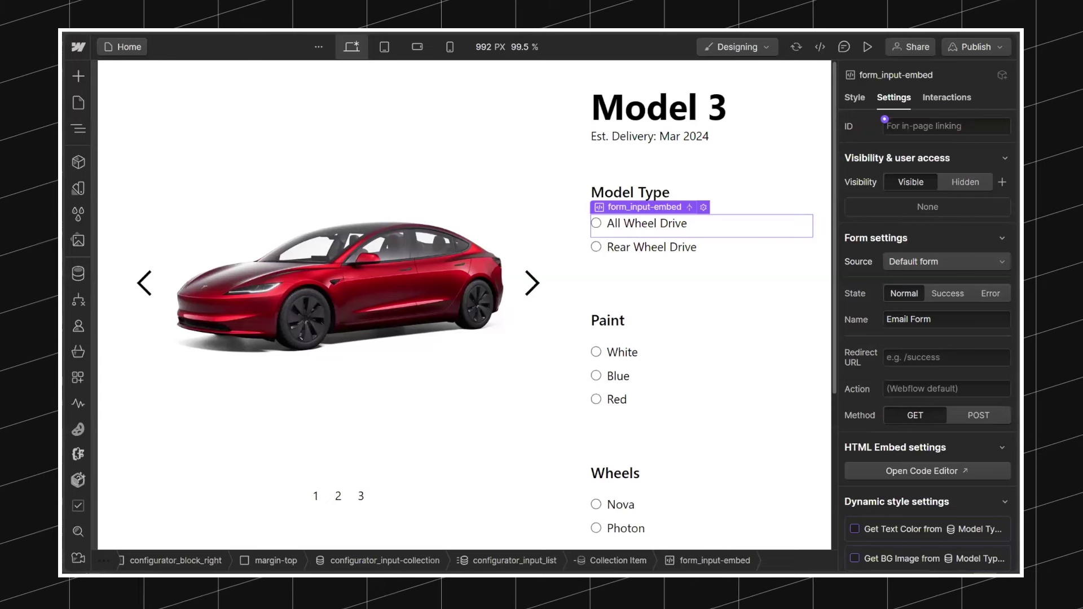
double_click(686, 232)
left_click(308, 163)
type("fs-configurator-input")
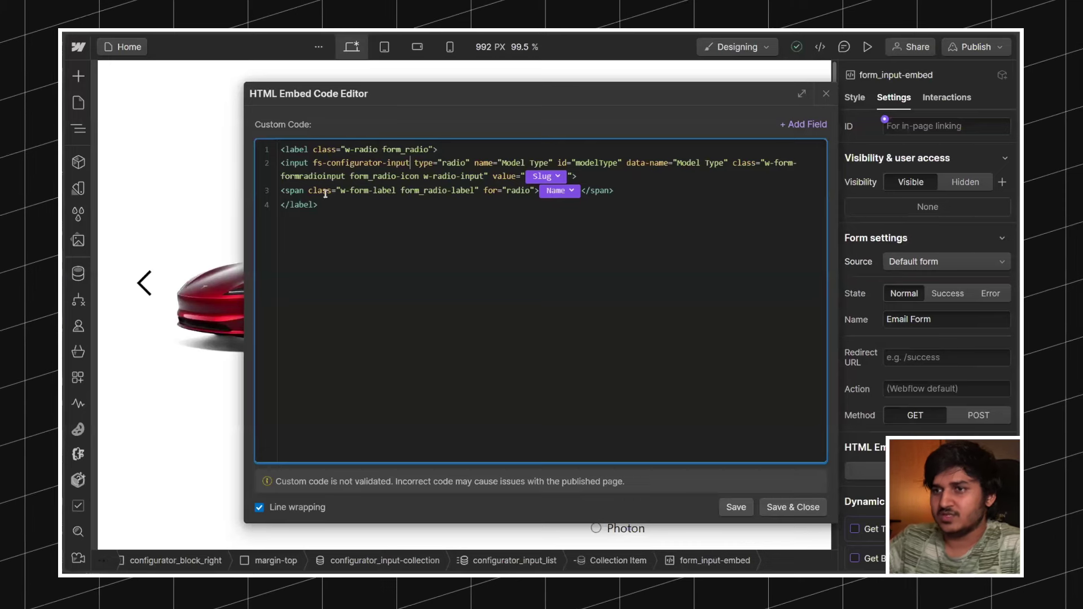
type("=\"\"")
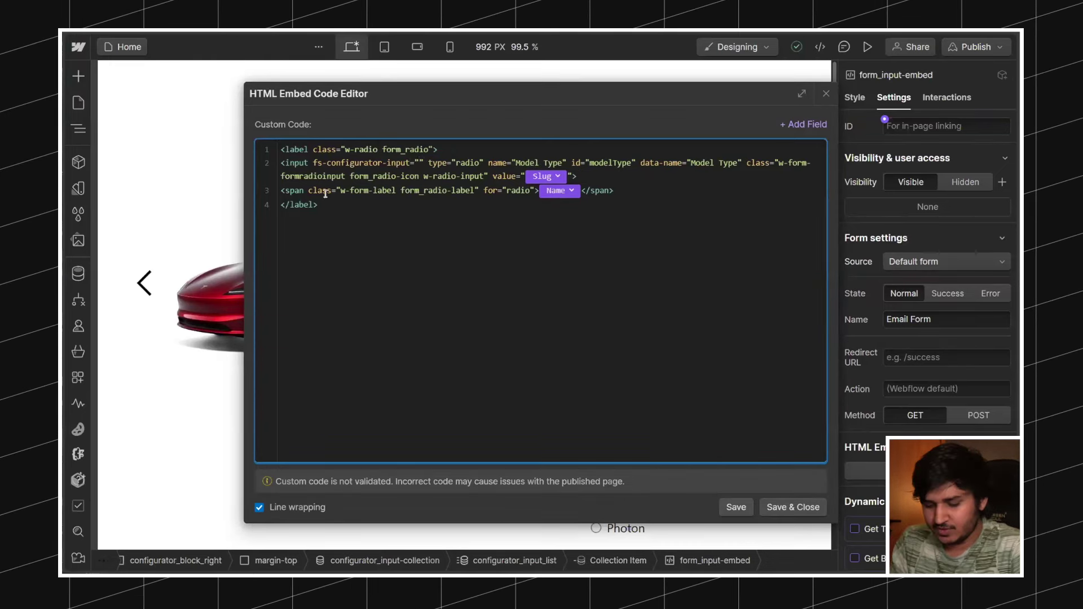
type("Model")
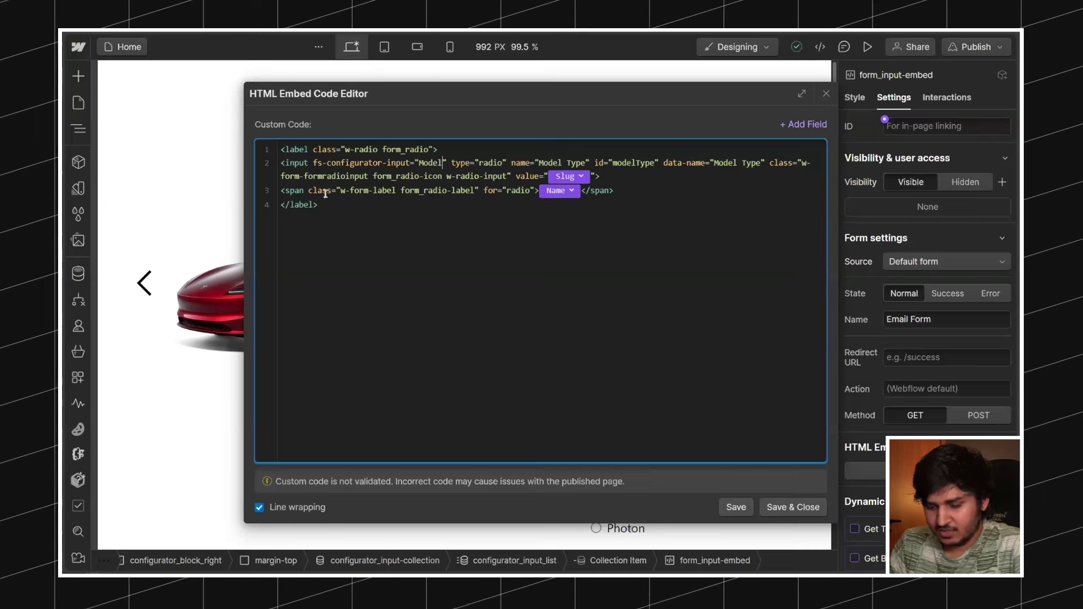
type(" Type")
left_click(763, 507)
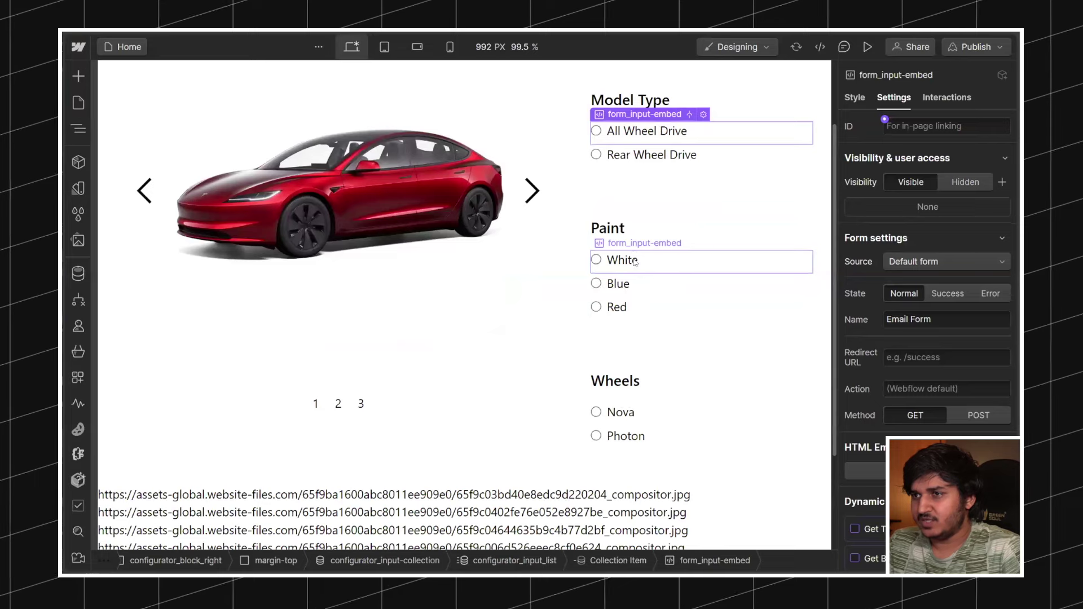
Step: Add fs-configurator-input="Paint" to the input tag in the Paint radio embed and save the code
double_click(634, 262)
type("fs-configurator-input")
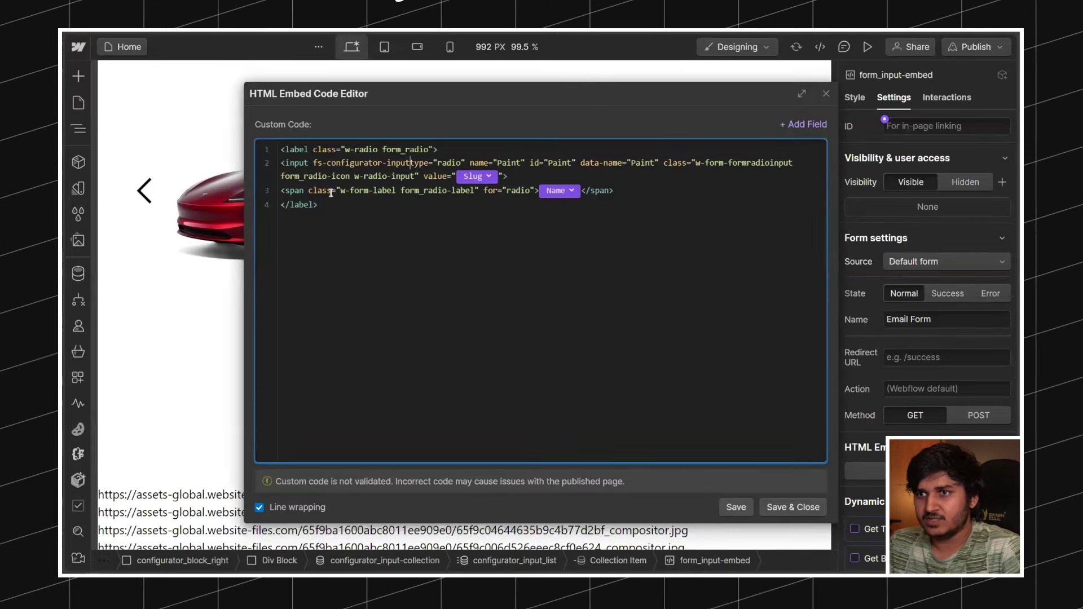
type("=\"\"")
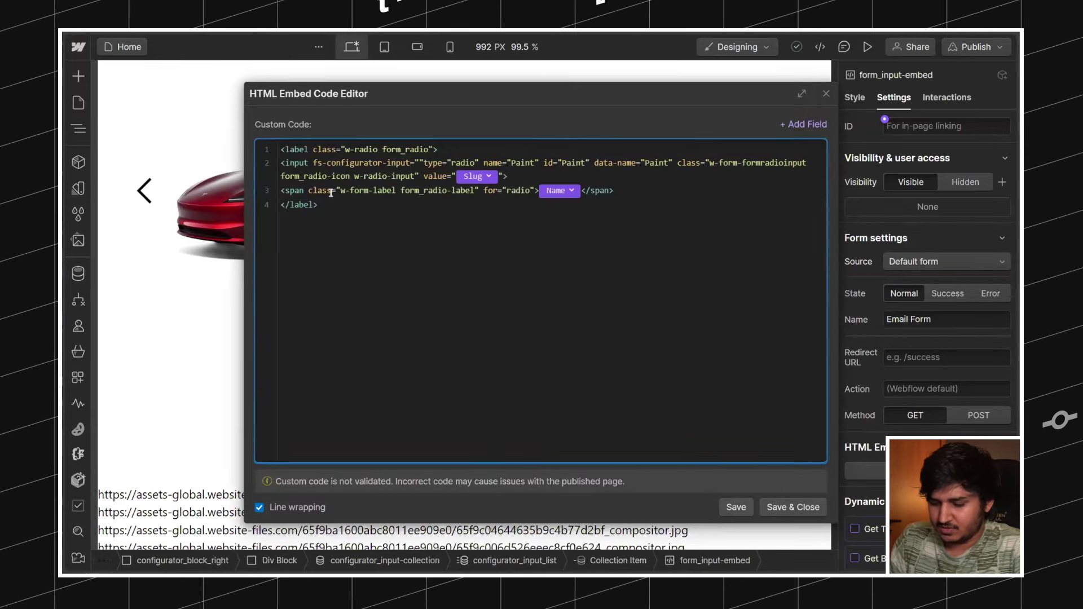
key("BackSpace")
type("Pain")
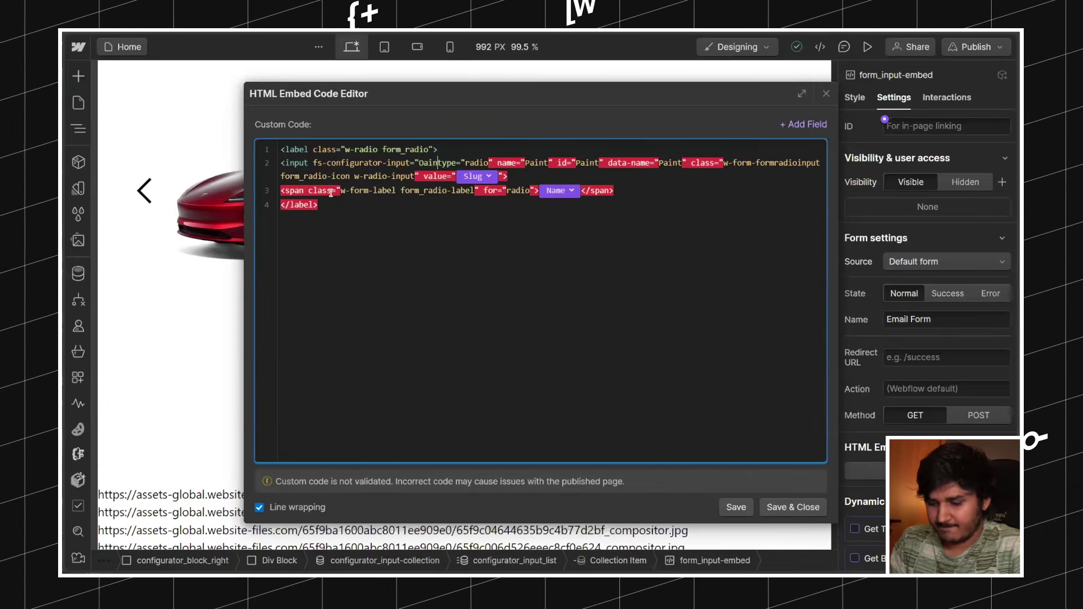
type("t\"")
left_click(792, 507)
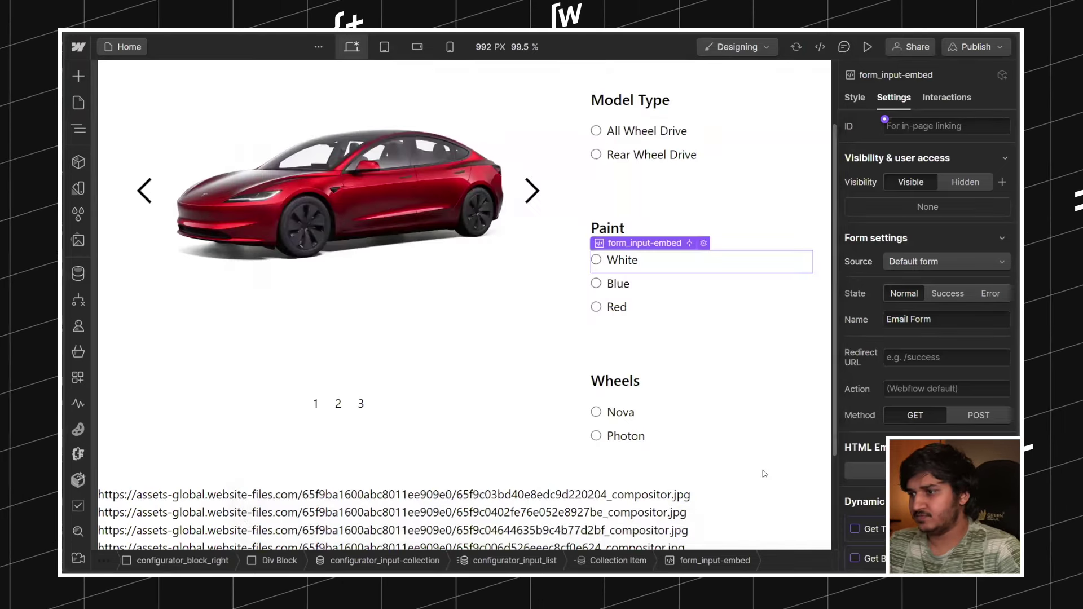
Step: Add fs-configurator-input="Wheels" to the input tag in the Wheels radio embed and save the code
double_click(632, 411)
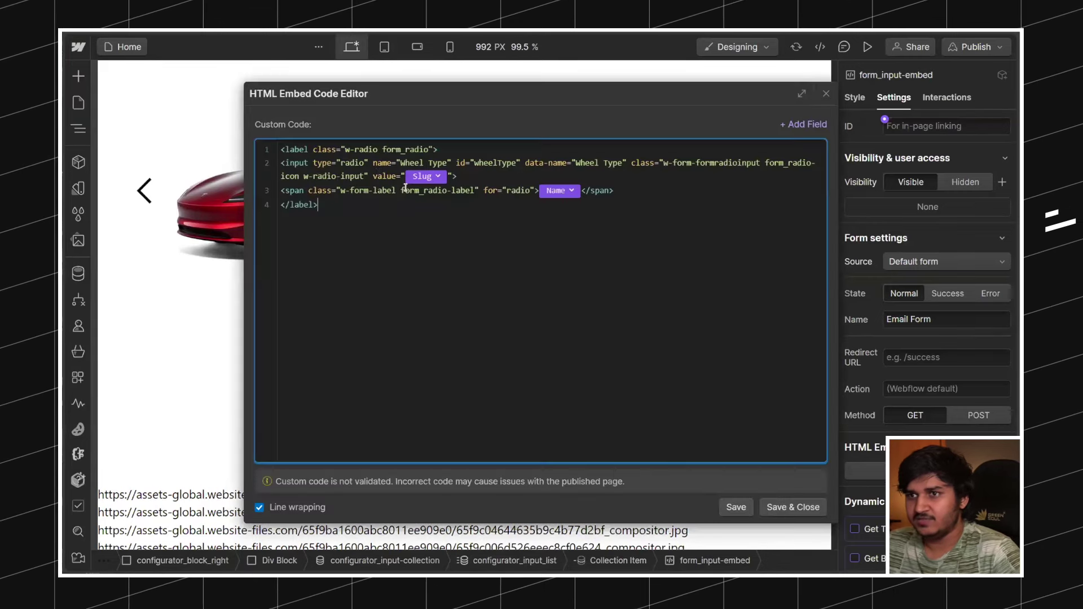
left_click(373, 163)
type("fs-configurator-input")
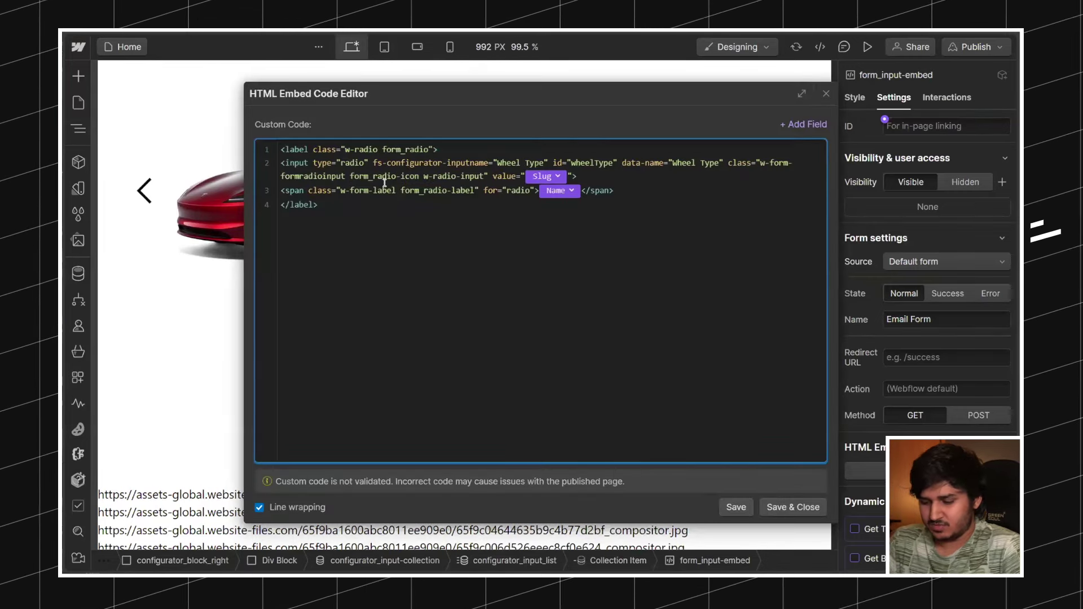
type("=\"\"")
key("Left")
type("Wheels")
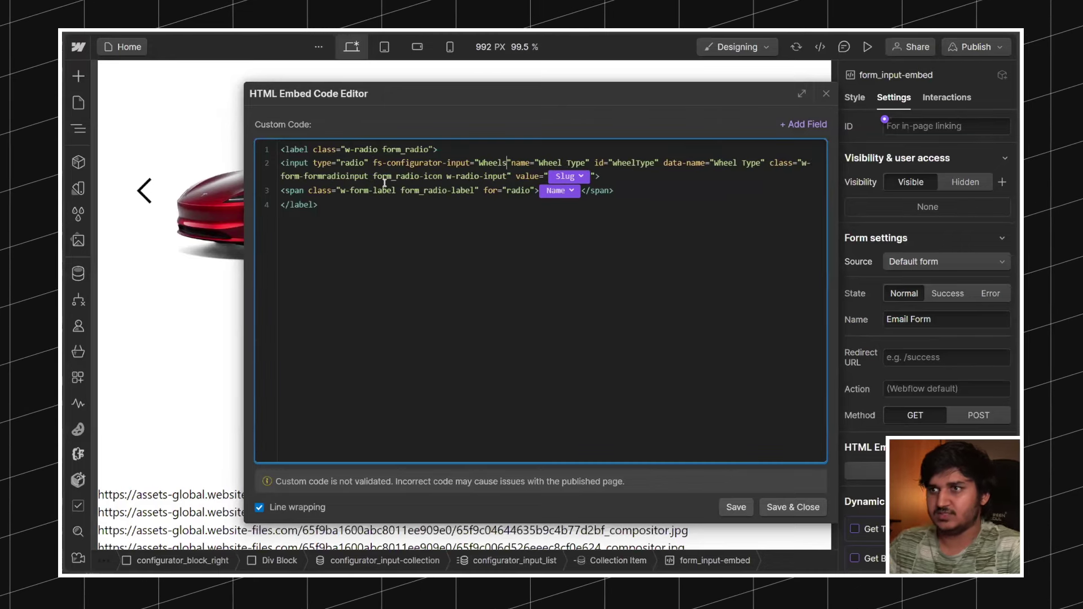
key("Right")
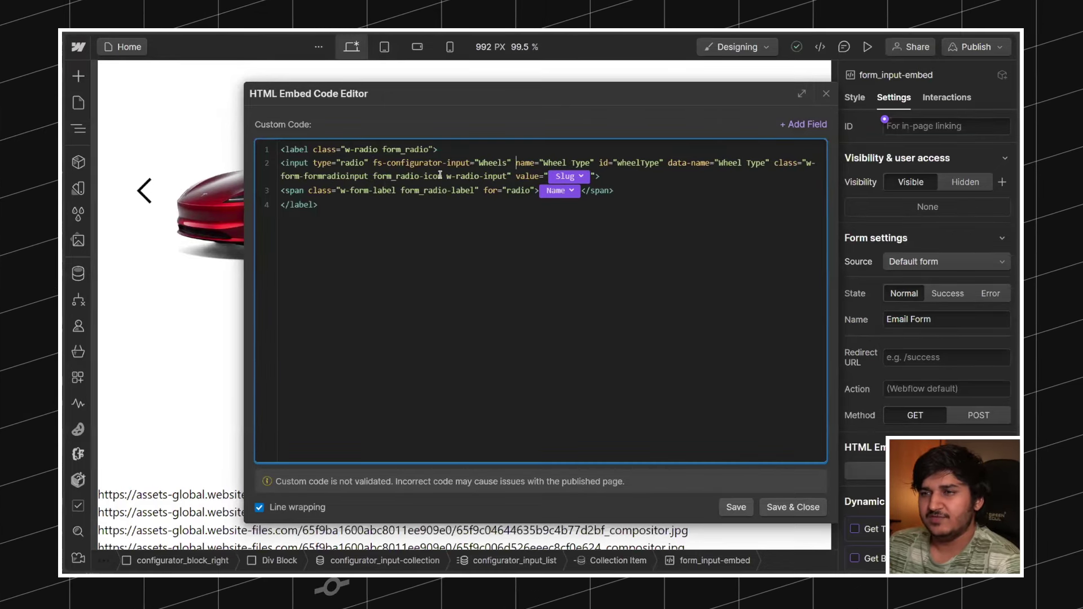
left_click_drag(510, 164, 379, 164)
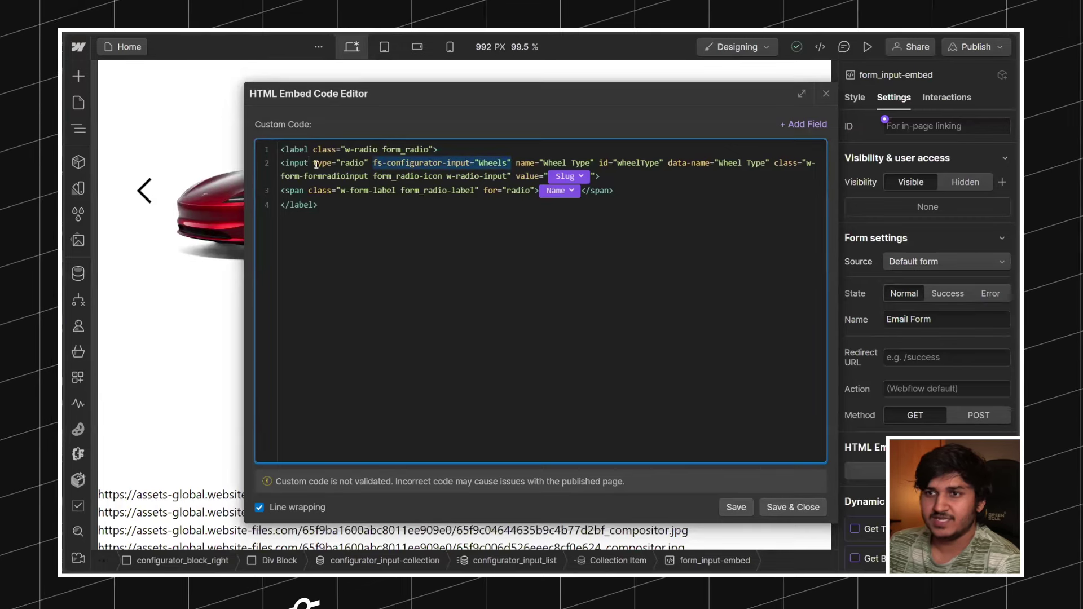
left_click_drag(309, 164, 292, 166)
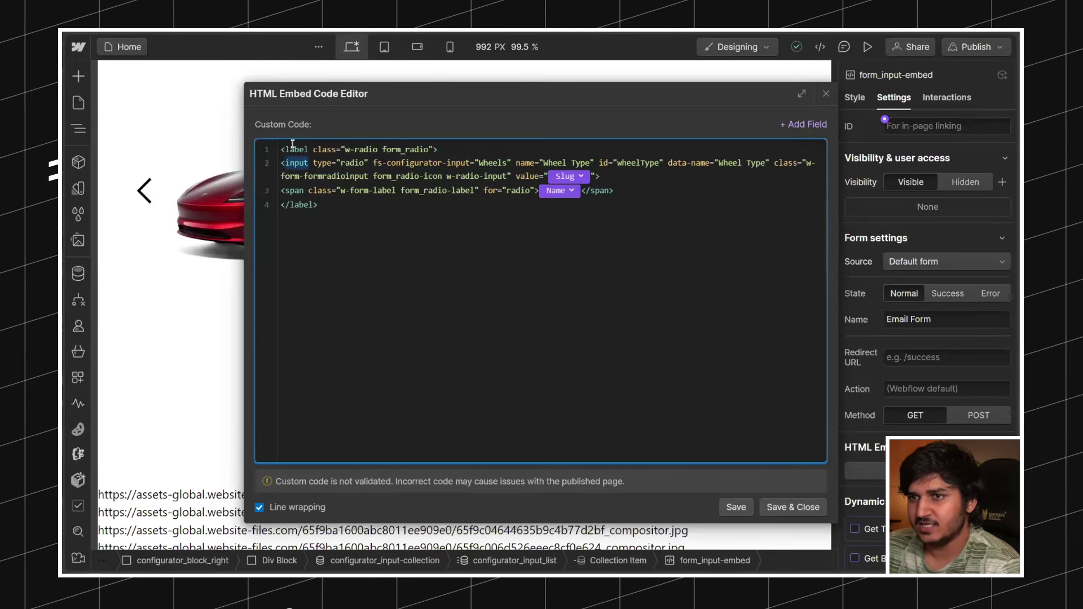
left_click(774, 506)
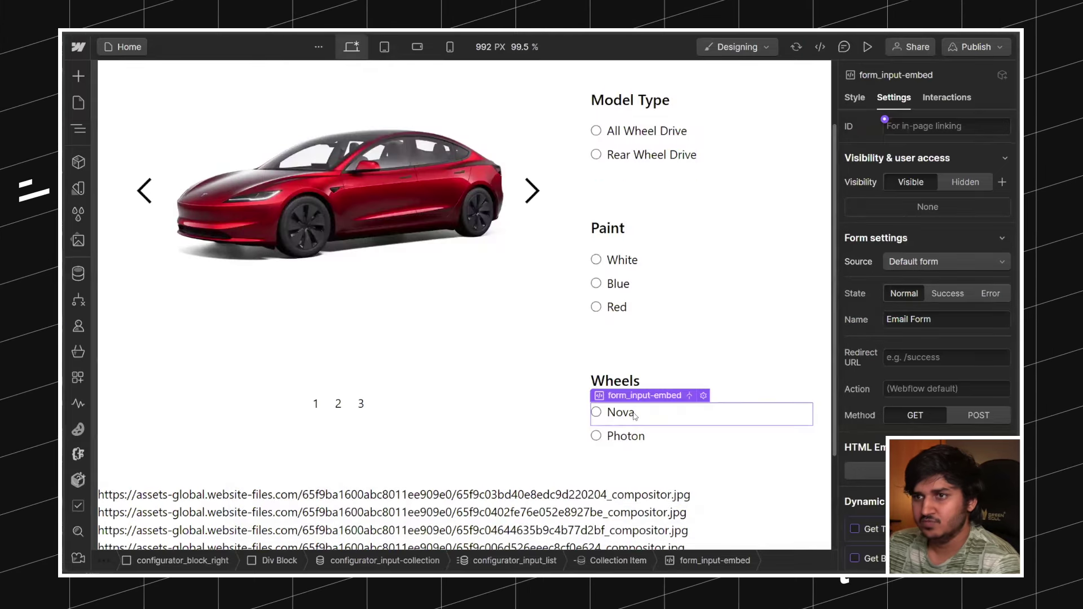
Step: Replace the input id in the Wheels radio embed with the dynamic Slug field and save the code
double_click(635, 416)
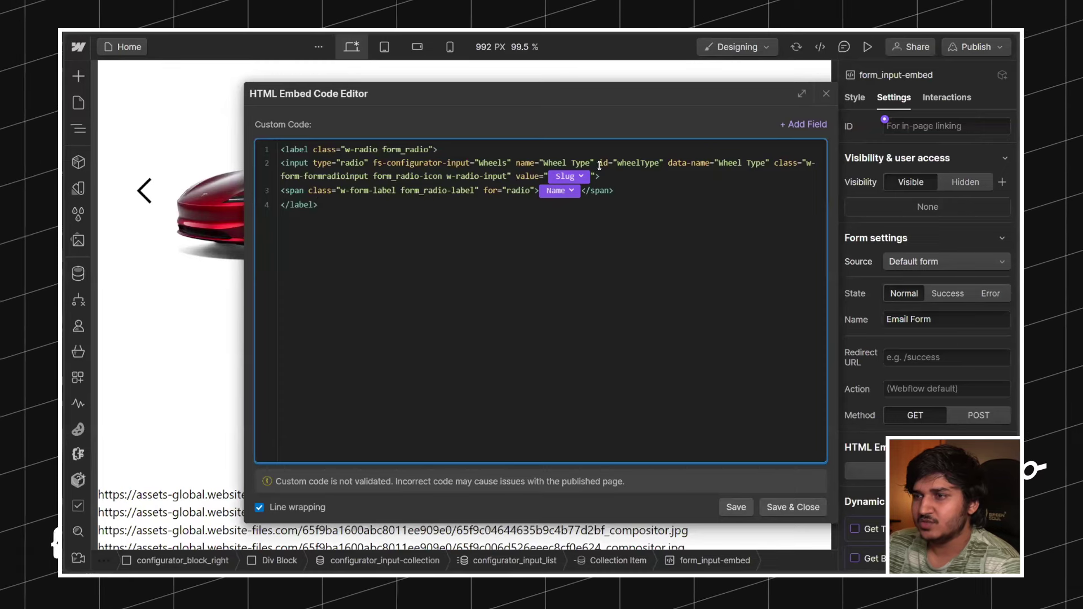
left_click_drag(614, 163, 660, 163)
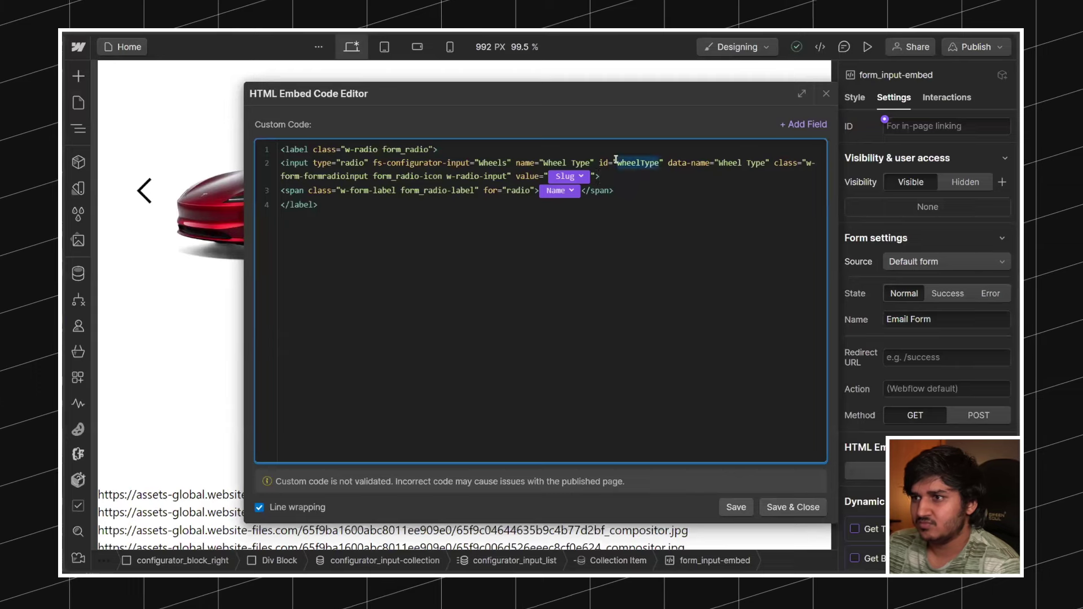
left_click(812, 125)
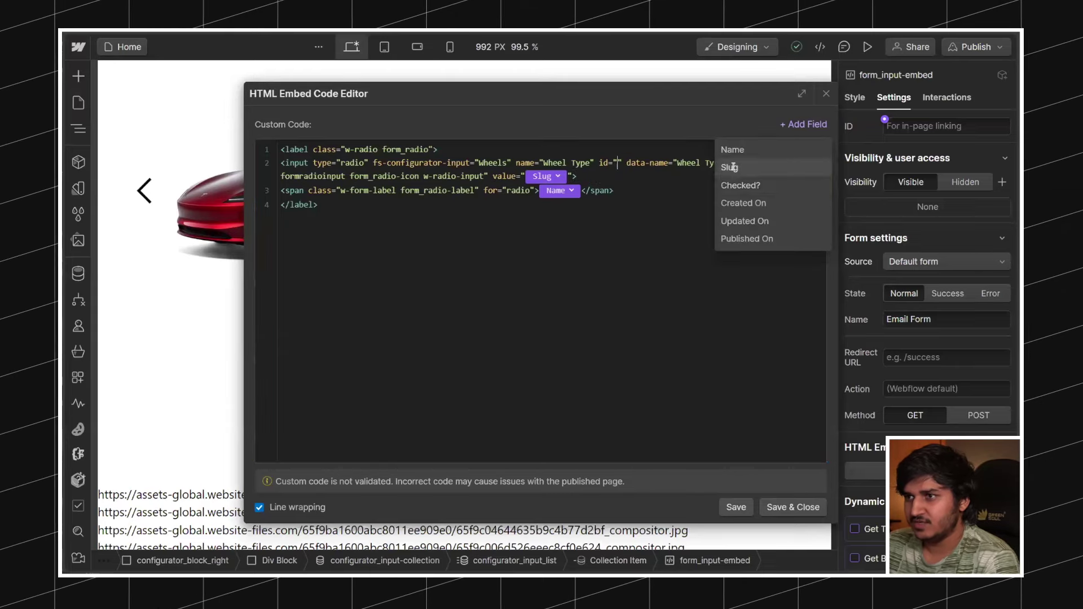
left_click(733, 167)
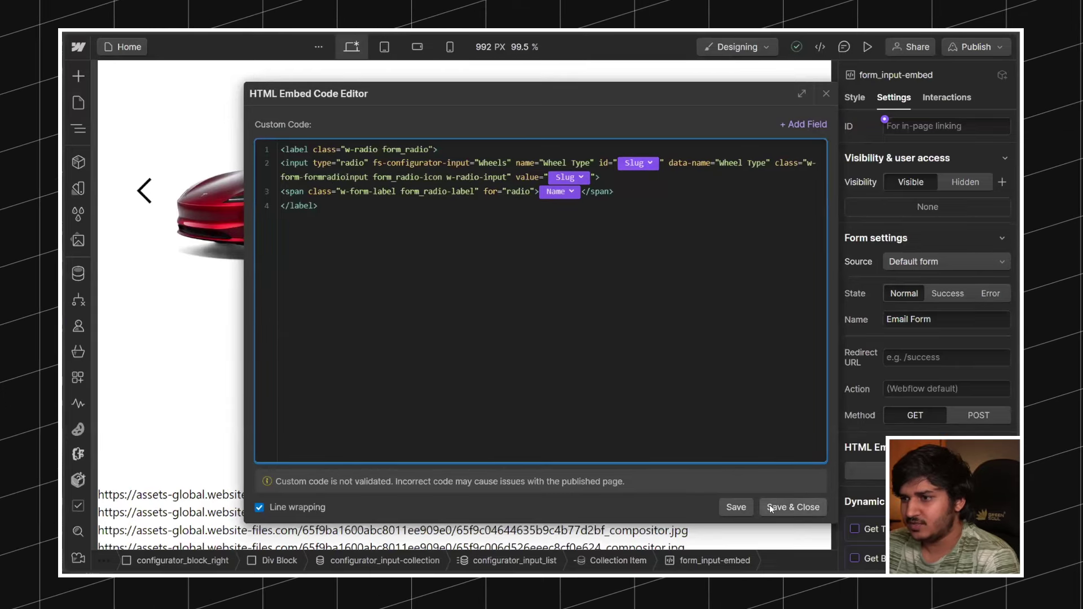
left_click(793, 507)
Step: Replace the input id in the Paint radio embed with the dynamic Slug field and save the code
double_click(618, 306)
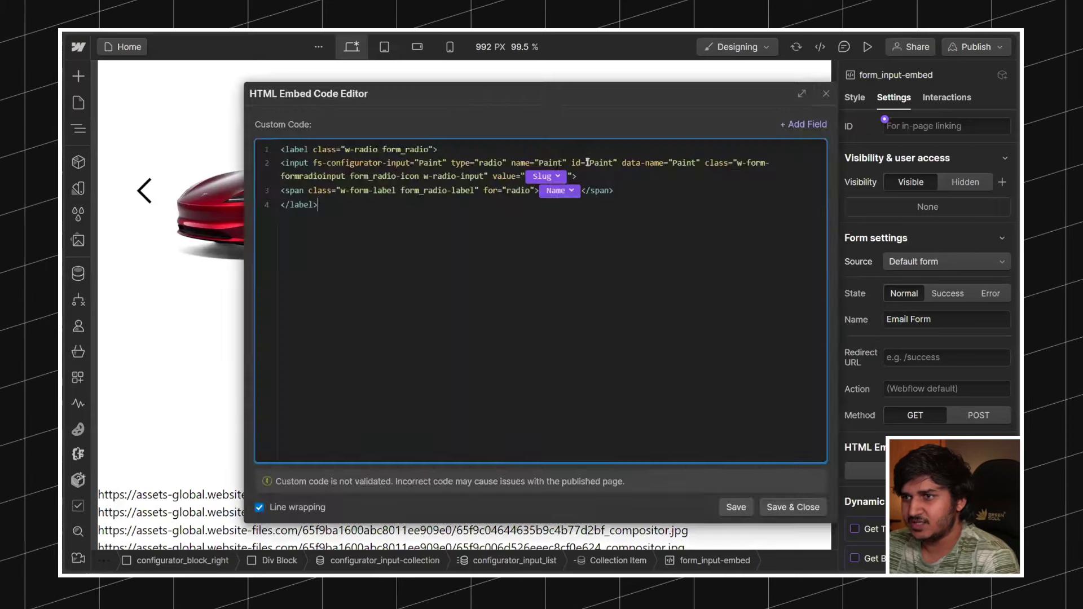
double_click(597, 163)
key("BackSpace")
left_click(801, 124)
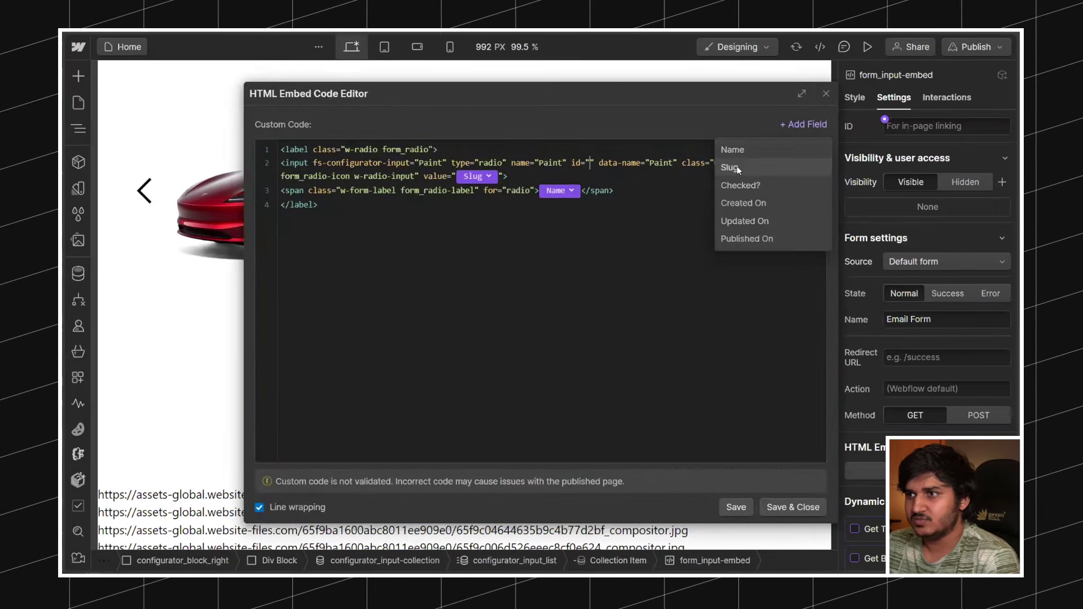
left_click(736, 167)
left_click(792, 507)
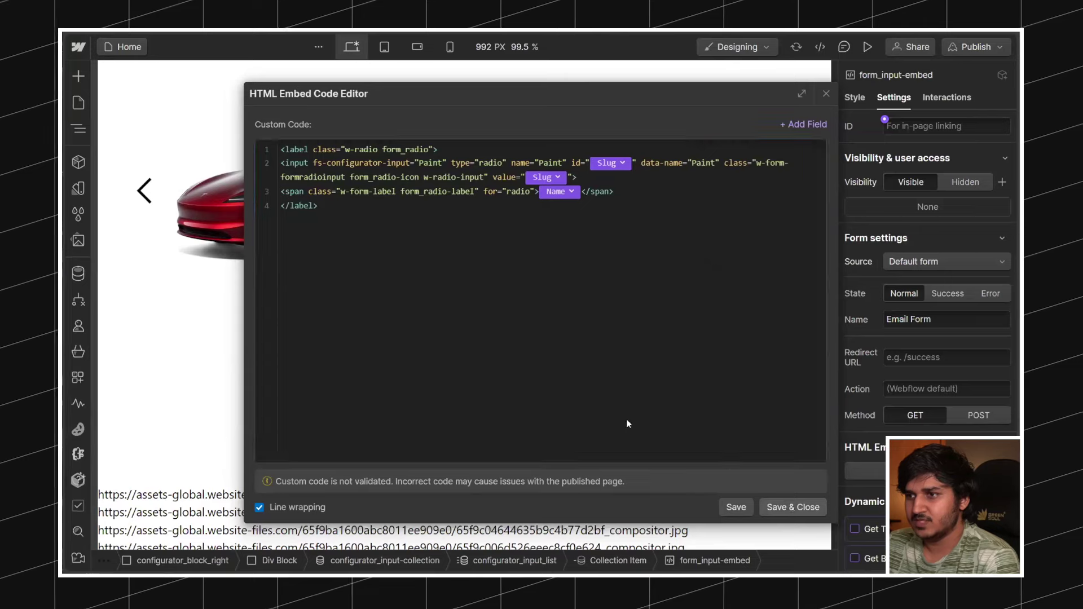
Step: Replace the input id in the Model Type radio embed with the dynamic Slug field and save the code
double_click(647, 251)
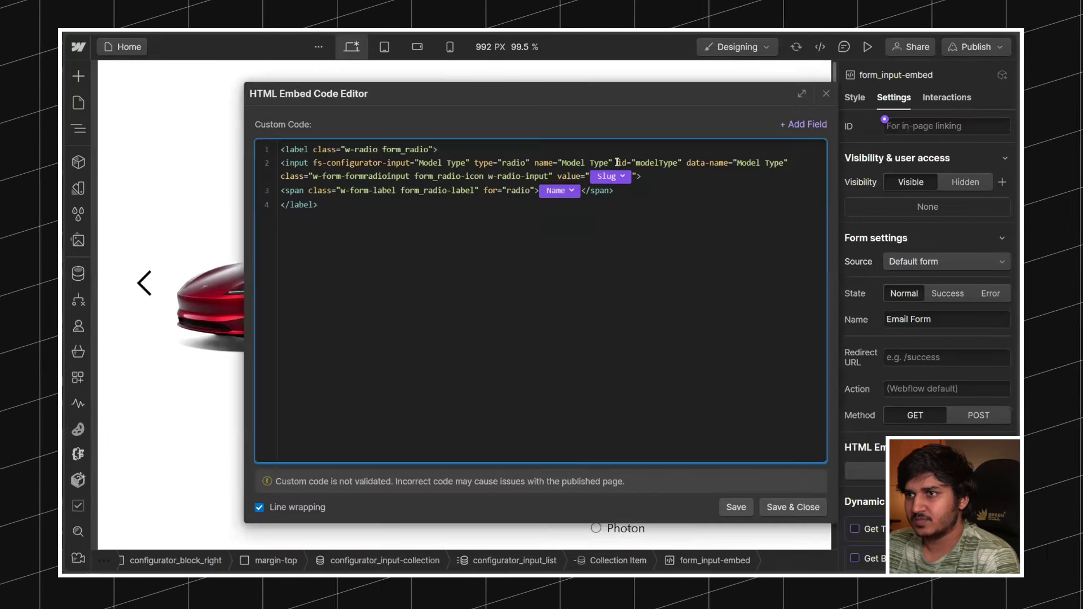
double_click(656, 163)
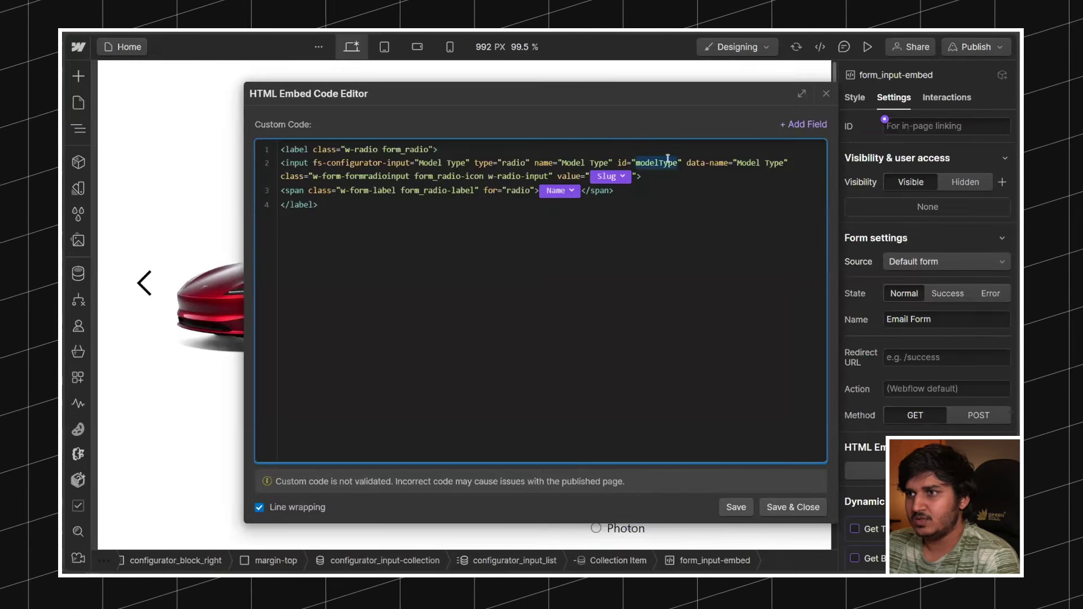
left_click(798, 127)
left_click(744, 167)
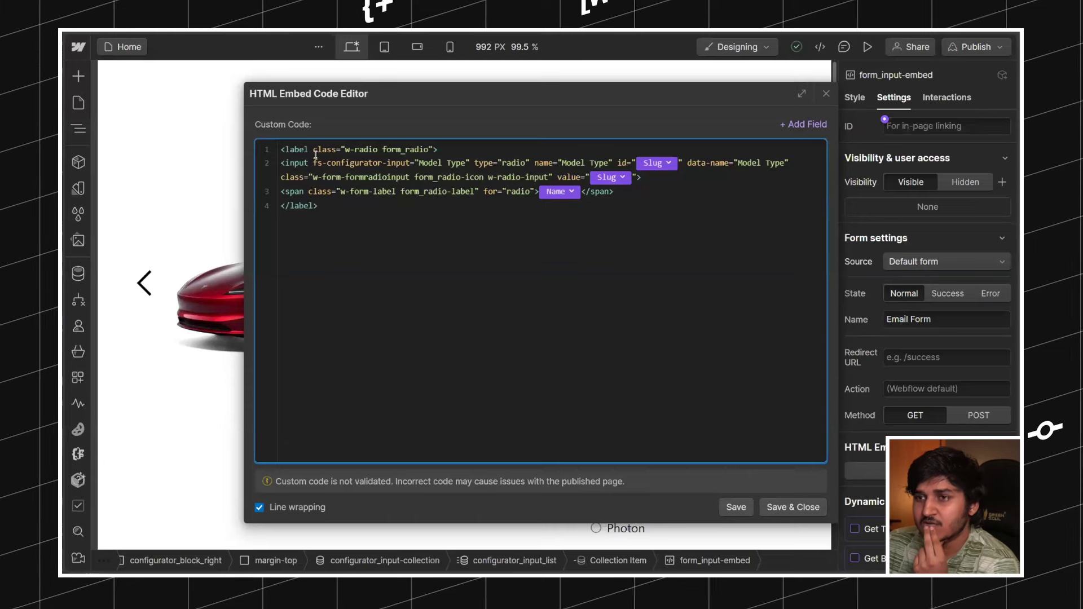
left_click(792, 507)
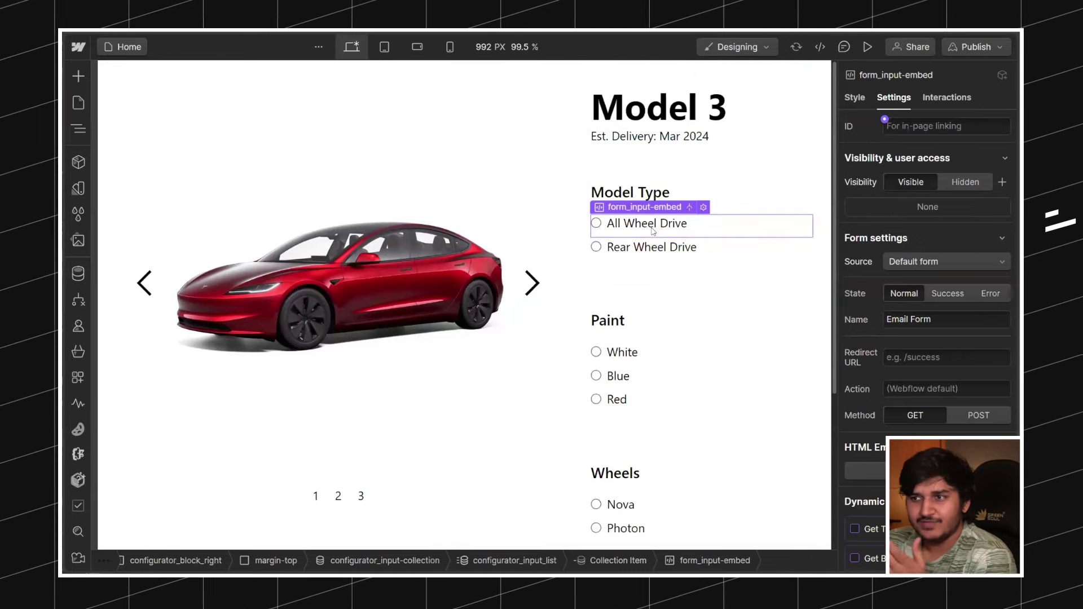
scroll(656, 258, "down", 2)
left_click(647, 326)
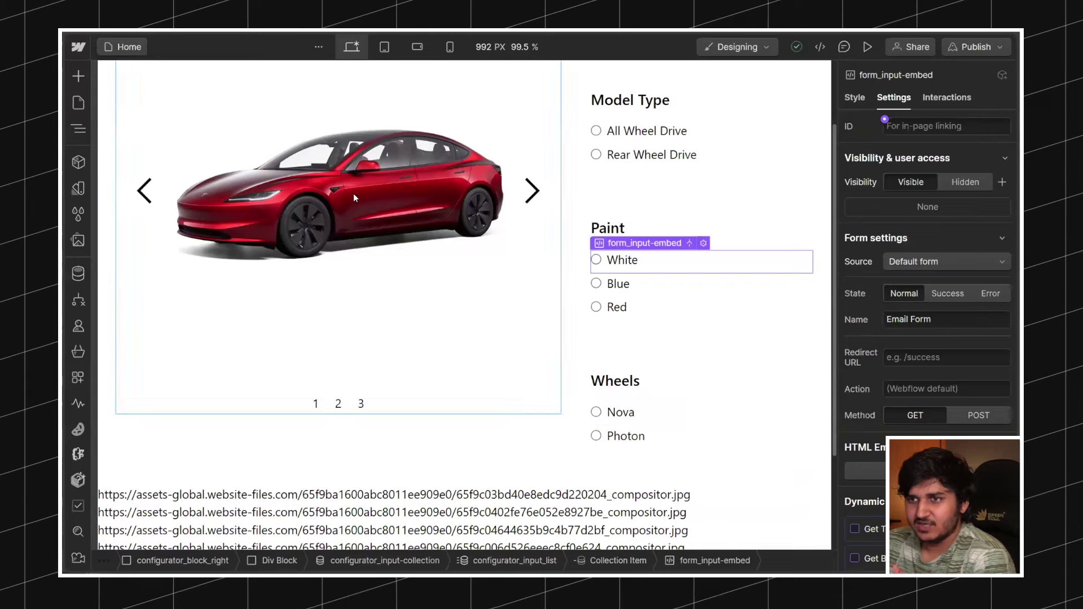
scroll(389, 203, "up", 2)
scroll(380, 226, "down", 2)
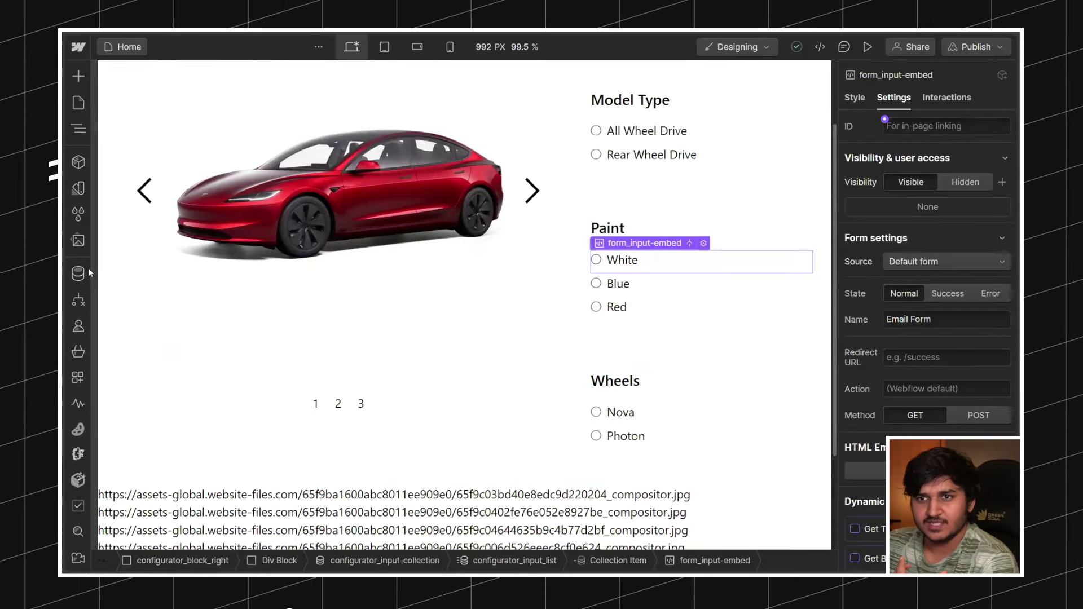
Step: In the Paints CMS collection, set the Red item's Checked? field to "checked" and save the item
left_click(78, 272)
left_click(151, 146)
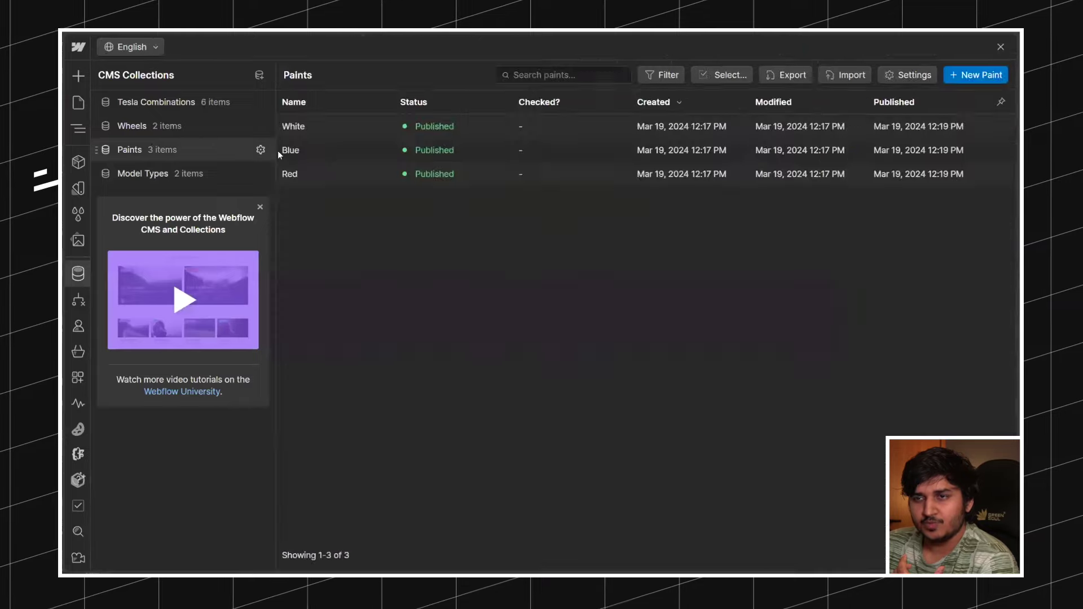
left_click(333, 182)
left_click(505, 315)
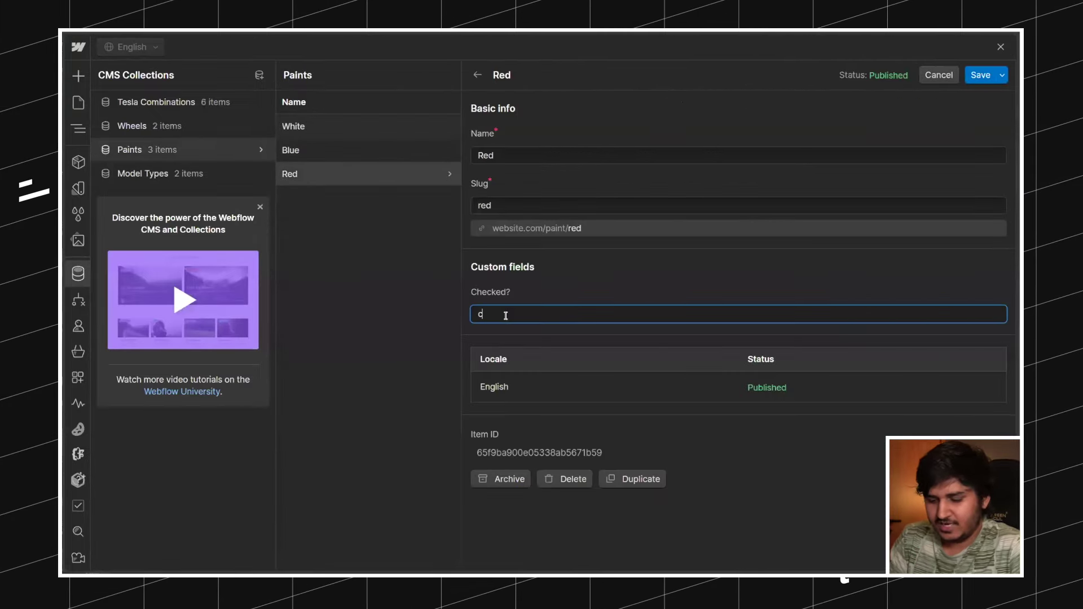
left_click(980, 75)
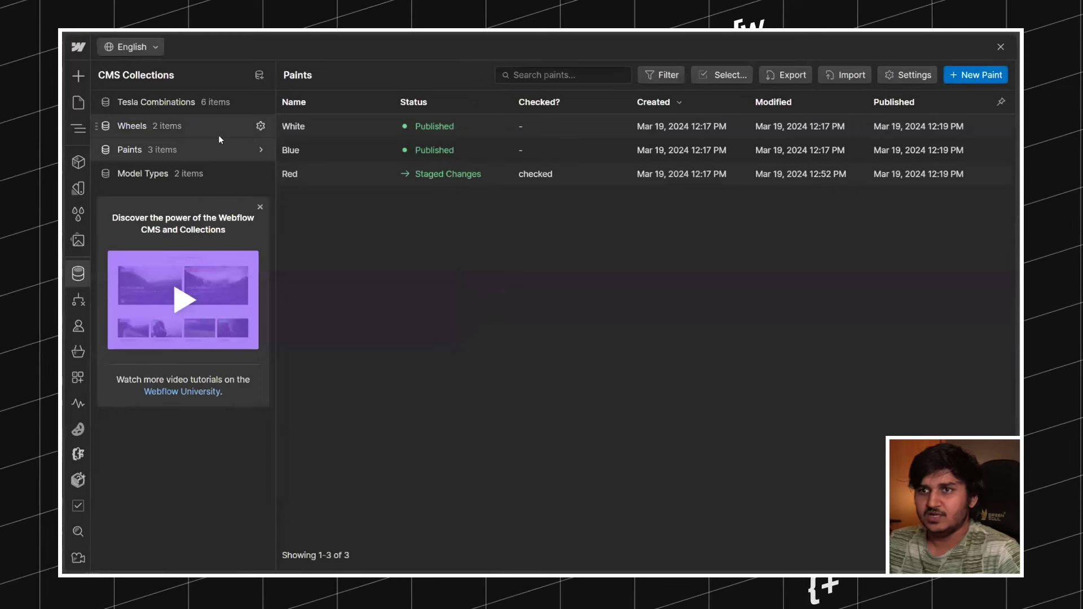
Step: In the Wheels CMS collection, set the Nova item's Checked? field to "checked" and save the item
left_click(218, 129)
left_click(307, 128)
left_click(509, 316)
type("checked")
key("Return")
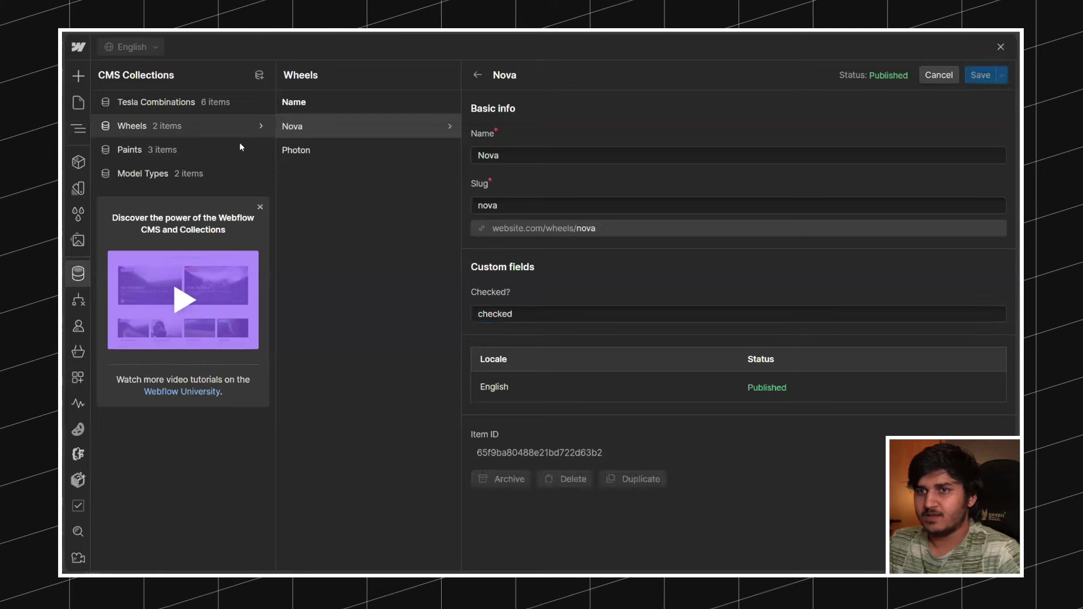
Step: In the Model Types collection, set All Wheel Drive's Checked? field to "checked", save it, and return to the page canvas
left_click(181, 172)
left_click(374, 130)
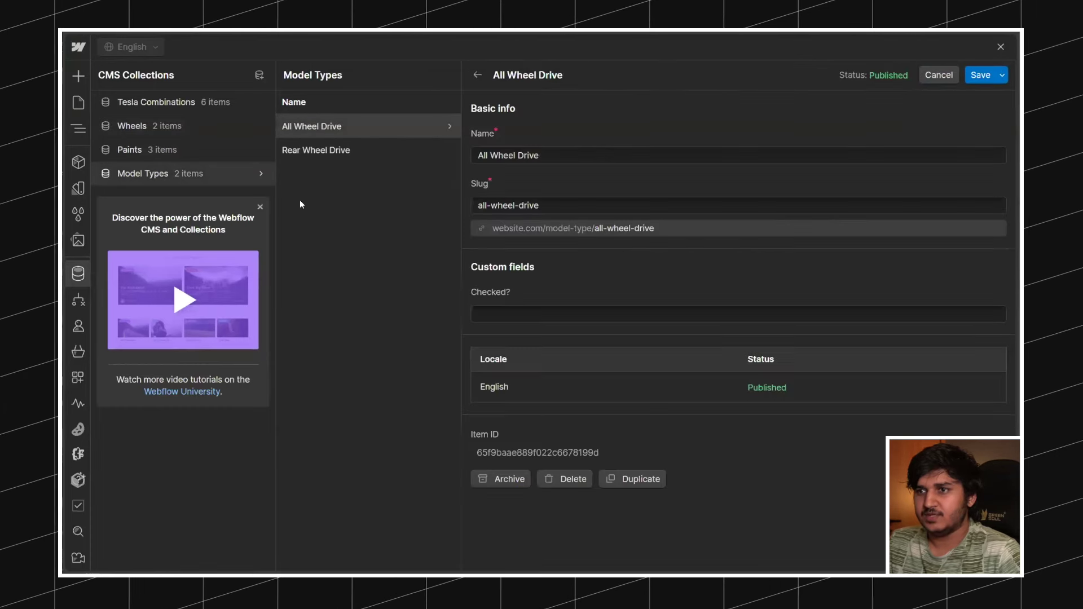
left_click(528, 308)
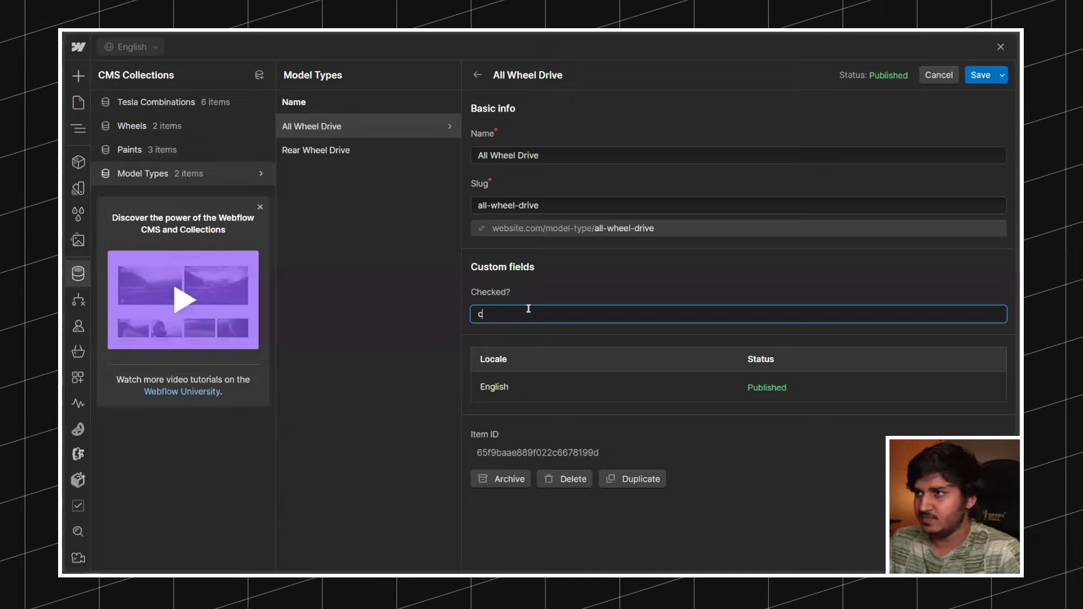
left_click(977, 76)
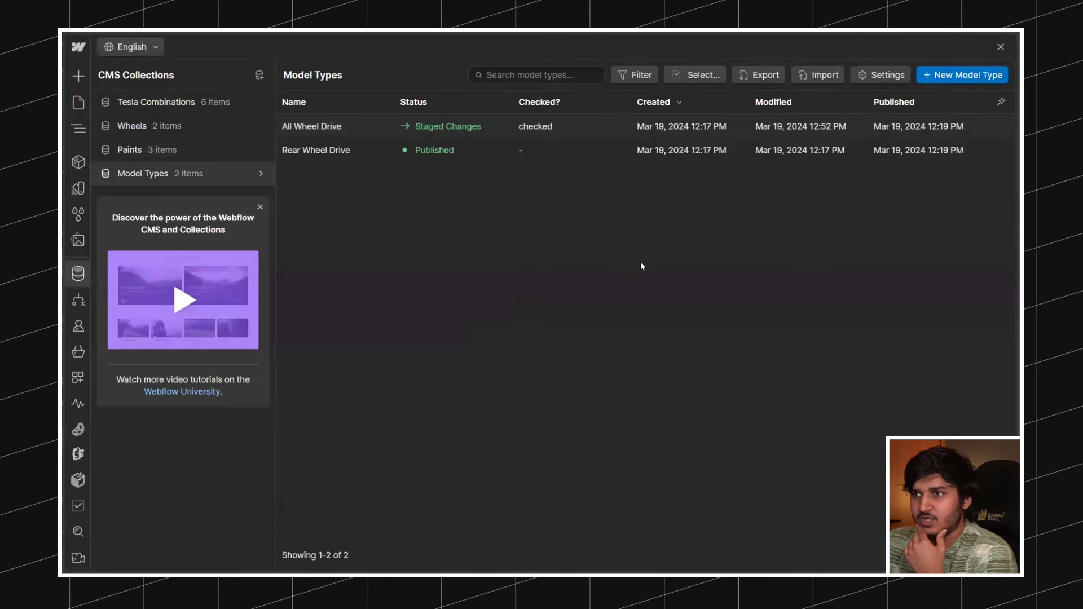
key("Escape")
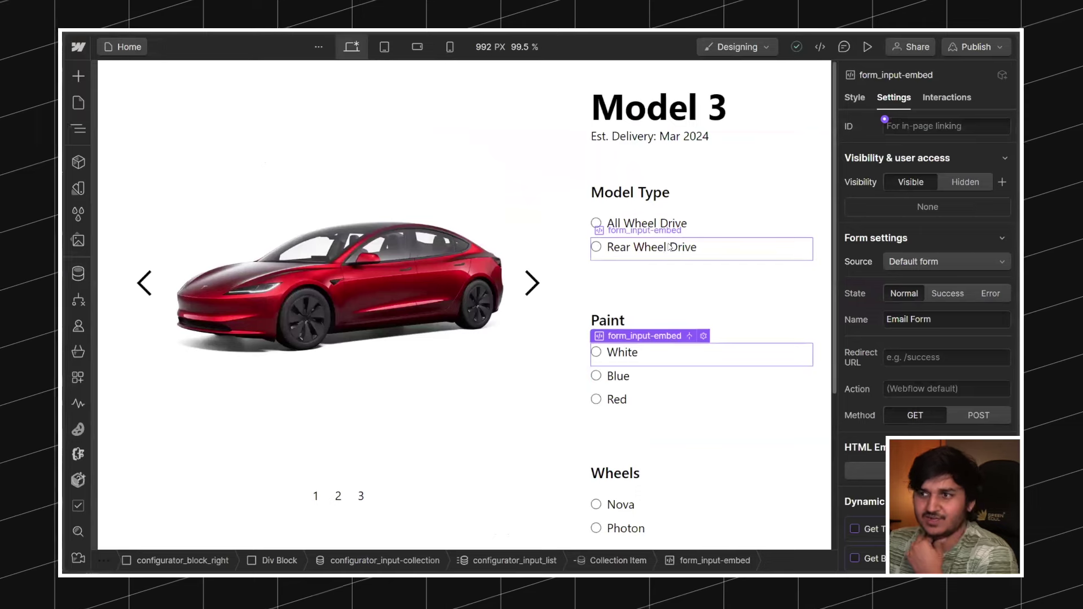
Step: Insert the dynamic Checked? field after the value attribute in the Model Type radio embed's input tag and save the code
double_click(667, 248)
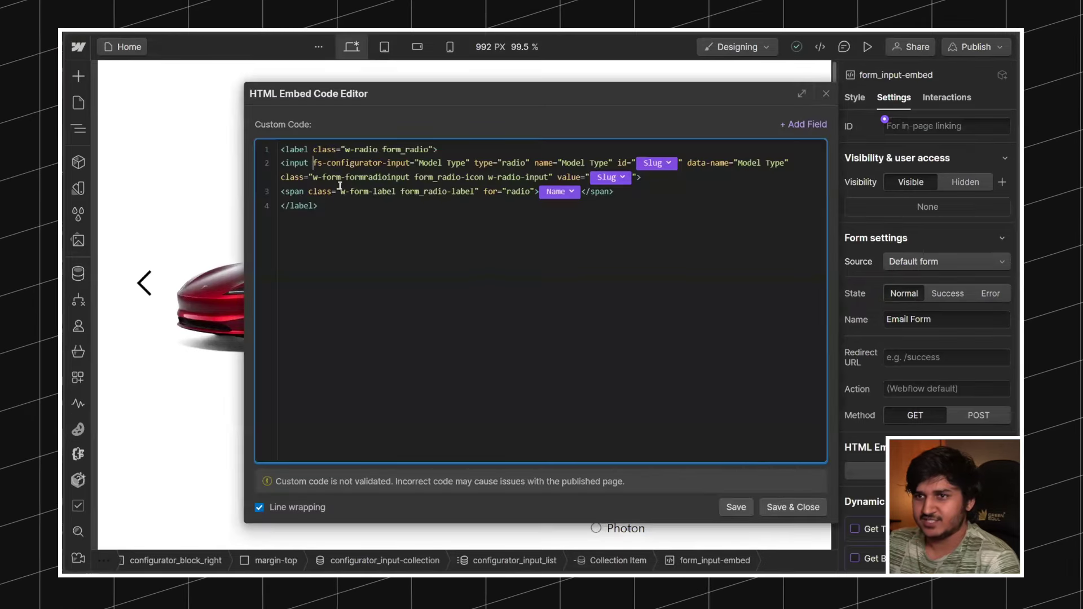
left_click(801, 126)
left_click(755, 181)
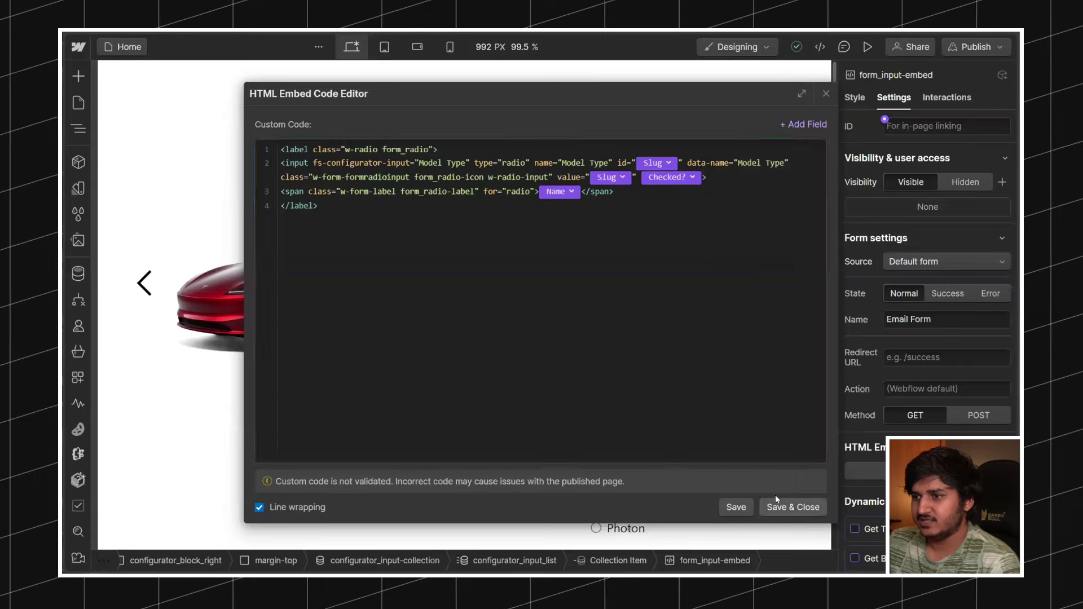
left_click(778, 504)
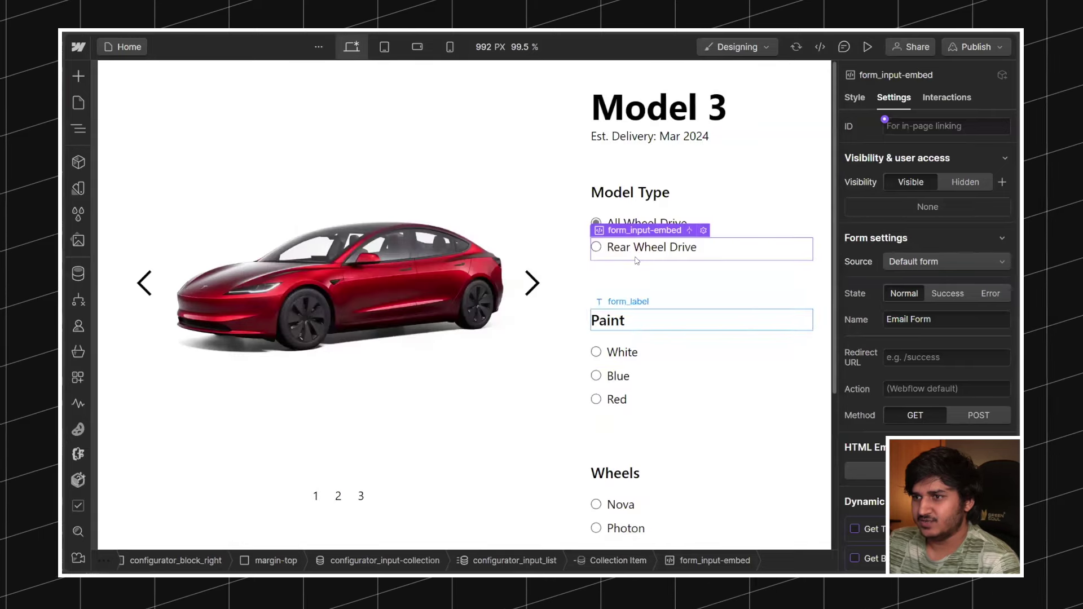
Step: Insert the dynamic Checked? field after the value attribute in the Paint radio embed's input tag and save the code
double_click(628, 355)
left_click(572, 177)
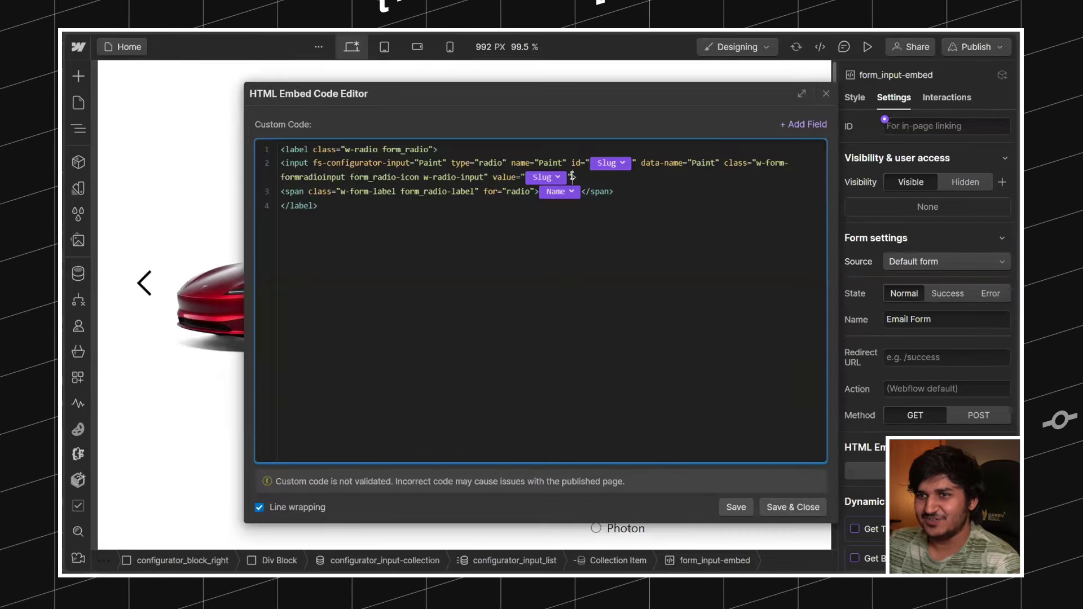
left_click(805, 125)
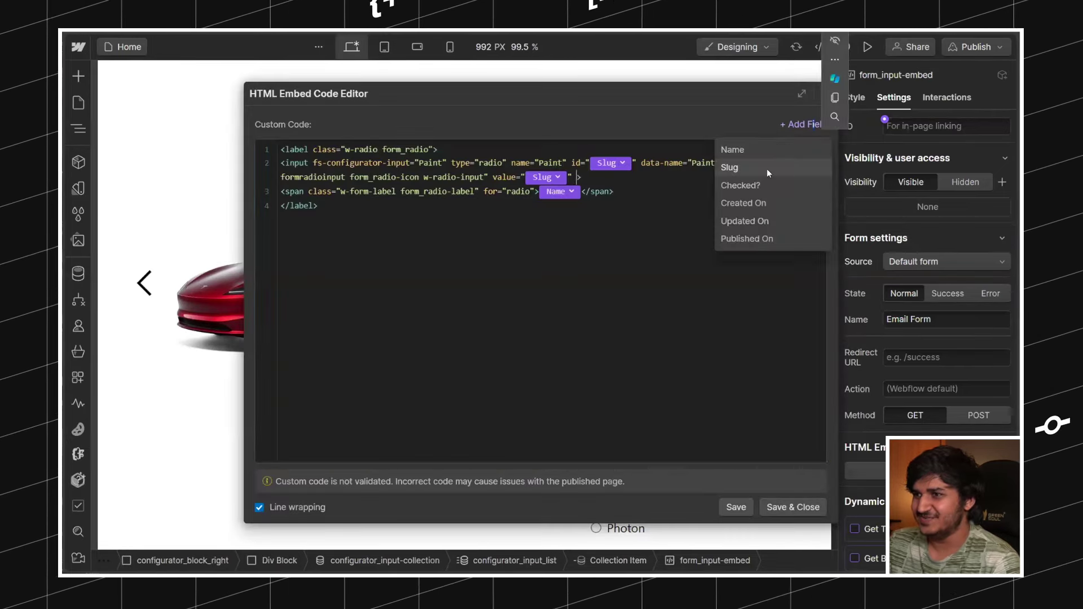
left_click(740, 185)
left_click(818, 508)
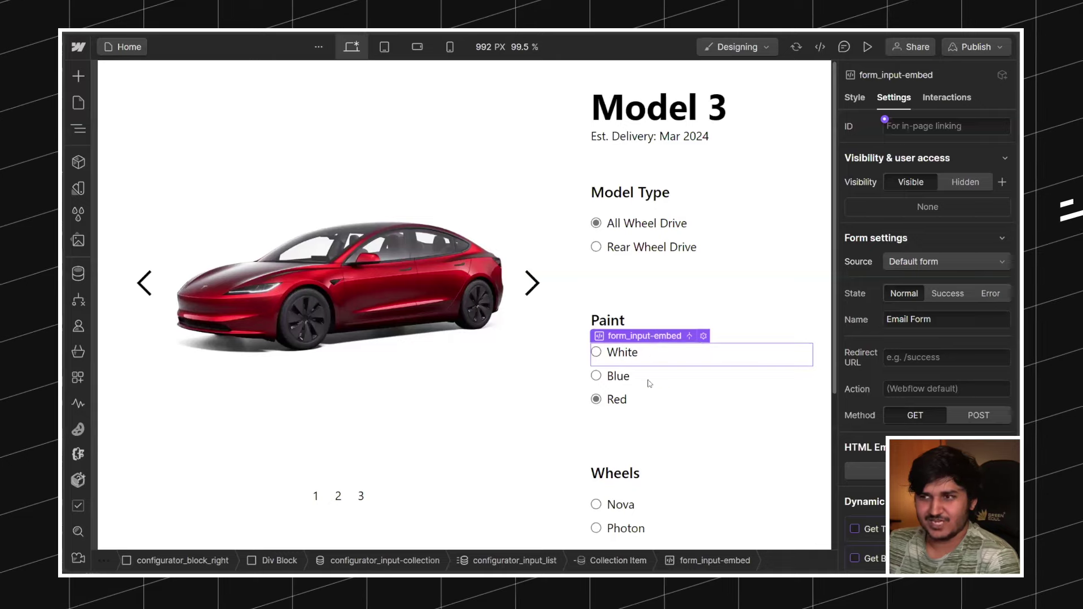
Step: Insert the dynamic Checked? field after the value attribute in the Wheels radio embed's input tag and save the code
scroll(626, 348, "down", 3)
double_click(627, 348)
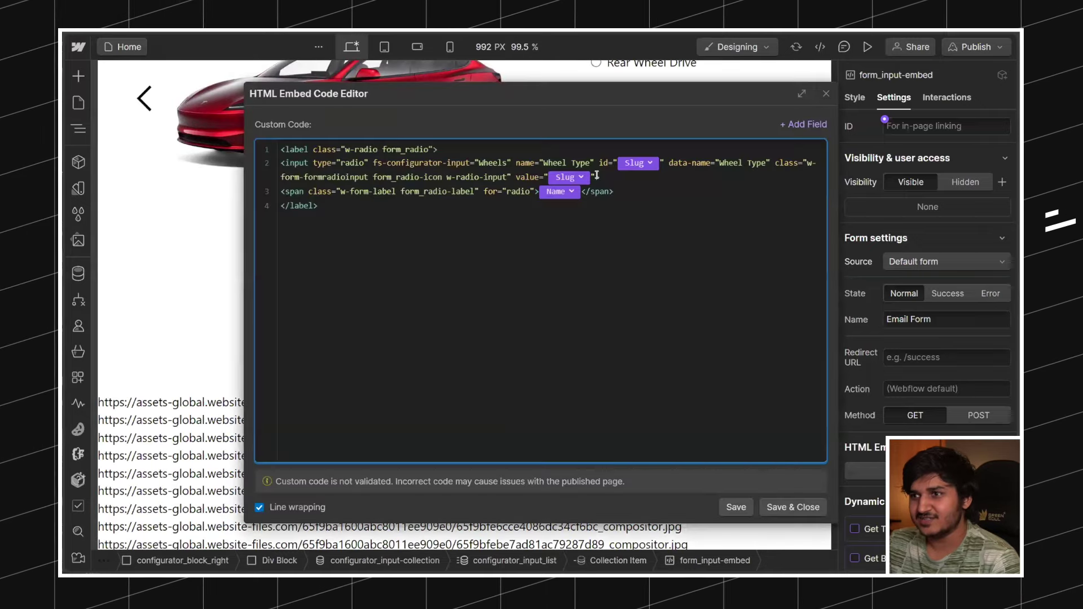
left_click(803, 124)
left_click(750, 186)
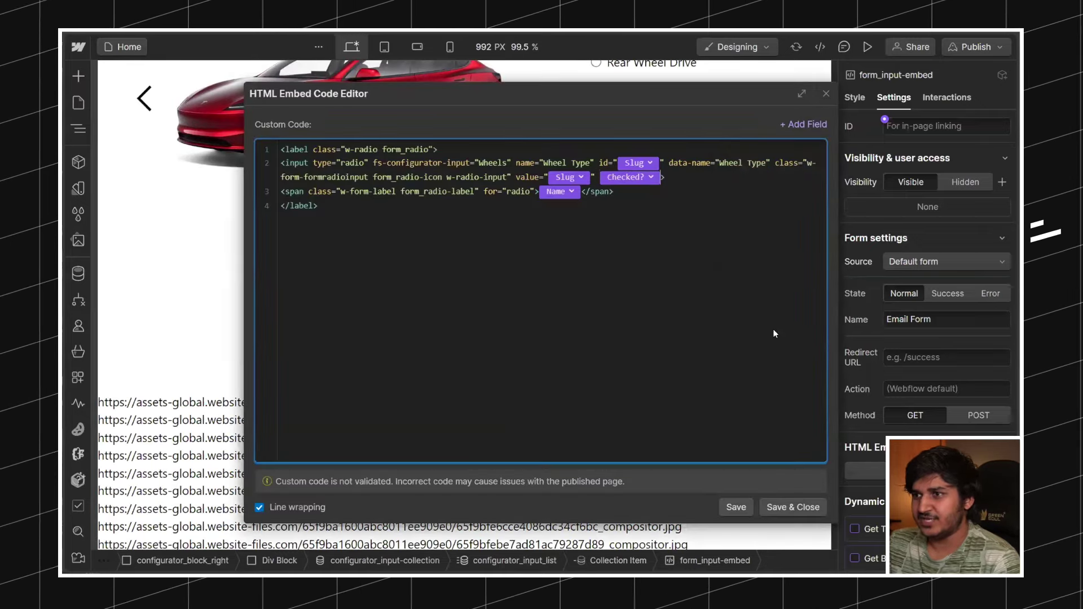
left_click(793, 507)
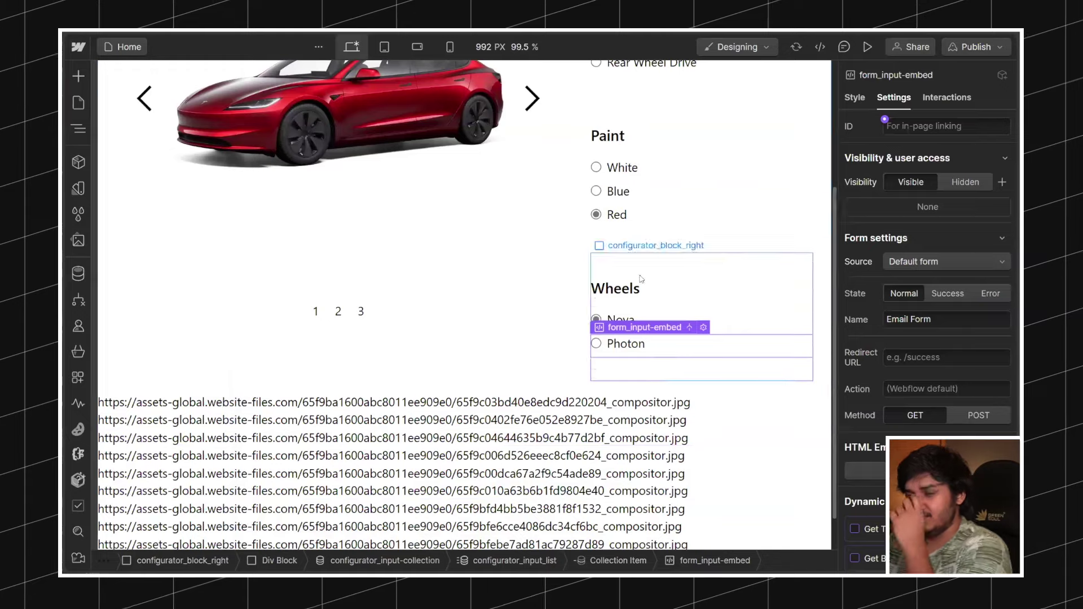
Step: Publish the Finsweet Product Configurator site to staging and dismiss the publish dialog
left_click(733, 369)
left_click(975, 46)
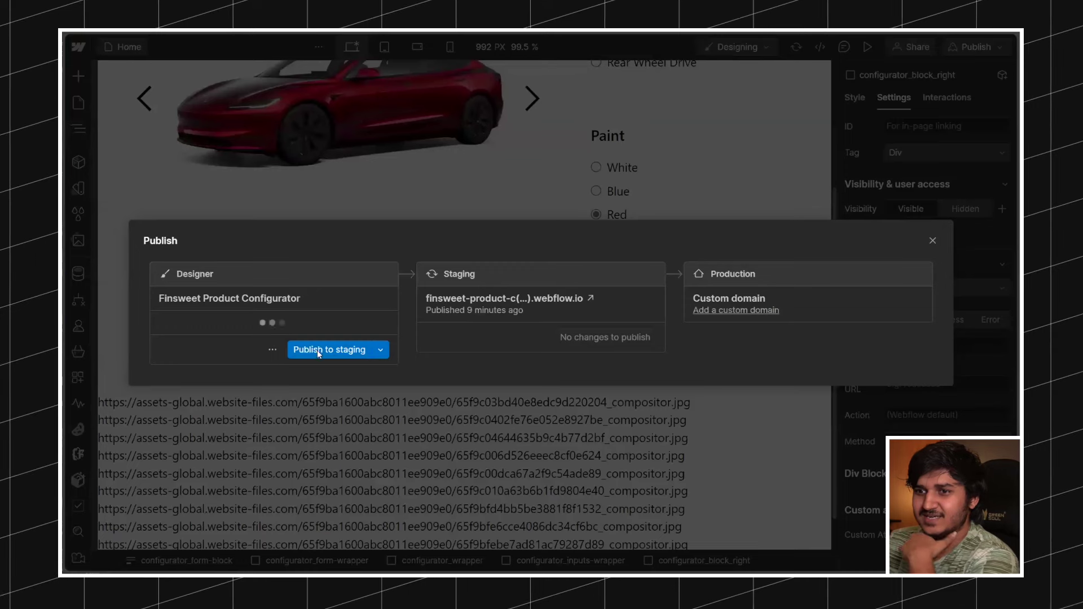
left_click(330, 347)
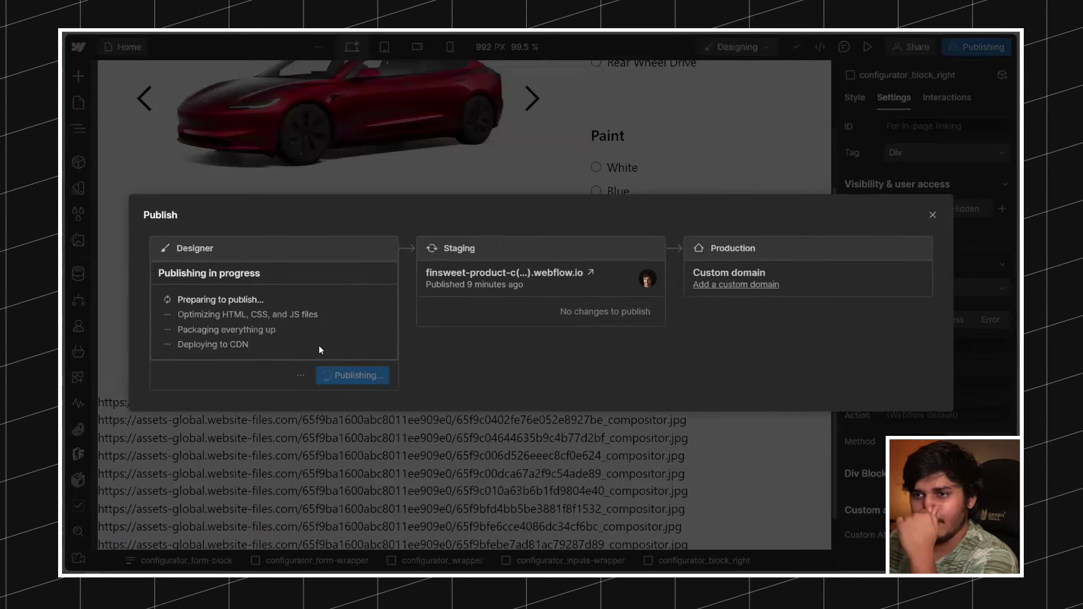
left_click(410, 149)
Step: Inspect the code of the HTML Embed that outputs the image URLs below the configurator, leaving it unedited
scroll(338, 254, "up", 3)
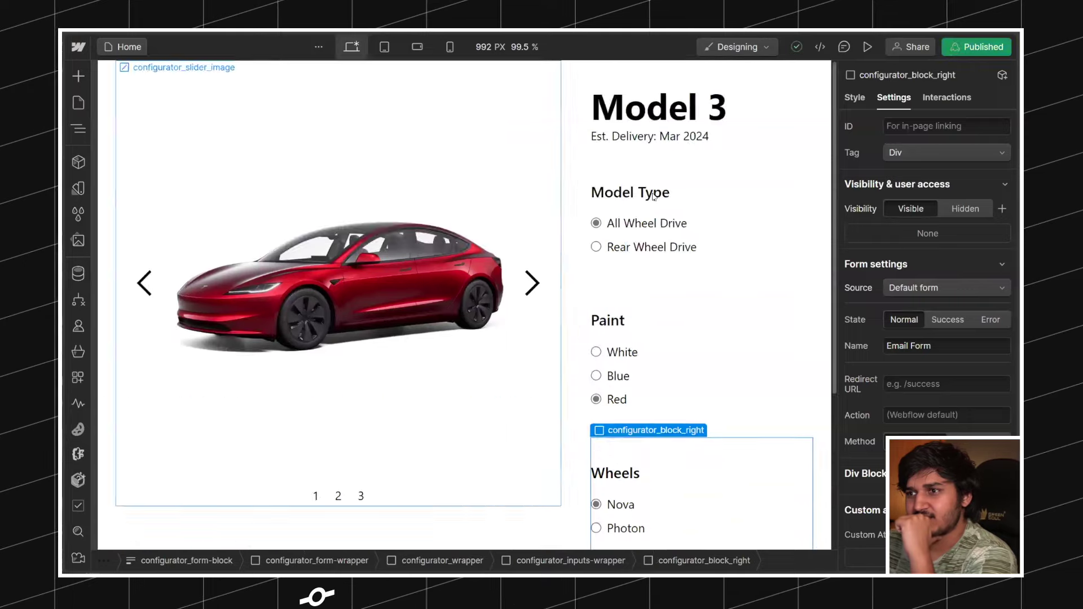
scroll(286, 309, "down", 4)
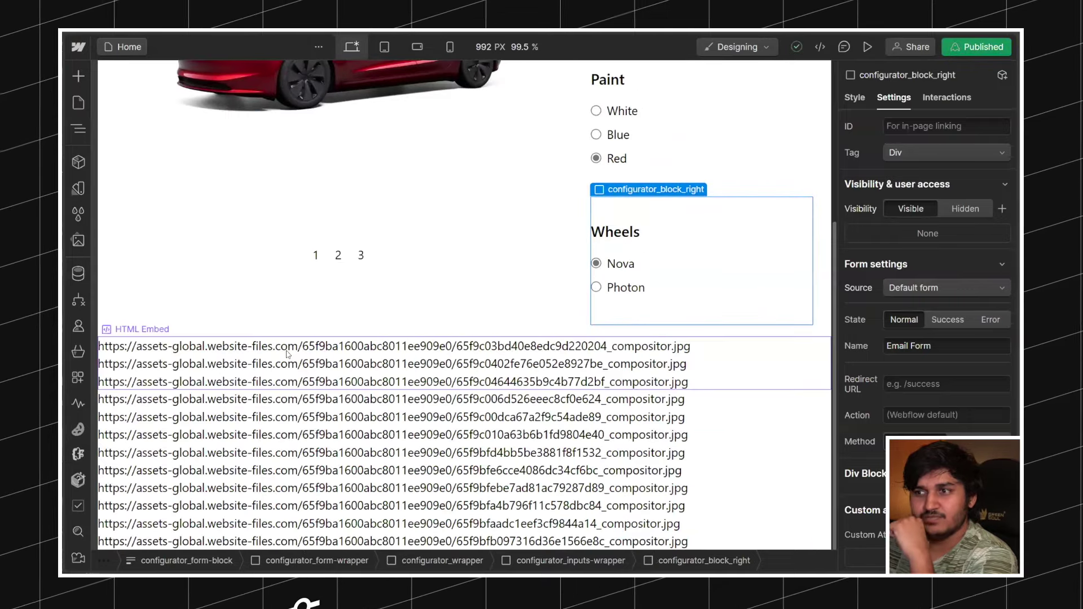
left_click(976, 45)
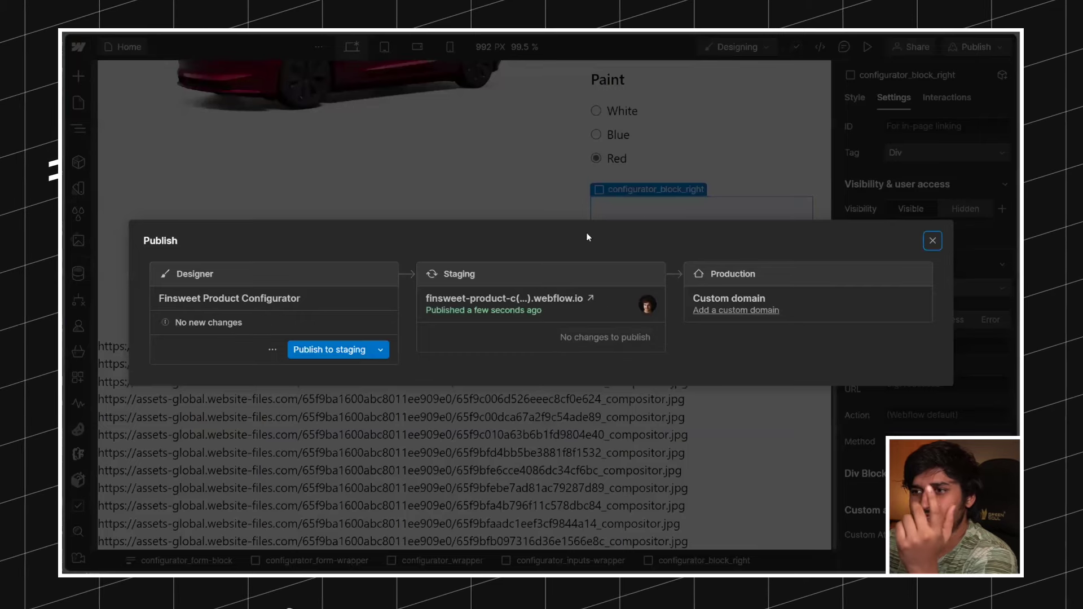
left_click(932, 240)
double_click(385, 345)
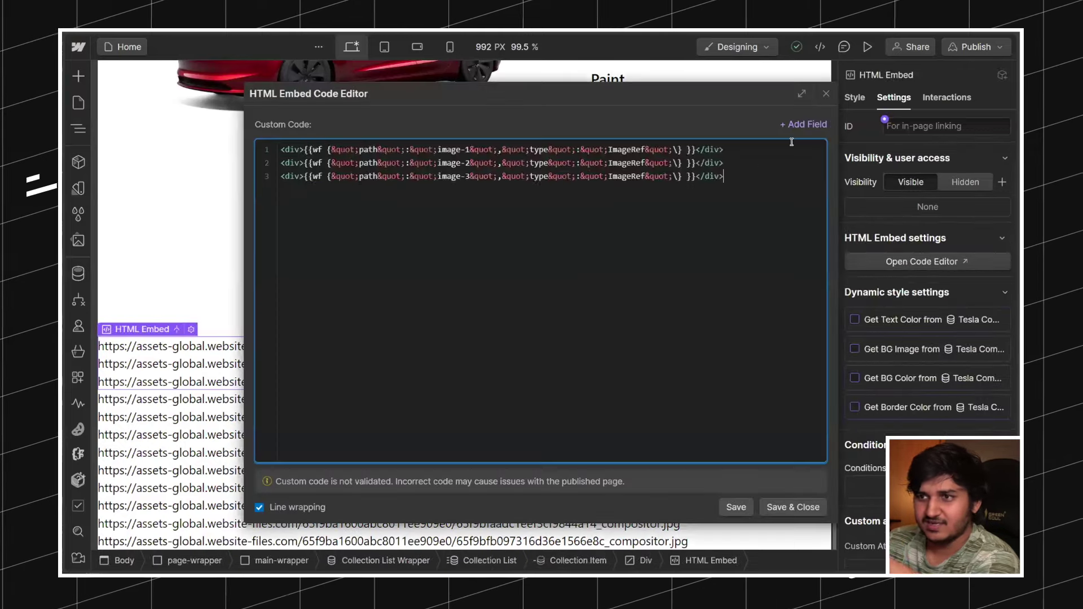
left_click(824, 93)
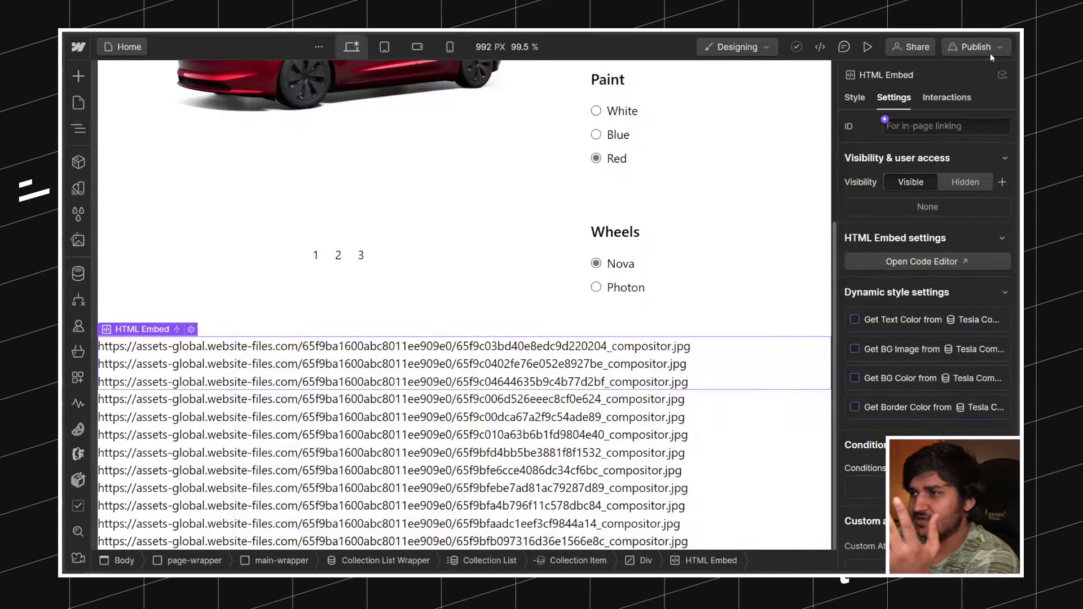
Step: Open the published staging site and look over the configurator's radio groups and the image URL list beneath it
left_click(976, 46)
left_click(590, 299)
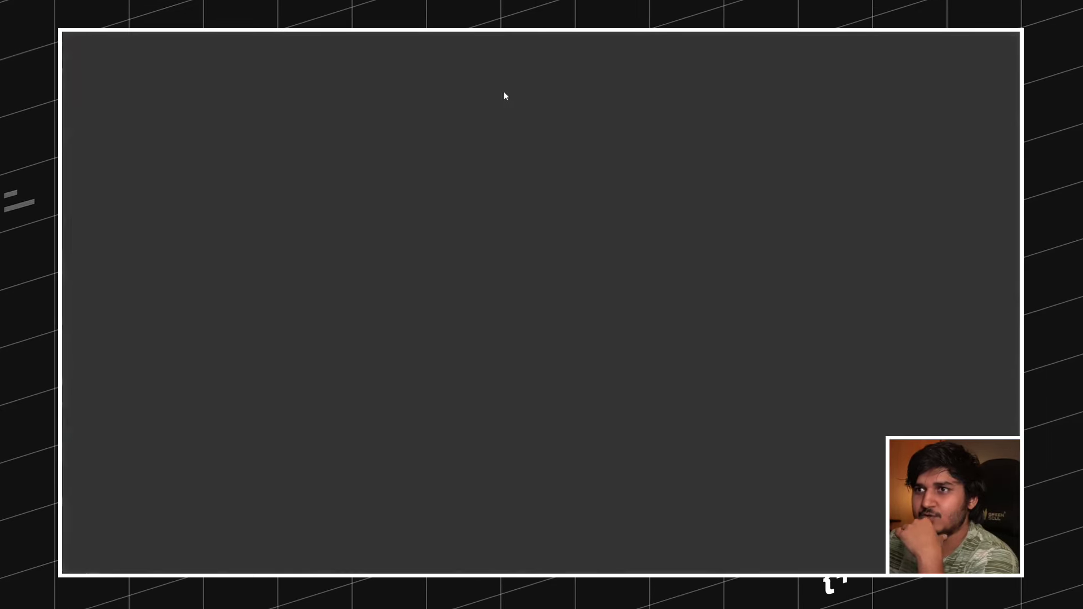
scroll(723, 314, "down", 1)
scroll(725, 319, "up", 1)
scroll(732, 250, "down", 1)
scroll(732, 250, "up", 1)
scroll(737, 269, "down", 4)
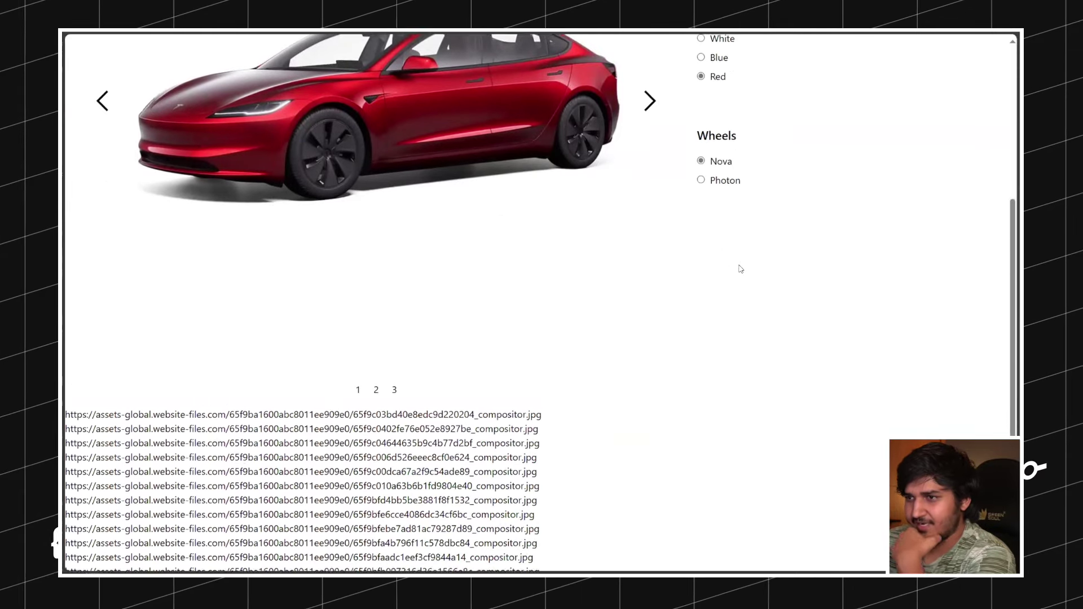
Step: Open the developer tools console on the published page and review the logged selection messages
right_click(768, 295)
left_click(772, 293)
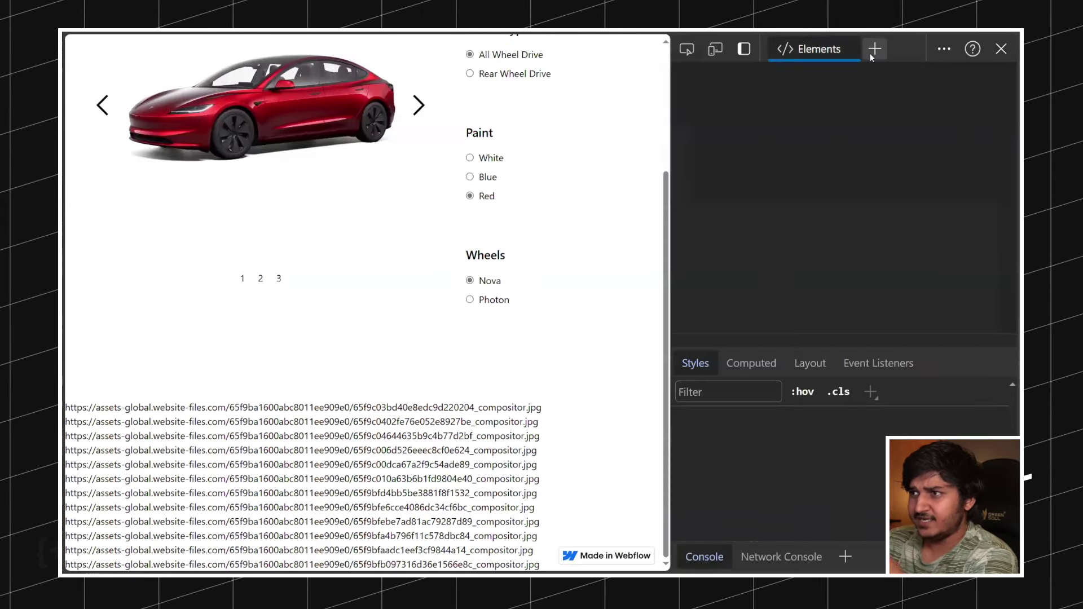
left_click(875, 46)
left_click(891, 115)
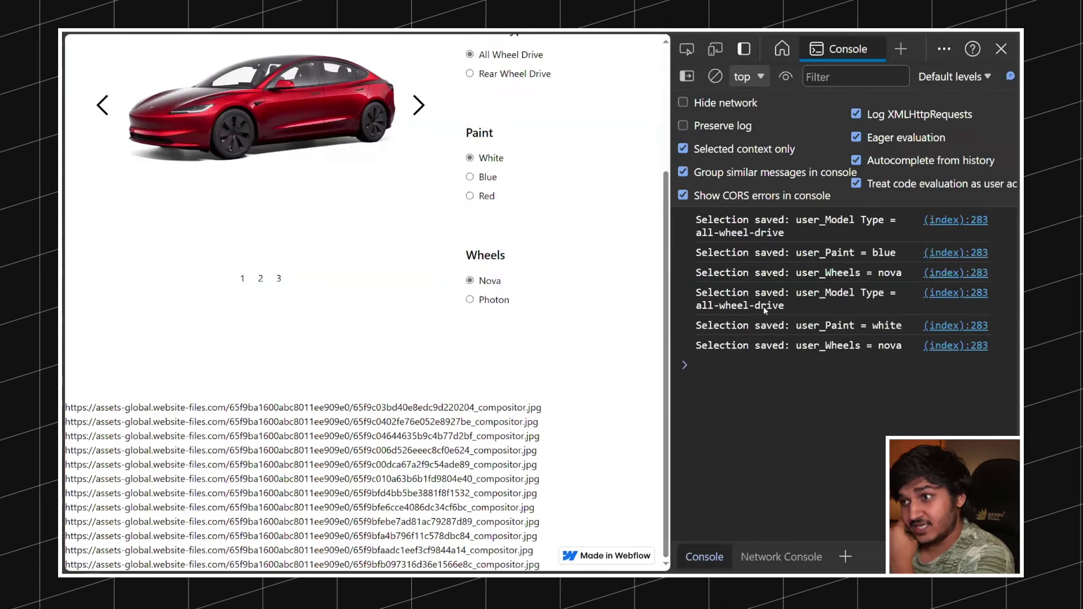
scroll(371, 294, "up", 3)
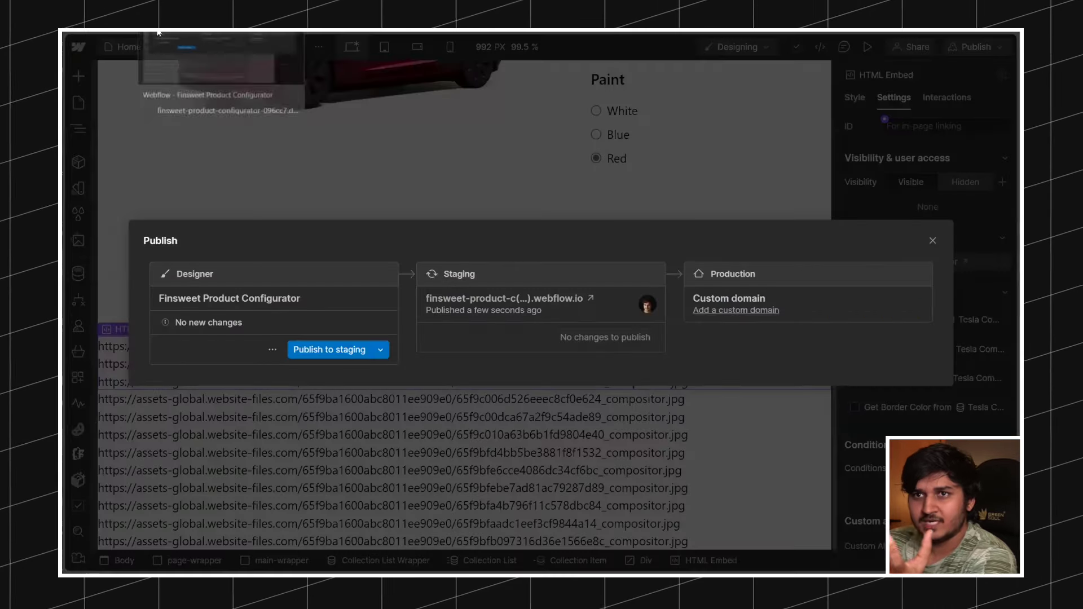
Step: Return to the Webflow Designer and review the Home page's Before </body> script through the image-matching logic, leaving it unedited
left_click(125, 48)
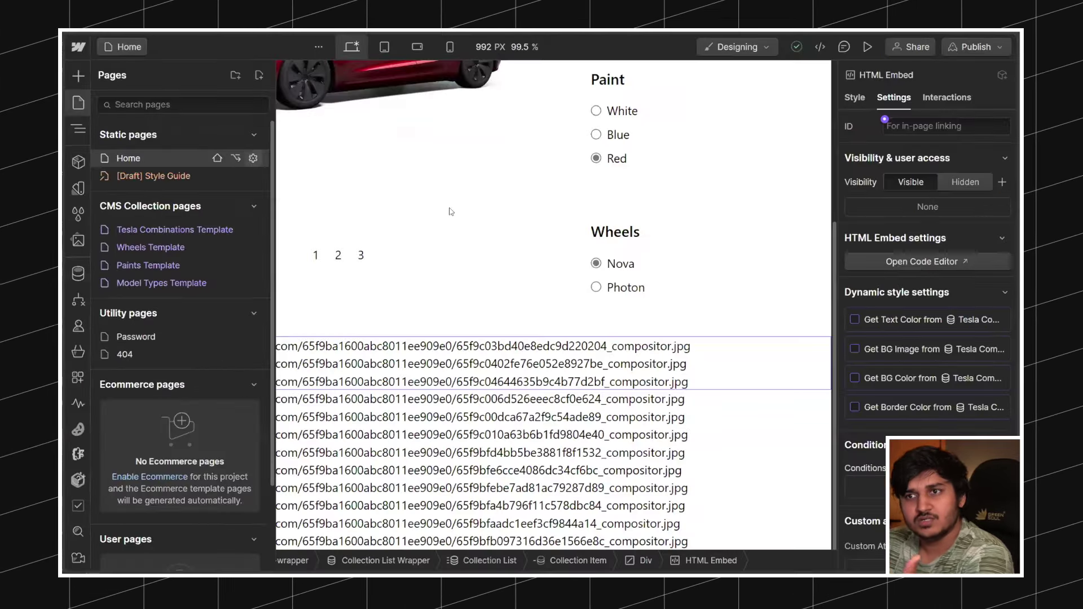
left_click(253, 158)
scroll(420, 327, "down", 15)
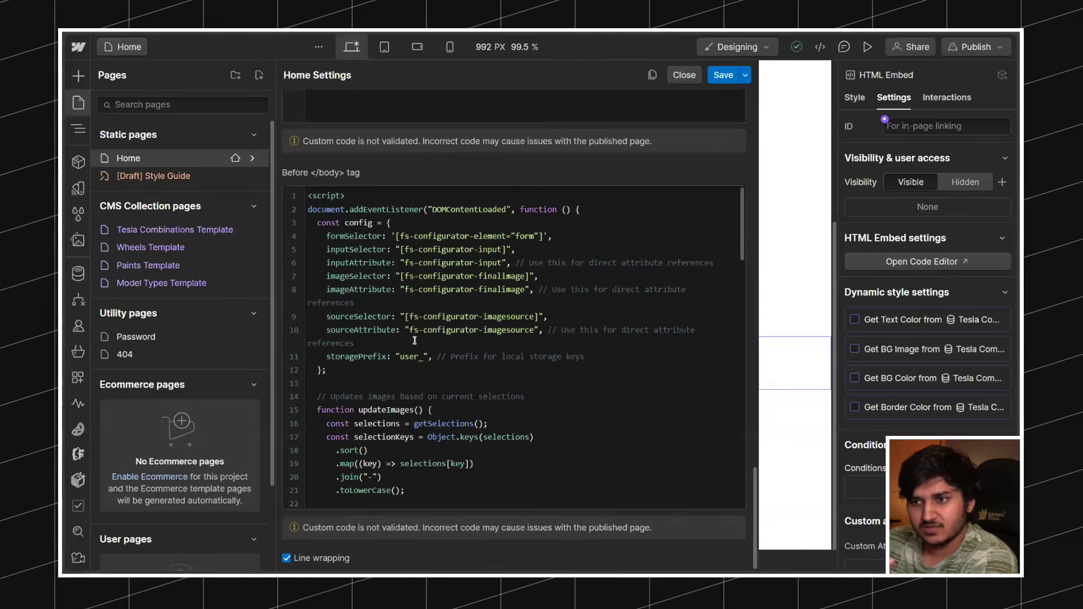
scroll(413, 340, "down", 3)
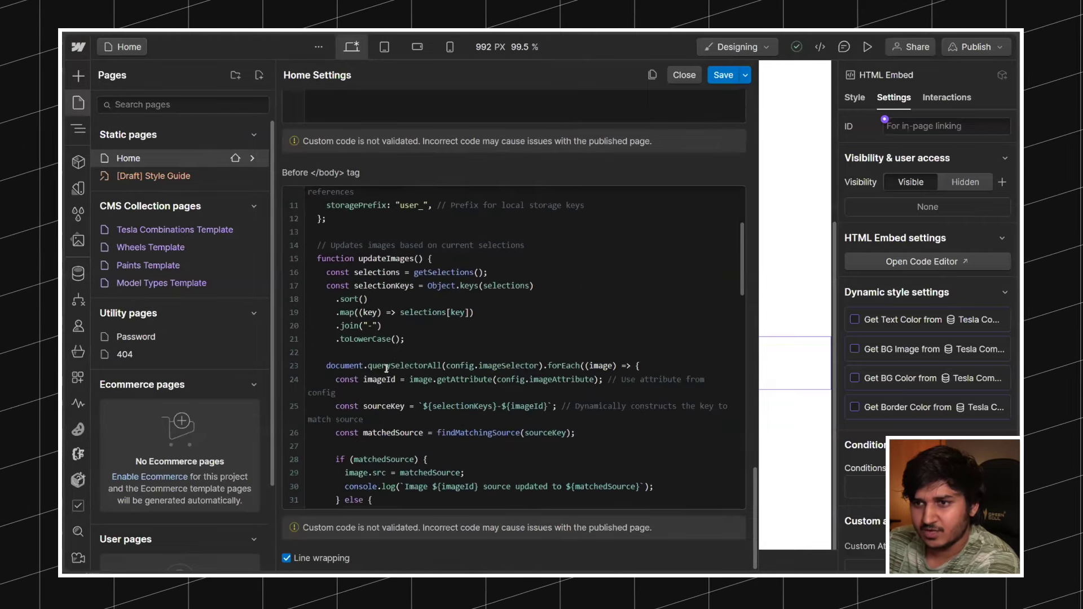
scroll(386, 367, "down", 3)
left_click(349, 437)
key("Up")
key("Up")
type("//")
key("BackSpace")
key("BackSpace")
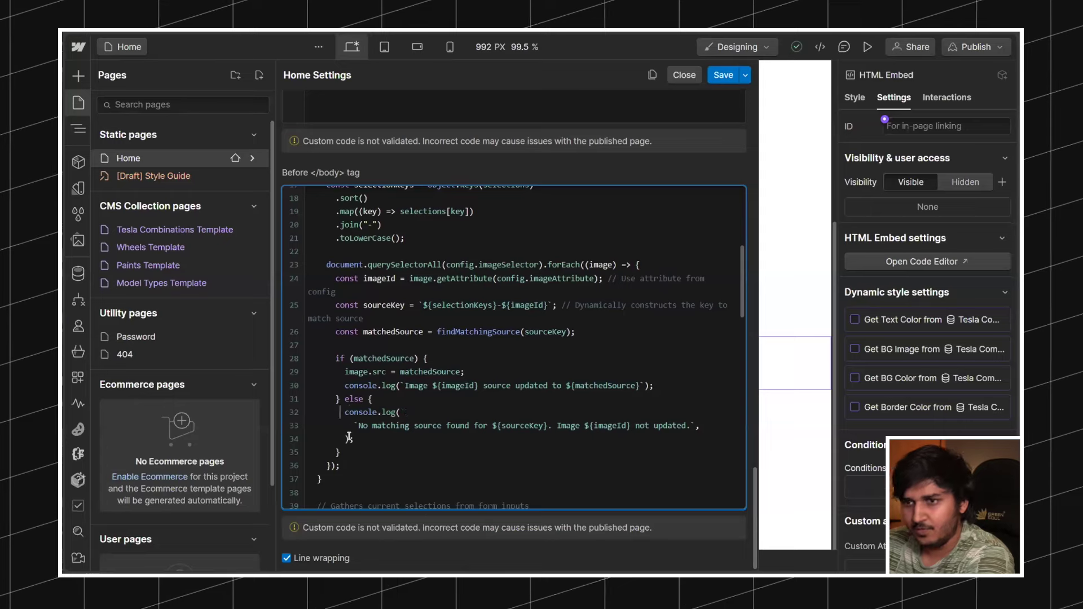
left_click(685, 77)
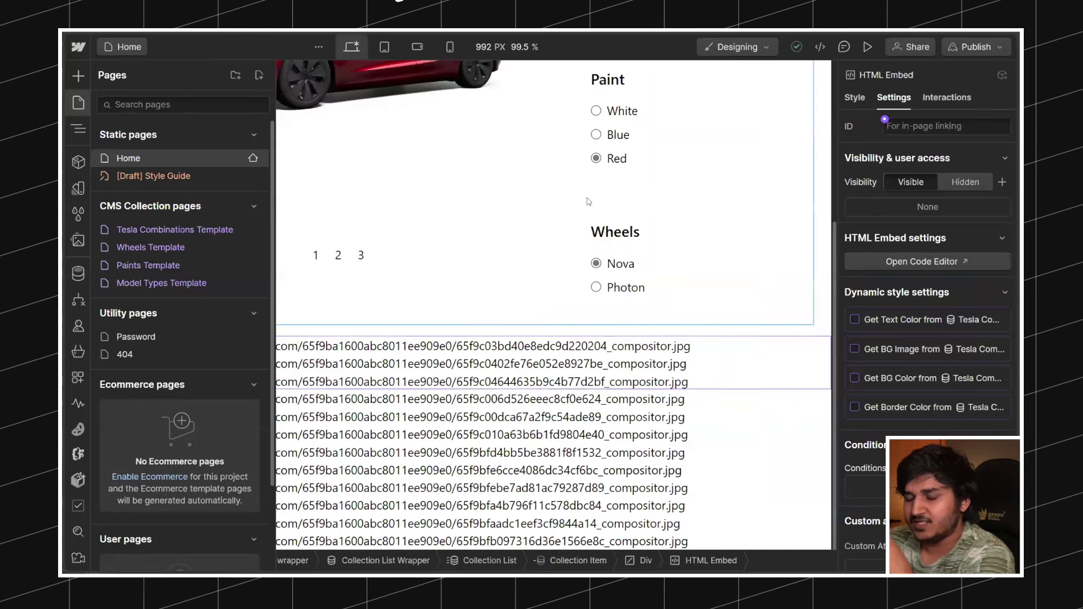
Step: Open the image URL embed's code and enter an empty fs-configurator-imagesource="" attribute before the Image 1 field
left_click(469, 350)
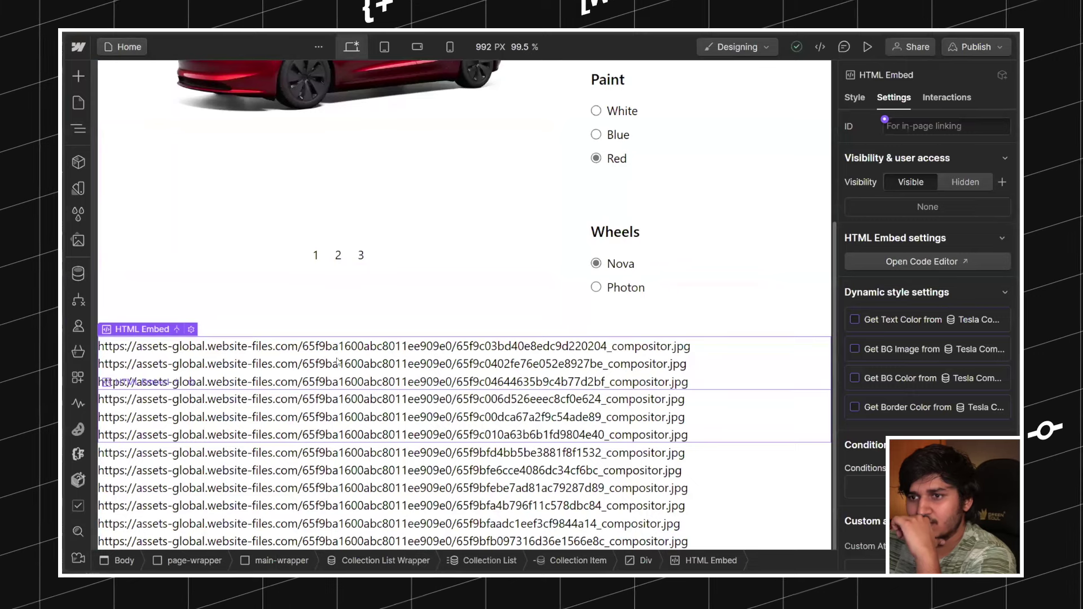
double_click(349, 371)
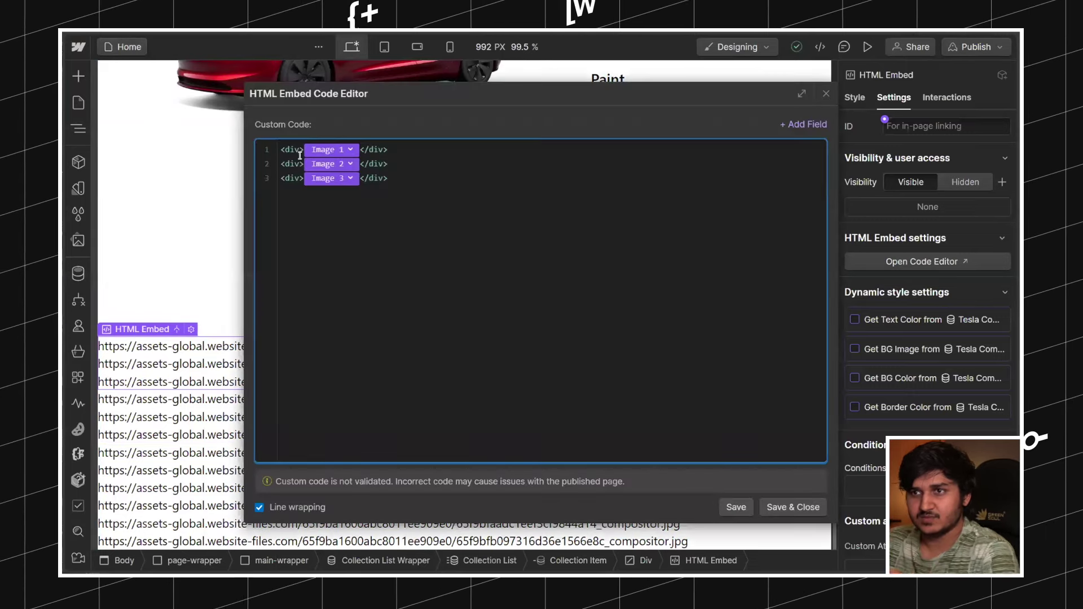
left_click(305, 150)
key("Escape")
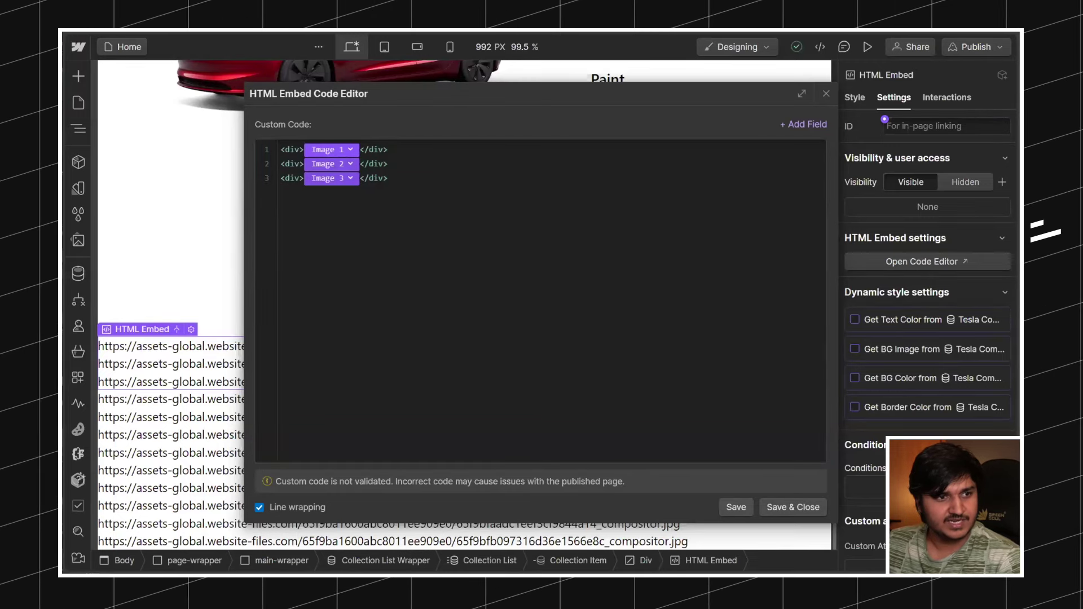
left_click(301, 150)
type("fs-configurator-imagesource")
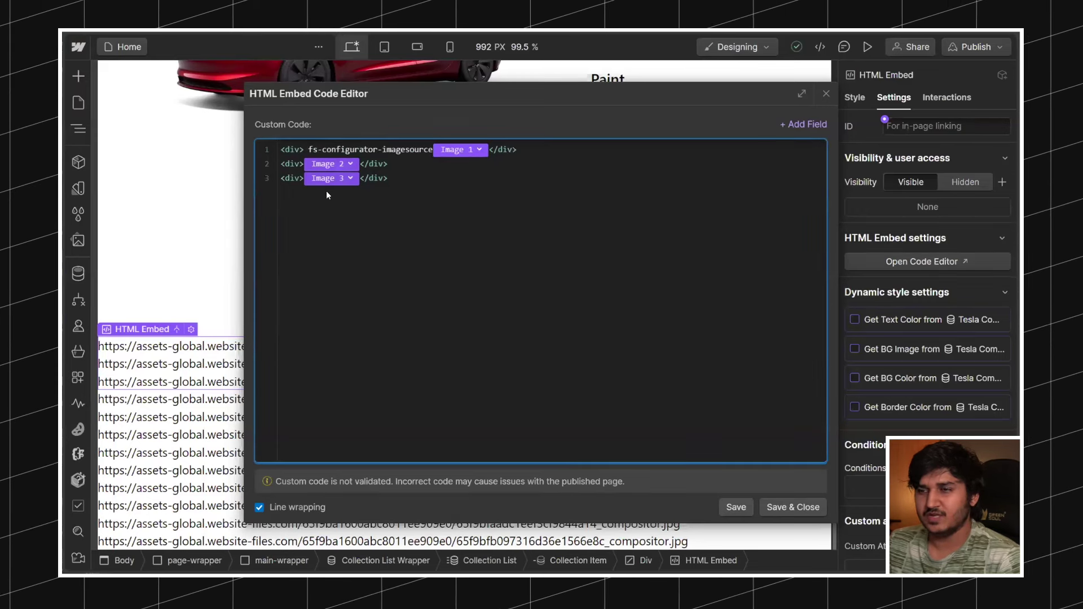
type("=\"\"")
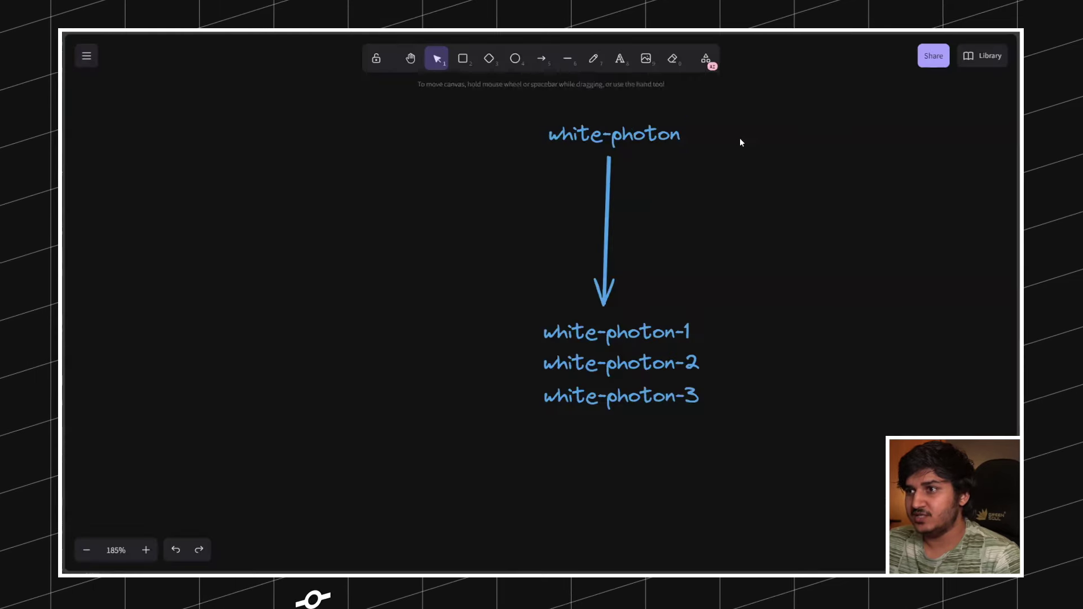
Step: Insert the Slug field as the fs-configurator-imagesource value and move the attribute inside Image 1's opening div tag
double_click(615, 133)
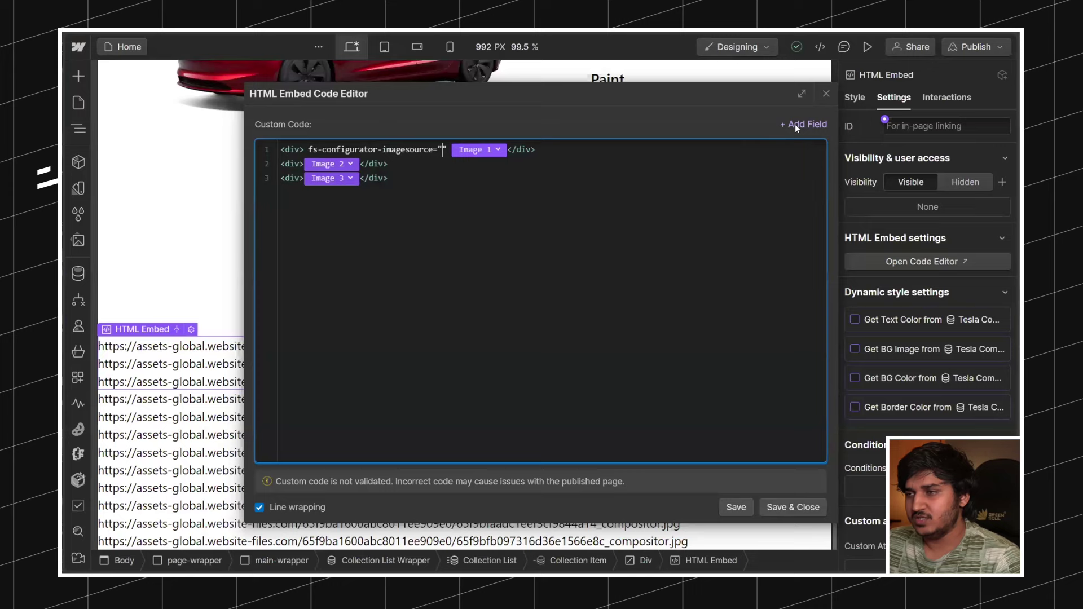
left_click(795, 126)
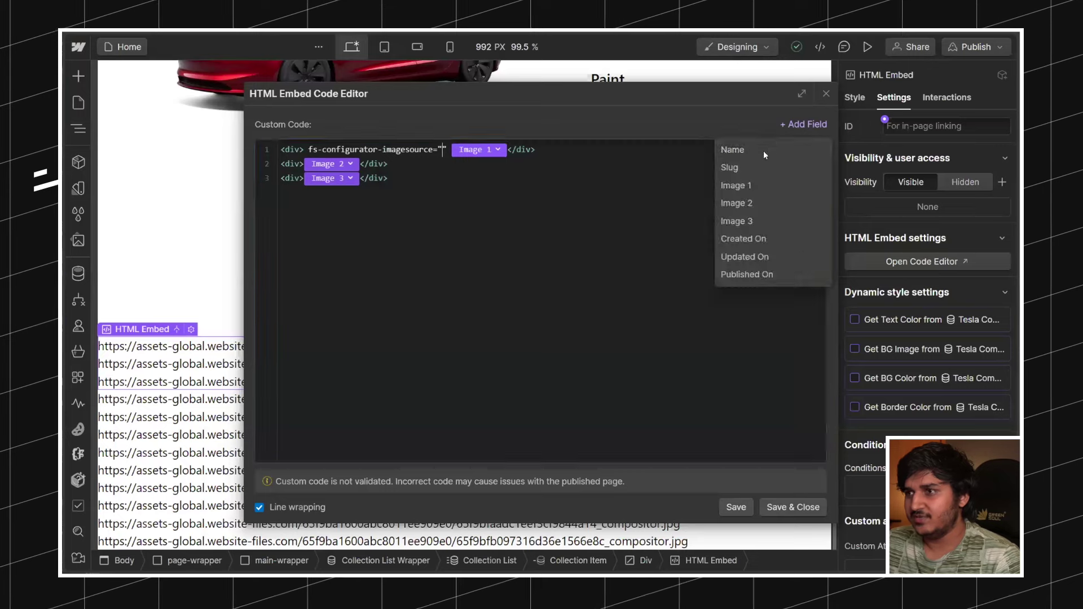
left_click(765, 167)
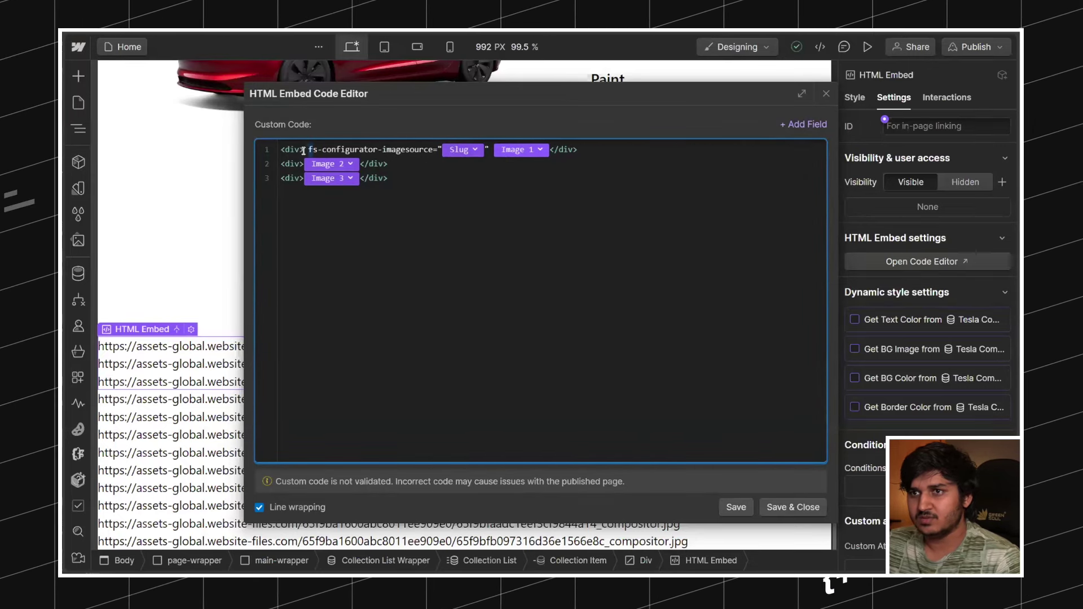
left_click_drag(313, 149, 472, 154)
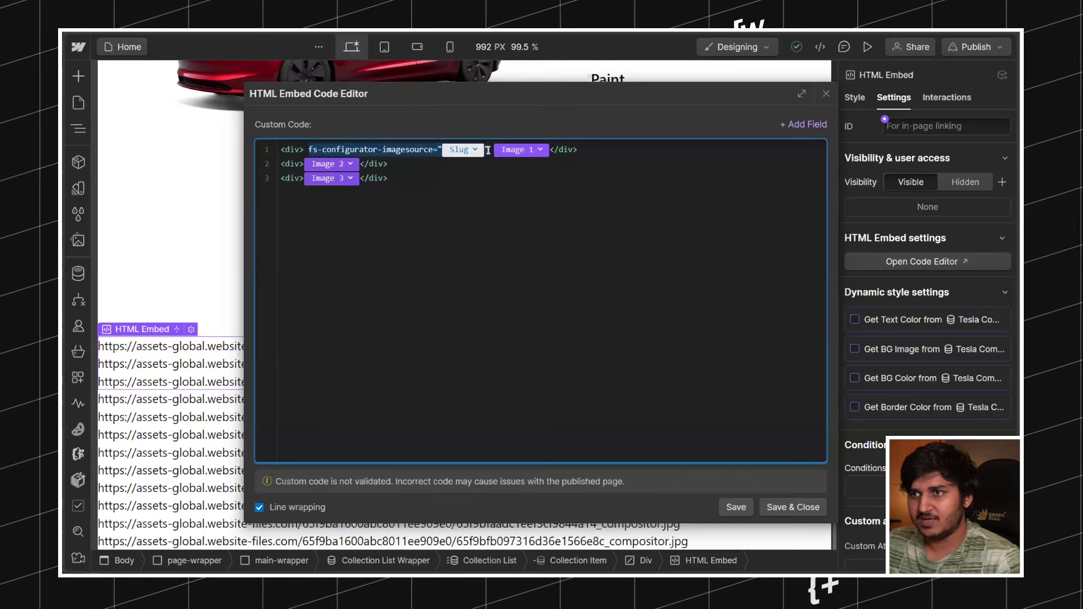
key("BackSpace")
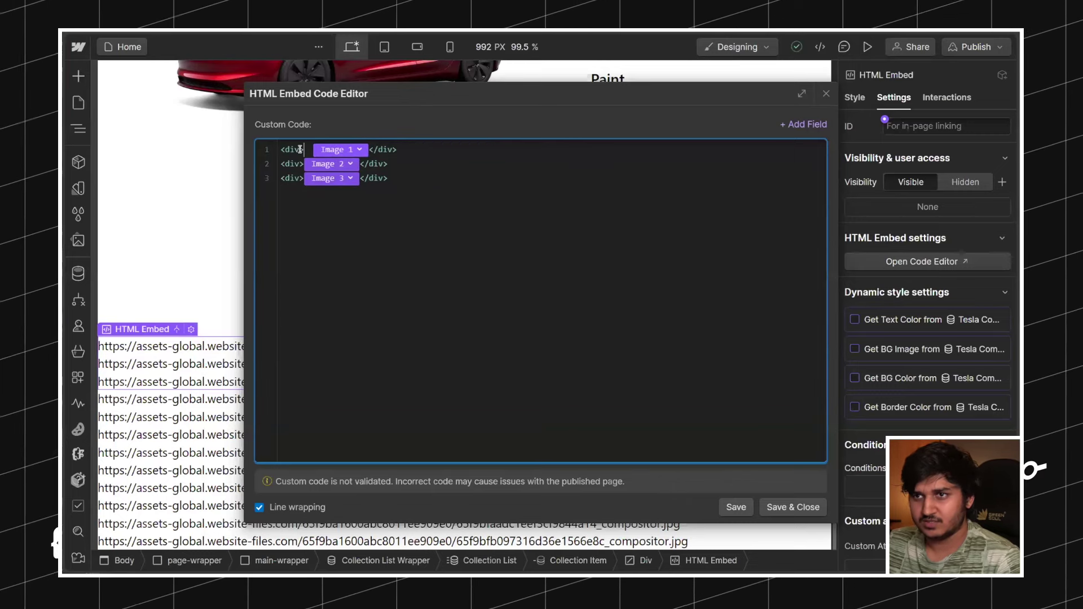
key("ctrl+z")
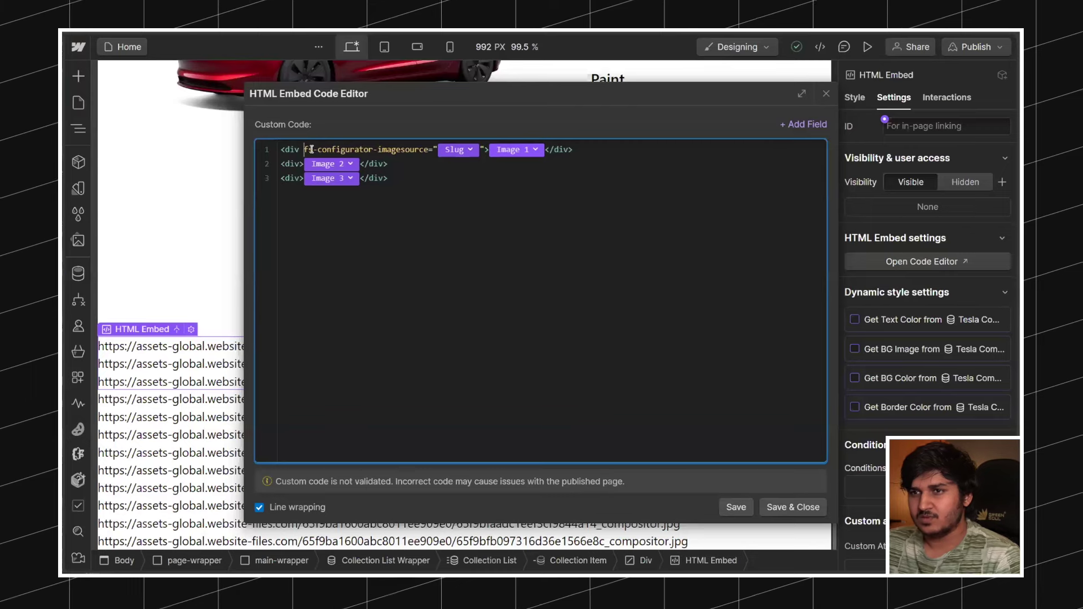
Step: Copy the fs-configurator-imagesource attribute with its Slug value into the Image 2 and Image 3 opening div tags
left_click_drag(311, 149, 460, 153)
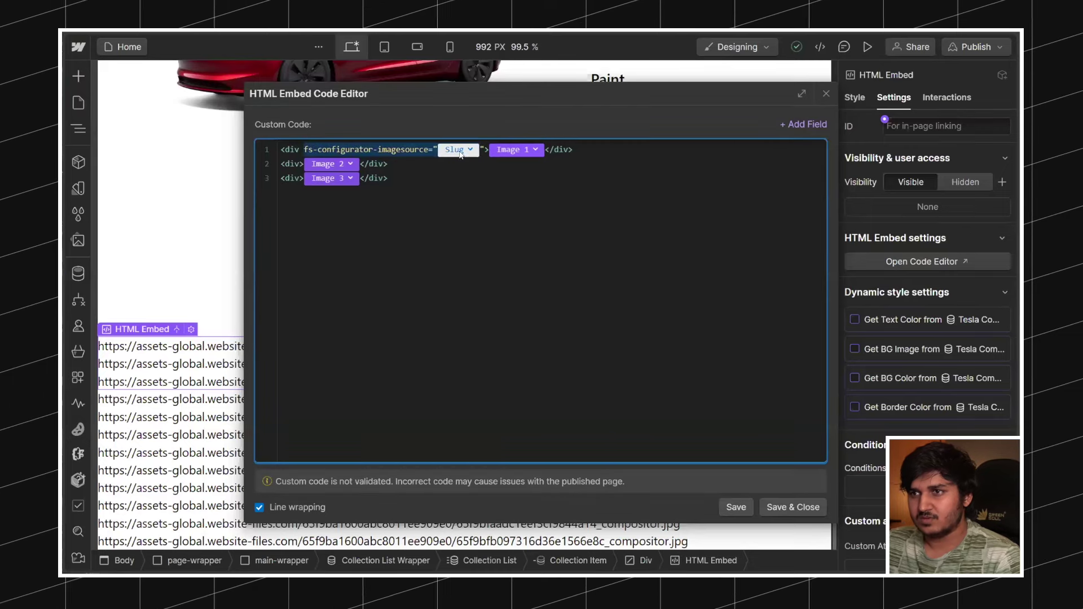
left_click(301, 165)
type("fs-configurator-imagesource=\"Slug\"")
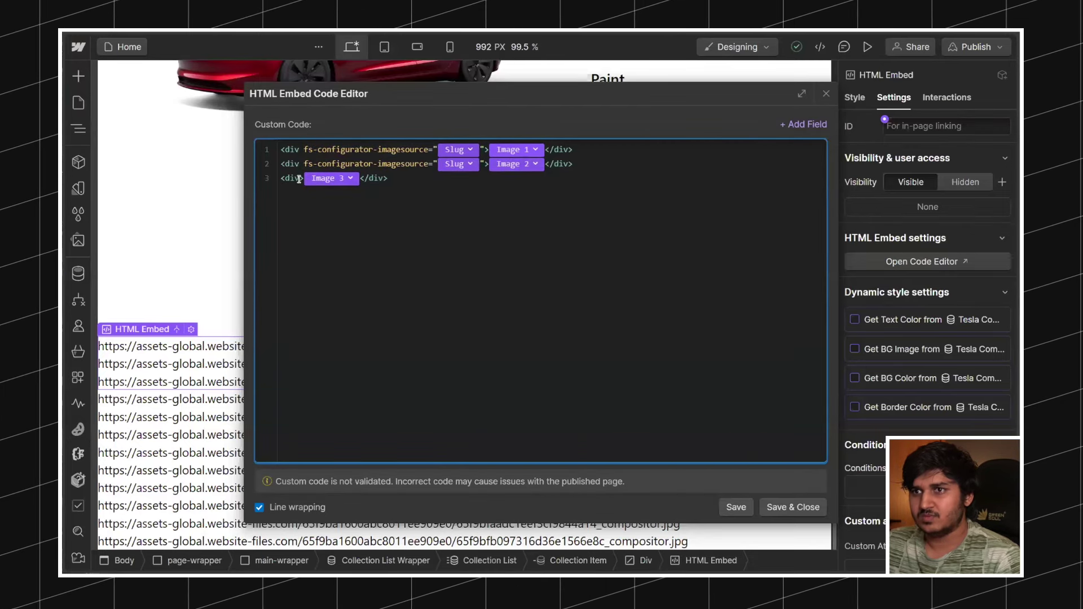
type("fs-configurator-imagesource=\"Slug\"")
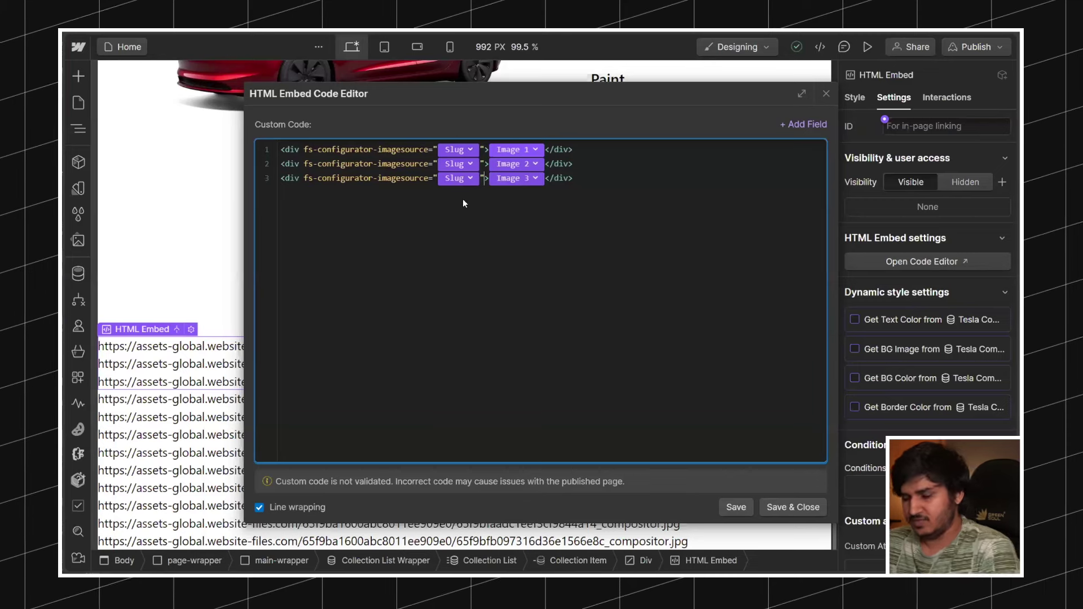
Step: Replace the Slug field in the three fs-configurator-imagesource values with 1, 2 and 3, matching each div's image number
key("BackSpace")
type("3")
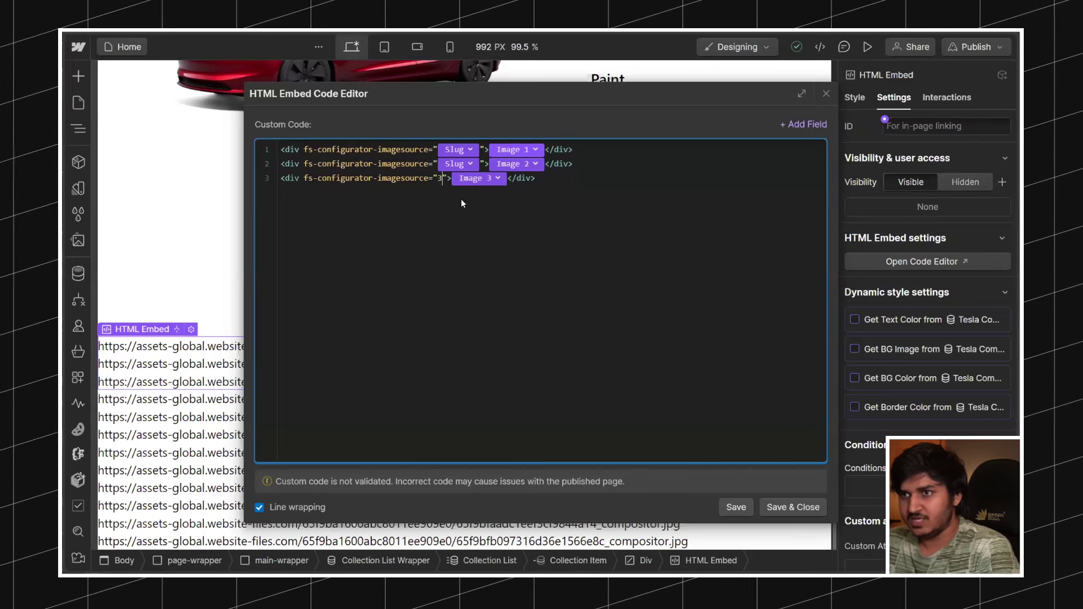
left_click(481, 165)
key("BackSpace")
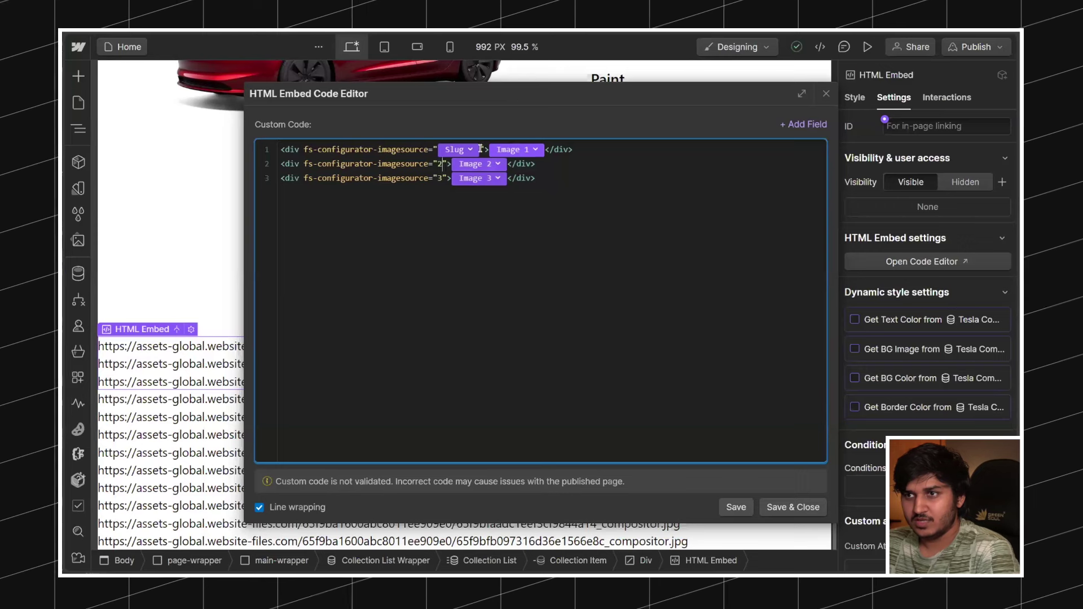
left_click(480, 148)
key("BackSpace")
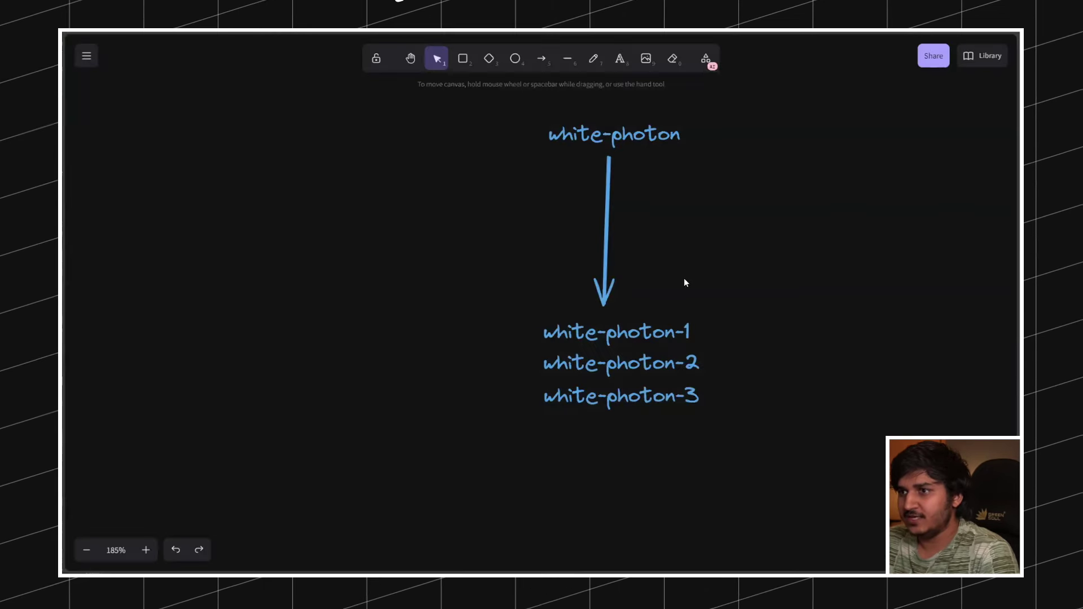
Step: Switch to the Excalidraw diagram and review the numbered naming scheme below white-photon
double_click(668, 326)
double_click(604, 370)
double_click(593, 327)
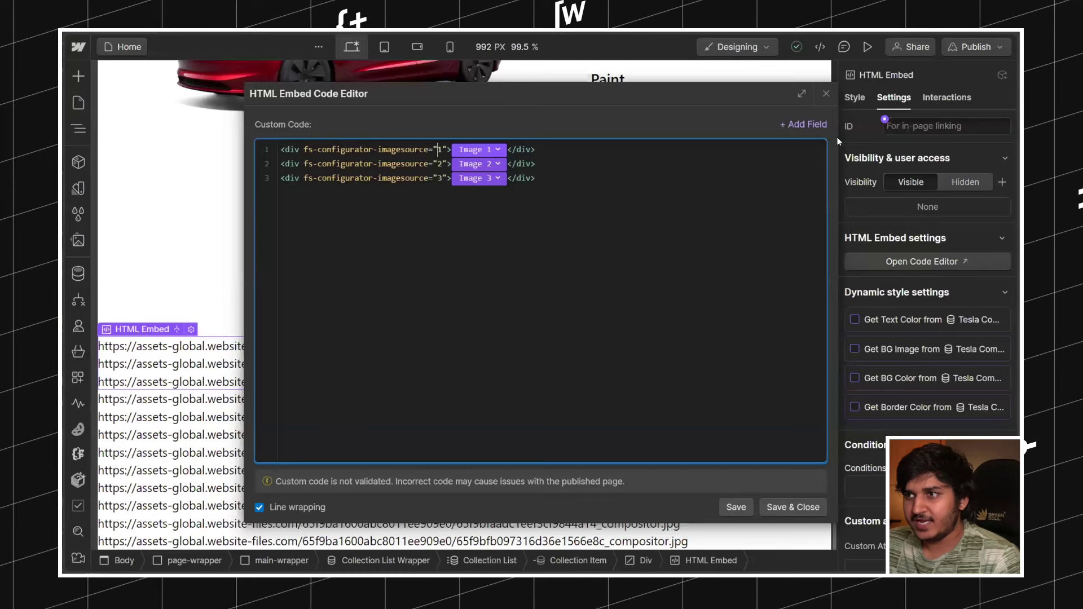
Step: Prefix the values 1, 2 and 3 in the embed's imagesource attributes with the Slug field and a hyphen, and save the code
left_click(804, 125)
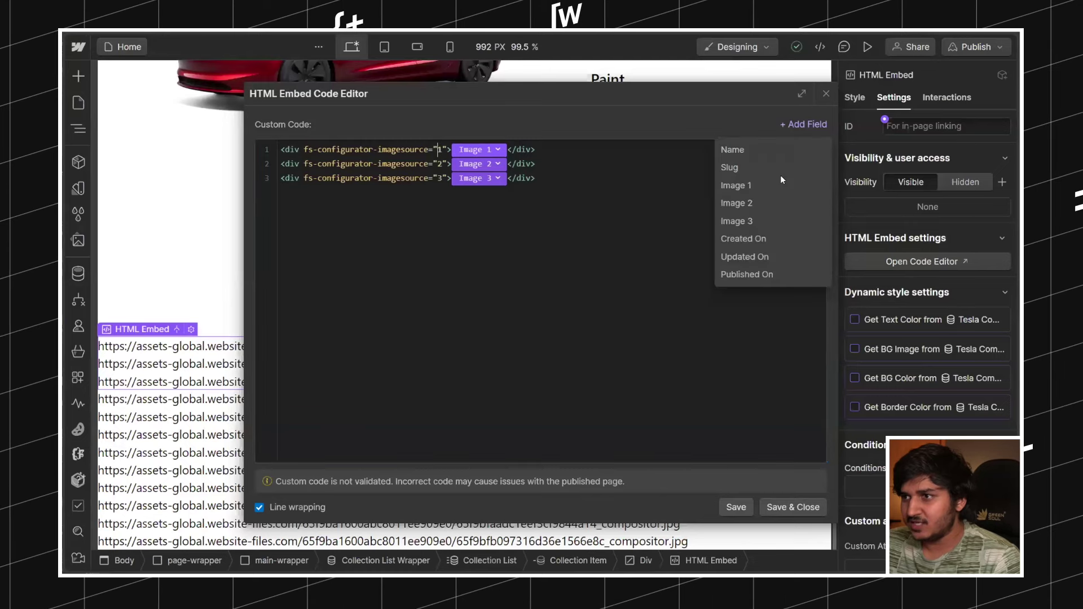
left_click(757, 164)
type("-")
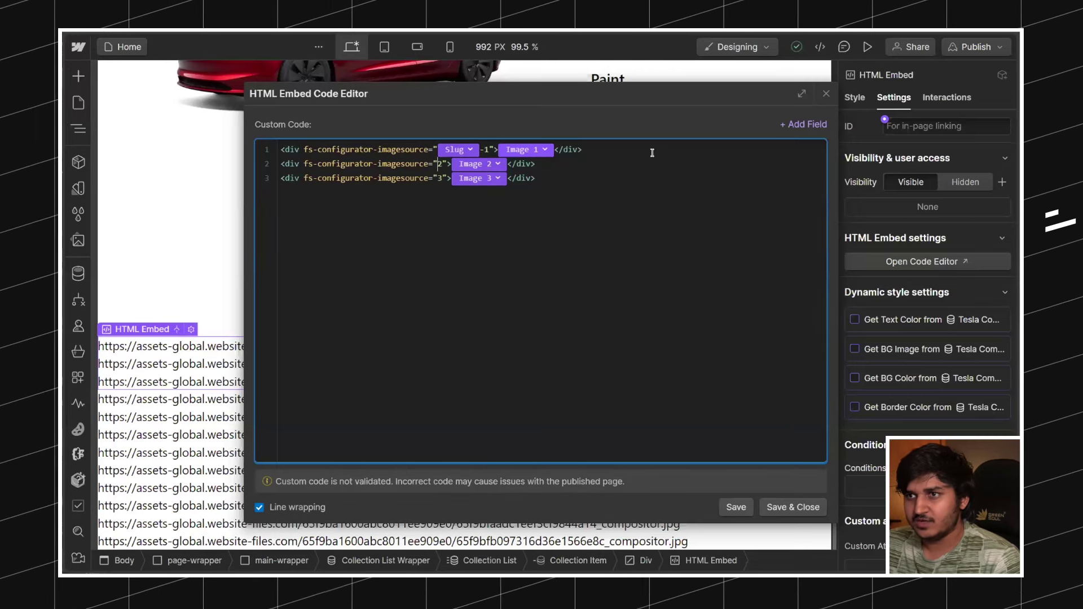
left_click(787, 123)
left_click(734, 168)
type("-")
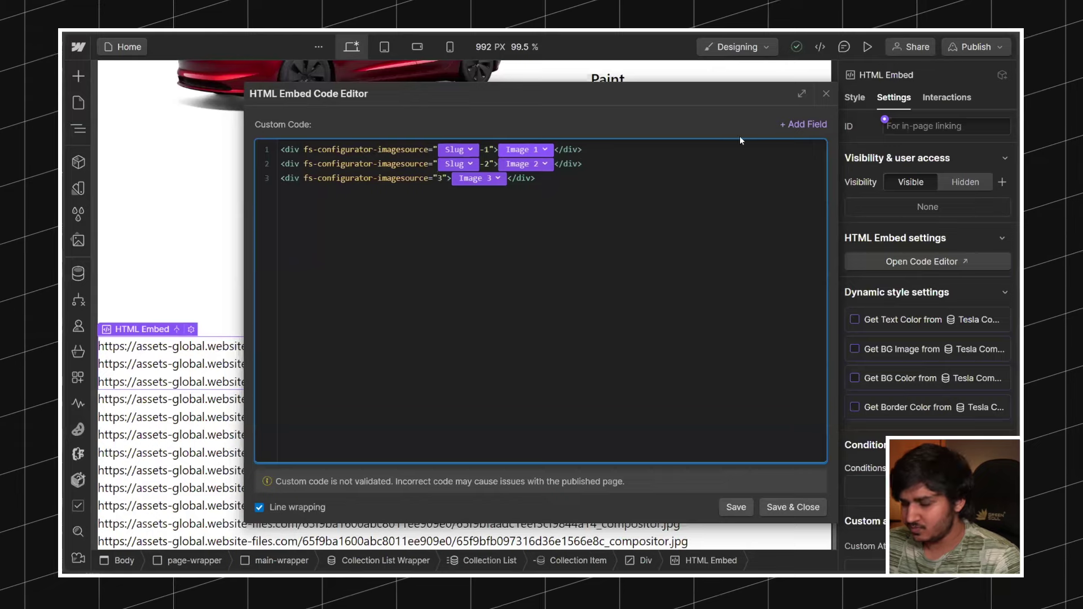
left_click(787, 123)
left_click(760, 164)
type("-")
left_click(792, 507)
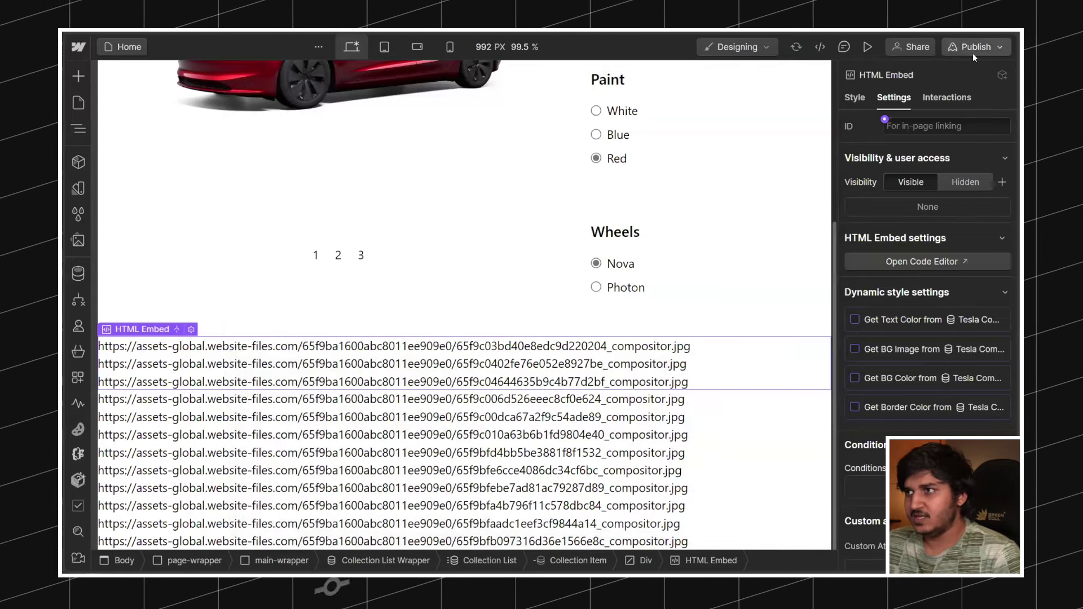
Step: Publish the site to staging and reload the published configurator page
left_click(972, 53)
left_click(343, 350)
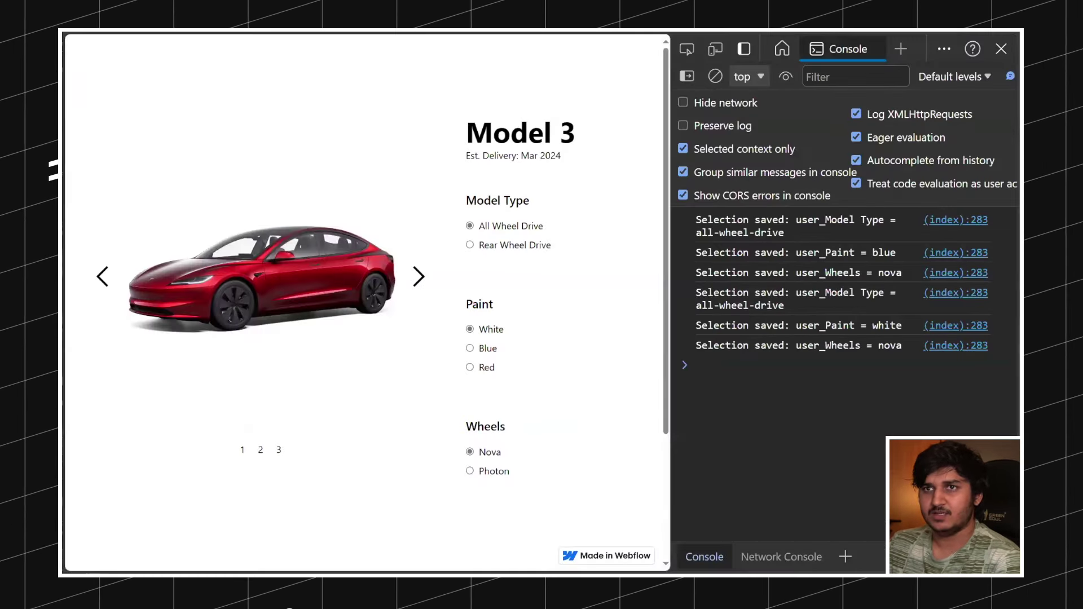
key("ctrl+r")
Step: Look over the reloaded page and check the car slider by moving one image forward and back
scroll(364, 274, "down", 3)
scroll(398, 258, "up", 3)
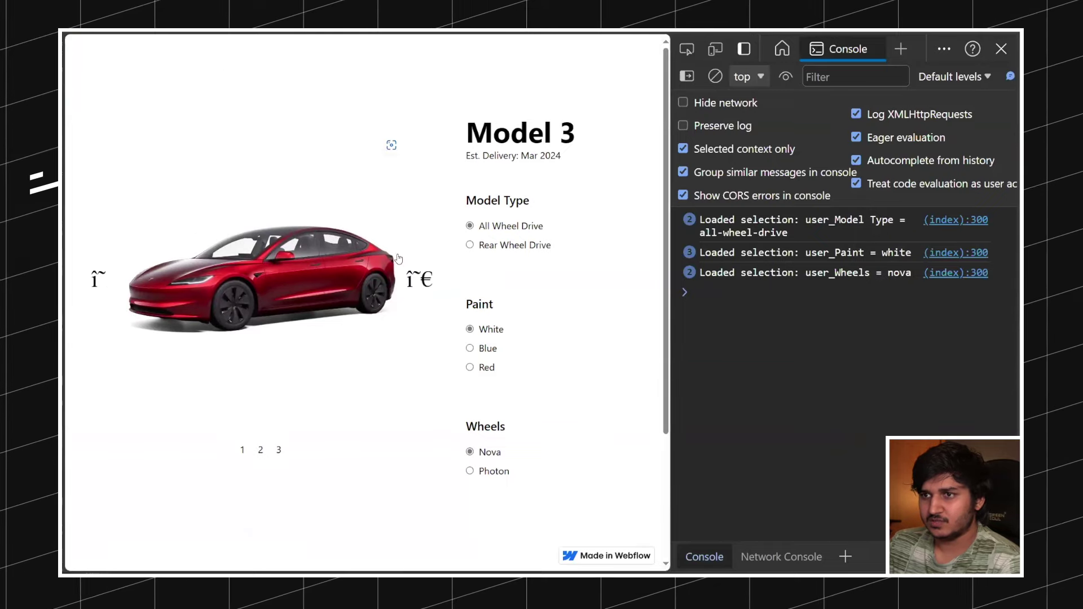
left_click(417, 280)
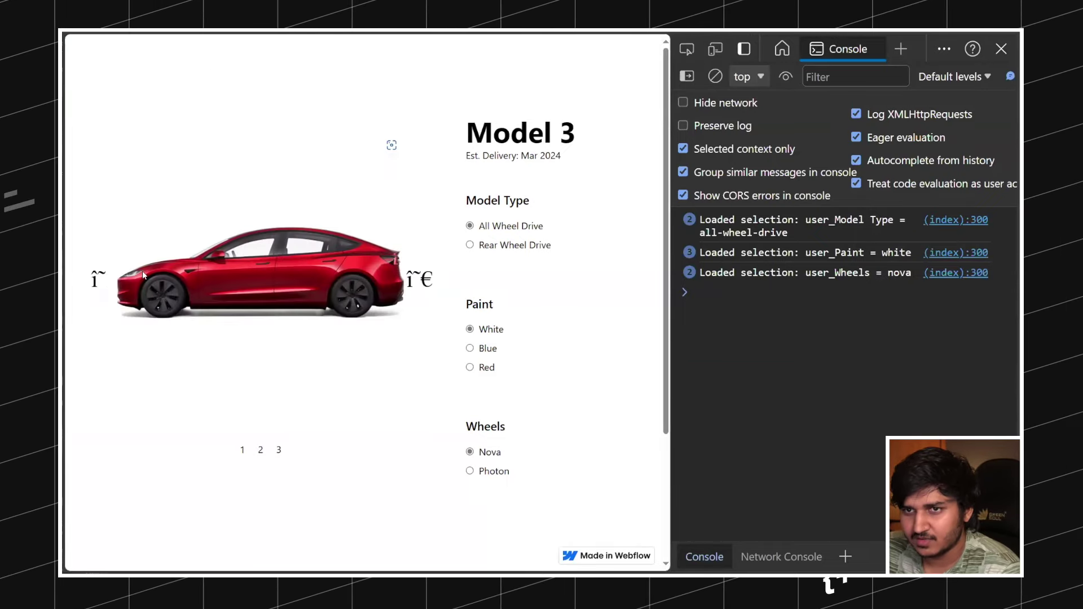
left_click(98, 280)
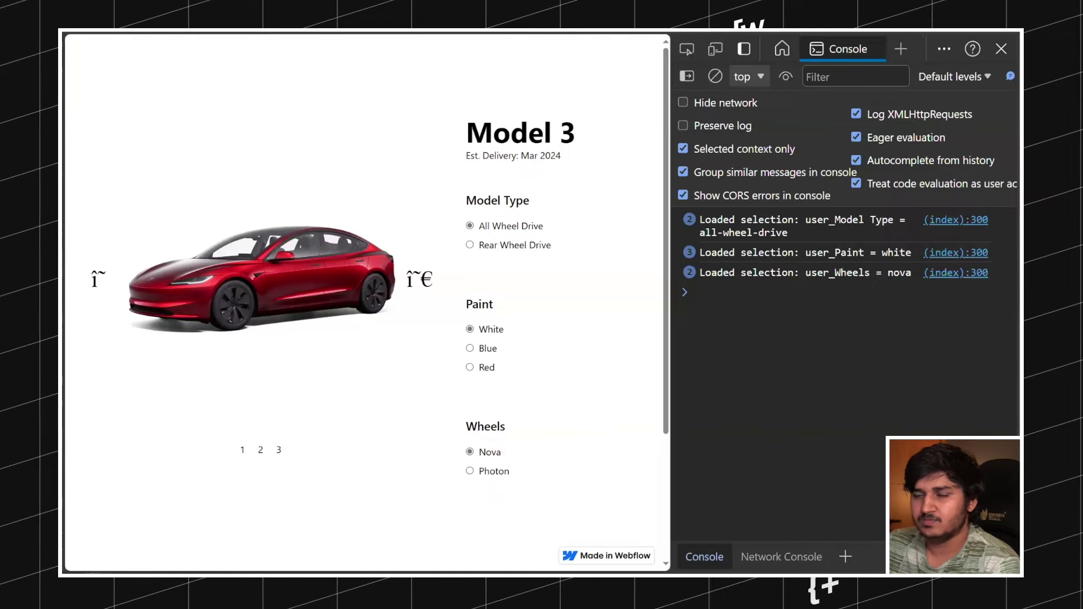
Step: Inspect the first image URL below the configurator and check the fs-configurator-imagesource attributes of its three divs
left_click(686, 49)
scroll(241, 439, "down", 3)
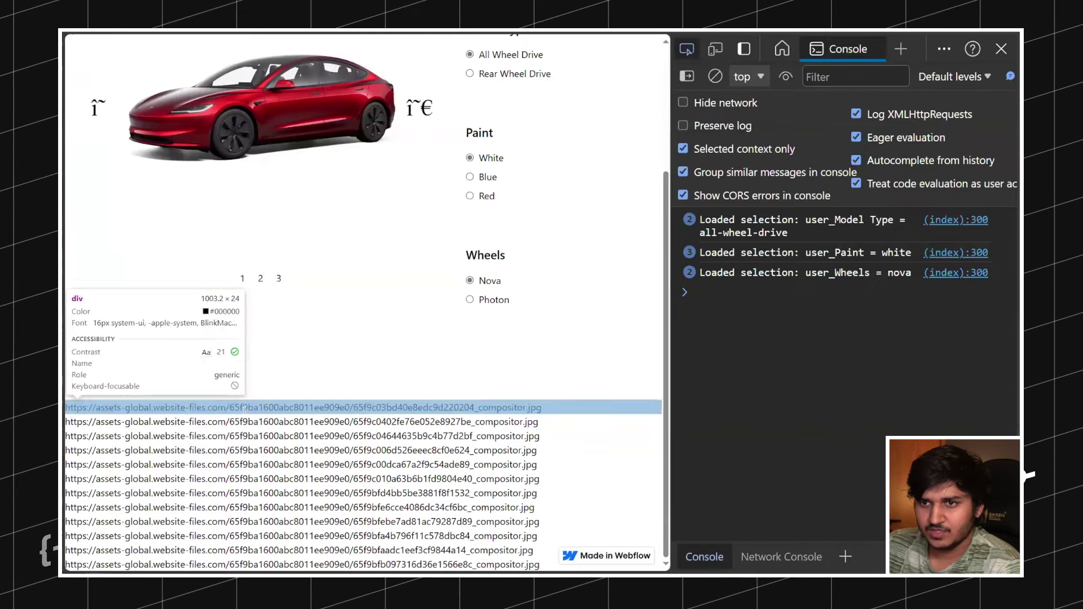
left_click(241, 407)
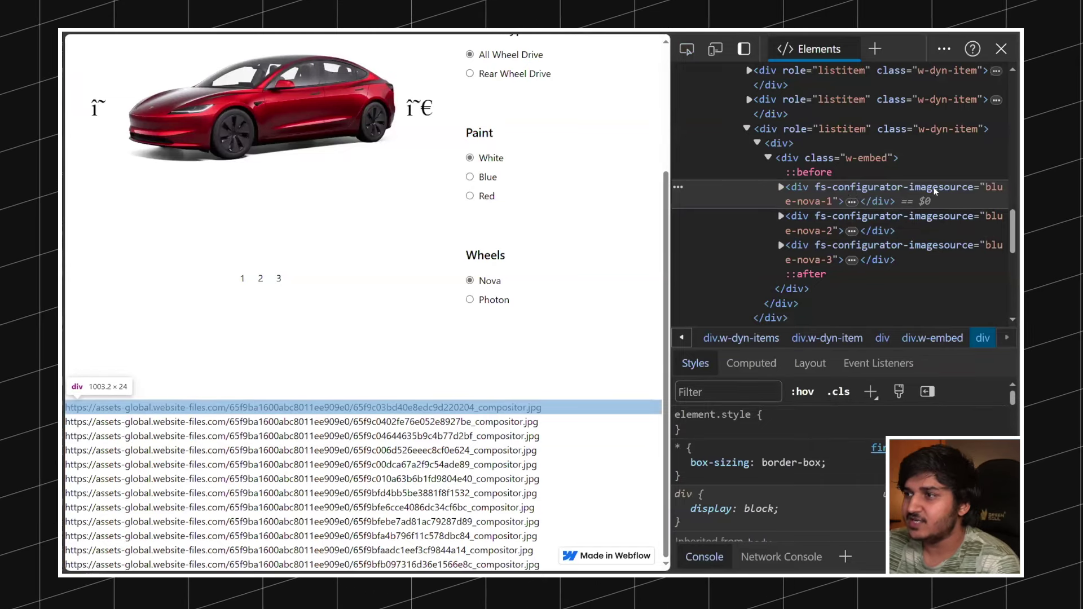
key("Right")
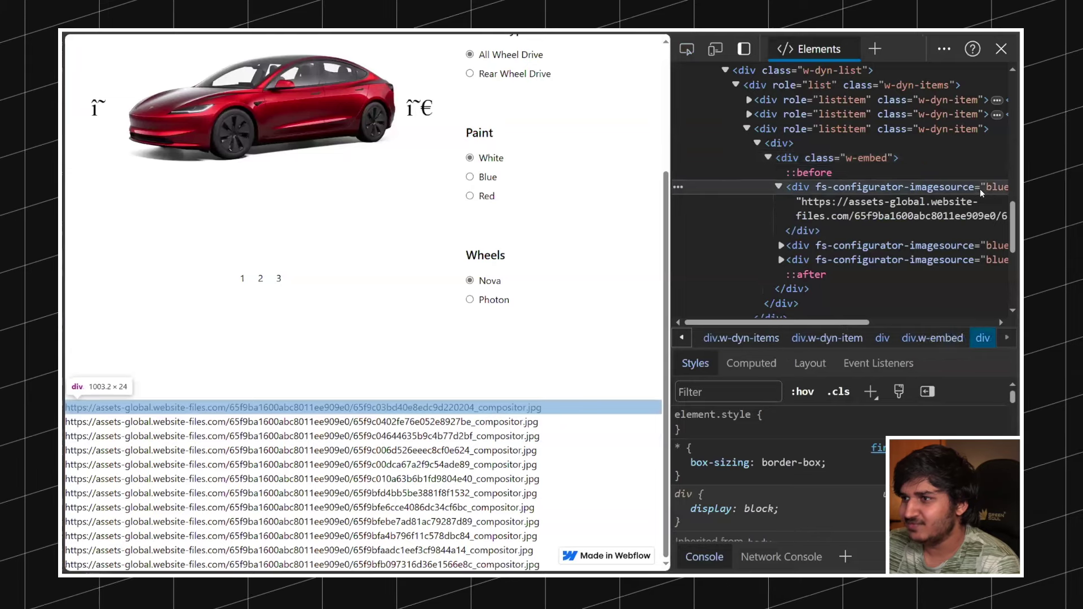
scroll(935, 191, "right", 2)
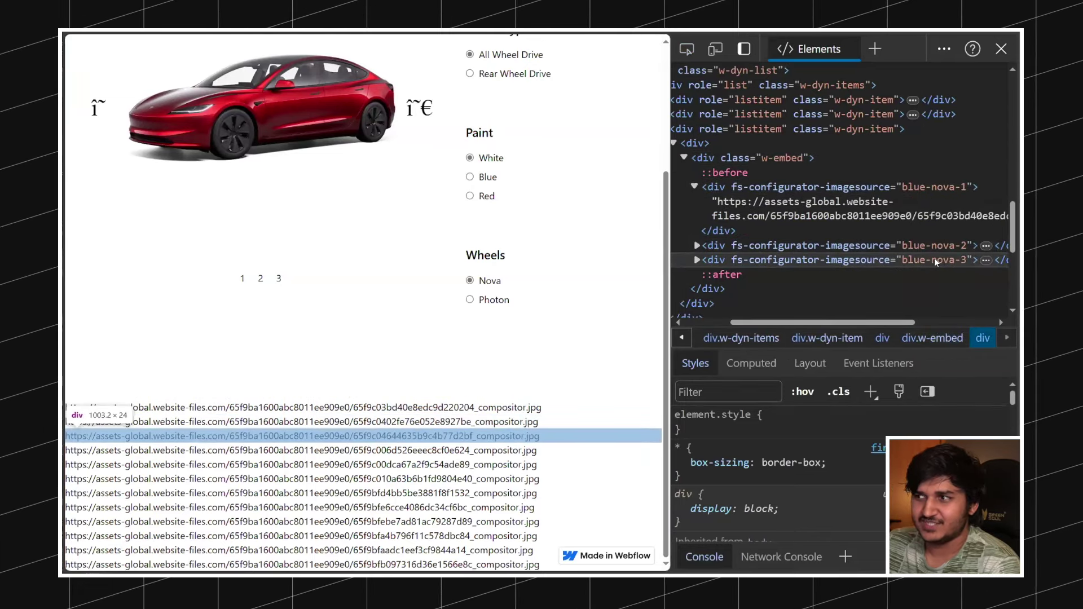
scroll(542, 251, "up", 2)
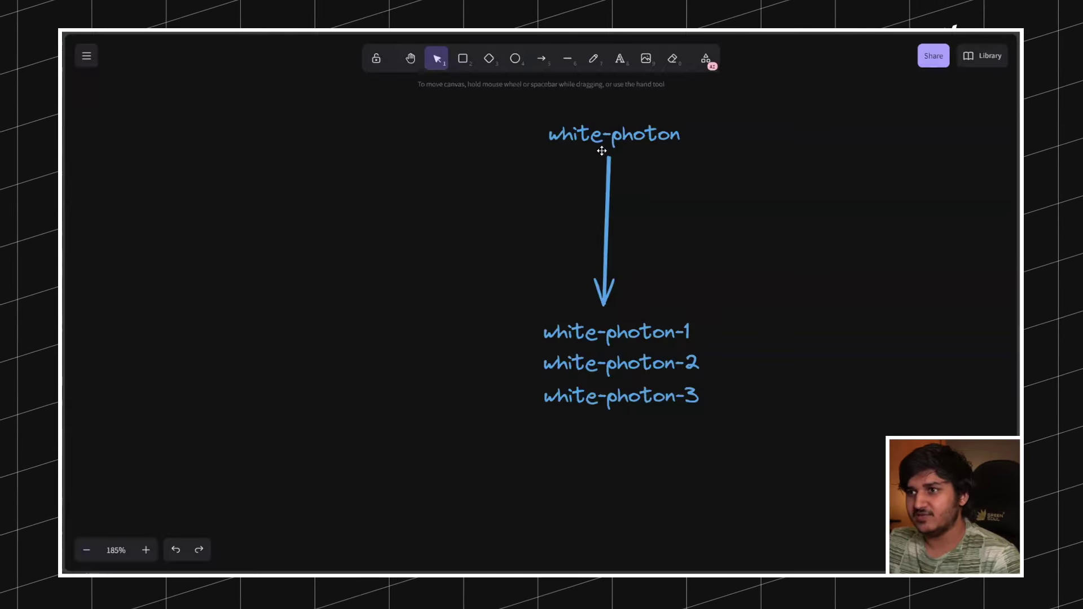
Step: Switch to the Excalidraw diagram and compare the white-photon label with the three numbered labels below it
double_click(597, 141)
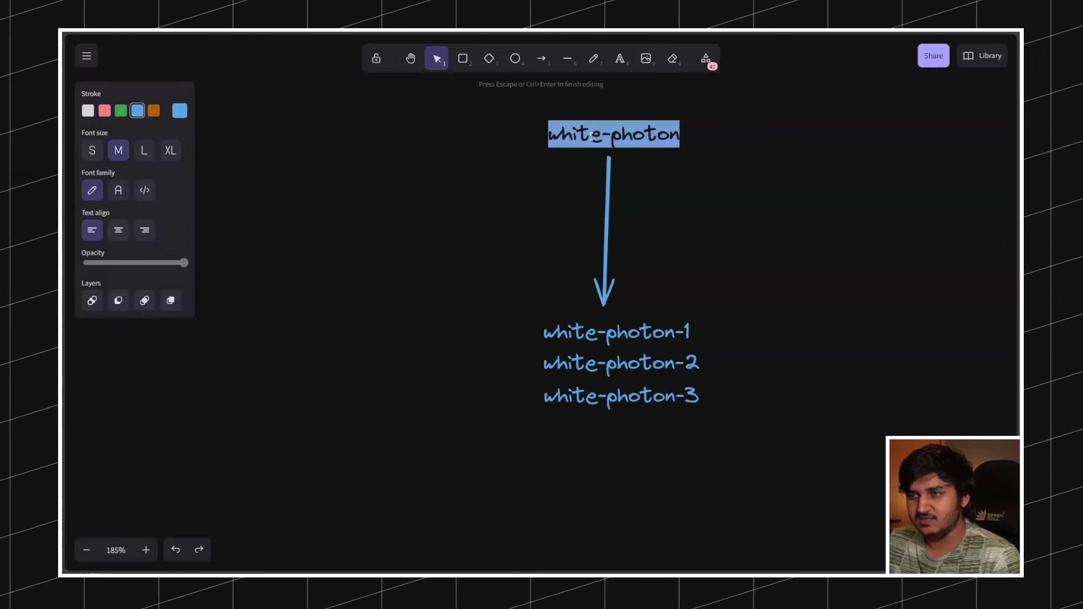
left_click(620, 173)
left_click(603, 339)
left_click(603, 361)
left_click(570, 394)
left_click(570, 331)
left_click(592, 366, "shift")
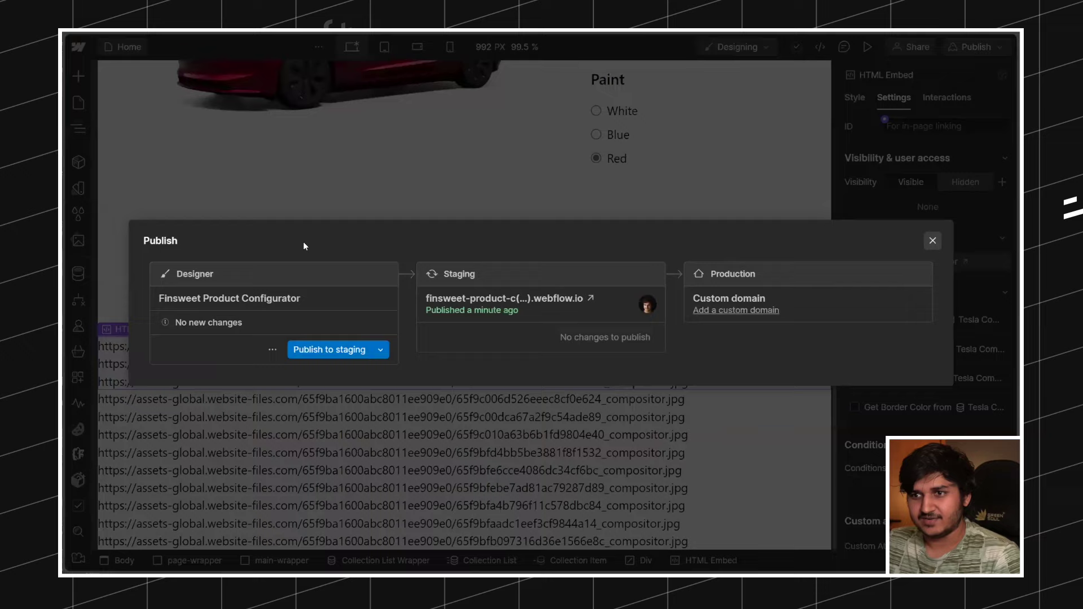
Step: Back in the Webflow Designer, add the custom attribute fs-configurator-finalimage with value 1 to the first slide's image
key("Escape")
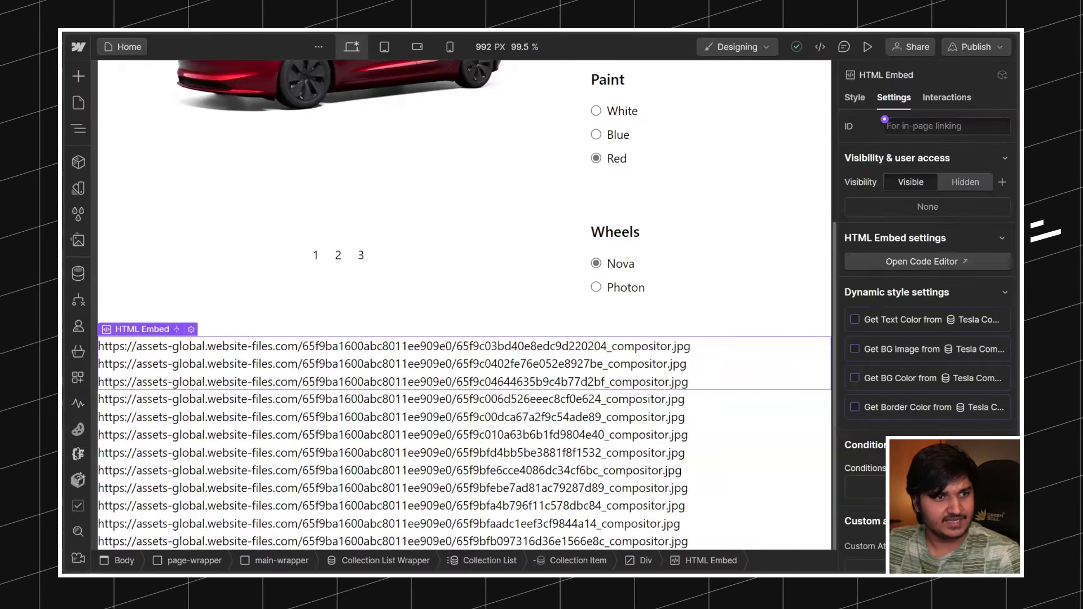
scroll(338, 270, "up", 4)
left_click(293, 263)
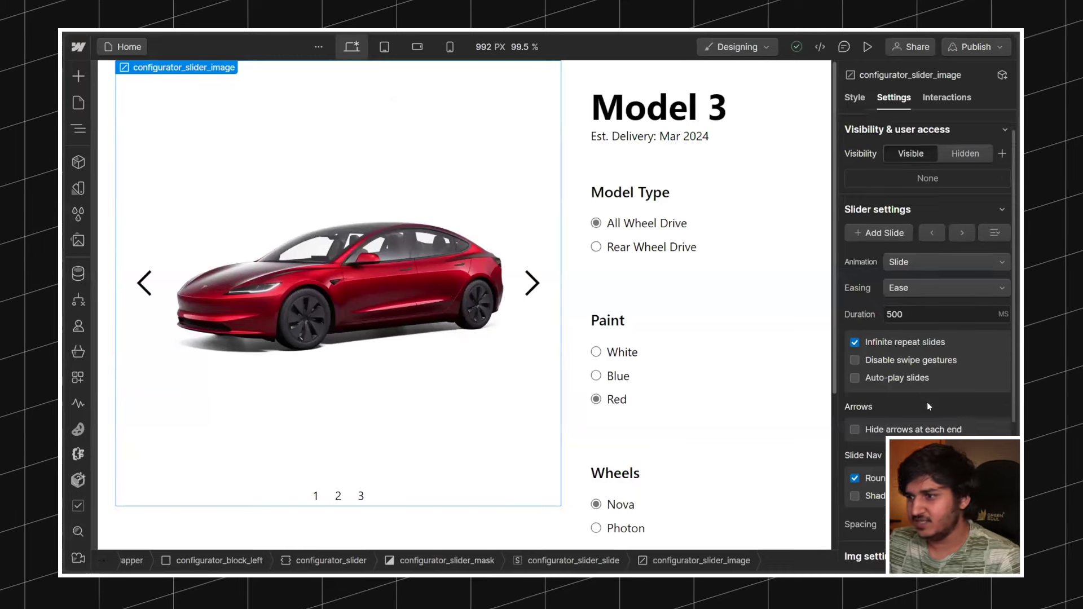
scroll(959, 412, "down", 4)
left_click(1000, 390)
type("fs-configurator-finalimage")
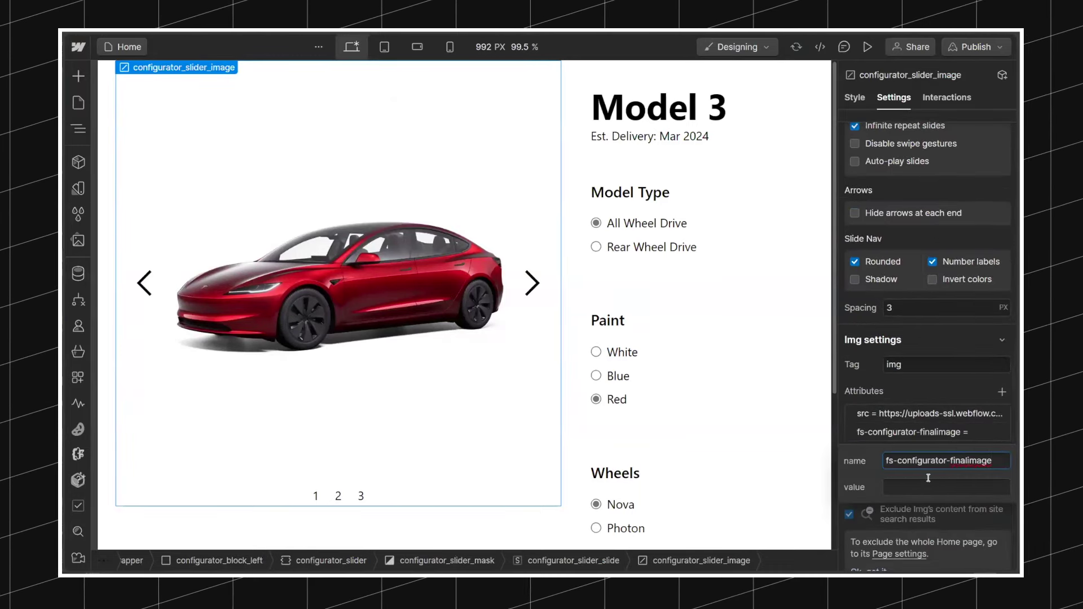
left_click(938, 482)
type("1")
key("Return")
Step: Advance to the second slide and set its image's fs-configurator-finalimage attribute to 2
scroll(922, 367, "up", 5)
left_click(962, 241)
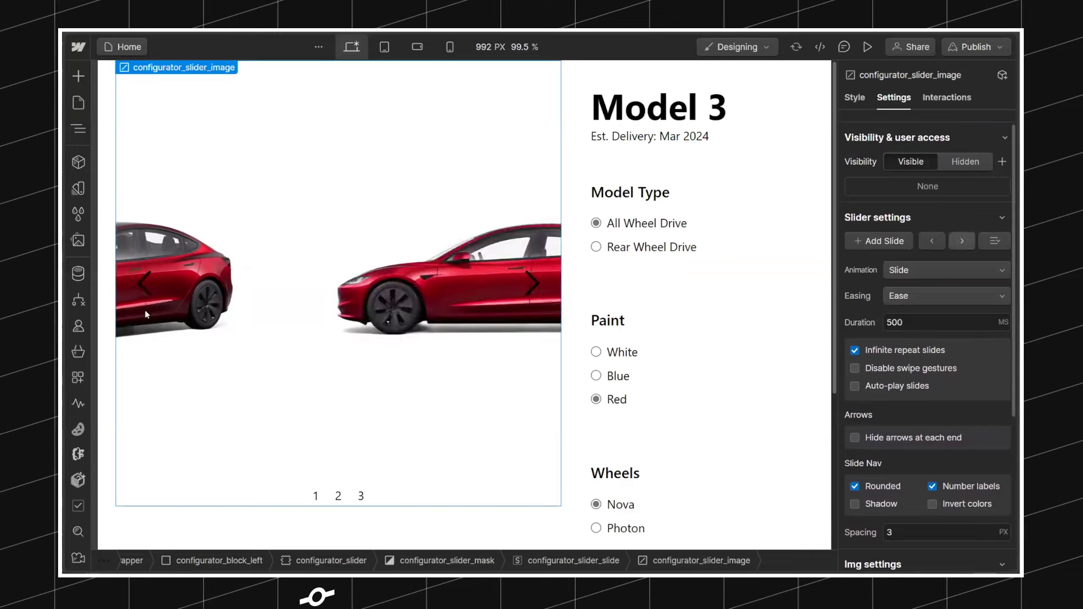
scroll(980, 421, "down", 1)
scroll(980, 421, "down", 4)
left_click(936, 432)
left_click(915, 486)
type("2")
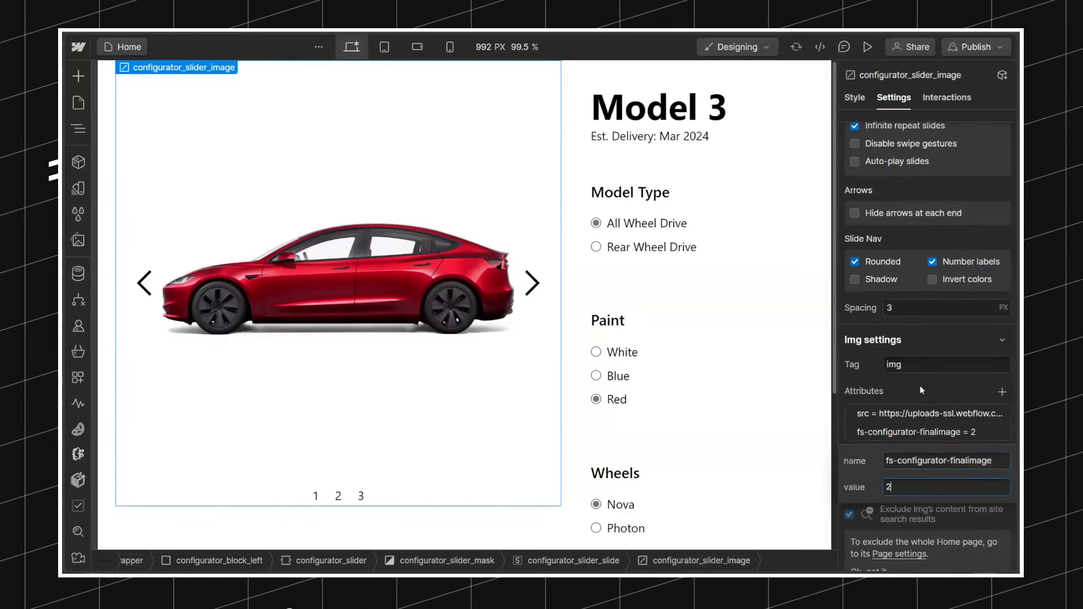
key("Return")
Step: Advance to the third slide and give its image the attribute fs-configurator-finalimage with value 3
scroll(977, 281, "up", 4)
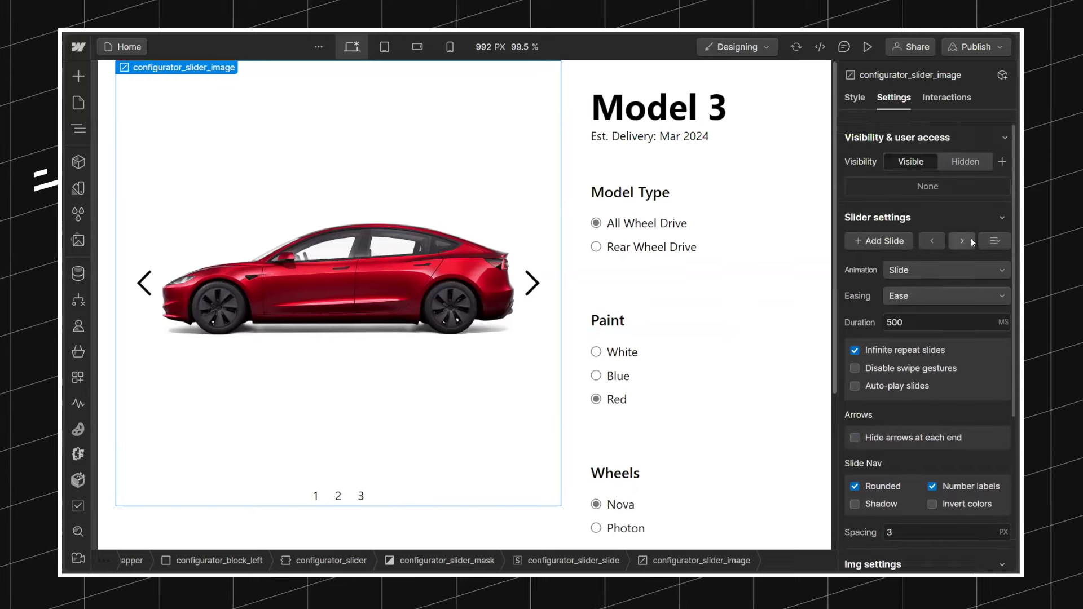
left_click(970, 240)
scroll(987, 394, "down", 4)
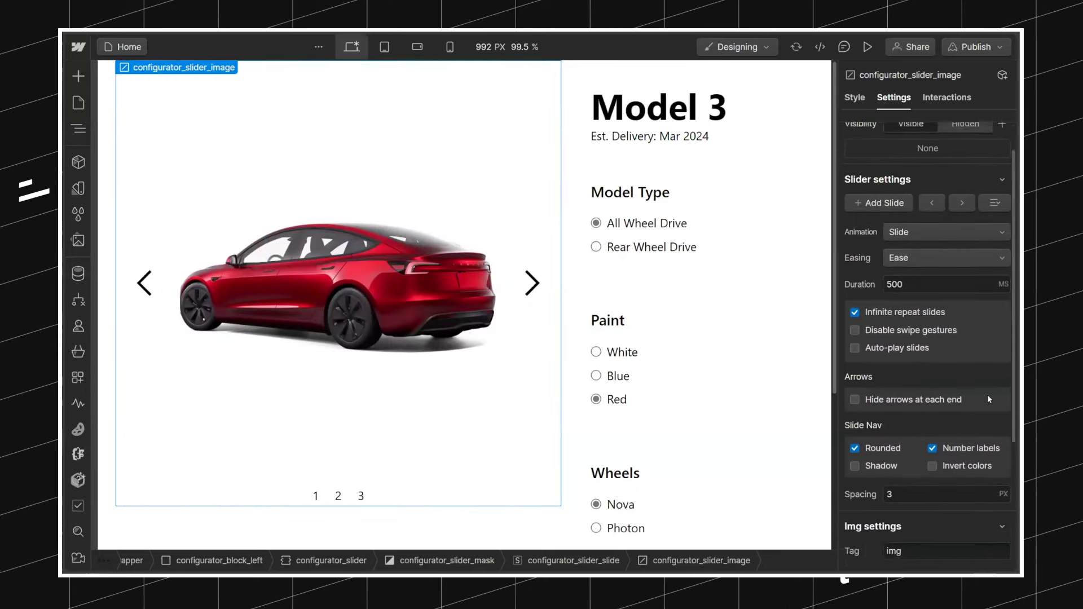
left_click(999, 389)
type("fs-configurator-finalimage")
left_click(943, 485)
type("3")
key("Return")
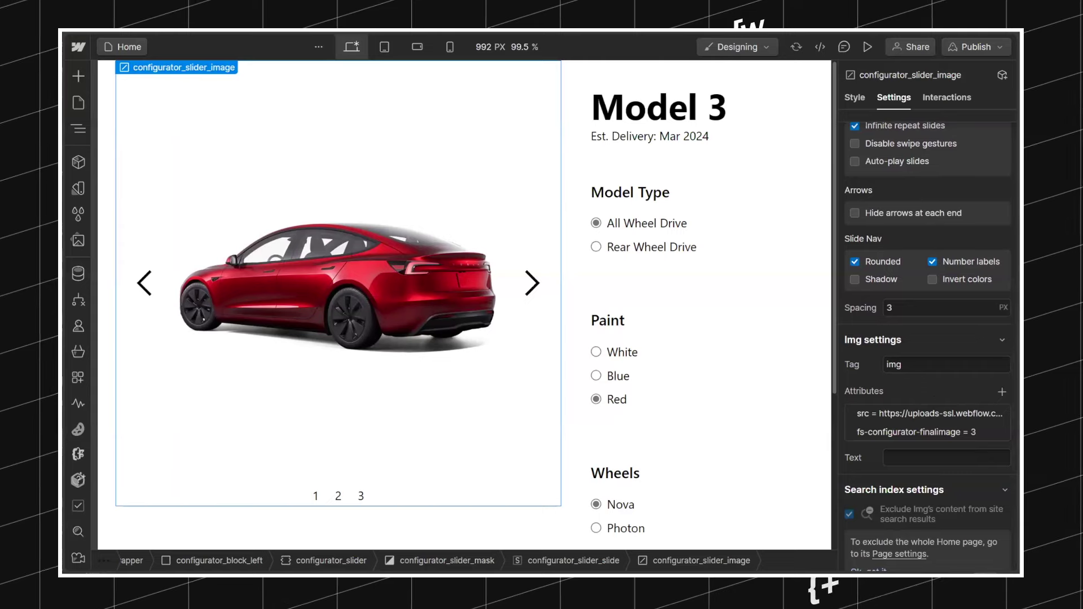
Step: Publish the site with the slide image attributes to staging and close the publish dialog
left_click(972, 47)
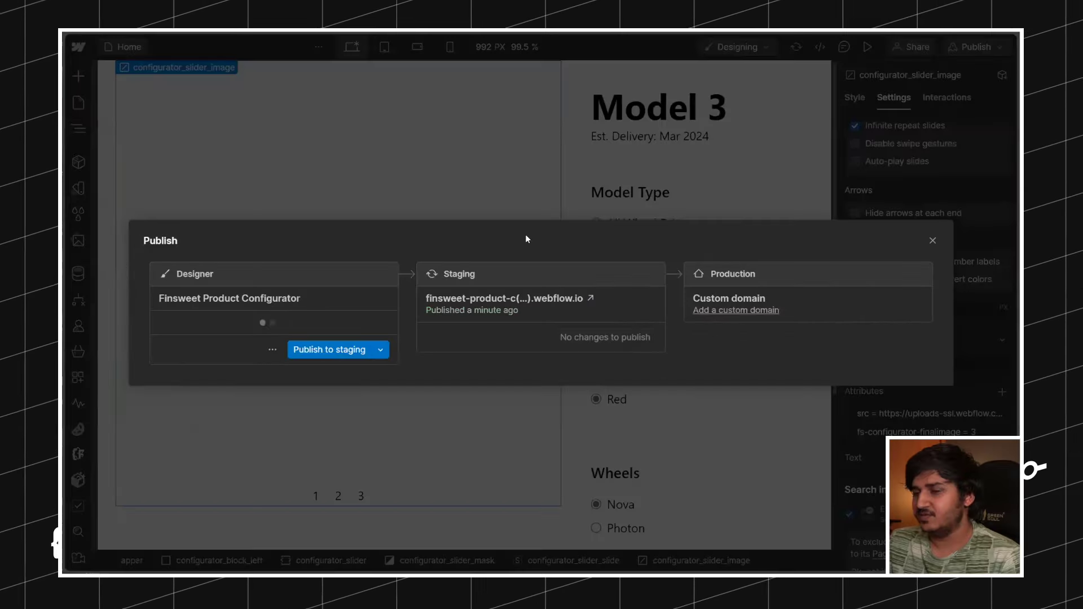
left_click(336, 348)
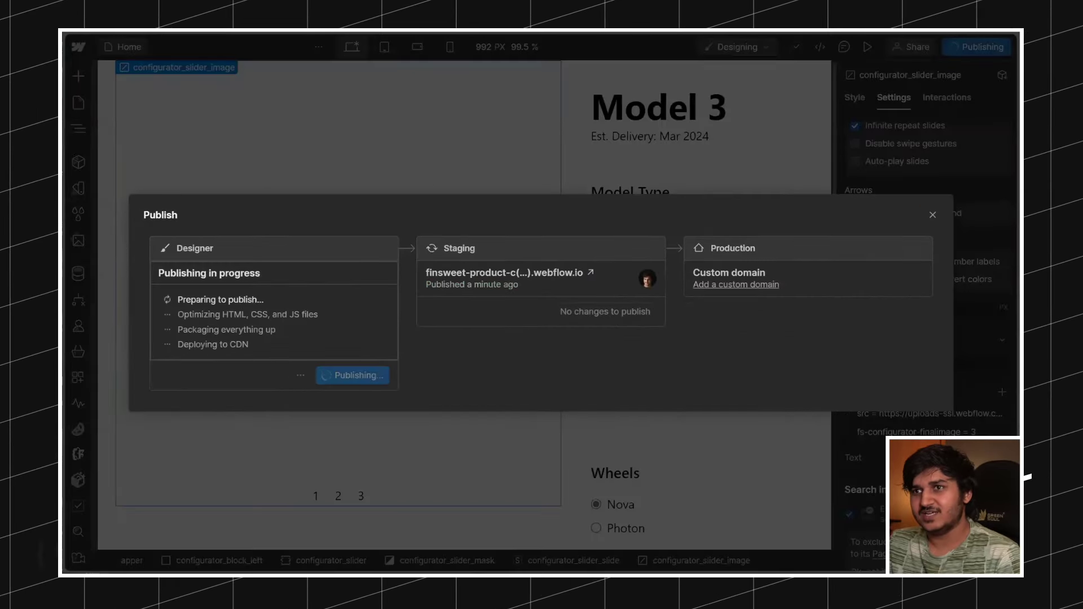
left_click(466, 87)
scroll(657, 174, "down", 4)
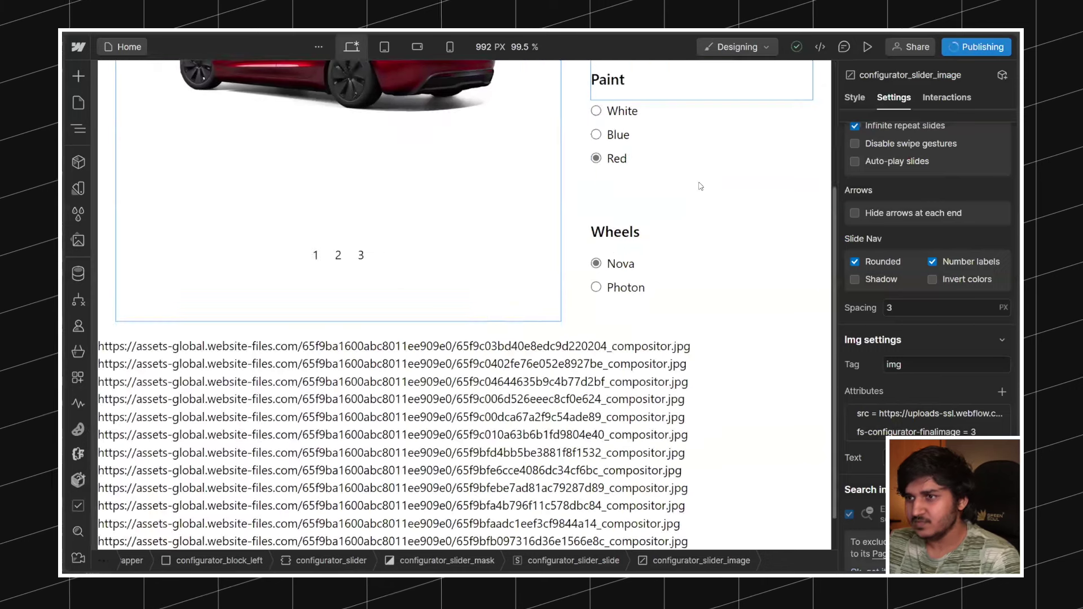
scroll(699, 186, "up", 2)
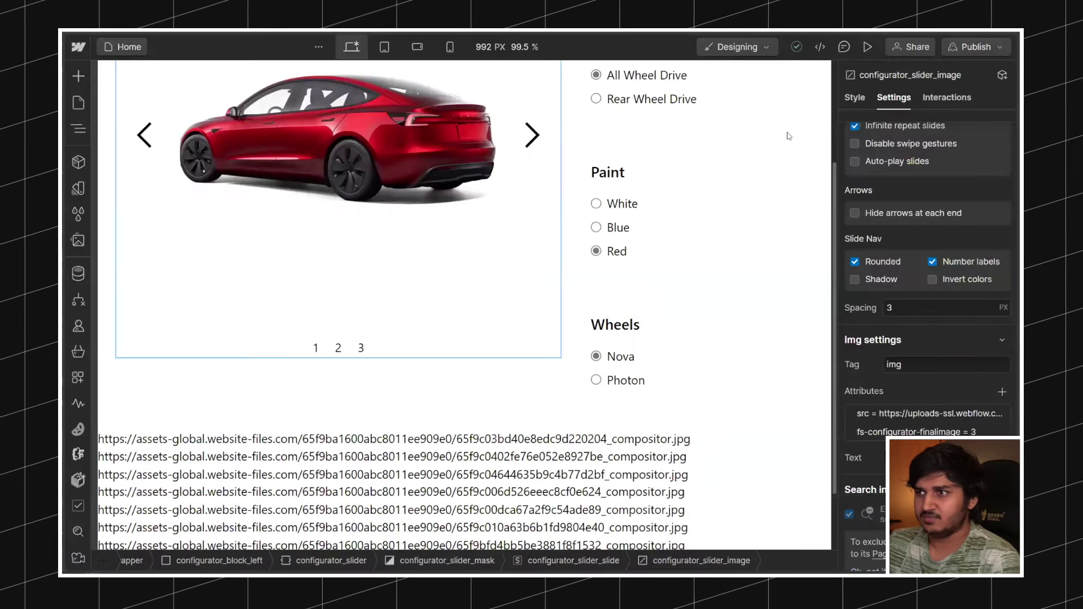
Step: Publish to staging again and review the imagesource code in the collection list's HTML embed without changing it
left_click(973, 47)
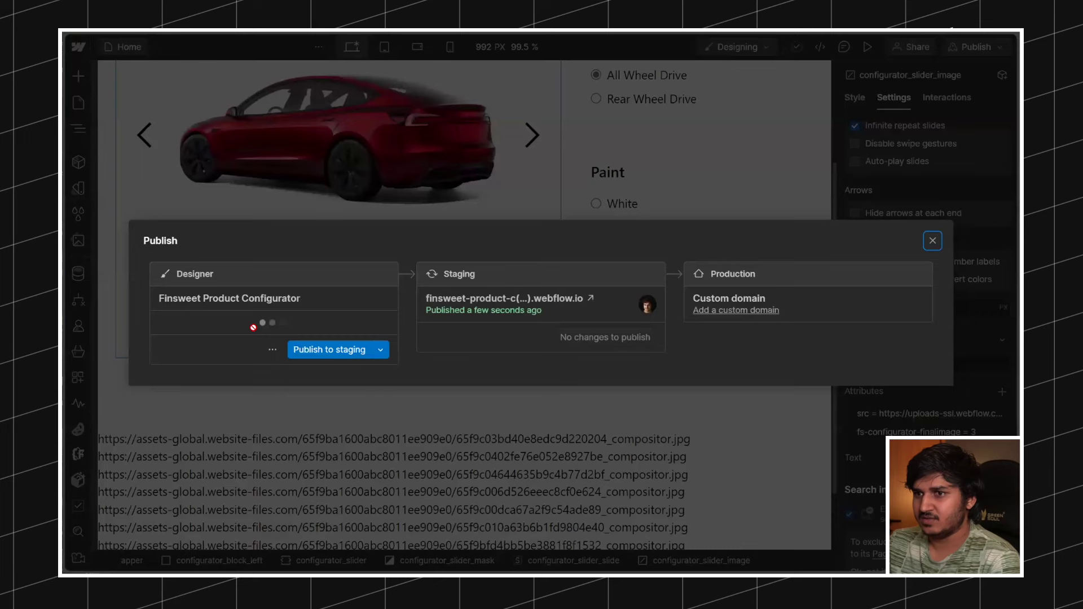
left_click(333, 350)
left_click(338, 468)
double_click(331, 450)
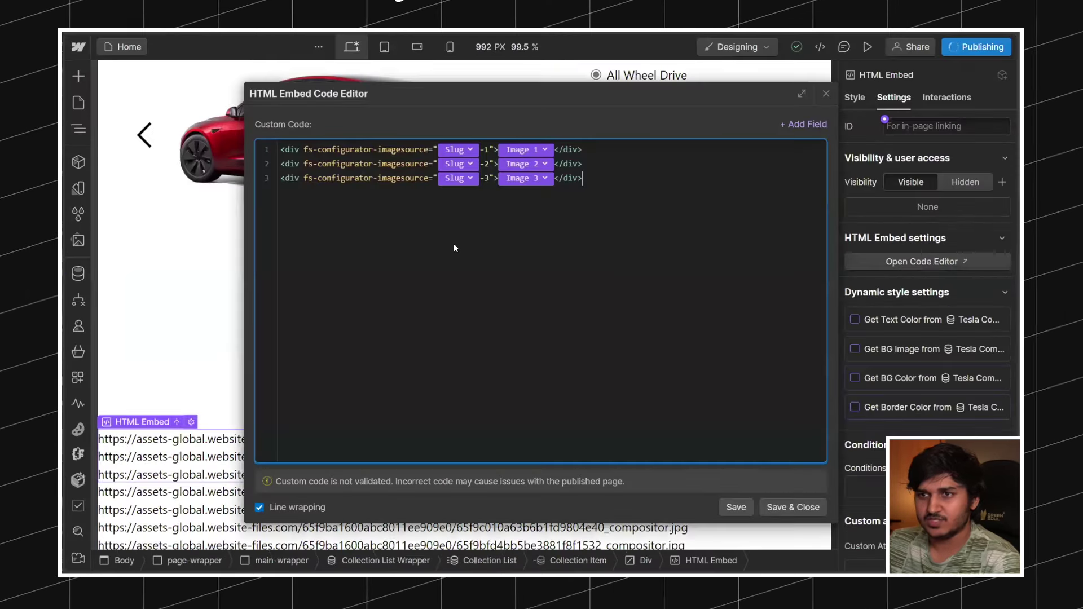
left_click(825, 94)
key("shift+p")
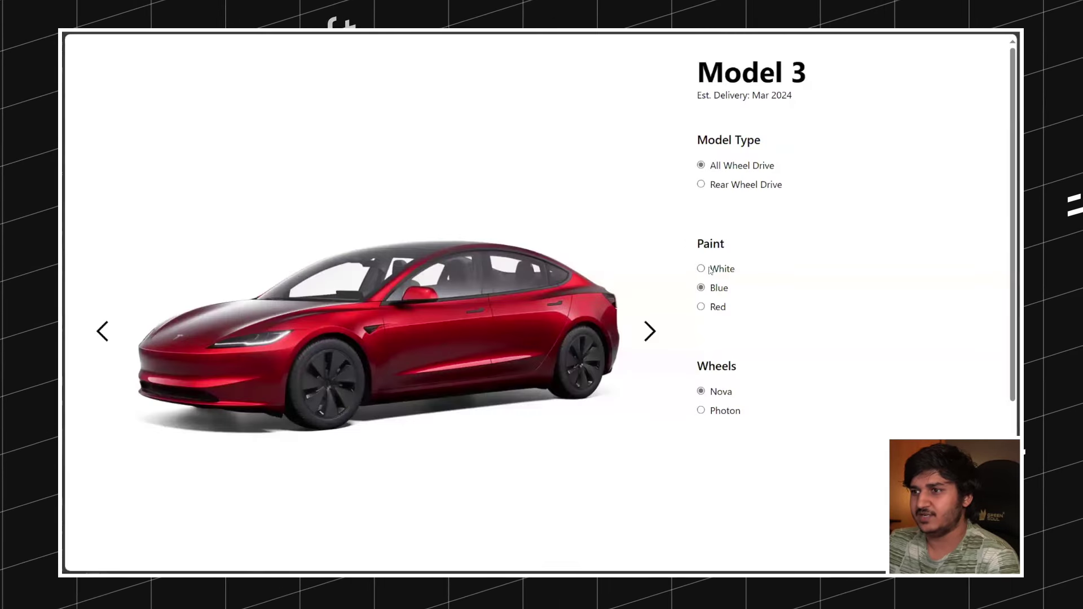
Step: Test the White and Blue paint options on the published configurator page
left_click(719, 268)
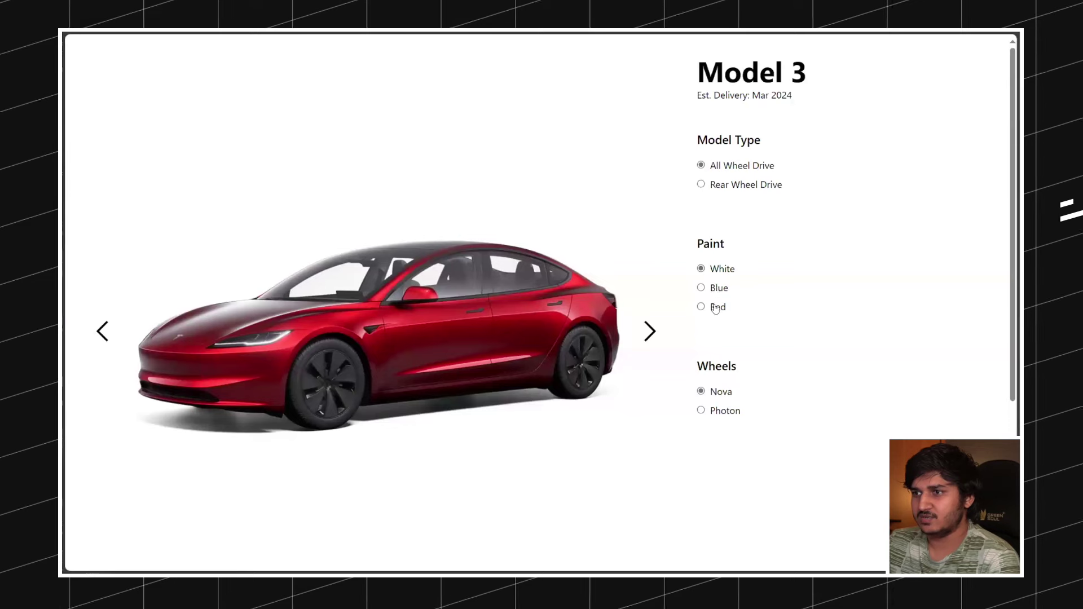
left_click(715, 287)
left_click(717, 292)
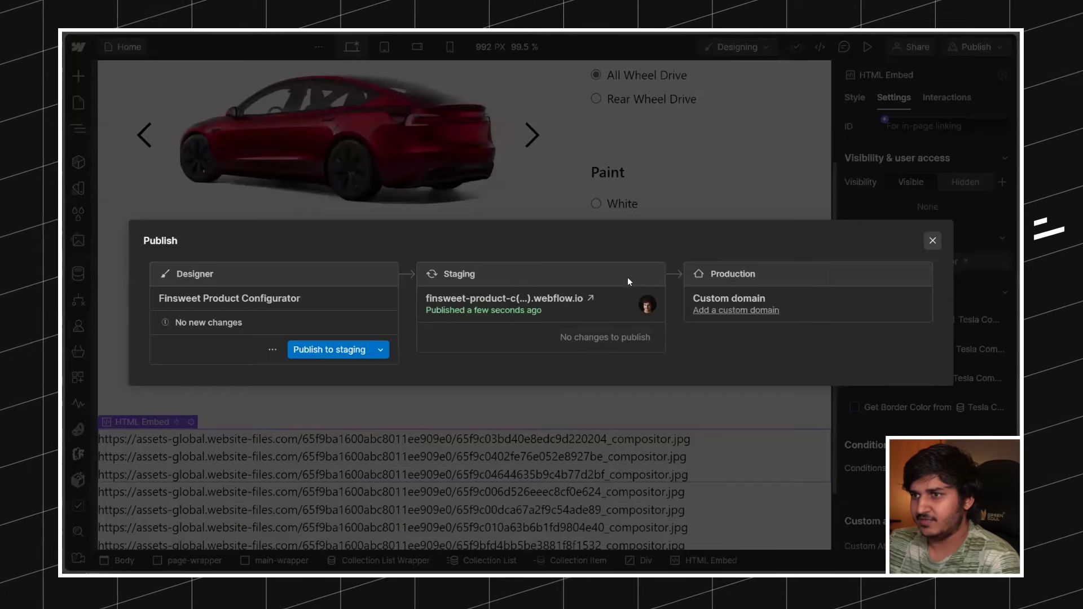
Step: Return to the Designer and review the fs-configurator-input attribute in the Wheels radio embed's code
key("Escape")
left_click(640, 350)
double_click(641, 350)
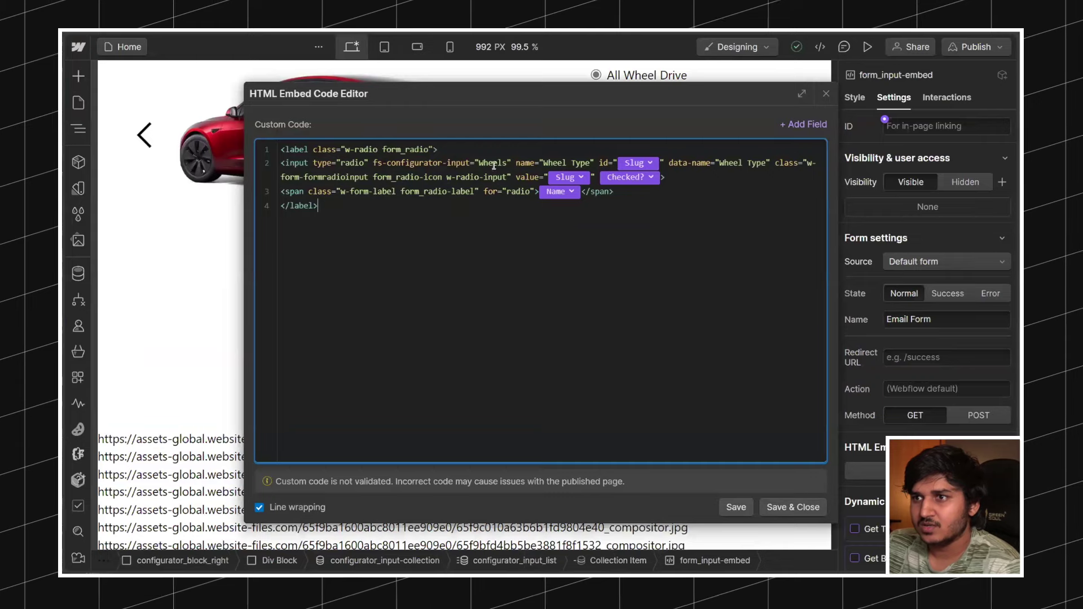
left_click(826, 94)
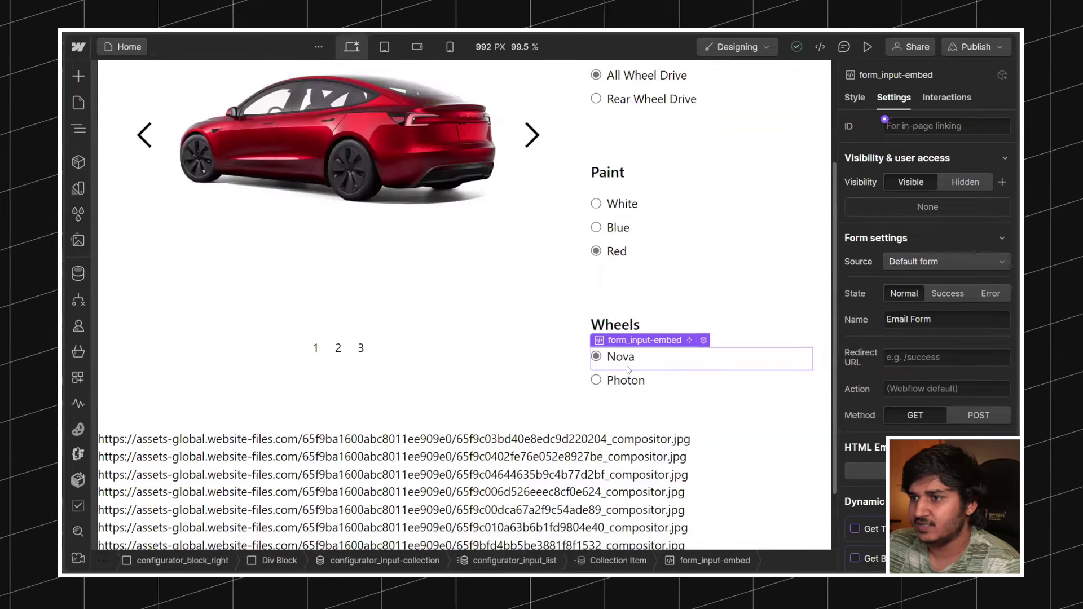
double_click(640, 355)
left_click(824, 94)
scroll(624, 318, "up", 2)
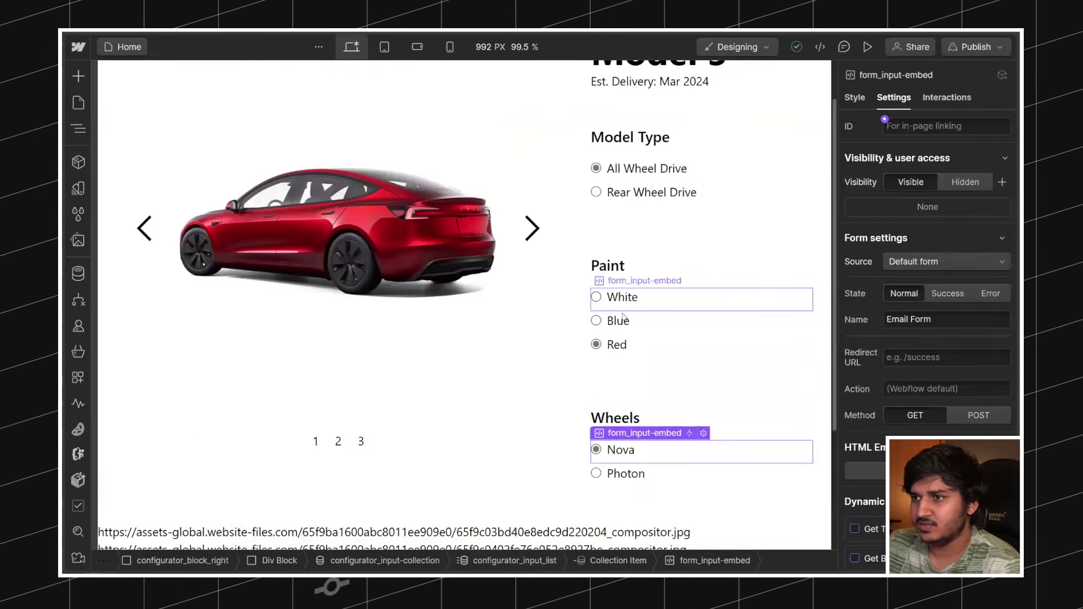
Step: Review the embed code of the Paint and Model Type radio inputs, closing each editor without changes
double_click(626, 305)
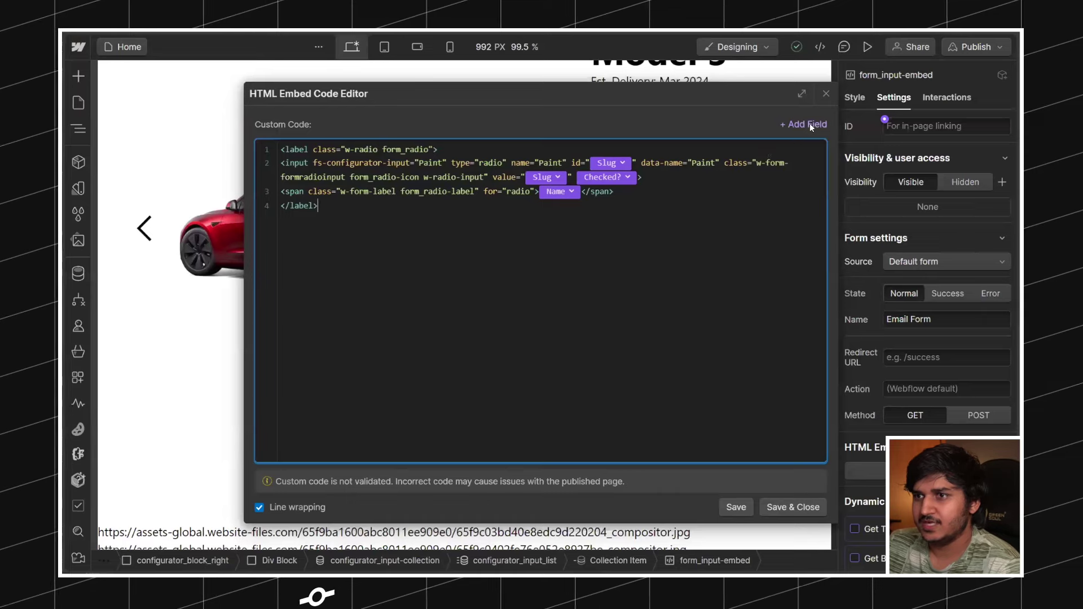
left_click(826, 93)
scroll(667, 254, "up", 1)
left_click(667, 226)
double_click(667, 225)
left_click(825, 94)
Step: Publish the site to staging once more after reviewing the radio embeds
key("shift+p")
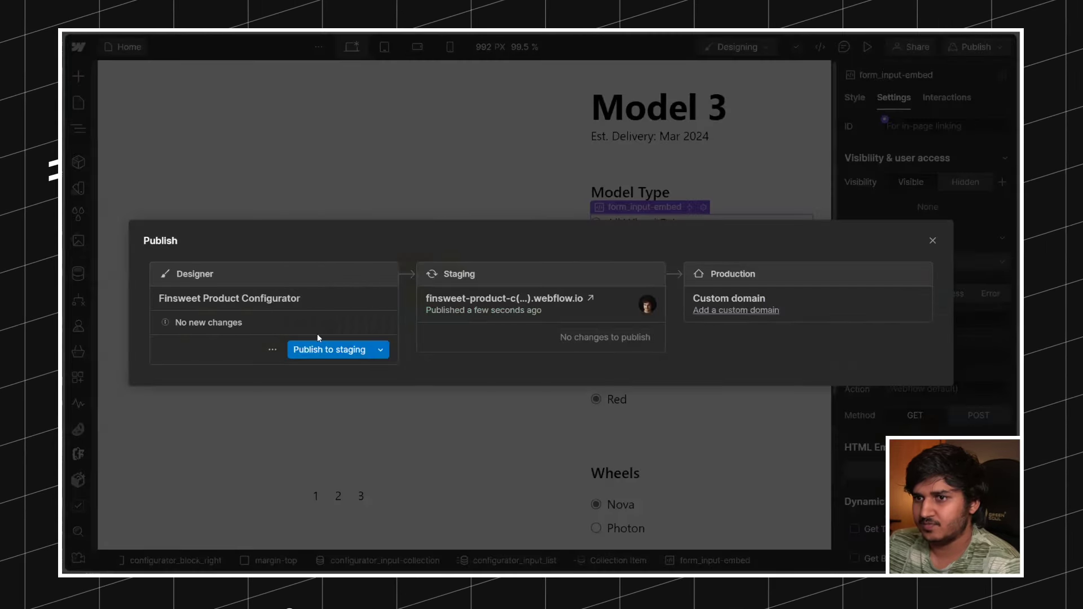
left_click(320, 349)
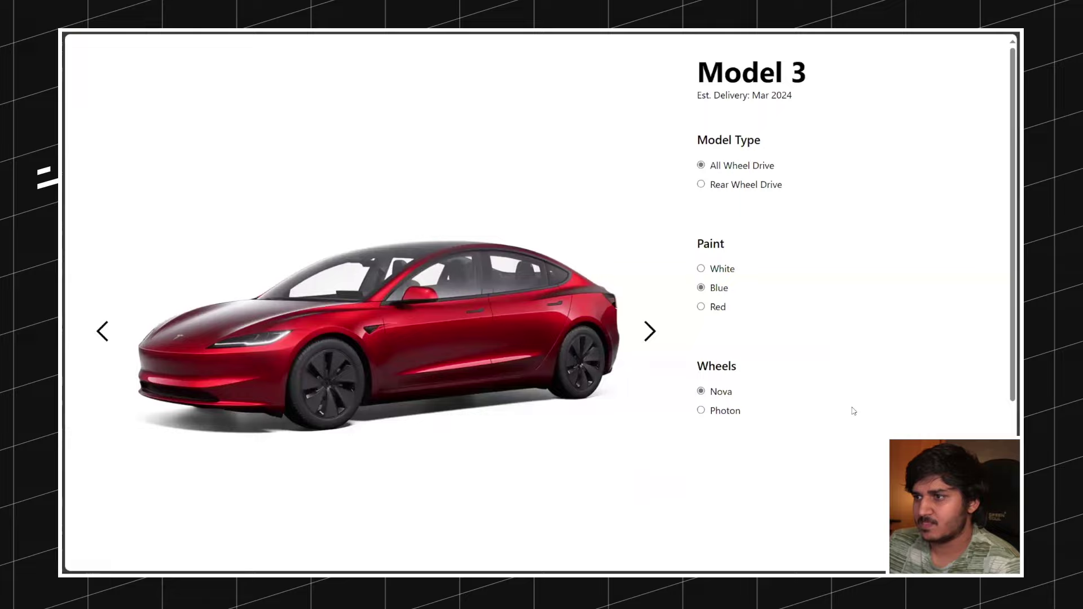
Step: Reload the published page with the developer console open and test the Rear Wheel Drive option against its log messages
right_click(853, 411)
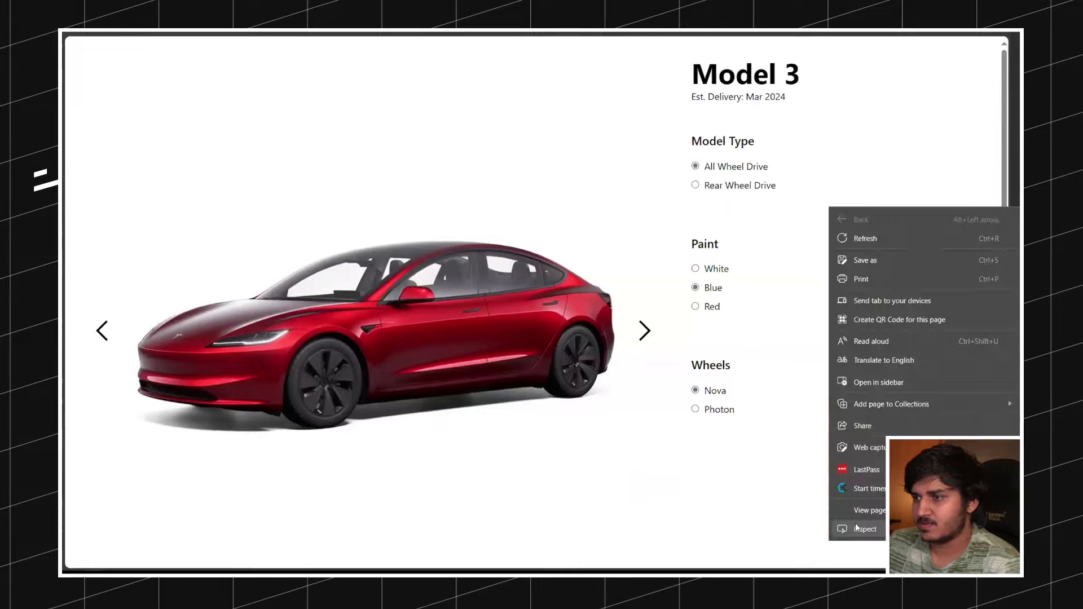
left_click(860, 566)
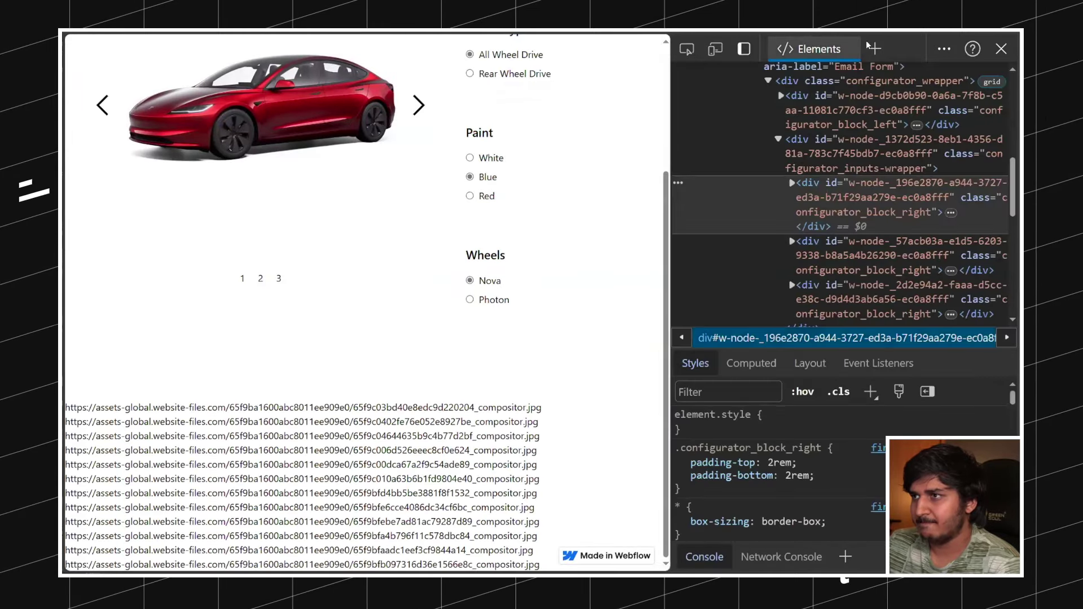
left_click(875, 49)
left_click(878, 118)
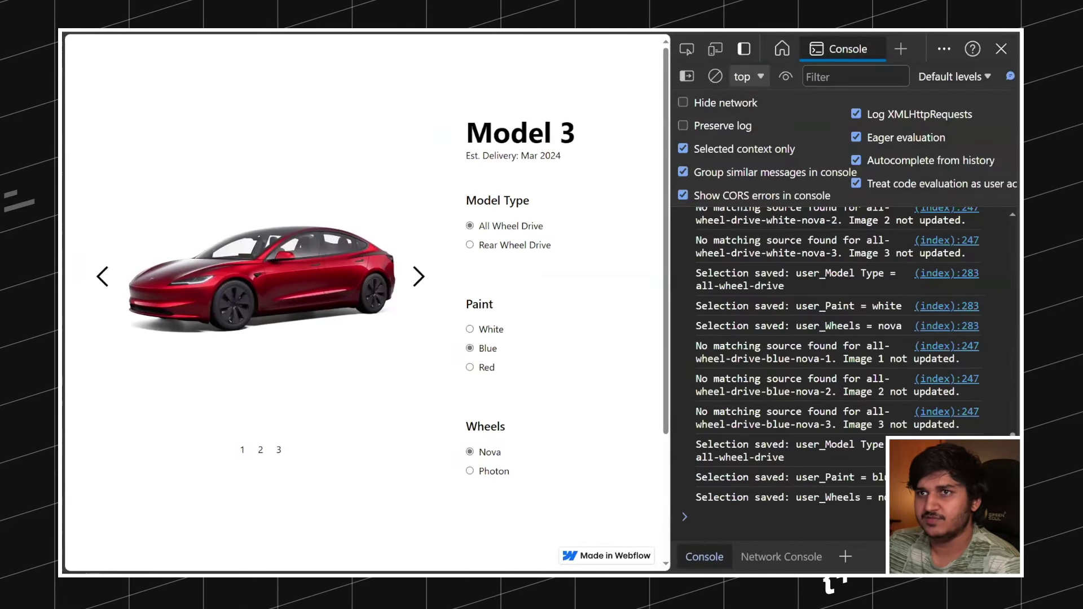
key("ctrl+r")
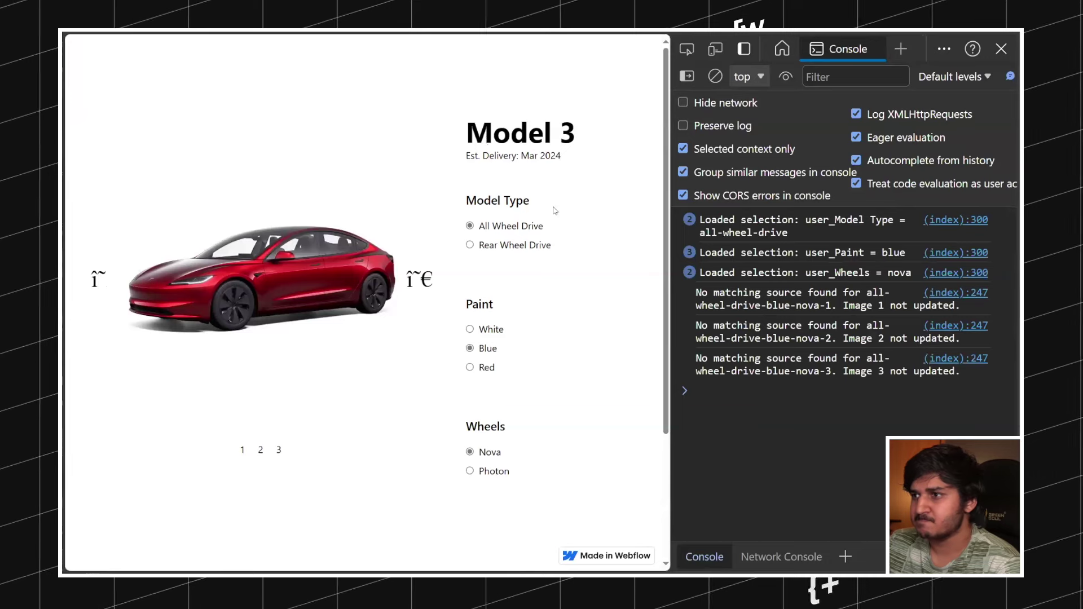
left_click(509, 244)
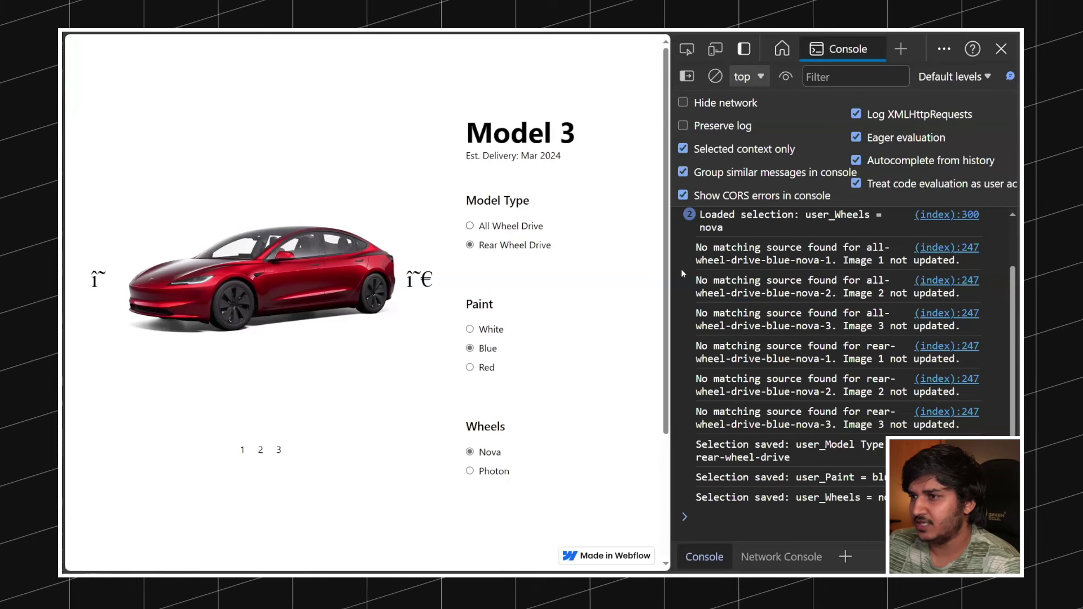
Step: Test the All Wheel Drive option on the published page and examine the model-type prefix in the console's image-matching messages
left_click_drag(699, 262, 715, 263)
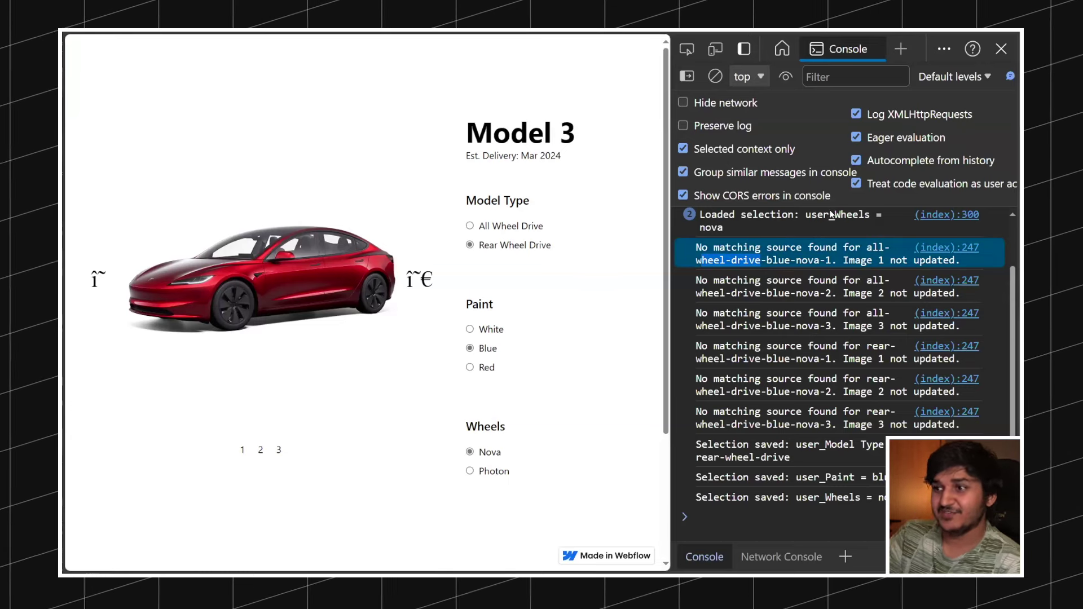
left_click(495, 227)
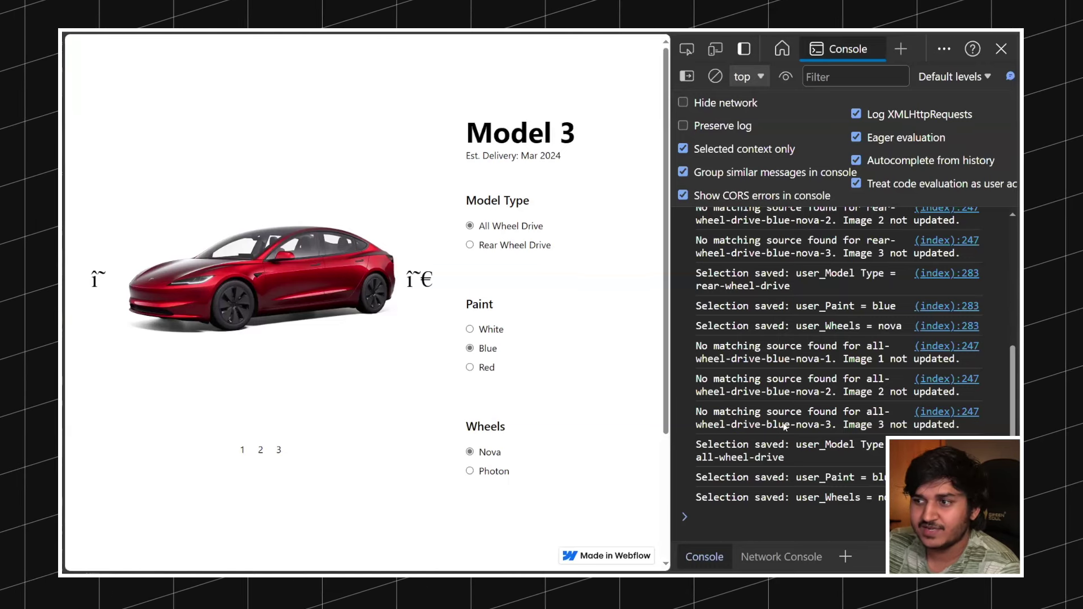
double_click(870, 416)
left_click_drag(762, 430, 864, 417)
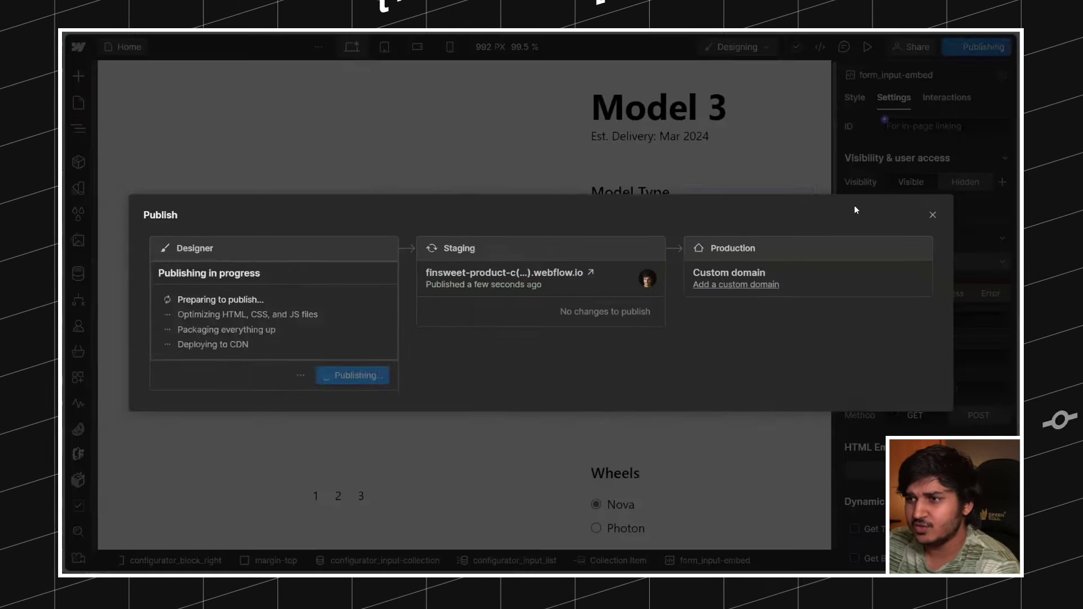
Step: Remove the fs-configurator-input="Model Type" attribute from the Model Type radio embed in the Designer and save the code
left_click(925, 239)
double_click(650, 228)
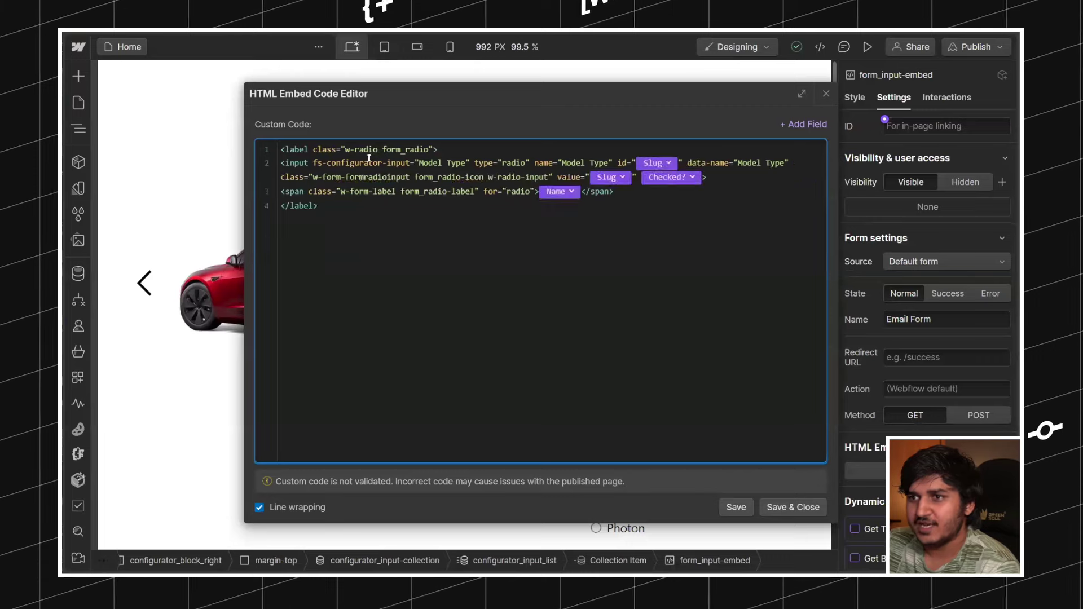
left_click_drag(314, 163, 470, 165)
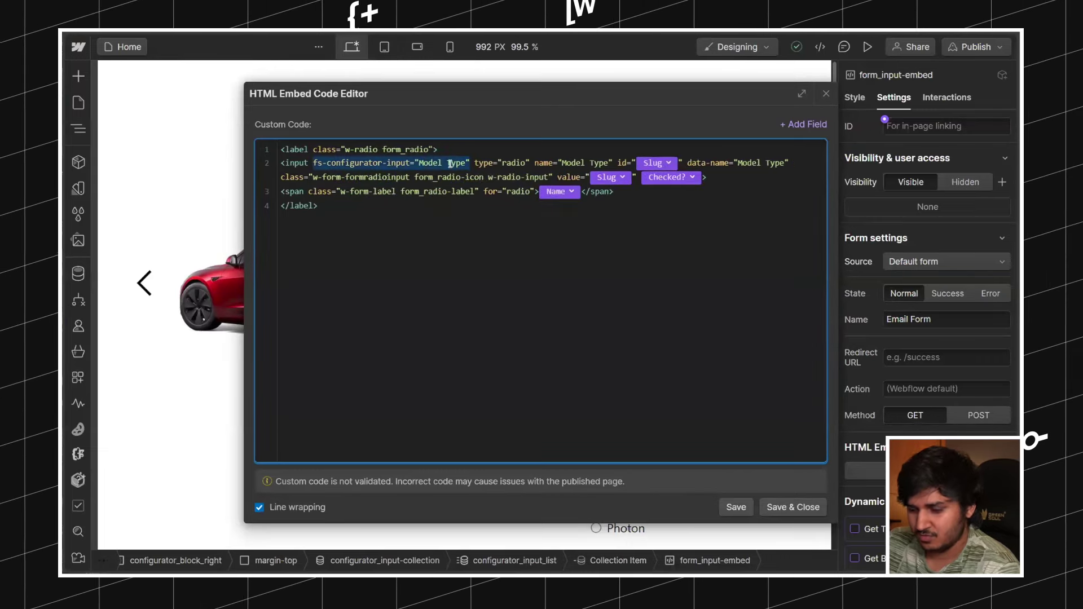
key("ctrl+x")
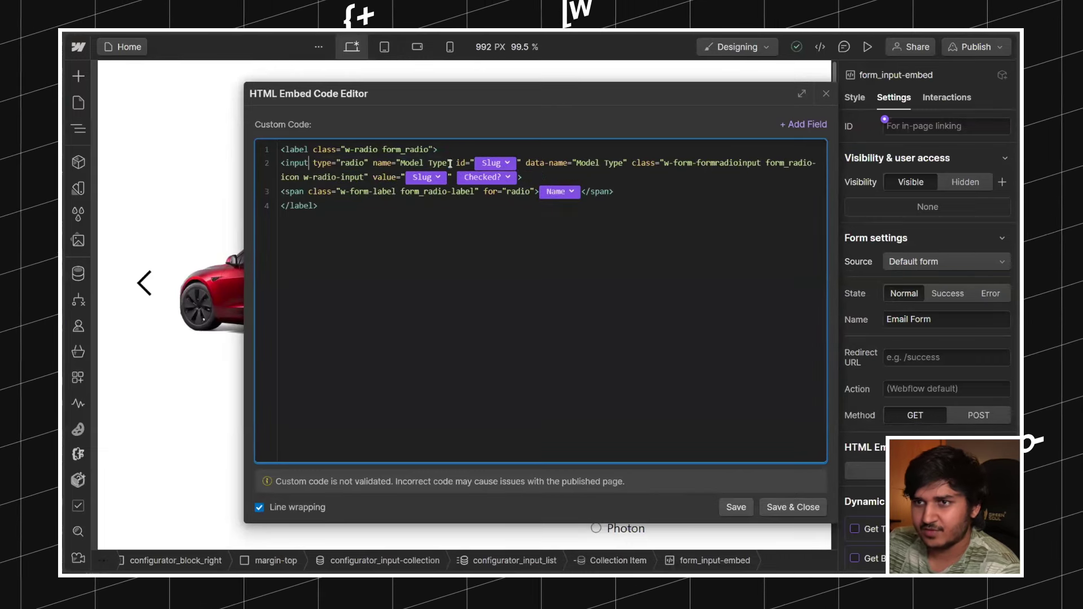
left_click(784, 508)
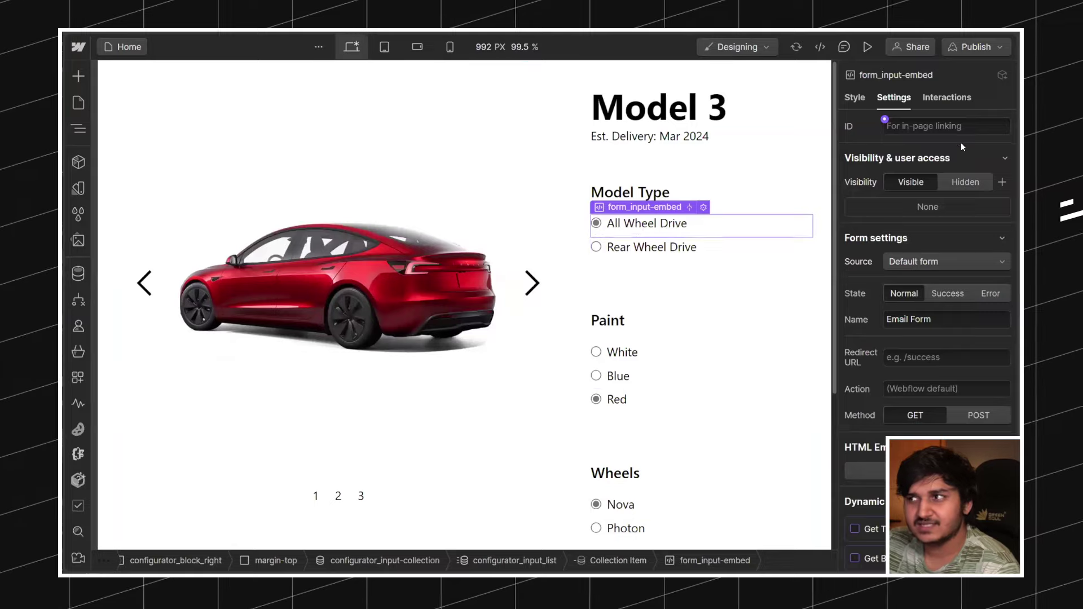
Step: Publish the site to staging and recheck the Model Type radio embed's code without changing it
left_click(976, 47)
key("Return")
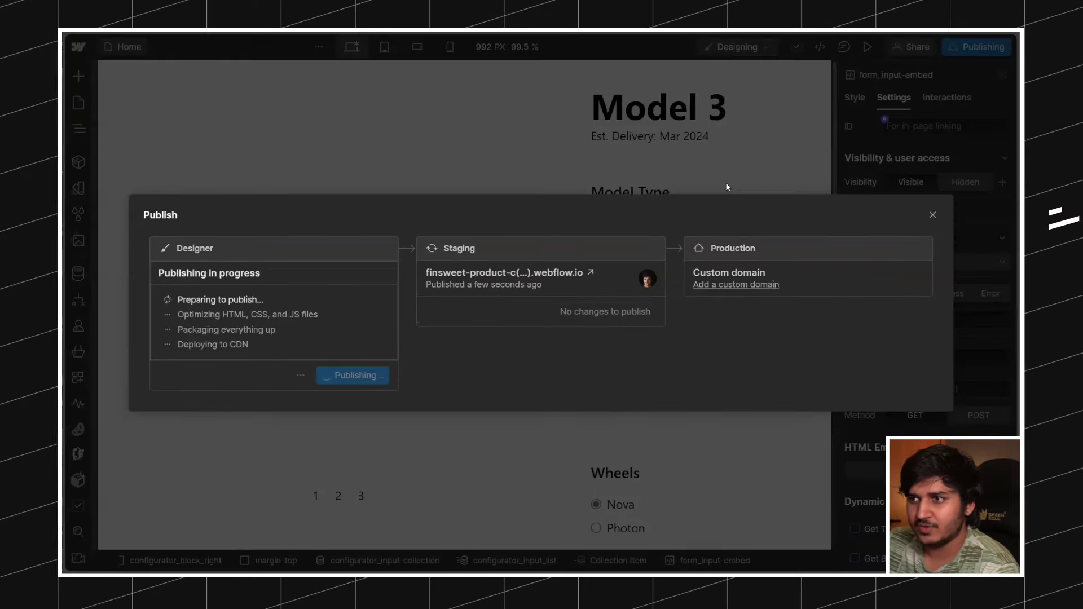
left_click(662, 166)
double_click(630, 226)
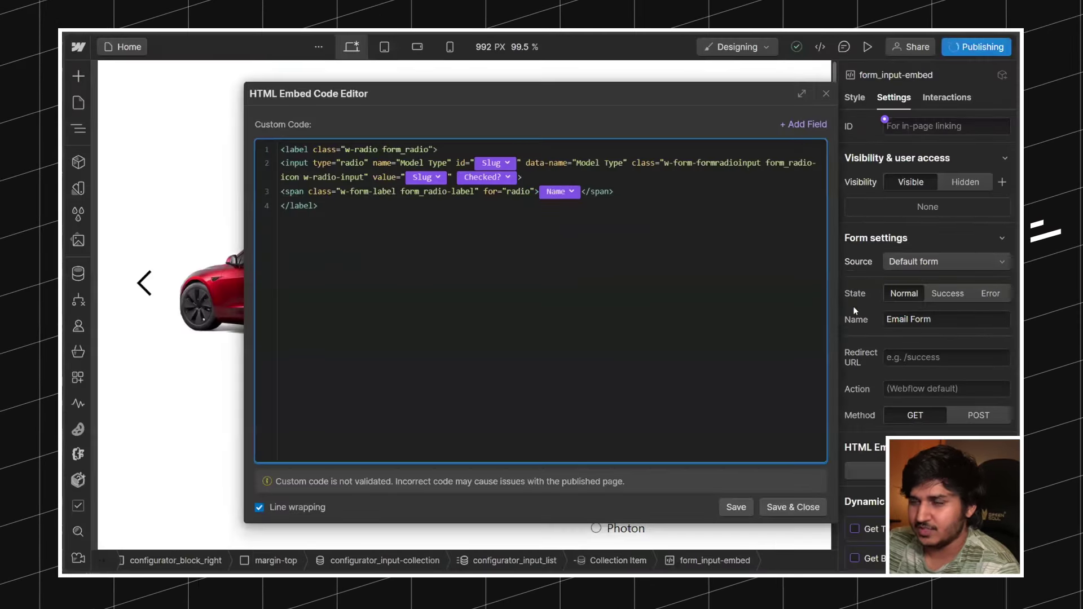
left_click(824, 94)
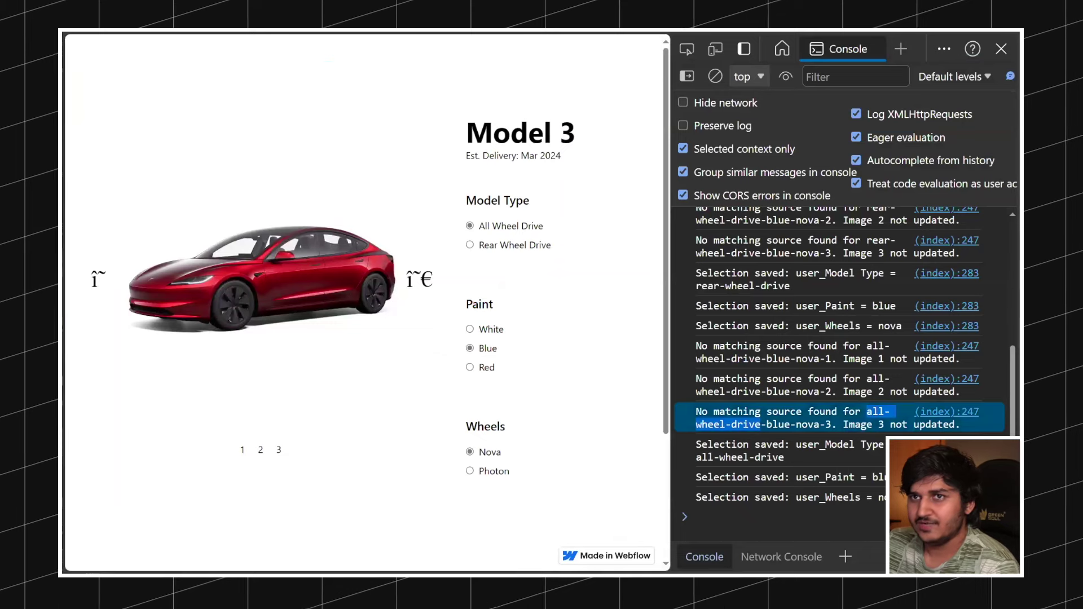
Step: Choose the Red paint on the published page and inspect the site's saved selections in local storage
left_click(470, 367)
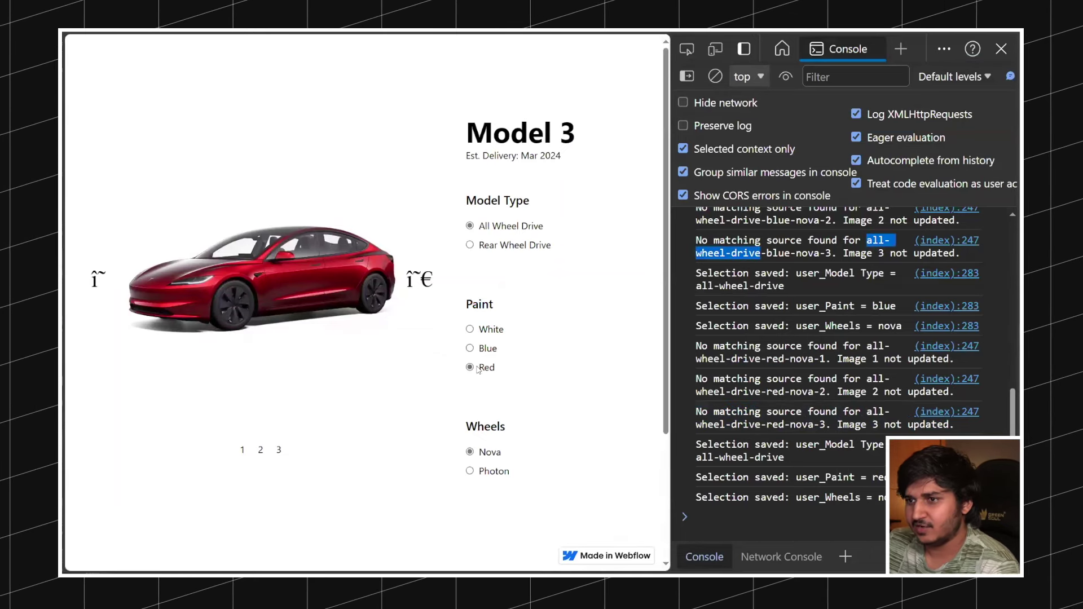
left_click(477, 369)
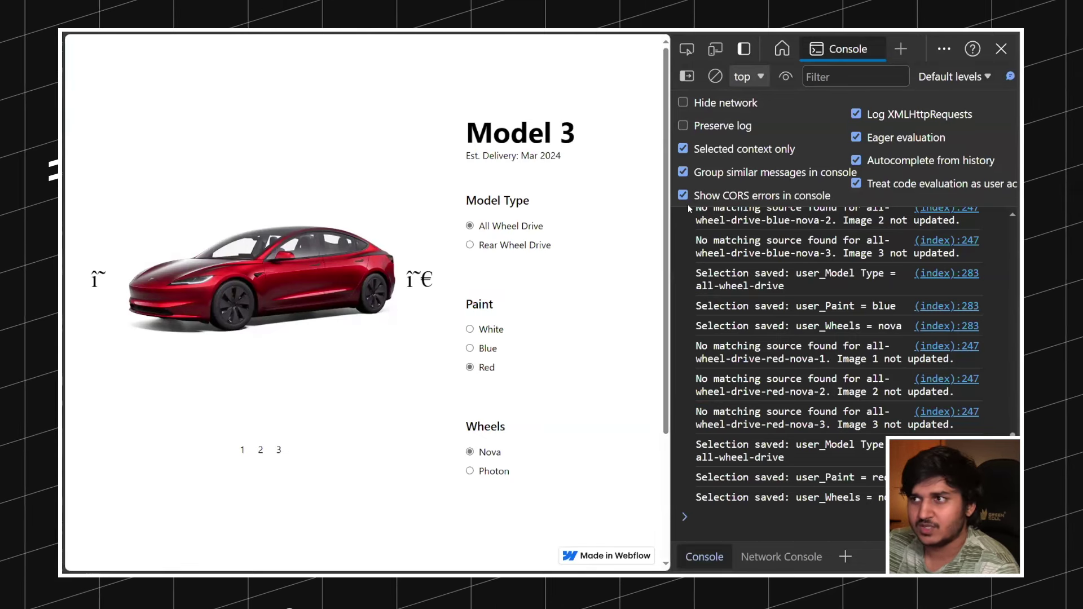
left_click(900, 48)
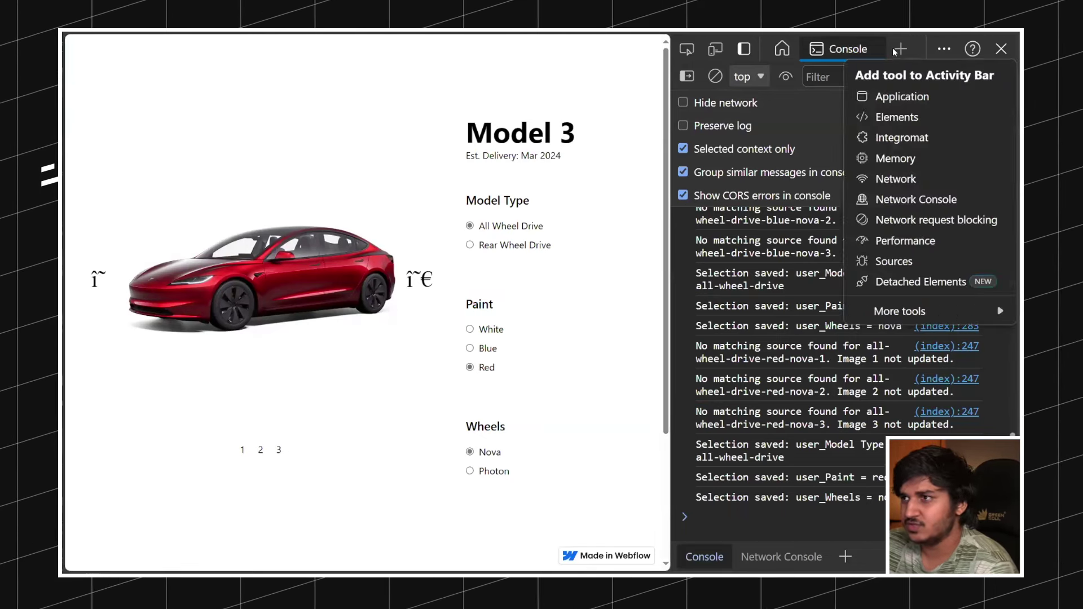
left_click(904, 96)
left_click(733, 210)
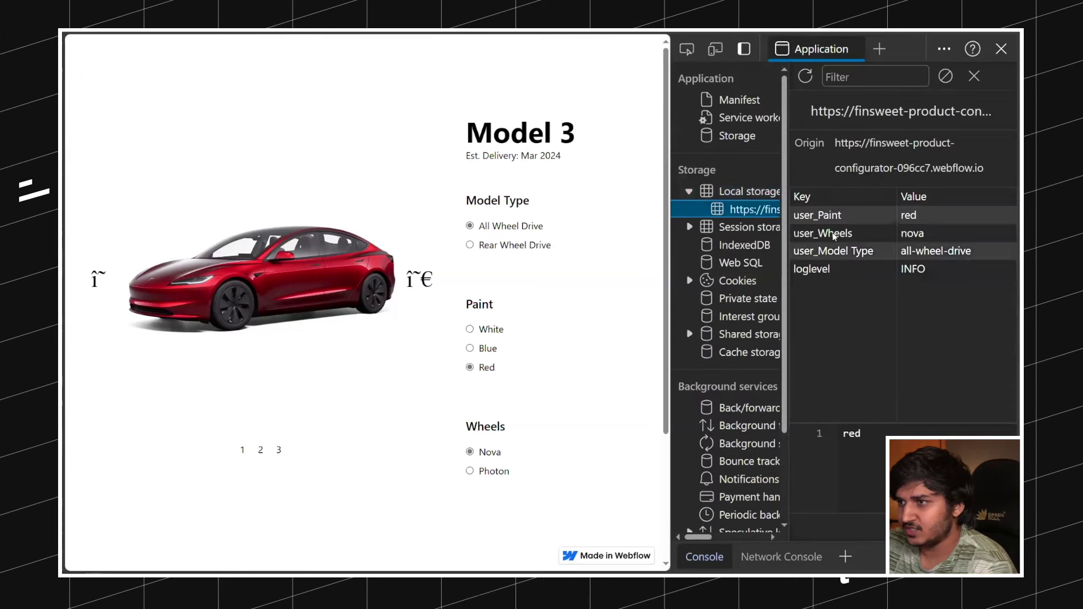
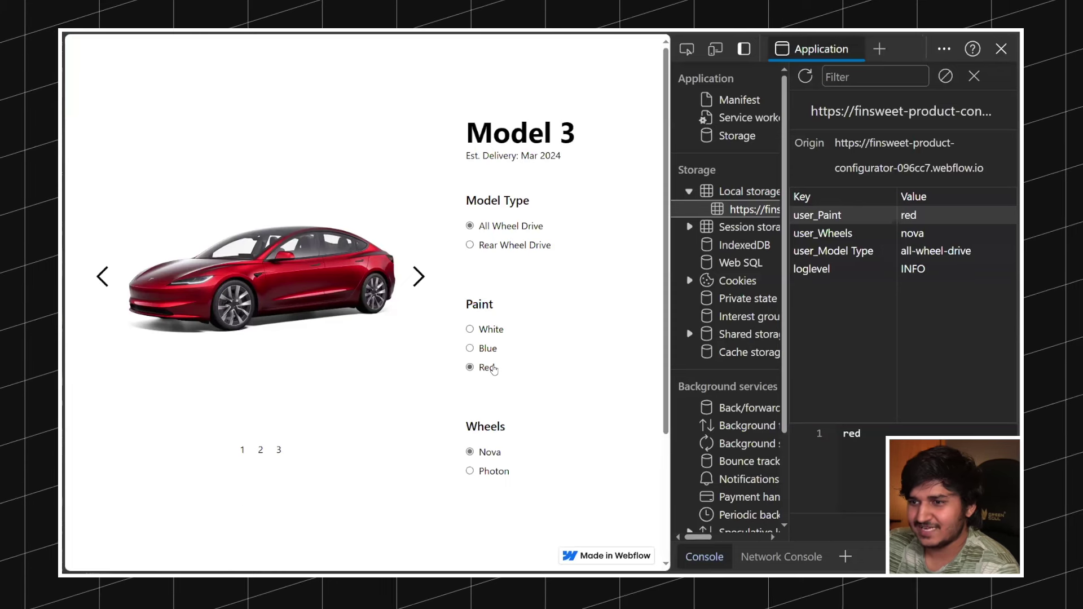
Step: Switch the wheels repeatedly between Nova and Photon on the published page to test the image swapping
left_click(713, 413)
left_click(714, 395)
left_click(714, 410)
left_click(714, 395)
left_click(714, 407)
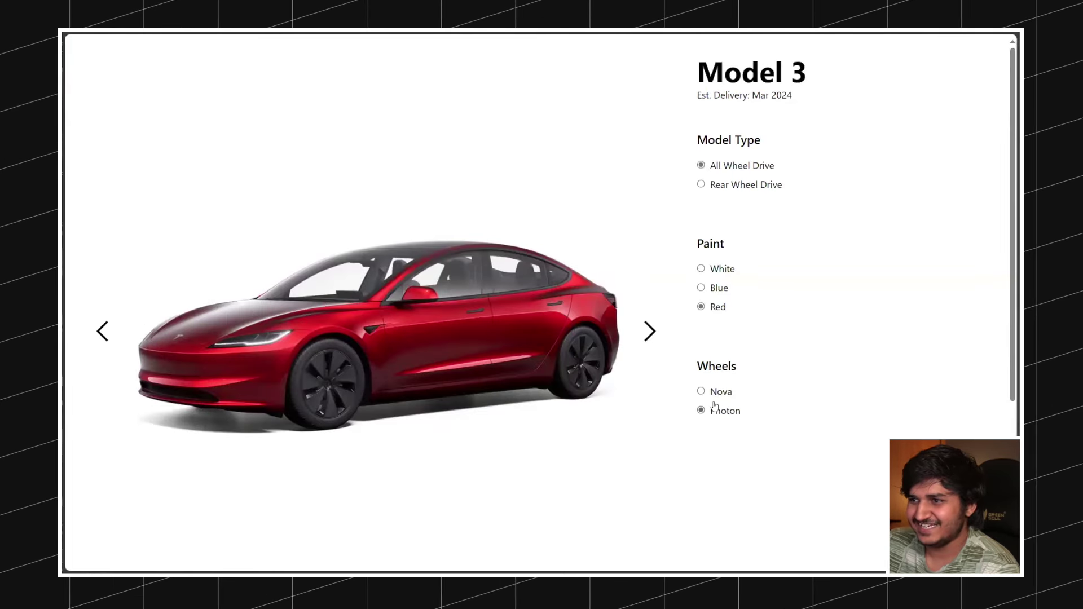
left_click(714, 394)
left_click(714, 410)
left_click(713, 394)
left_click(714, 411)
left_click(711, 393)
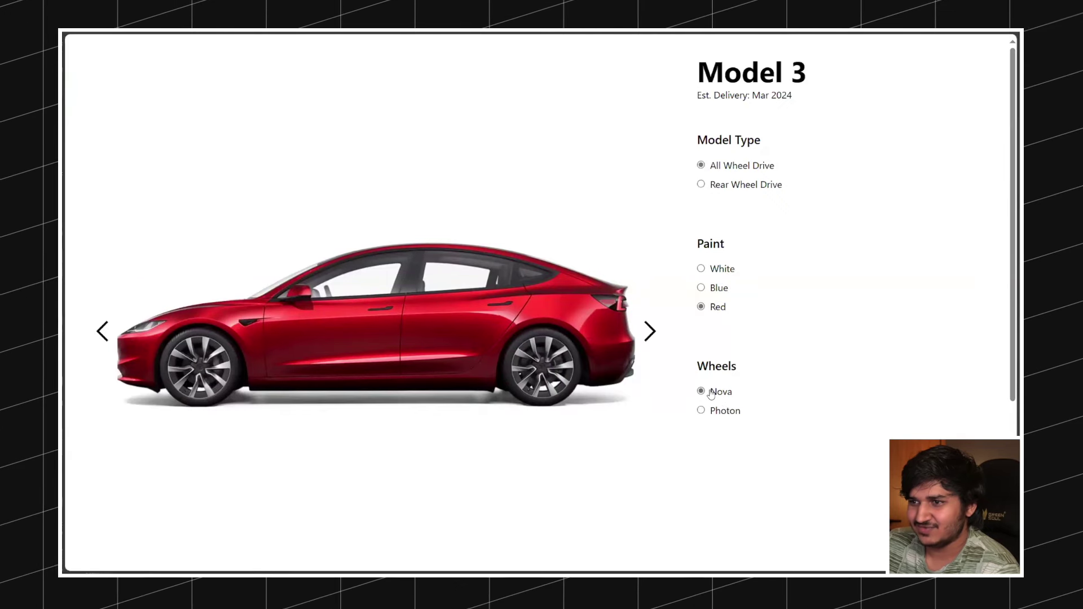
Step: Test the Blue and White paints with Nova wheels and page through the slider's views in both directions
left_click(652, 336)
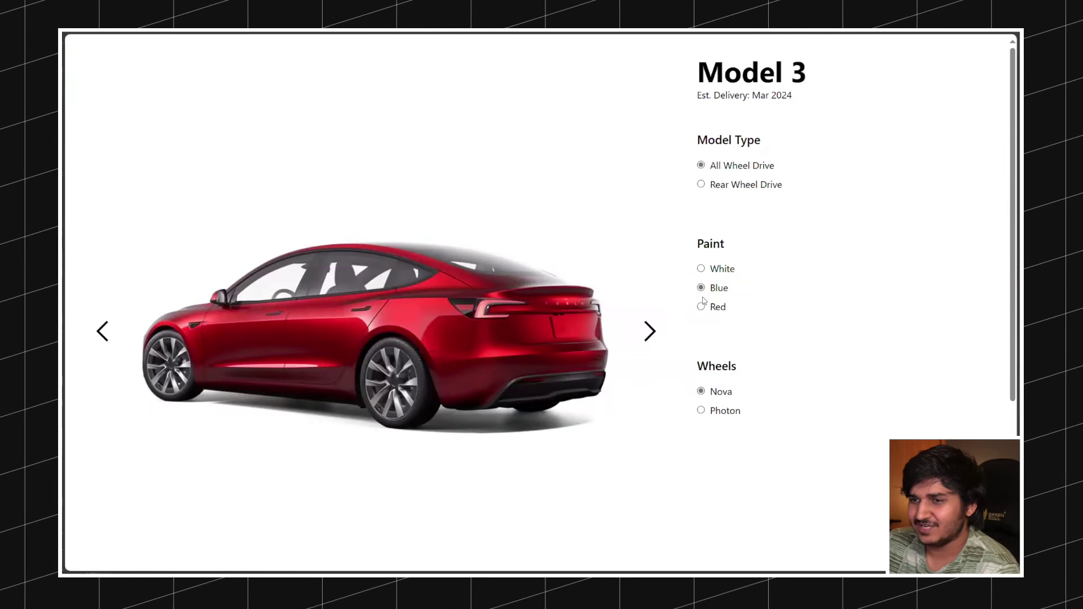
left_click(103, 333)
left_click(102, 333)
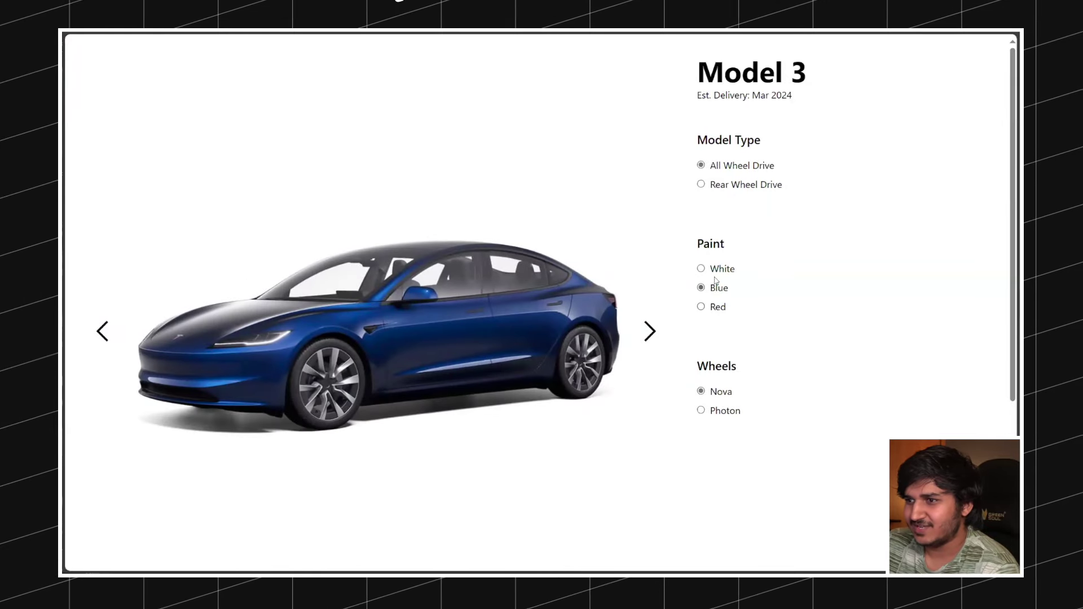
left_click(713, 396)
left_click(717, 269)
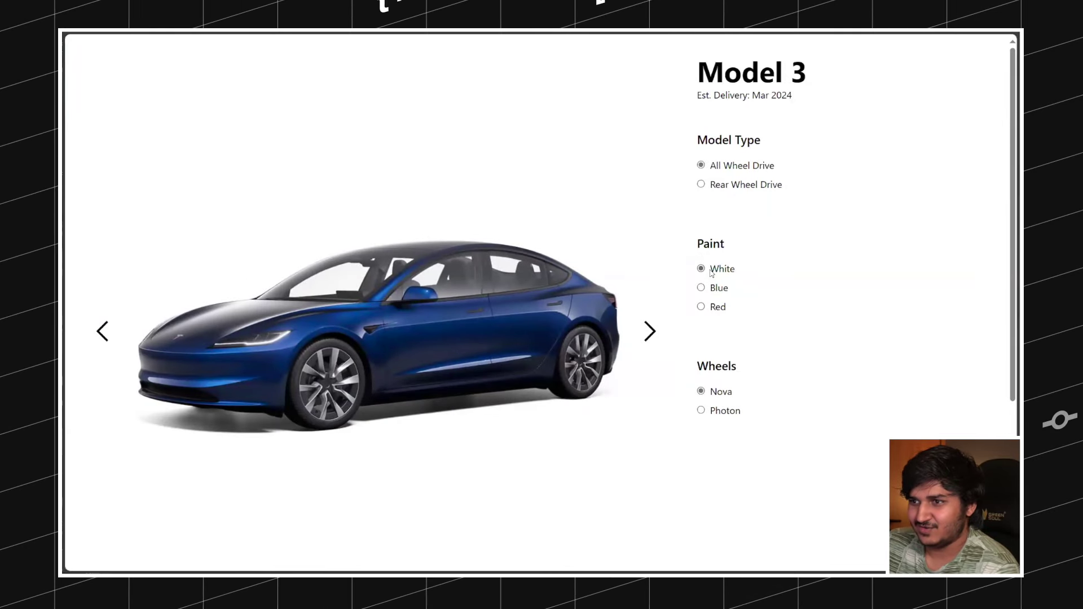
left_click(648, 331)
left_click(649, 331)
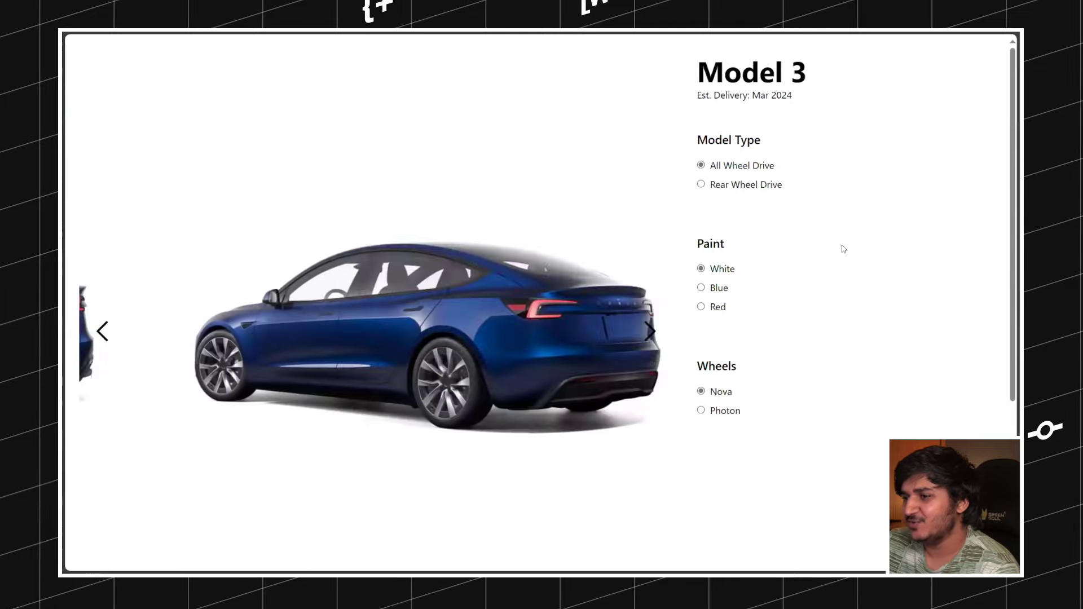
Step: Examine the console messages while reselecting the Blue and White paints, and close the developer tools
right_click(829, 239)
left_click(857, 564)
left_click(880, 46)
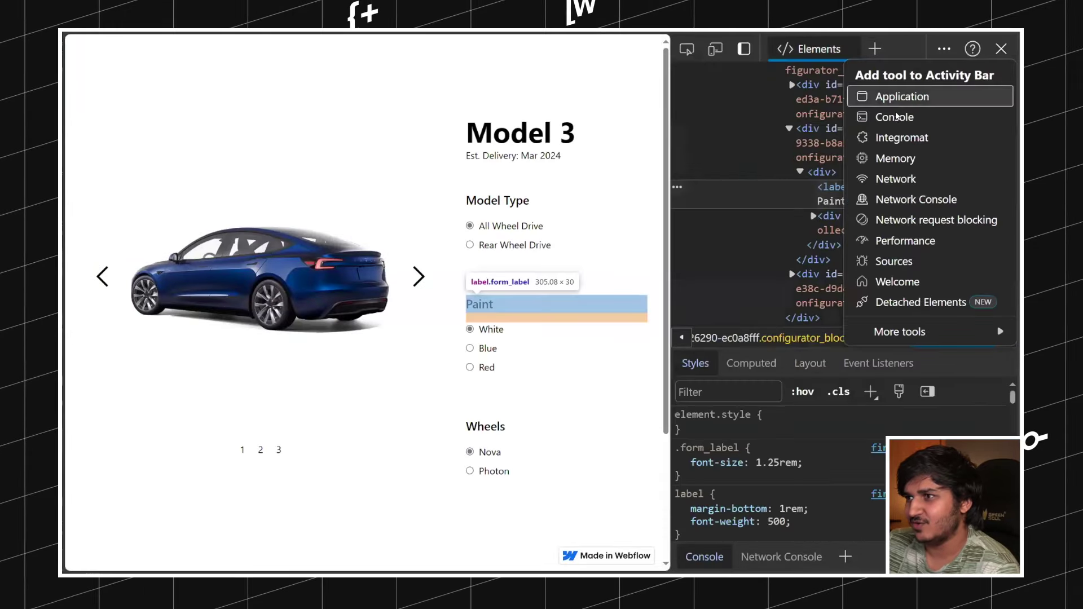
left_click(897, 116)
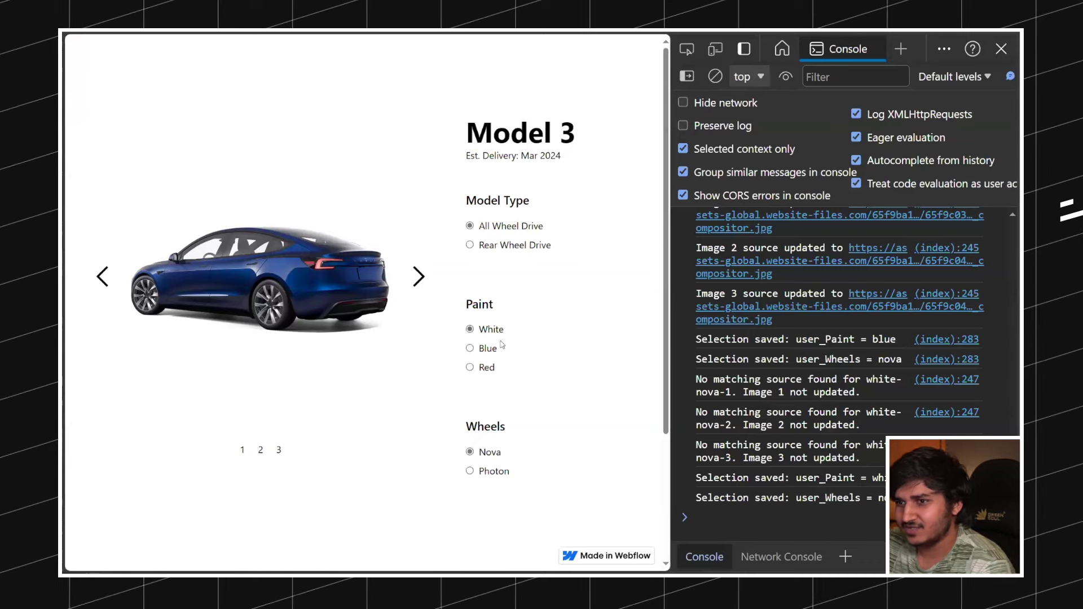
left_click(481, 348)
left_click(478, 331)
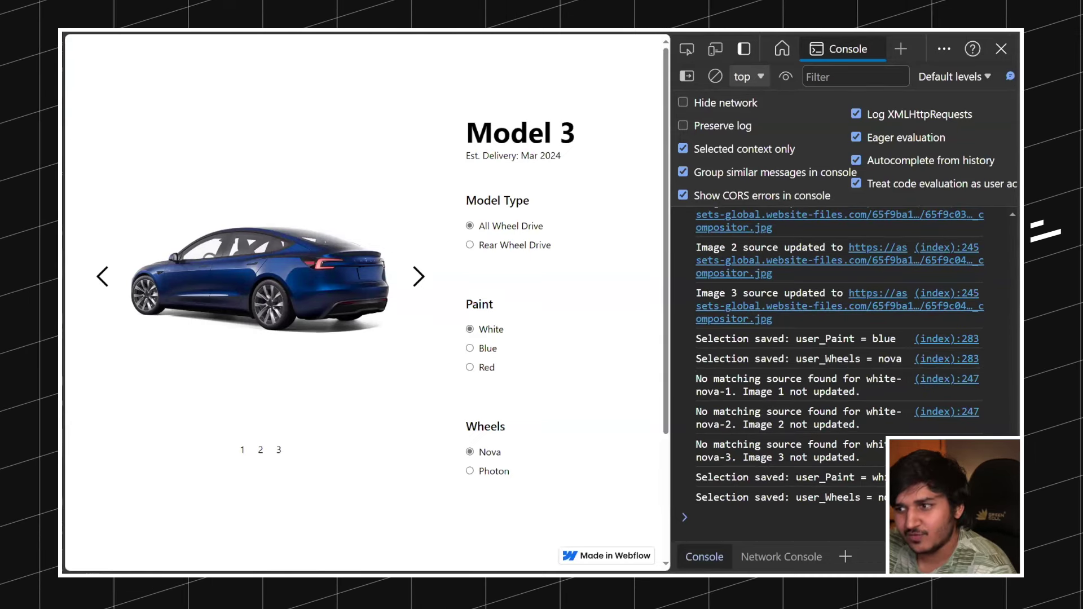
left_click(1001, 50)
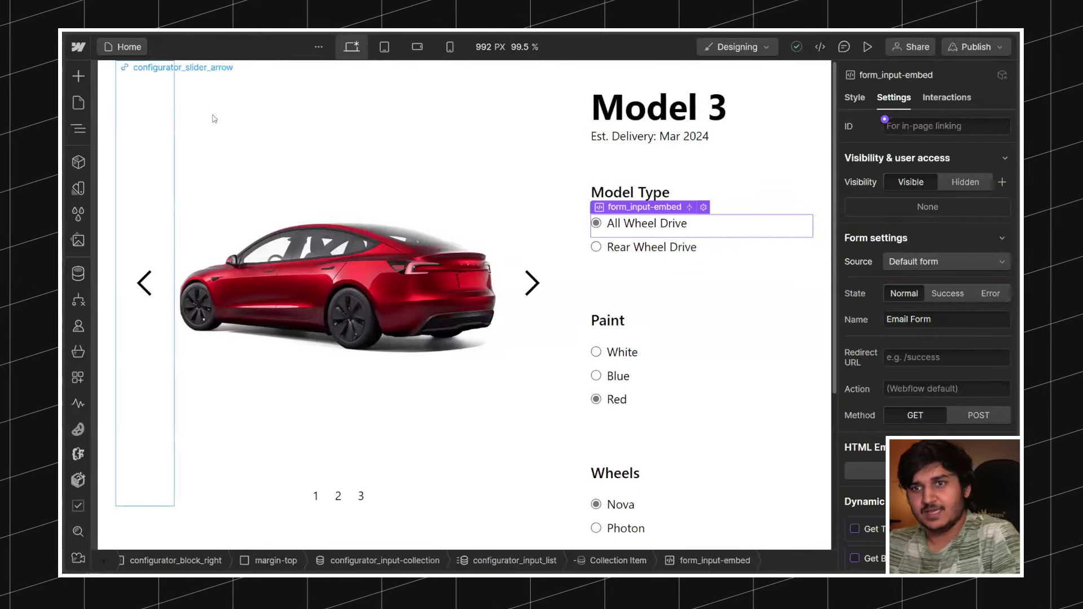
Step: Check the CMS collections in the Designer and open the White Nova and White Photon items in Tesla Combinations
left_click(79, 273)
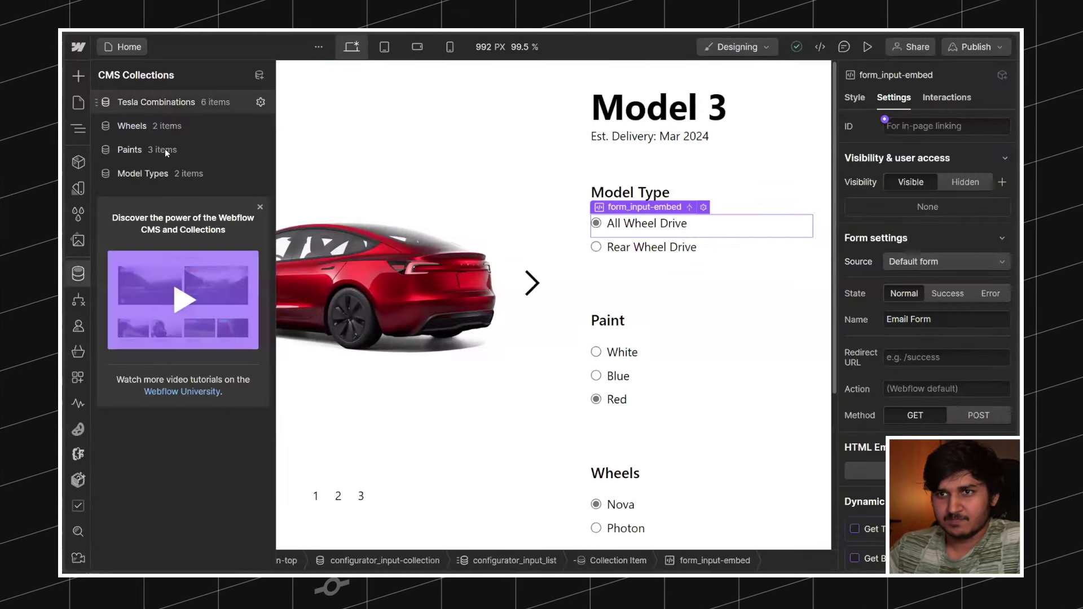
left_click(157, 122)
left_click(159, 150)
left_click(158, 171)
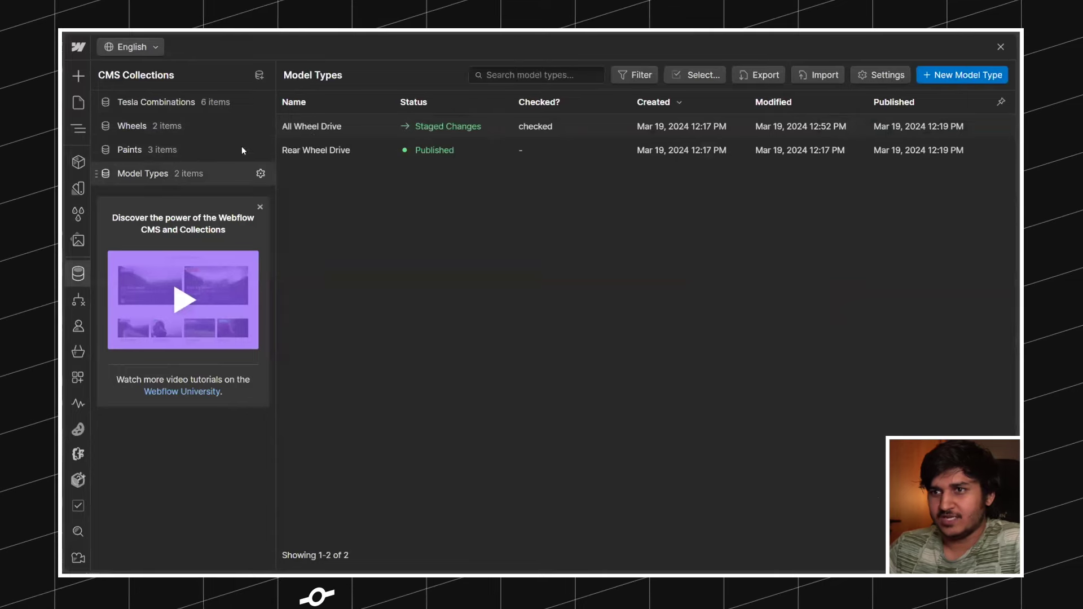
left_click(208, 109)
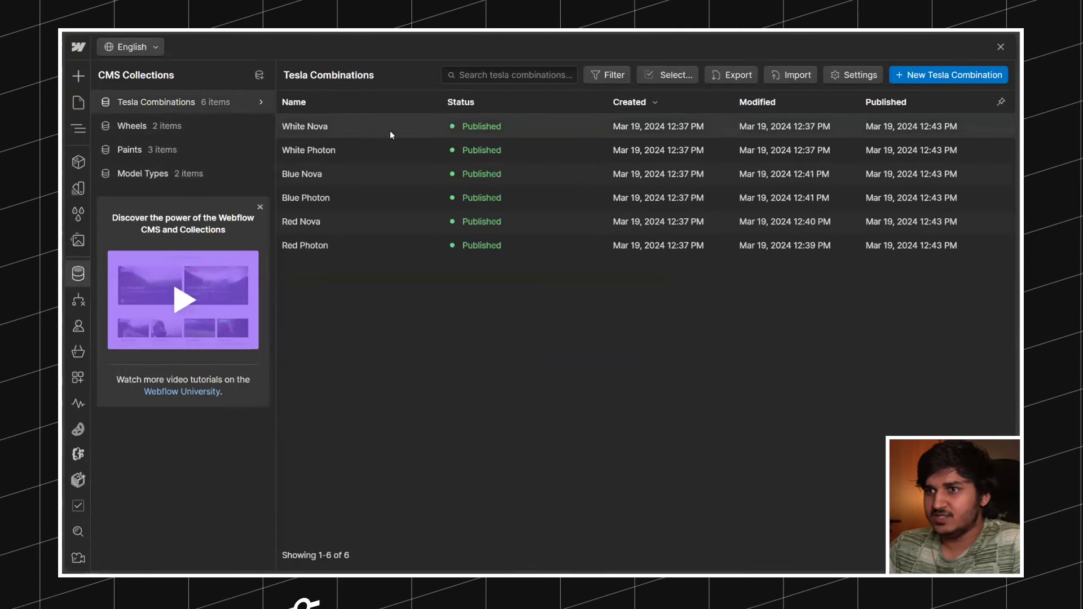
left_click(391, 130)
left_click(360, 150)
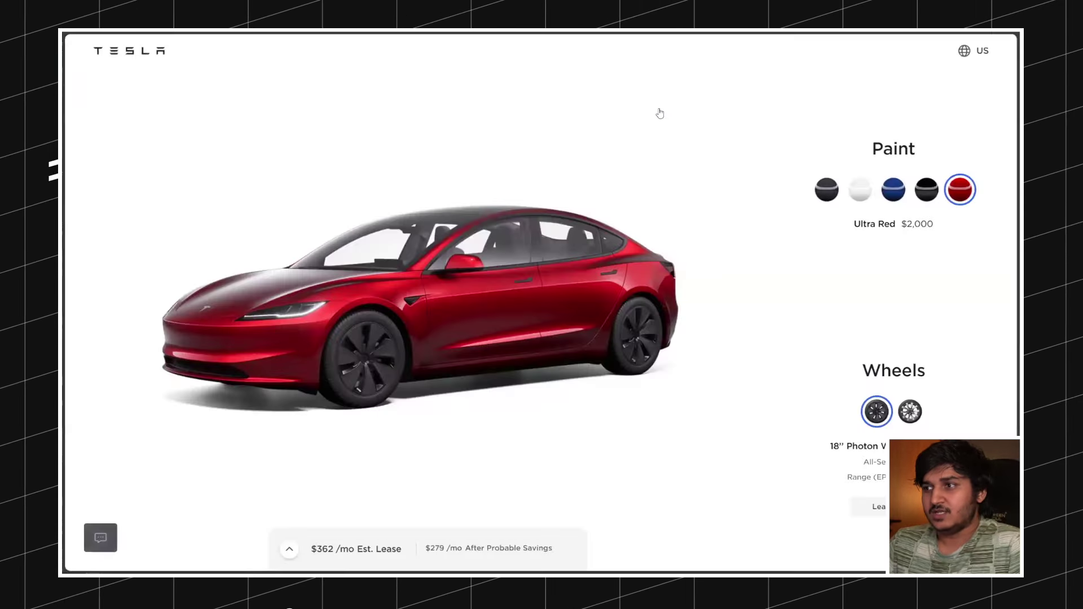
Step: Collect the Pearl White Multi-Coat views with Photon wheels from Tesla's configurator and upload them as Image 1, 2 and 3 of White Photon
left_click(858, 198)
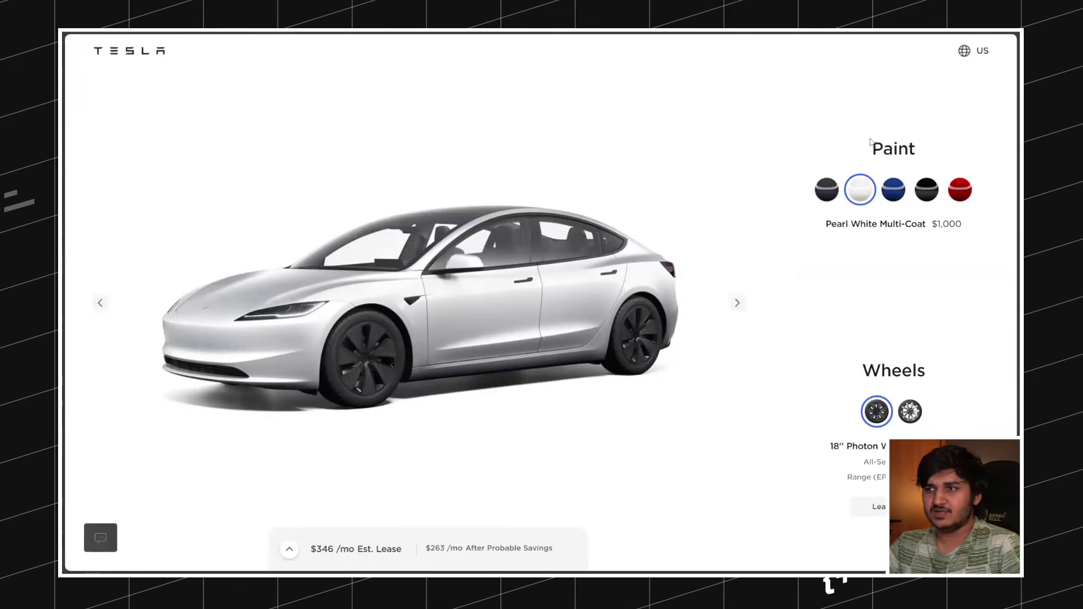
left_click(733, 304)
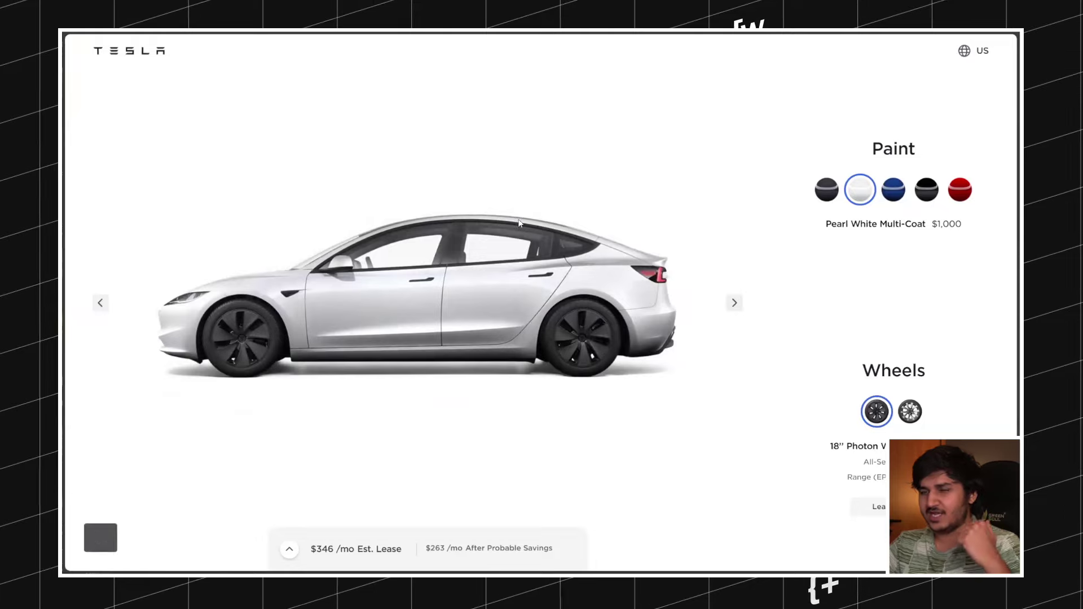
right_click(409, 214)
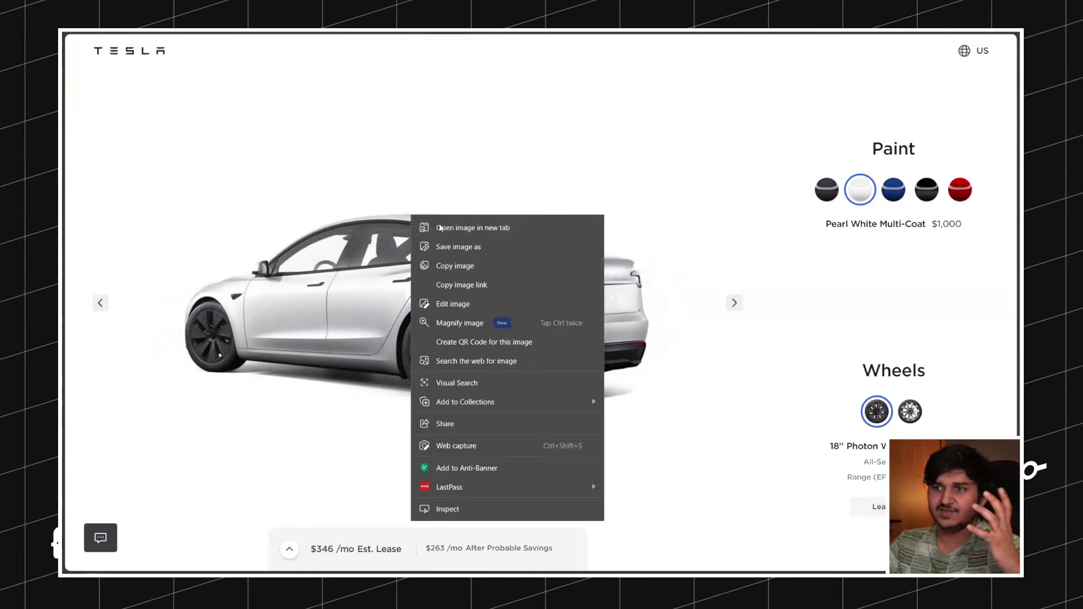
left_click(734, 302)
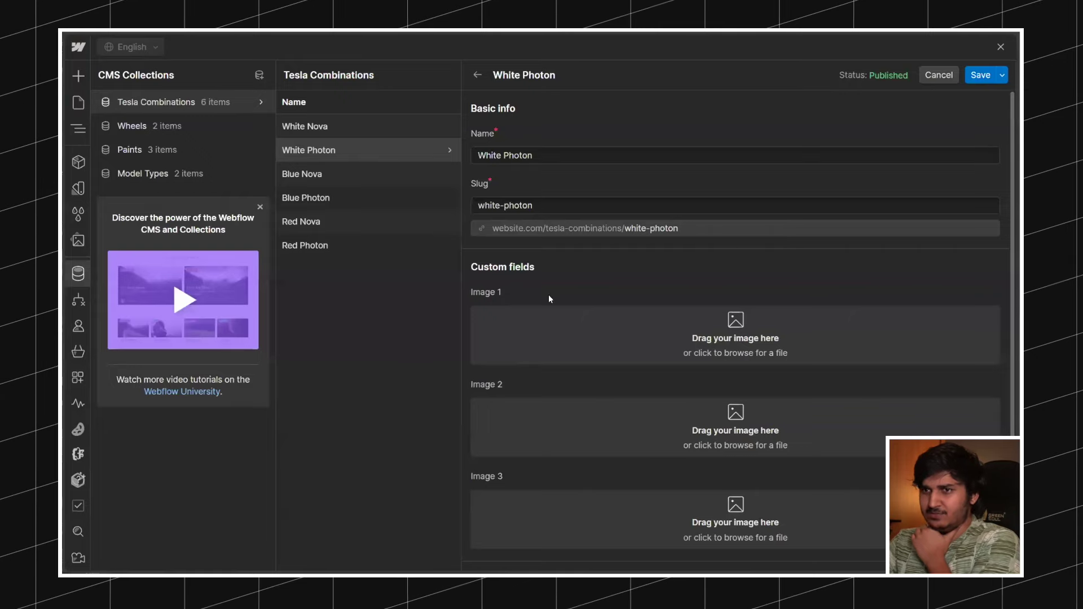
left_click_drag(549, 300, 553, 327)
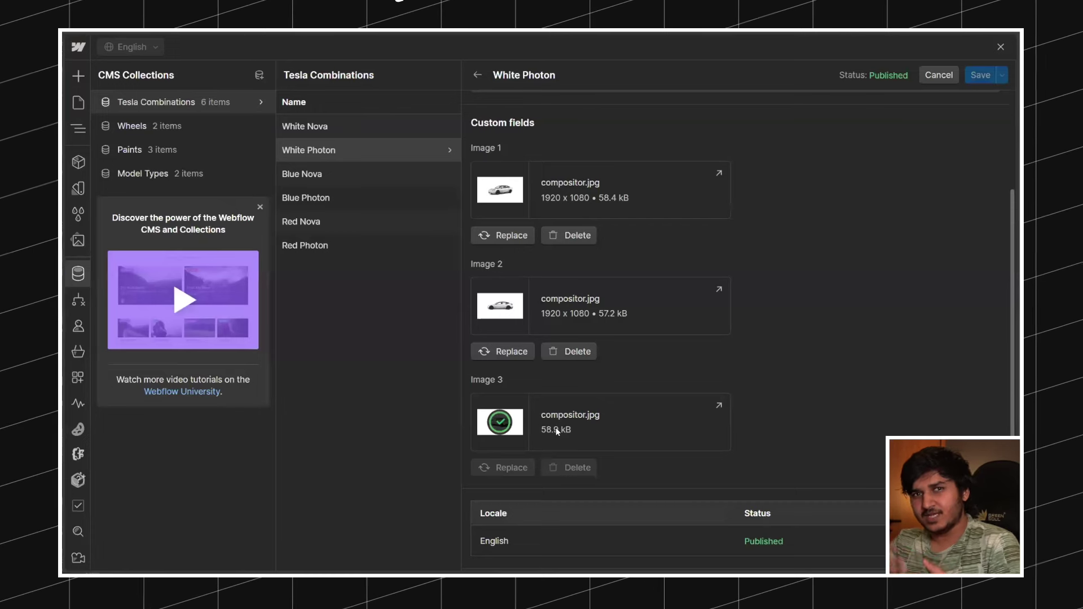
scroll(637, 396, "down", 2)
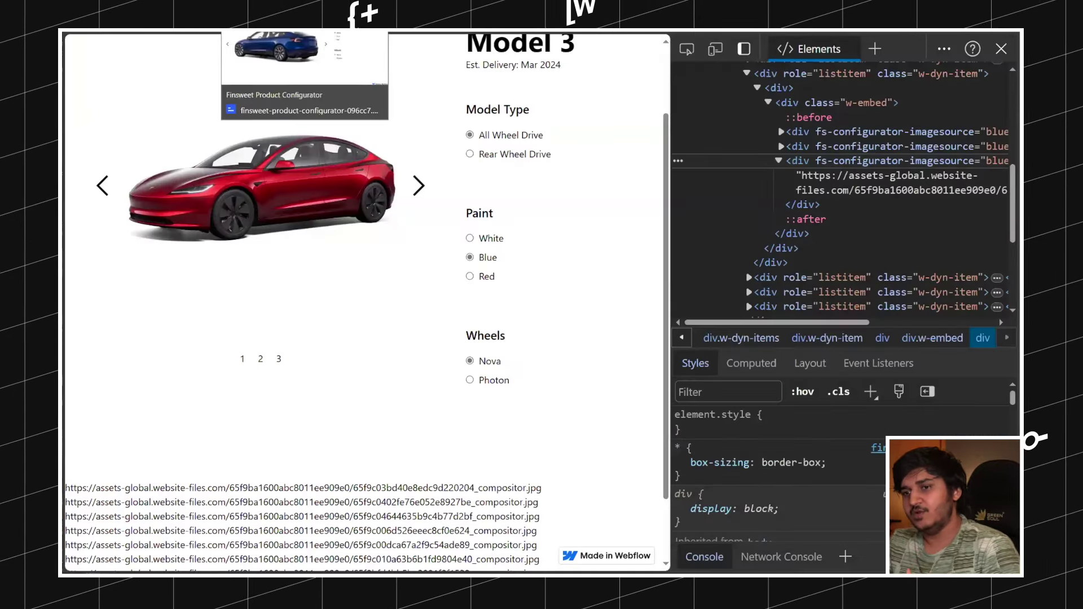
Step: Examine the list of compositor image URLs beneath the published configurator, highlighting the first URL
scroll(367, 375, "down", 2)
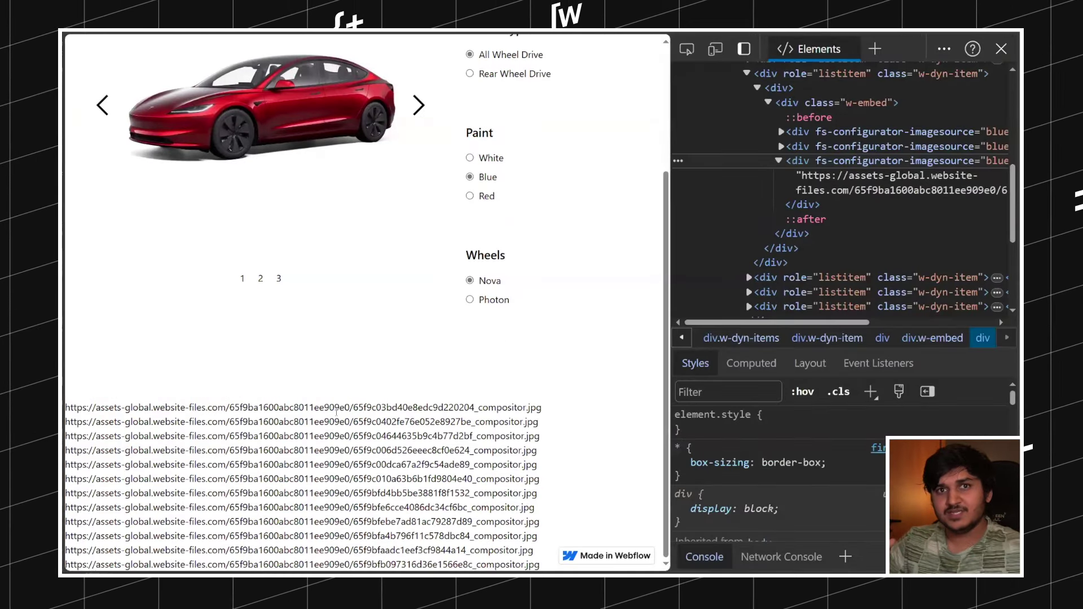
triple_click(367, 406)
left_click(569, 410)
left_click_drag(542, 407, 294, 407)
scroll(294, 282, "up", 4)
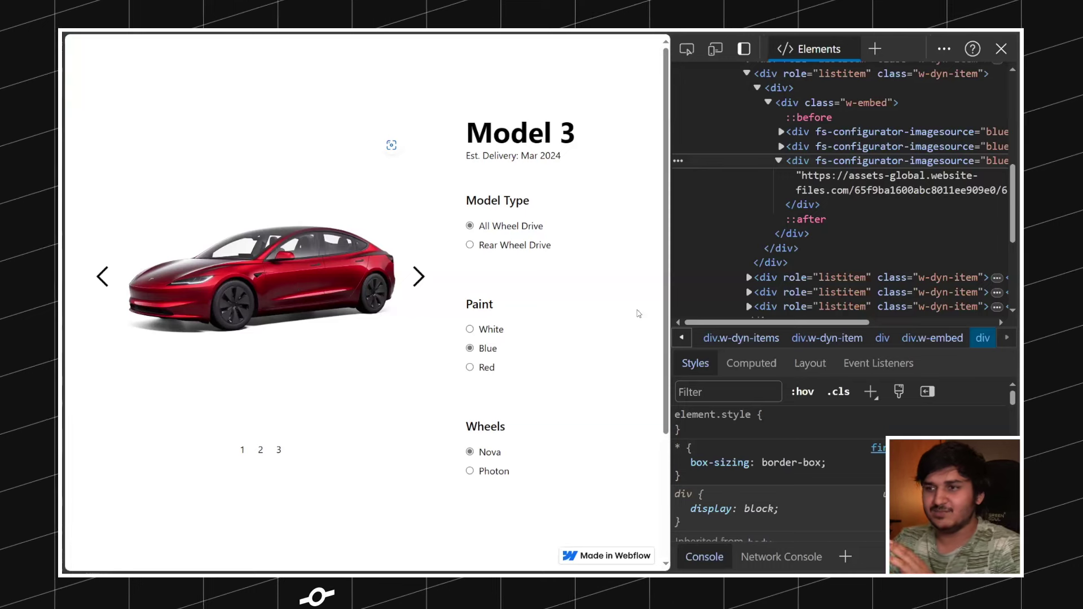
scroll(587, 249, "down", 2)
scroll(532, 251, "up", 2)
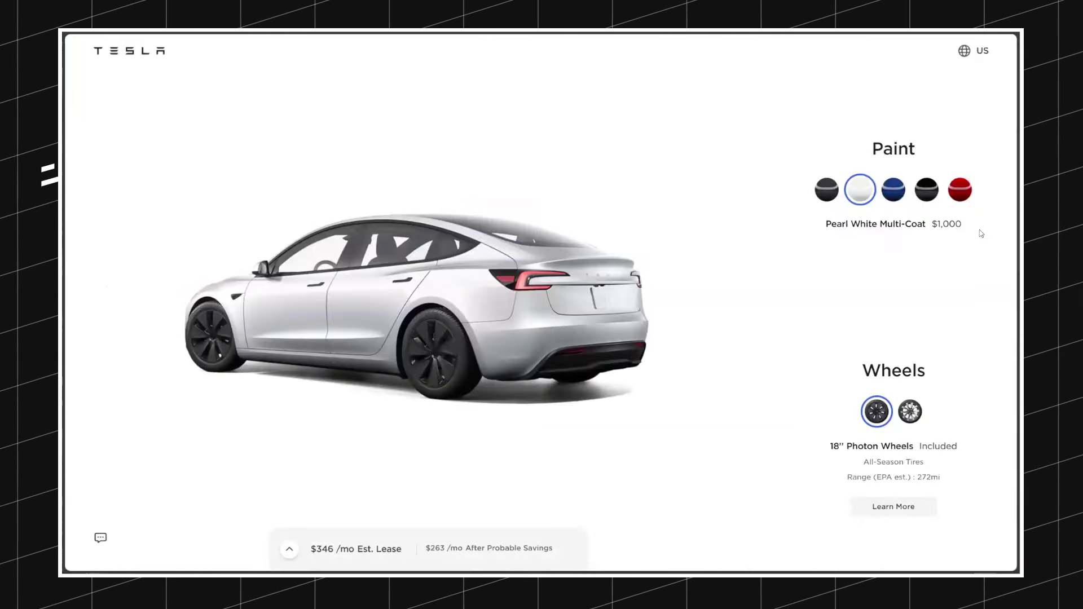
Step: Compare the Black and the Black and White interiors in Tesla's configurator, and return to the paint choices to view Deep Blue Metallic
scroll(980, 233, "down", 4)
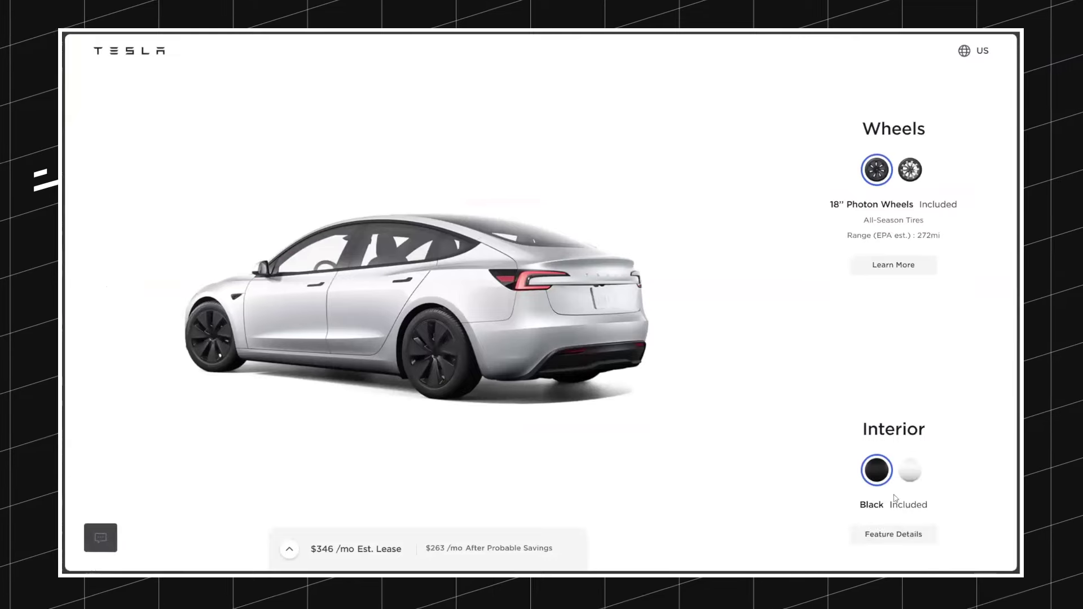
left_click(910, 467)
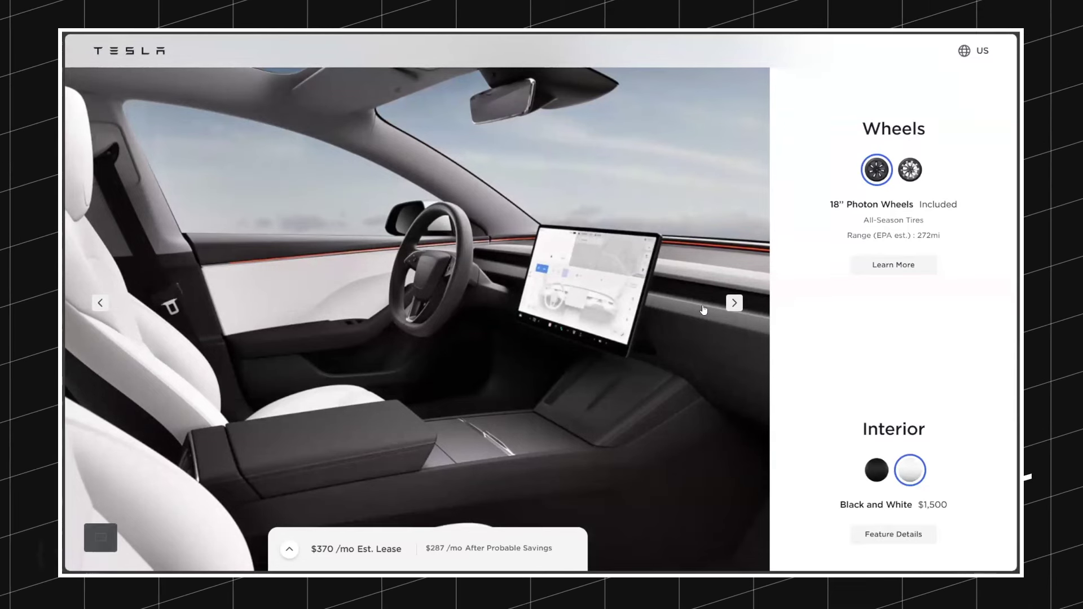
left_click(876, 470)
left_click(874, 470)
scroll(887, 216, "up", 5)
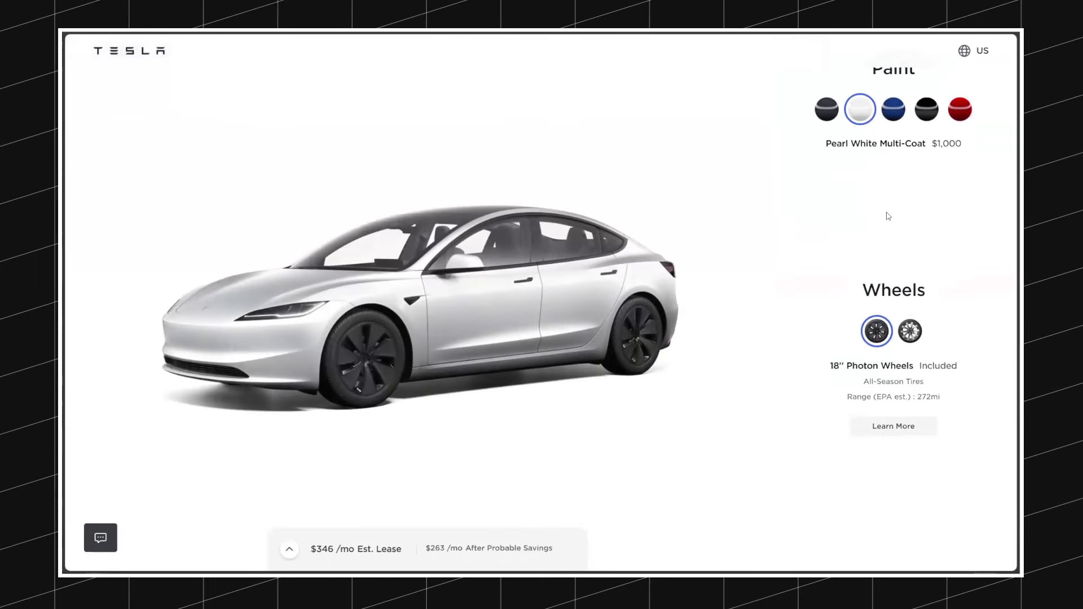
scroll(897, 117, "up", 2)
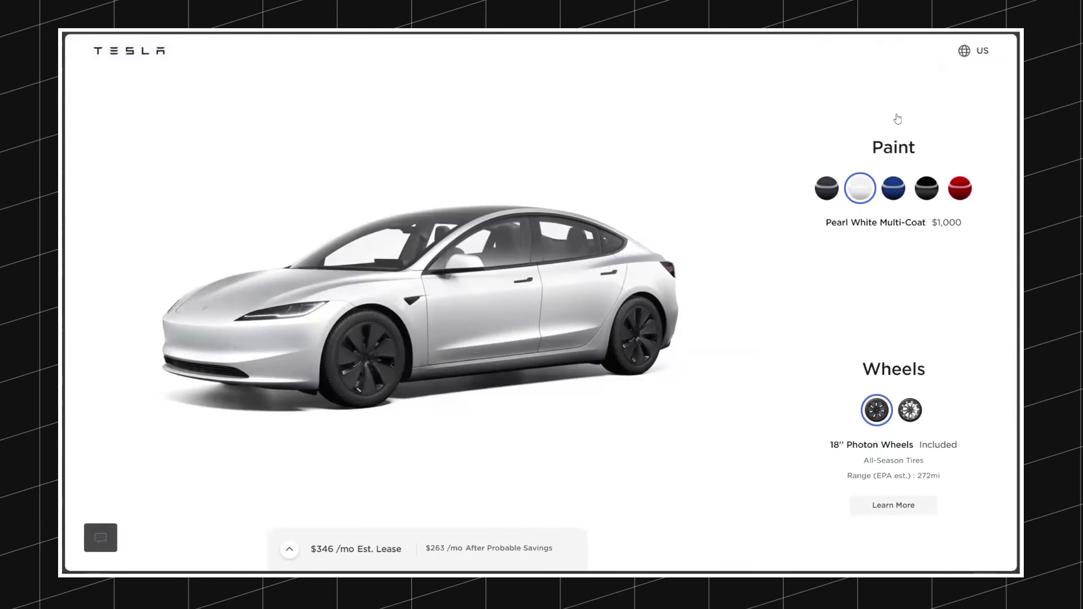
scroll(896, 118, "down", 6)
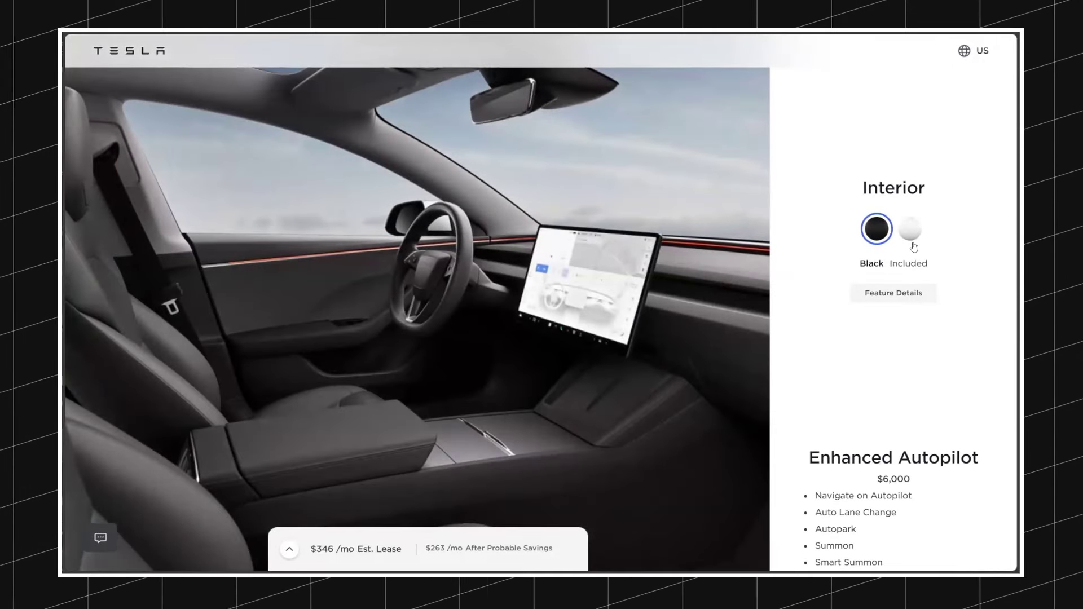
left_click(908, 231)
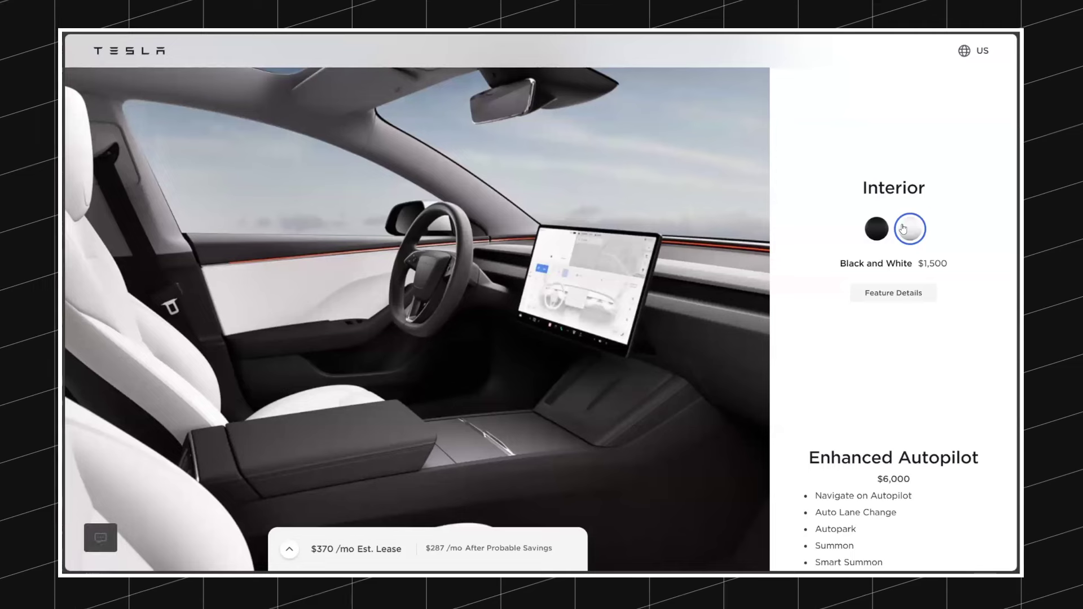
left_click(876, 227)
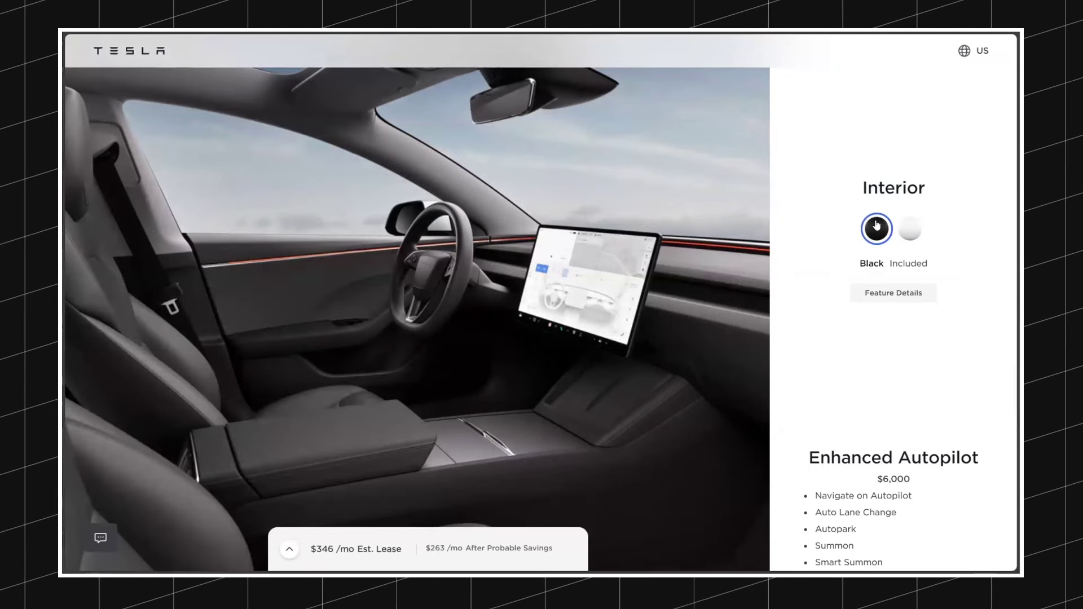
scroll(876, 226, "up", 5)
left_click(887, 194)
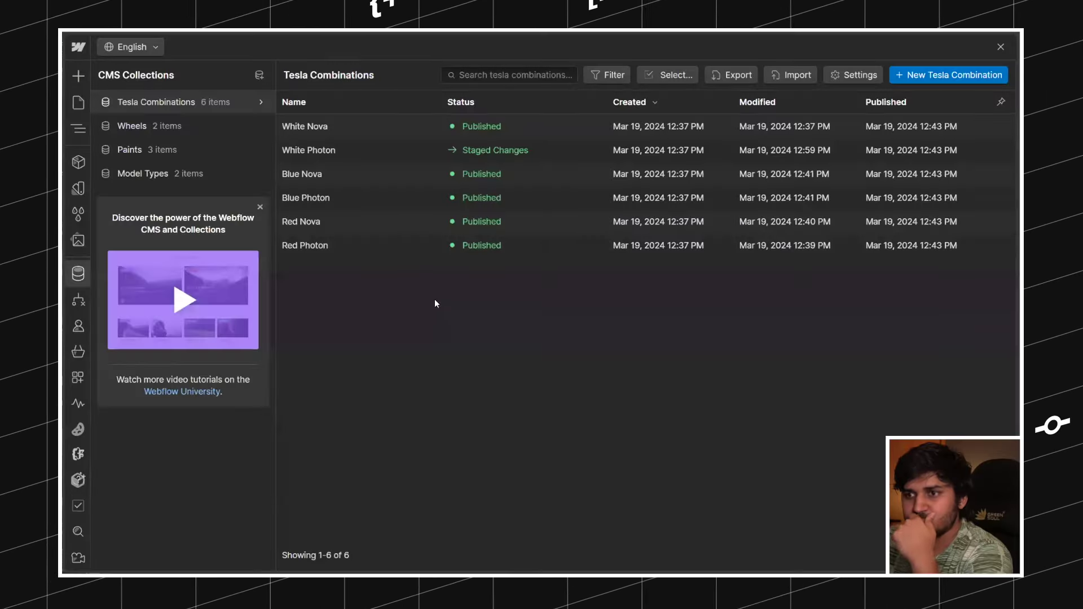
Step: Check the three images of the White Photon item in Tesla Combinations in Webflow, and open the White Nova item
left_click(330, 131)
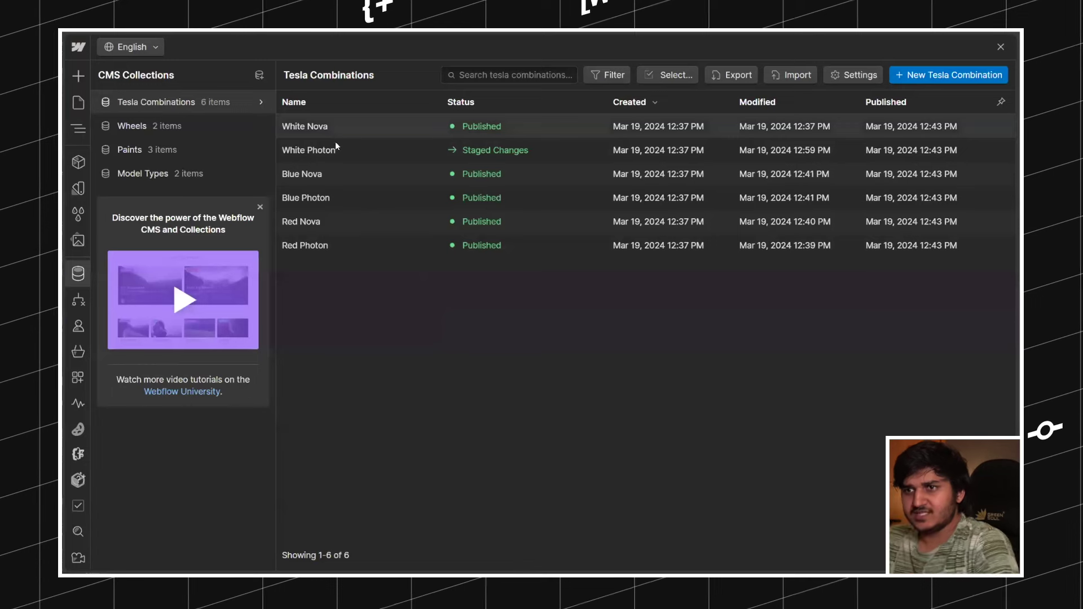
left_click(379, 153)
scroll(597, 290, "down", 3)
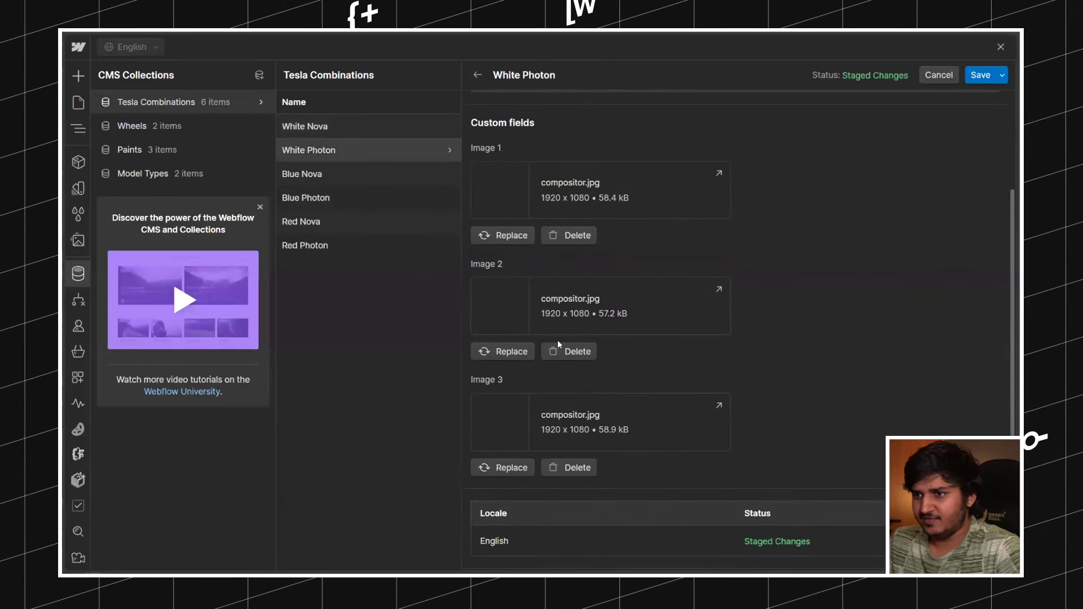
left_click(338, 129)
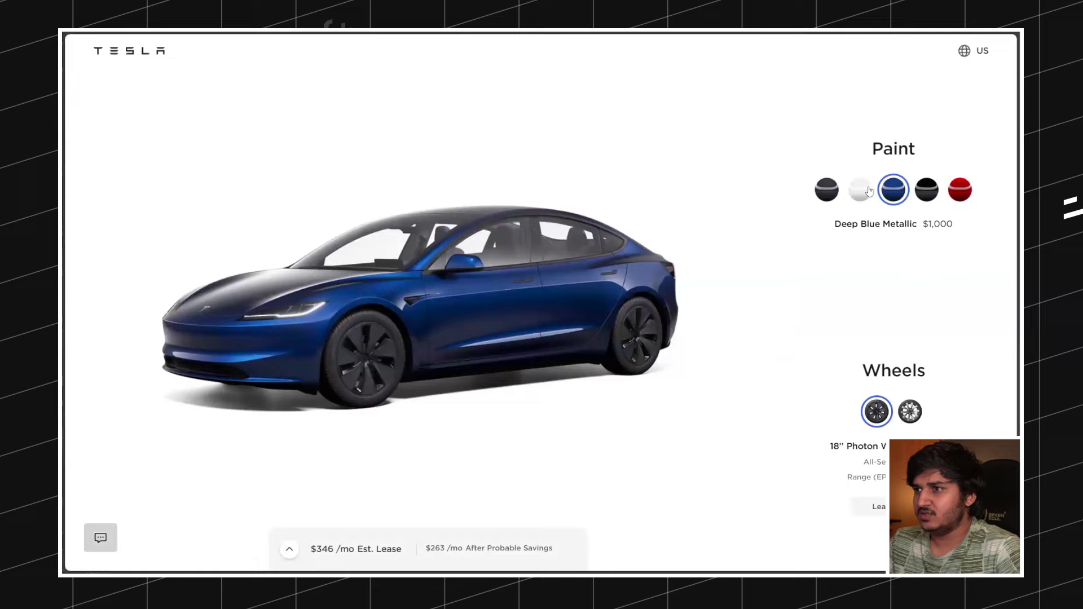
Step: Collect the Pearl White Multi-Coat views with 19'' Nova Wheels from Tesla's configurator and use them as Image 1, 2 and 3 of White Nova
left_click(861, 190)
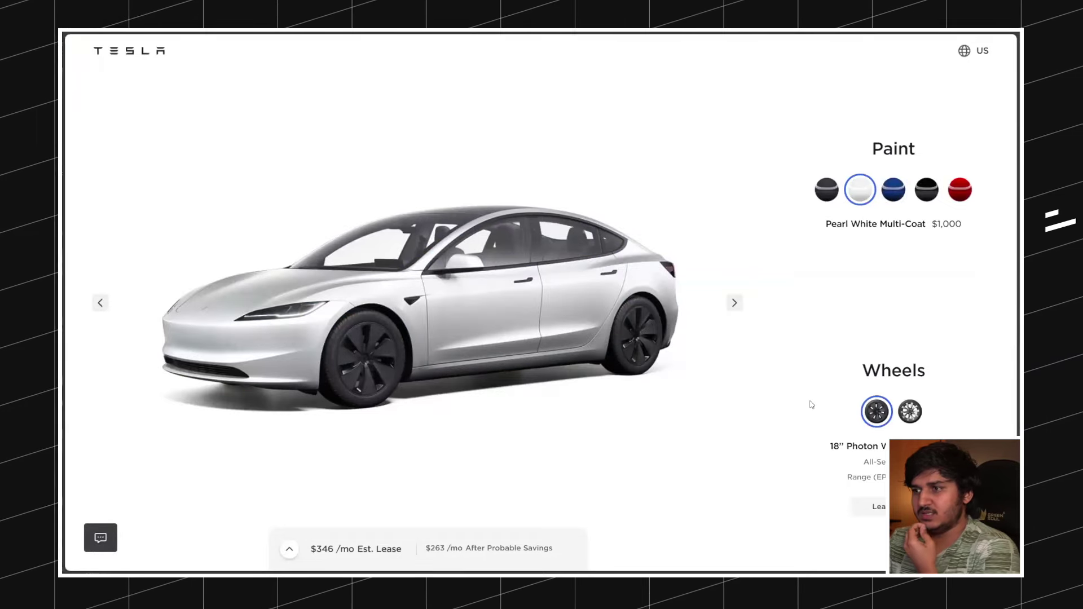
left_click(910, 410)
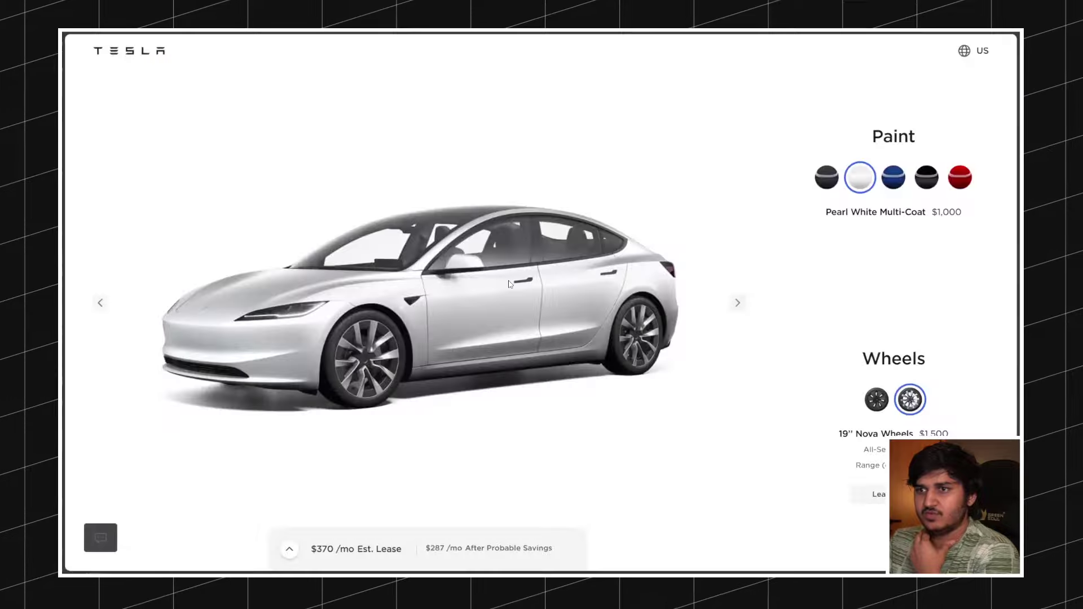
right_click(482, 261)
left_click(450, 182)
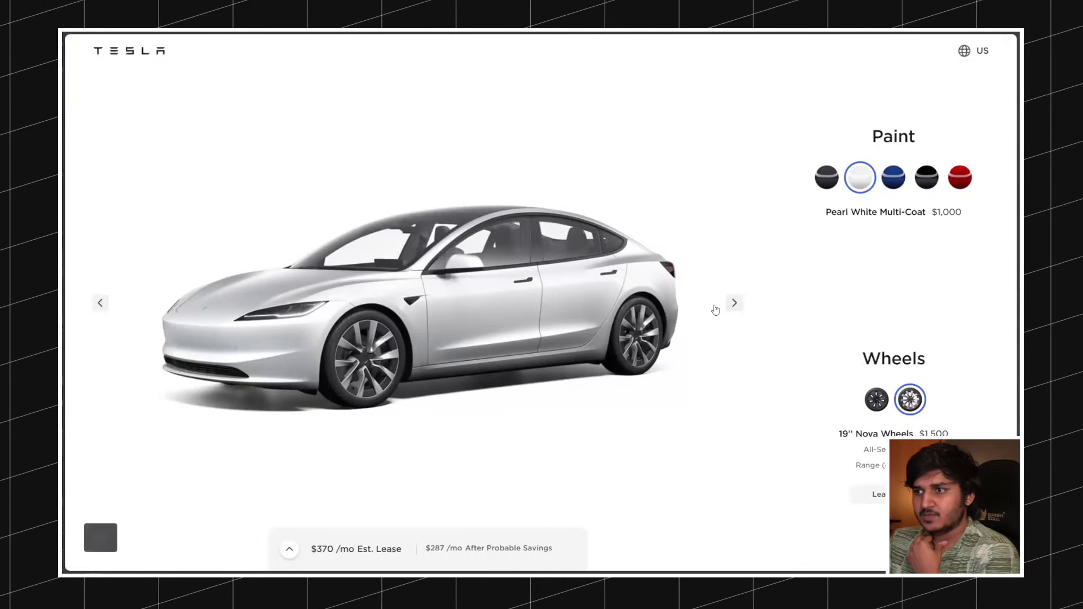
left_click(734, 302)
right_click(459, 250)
left_click(594, 293)
left_click_drag(593, 292, 430, 243)
right_click(429, 242)
key("Escape")
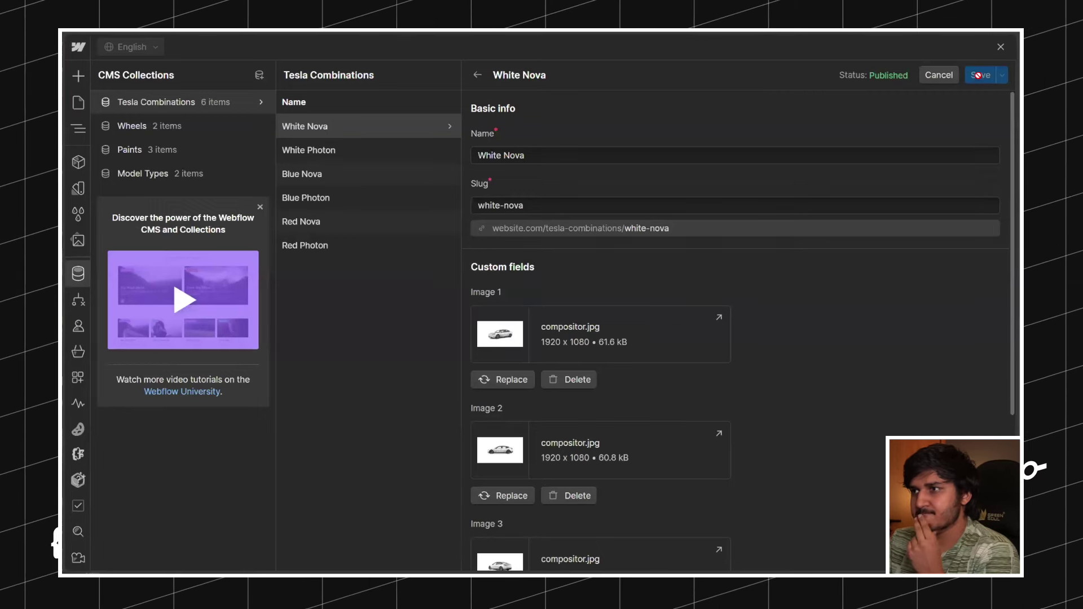
Step: Save the White Nova item and publish the Finsweet Product Configurator site to staging
left_click(979, 77)
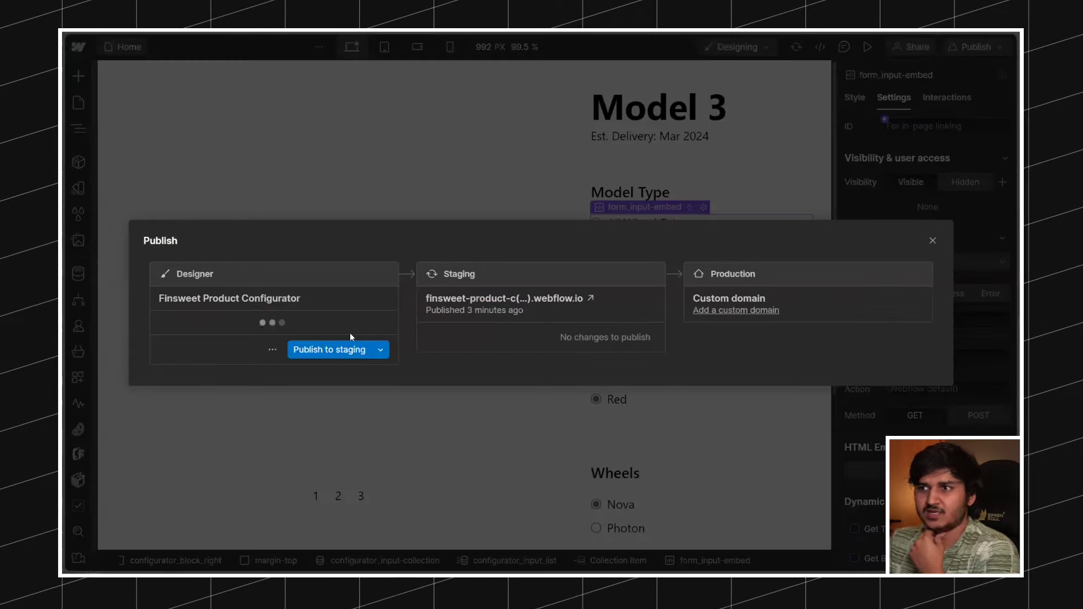
left_click(350, 342)
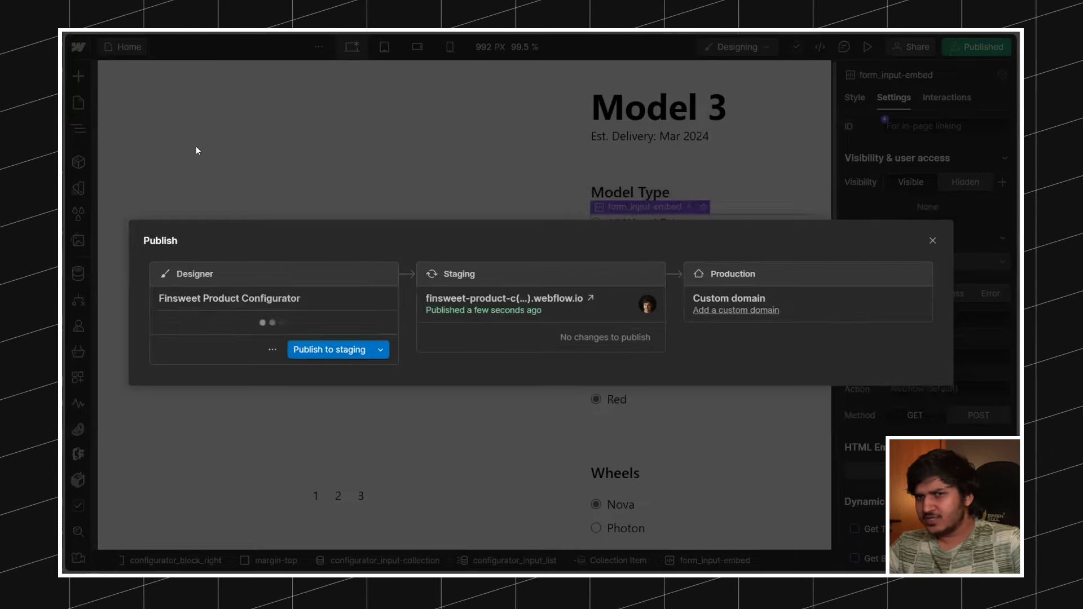
left_click(93, 164)
Step: Review the Nova and Photon items in the Wheels collection and the item list of the Paints collection
left_click(78, 162)
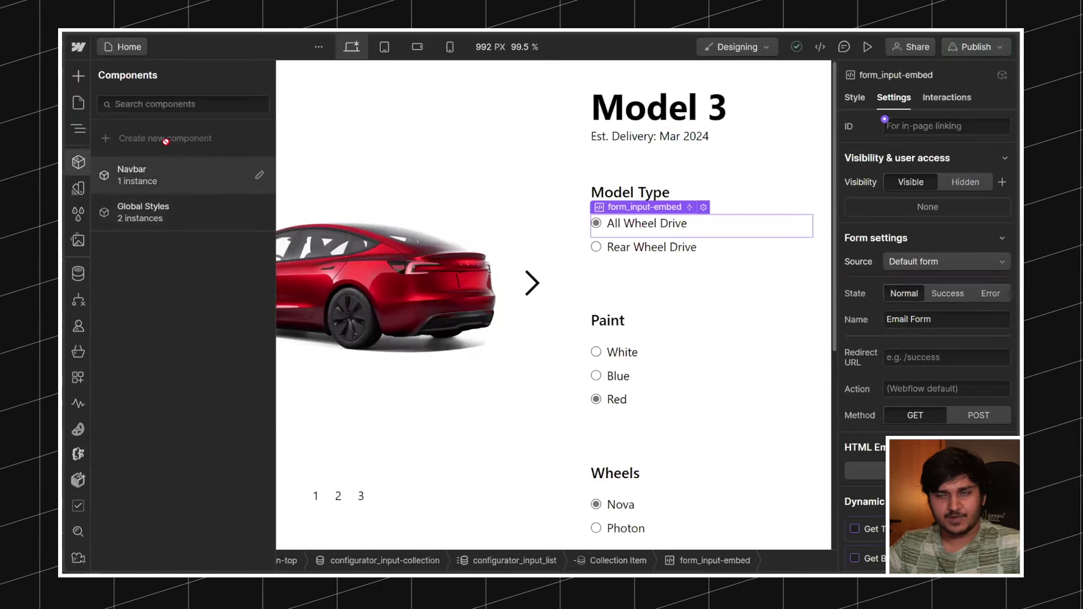
left_click(78, 274)
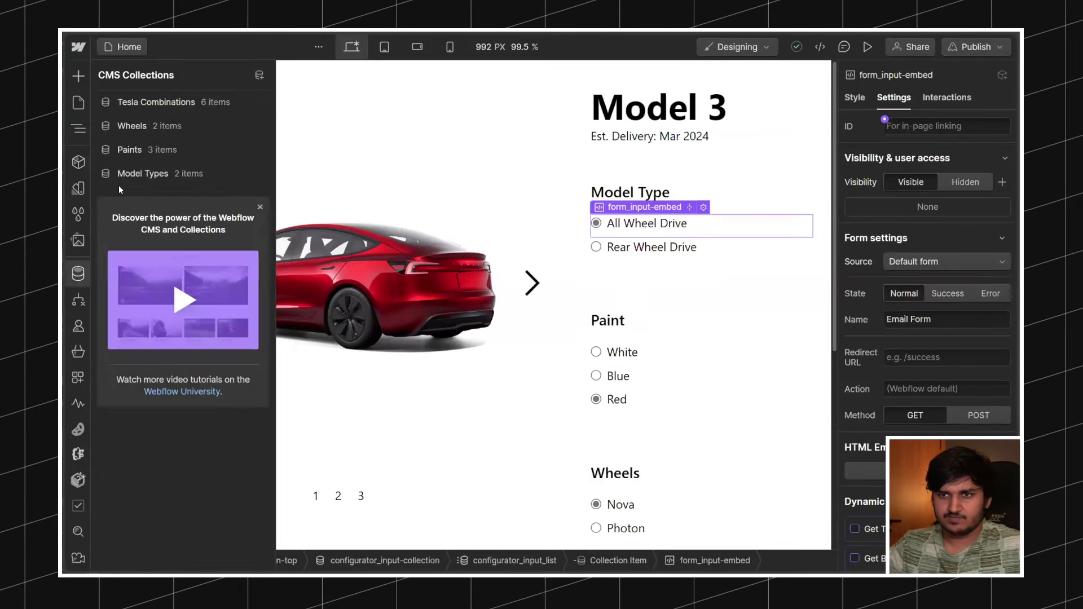
left_click(168, 126)
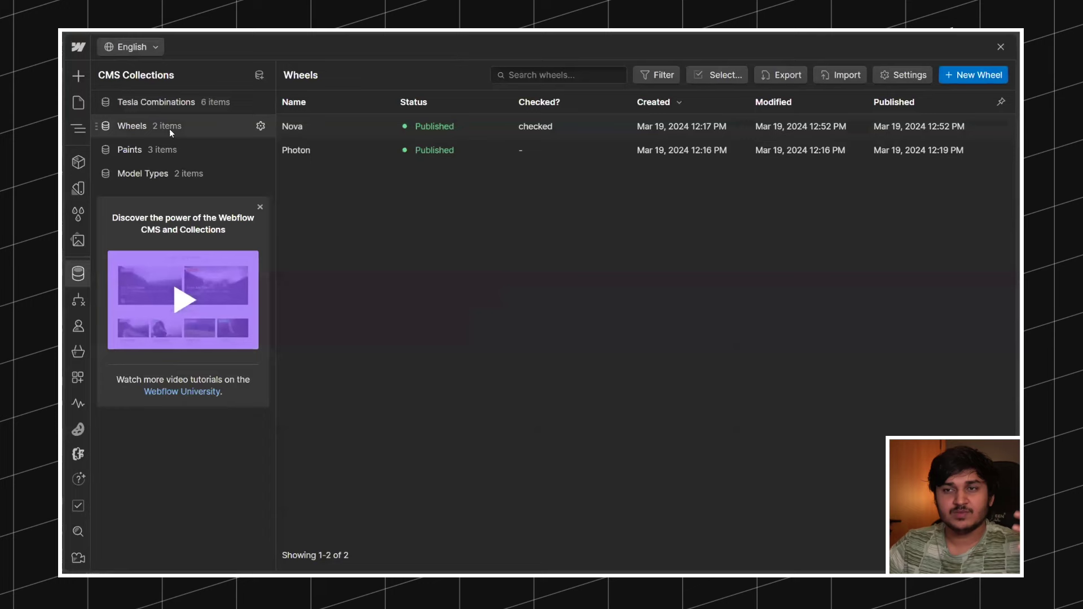
left_click(357, 126)
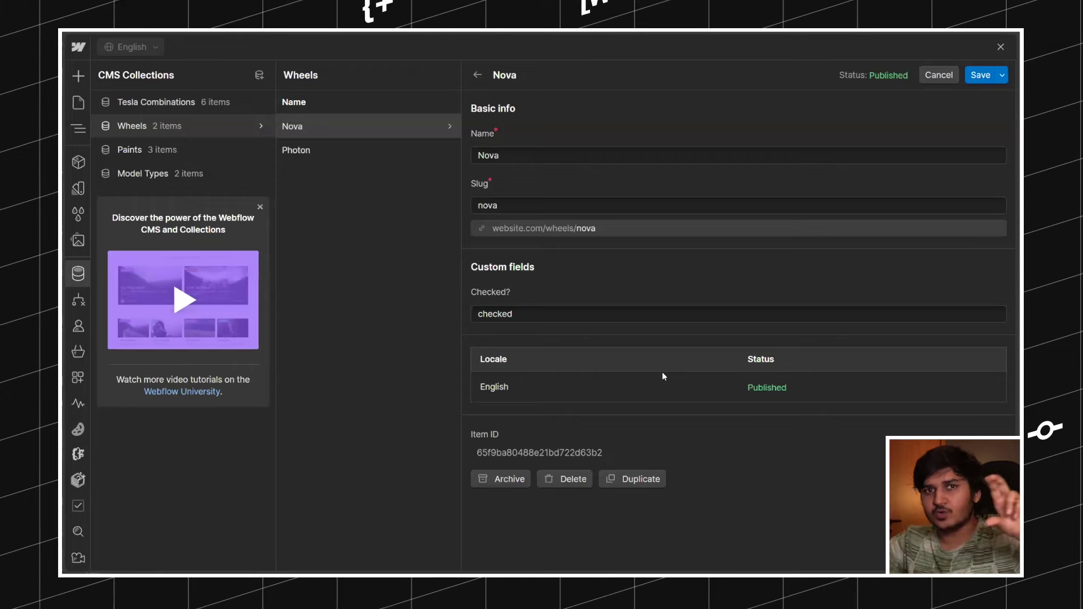
left_click(330, 151)
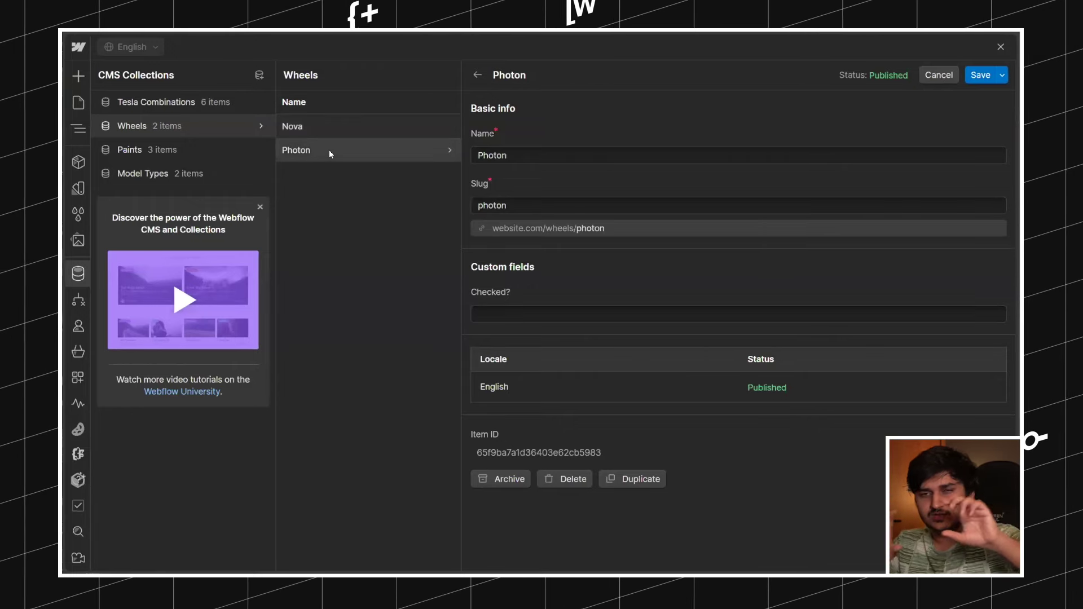
left_click(210, 160)
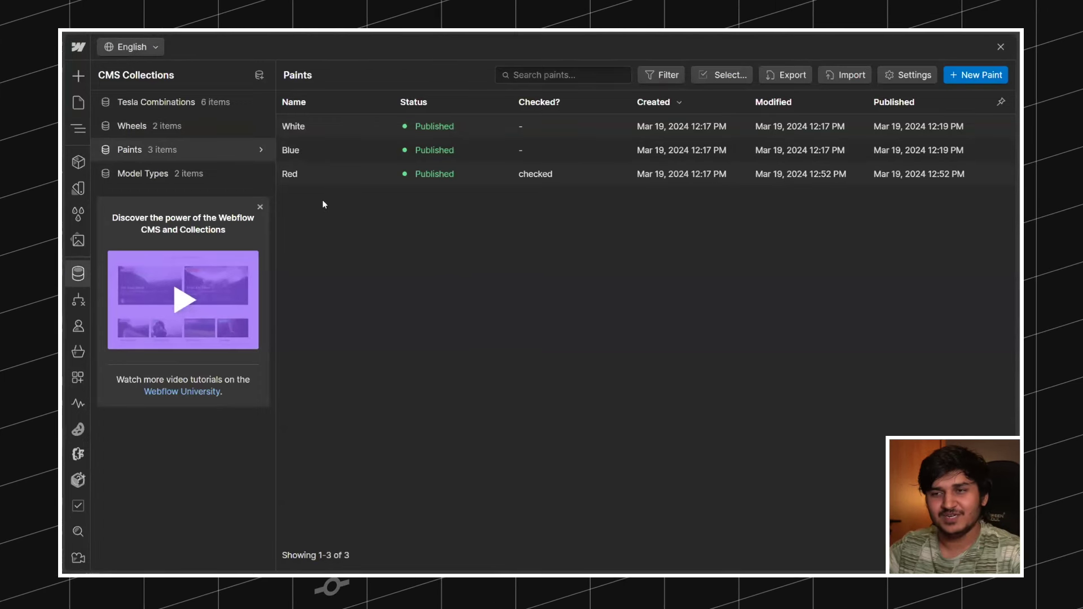
left_click(79, 274)
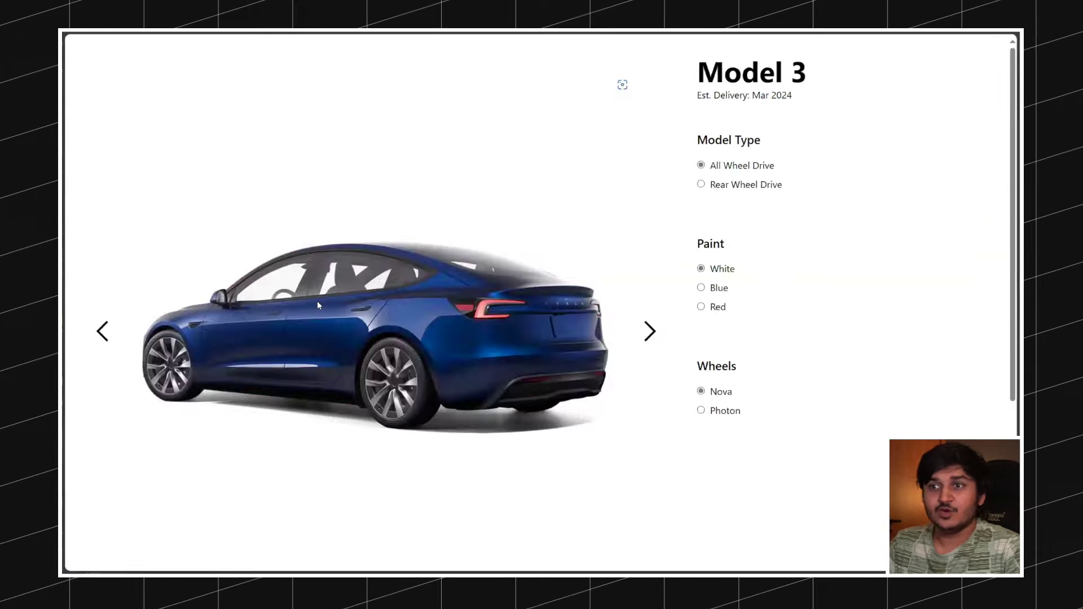
Step: Check the slider image for White paint with Nova wheels on the live page, and publish the site to staging again
left_click_drag(318, 294, 397, 347)
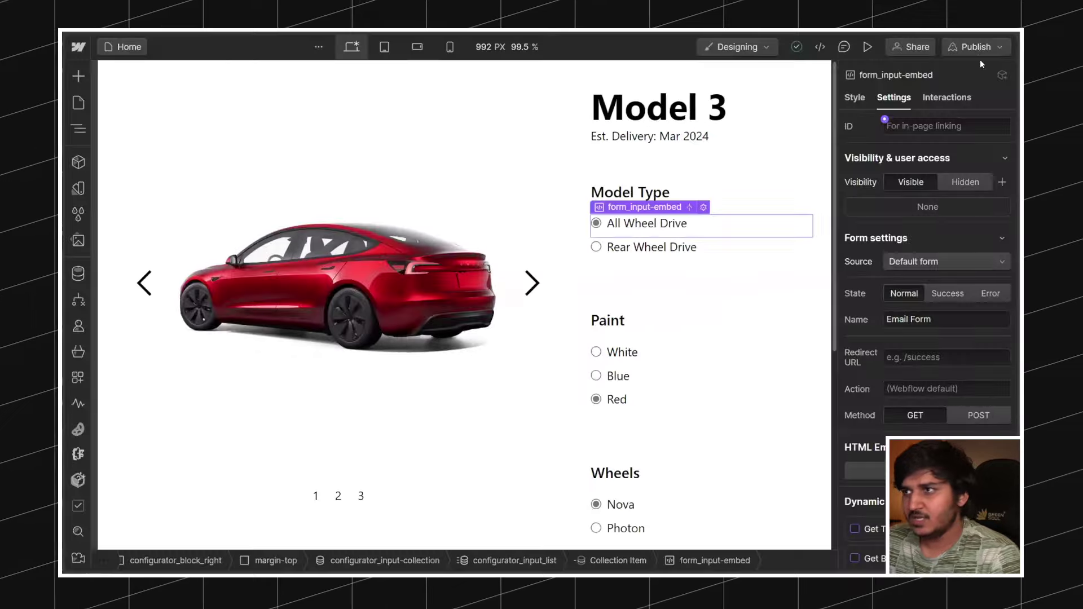
left_click(974, 47)
left_click(347, 354)
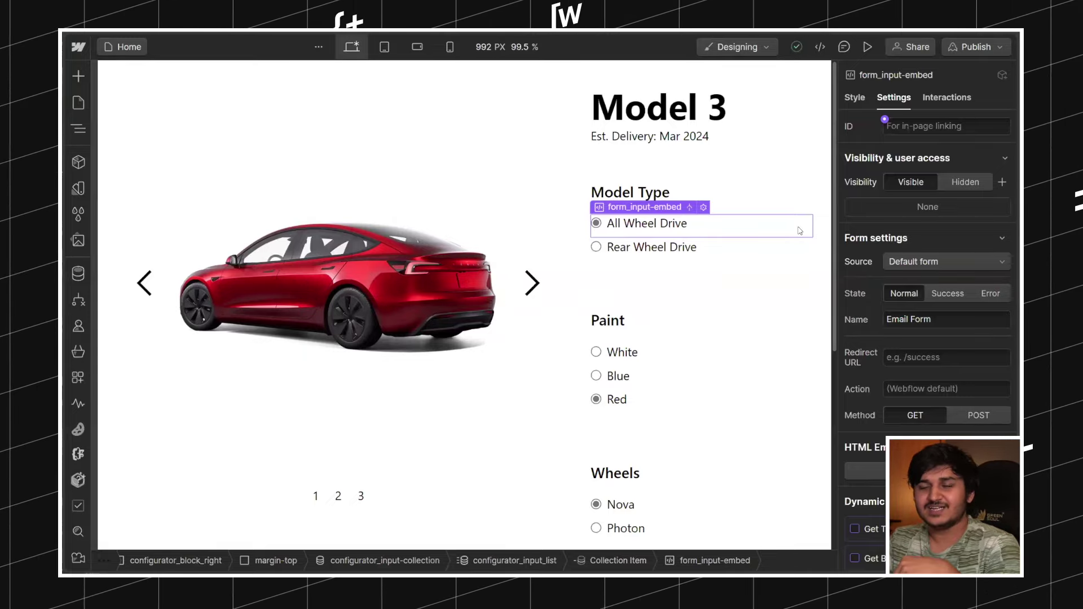
scroll(679, 220, "down", 5)
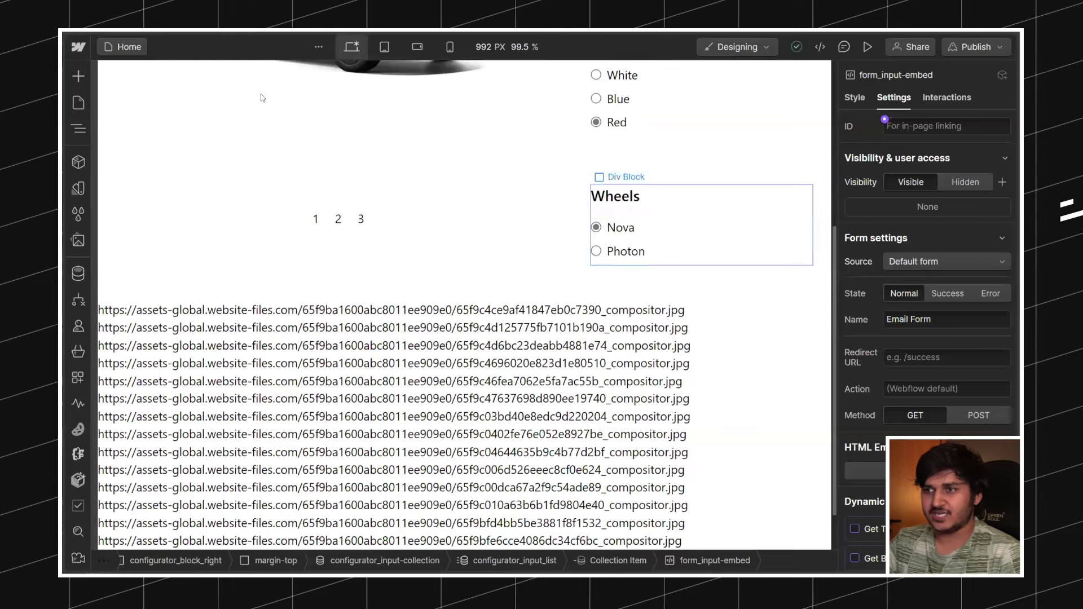
left_click(733, 214)
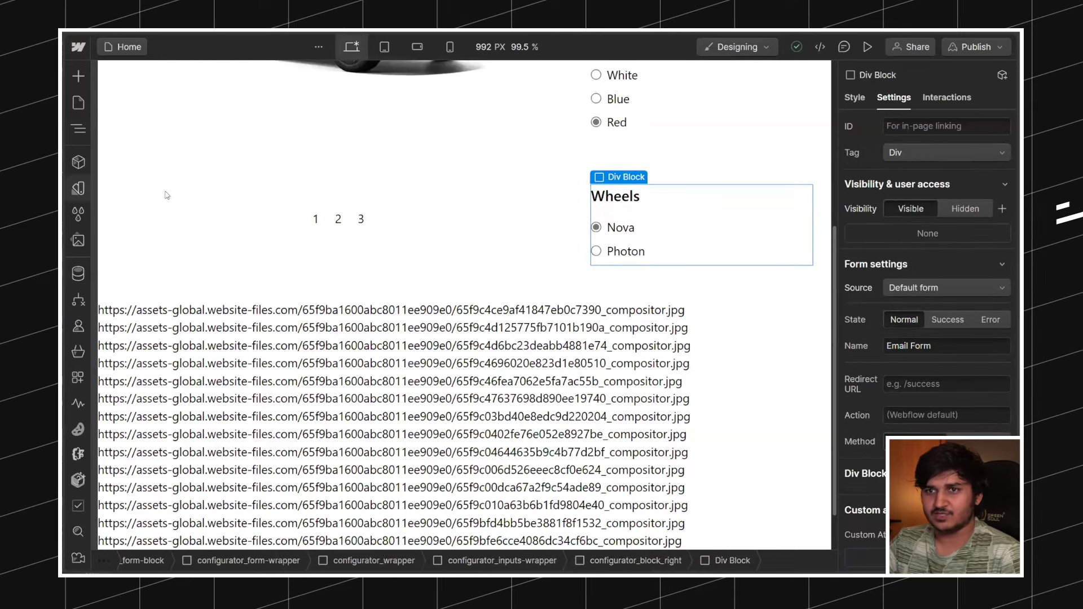
key("ctrl+d")
left_click(630, 313)
key("ctrl+z")
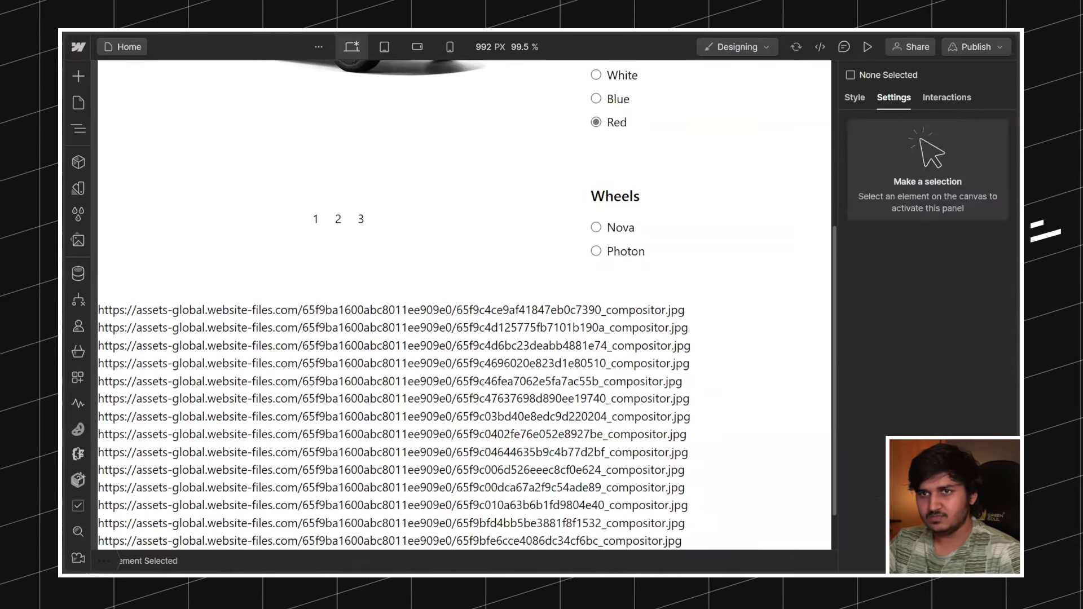
Step: Duplicate the configurator_block_right that holds the Wheels options, and delete the content inside the copy
key("z")
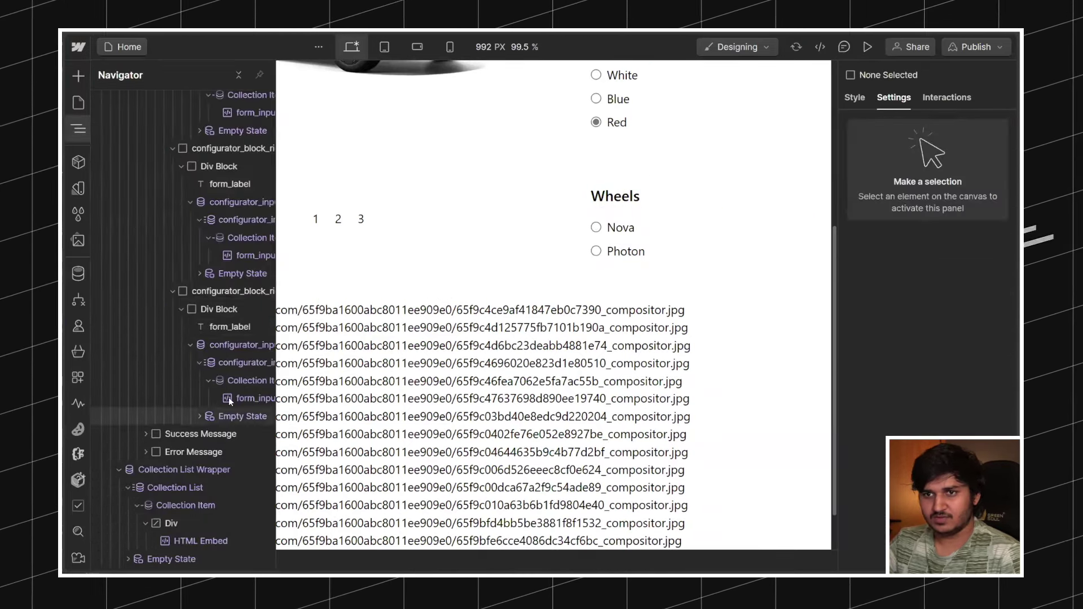
left_click(218, 290)
key("ctrl+shift+z")
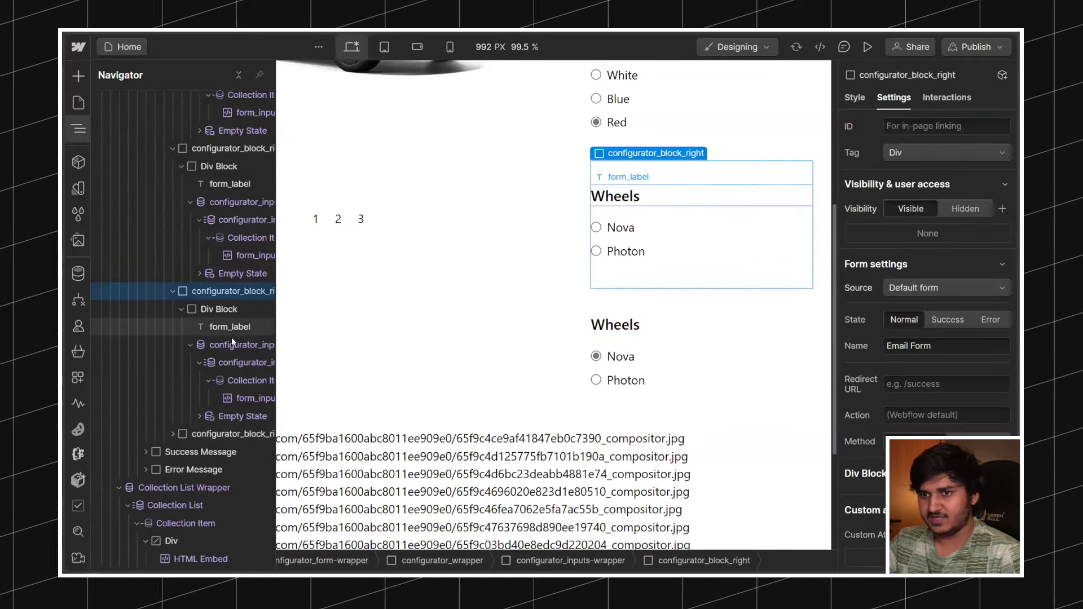
key("z")
left_click(629, 348)
key("Delete")
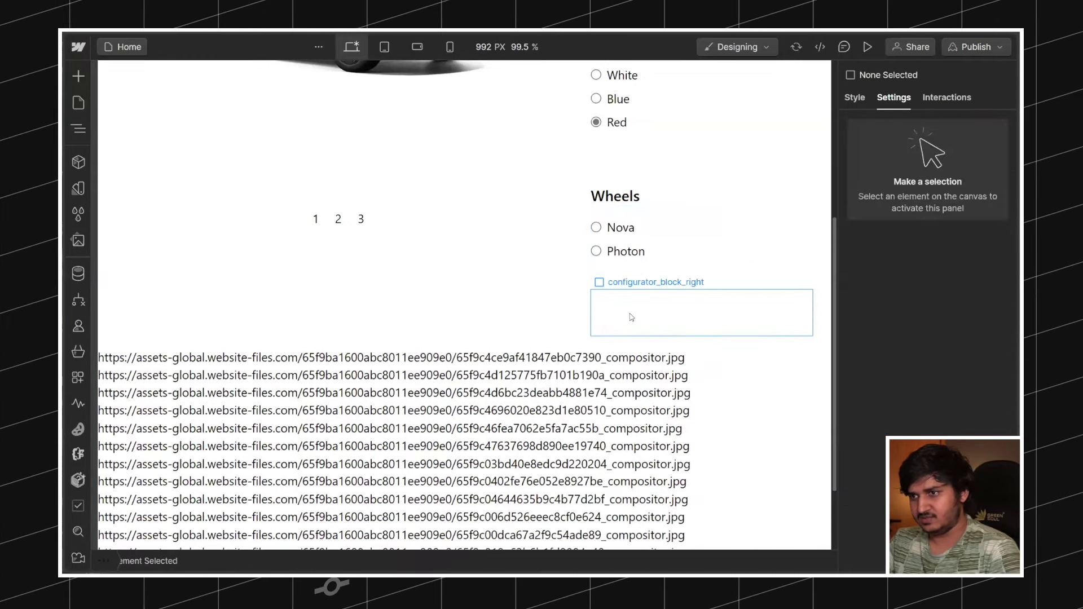
Step: Select the empty configurator_block_right below the Wheels options and look through the available elements for a form submit button
left_click(631, 317)
key("ctrl+k")
type("coll")
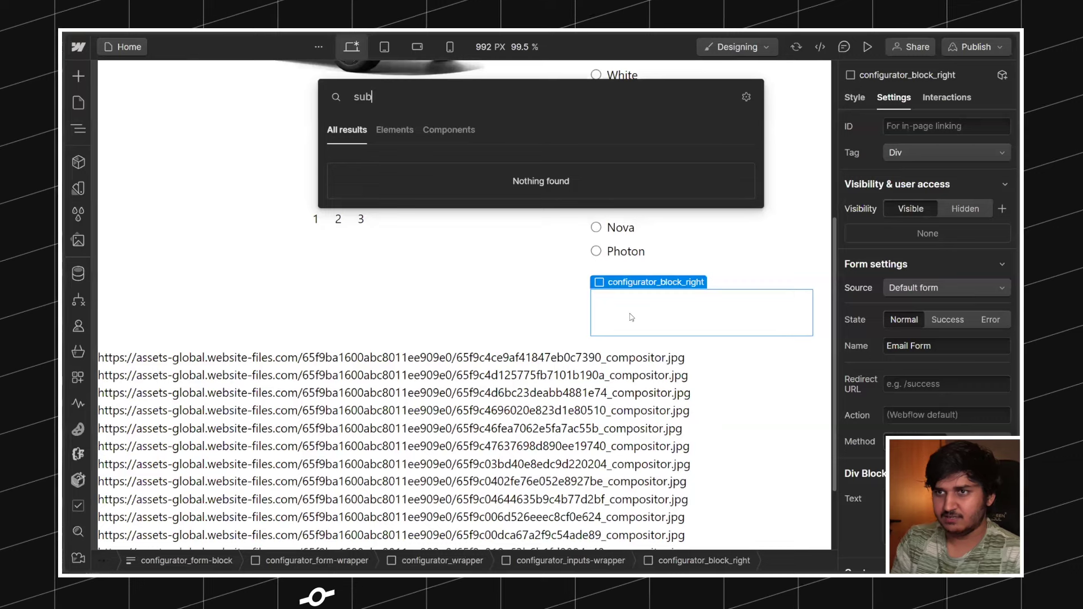
key("BackSpace")
key("BackSpace")
key("BackSpace")
key("BackSpace")
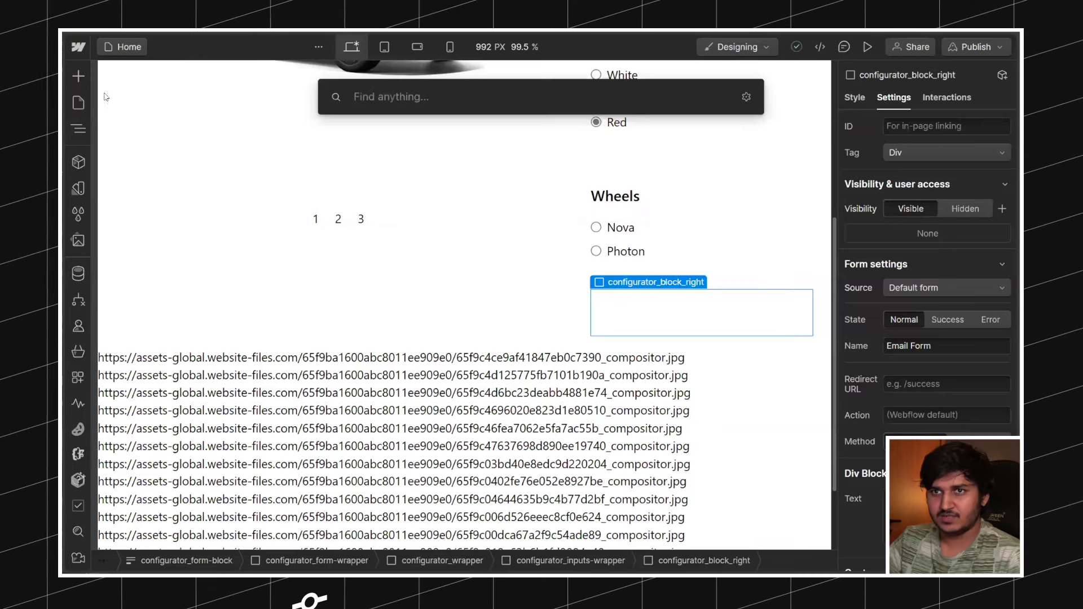
left_click(80, 76)
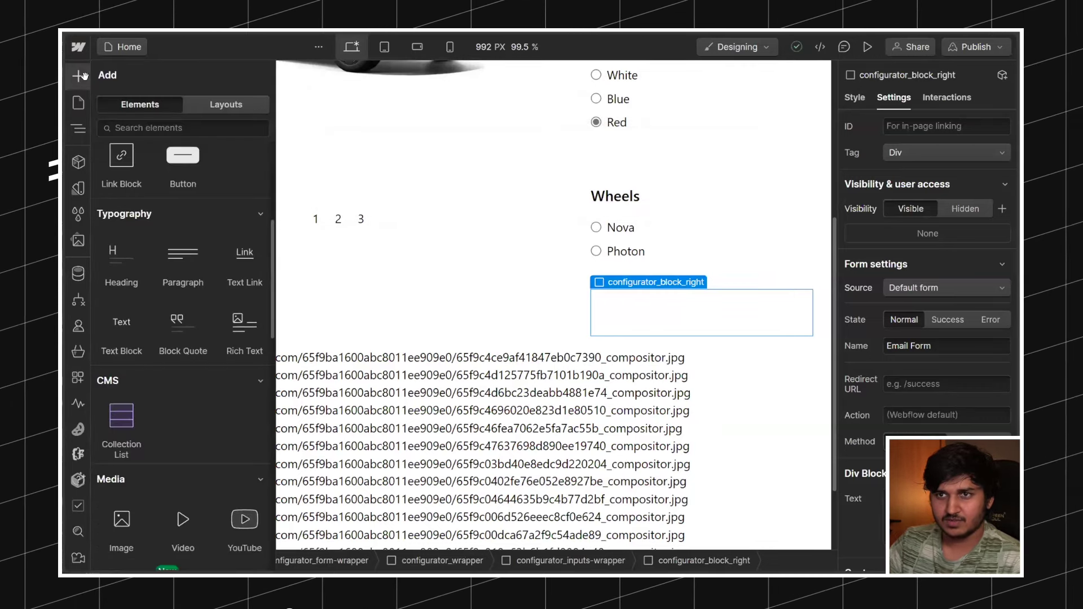
scroll(171, 295, "up", 2)
scroll(171, 296, "down", 5)
scroll(171, 296, "down", 3)
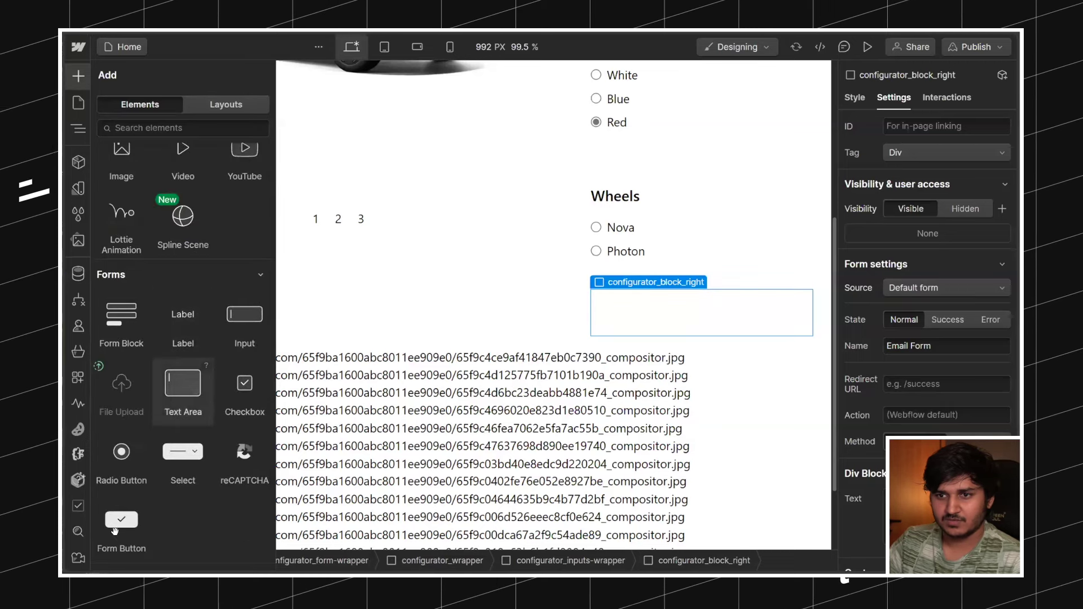
key("Escape")
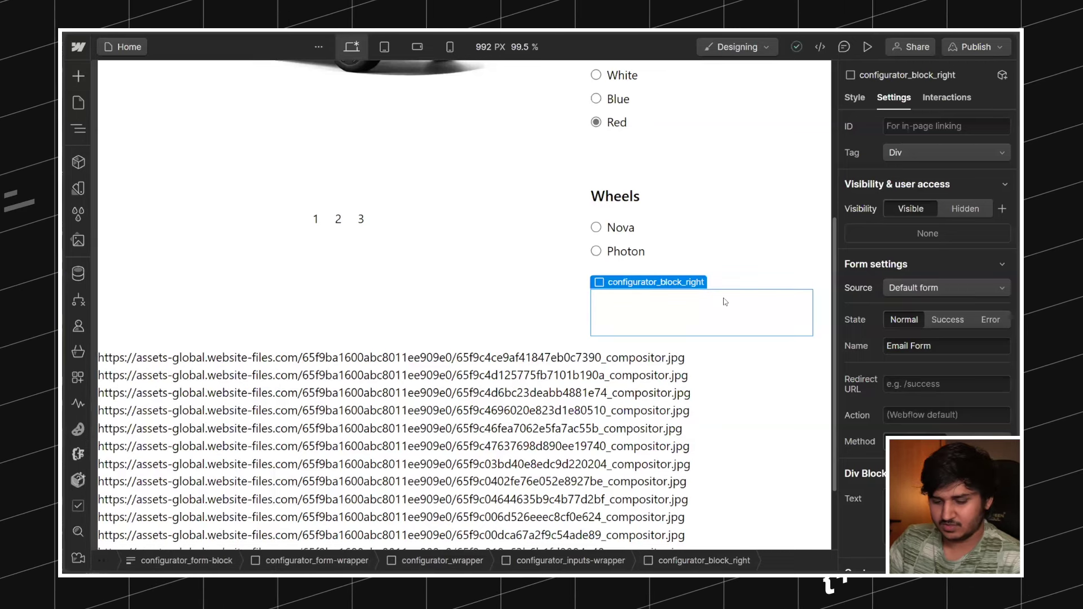
Step: Insert a Form Button into the empty configurator_block_right and set its button text to Reserve
key("ctrl+e")
type("form")
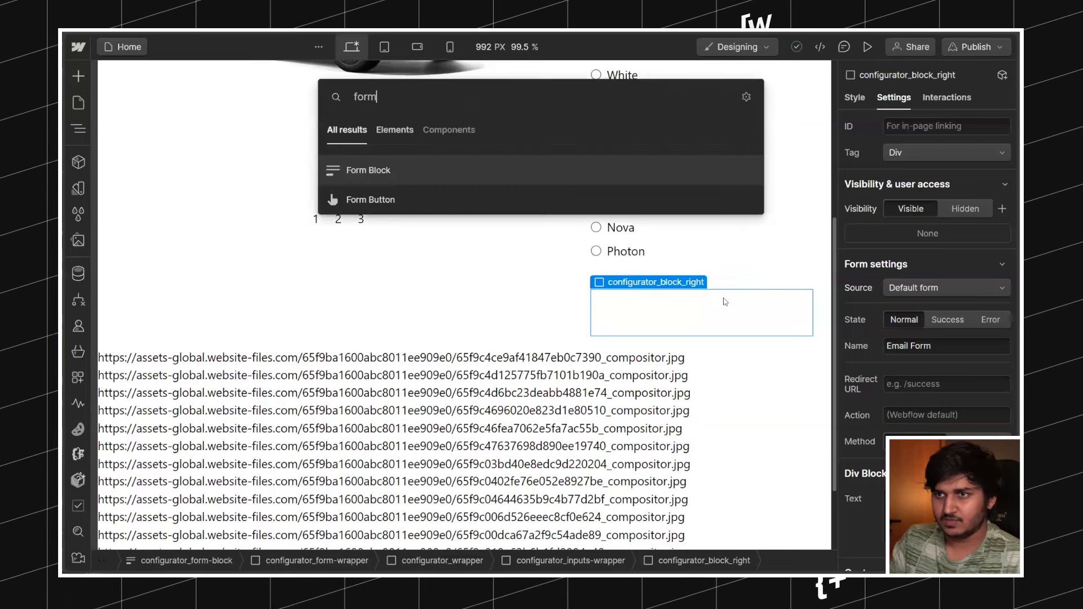
left_click(613, 199)
double_click(620, 329)
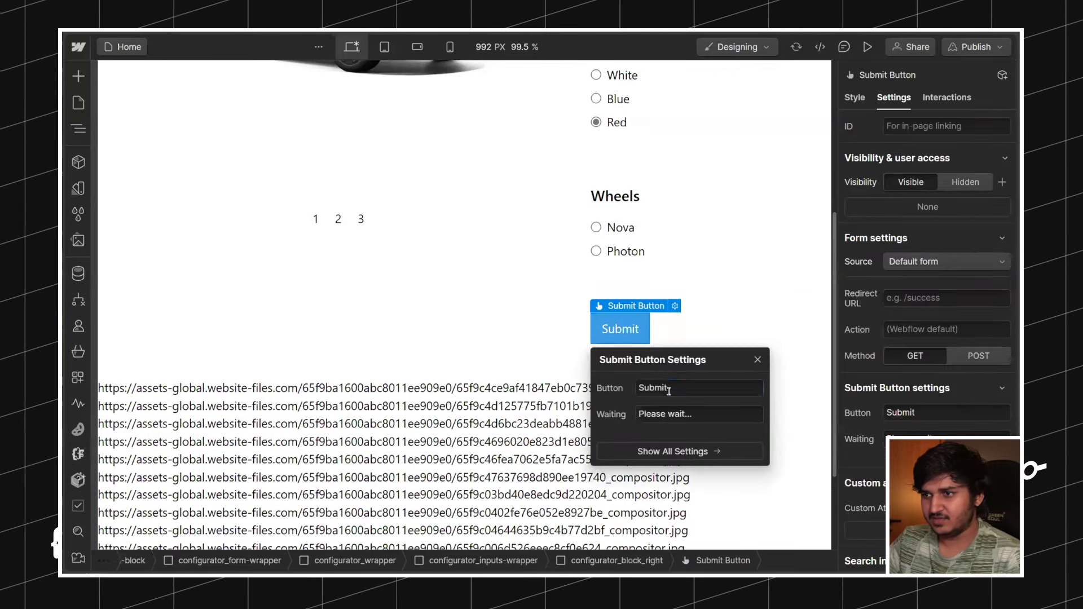
double_click(668, 389)
type("Re")
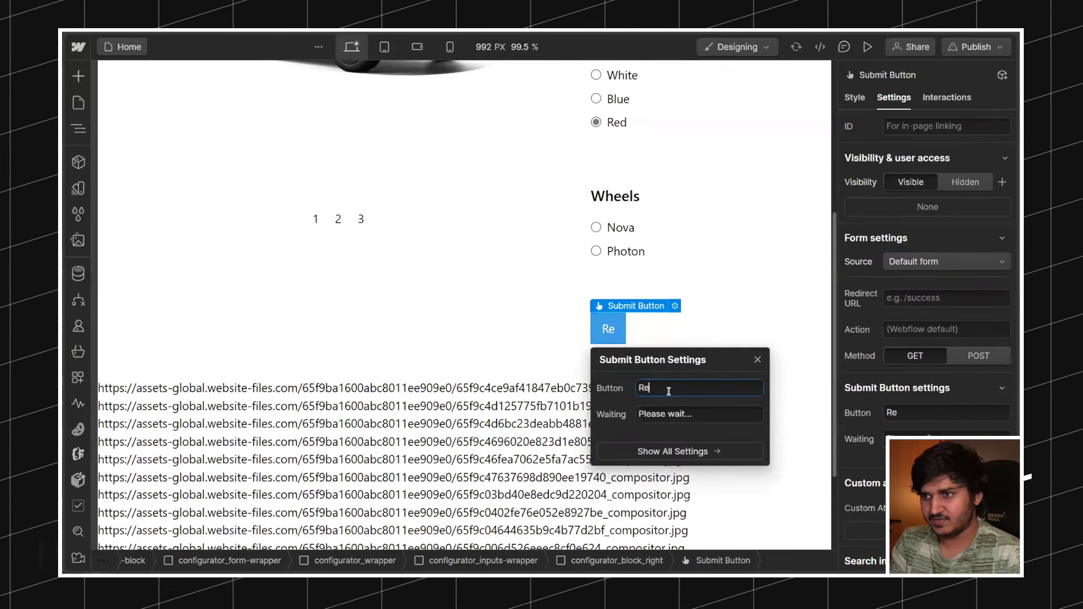
type("serve")
left_click(733, 276)
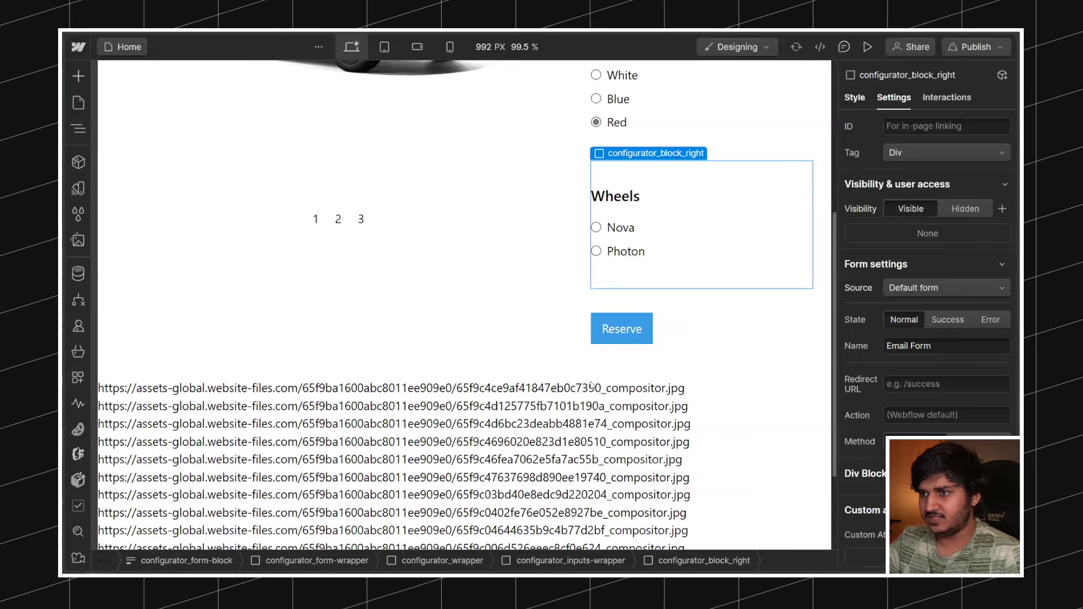
Step: Apply the existing button class to the Reserve button
left_click(622, 329)
left_click(941, 143)
type("button")
key("Return")
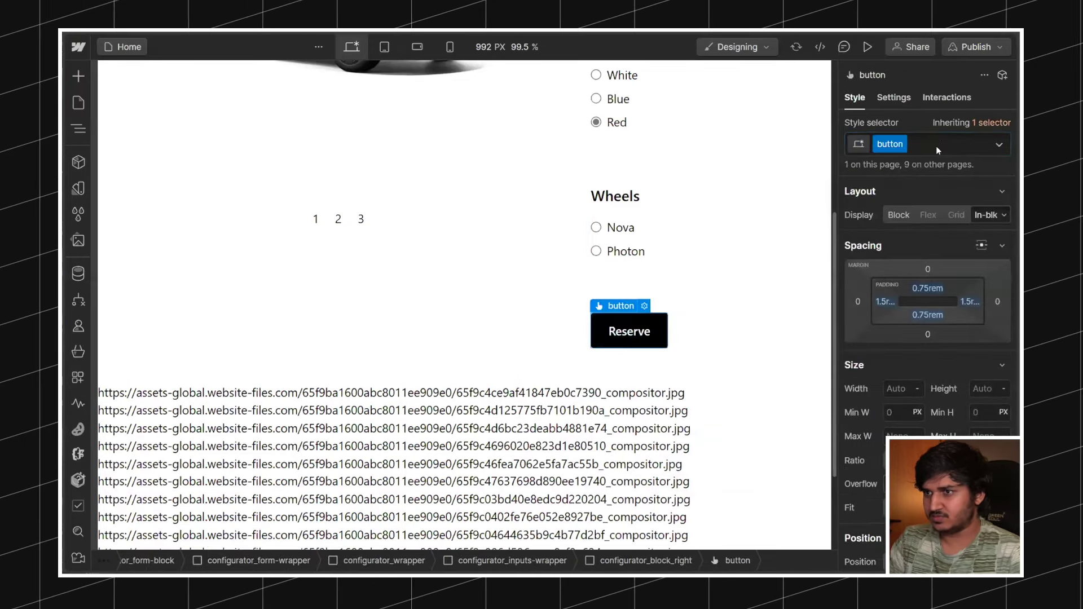
Step: Publish the Finsweet Product Configurator site with the new Reserve button to staging
scroll(650, 327, "up", 5)
scroll(786, 113, "down", 3)
scroll(786, 114, "up", 3)
left_click(976, 47)
left_click(359, 348)
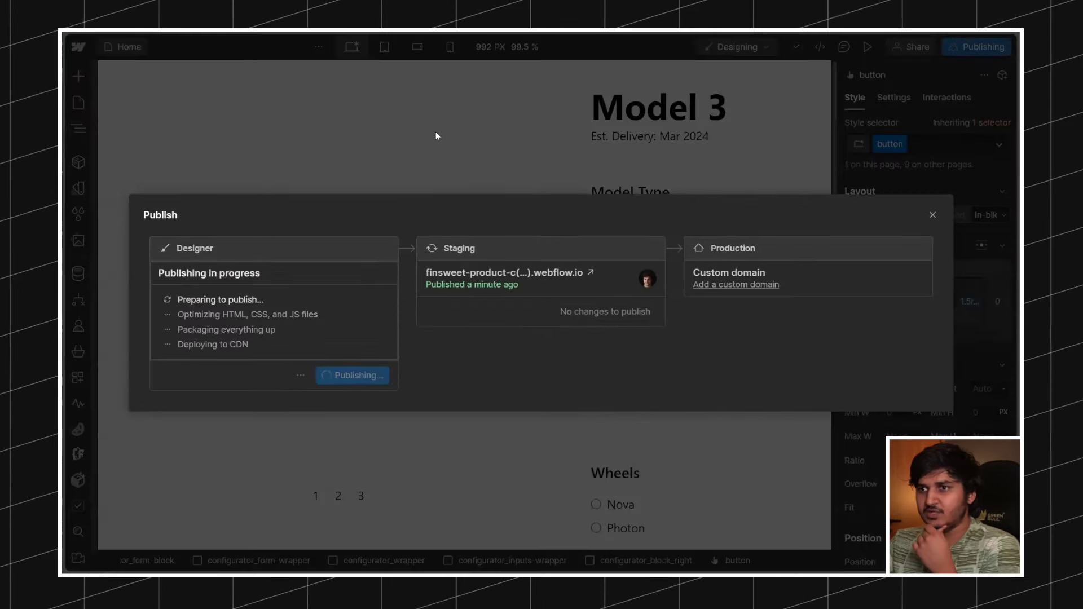
left_click(435, 134)
scroll(458, 124, "down", 2)
scroll(458, 124, "up", 2)
scroll(458, 125, "down", 2)
scroll(461, 124, "up", 2)
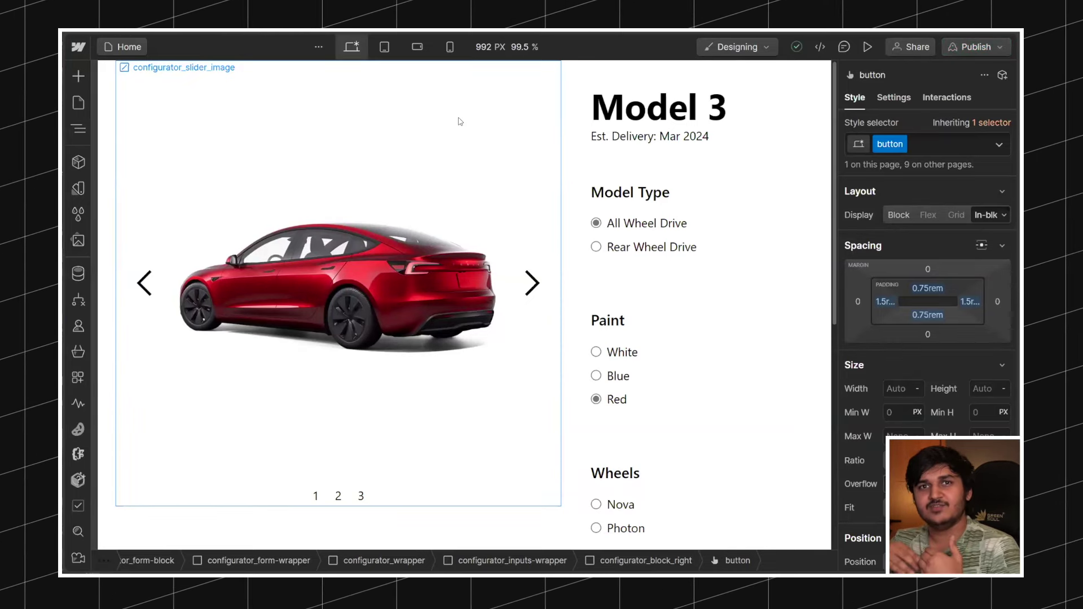
Step: Try the Blue paint option on the published page, and publish the site to staging again
left_click(966, 47)
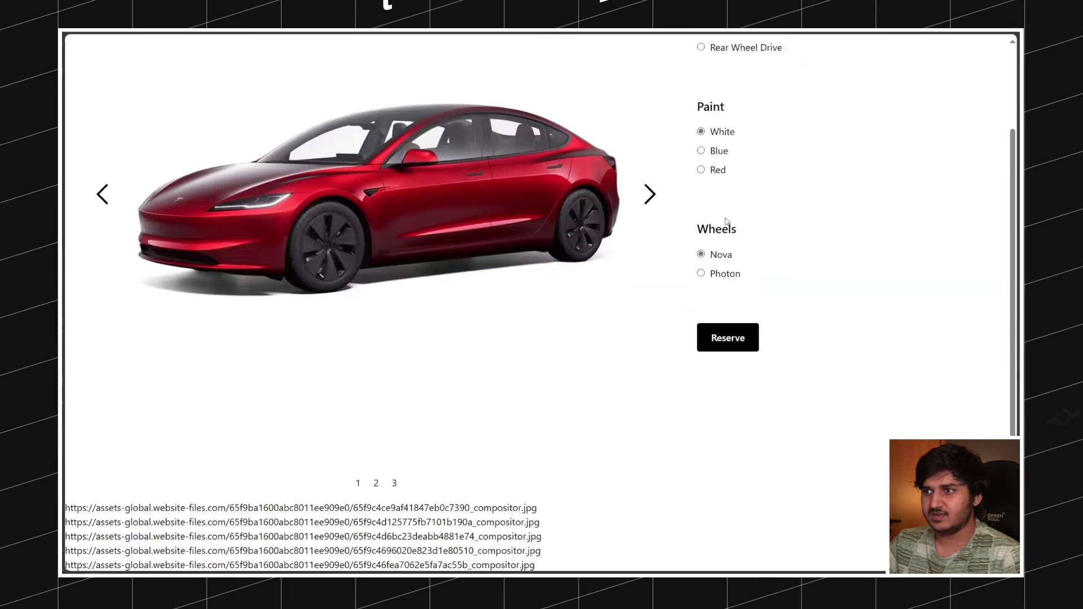
scroll(708, 284, "up", 3)
left_click(709, 285)
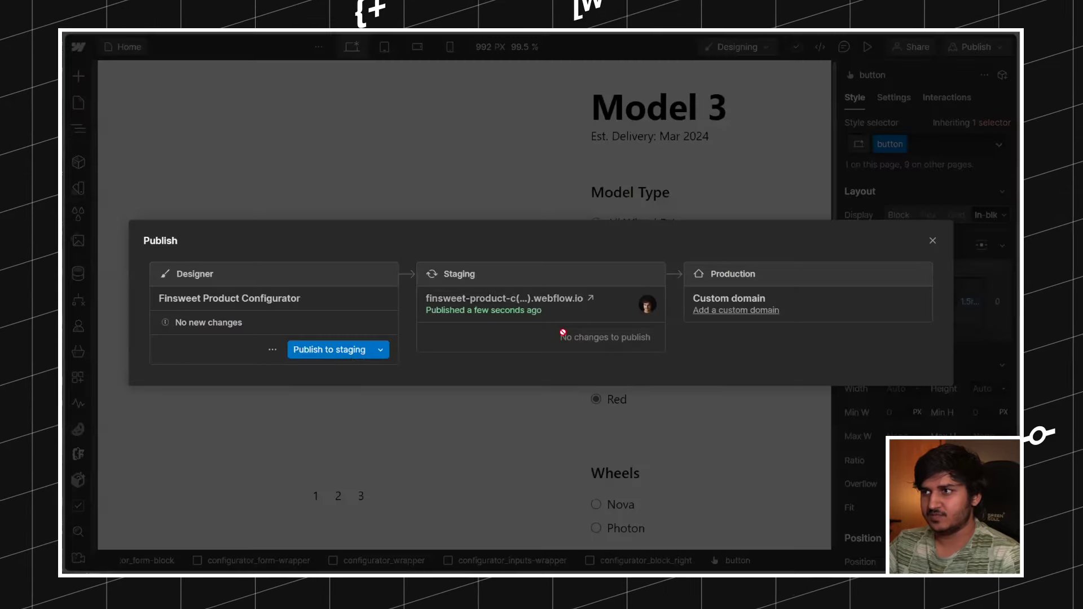
left_click(358, 348)
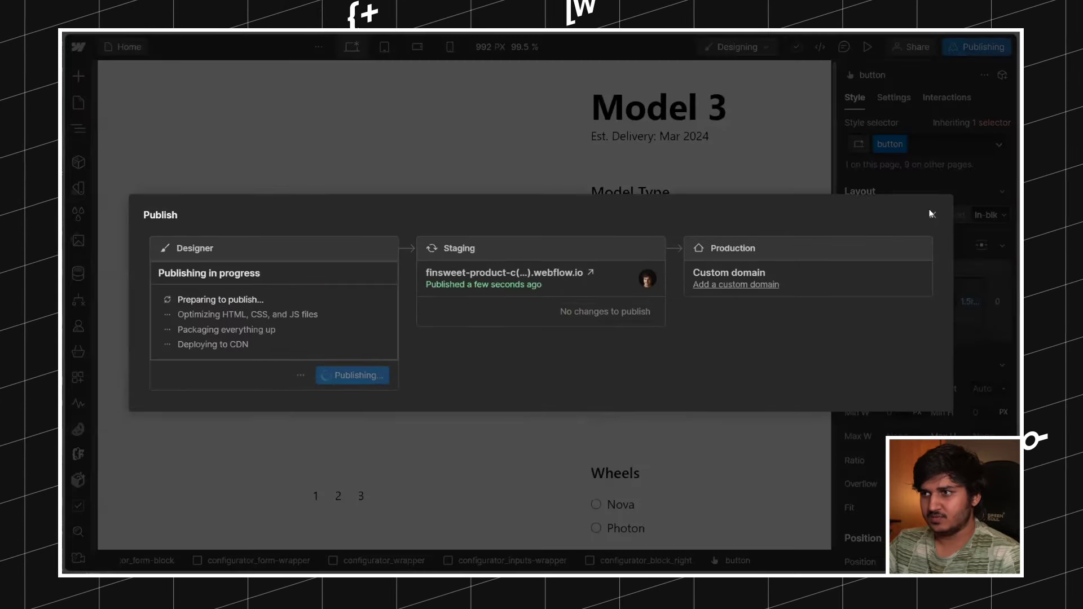
left_click(930, 214)
left_click(733, 353)
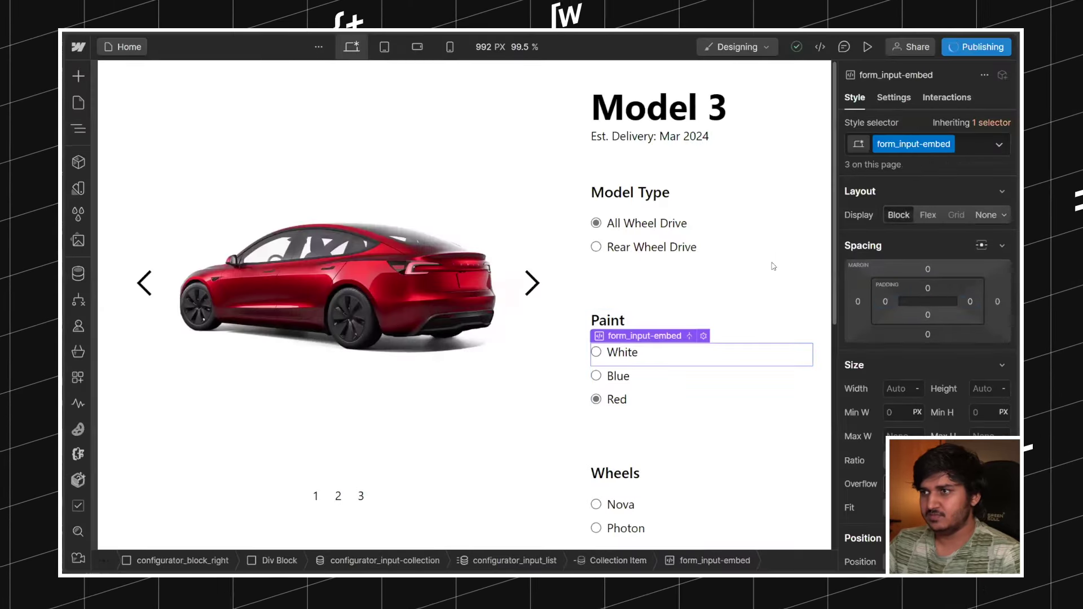
Step: Review the Model Types collection and the White Nova and White Photon items in the Tesla Combinations collection
left_click(79, 271)
left_click(169, 125)
left_click(169, 173)
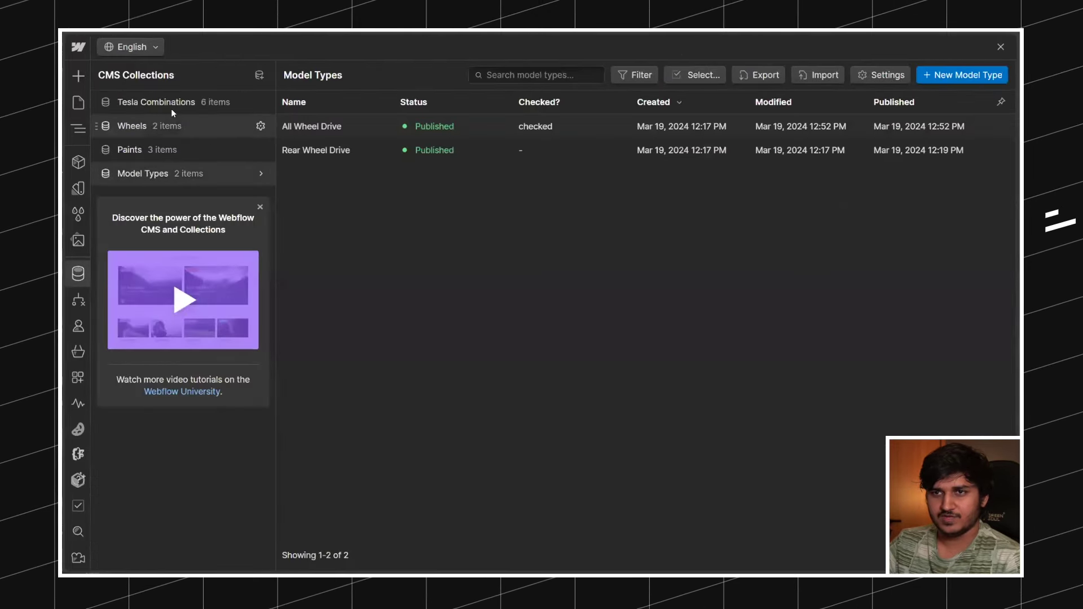
left_click(171, 107)
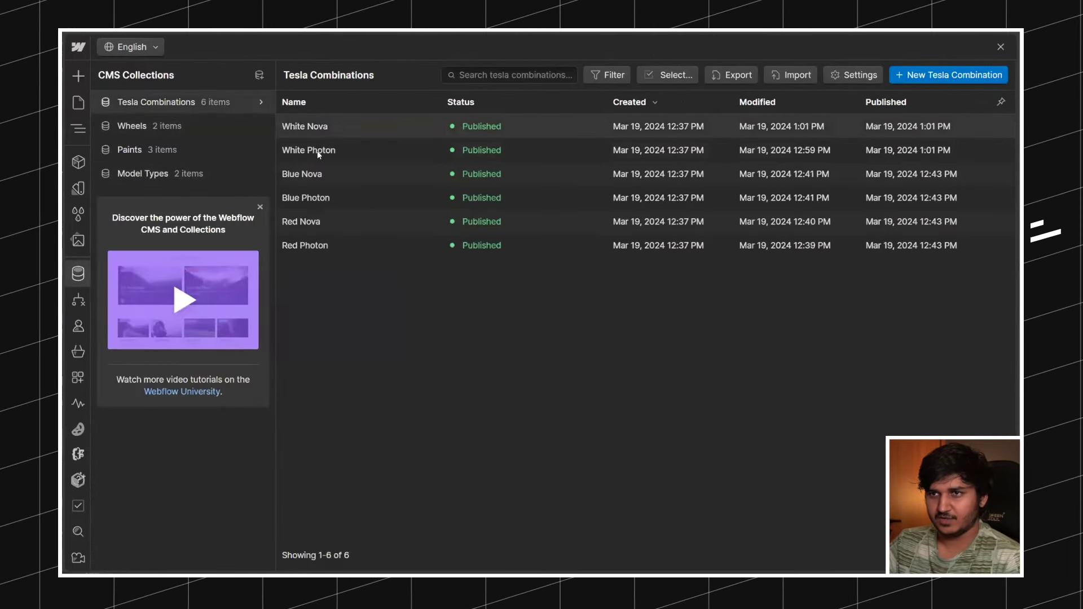
left_click(317, 151)
left_click(314, 126)
left_click(313, 151)
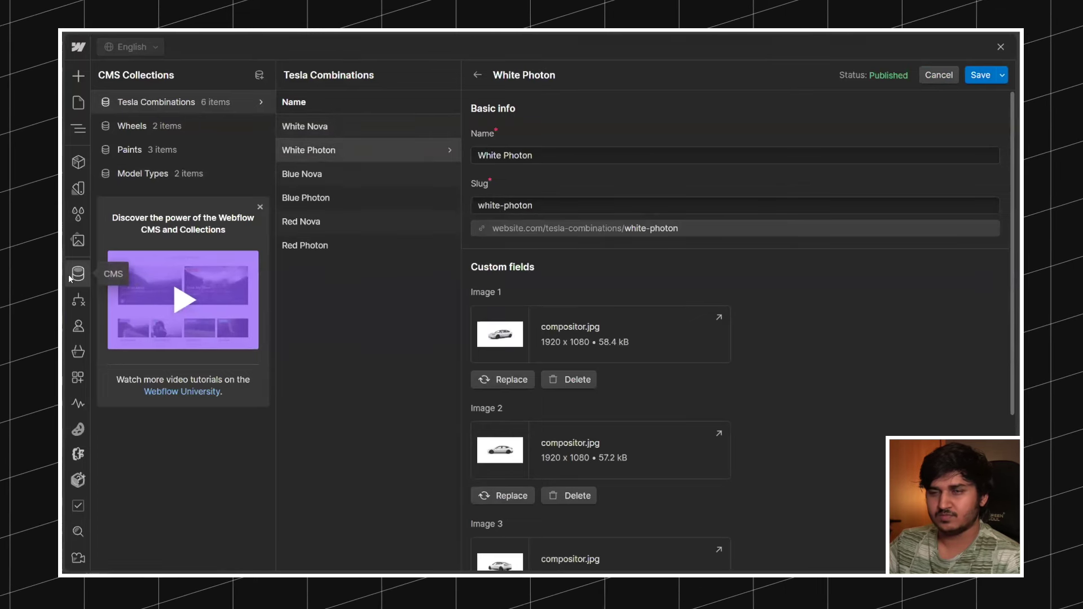
Step: Review the Wheels and Paints collections and the fields of the Nova wheel item
left_click(139, 130)
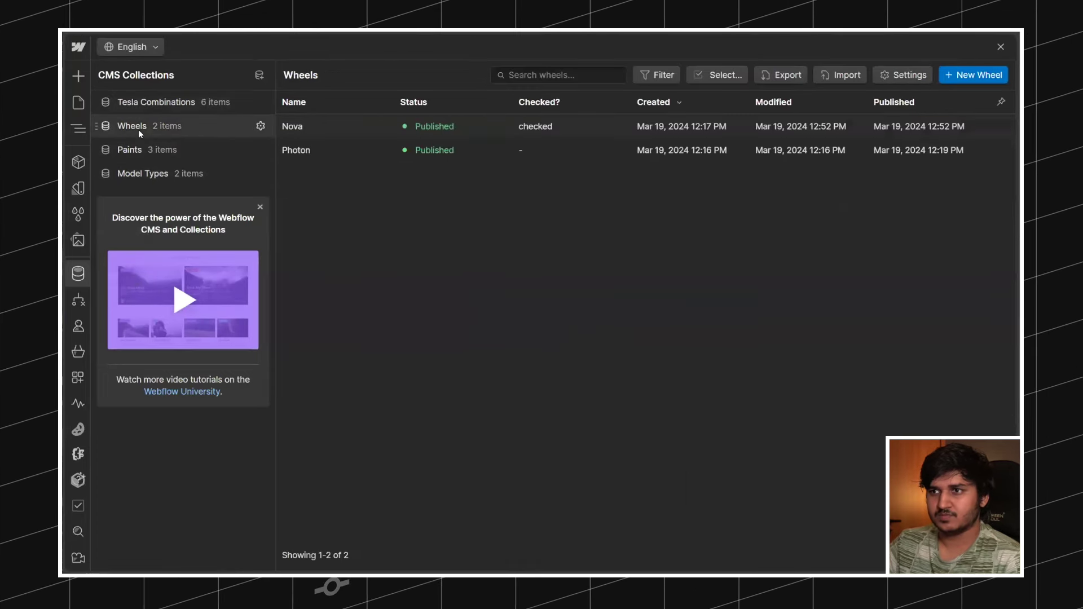
left_click(147, 150)
left_click(157, 124)
left_click(293, 127)
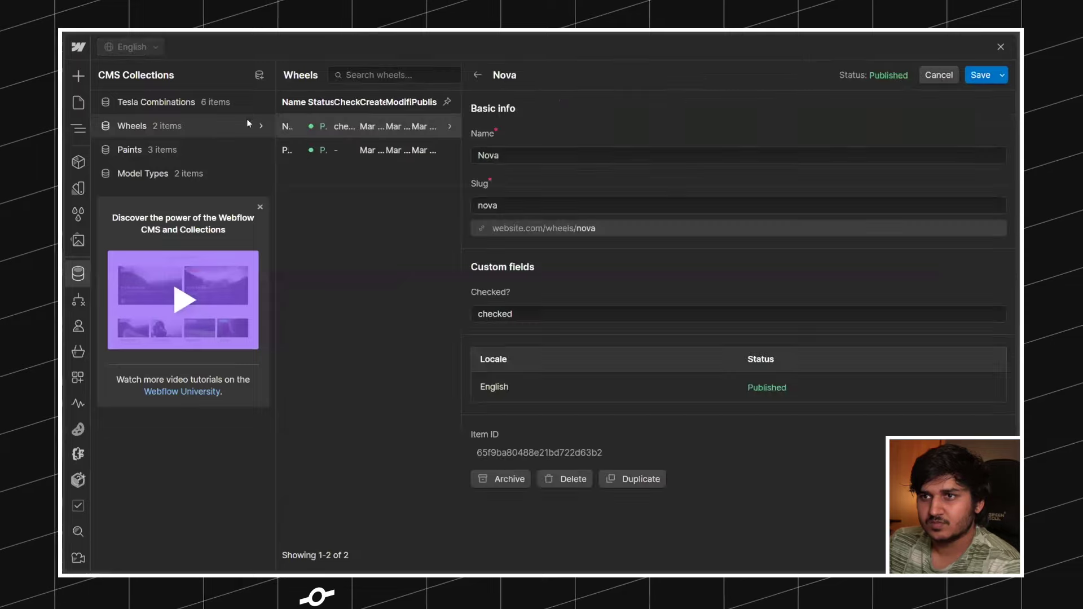
key("Escape")
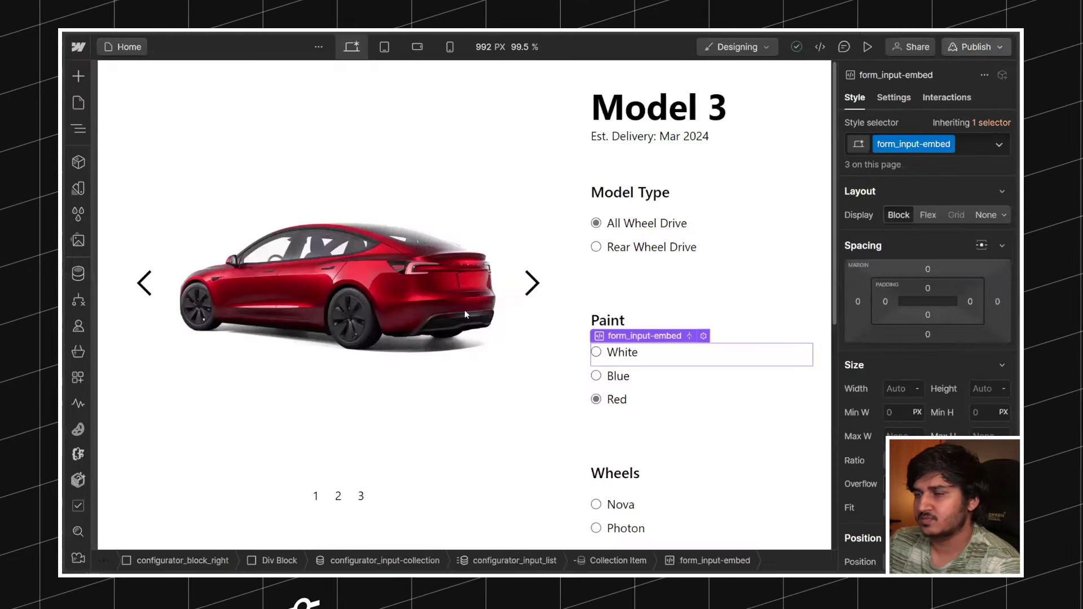
Step: Publish the site to staging once more from the Home page
key("shift+p")
key("Return")
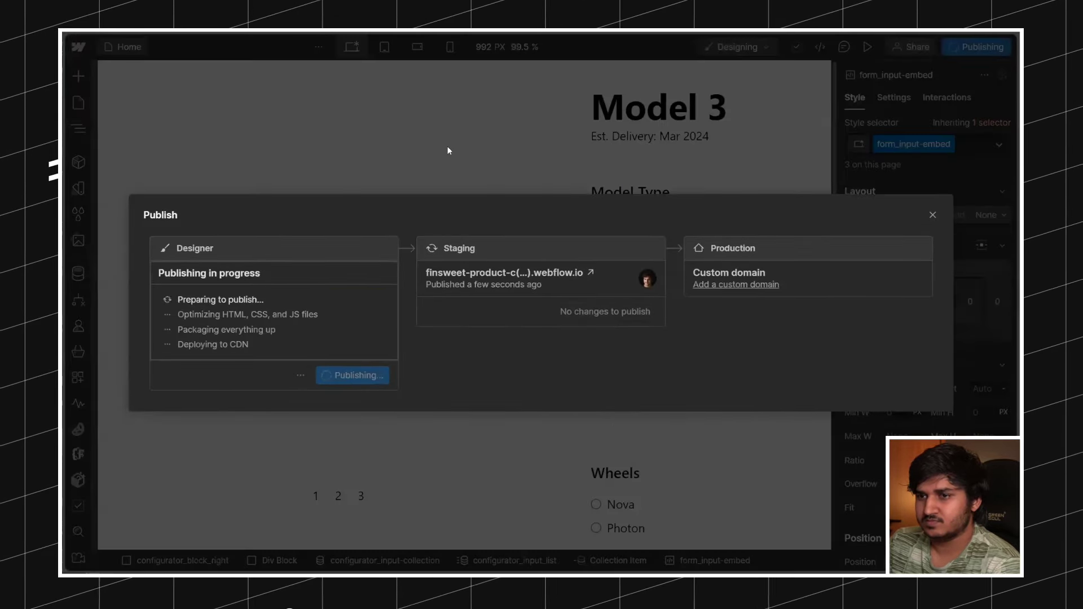
key("Escape")
scroll(407, 314, "down", 8)
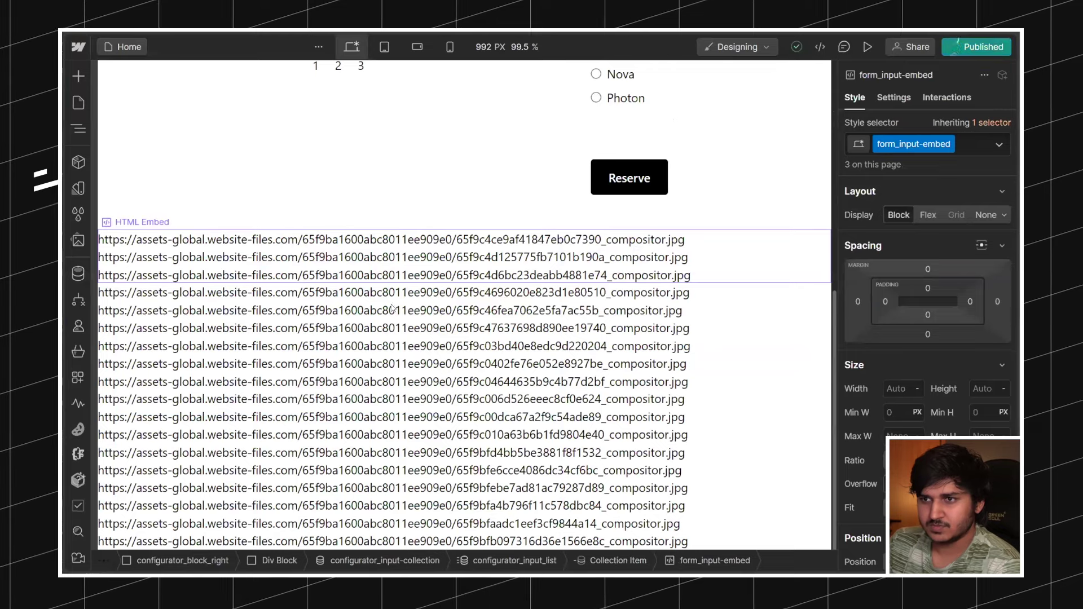
left_click(361, 364)
left_click(361, 521)
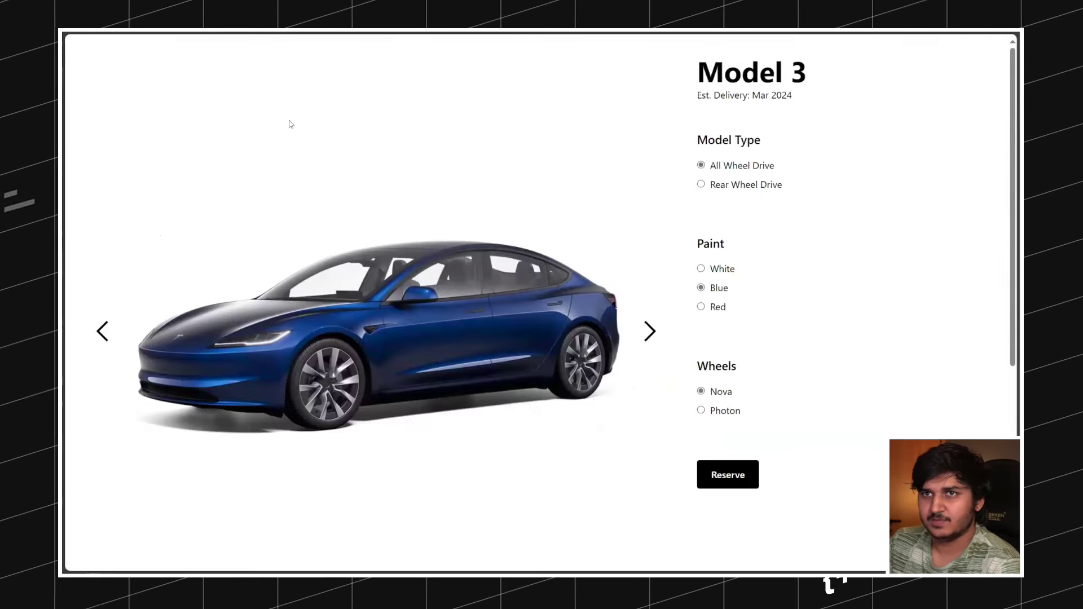
Step: Choose White paint on the published page and page through its slider images, comparing them with Blue
left_click(717, 272)
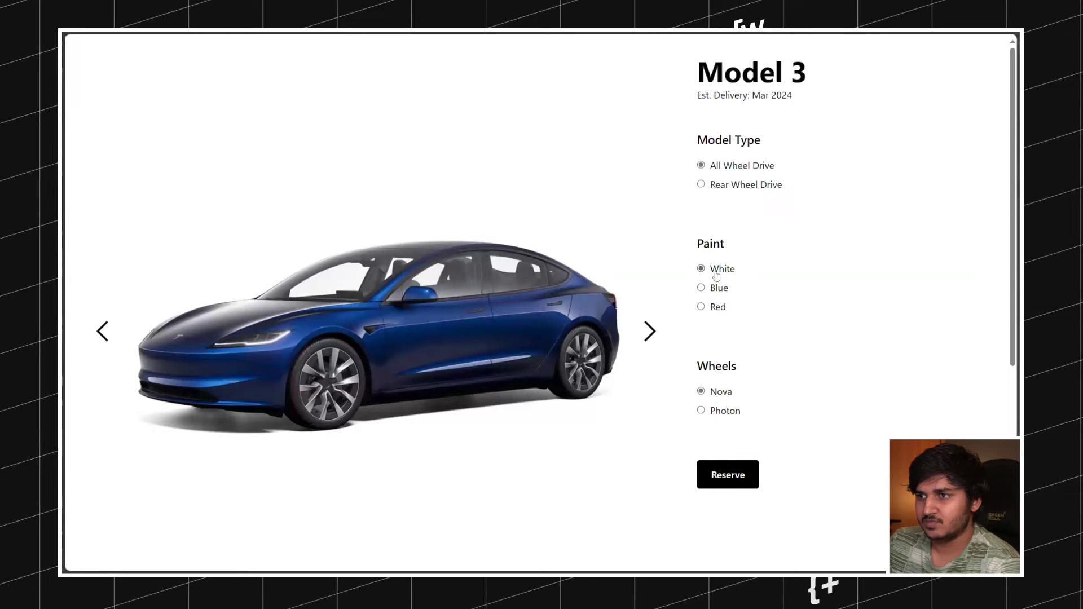
left_click(654, 331)
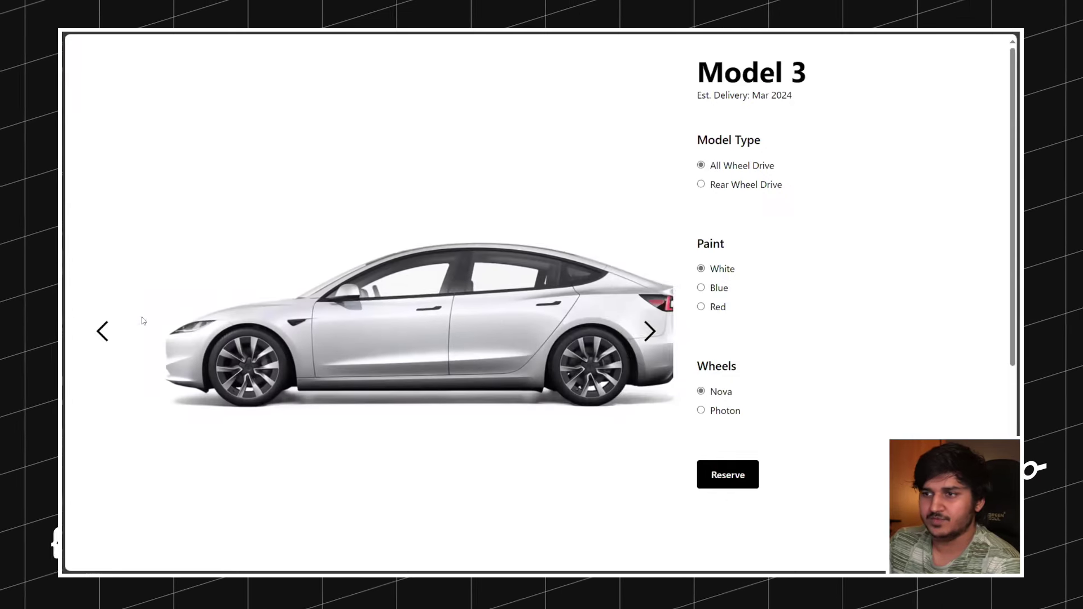
left_click(658, 331)
left_click(657, 330)
left_click(701, 288)
left_click(705, 272)
left_click(652, 329)
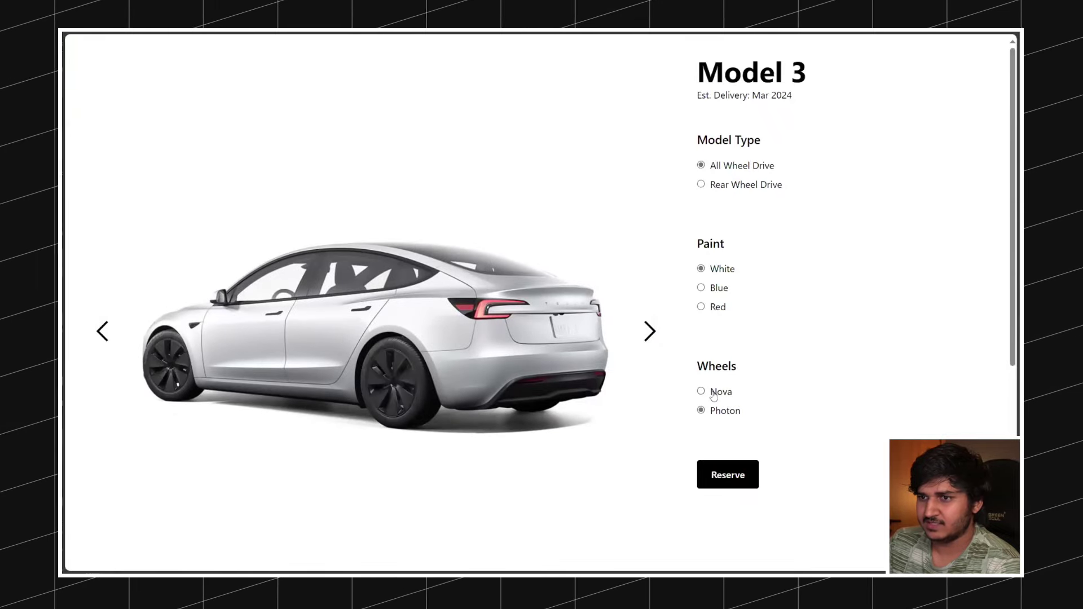
left_click(122, 325)
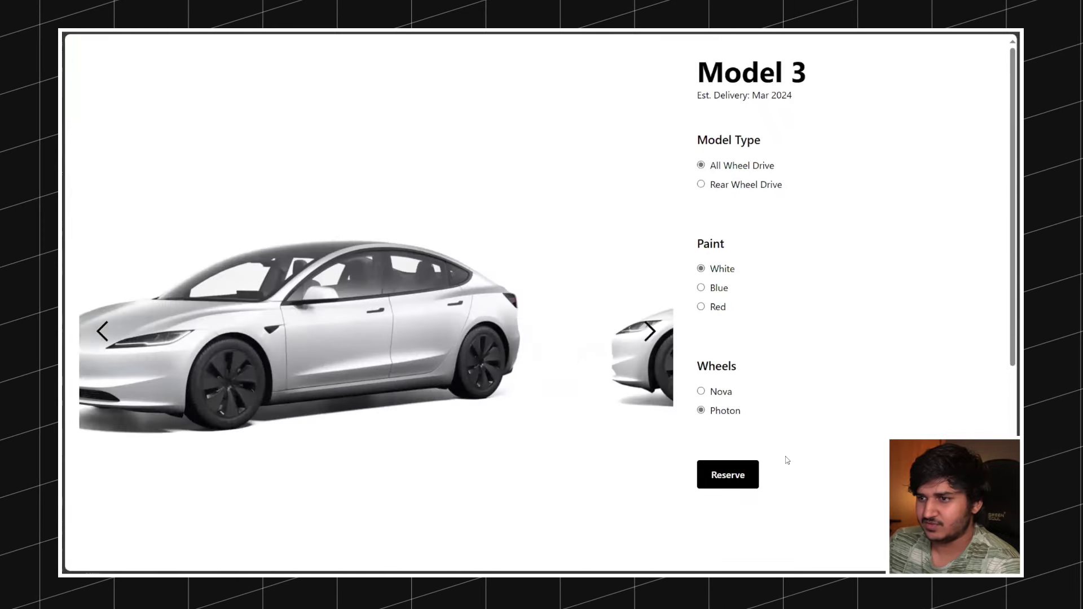
Step: Alternate between Nova and Photon wheels for White and Blue paint to check that the slider image swaps
left_click(713, 393)
left_click(712, 410)
left_click(710, 391)
left_click(712, 410)
left_click(722, 288)
left_click(710, 393)
left_click(711, 411)
left_click(712, 394)
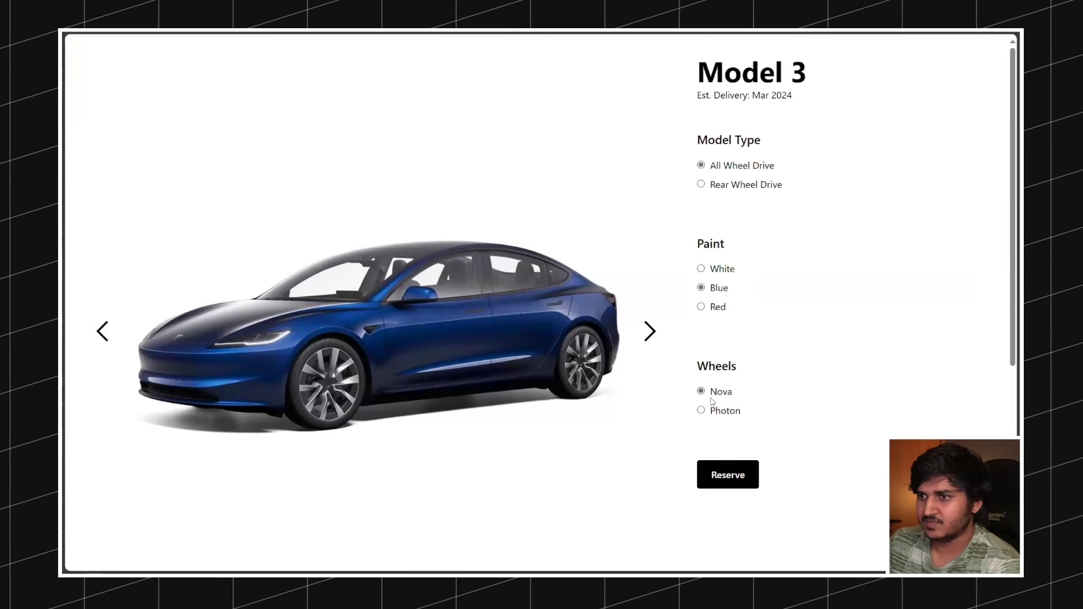
Step: Check Red paint with both wheel types, and compare the other slider views in Blue and White with Nova wheels
left_click(715, 308)
left_click(711, 411)
left_click(712, 391)
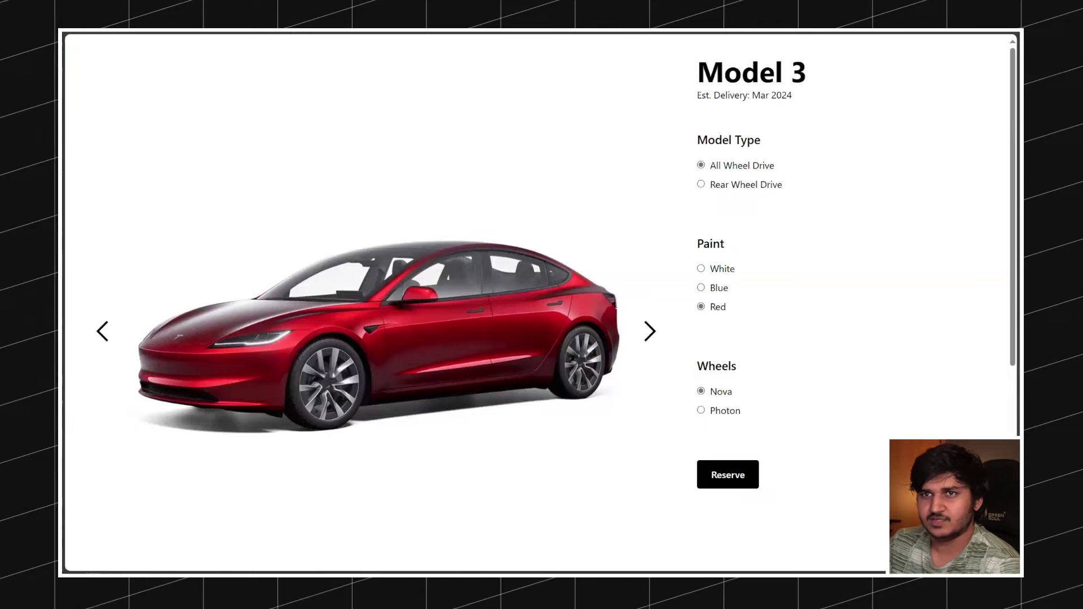
left_click(652, 329)
left_click(714, 288)
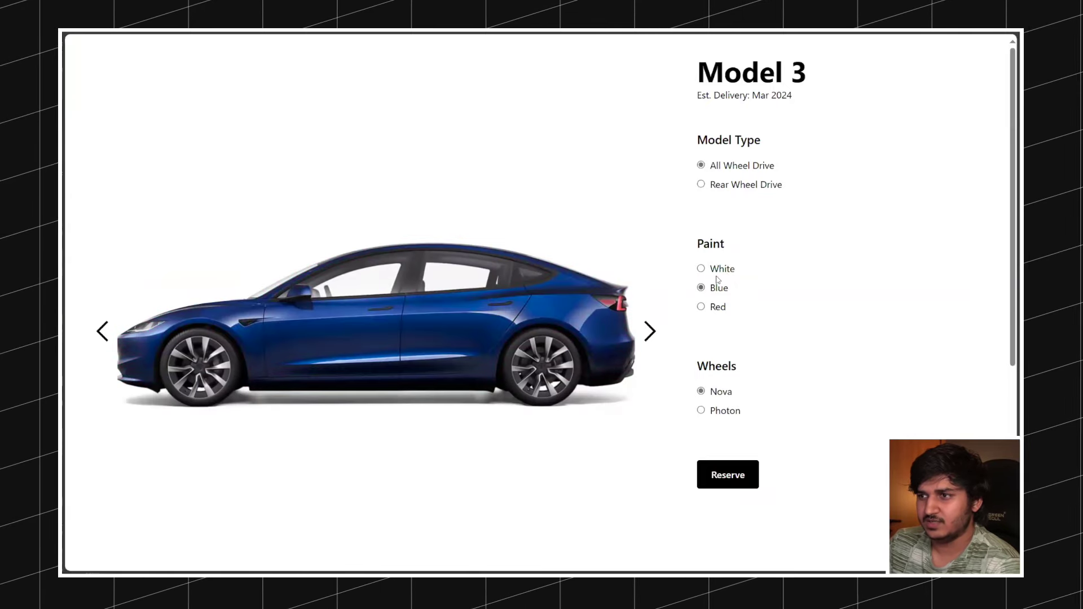
left_click(711, 269)
left_click(117, 326)
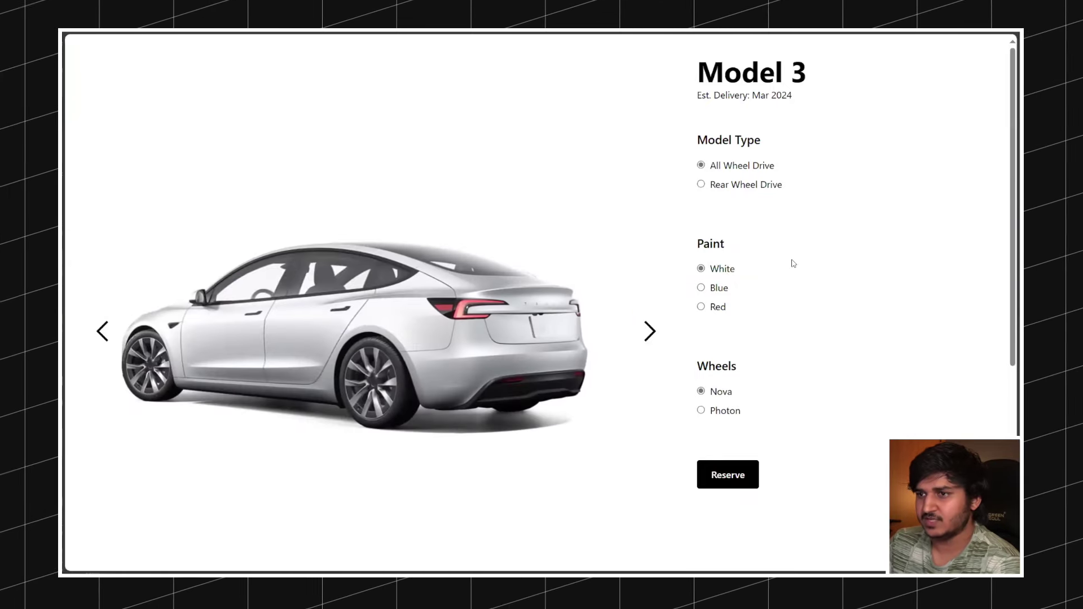
Step: Submit the configurator form with All Wheel Drive, White paint and Nova wheels to test the reservation
scroll(753, 293, "down", 3)
scroll(750, 315, "up", 3)
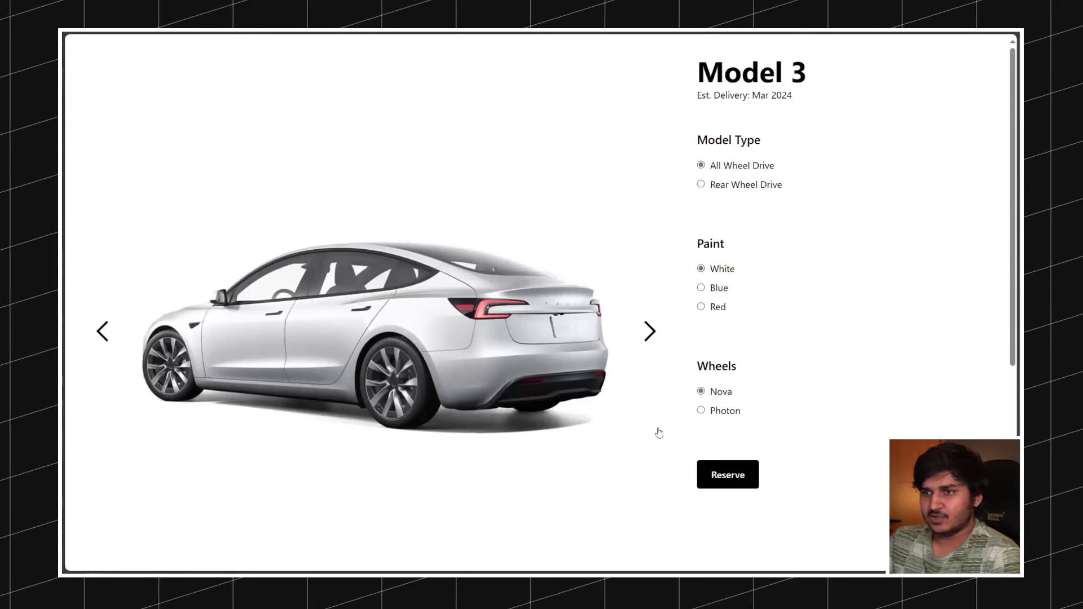
left_click(735, 477)
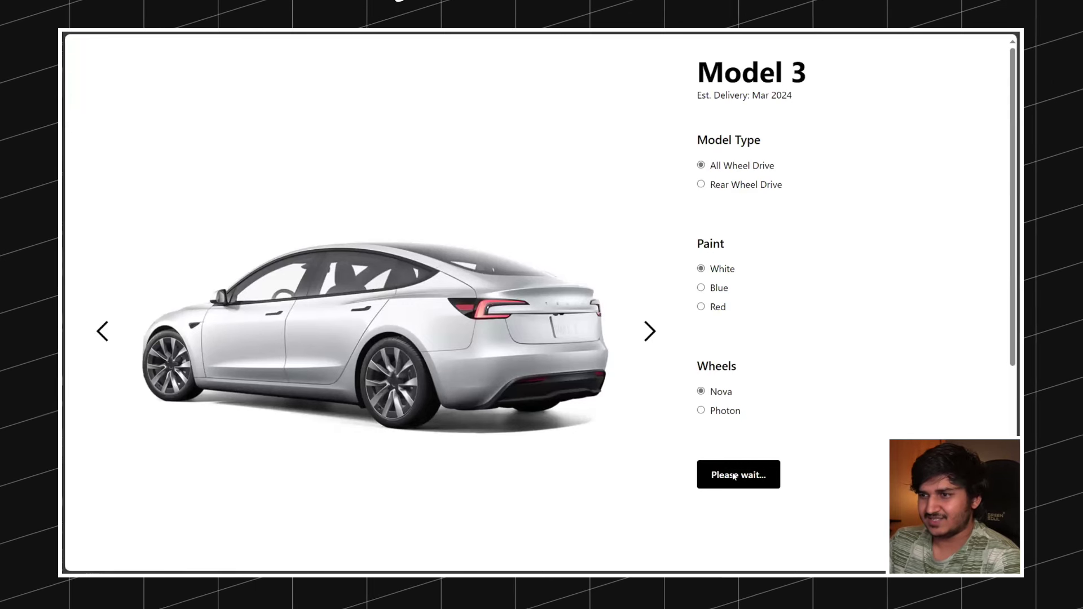
Step: Open the form settings of the Finsweet Product Configurator site and review the submitted Model Type, Paint and Wheel Type data
left_click_drag(370, 312, 733, 339)
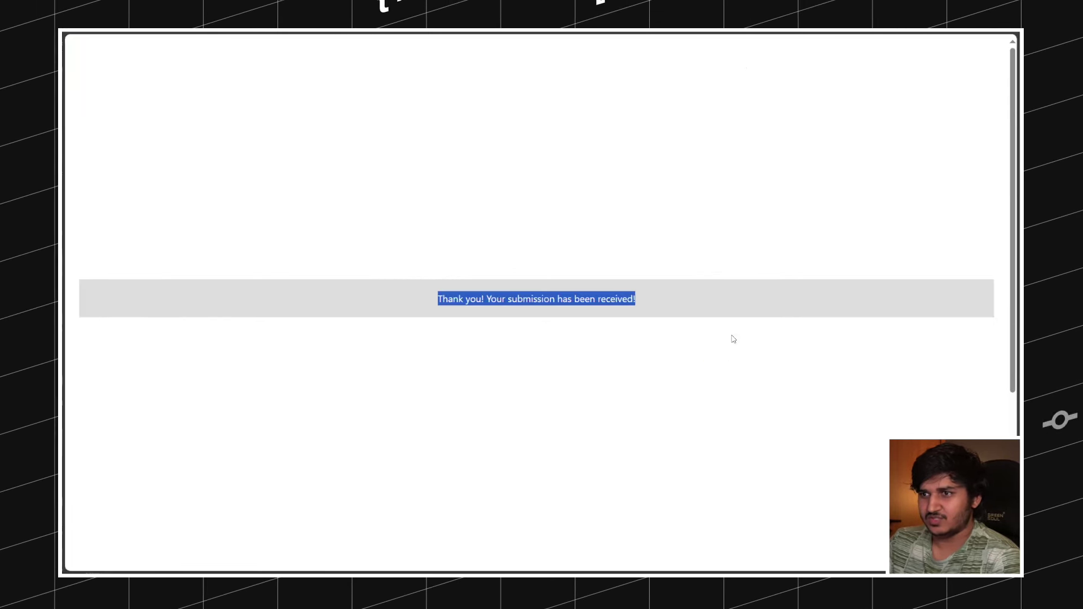
left_click_drag(665, 299, 297, 305)
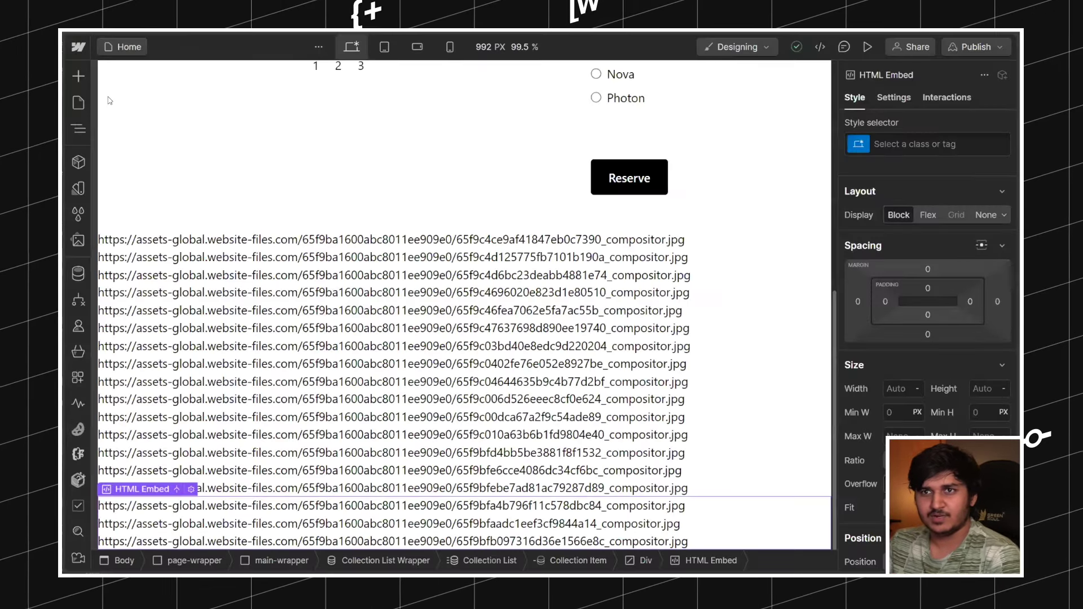
left_click(78, 47)
left_click(113, 91)
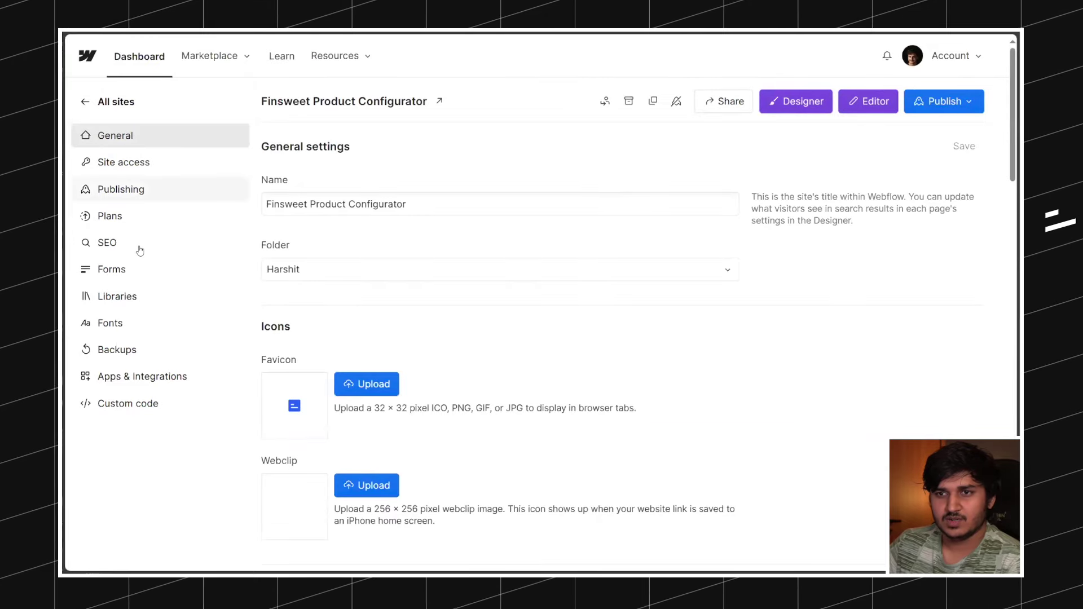
left_click(153, 269)
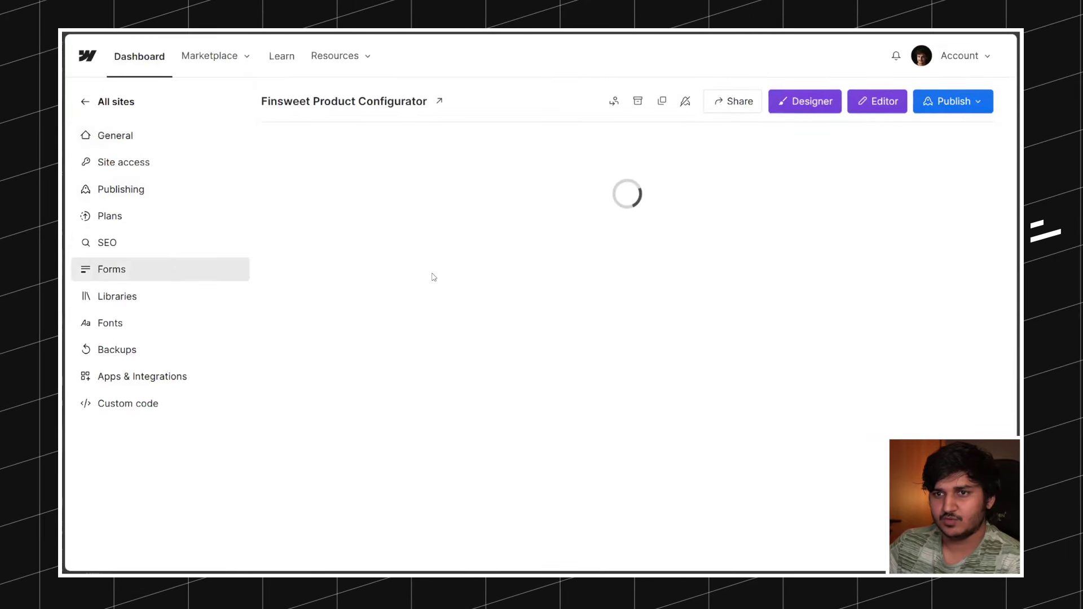
scroll(434, 276, "down", 6)
scroll(433, 277, "down", 15)
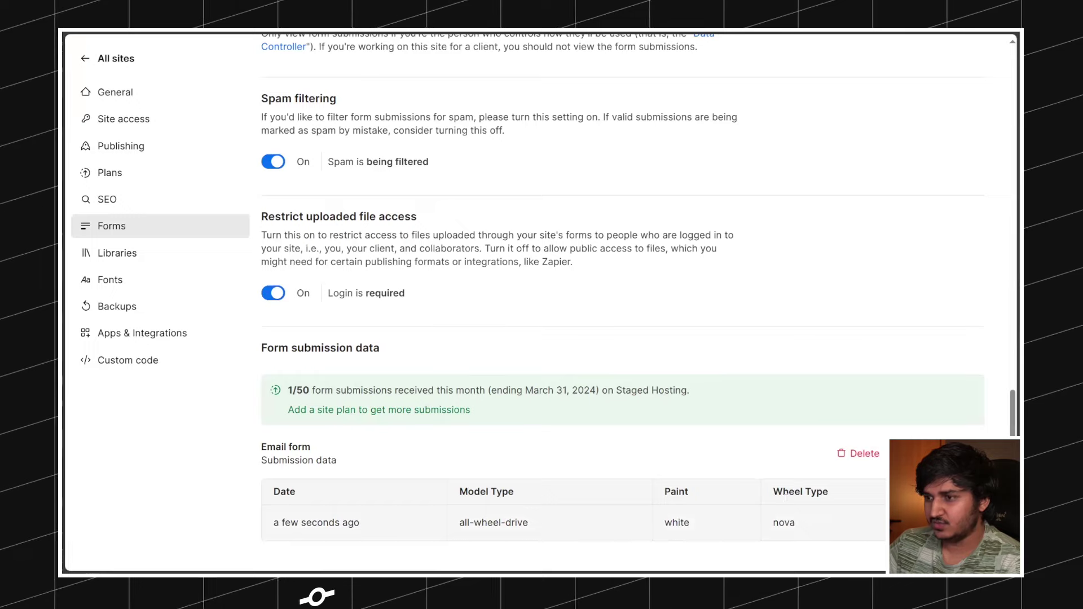
scroll(785, 497, "up", 20)
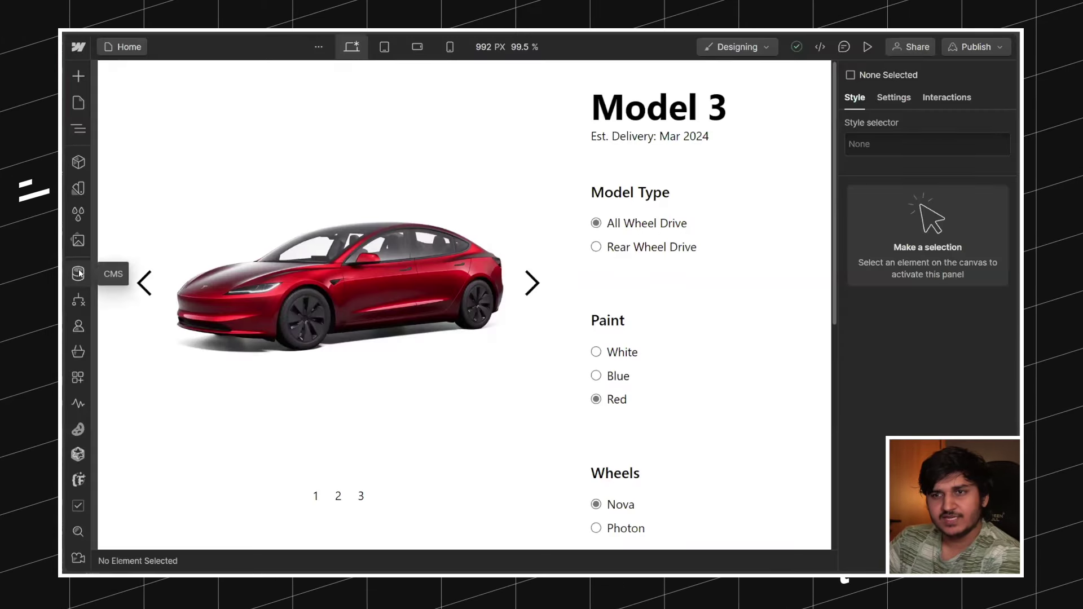
Step: Review the CMS collections in the Designer, and inspect the settings and style of the Blue and All Wheel Drive input embeds
left_click(79, 273)
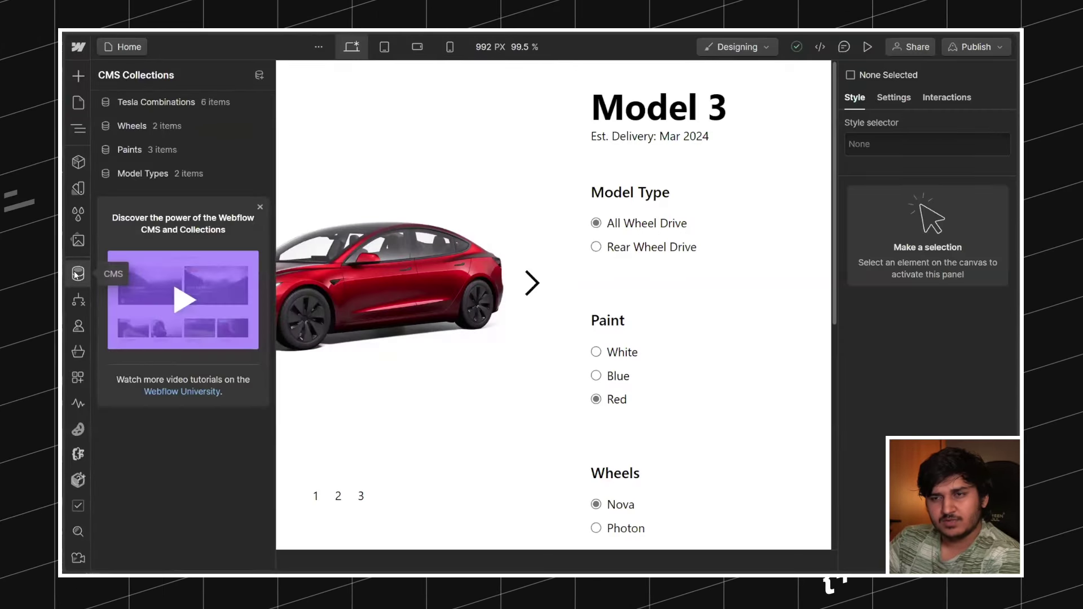
left_click(77, 273)
scroll(642, 276, "down", 3)
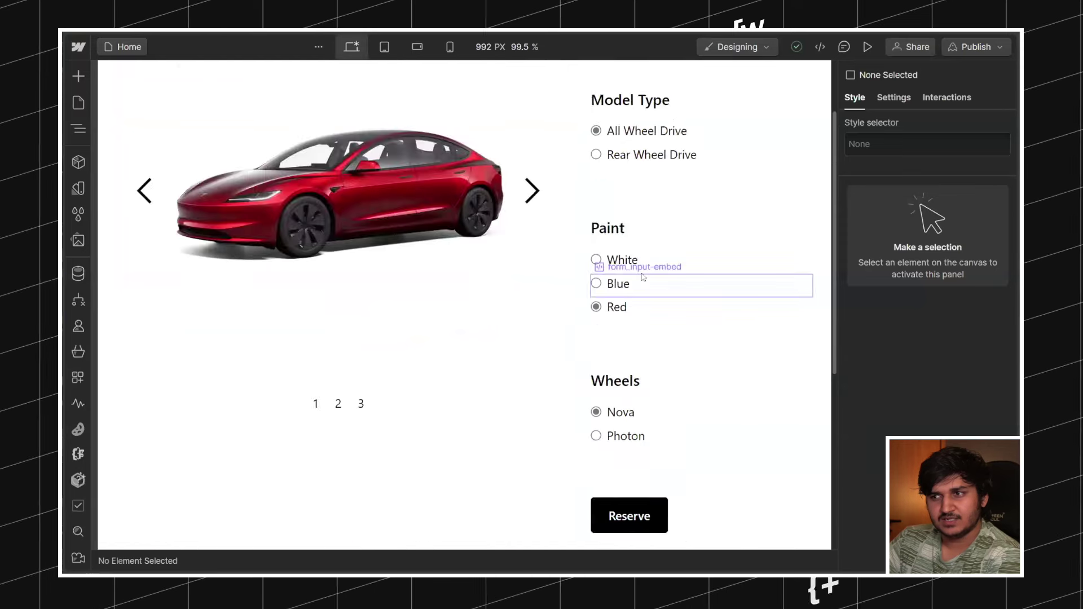
left_click(893, 97)
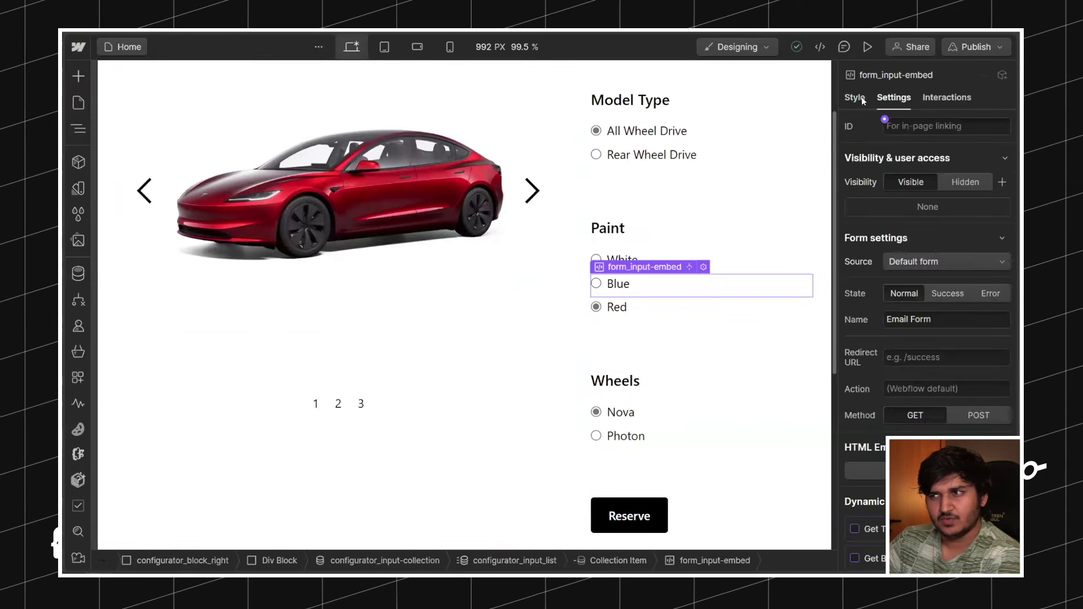
left_click(862, 98)
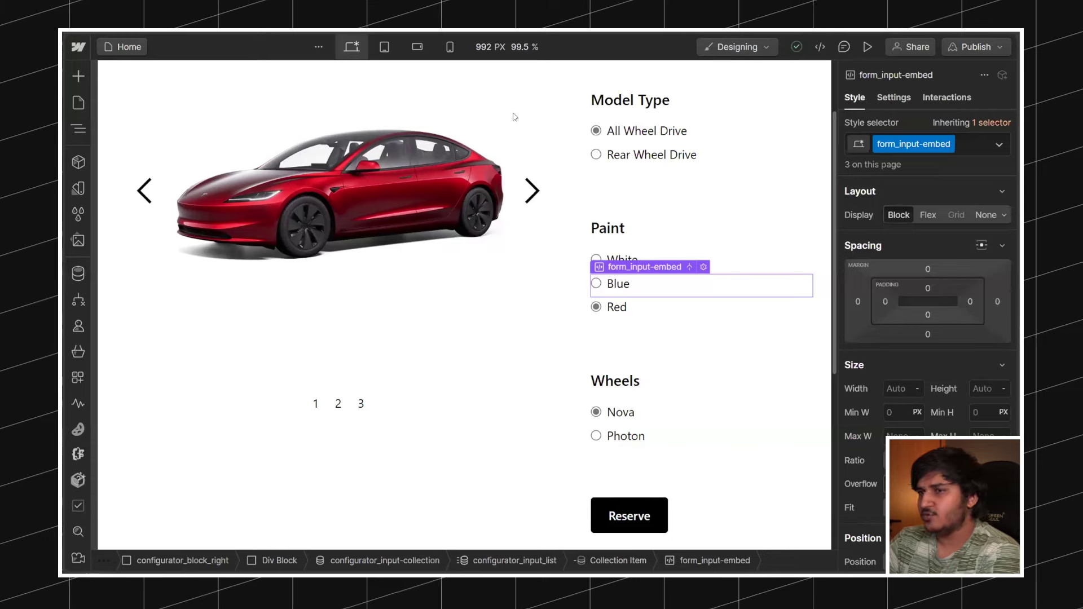
scroll(521, 169, "up", 3)
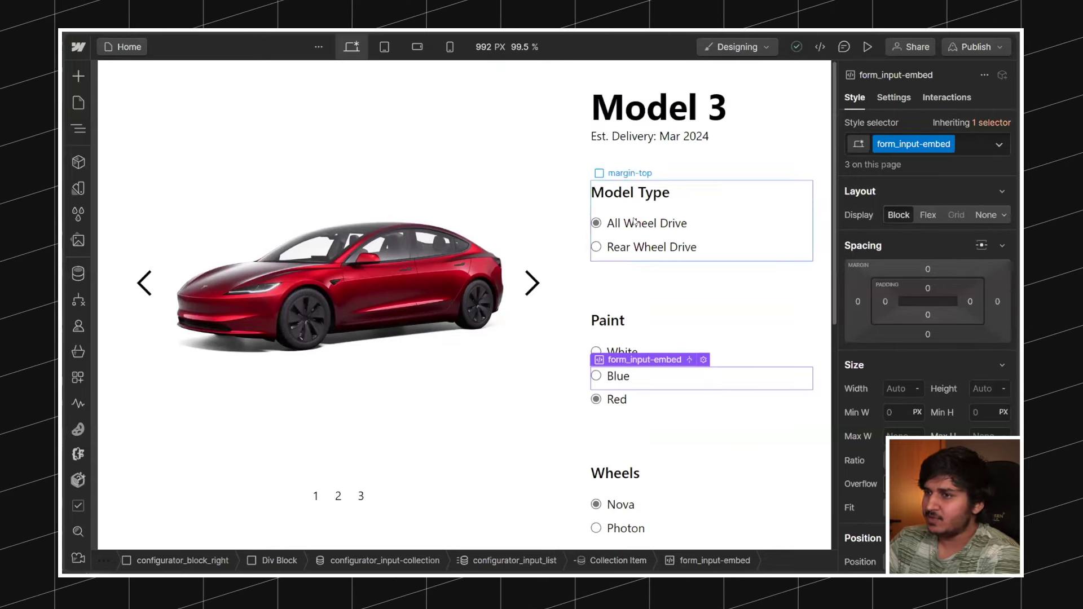
left_click(655, 222)
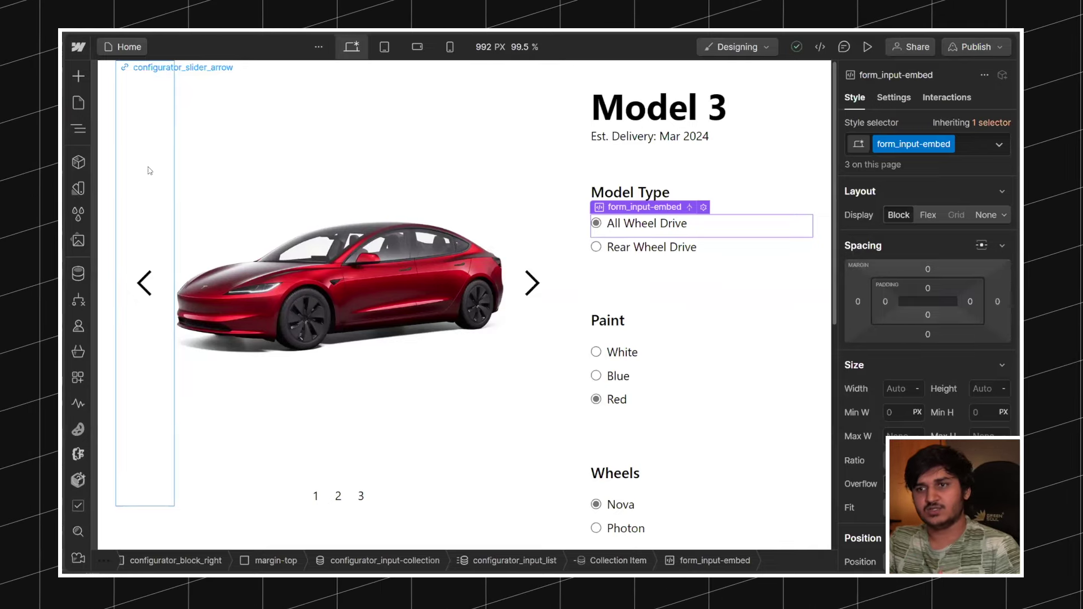
scroll(617, 313, "down", 5)
scroll(621, 411, "up", 5)
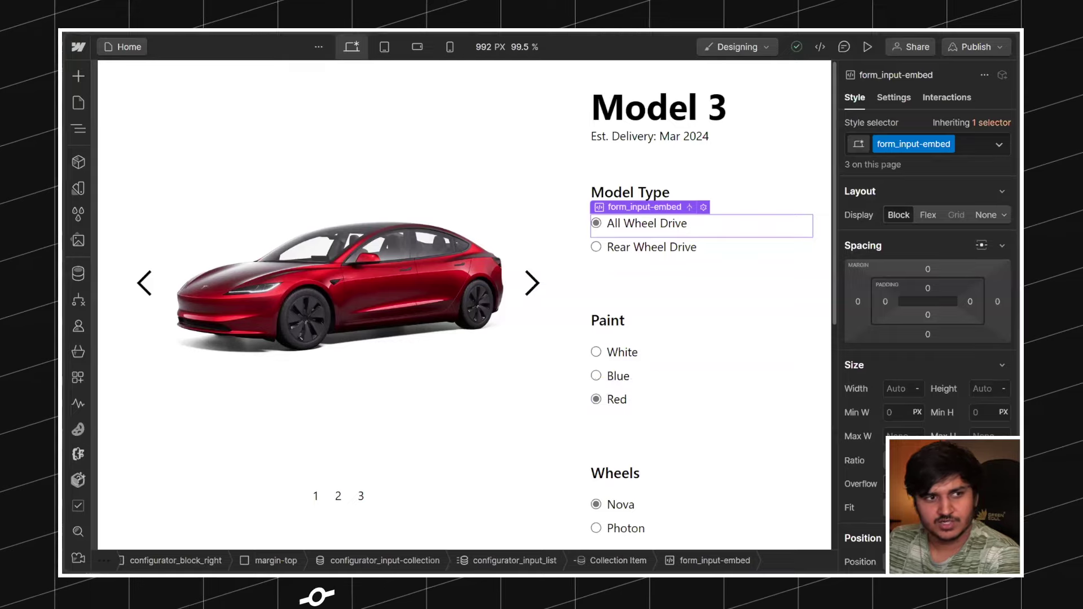
Step: Enable the site's read-only share link and copy it
scroll(427, 147, "down", 8)
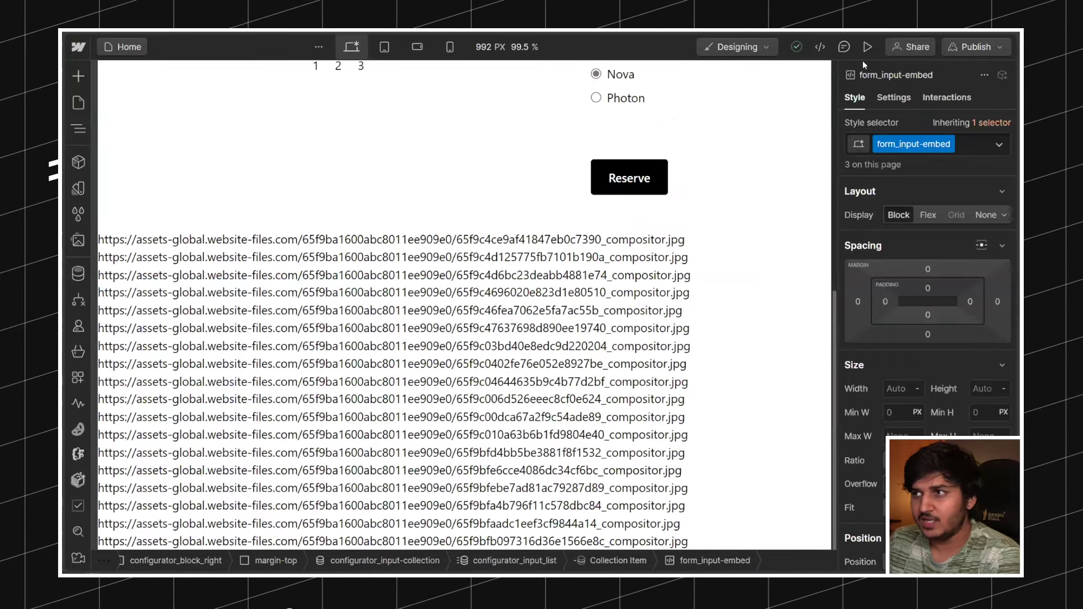
left_click(894, 47)
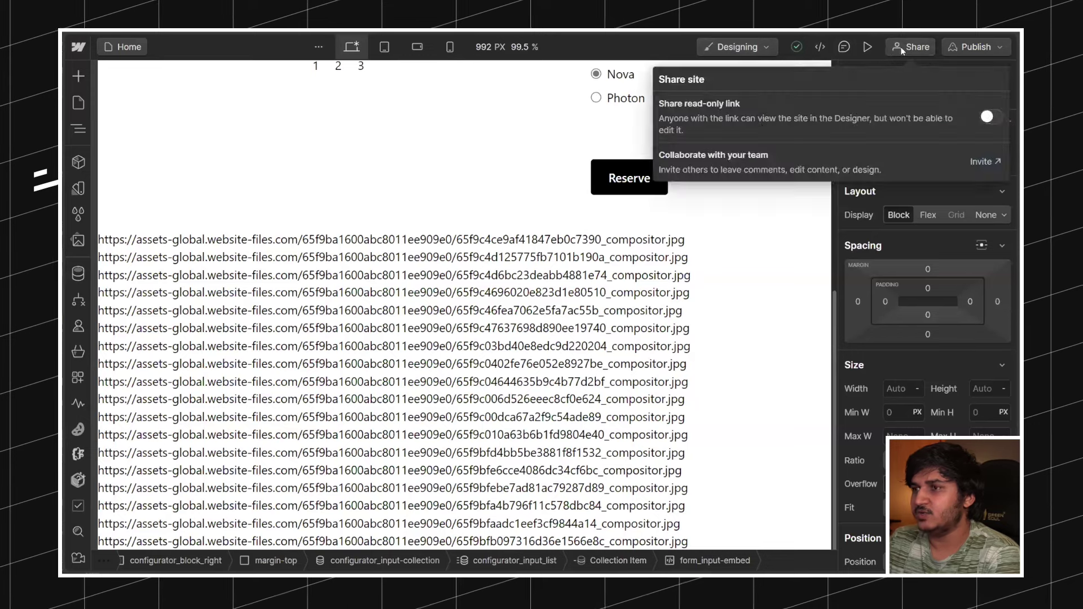
left_click(993, 118)
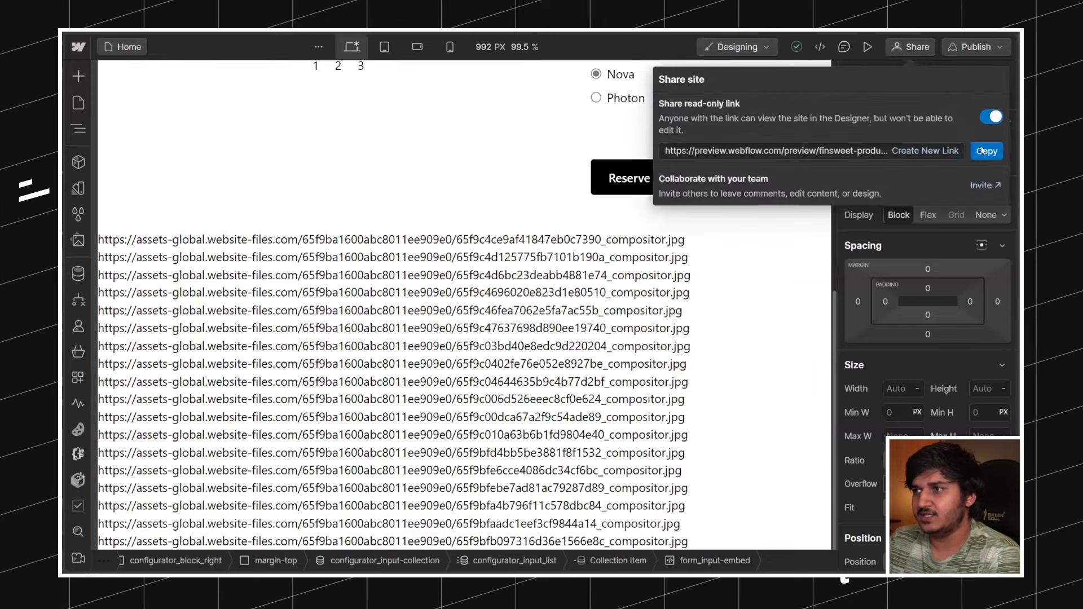
left_click(987, 151)
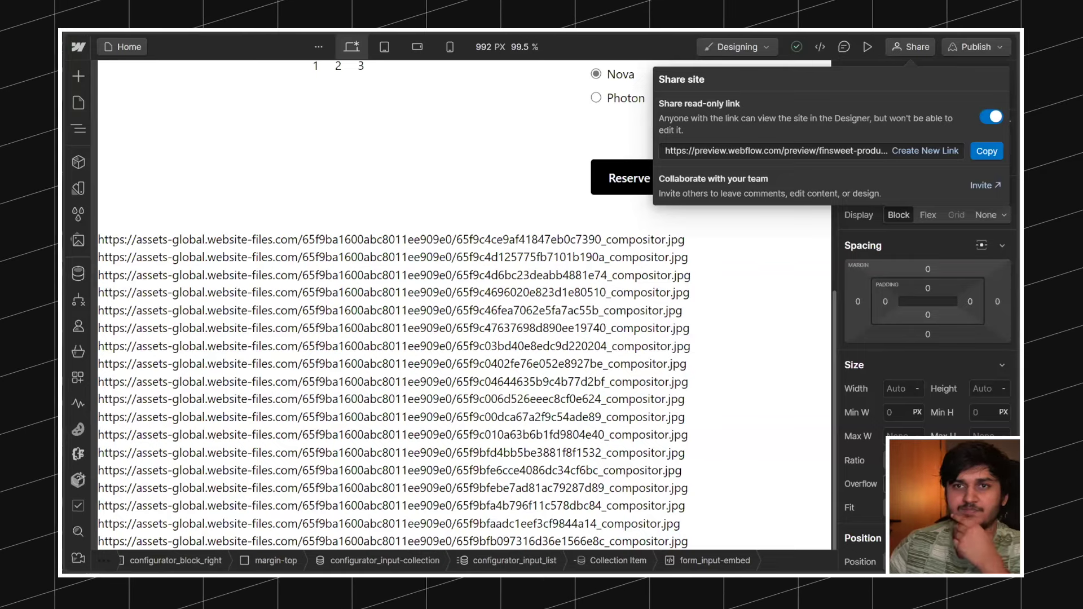
Step: Recheck the published configurator by alternating White, Blue and Red paint with Nova wheels, and return to the Designer canvas
left_click(242, 43)
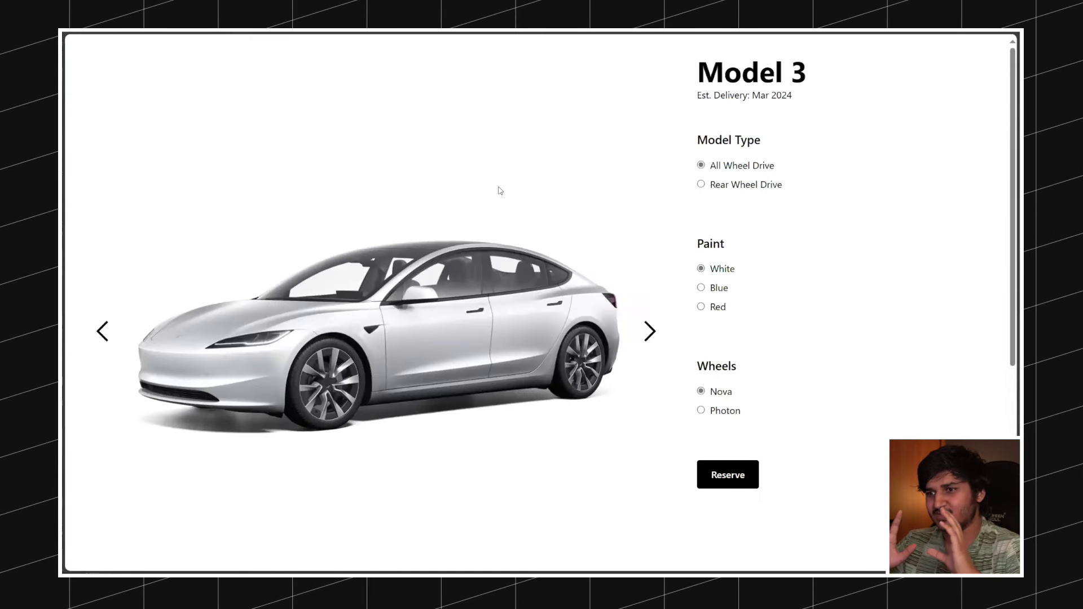
left_click(712, 288)
left_click(700, 270)
left_click(722, 288)
left_click(715, 307)
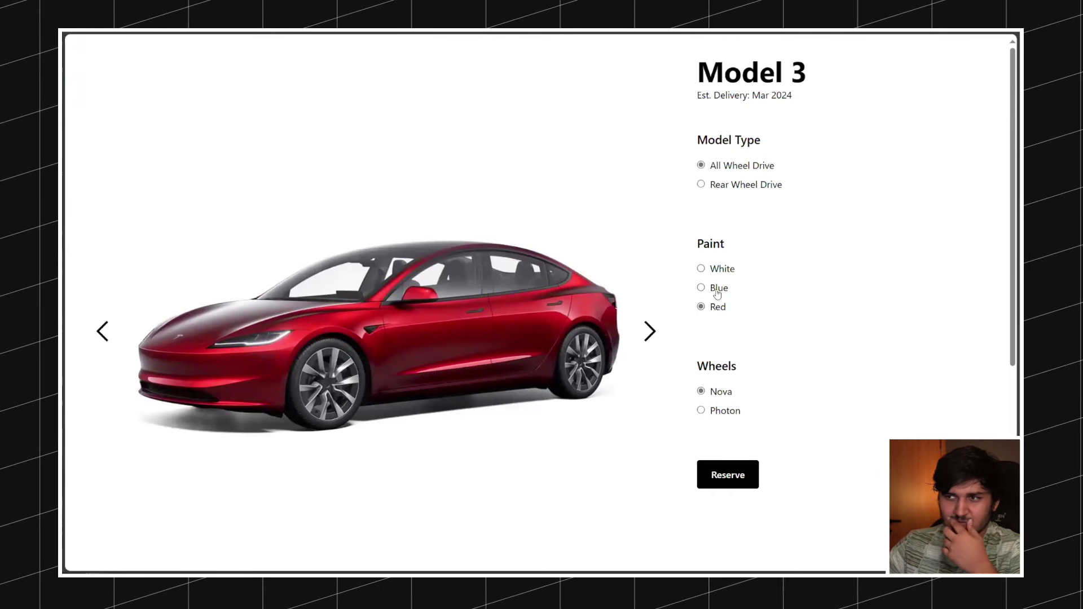
left_click(721, 271)
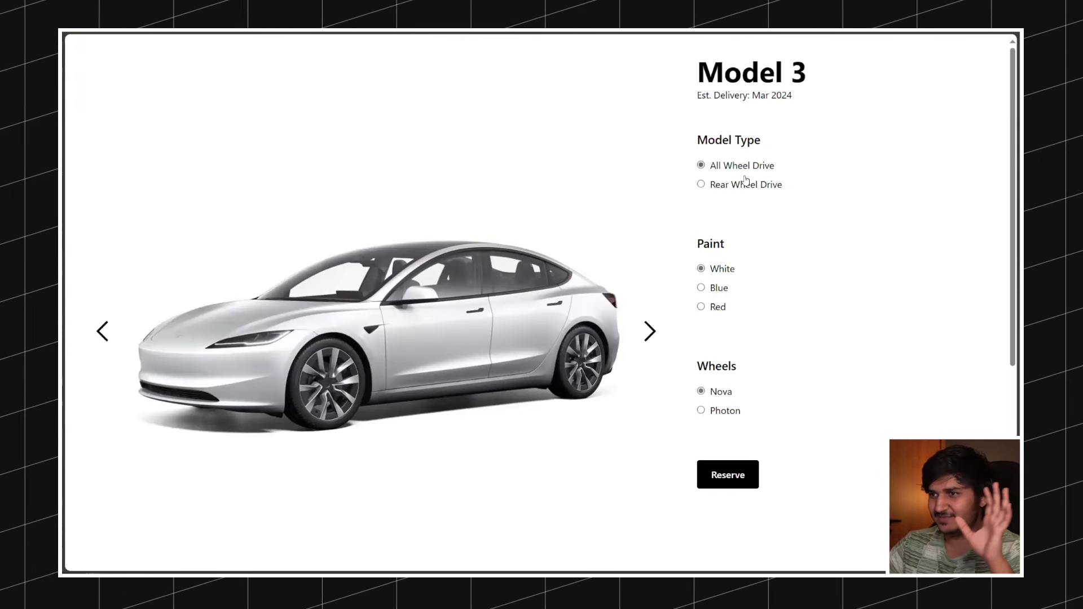
left_click(719, 287)
left_click(716, 307)
left_click(715, 287)
left_click(718, 392)
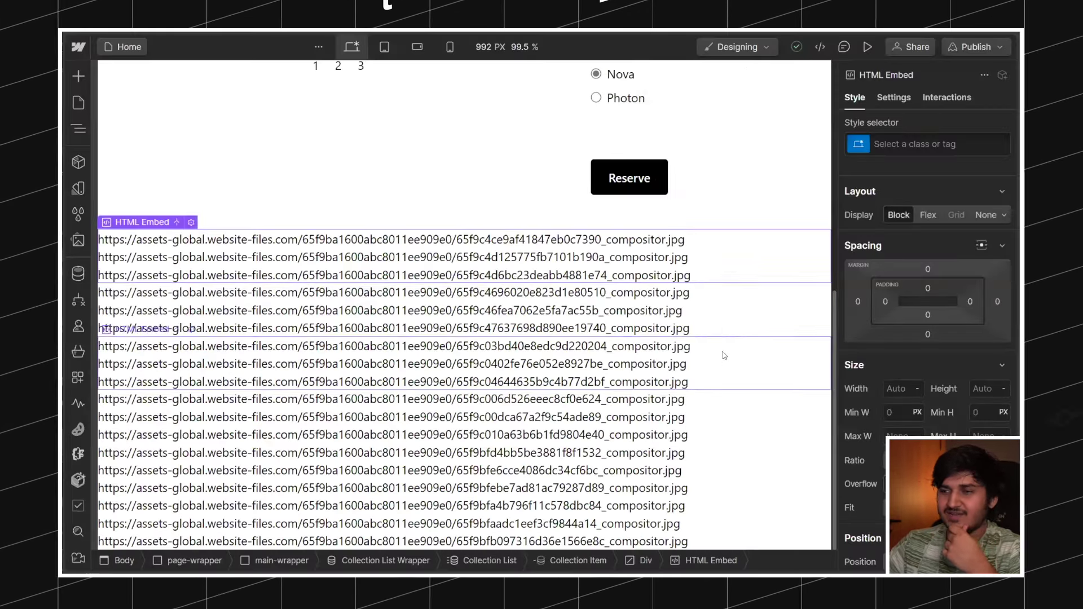
scroll(661, 244, "up", 5)
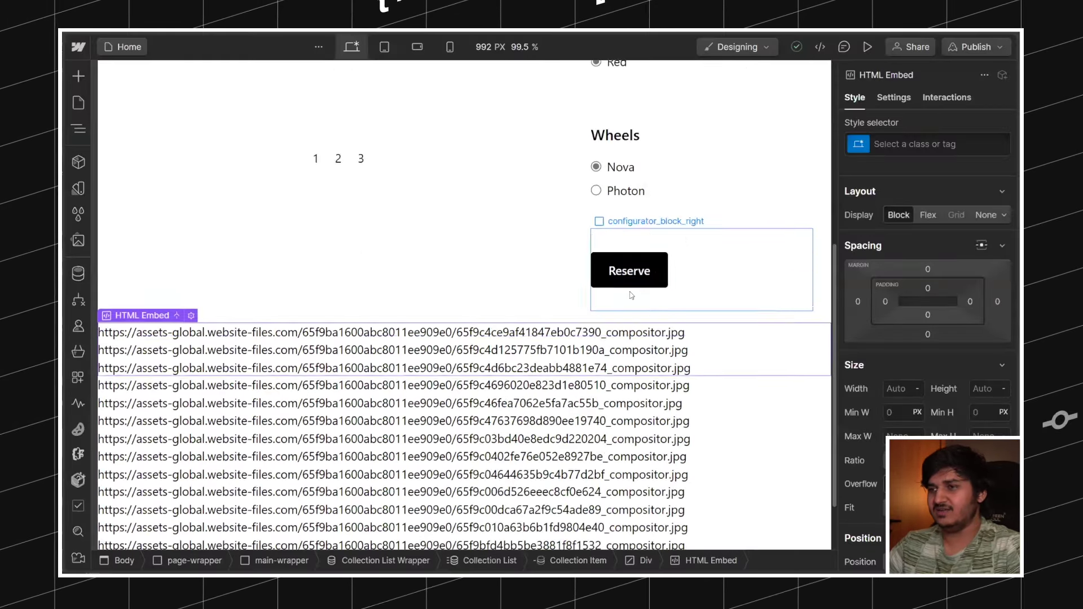